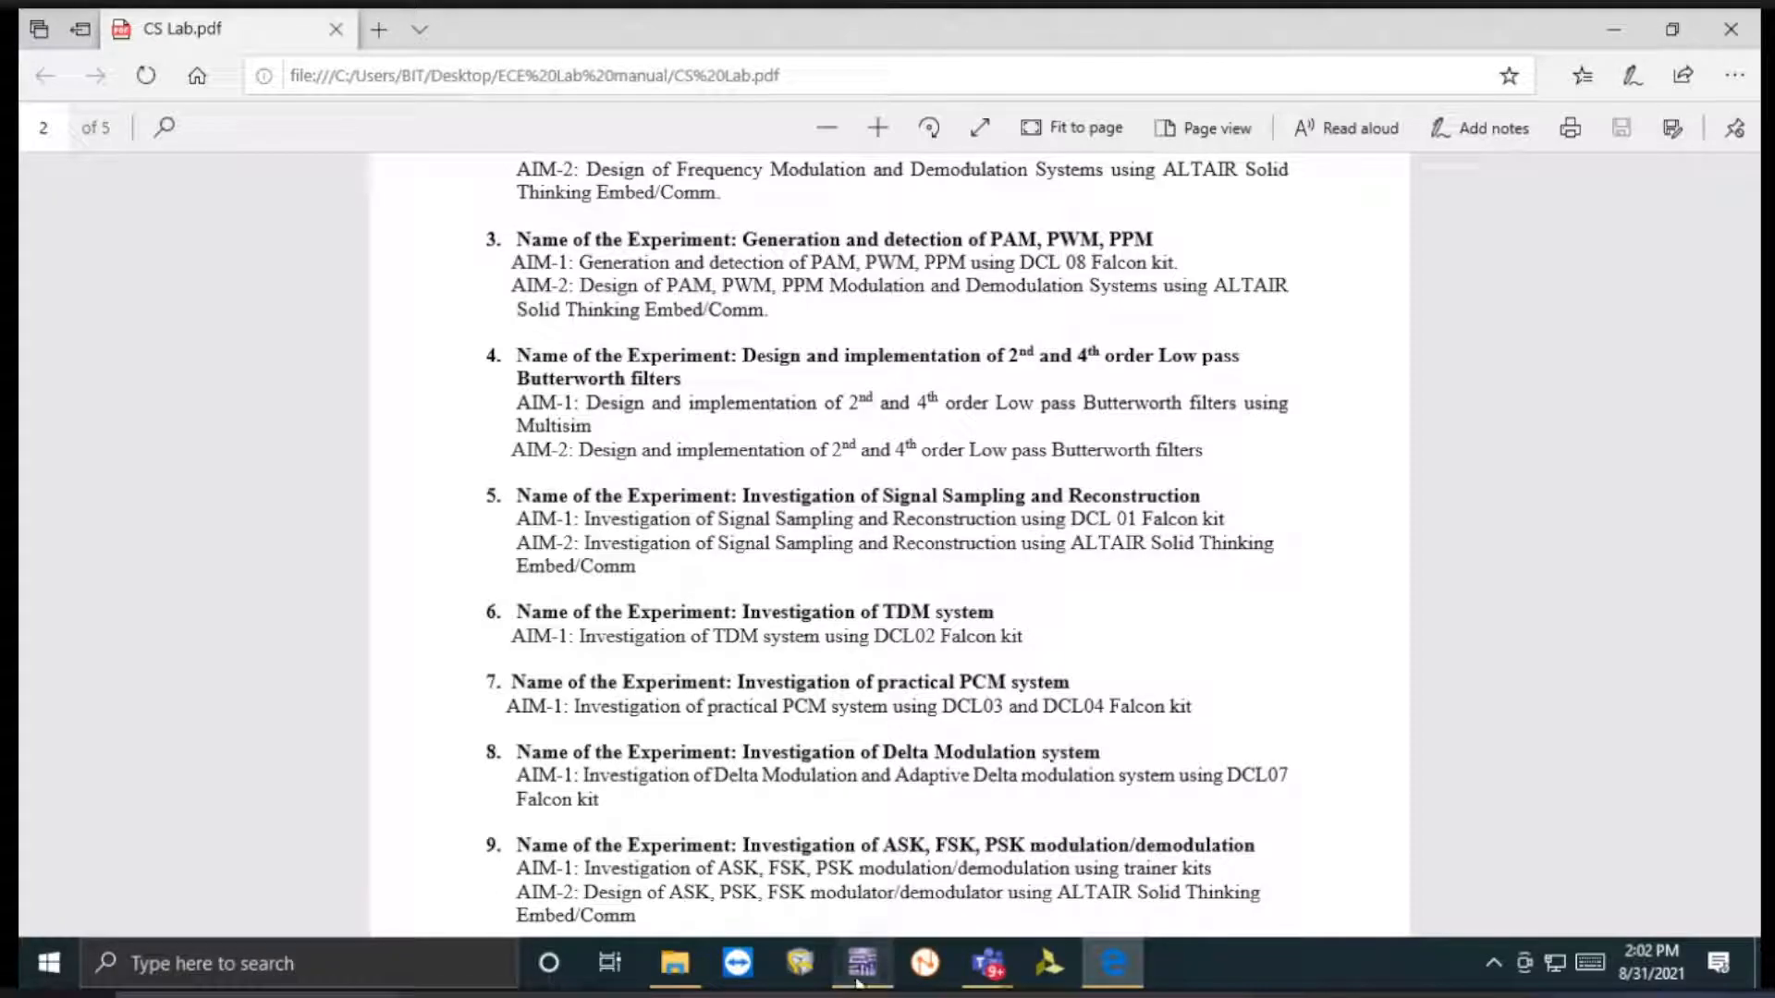
- Switch to Multisim and inspect the two-stage low pass filter schematic and the settings of function generator XFG1
{"action": "left_click", "coordinate": [859, 978]}
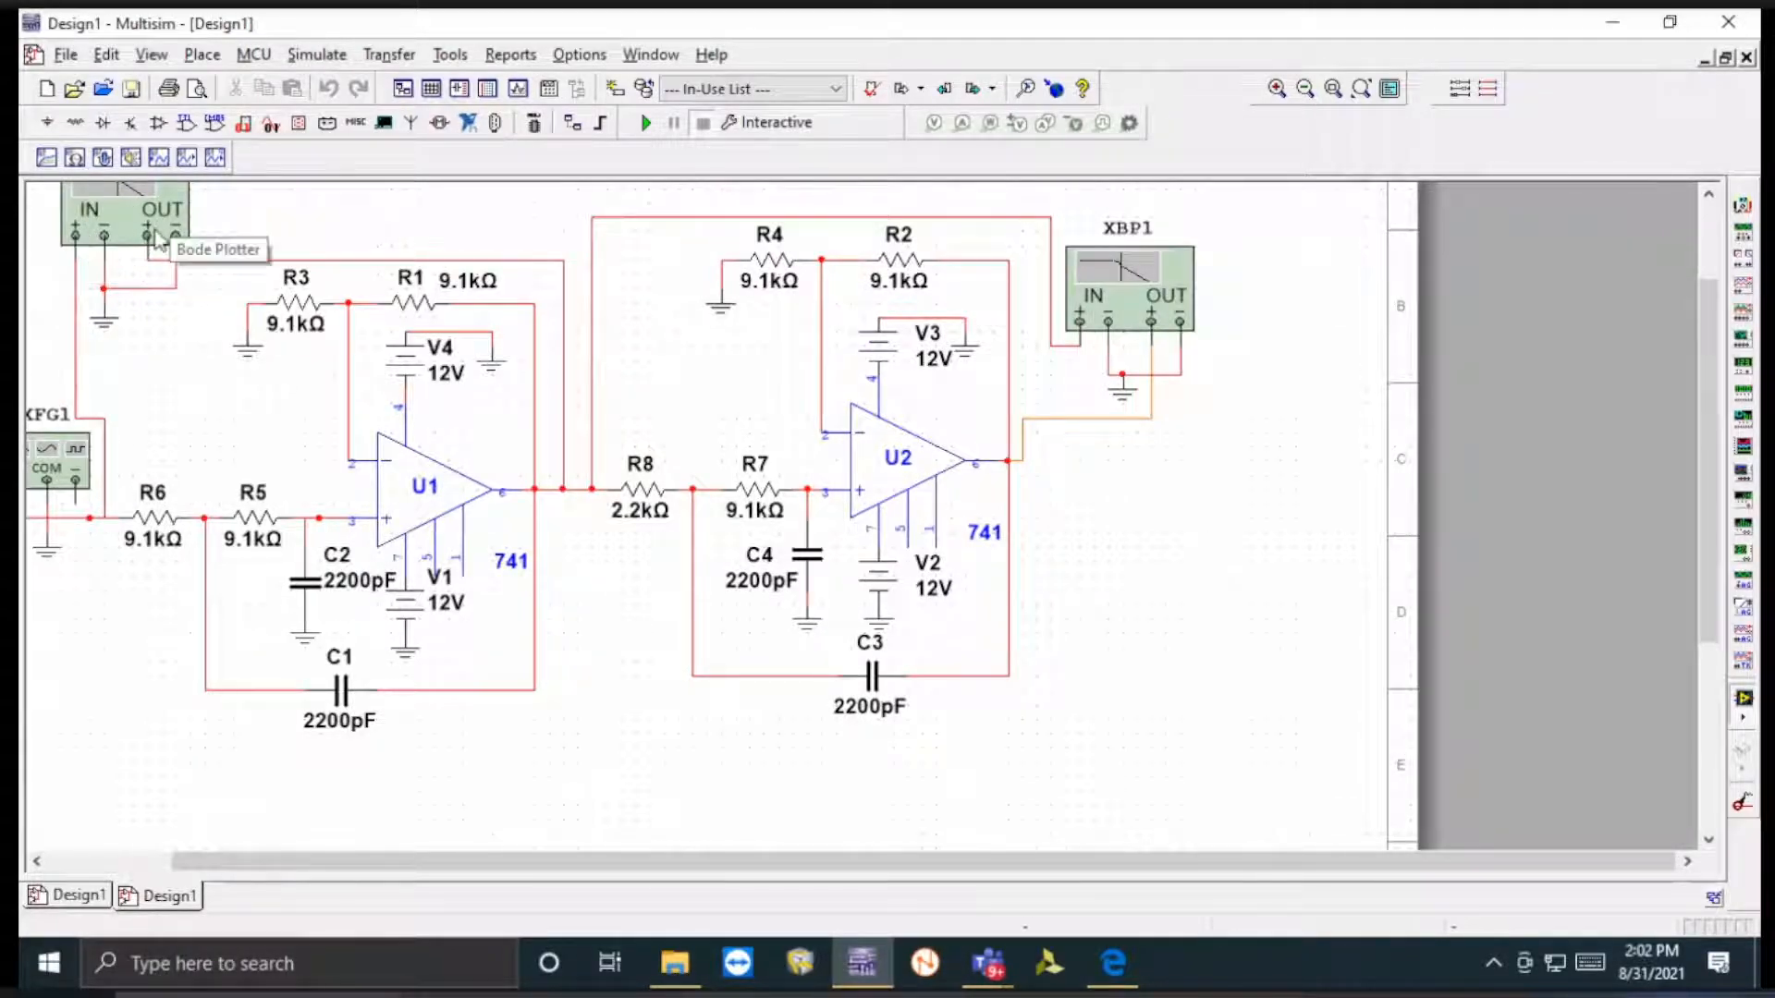
{"action": "scroll", "coordinate": [410, 242], "scroll_direction": "up", "scroll_amount": 1}
{"action": "scroll", "coordinate": [409, 241], "scroll_direction": "down", "scroll_amount": 1}
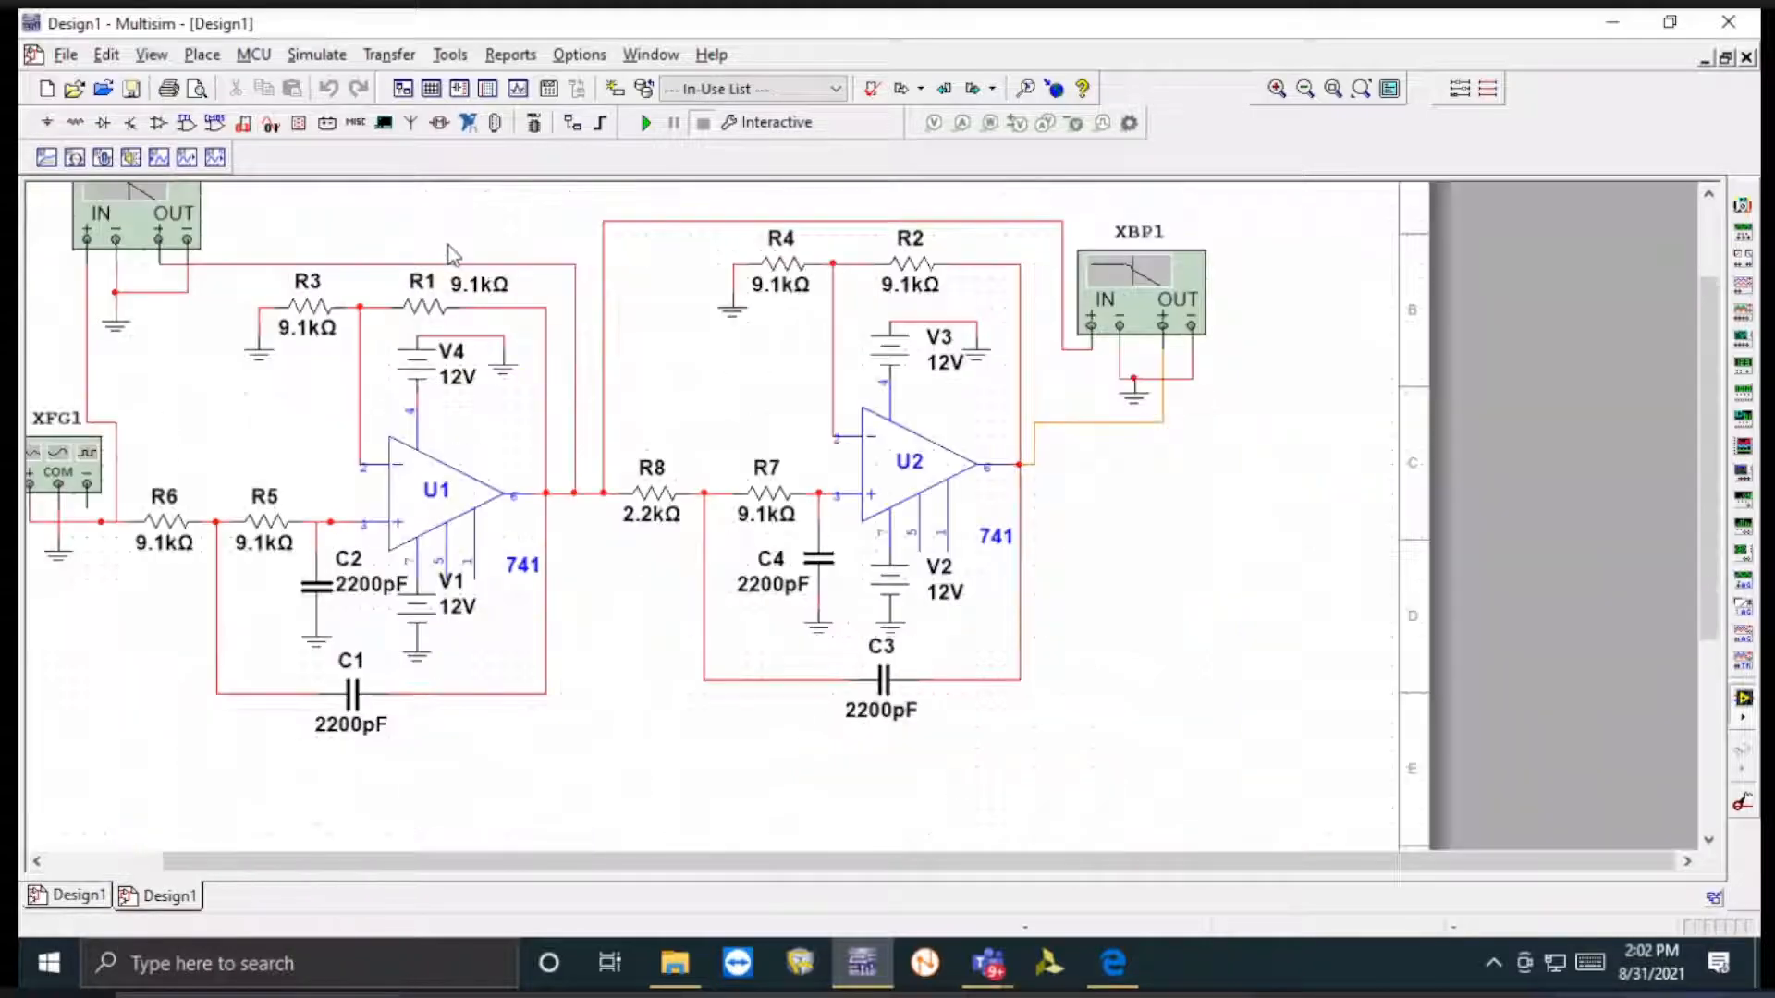
{"action": "left_click_drag", "start_coordinate": [1717, 282], "coordinate": [1712, 238]}
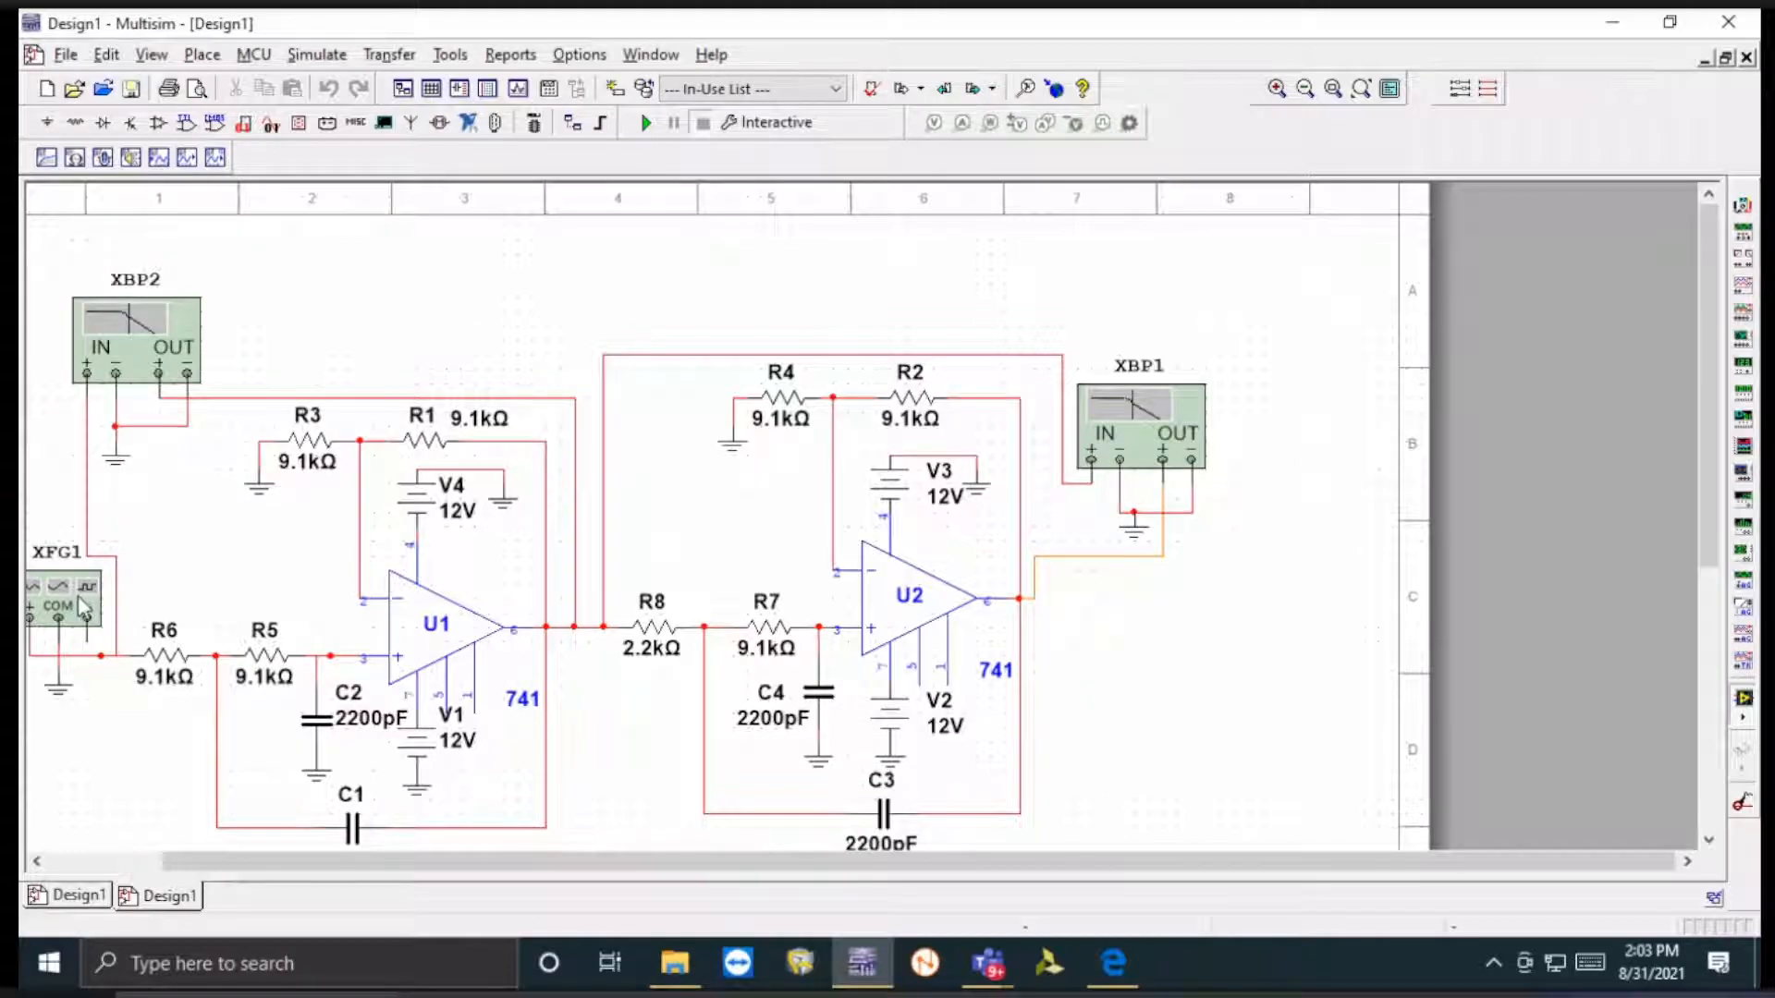
{"action": "double_click", "coordinate": [78, 603]}
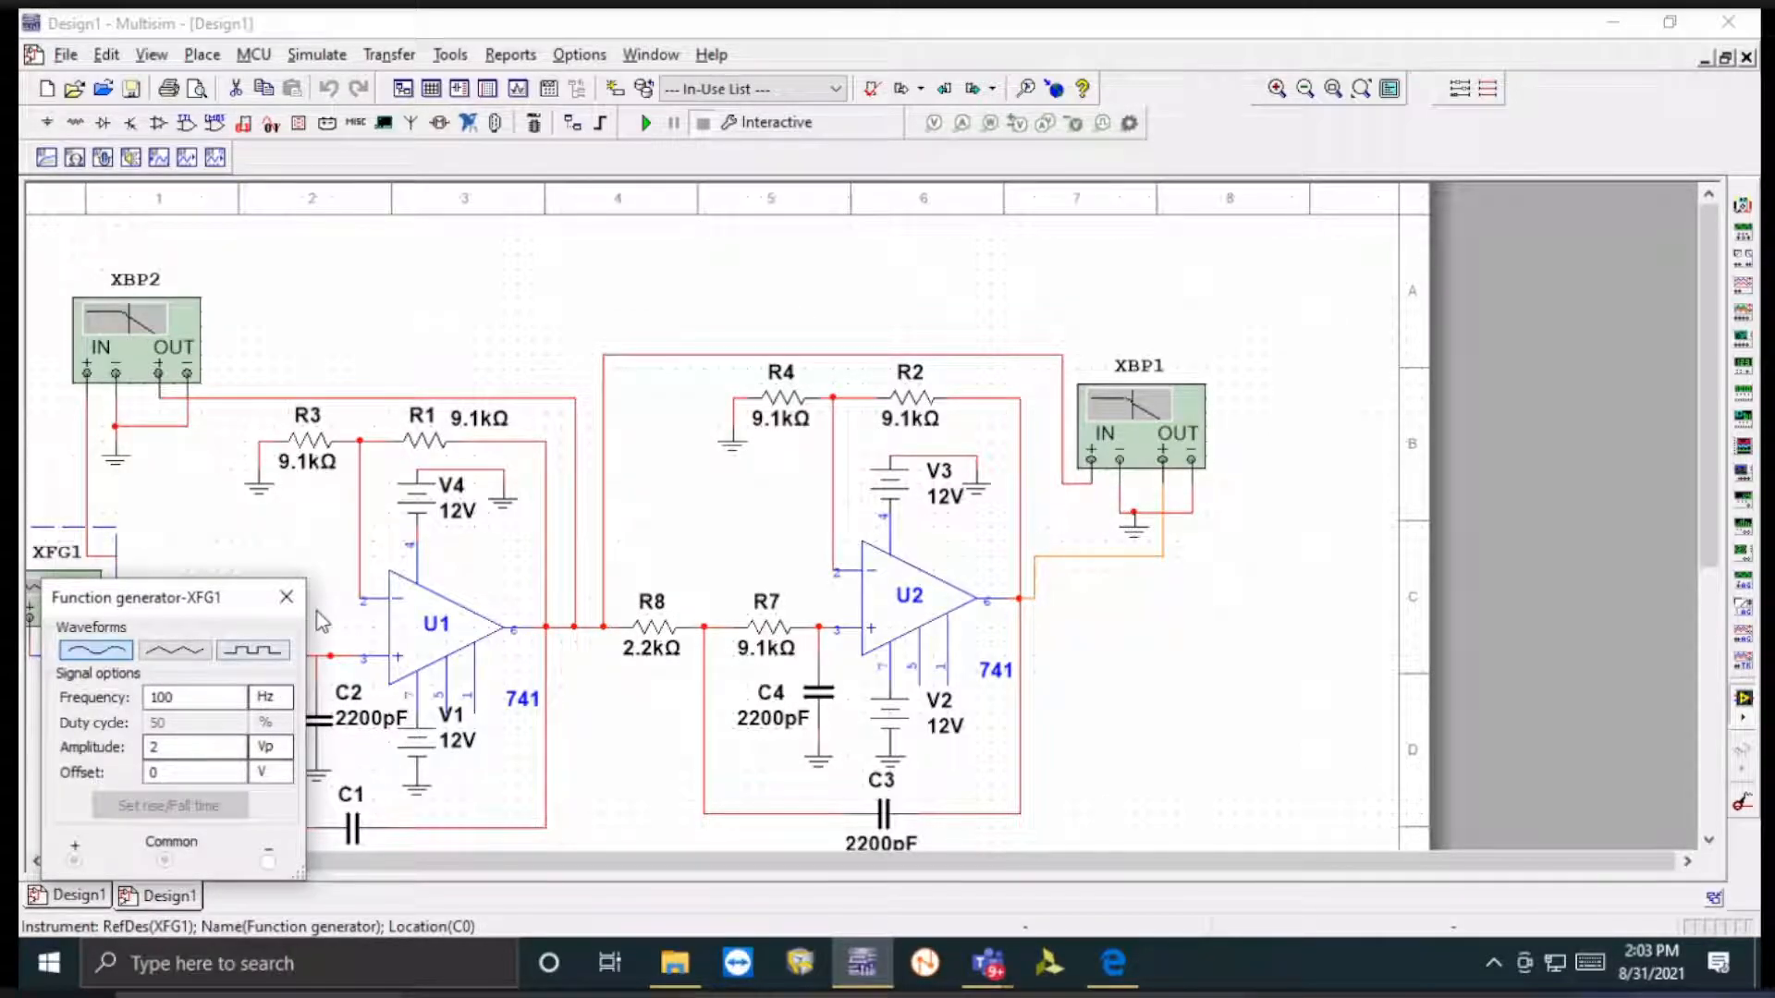
{"action": "left_click", "coordinate": [287, 596]}
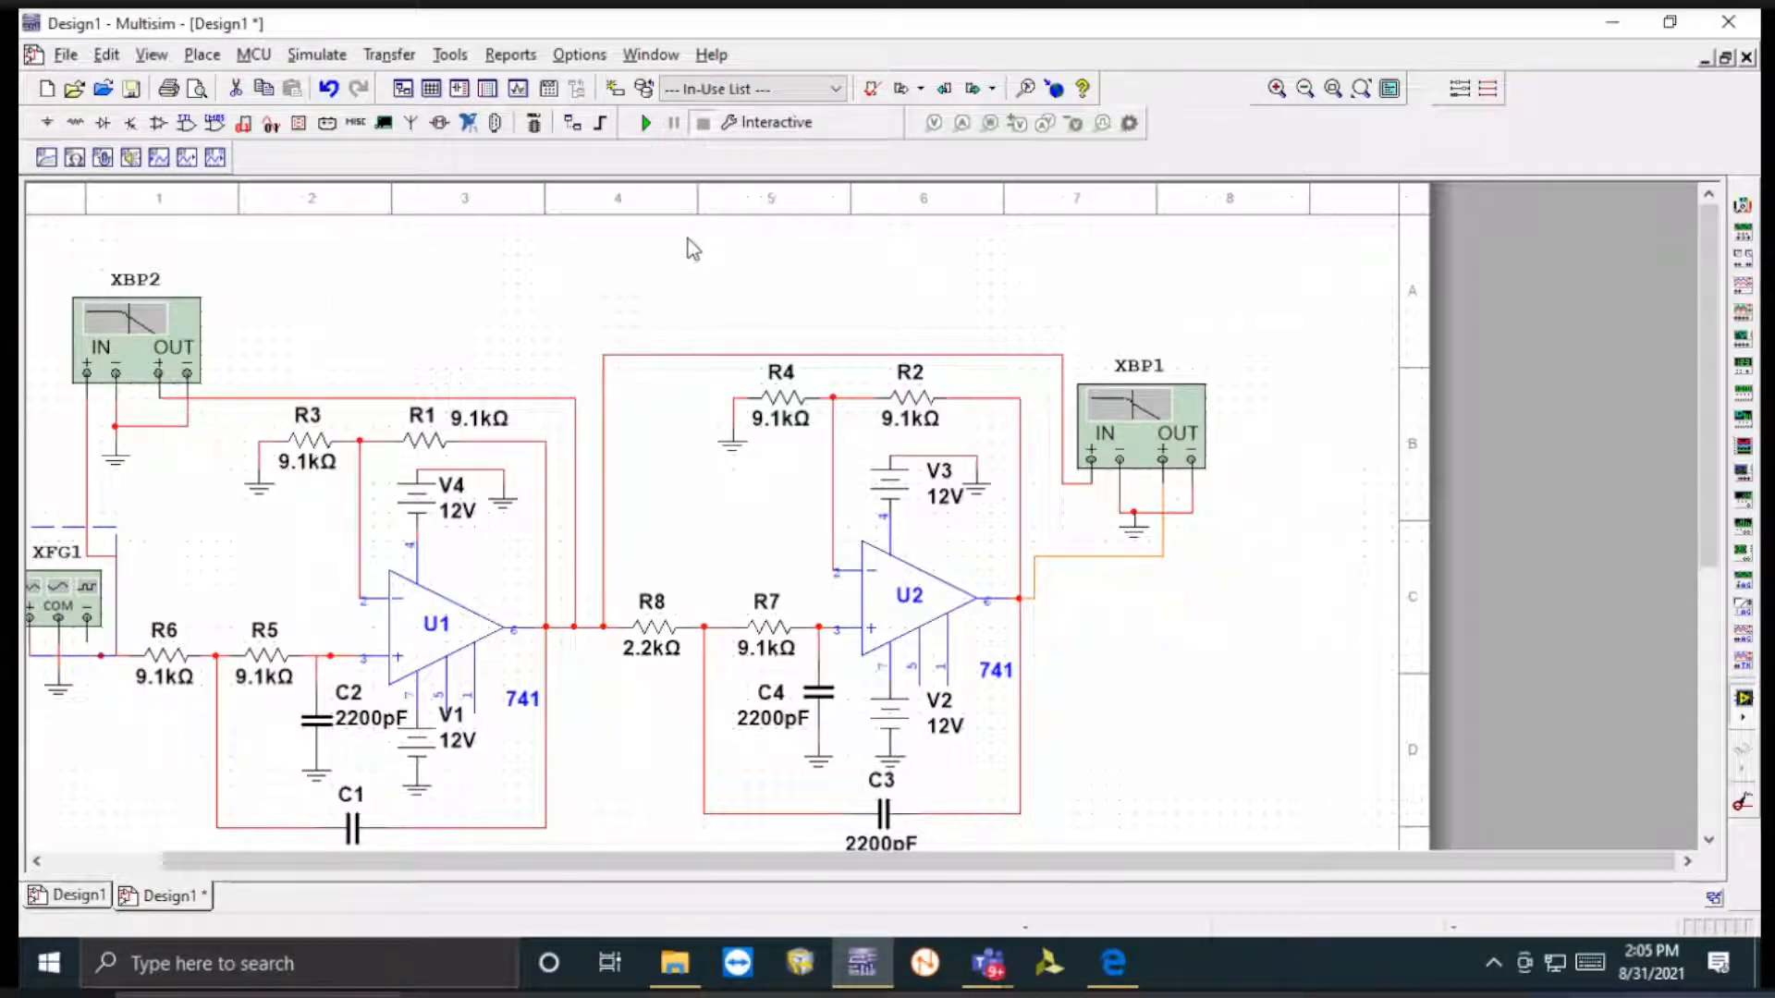
- Run the interactive simulation of the filter circuit and display the magnitude plot of Bode plotter XBP2
{"action": "left_click", "coordinate": [645, 125]}
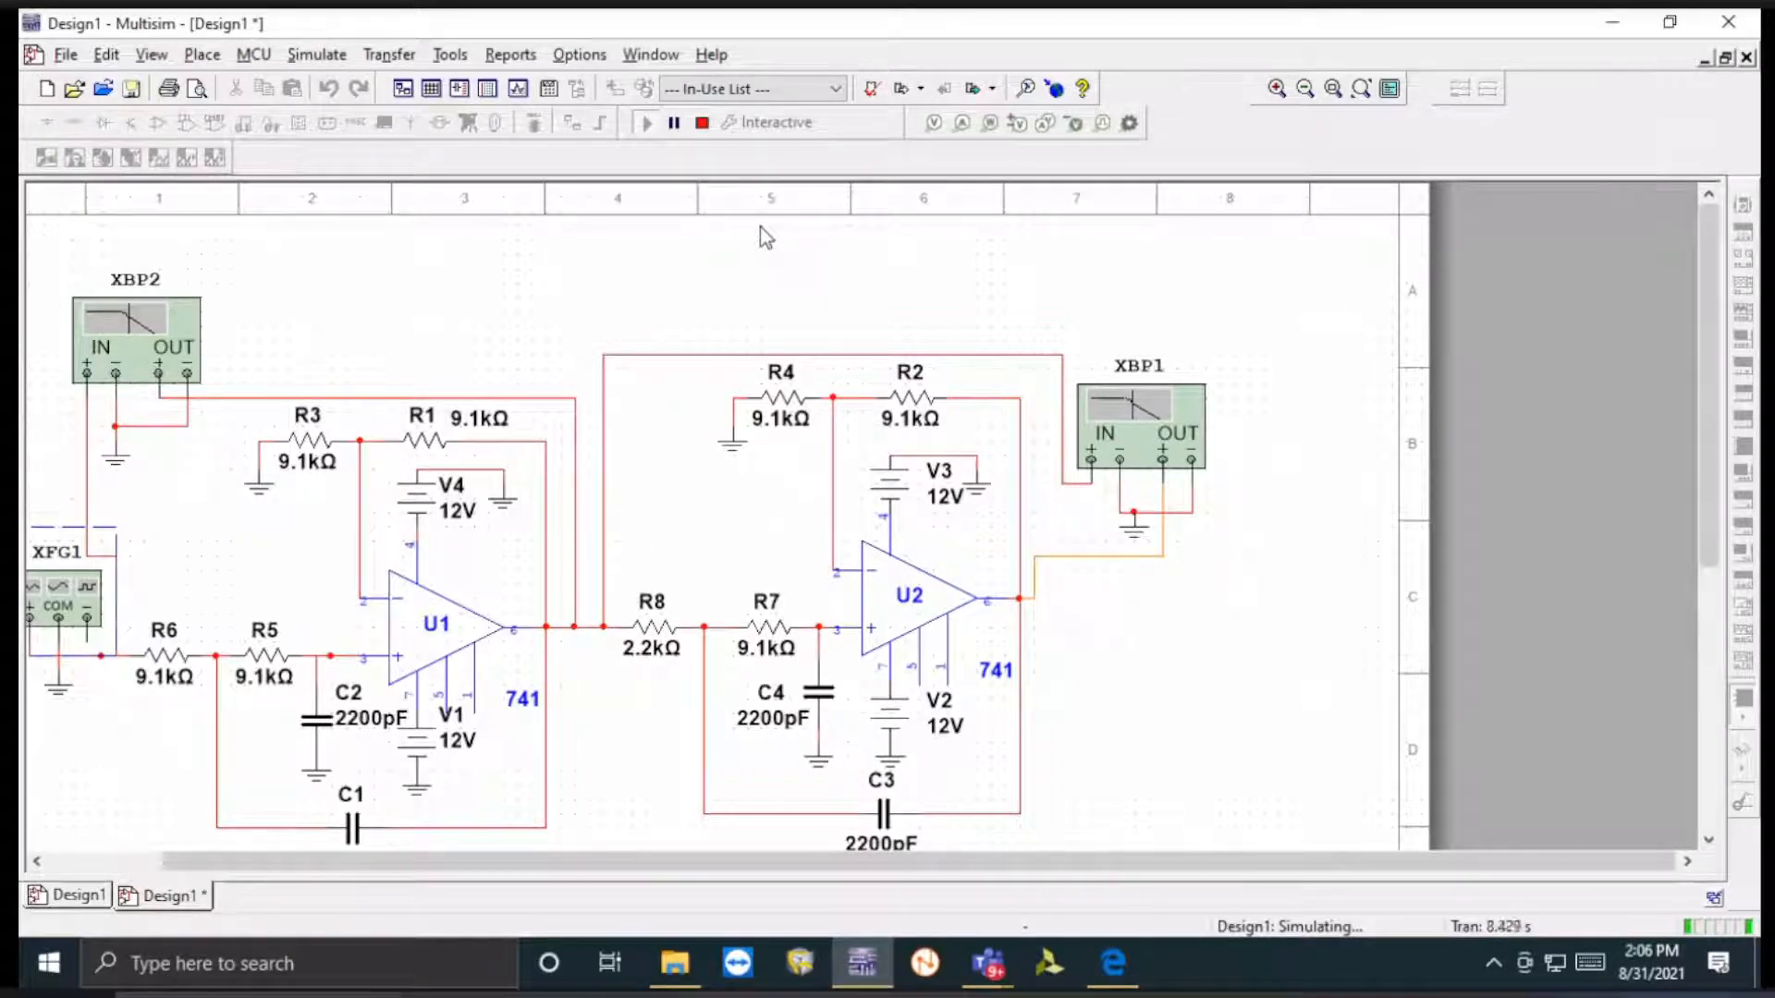
{"action": "left_click", "coordinate": [90, 896]}
{"action": "left_click", "coordinate": [193, 895]}
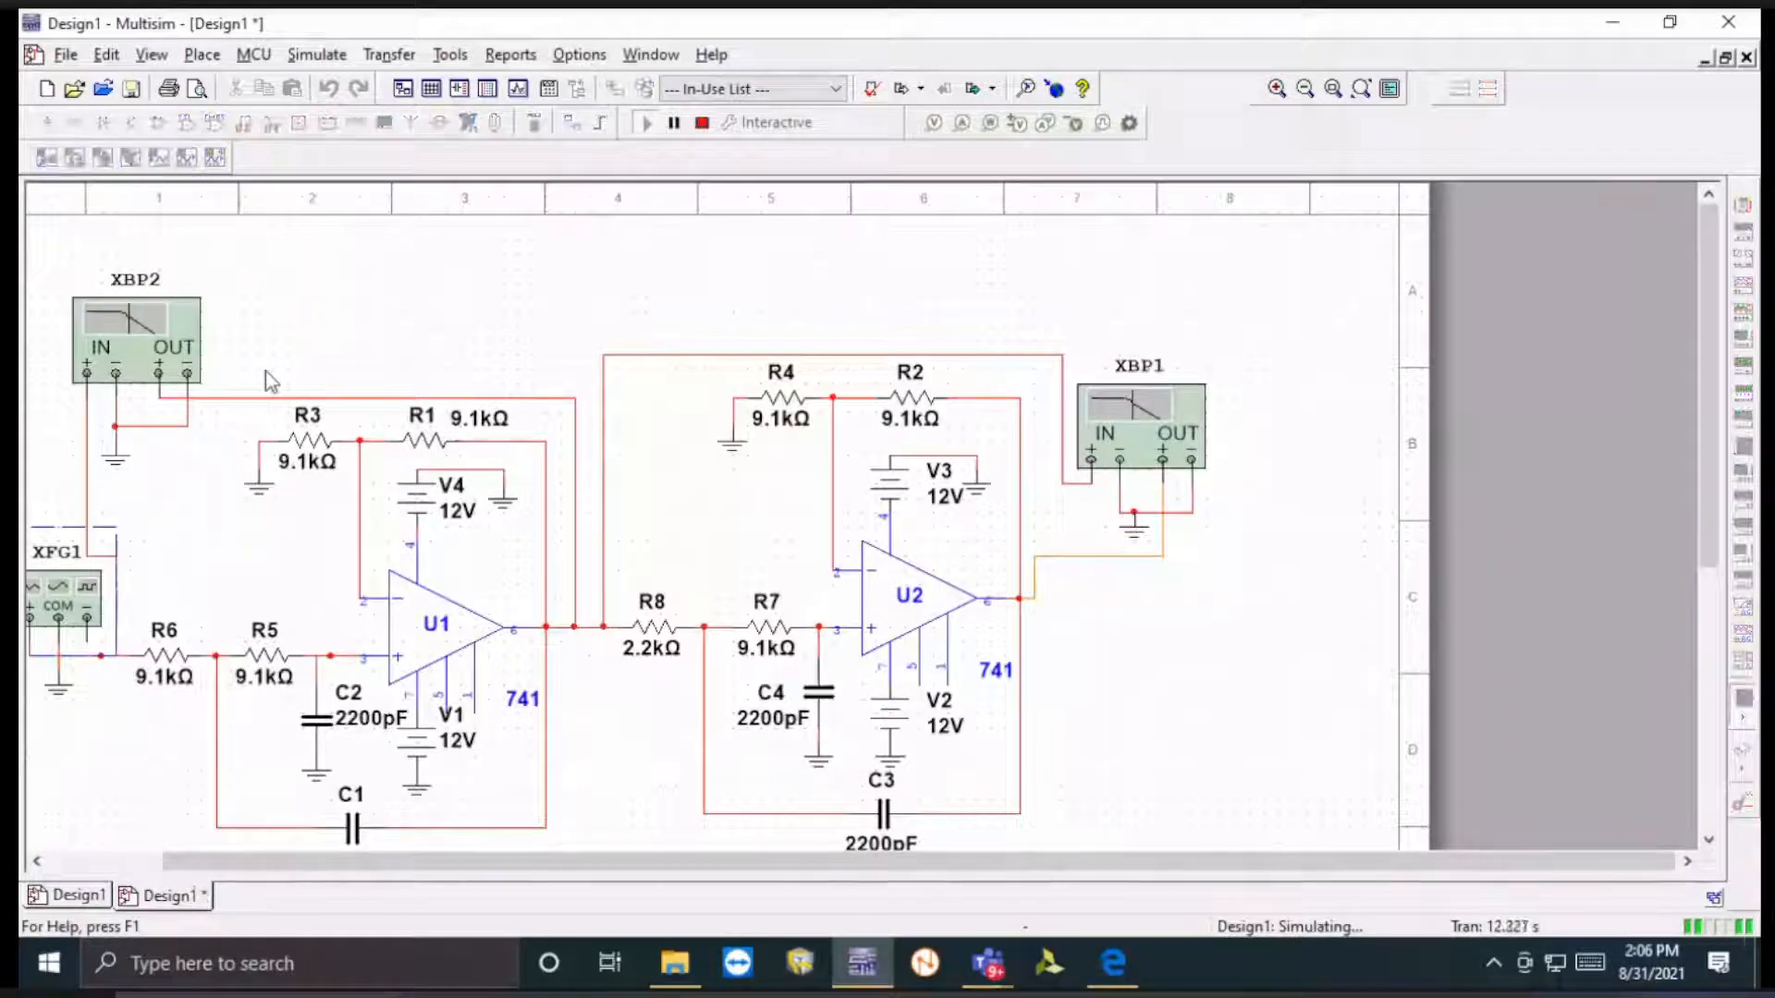
{"action": "double_click", "coordinate": [70, 399]}
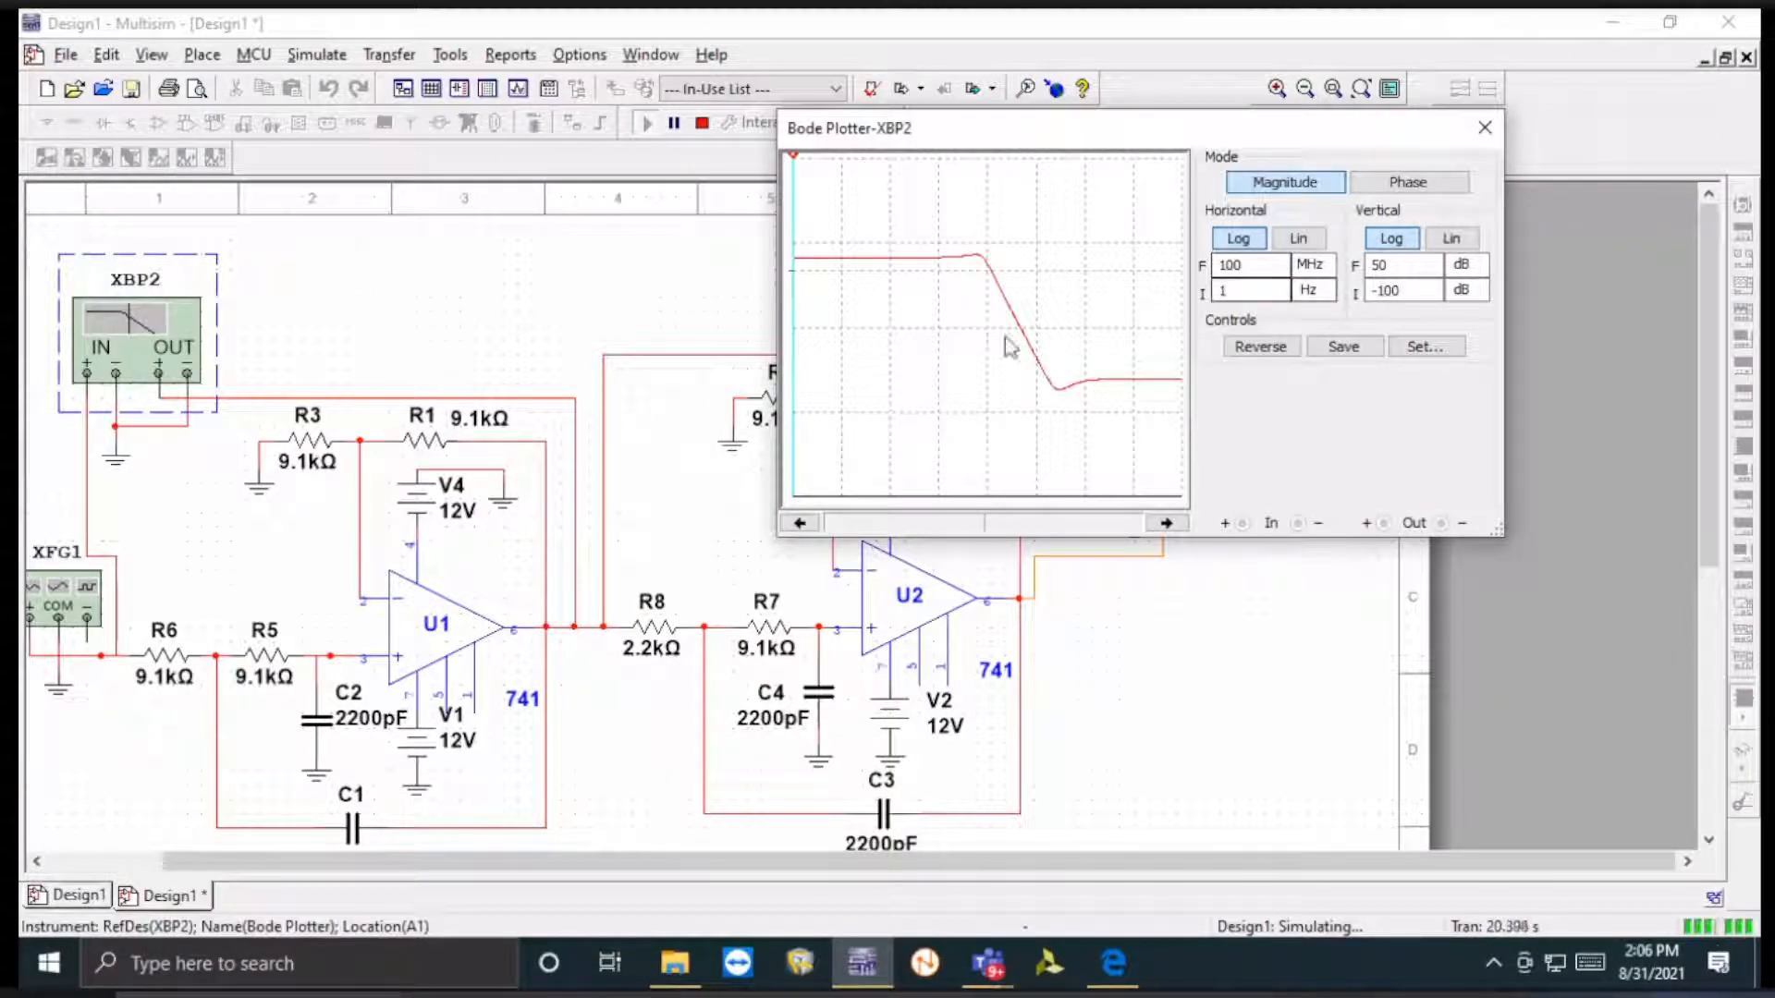
{"action": "left_click_drag", "start_coordinate": [1233, 129], "coordinate": [686, 139]}
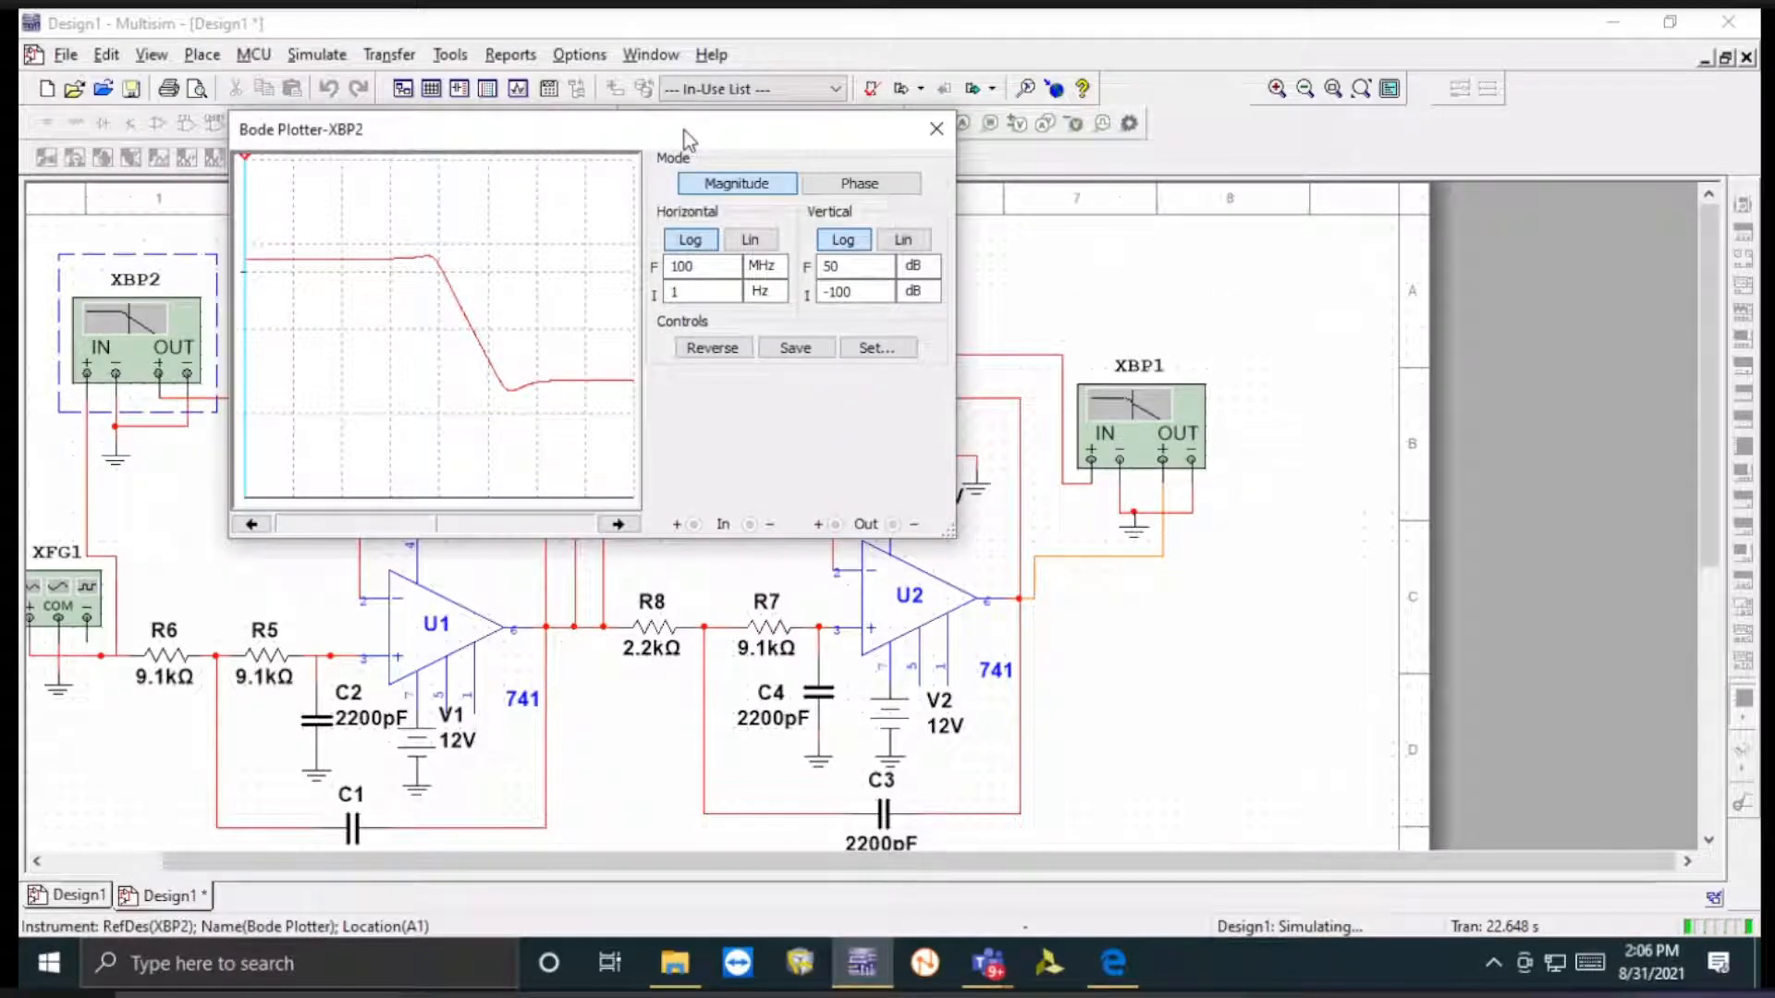
- Display the magnitude plot of Bode plotter XBP1 beside the XBP2 plot to compare both filter responses, and close it
{"action": "double_click", "coordinate": [1186, 420]}
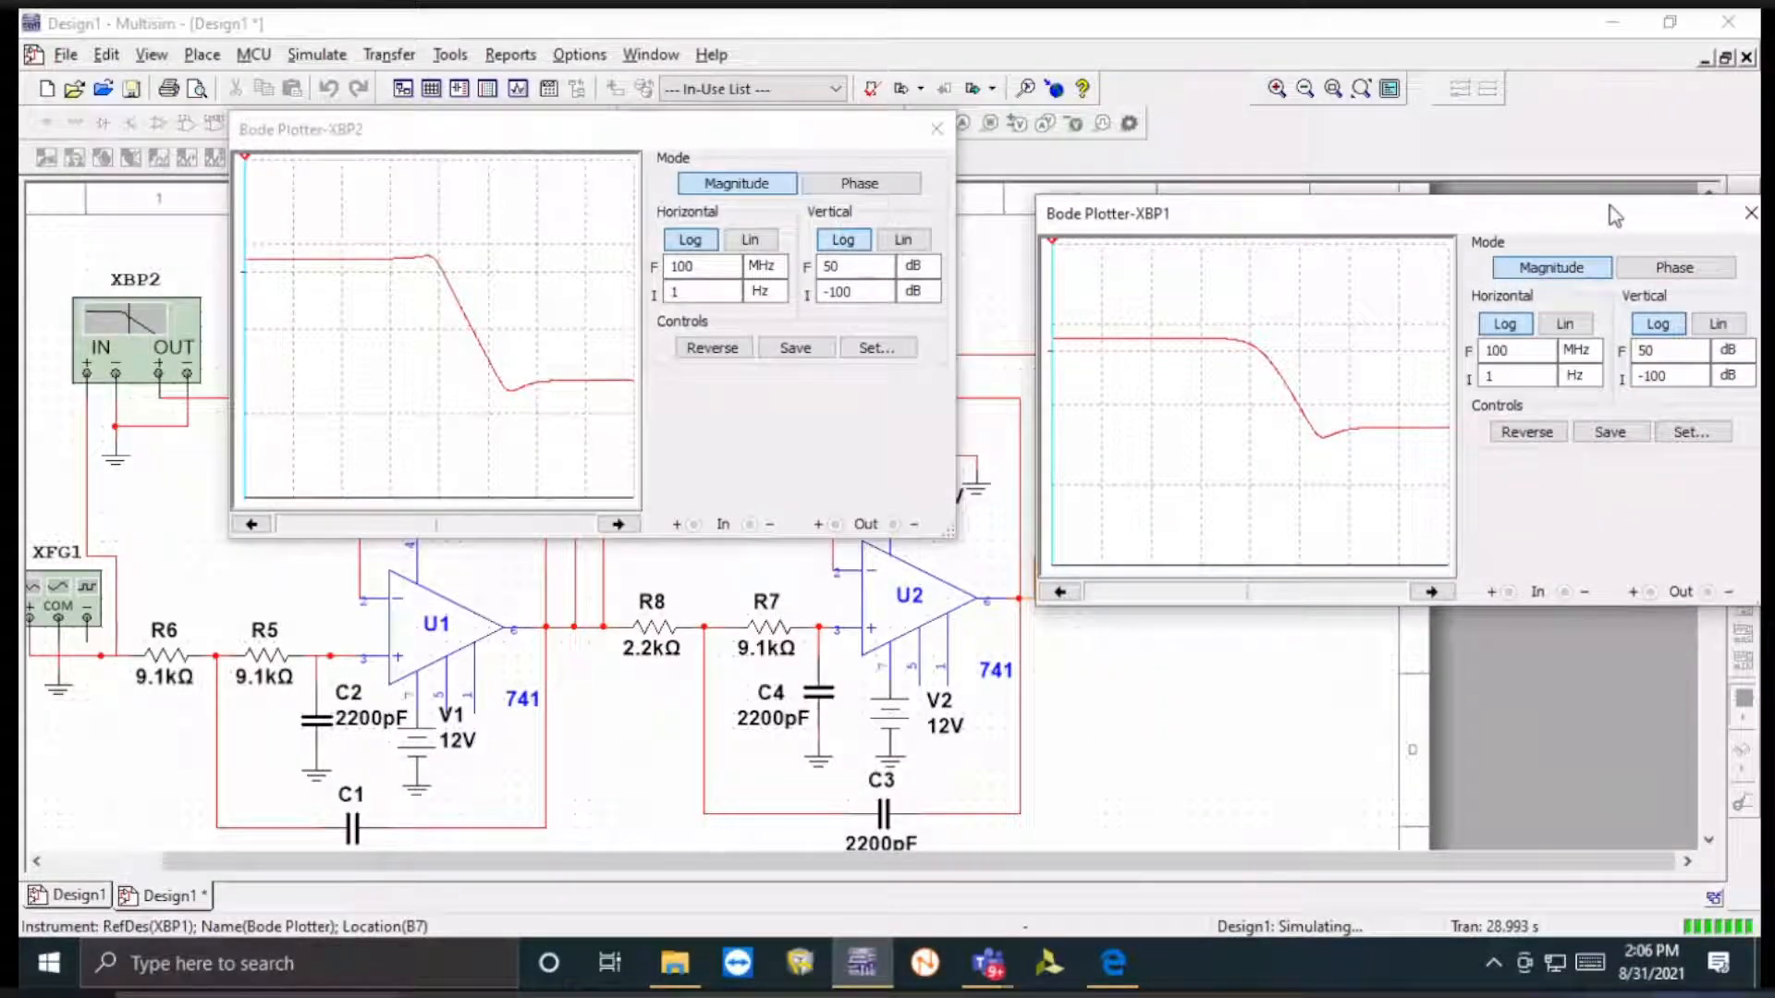
{"action": "left_click_drag", "start_coordinate": [1252, 228], "coordinate": [869, 168]}
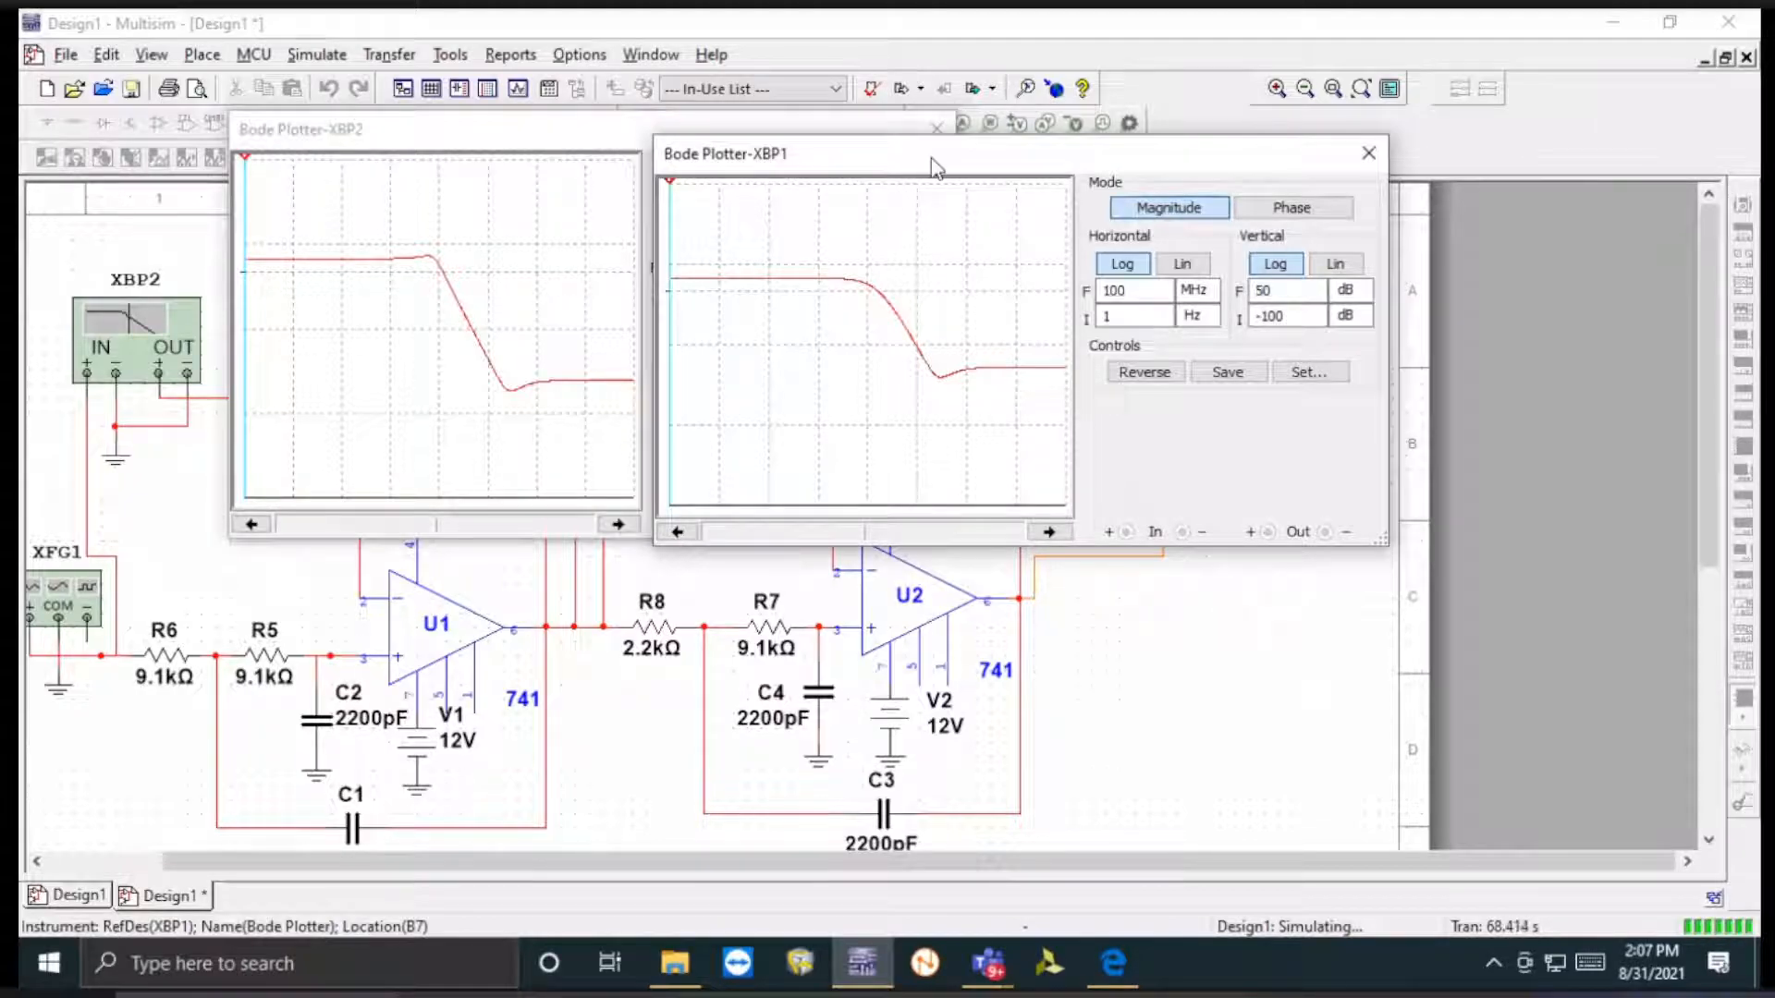
{"action": "left_click_drag", "start_coordinate": [935, 167], "coordinate": [973, 169]}
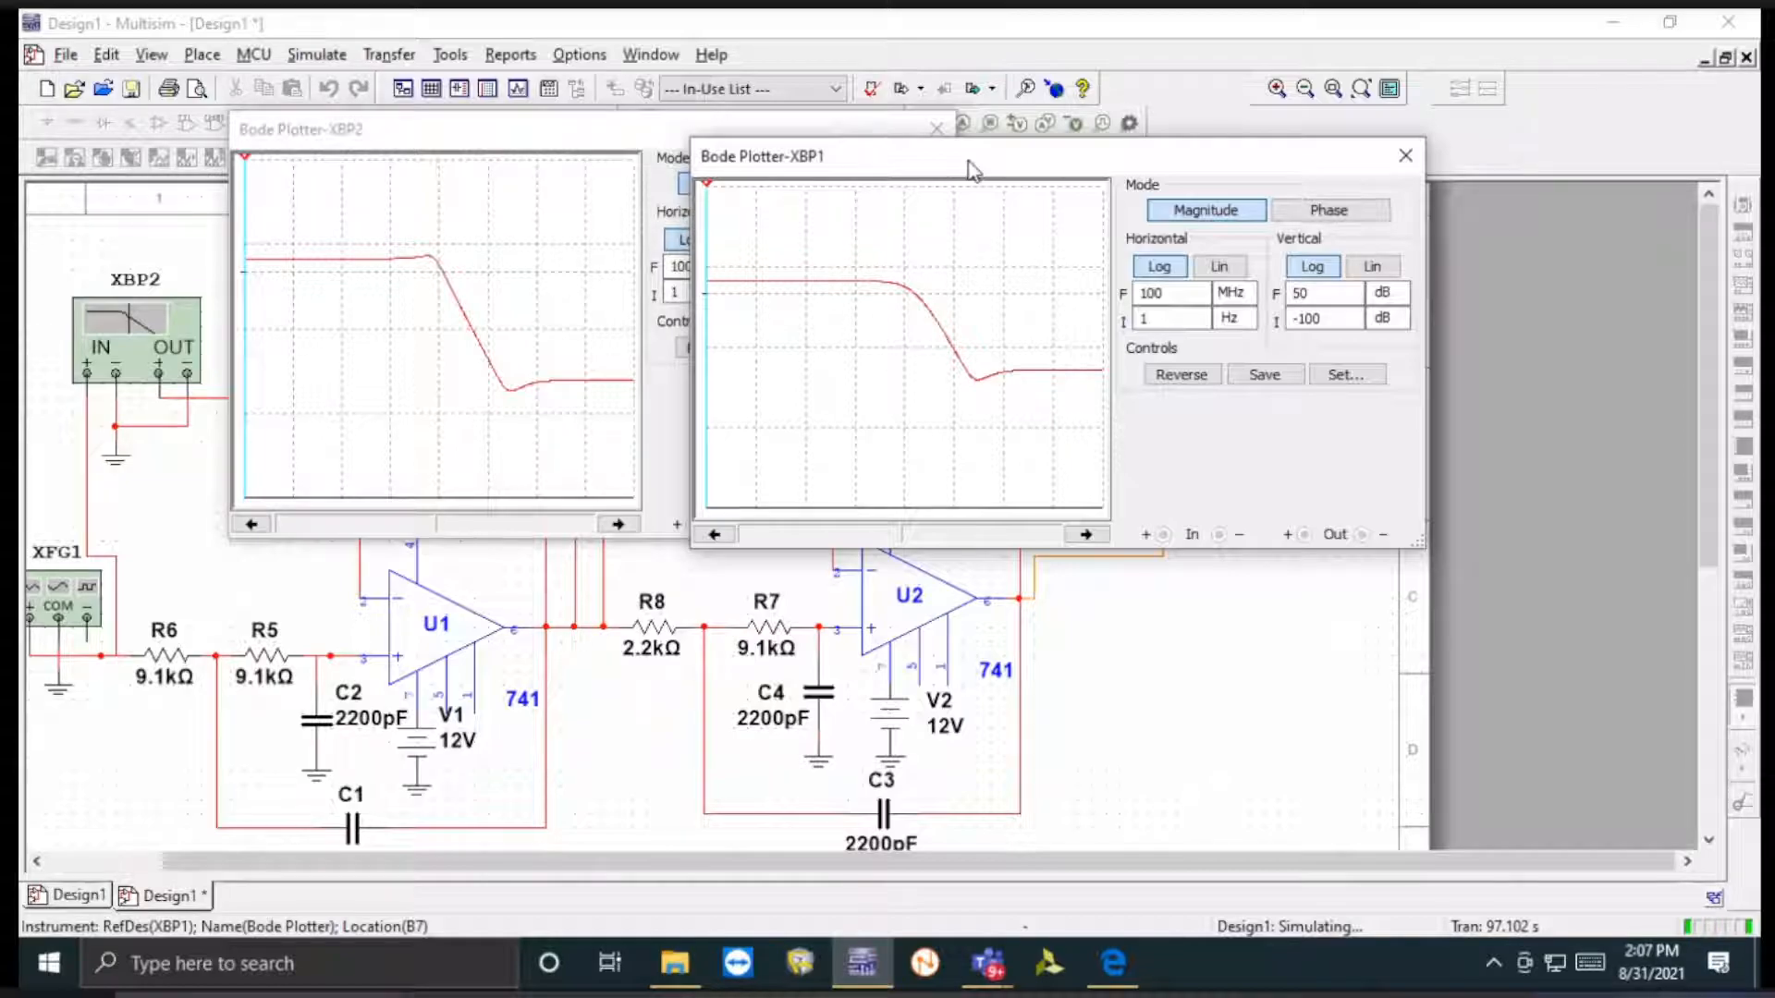
{"action": "left_click", "coordinate": [1407, 154]}
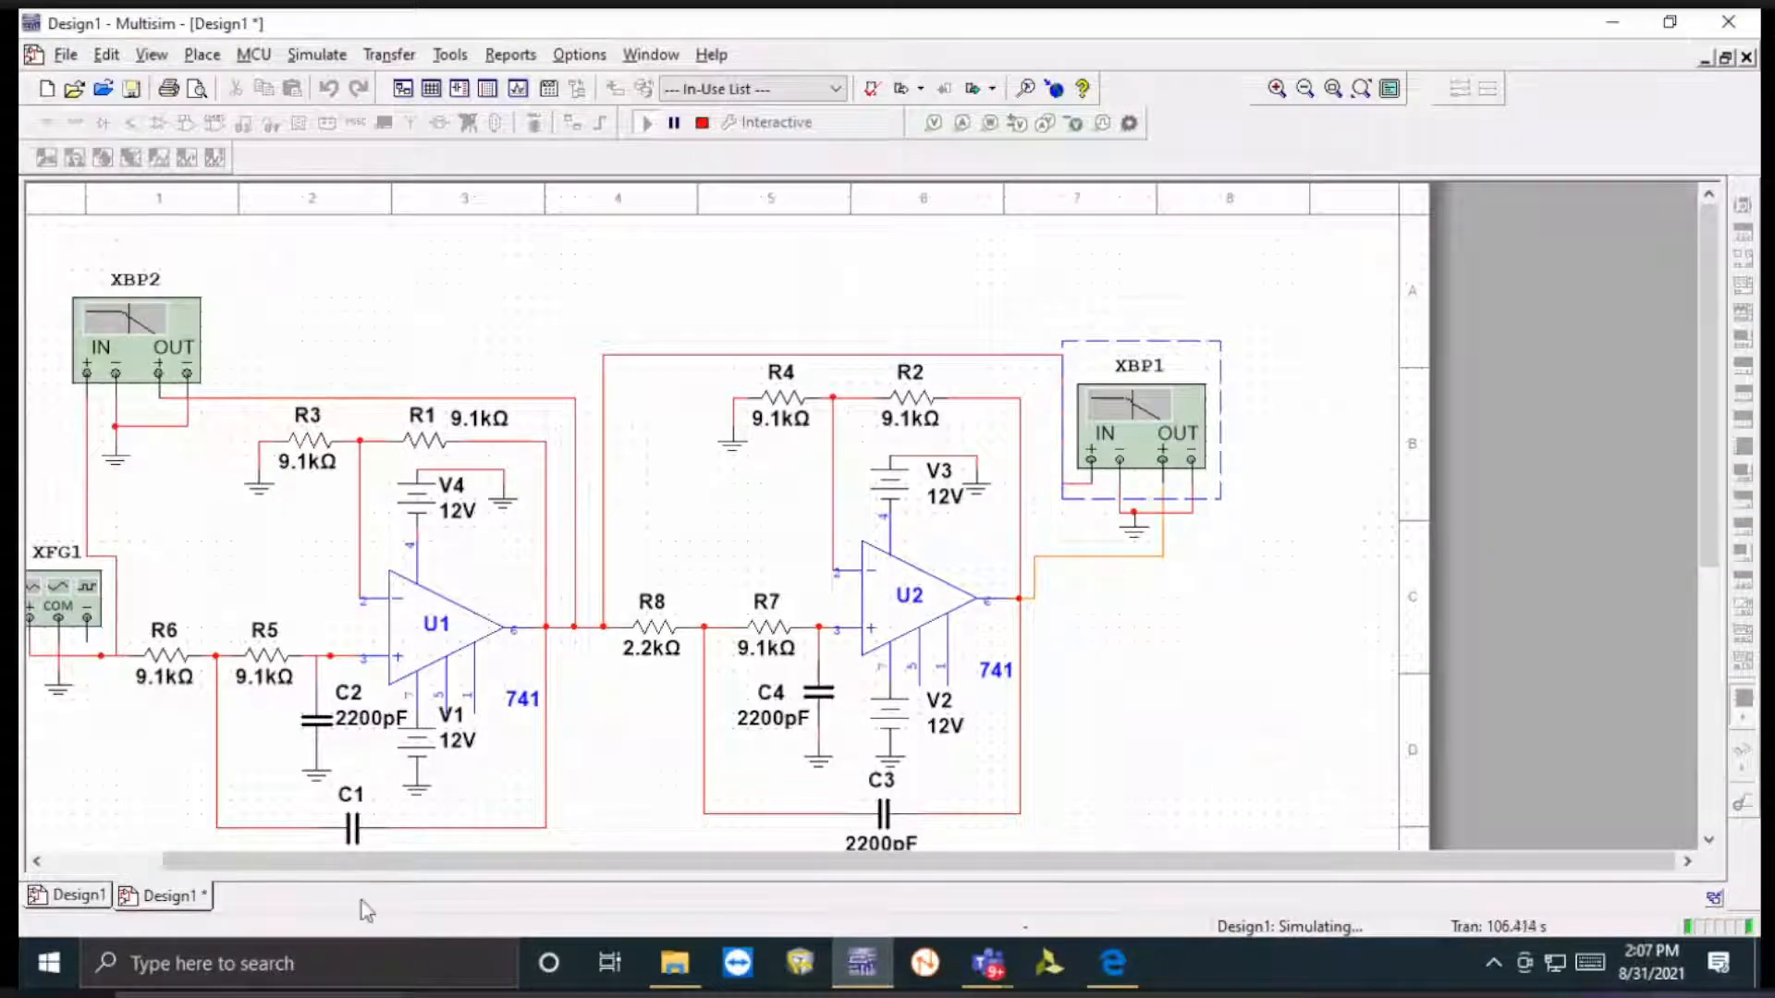
- Check the waveform, frequency and amplitude settings of function generator XFG1 while the simulation runs
{"action": "double_click", "coordinate": [82, 610]}
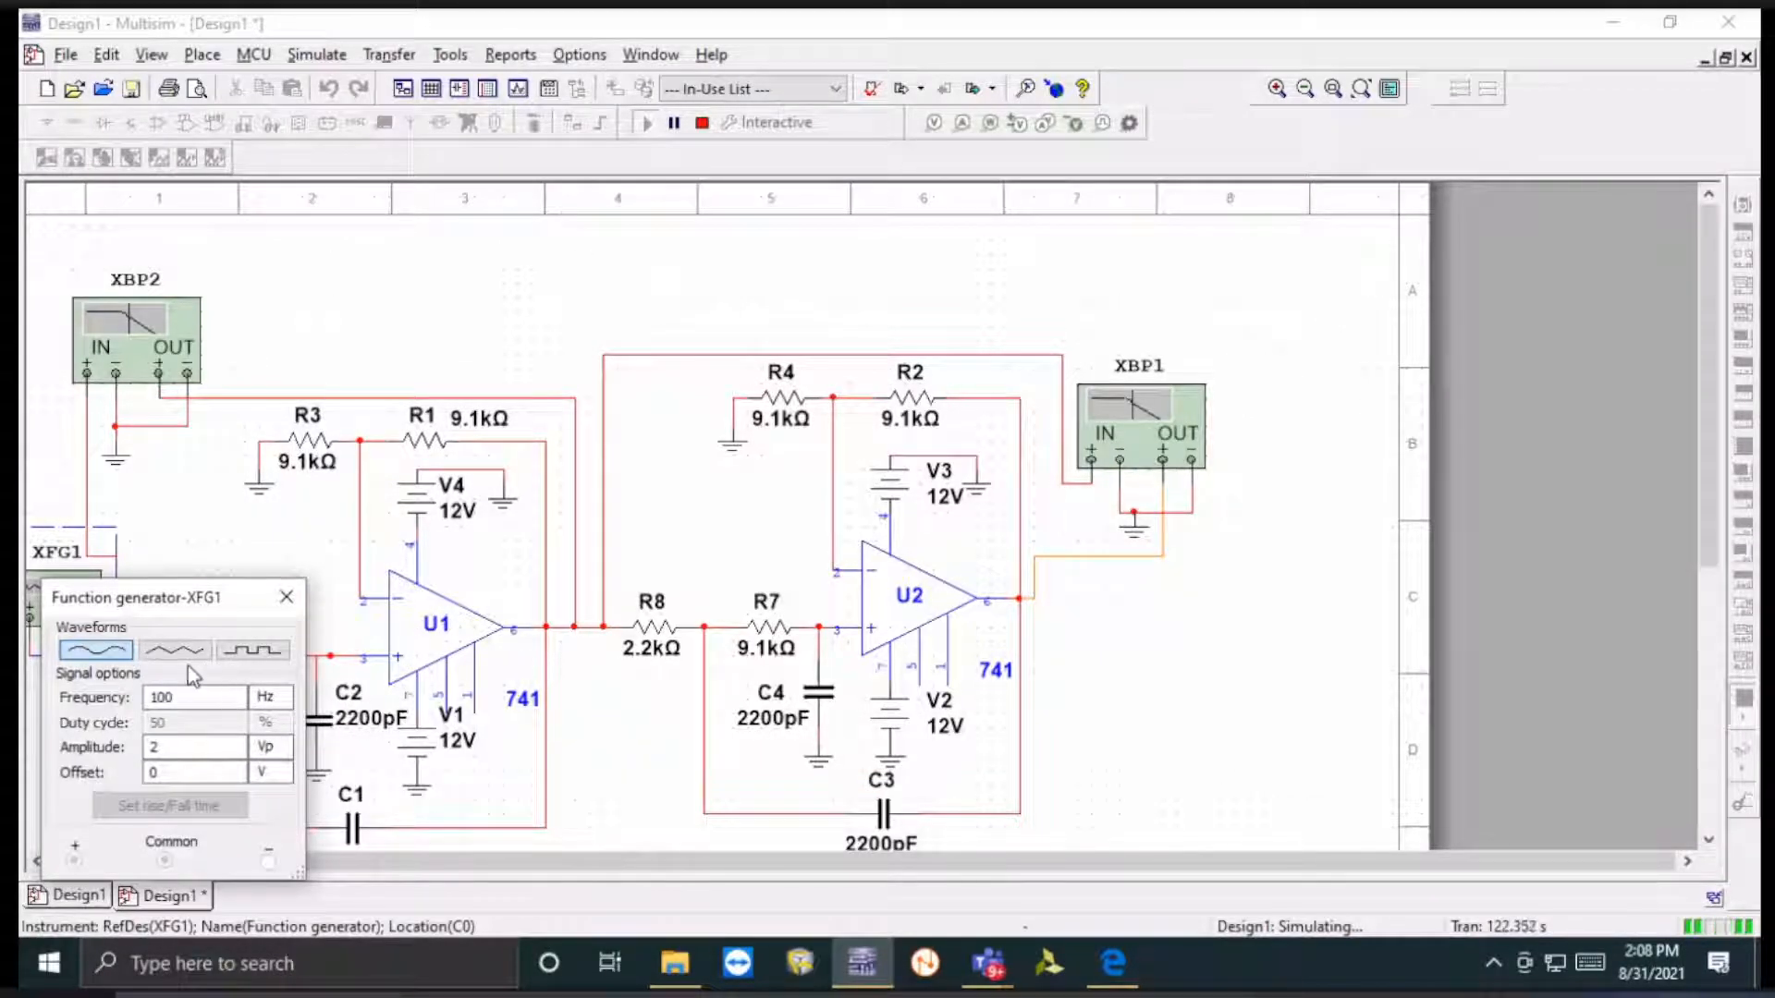
{"action": "left_click", "coordinate": [286, 605]}
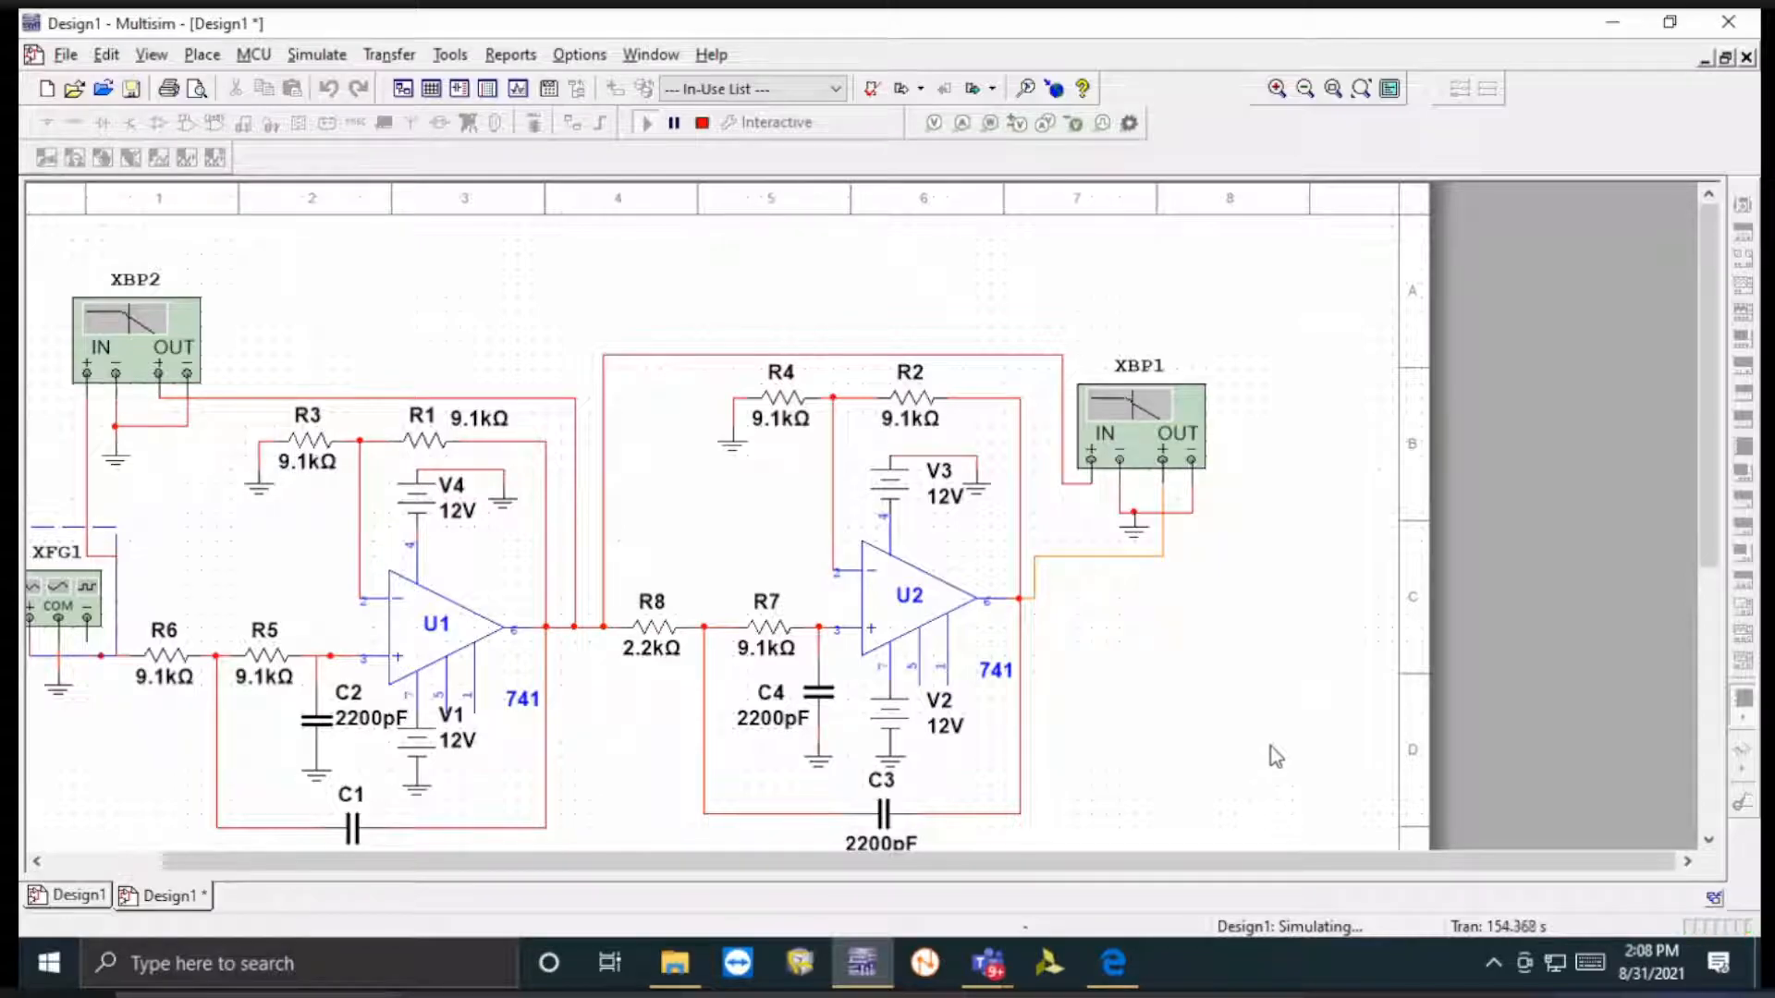
- Return to CS Lab.pdf and briefly highlight the title of experiment 5, Investigation of Signal Sampling and Reconstruction
{"action": "left_click", "coordinate": [1749, 18]}
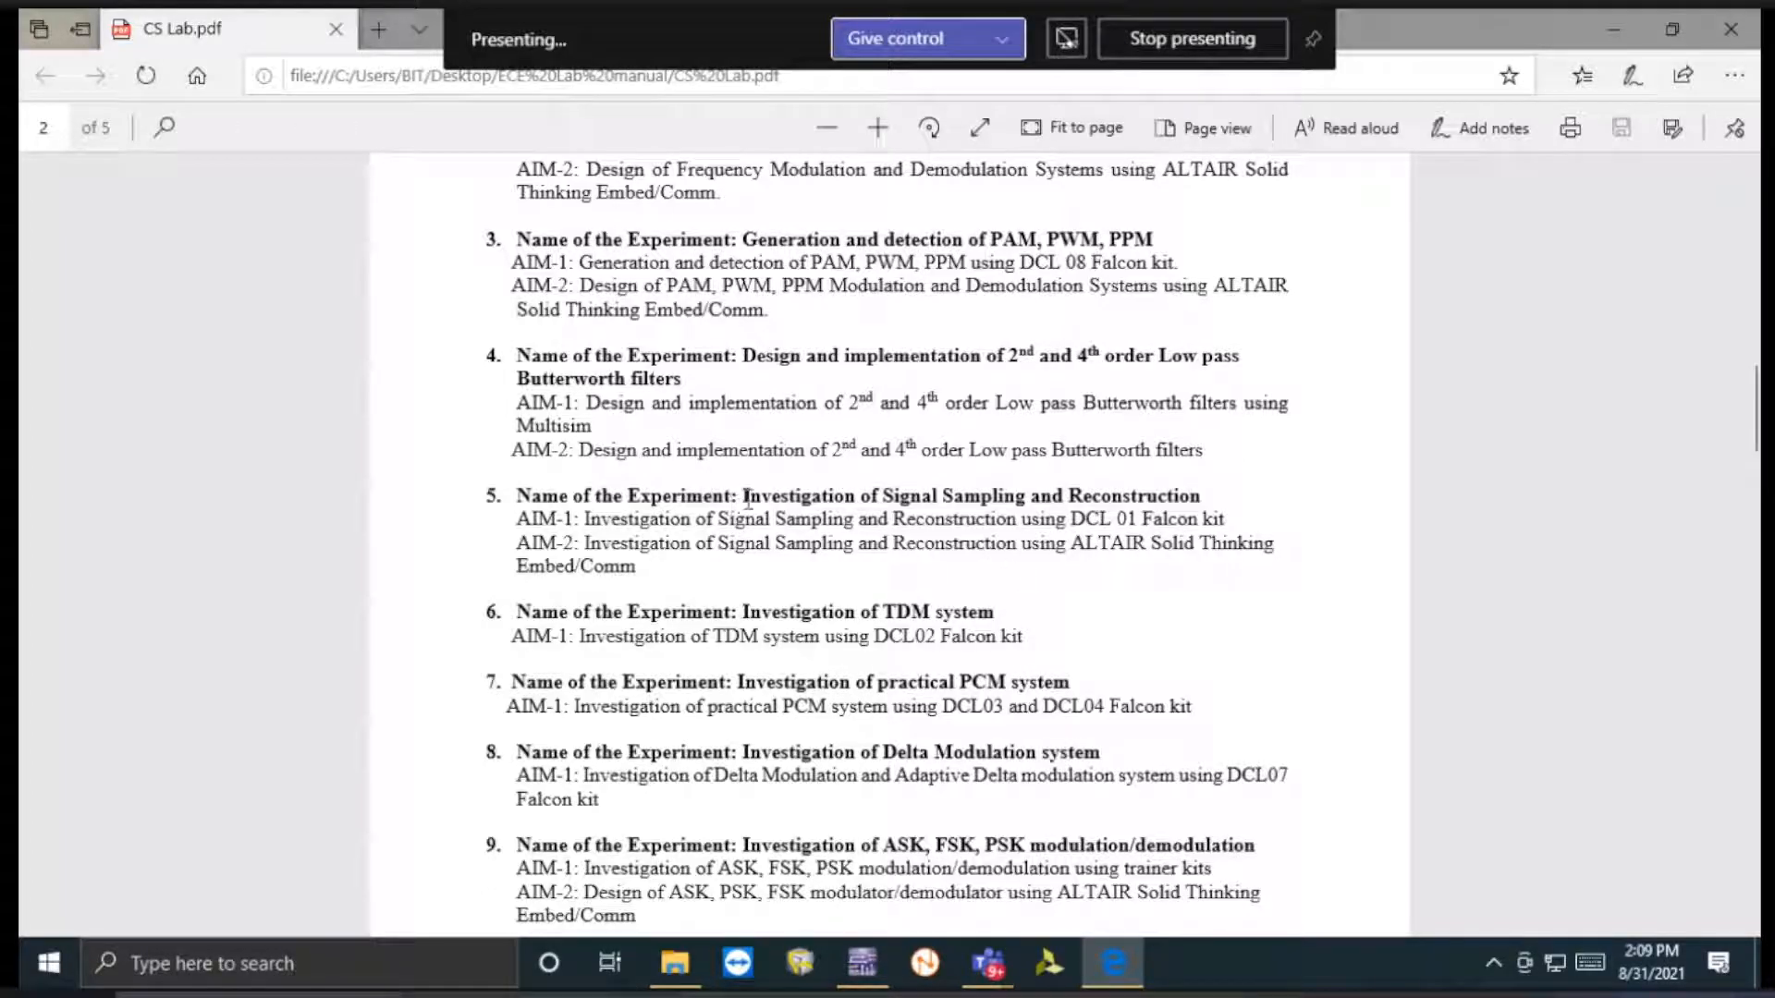
{"action": "left_click_drag", "start_coordinate": [798, 500], "coordinate": [1222, 491]}
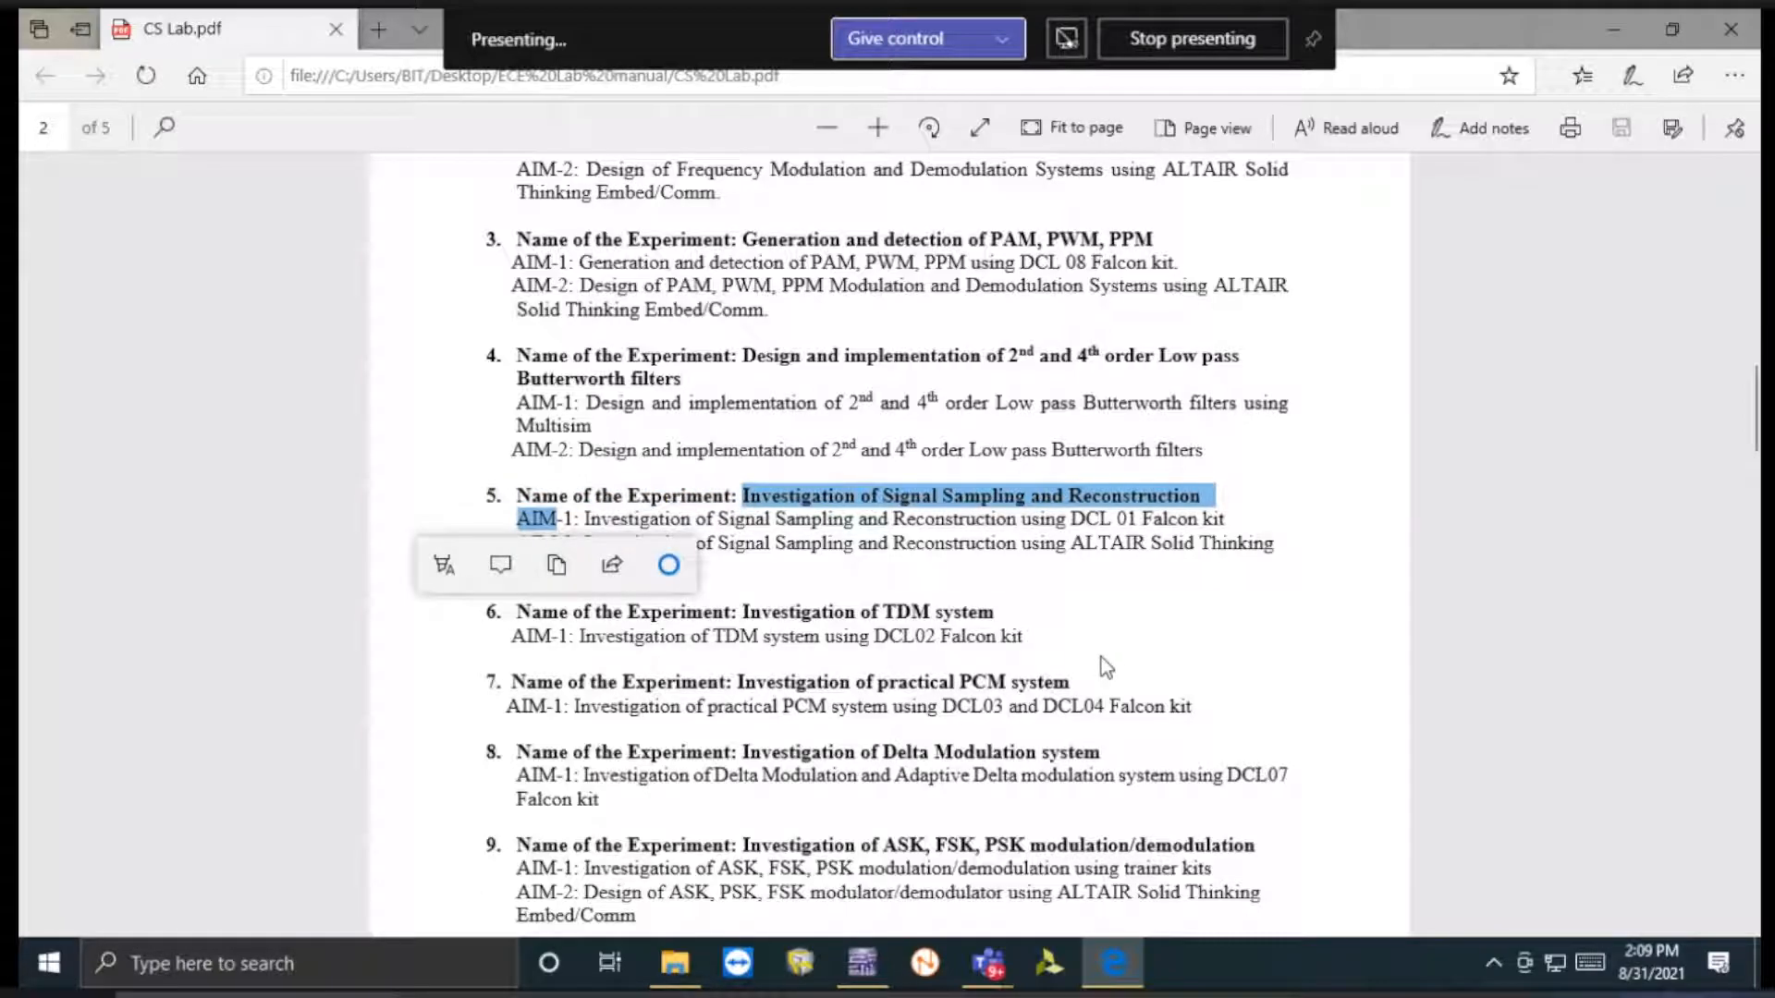
{"action": "left_click", "coordinate": [1275, 597]}
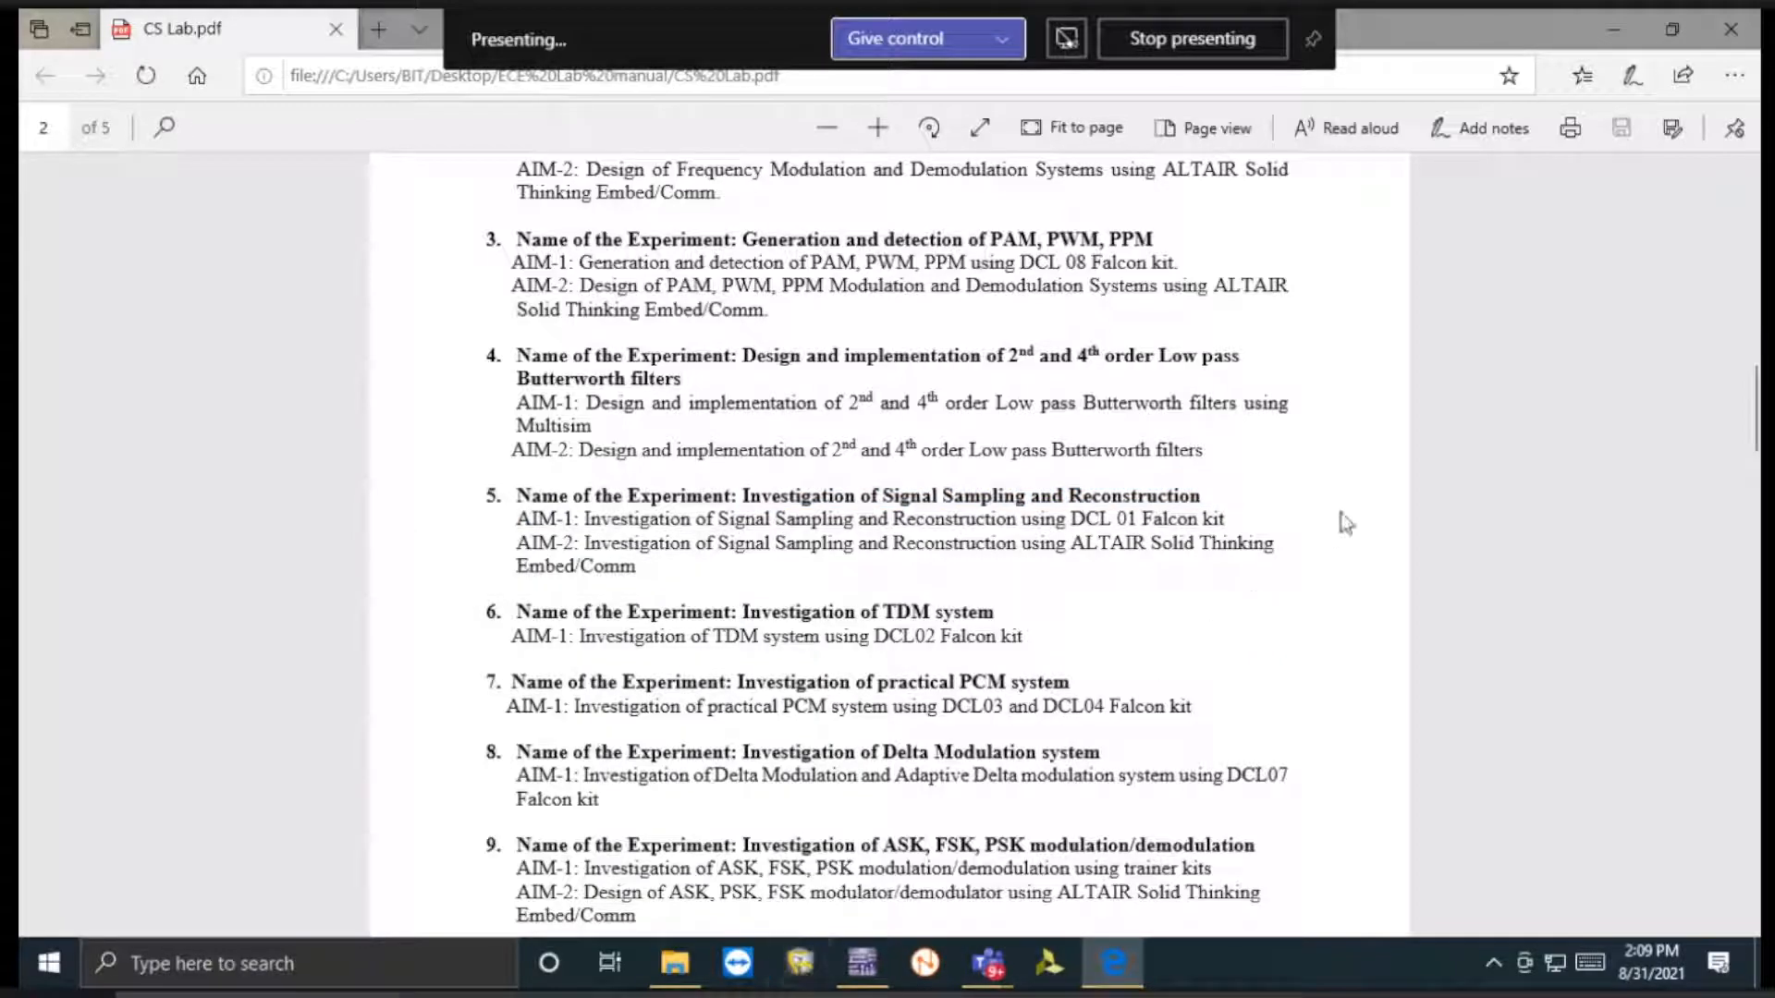
- Open the signal sampling and reconstruction document from the ECE Lab manual folder and examine its natural, ideal and flat top sampling diagrams
{"action": "left_click", "coordinate": [1615, 39]}
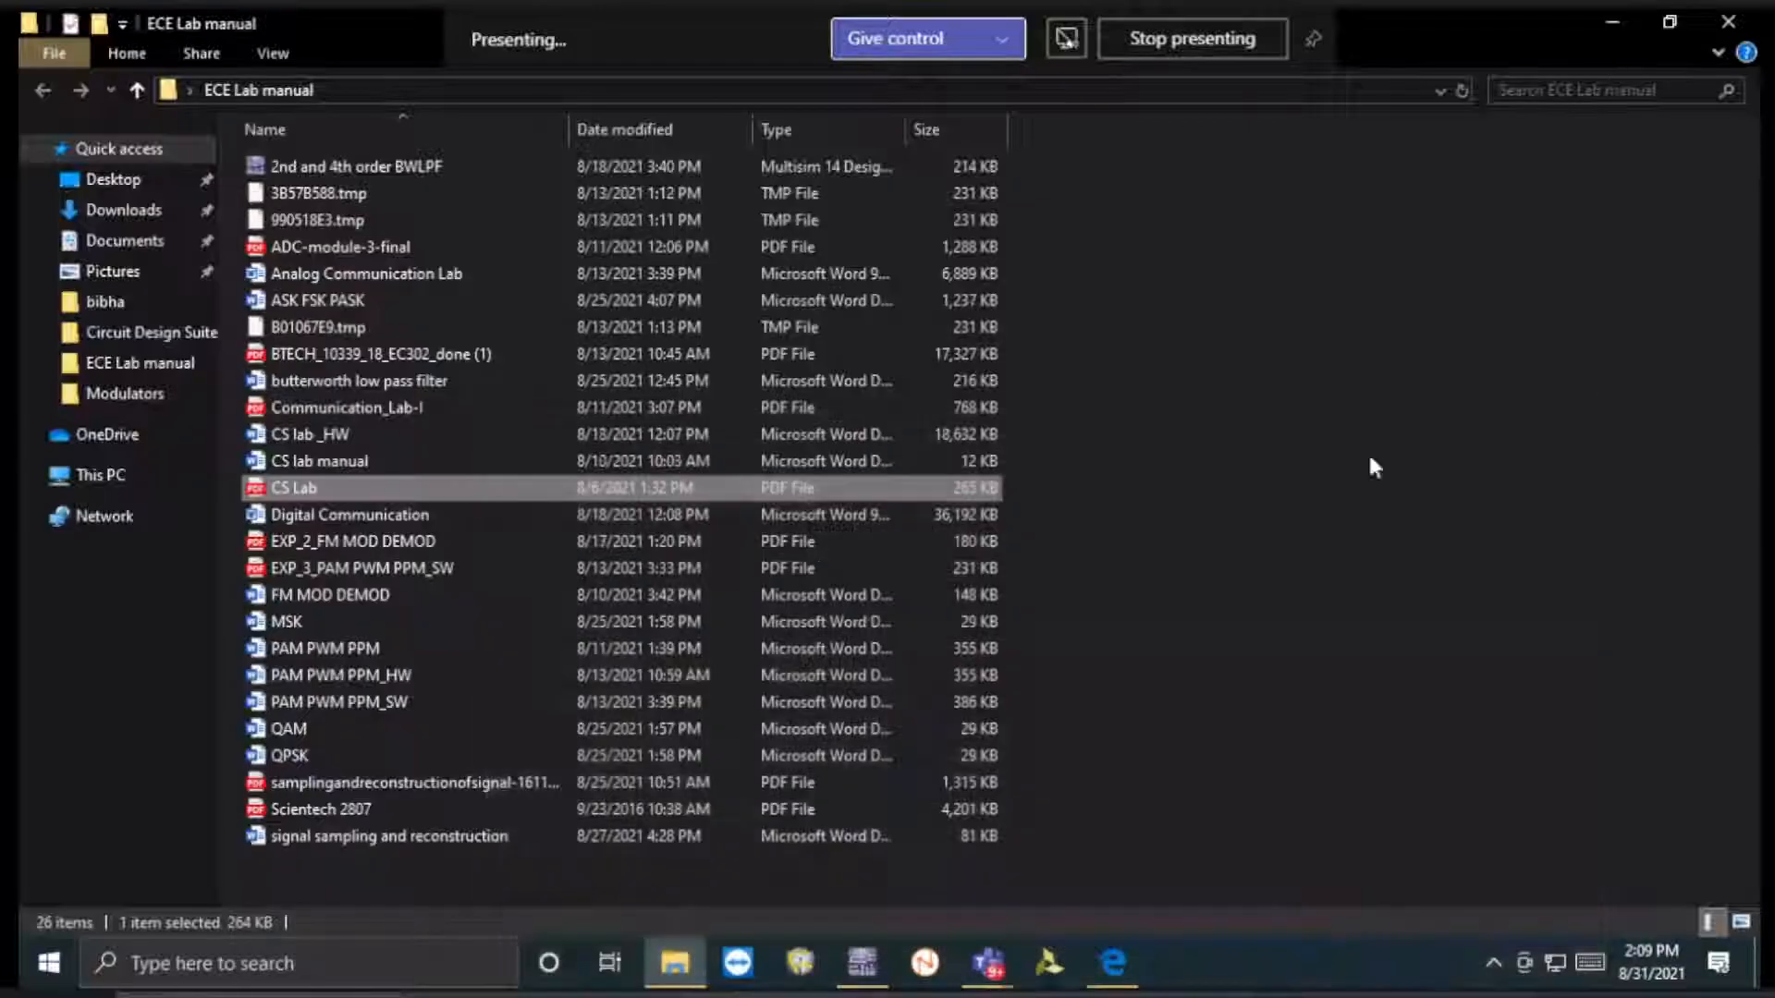
{"action": "scroll", "coordinate": [1110, 663], "scroll_direction": "down", "scroll_amount": 7}
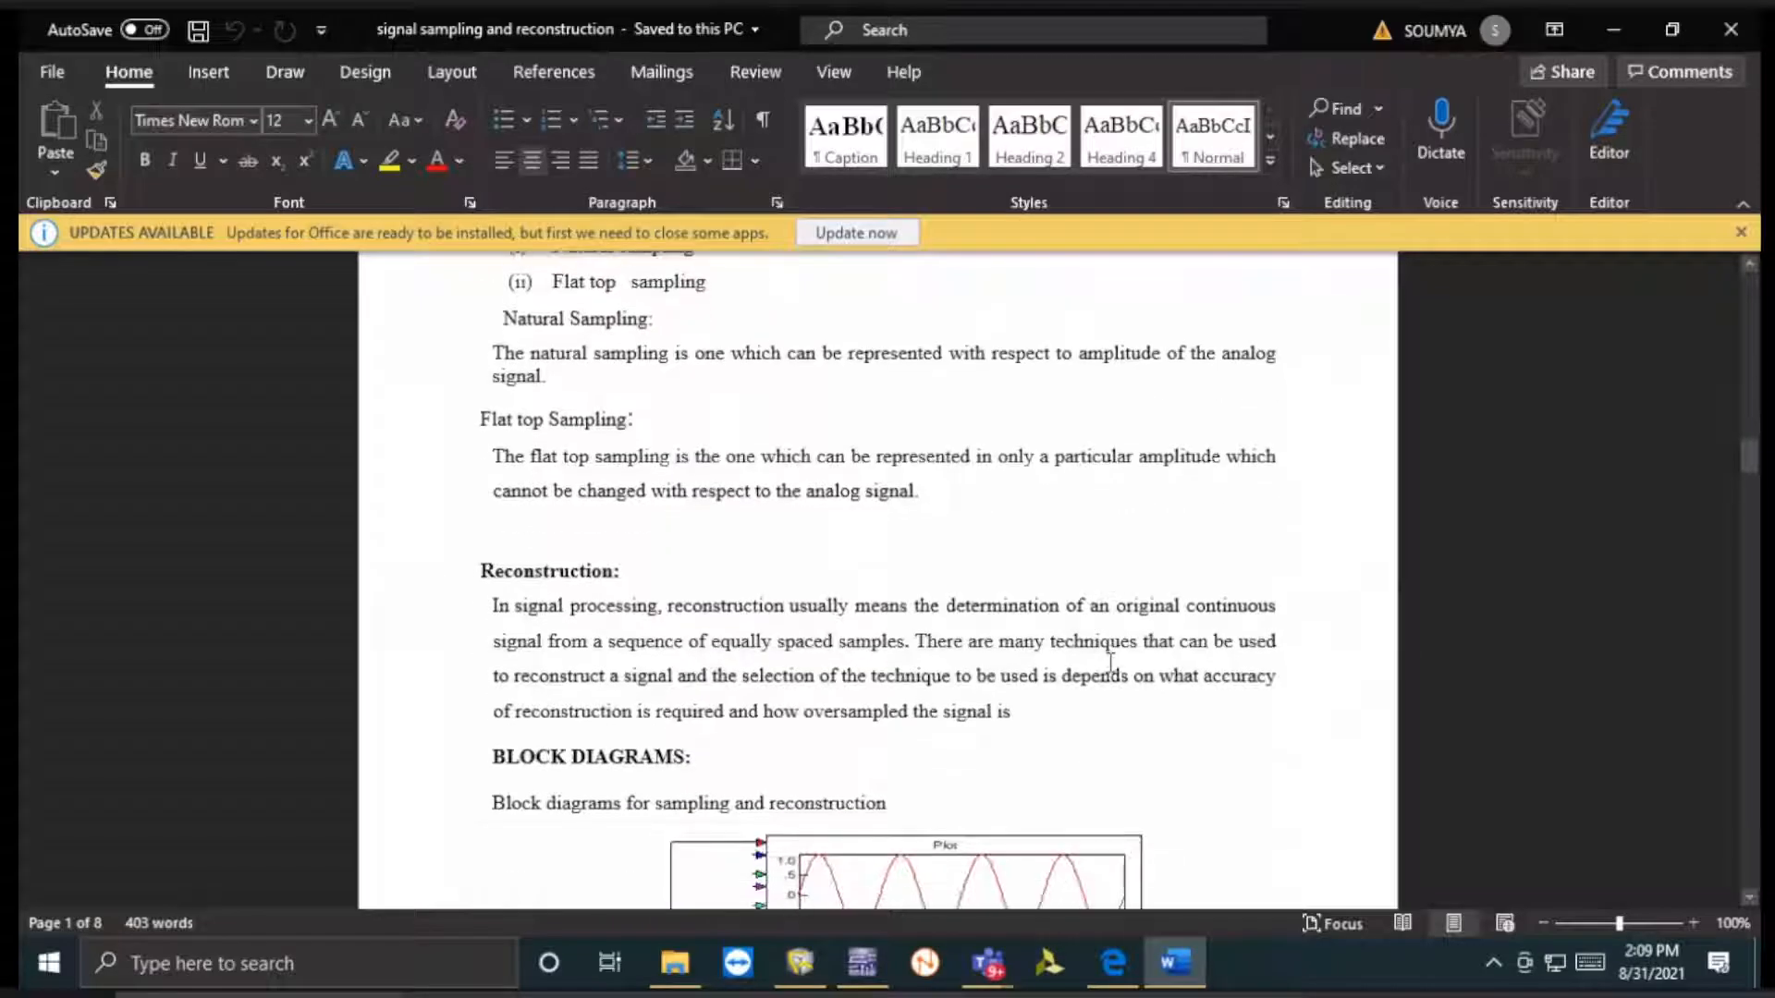
{"action": "scroll", "coordinate": [1110, 663], "scroll_direction": "down", "scroll_amount": 10}
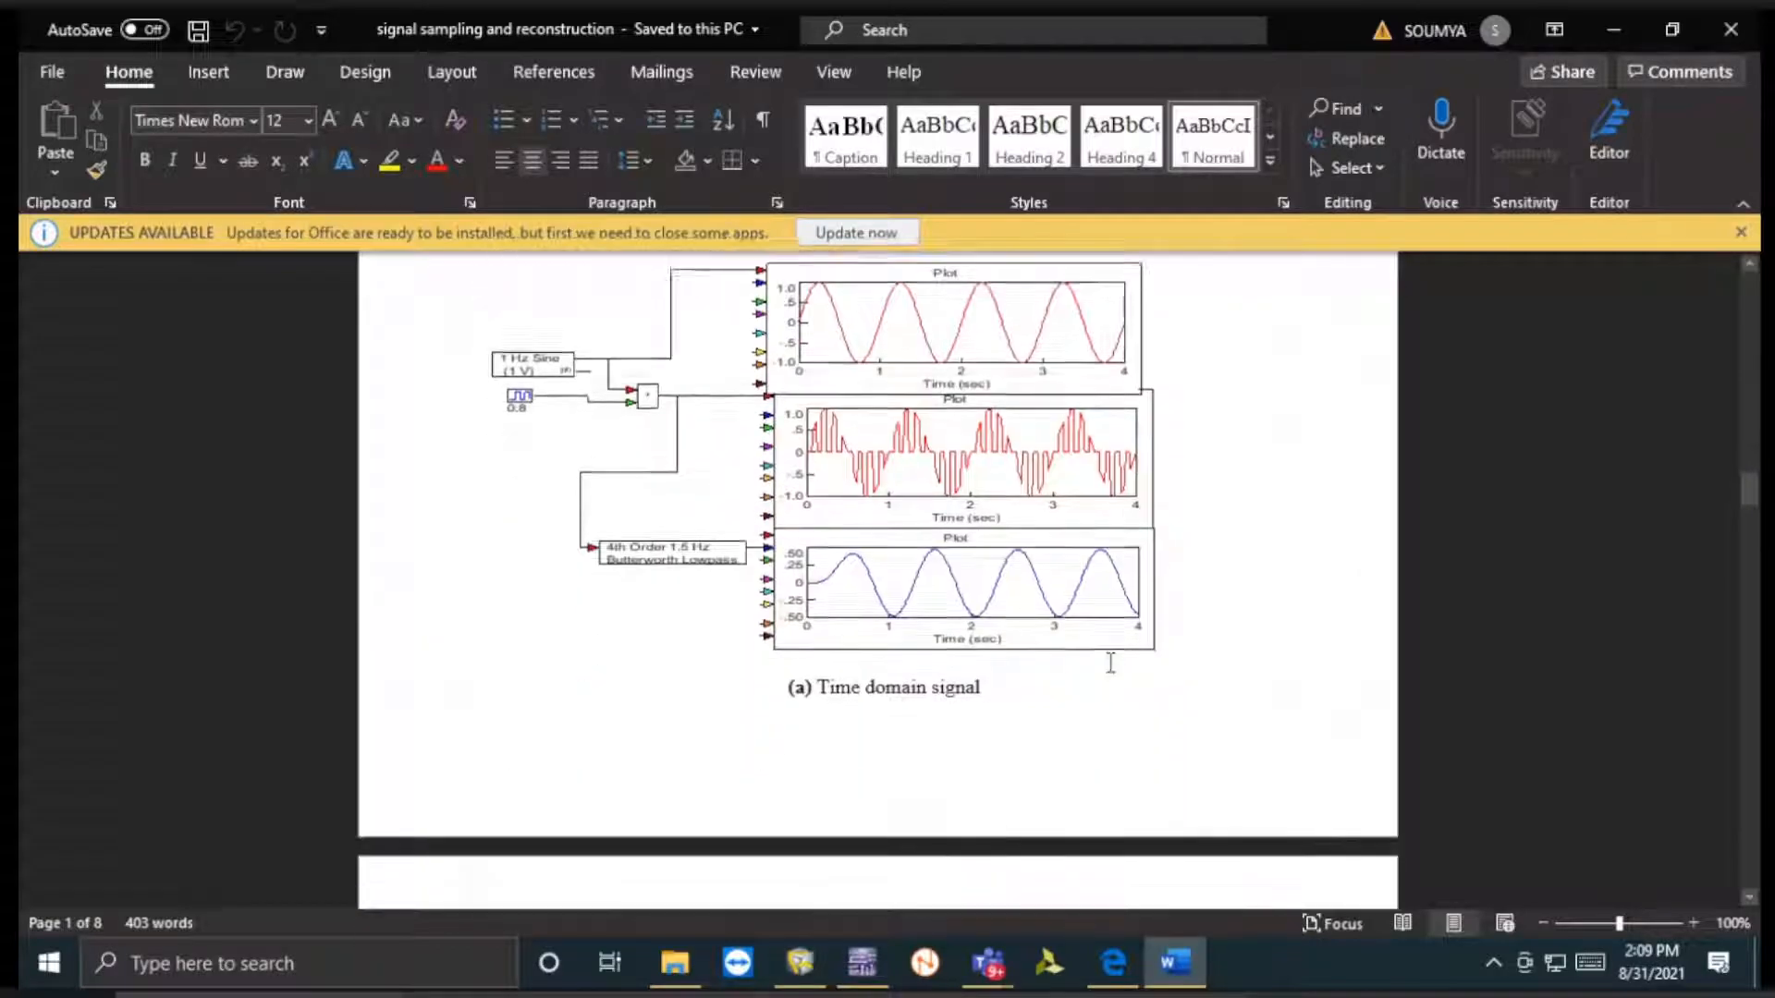
{"action": "scroll", "coordinate": [1110, 663], "scroll_direction": "down", "scroll_amount": 3}
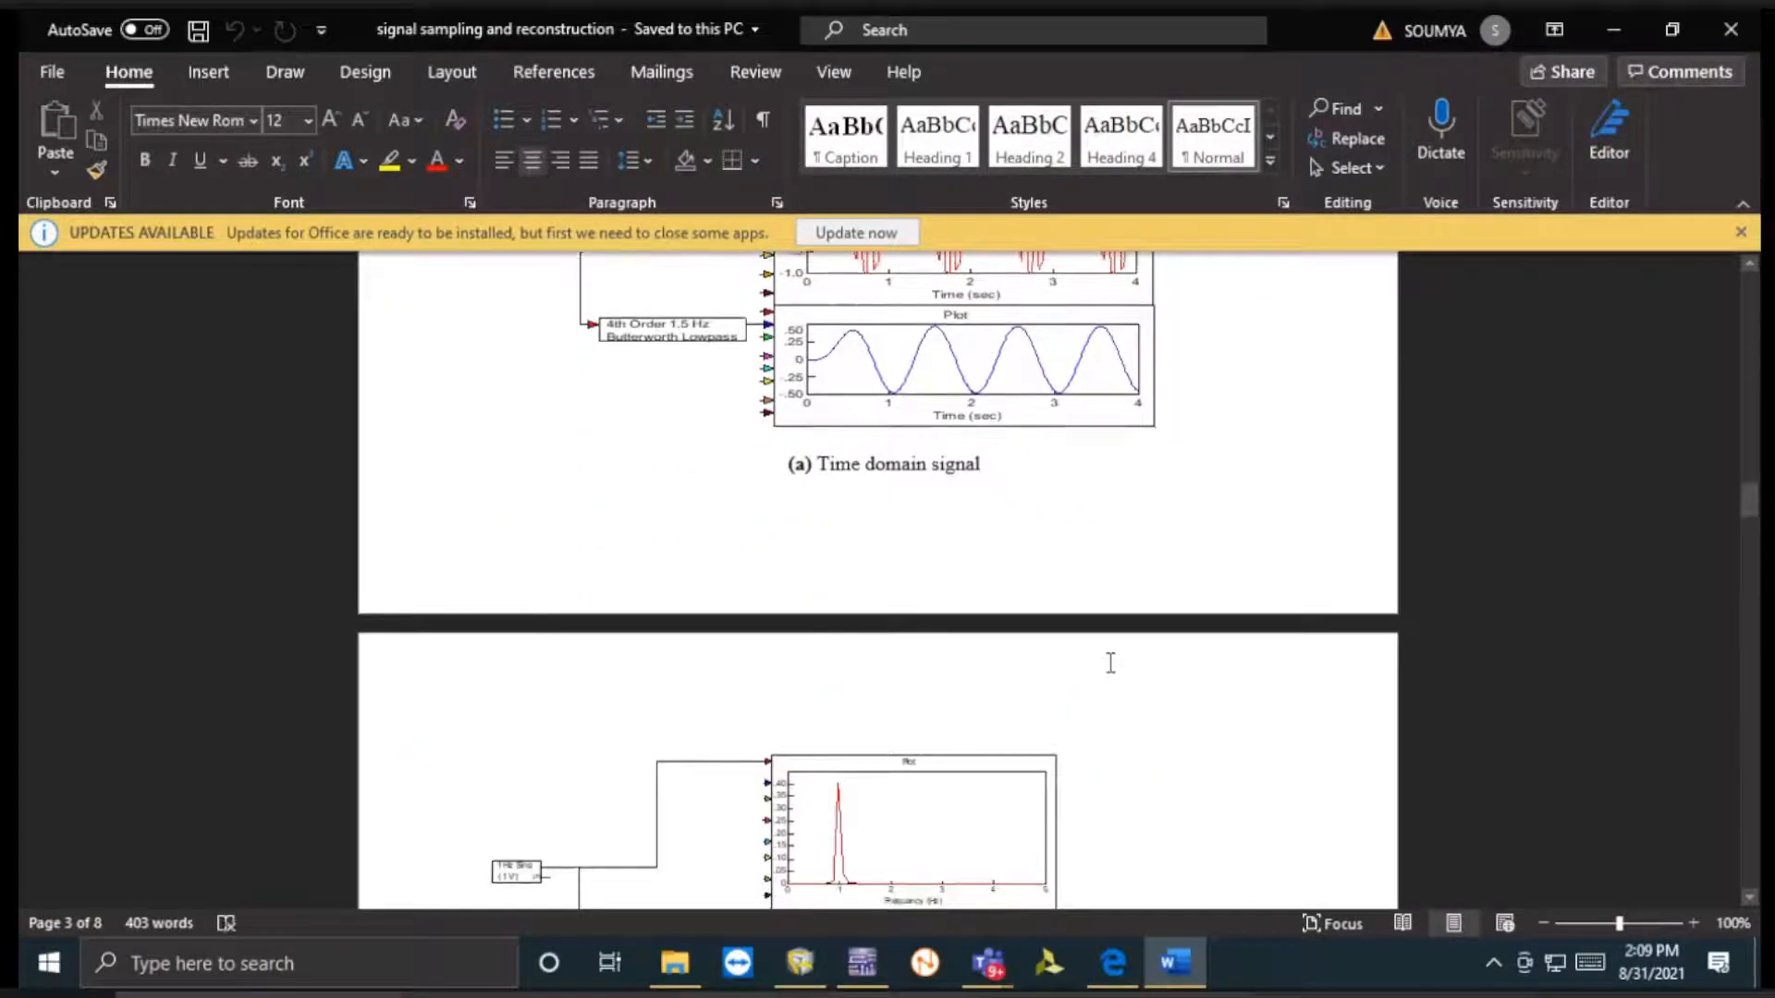
{"action": "scroll", "coordinate": [1110, 663], "scroll_direction": "up", "scroll_amount": 7}
{"action": "scroll", "coordinate": [1110, 663], "scroll_direction": "down", "scroll_amount": 17}
{"action": "scroll", "coordinate": [1110, 663], "scroll_direction": "down", "scroll_amount": 20}
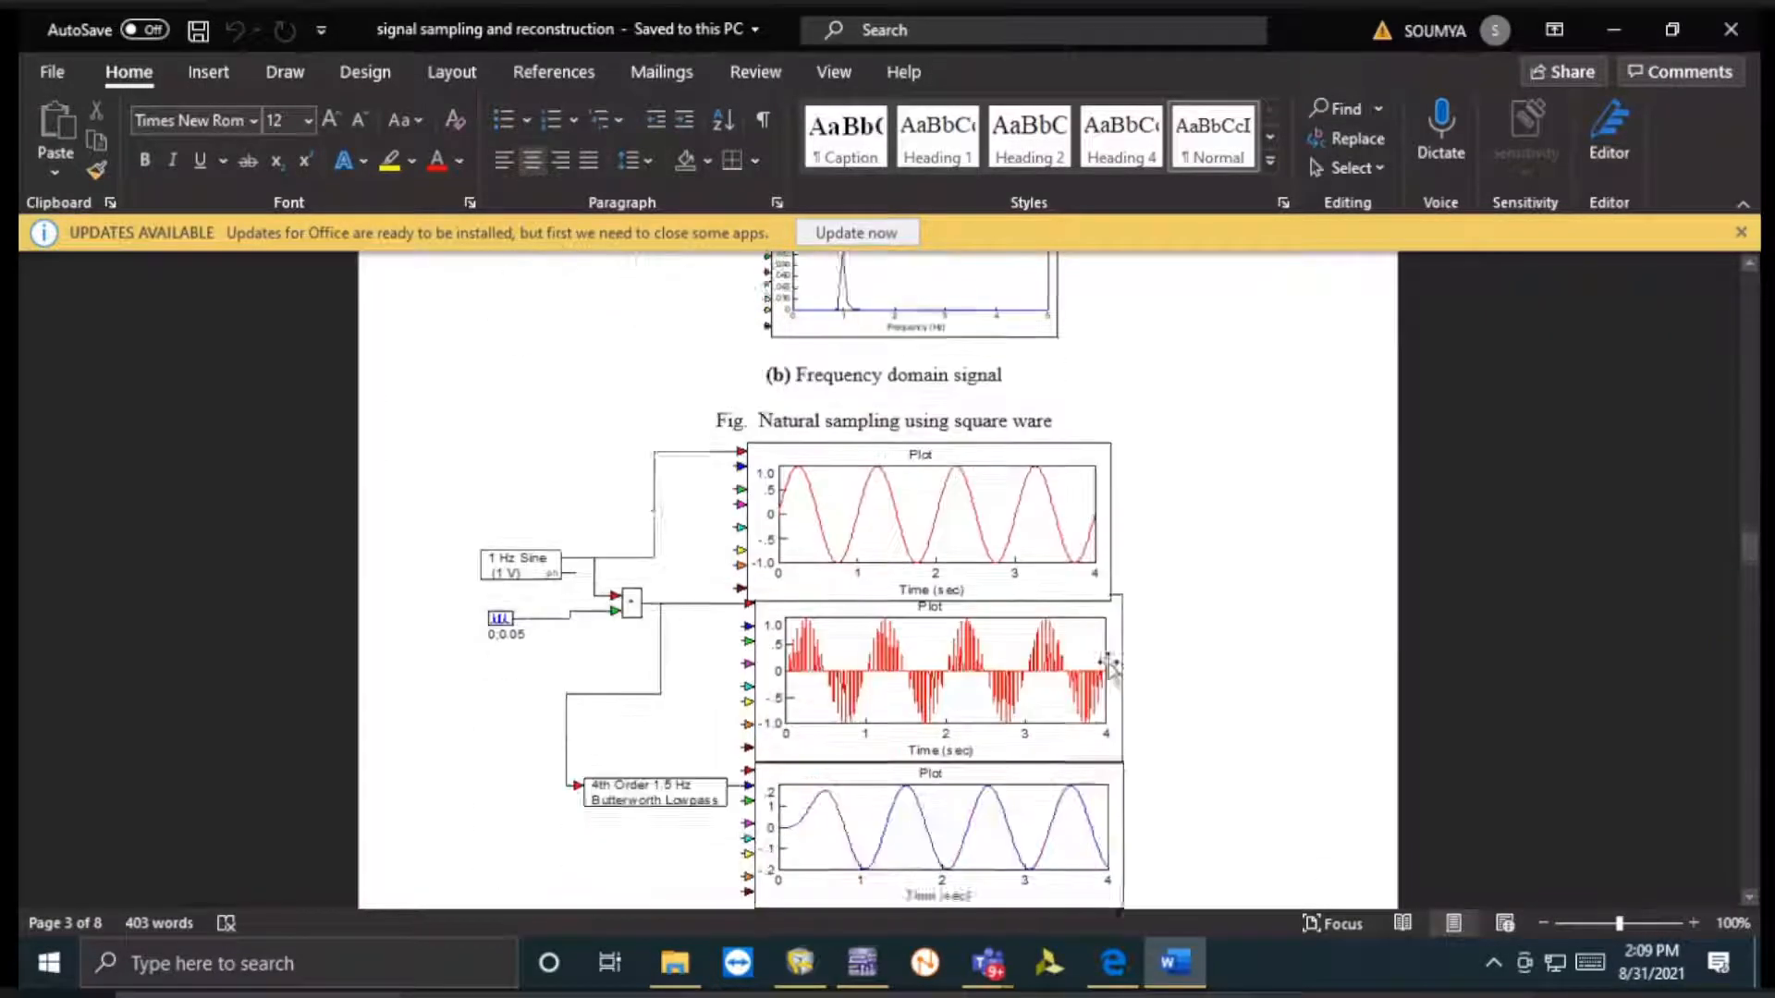
{"action": "scroll", "coordinate": [1110, 662], "scroll_direction": "up", "scroll_amount": 20}
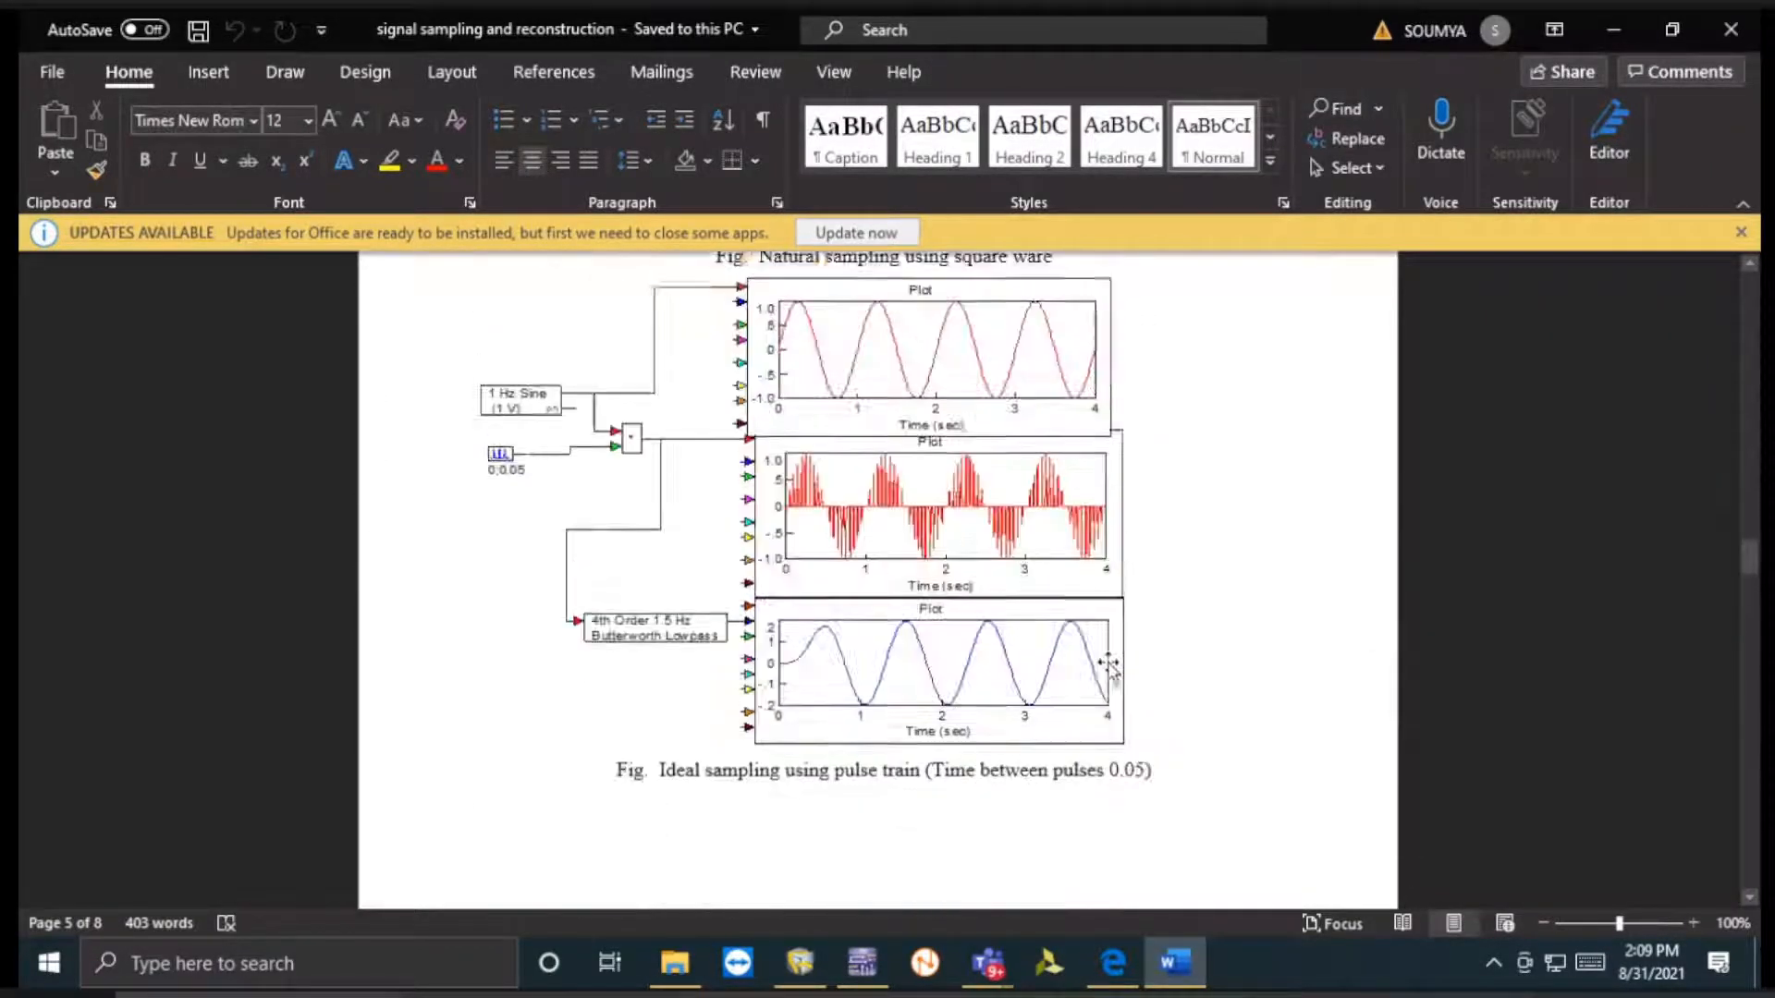
{"action": "scroll", "coordinate": [970, 733], "scroll_direction": "down", "scroll_amount": 8}
{"action": "scroll", "coordinate": [906, 739], "scroll_direction": "down", "scroll_amount": 12}
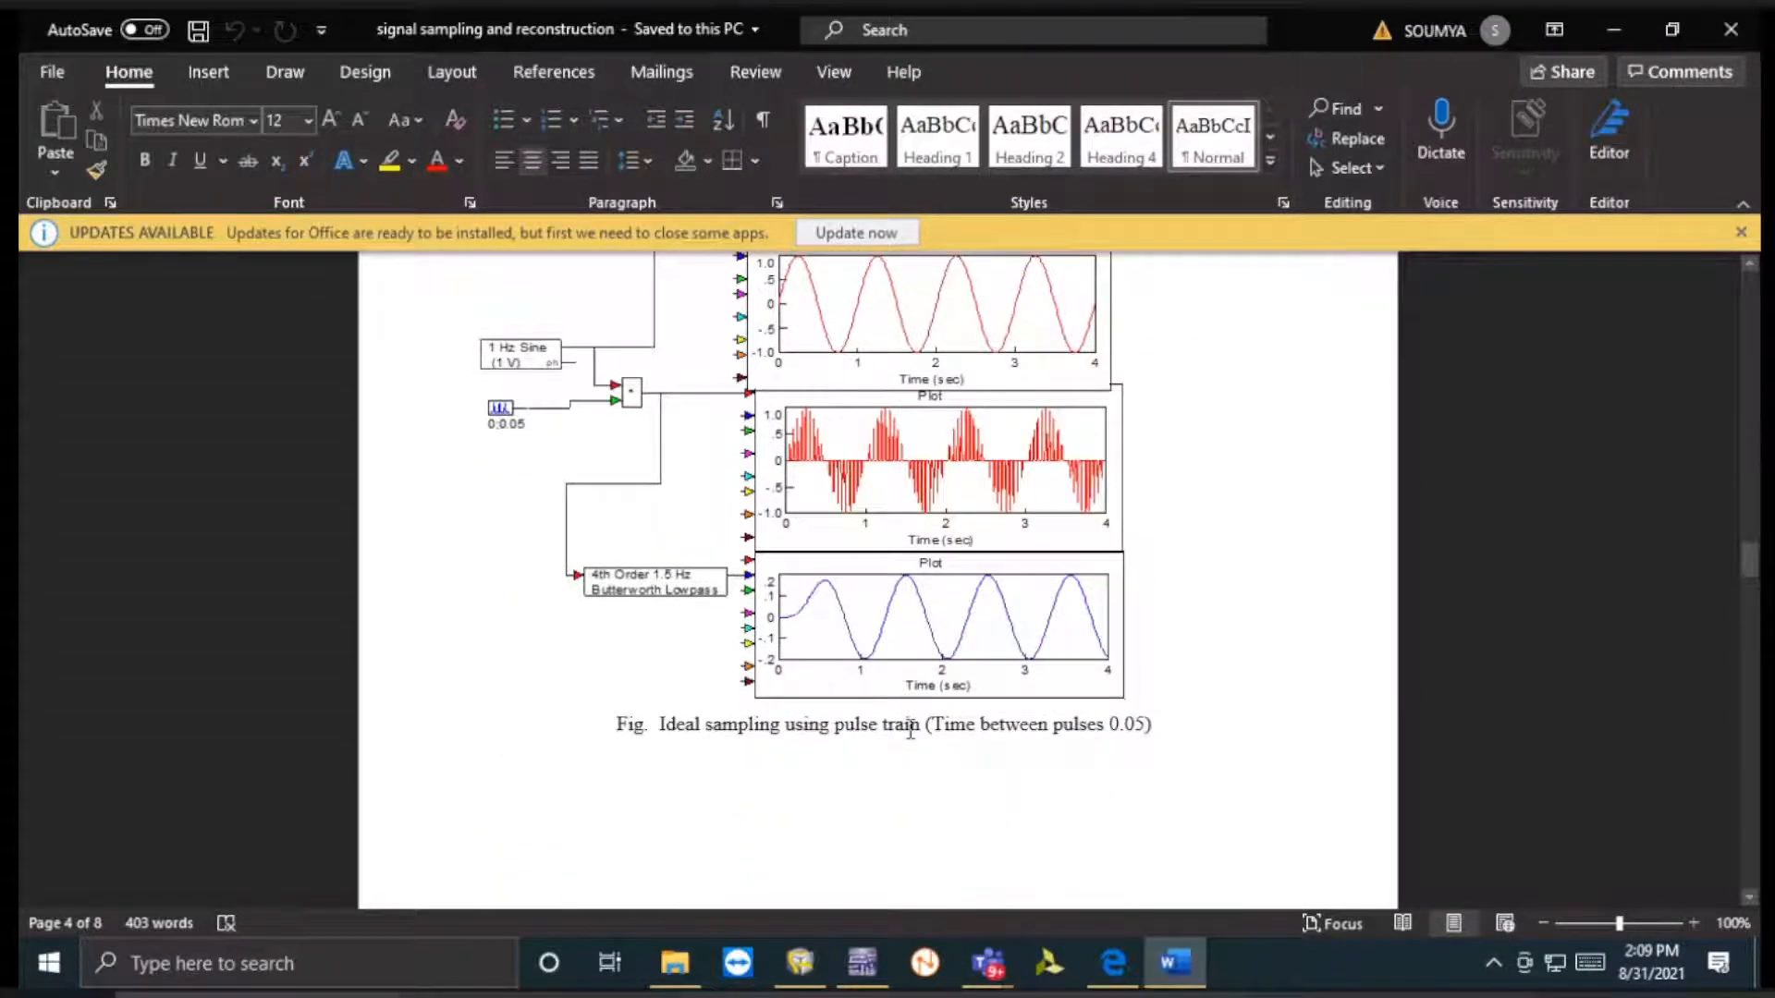
{"action": "scroll", "coordinate": [911, 730], "scroll_direction": "down", "scroll_amount": 1}
{"action": "scroll", "coordinate": [868, 711], "scroll_direction": "down", "scroll_amount": 15}
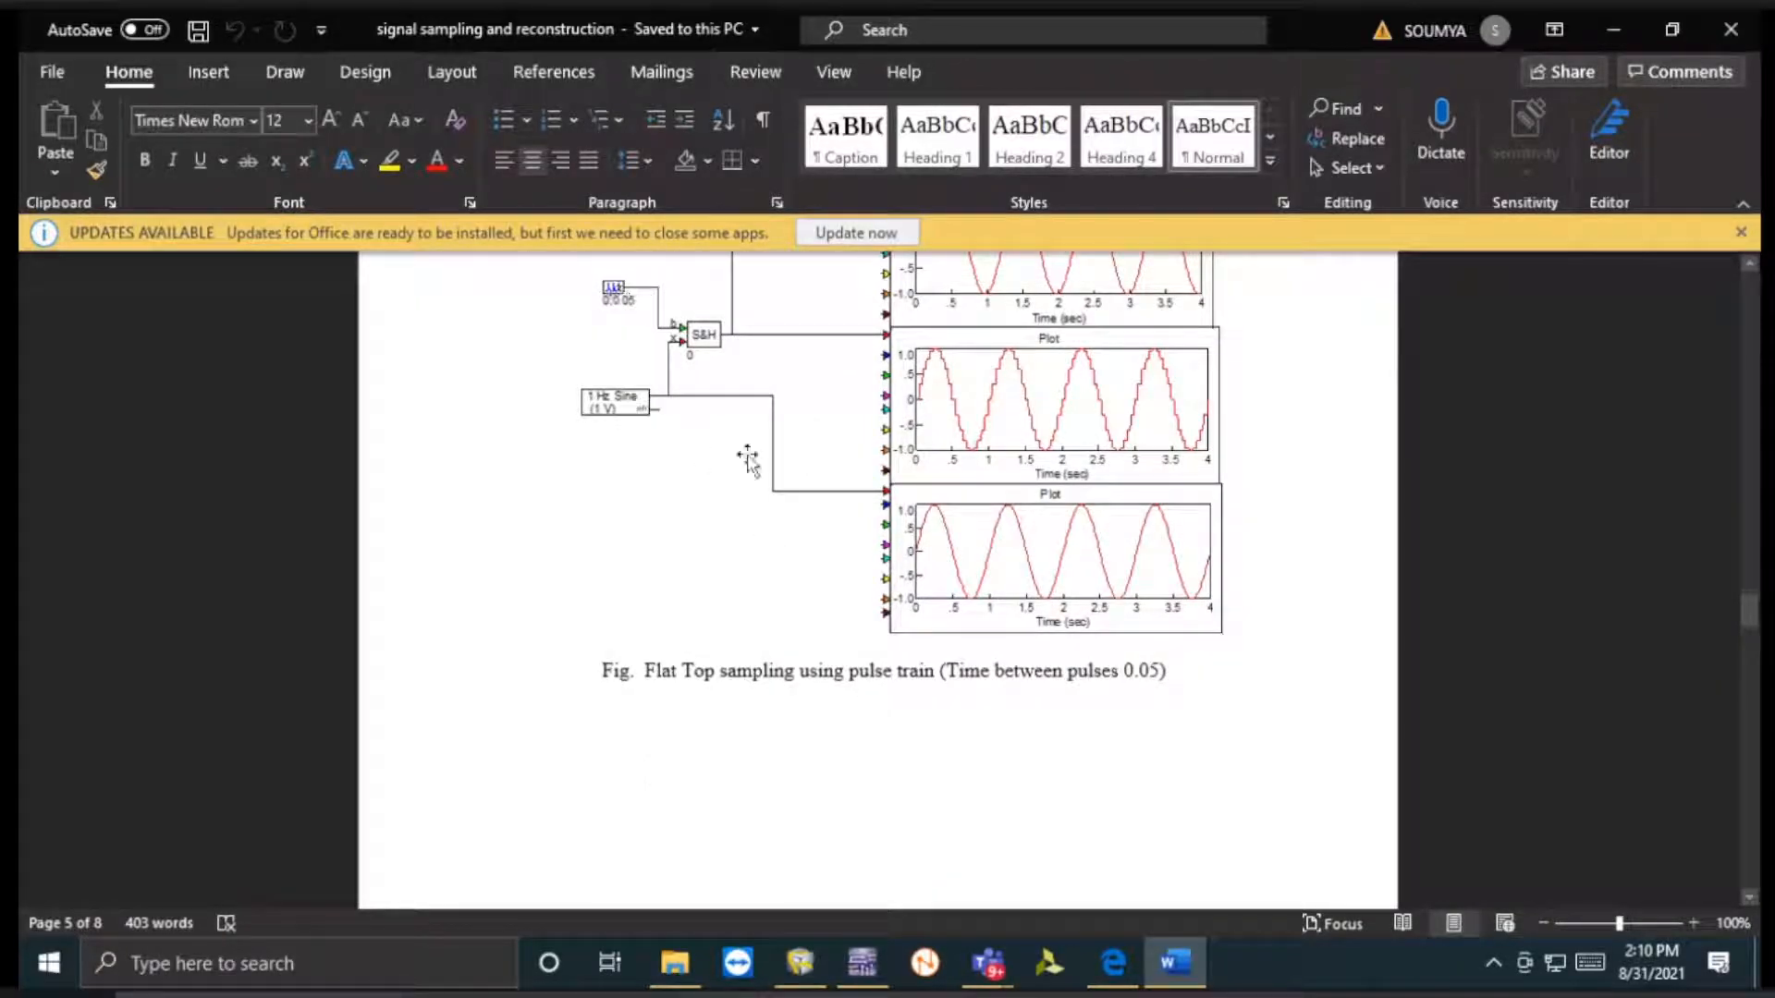
{"action": "scroll", "coordinate": [744, 457], "scroll_direction": "down", "scroll_amount": 5}
{"action": "scroll", "coordinate": [752, 456], "scroll_direction": "down", "scroll_amount": 15}
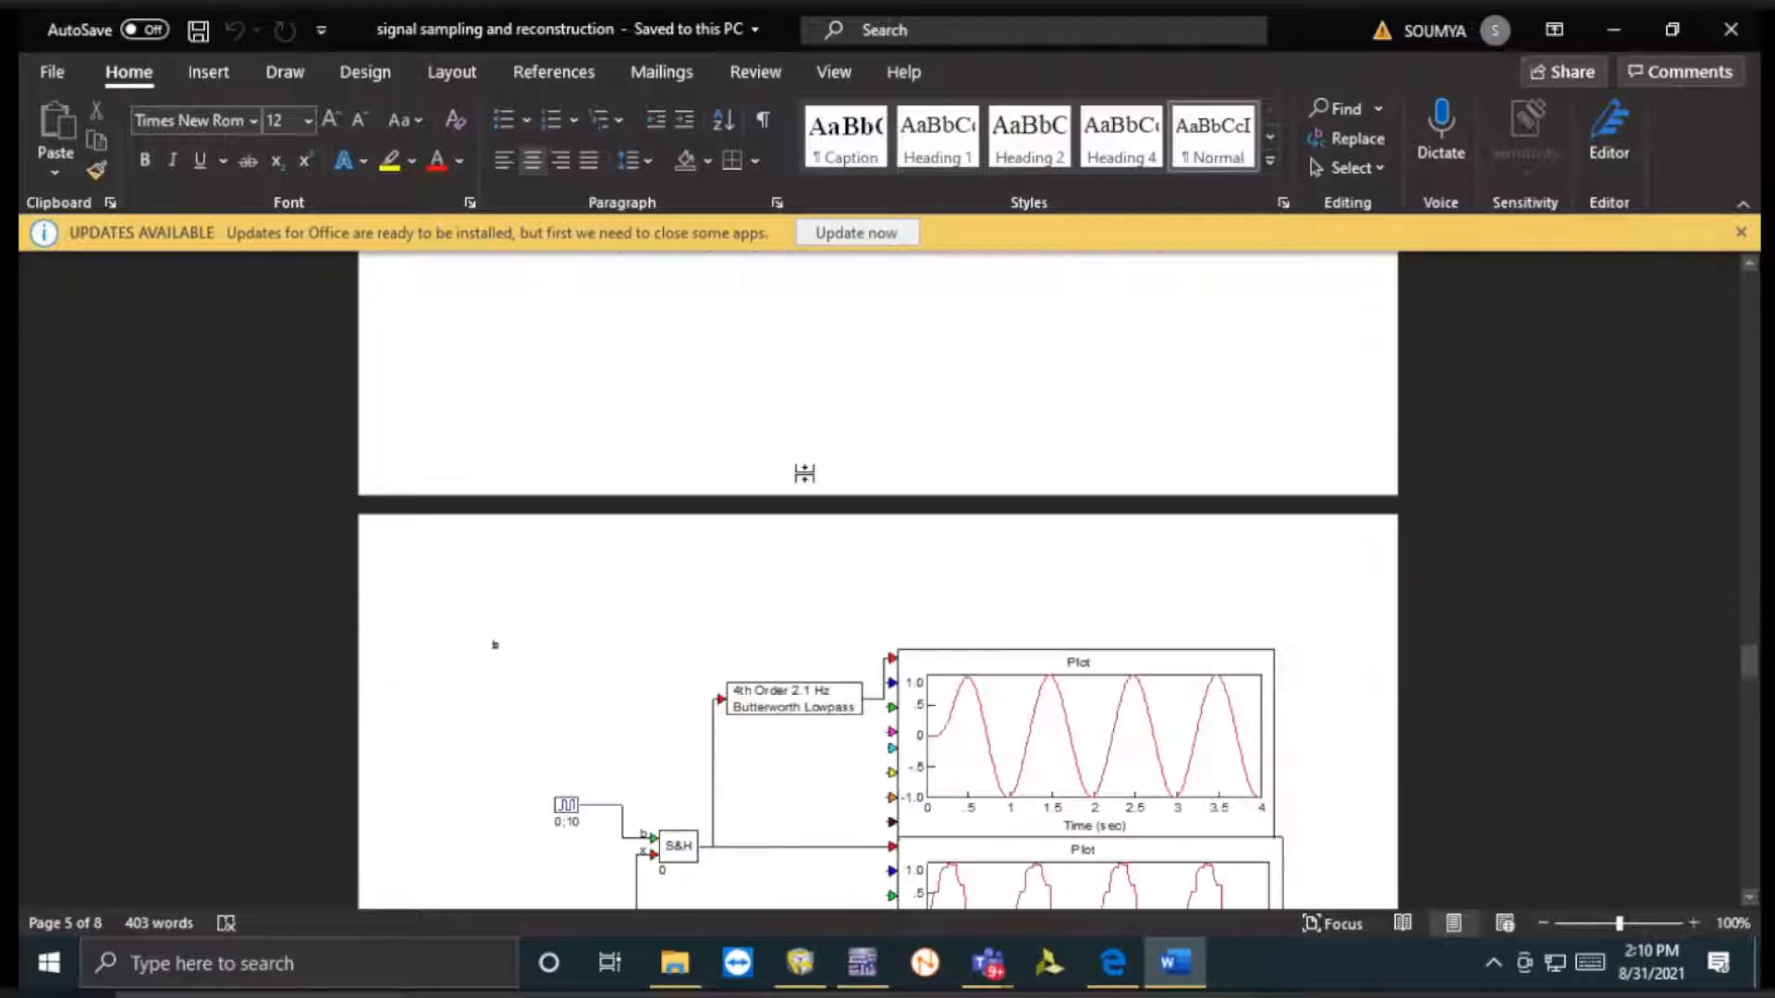
{"action": "scroll", "coordinate": [806, 475], "scroll_direction": "up", "scroll_amount": 1}
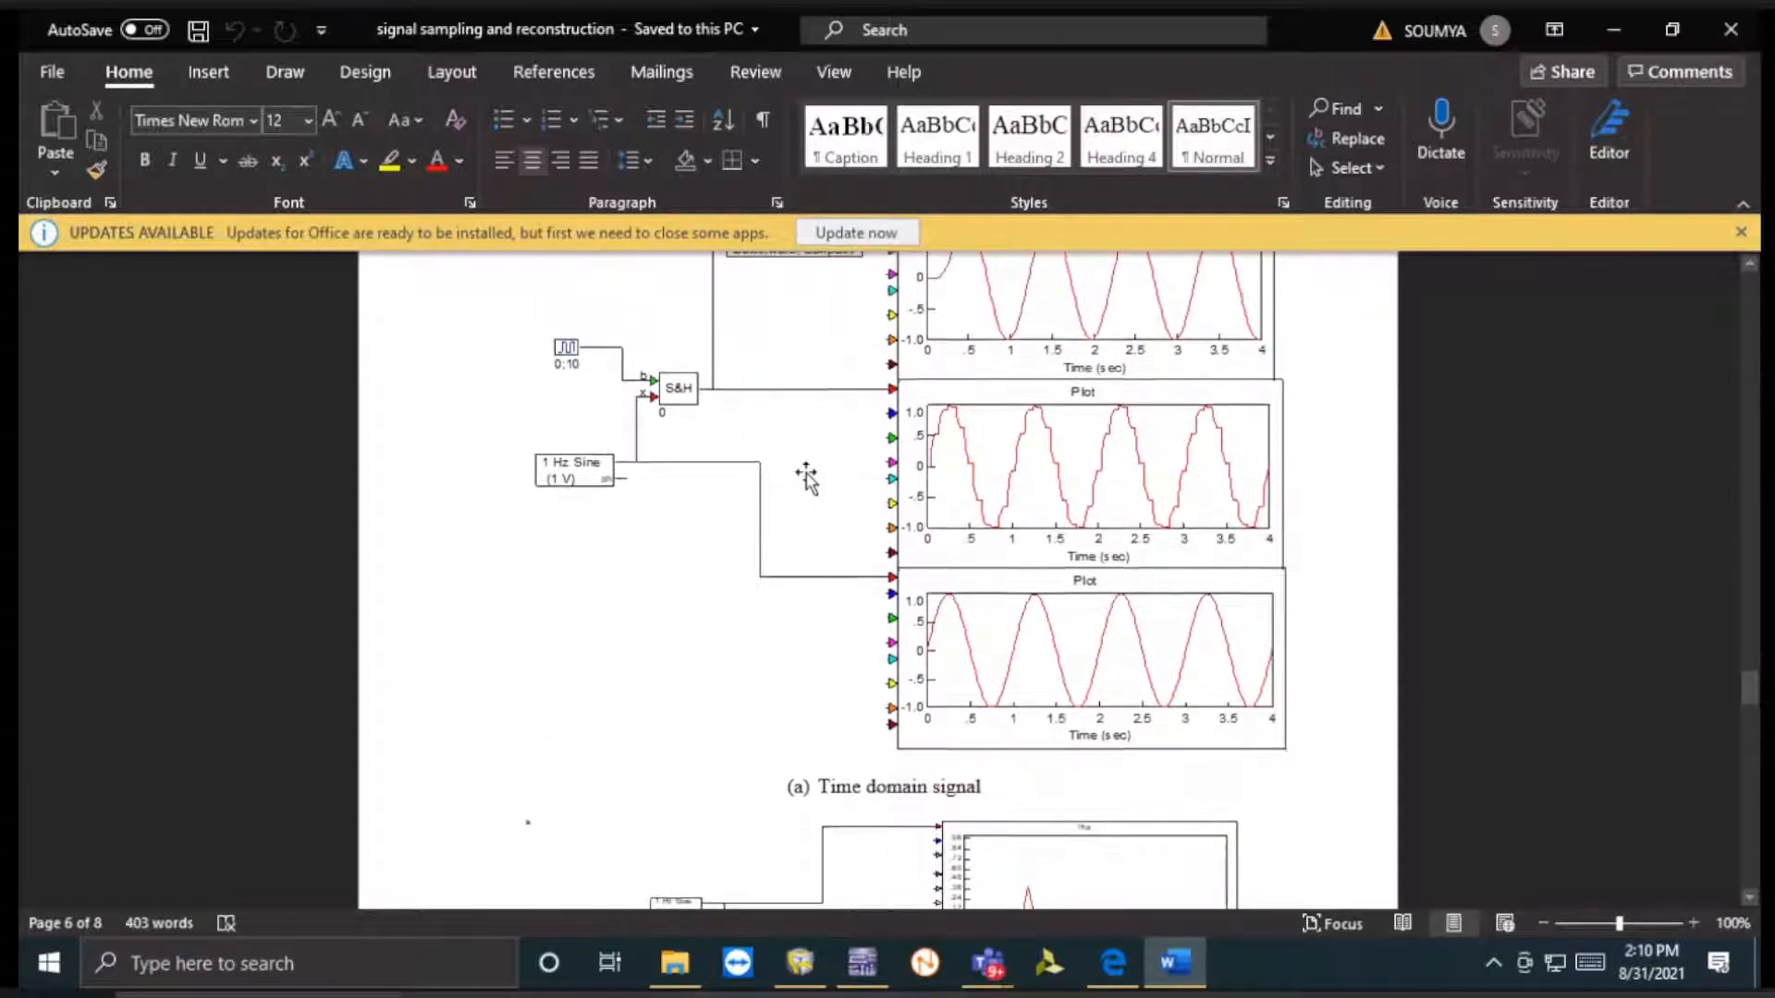
{"action": "scroll", "coordinate": [1236, 567], "scroll_direction": "down", "scroll_amount": 6}
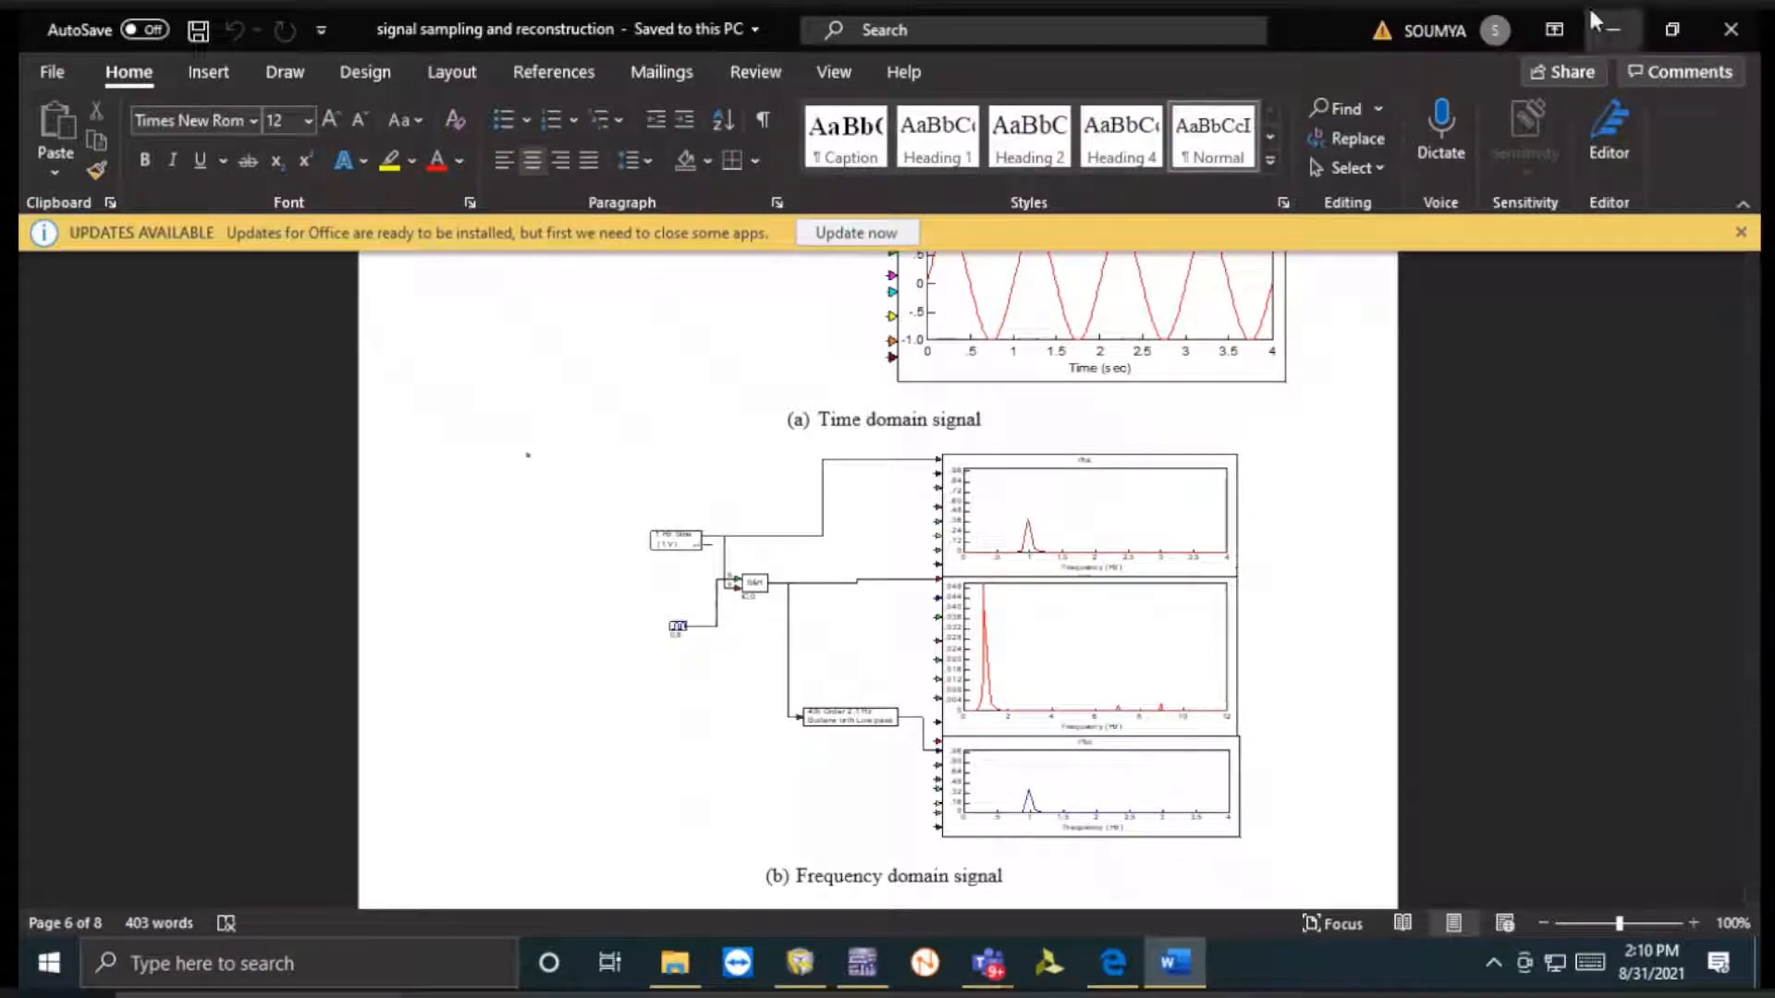
- Launch solidThinking Embed SE from the desktop and acknowledge the license expiry warning
{"action": "left_click", "coordinate": [1612, 22]}
{"action": "left_click", "coordinate": [1339, 265]}
{"action": "double_click", "coordinate": [930, 564]}
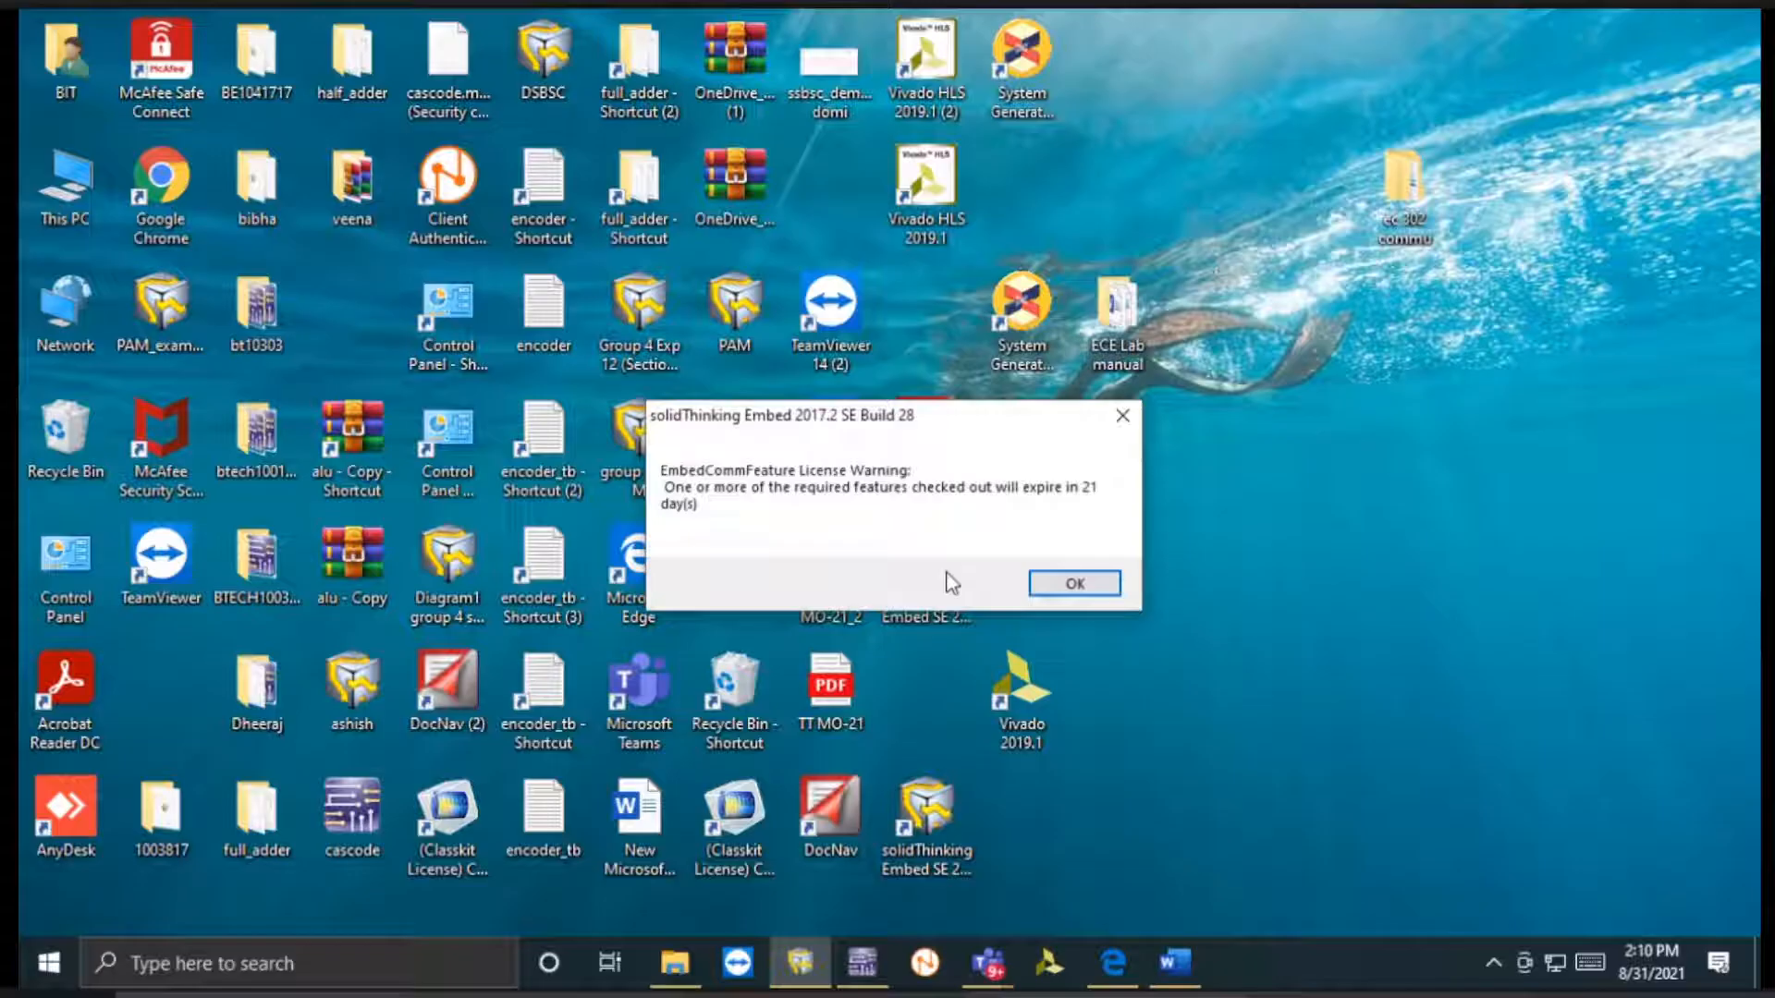
{"action": "left_click", "coordinate": [1074, 582]}
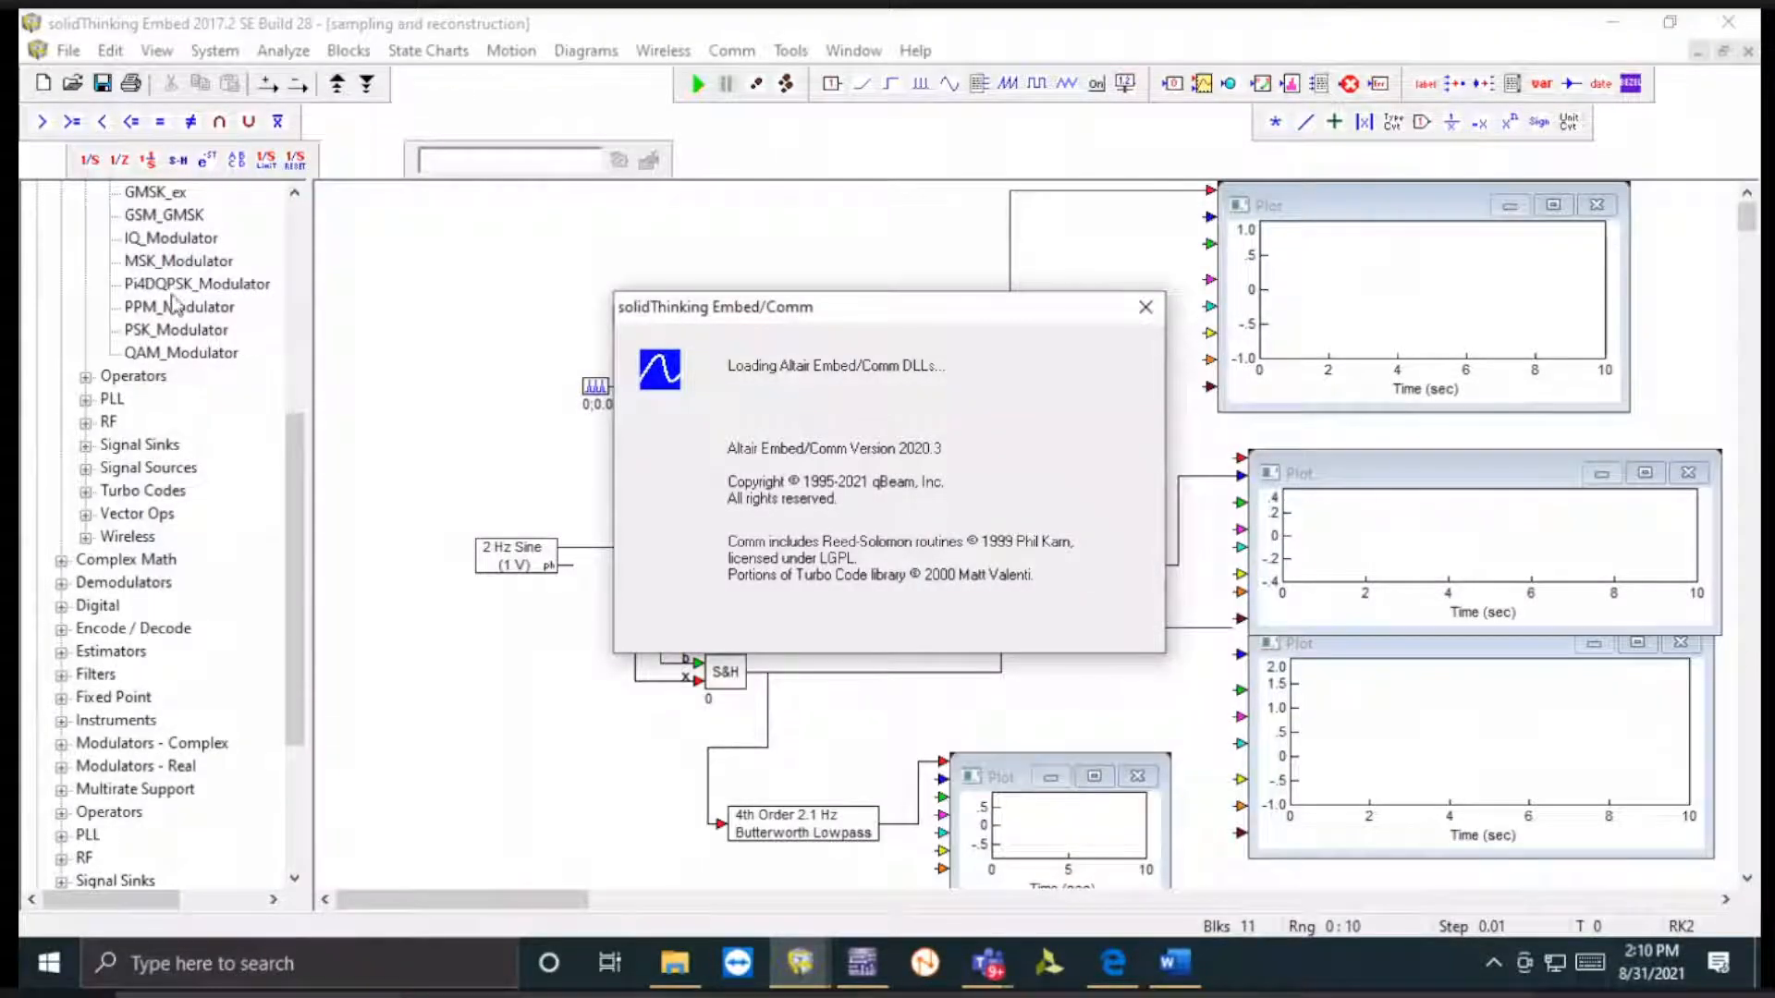
- Start opening a diagram file and look through the Modulators folder and its parent Comm Examples folder for a sampling example
{"action": "left_click", "coordinate": [68, 49]}
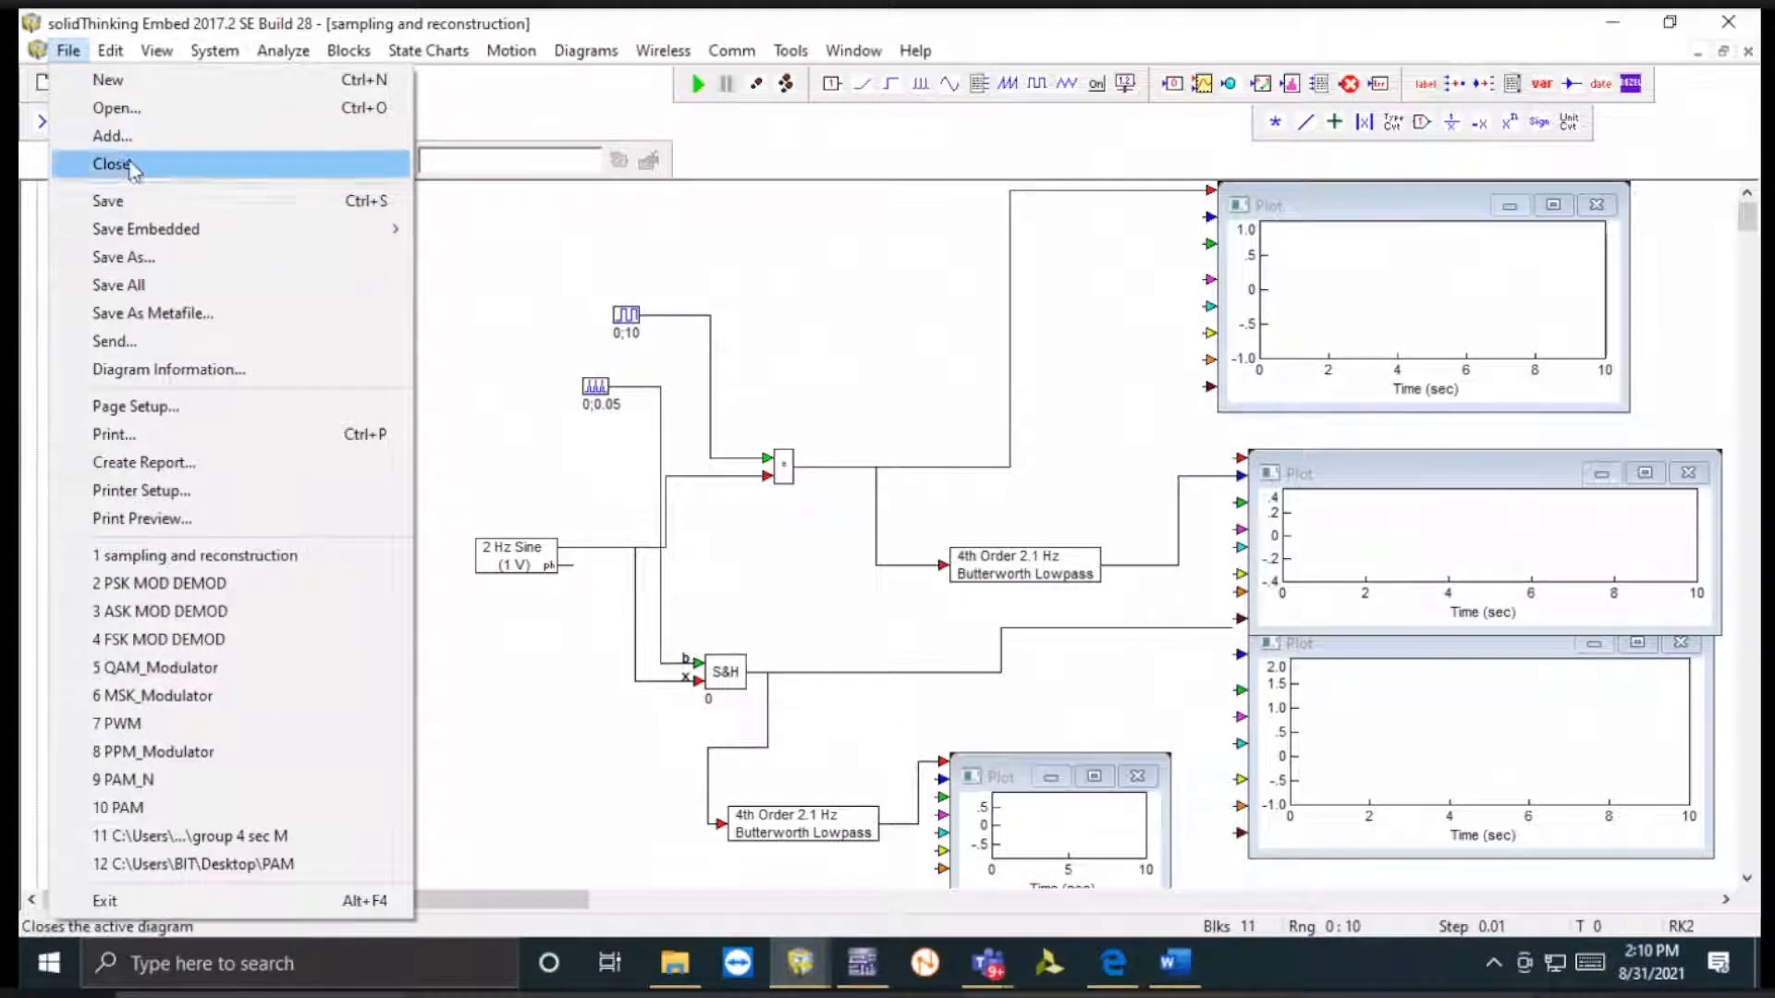
{"action": "left_click", "coordinate": [117, 107]}
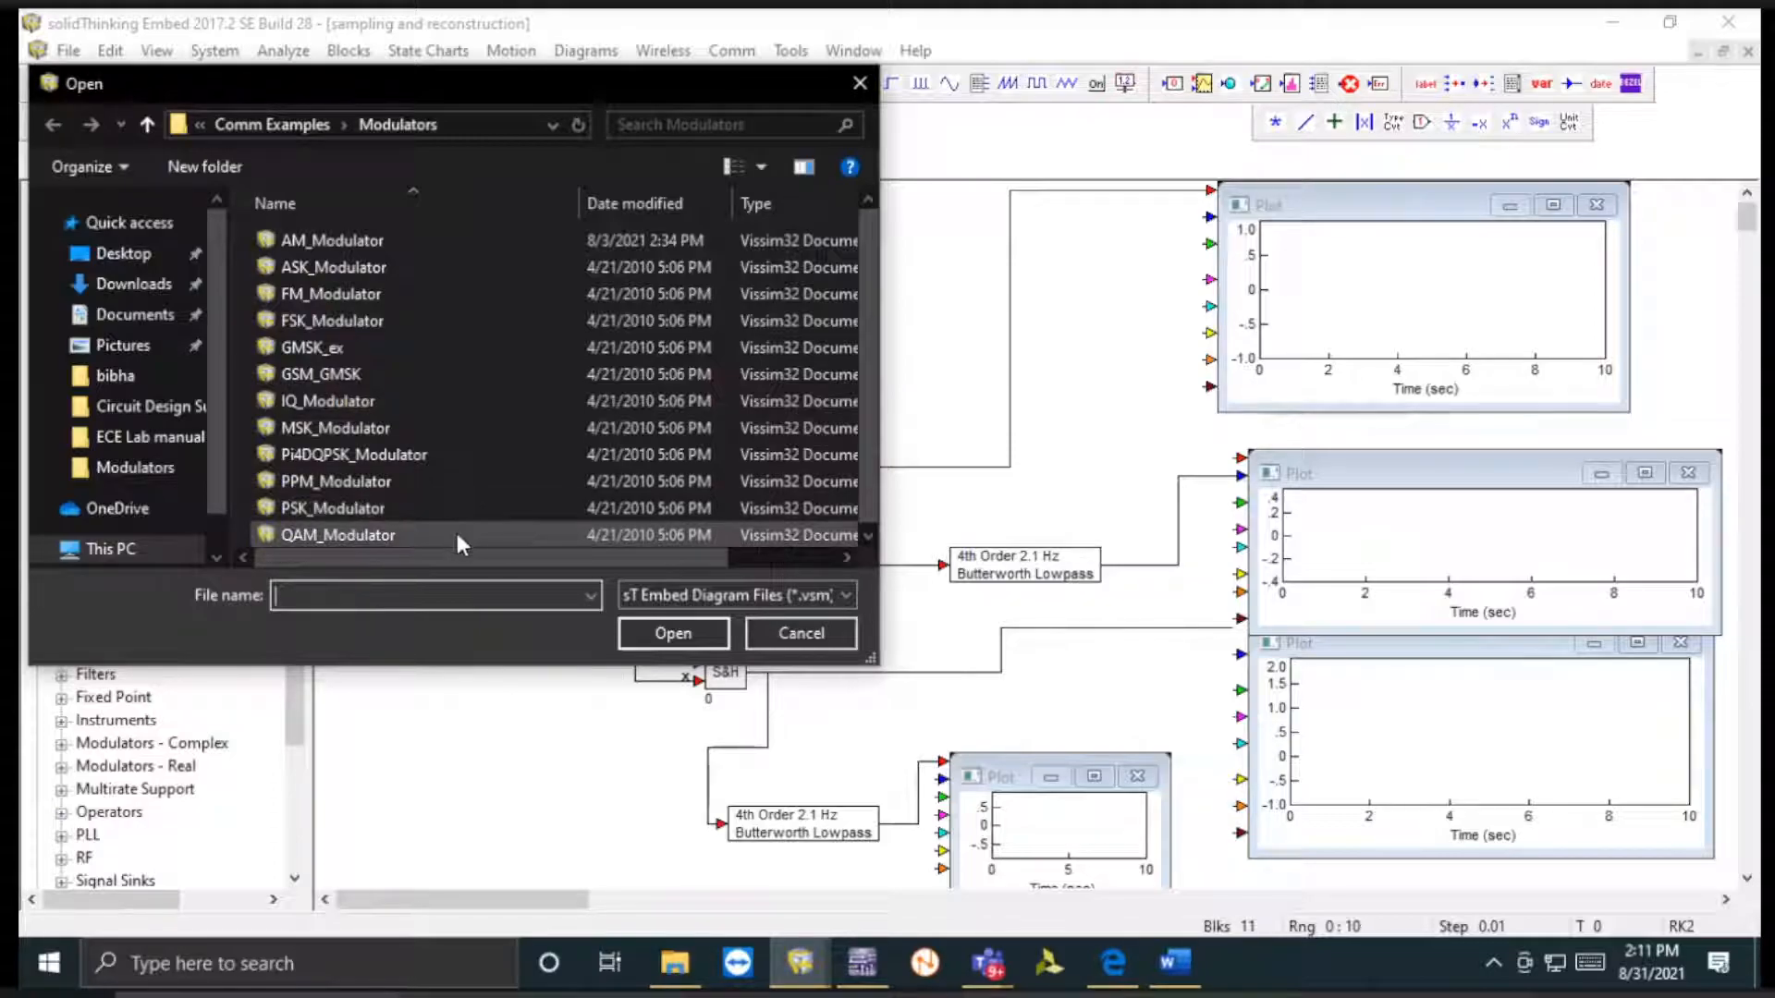
{"action": "scroll", "coordinate": [495, 525], "scroll_direction": "down", "scroll_amount": 1}
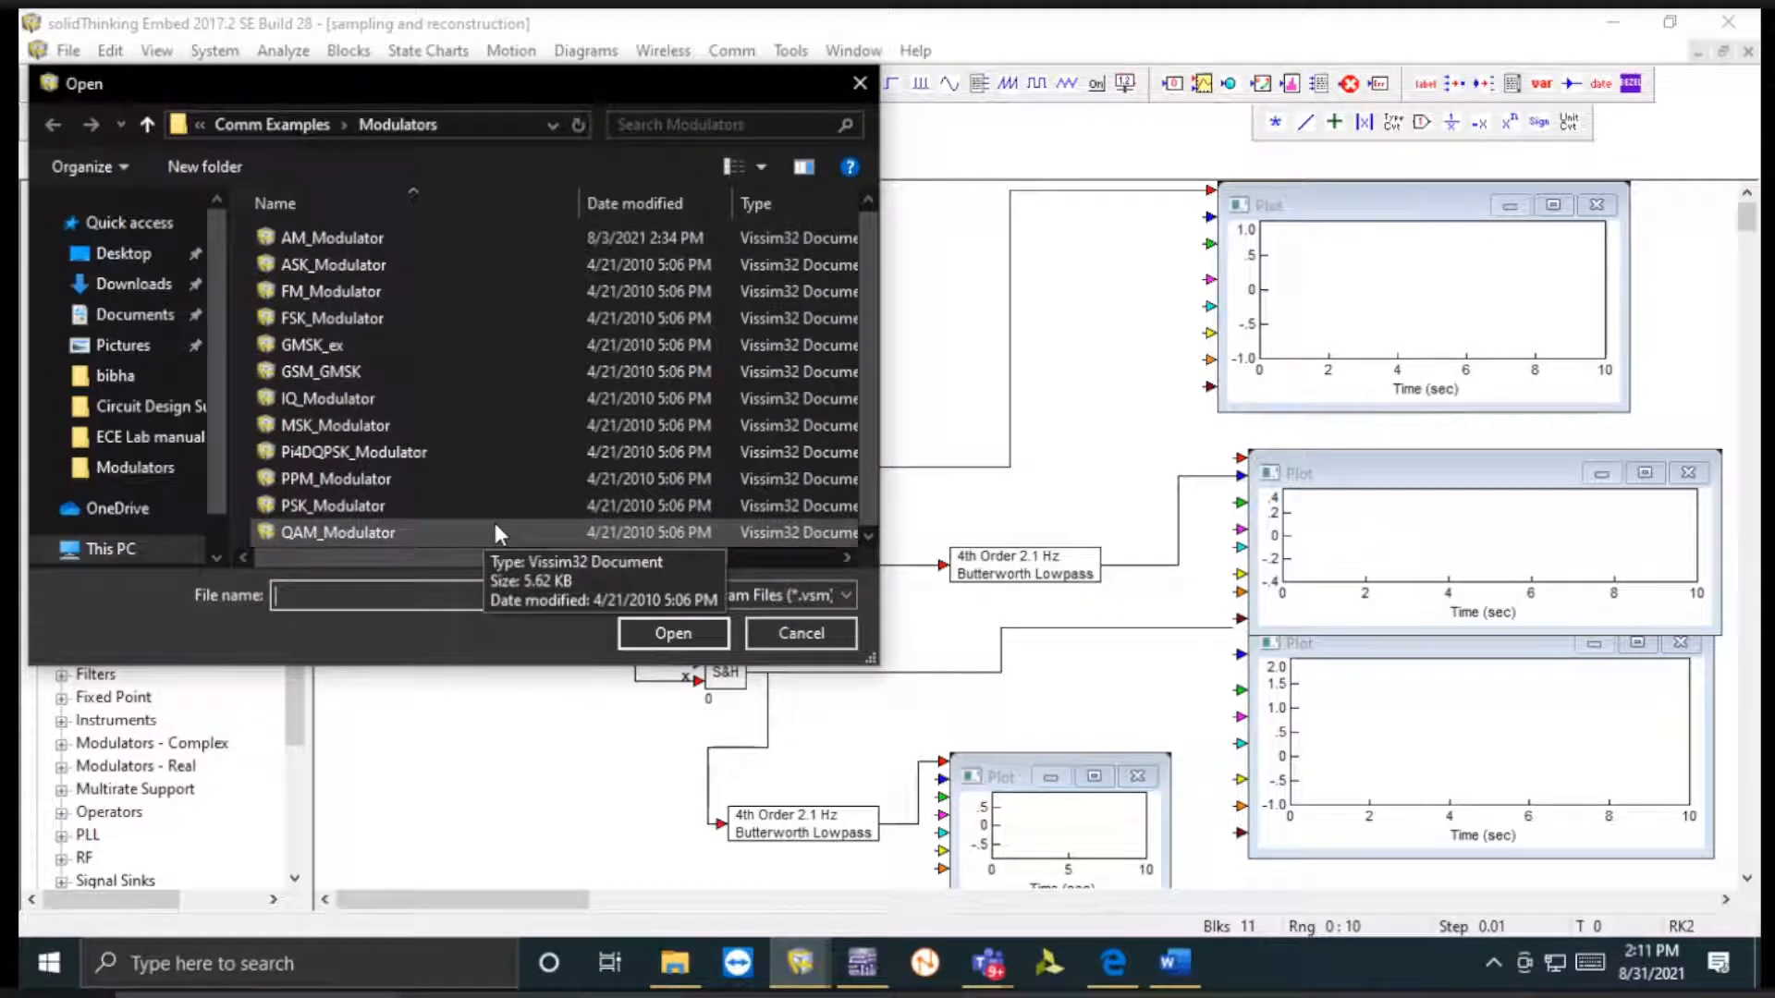
{"action": "scroll", "coordinate": [496, 526], "scroll_direction": "up", "scroll_amount": 1}
{"action": "mouse_move", "coordinate": [496, 562]}
{"action": "left_mouse_down"}
{"action": "mouse_move", "coordinate": [745, 558]}
{"action": "mouse_move", "coordinate": [499, 560]}
{"action": "left_mouse_up"}
{"action": "left_click", "coordinate": [148, 123]}
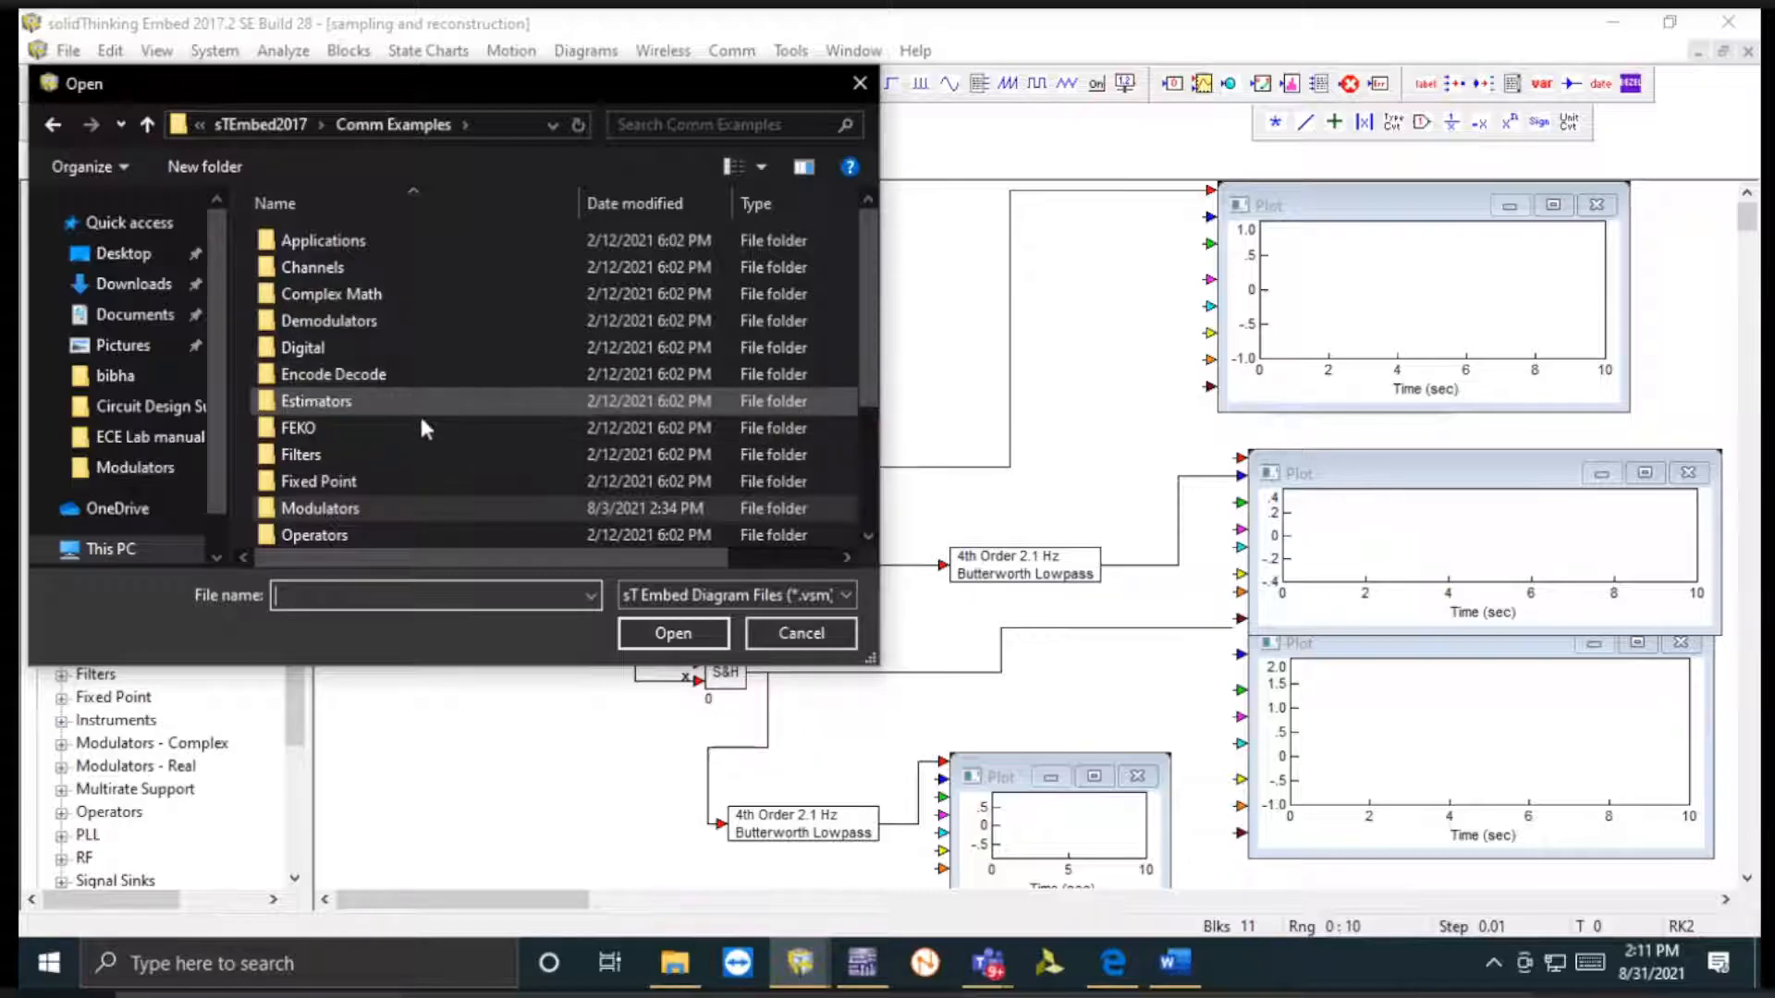
{"action": "scroll", "coordinate": [462, 455], "scroll_direction": "down", "scroll_amount": 2}
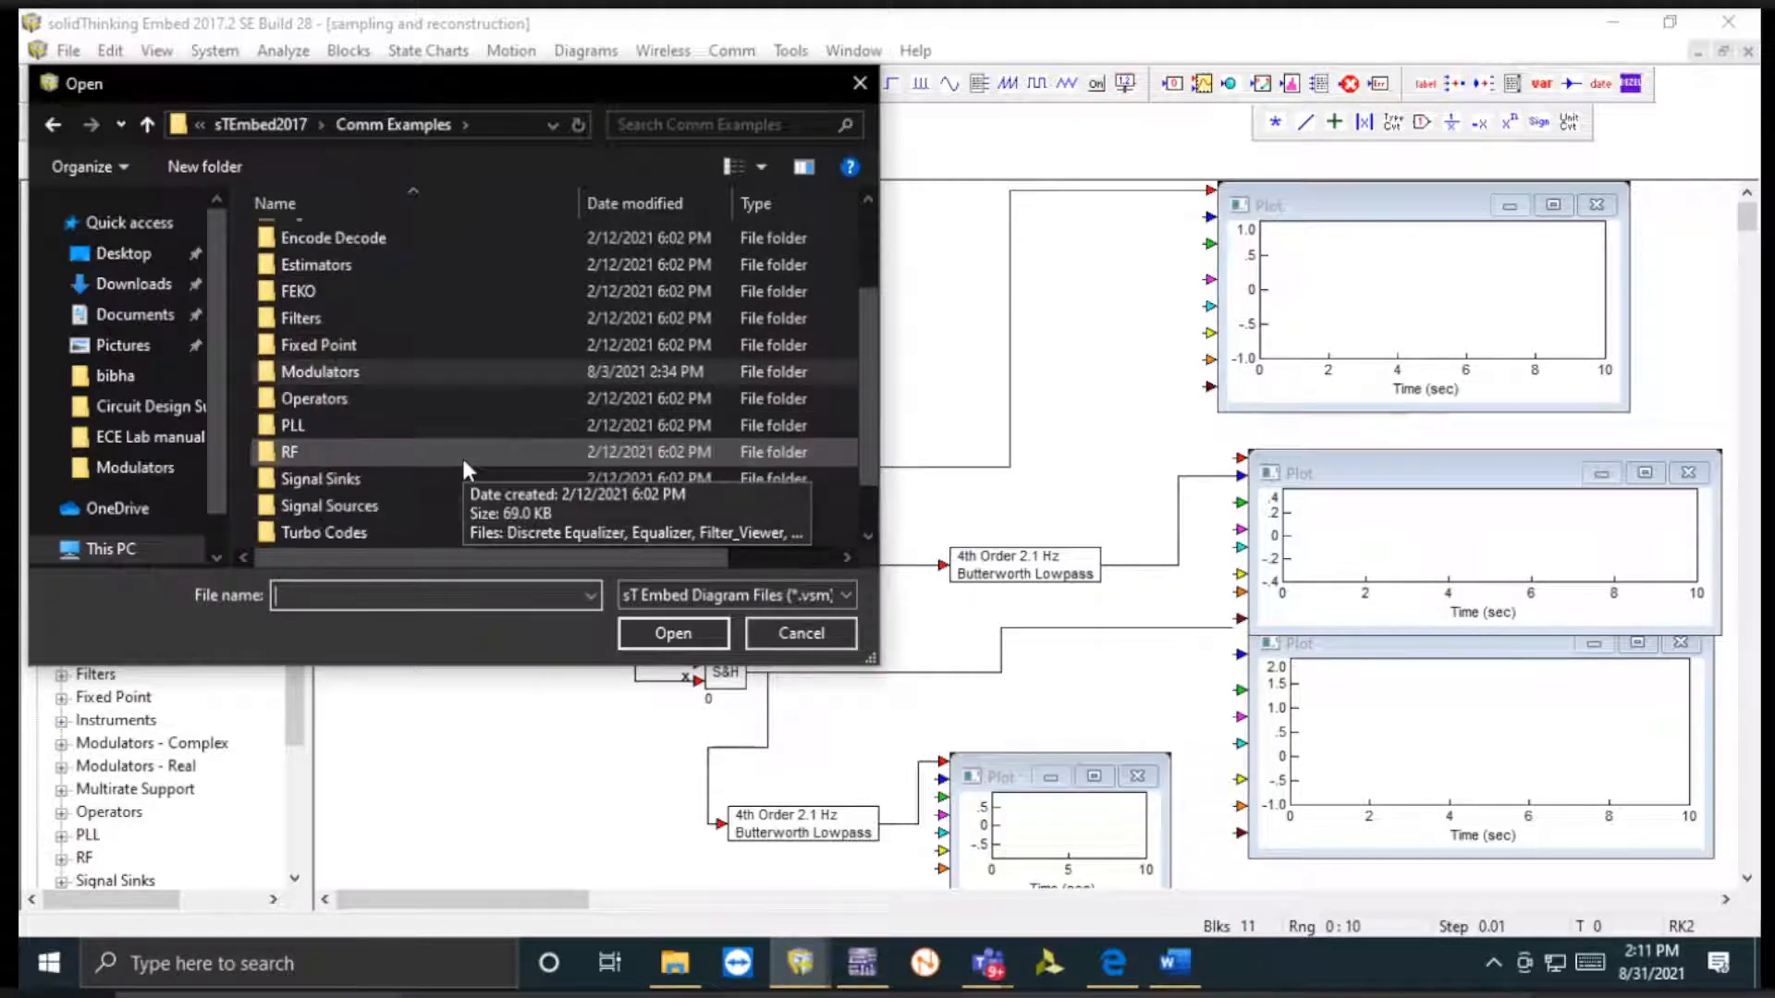
{"action": "scroll", "coordinate": [474, 429], "scroll_direction": "down", "scroll_amount": 1}
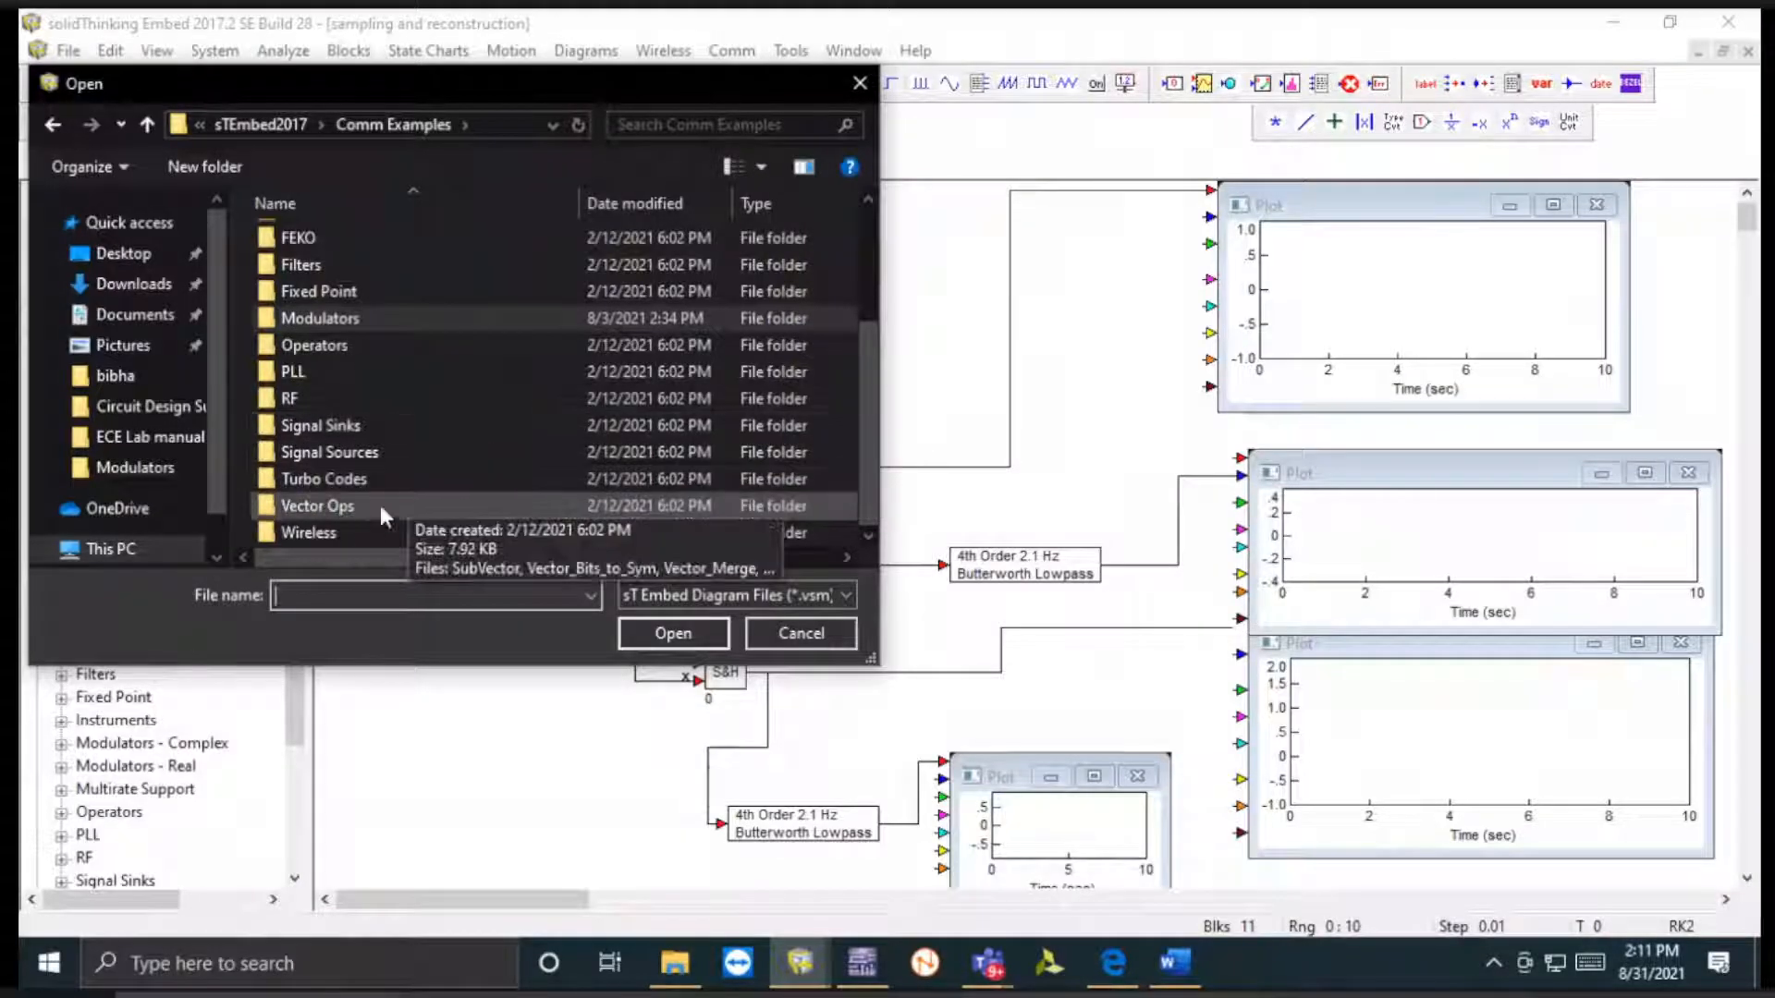
{"action": "scroll", "coordinate": [360, 494], "scroll_direction": "up", "scroll_amount": 3}
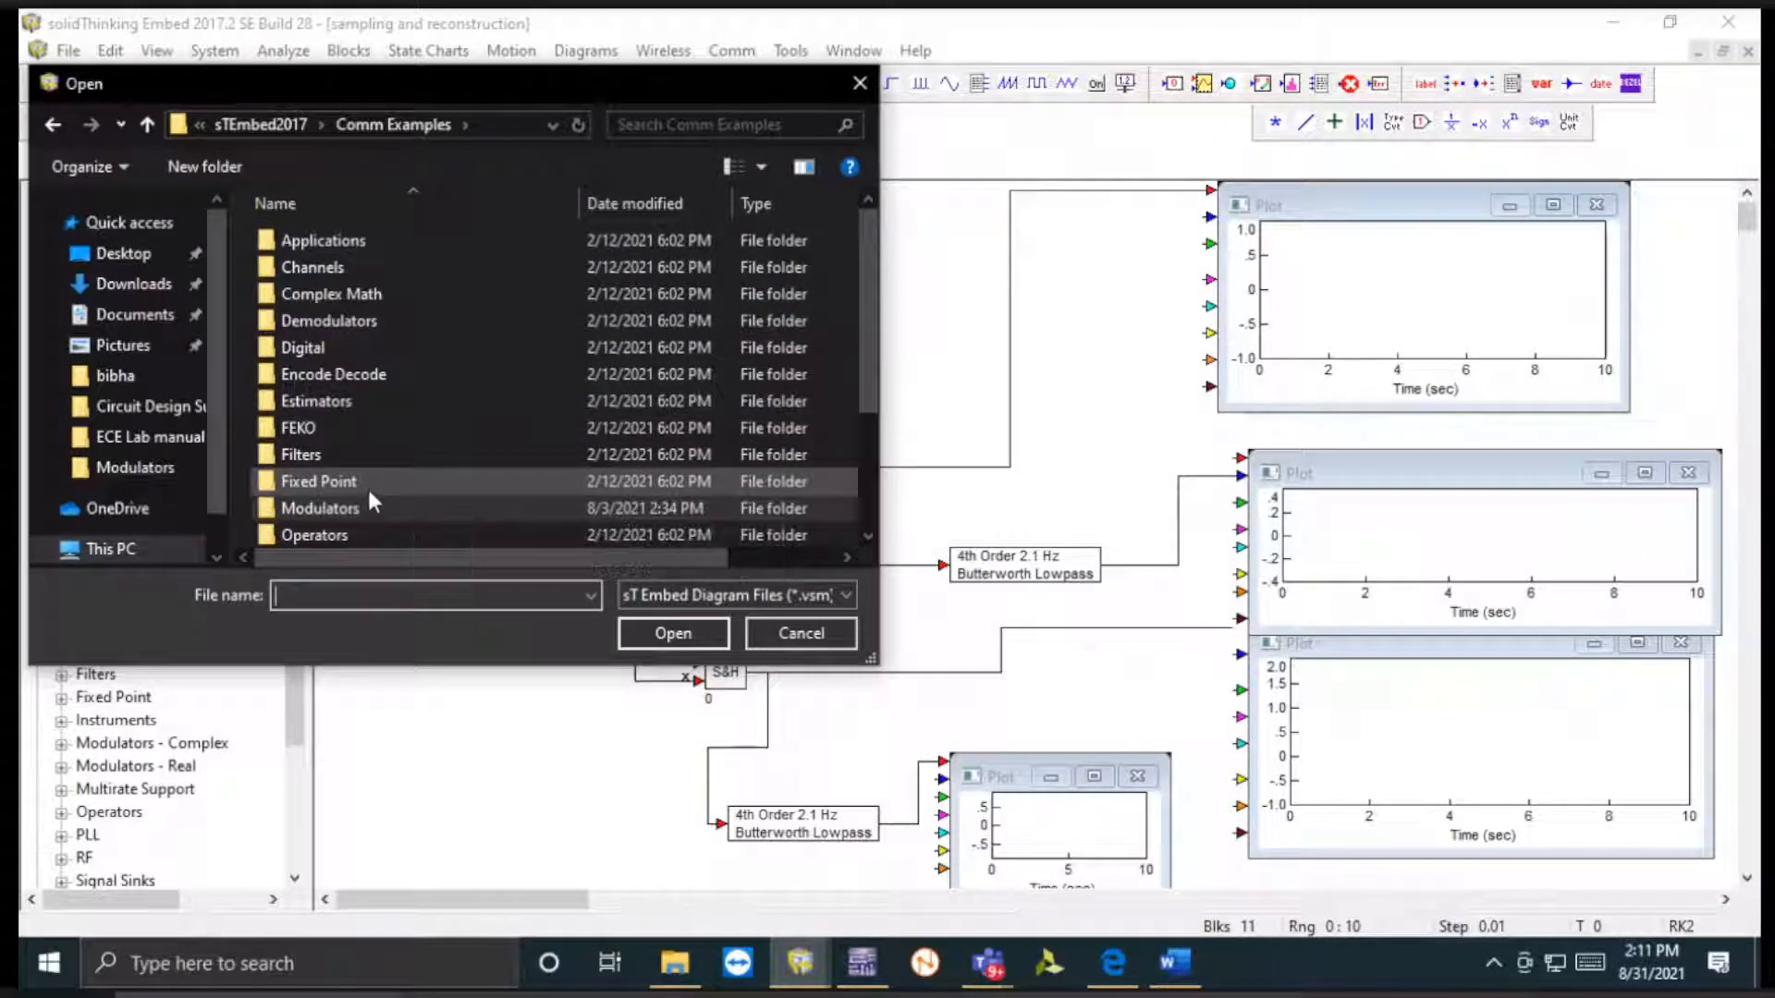
- Browse the diagrams in the Applications and Channels folders of Comm Examples for a sampling example
{"action": "double_click", "coordinate": [377, 240]}
{"action": "scroll", "coordinate": [445, 365], "scroll_direction": "down", "scroll_amount": 1}
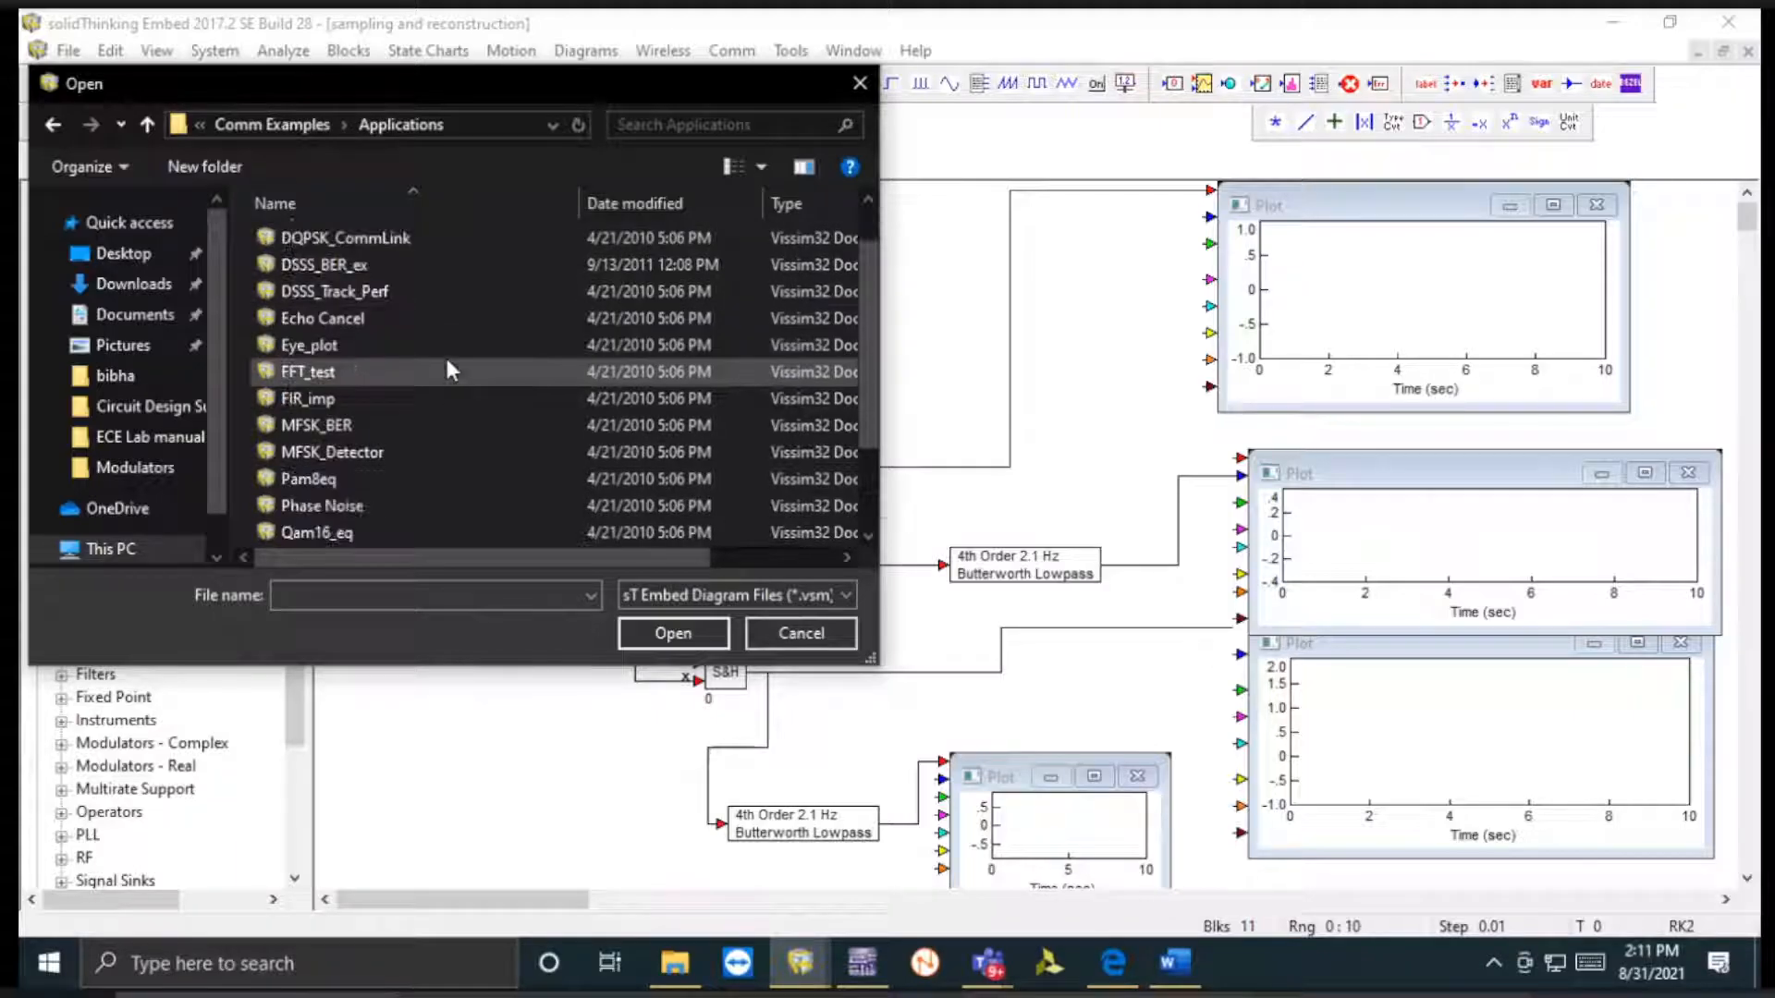
{"action": "scroll", "coordinate": [446, 364], "scroll_direction": "down", "scroll_amount": 1}
{"action": "scroll", "coordinate": [446, 363], "scroll_direction": "down", "scroll_amount": 1}
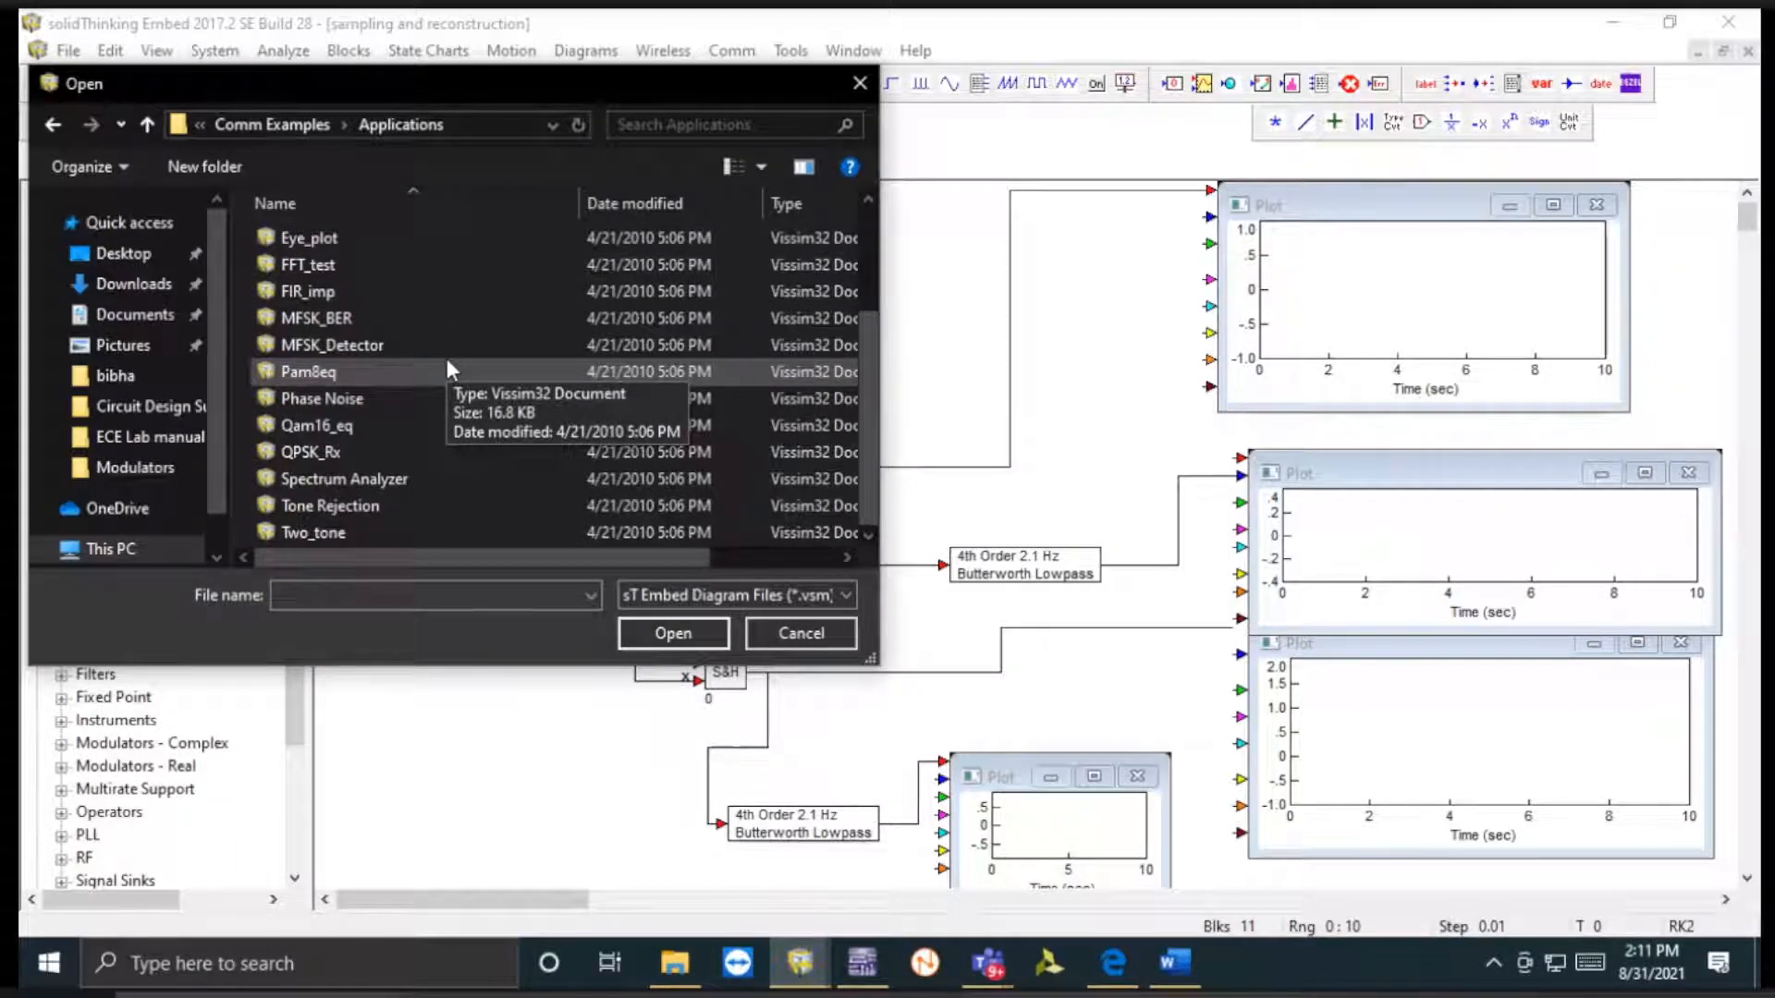
{"action": "scroll", "coordinate": [446, 368], "scroll_direction": "up", "scroll_amount": 2}
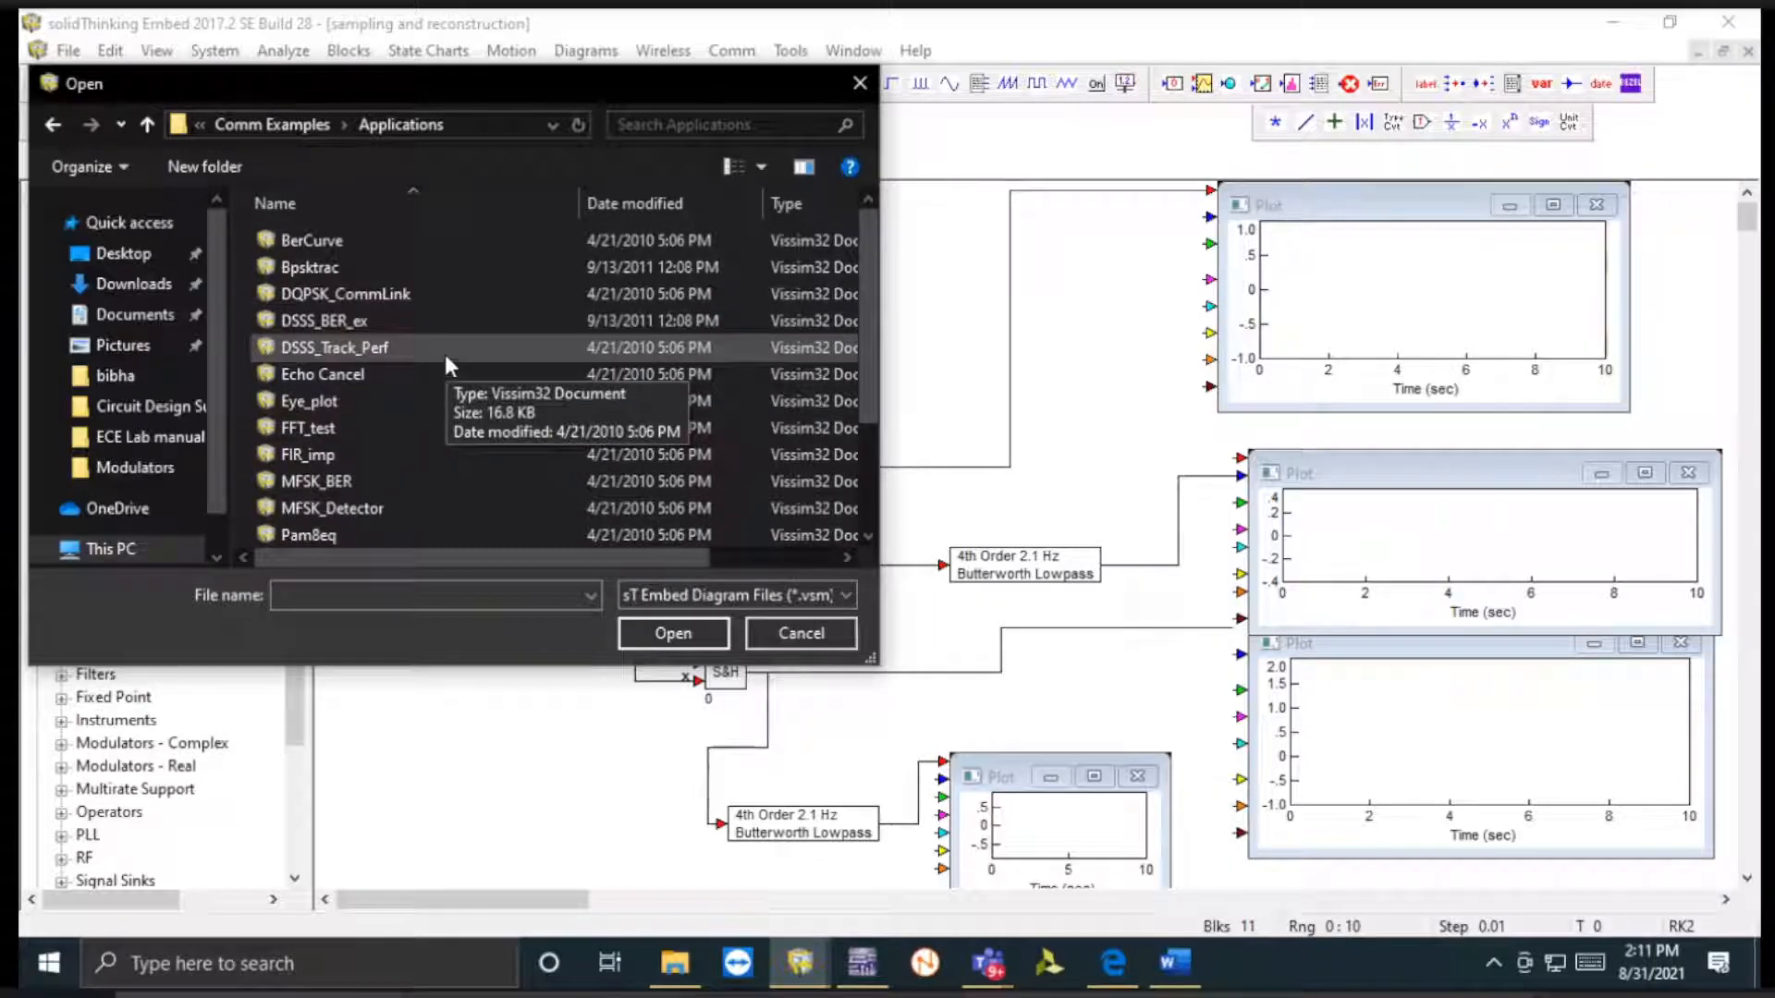
{"action": "left_click", "coordinate": [148, 124]}
{"action": "double_click", "coordinate": [352, 264]}
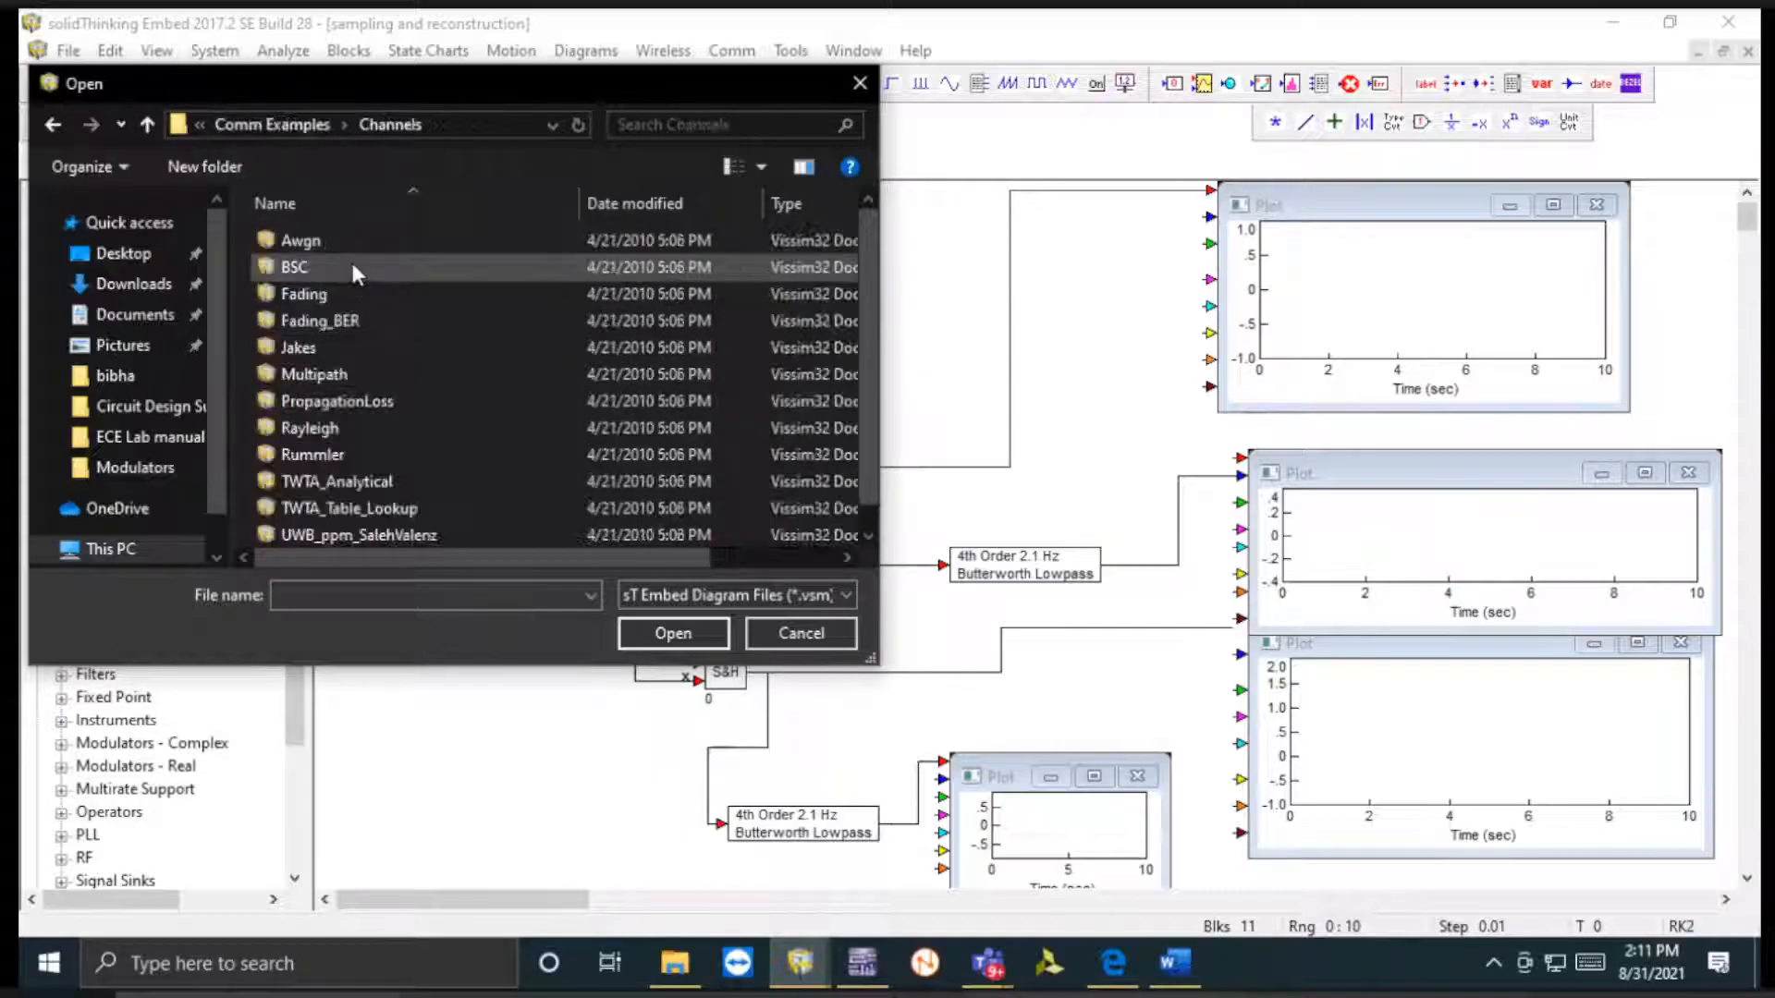
{"action": "scroll", "coordinate": [556, 382], "scroll_direction": "down", "scroll_amount": 1}
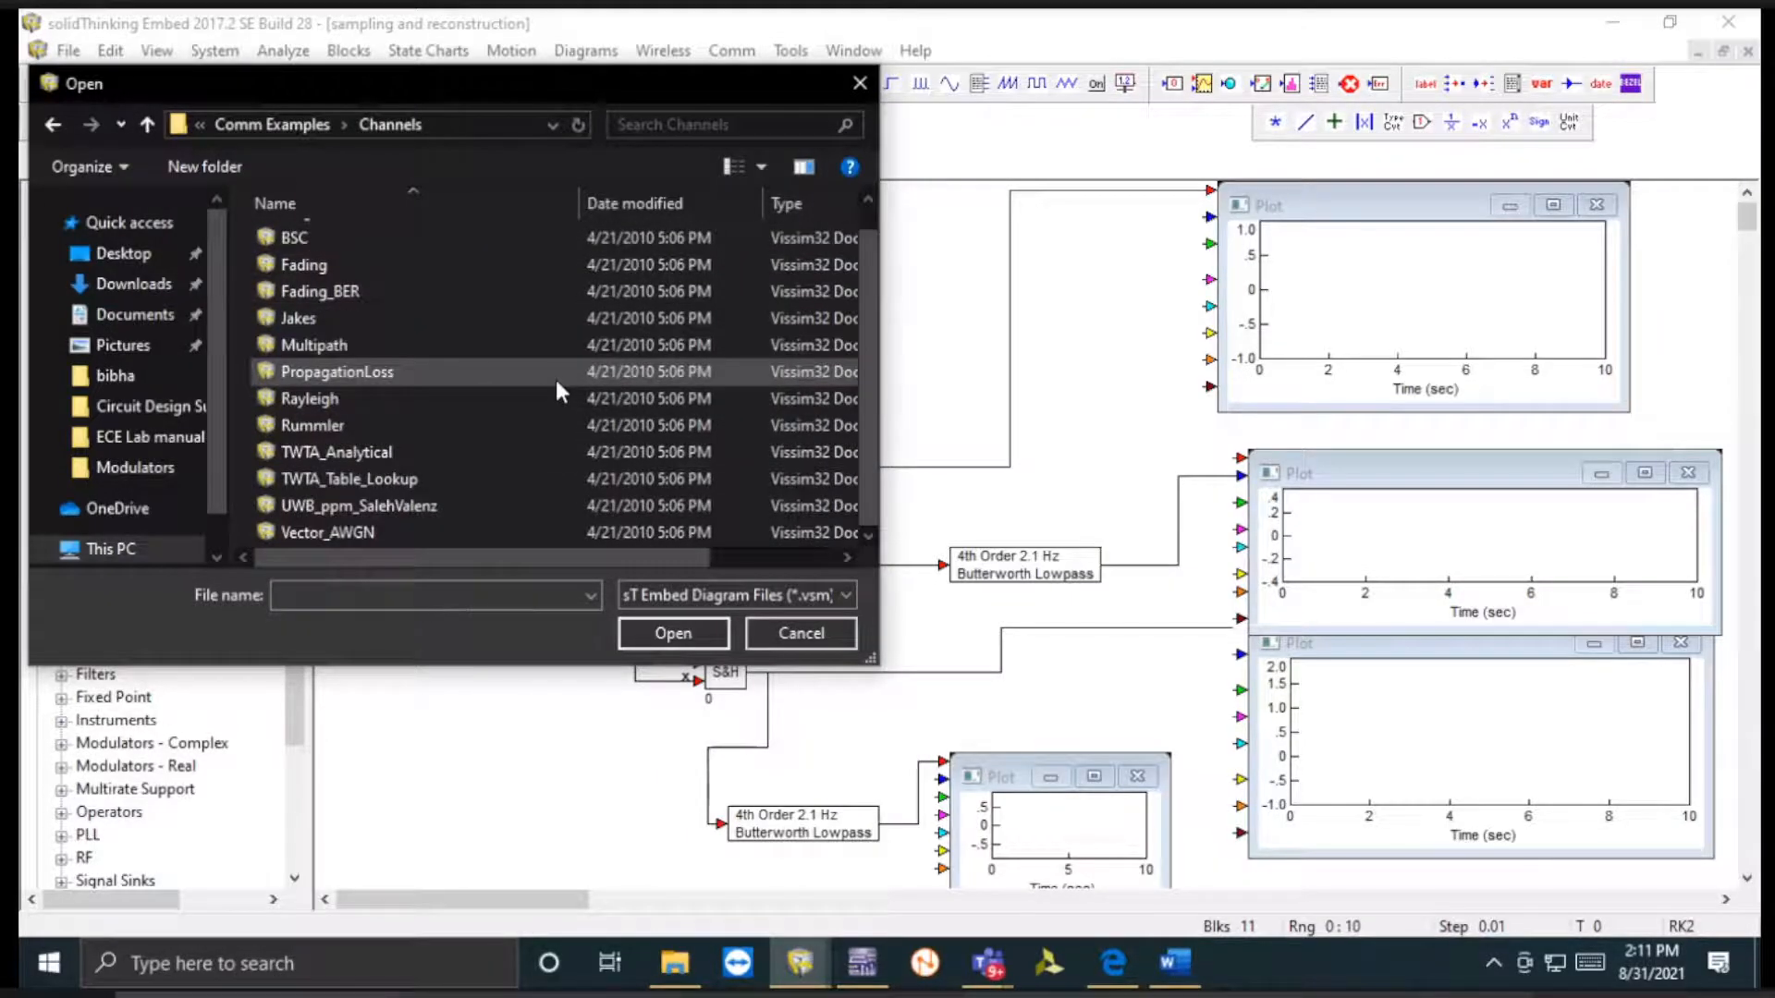
{"action": "left_click", "coordinate": [147, 126]}
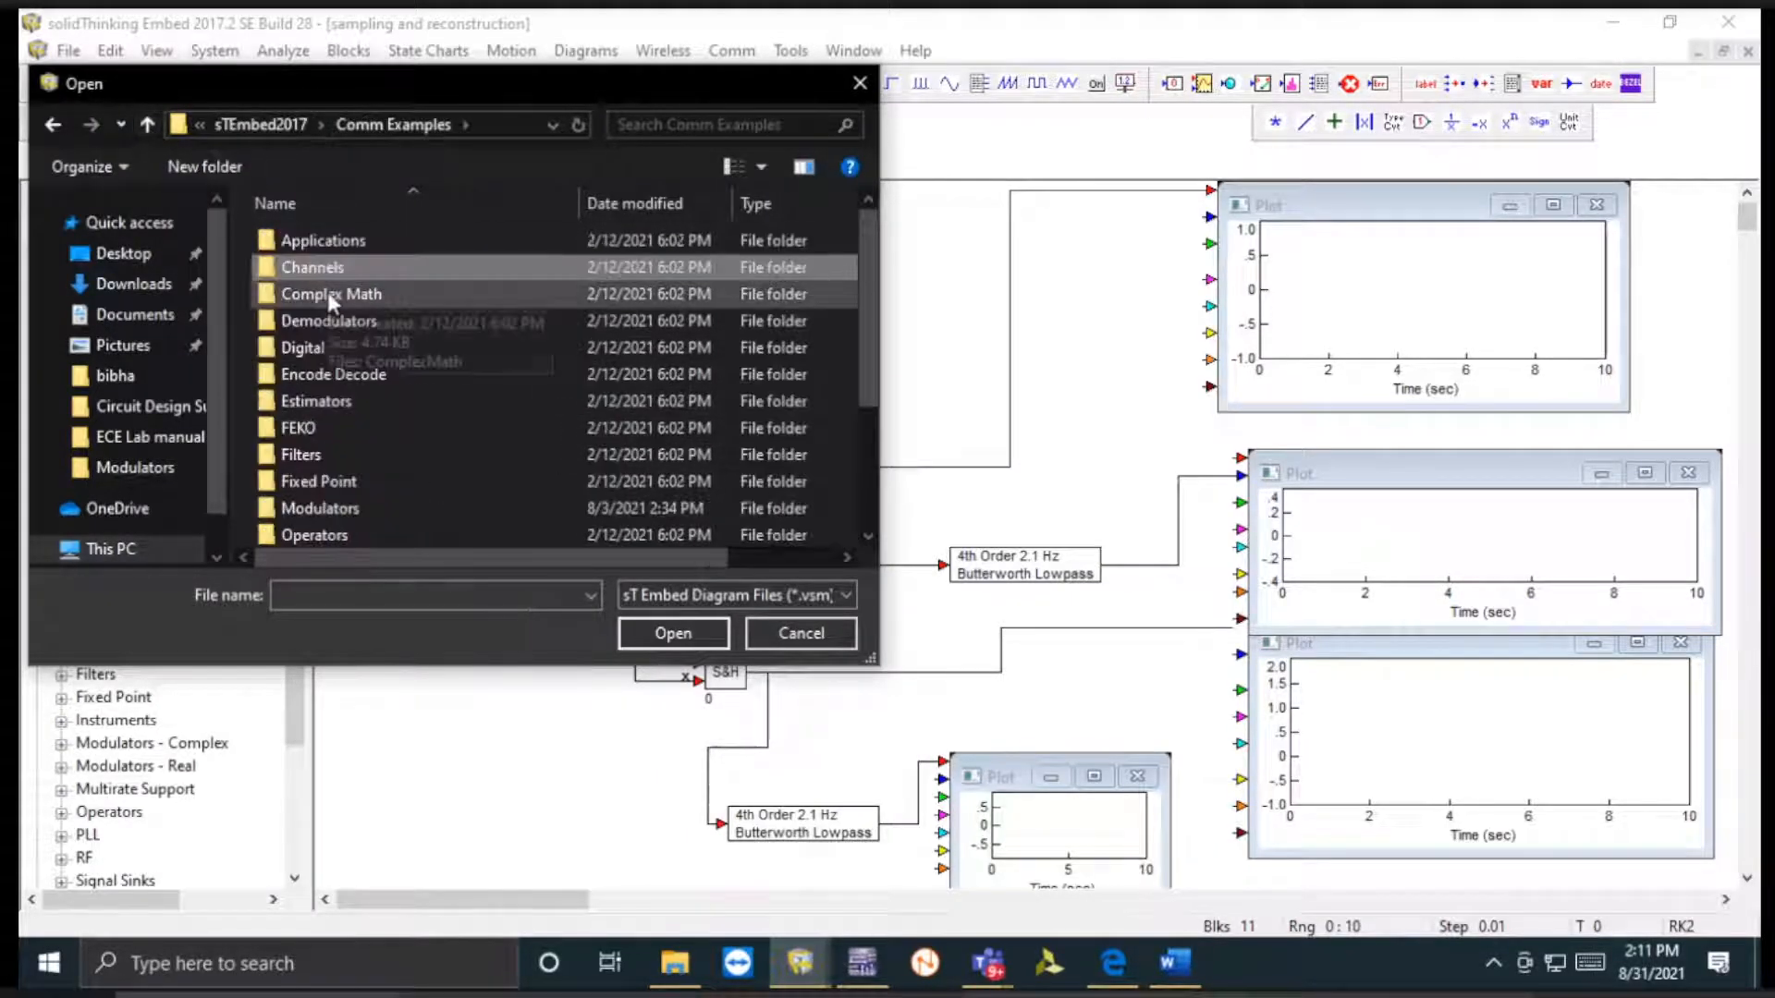
- Check the Complex Math, Demodulators and Digital folders for a sampling diagram, returning to Comm Examples
{"action": "double_click", "coordinate": [328, 293]}
{"action": "left_click", "coordinate": [151, 130]}
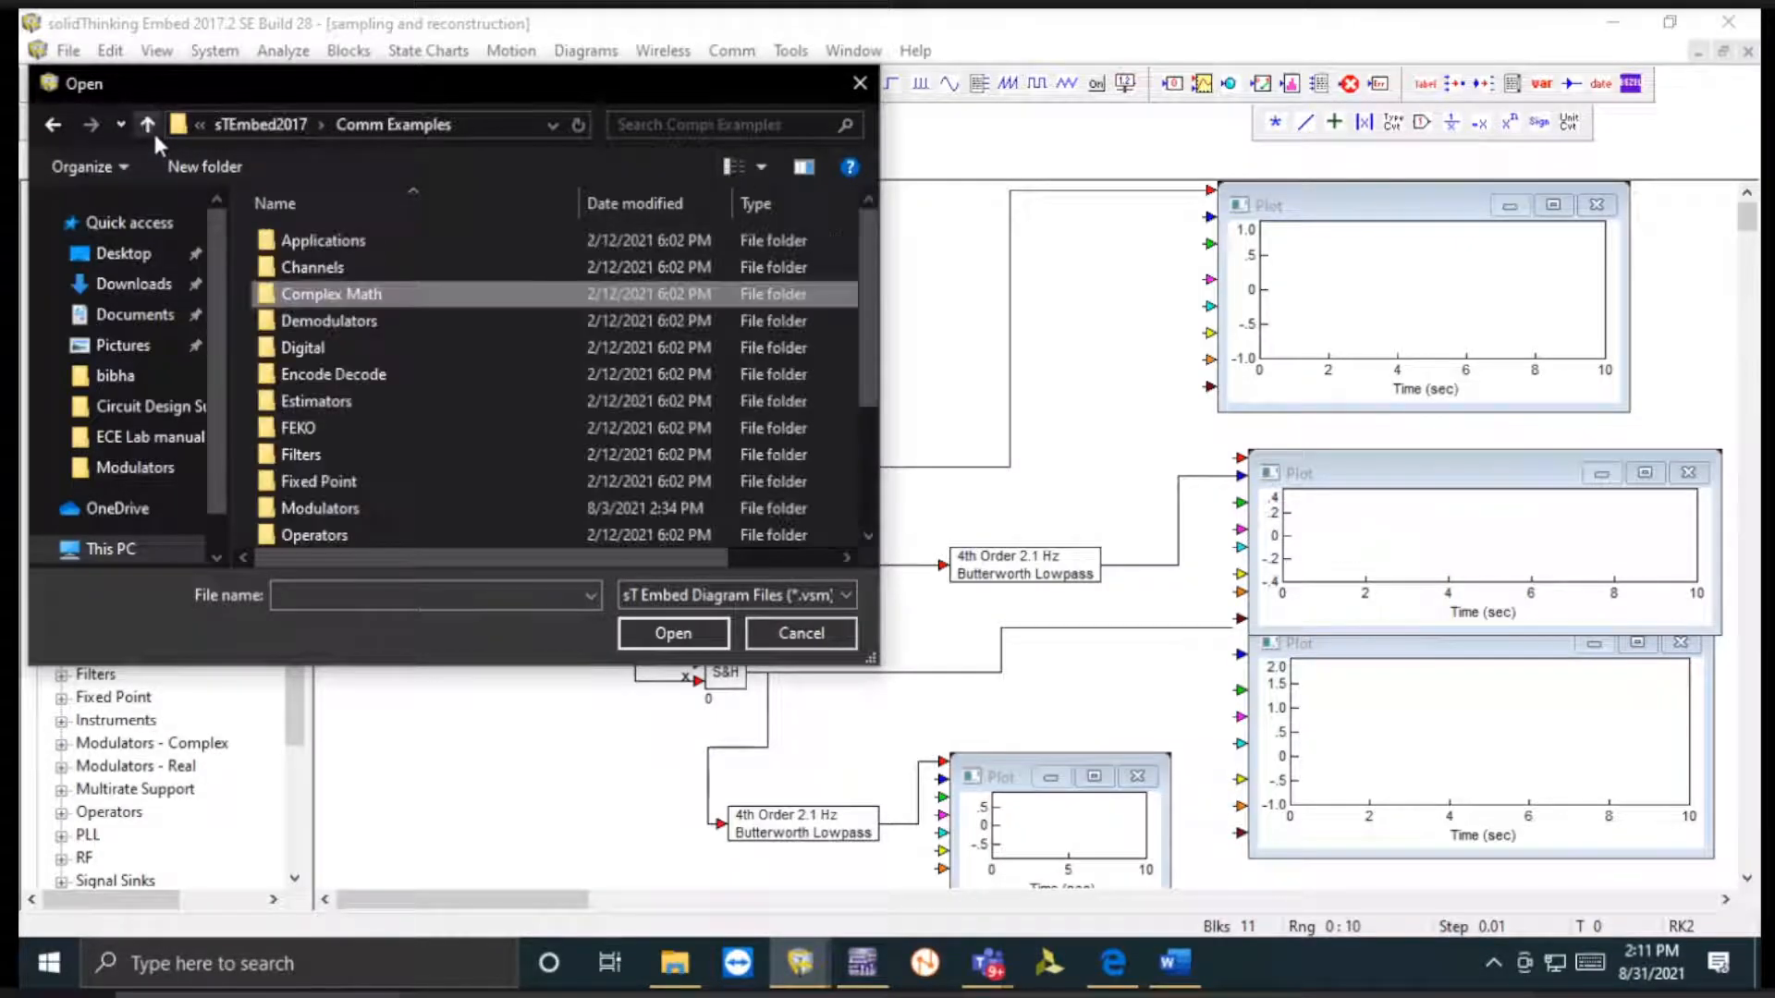
{"action": "double_click", "coordinate": [353, 324]}
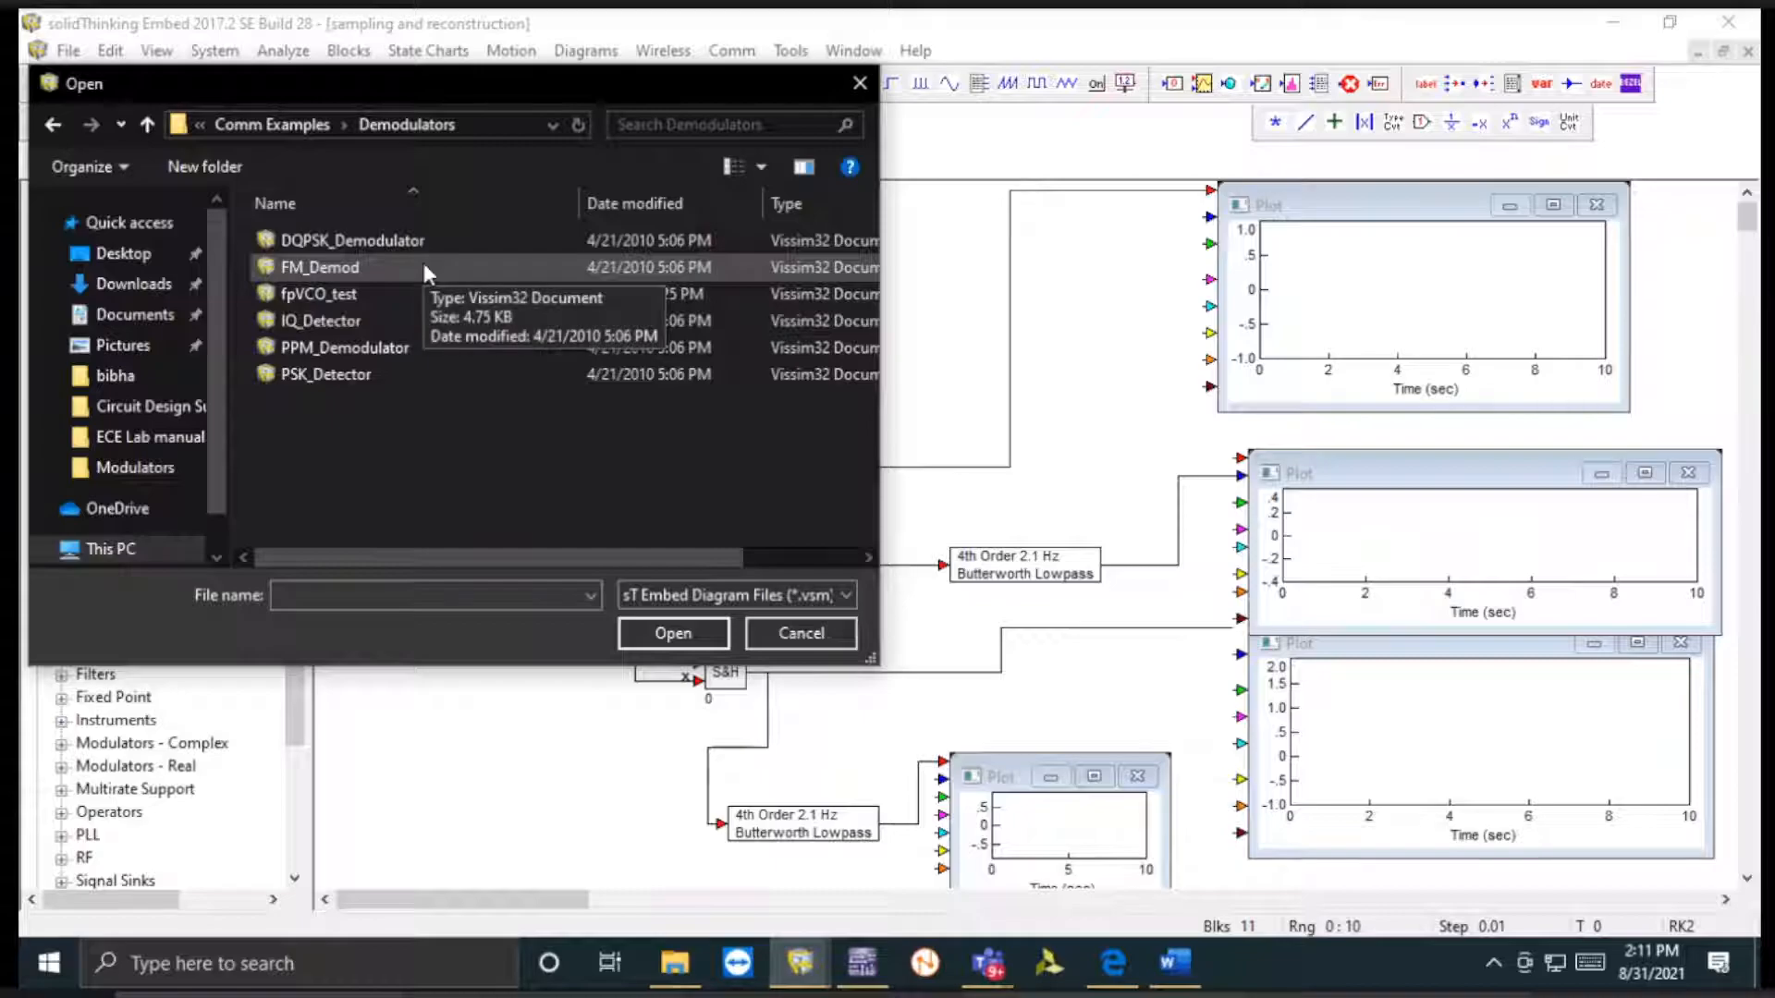
{"action": "left_click", "coordinate": [157, 122]}
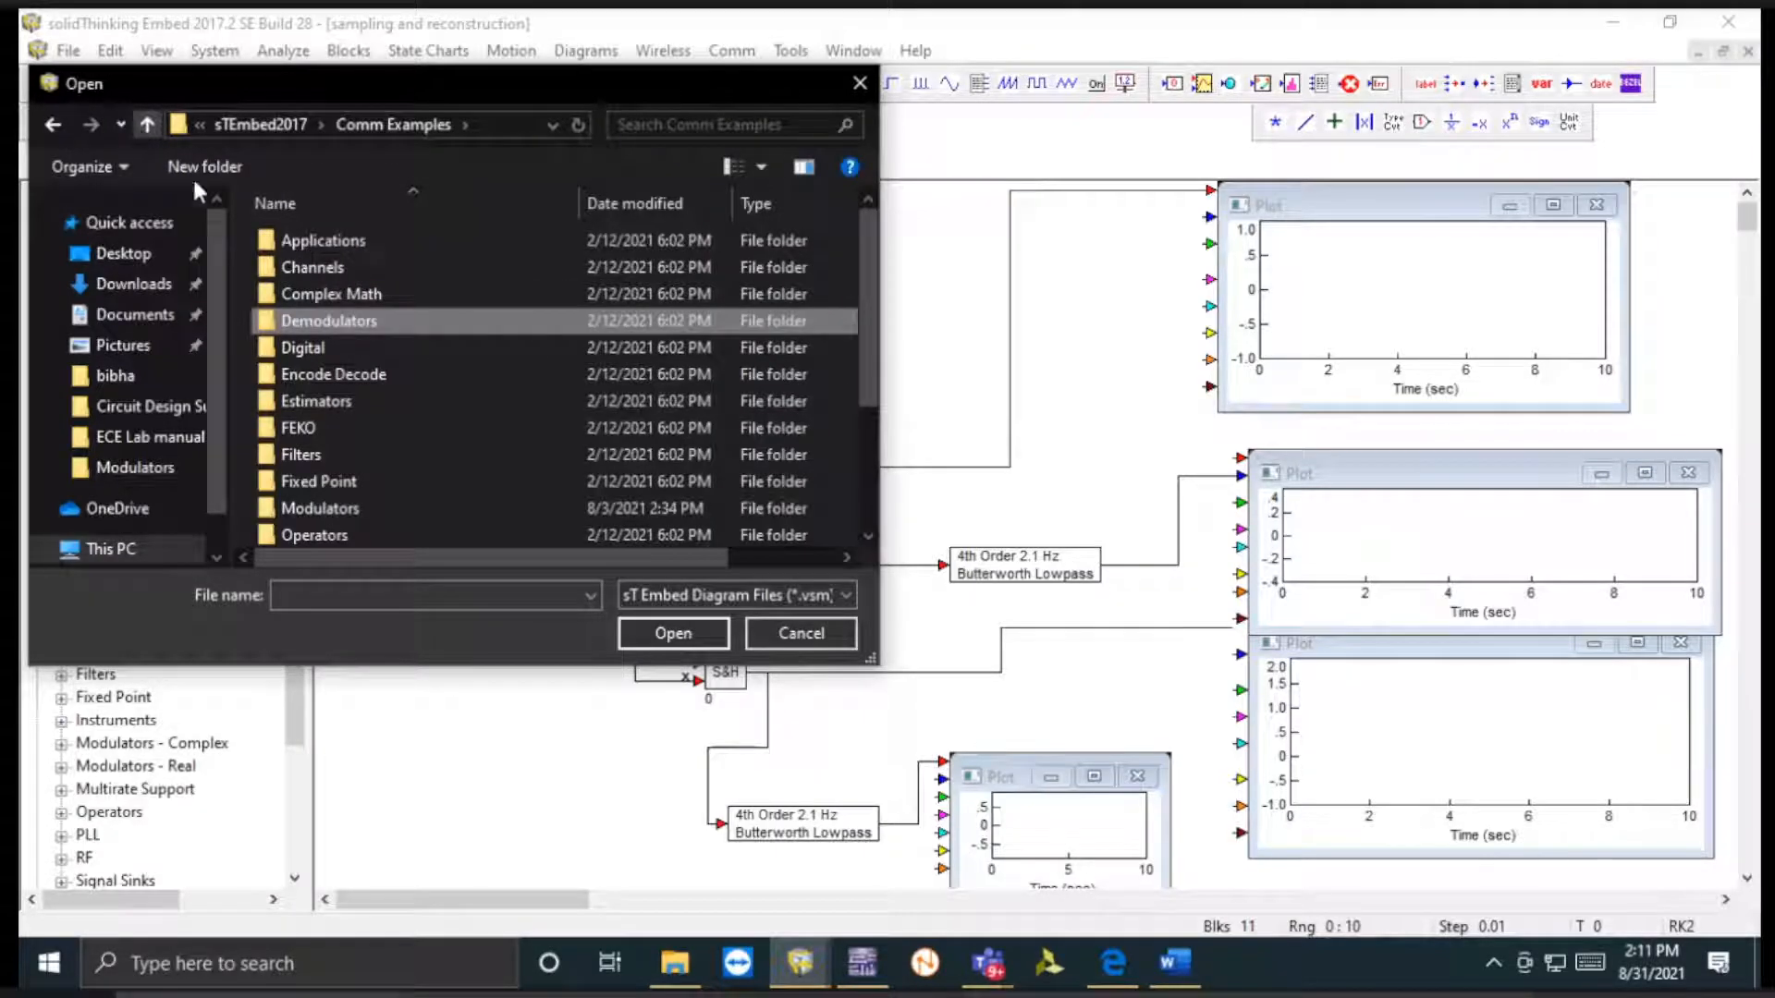
{"action": "double_click", "coordinate": [320, 344]}
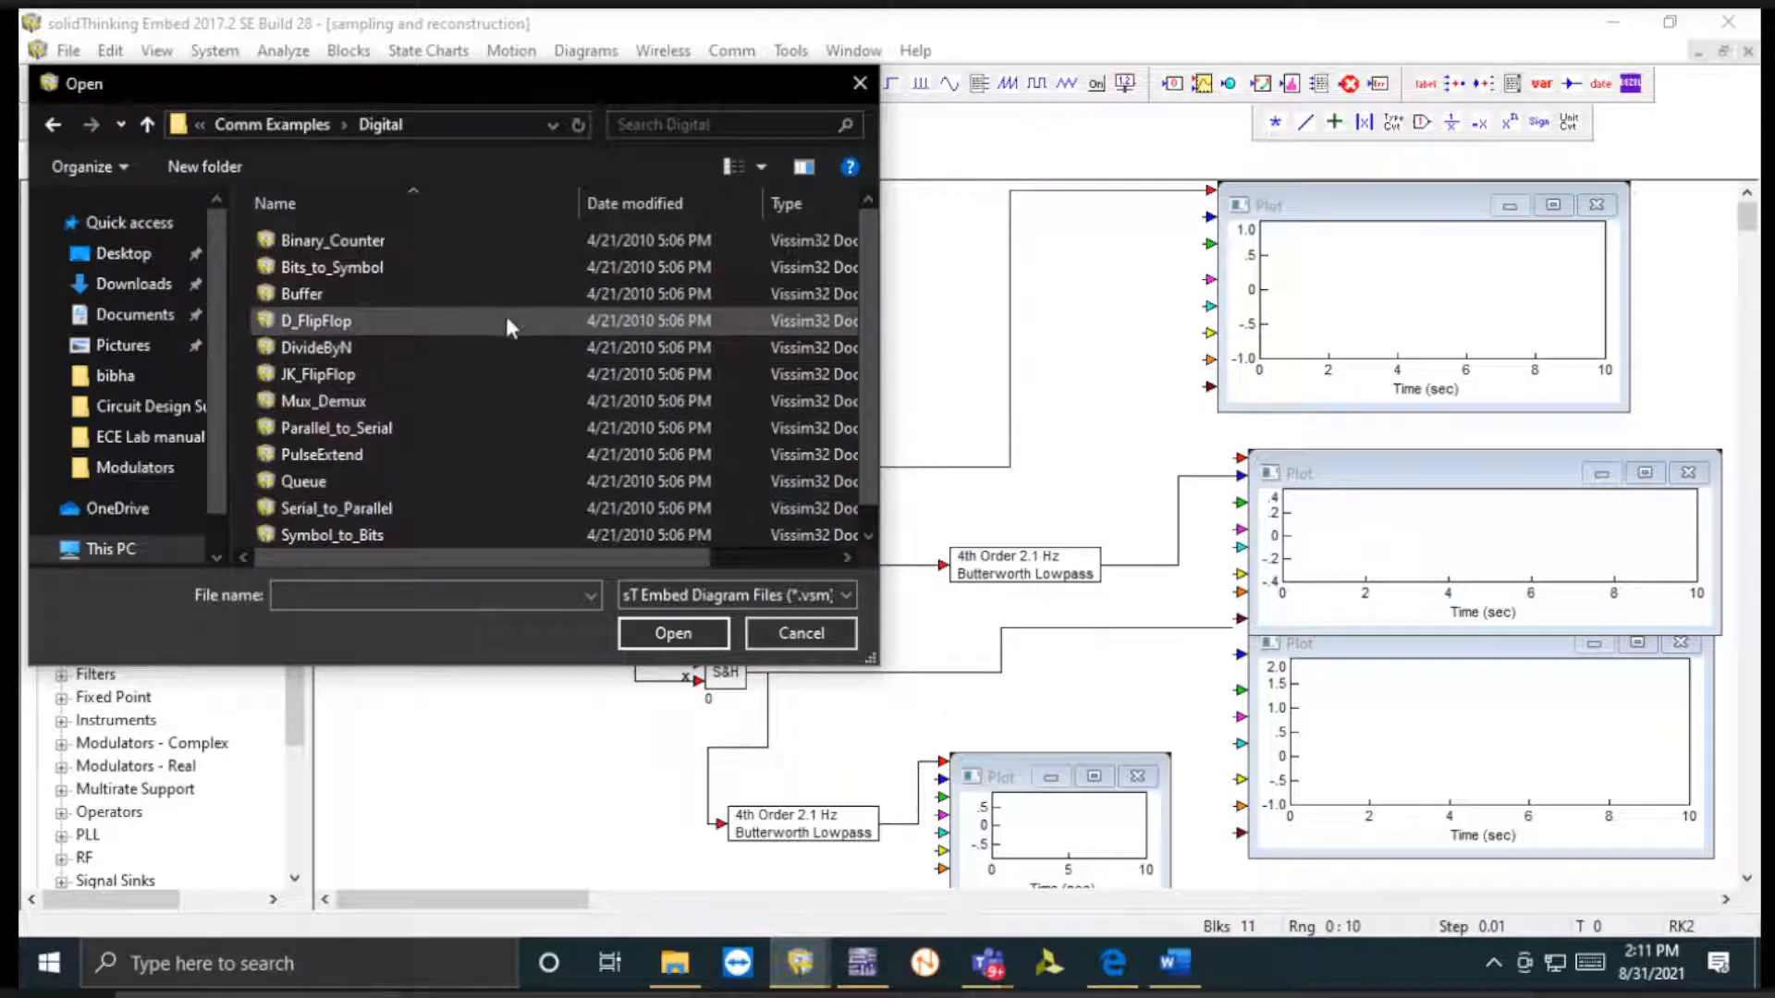
{"action": "scroll", "coordinate": [506, 320], "scroll_direction": "down", "scroll_amount": 1}
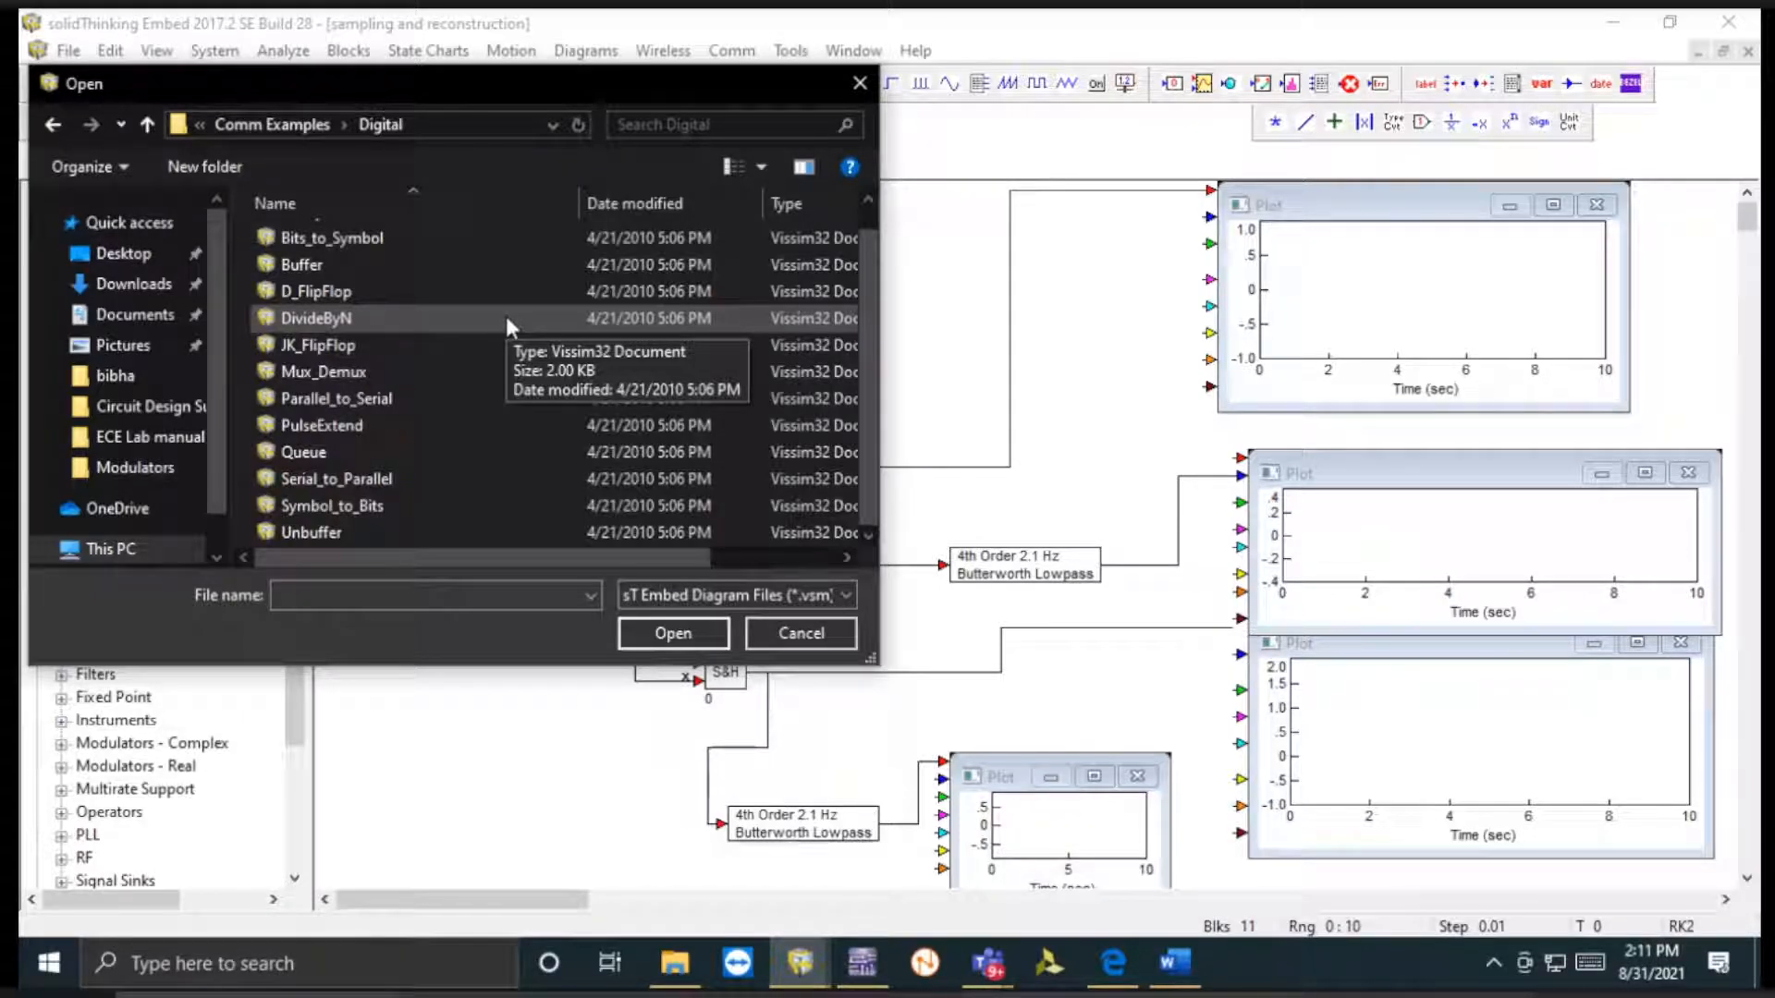
{"action": "left_click", "coordinate": [147, 124]}
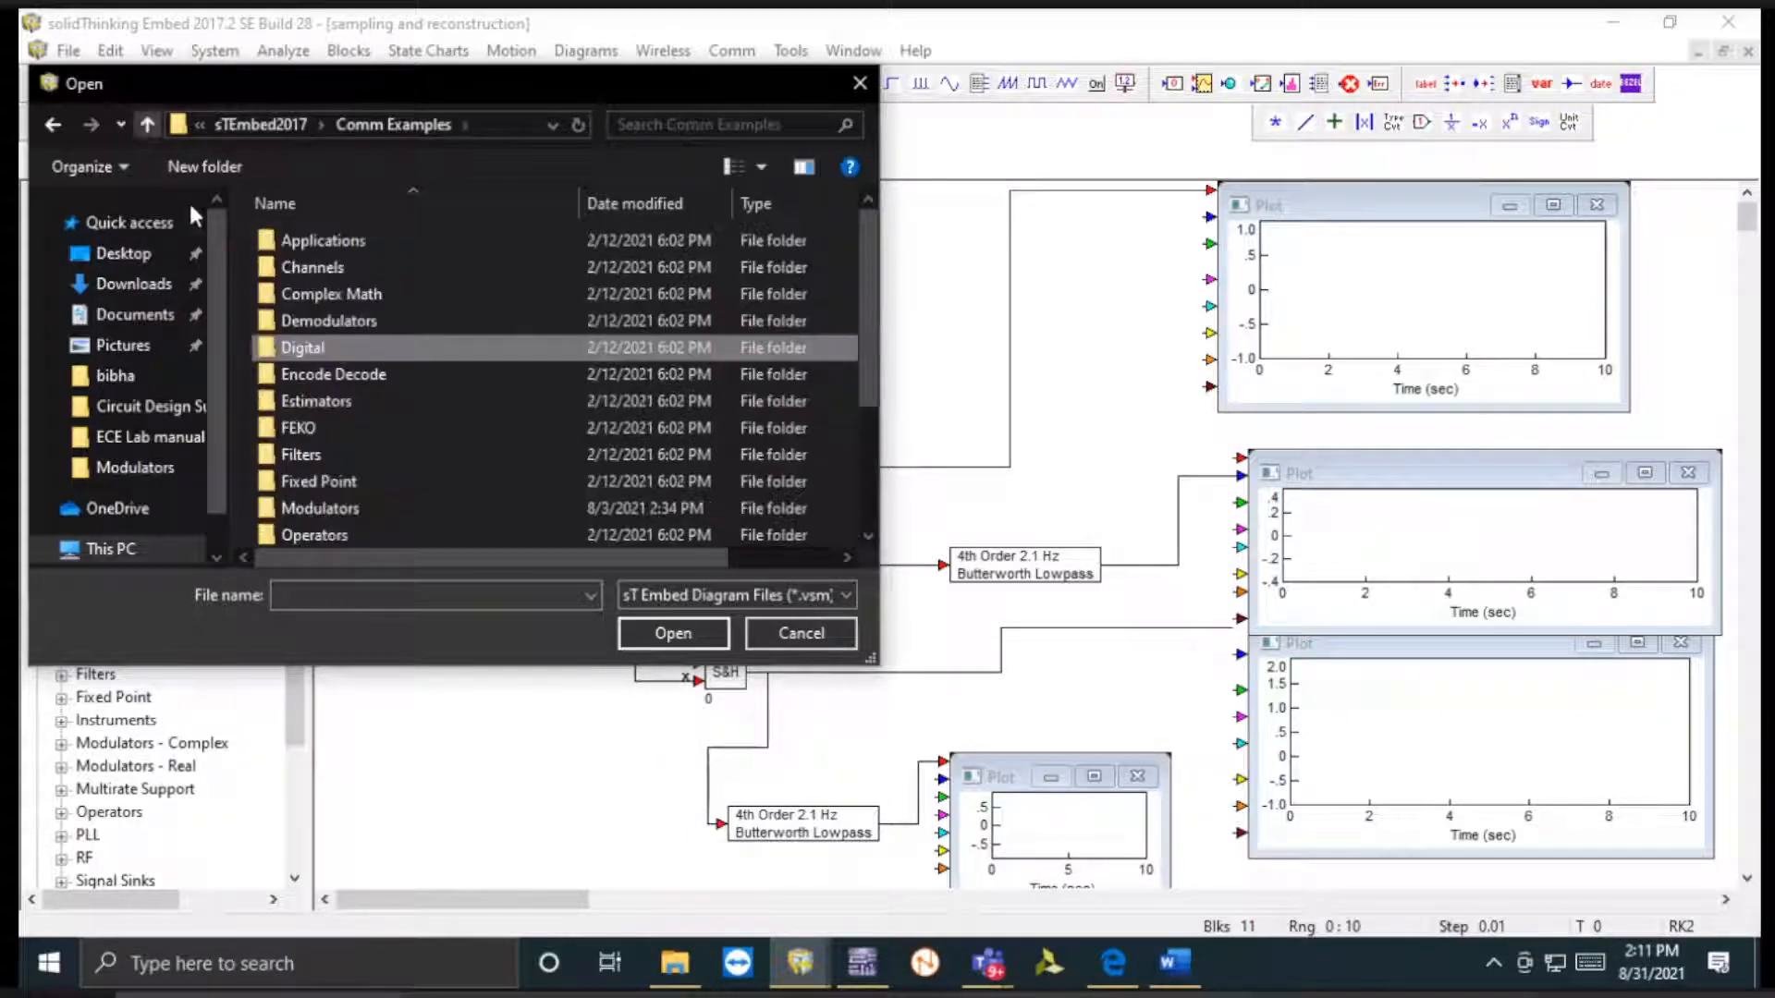
- Look through the Encode Decode, Estimators and FEKO folders for a sampling diagram, returning to Comm Examples
{"action": "double_click", "coordinate": [350, 374]}
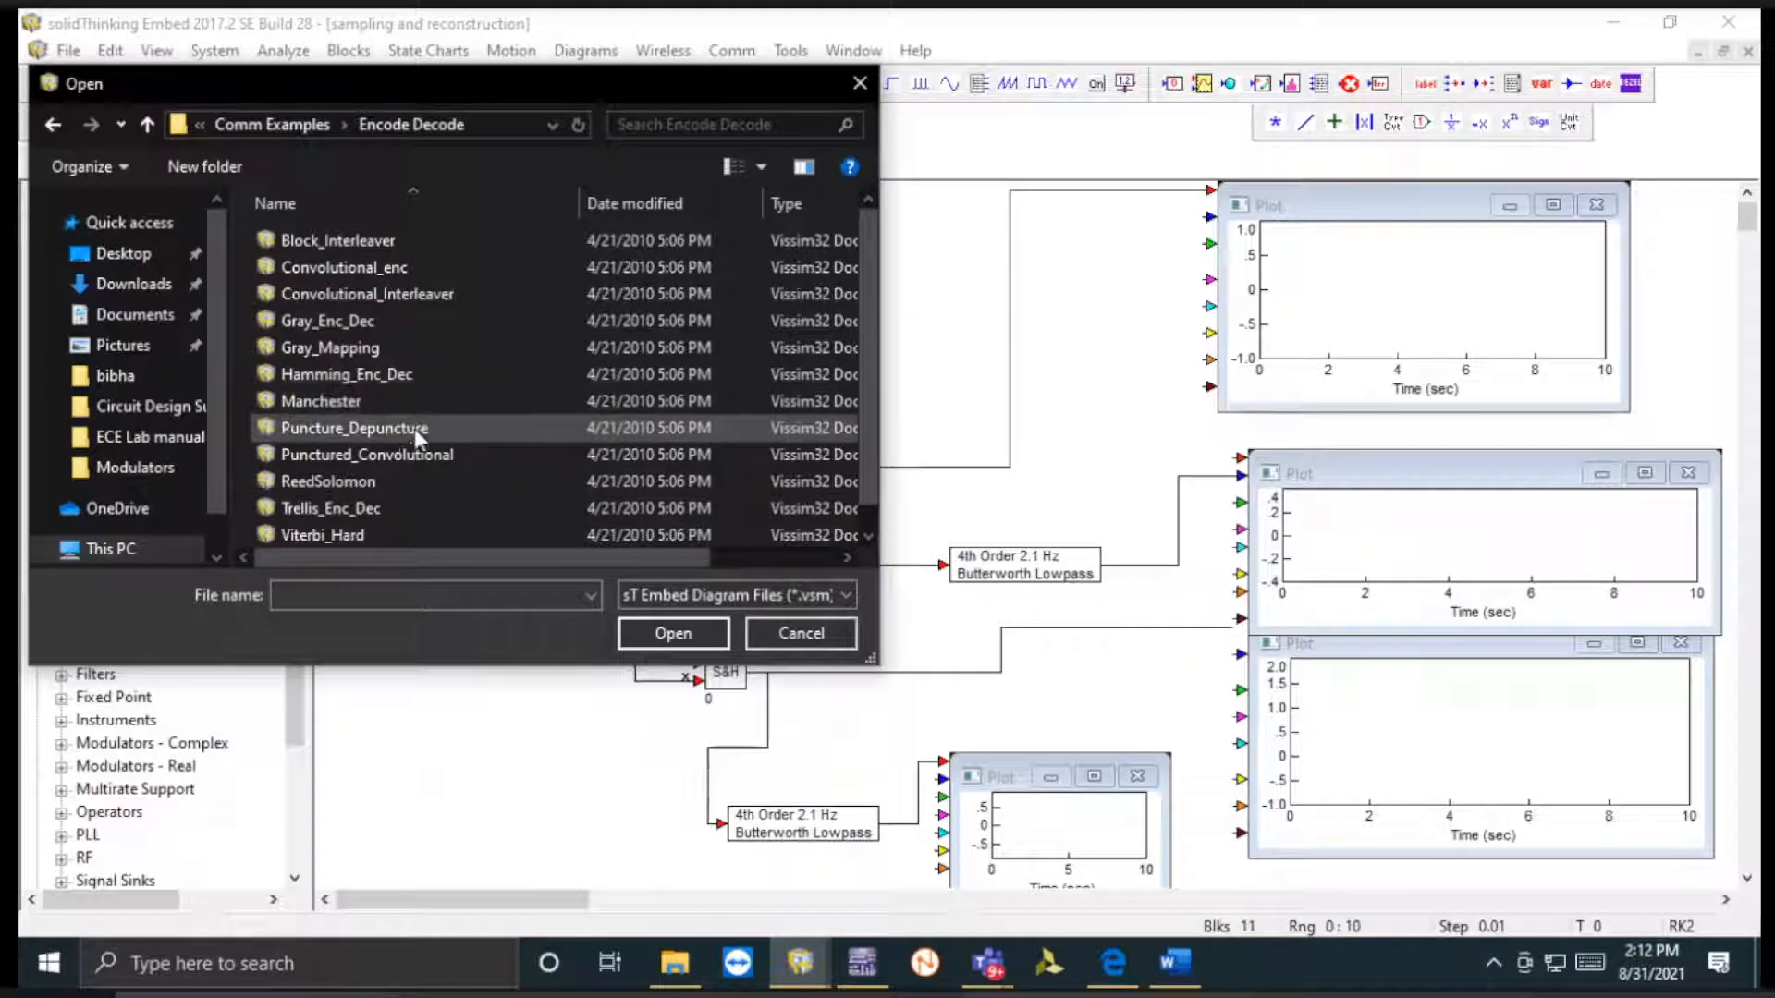
{"action": "scroll", "coordinate": [414, 430], "scroll_direction": "down", "scroll_amount": 1}
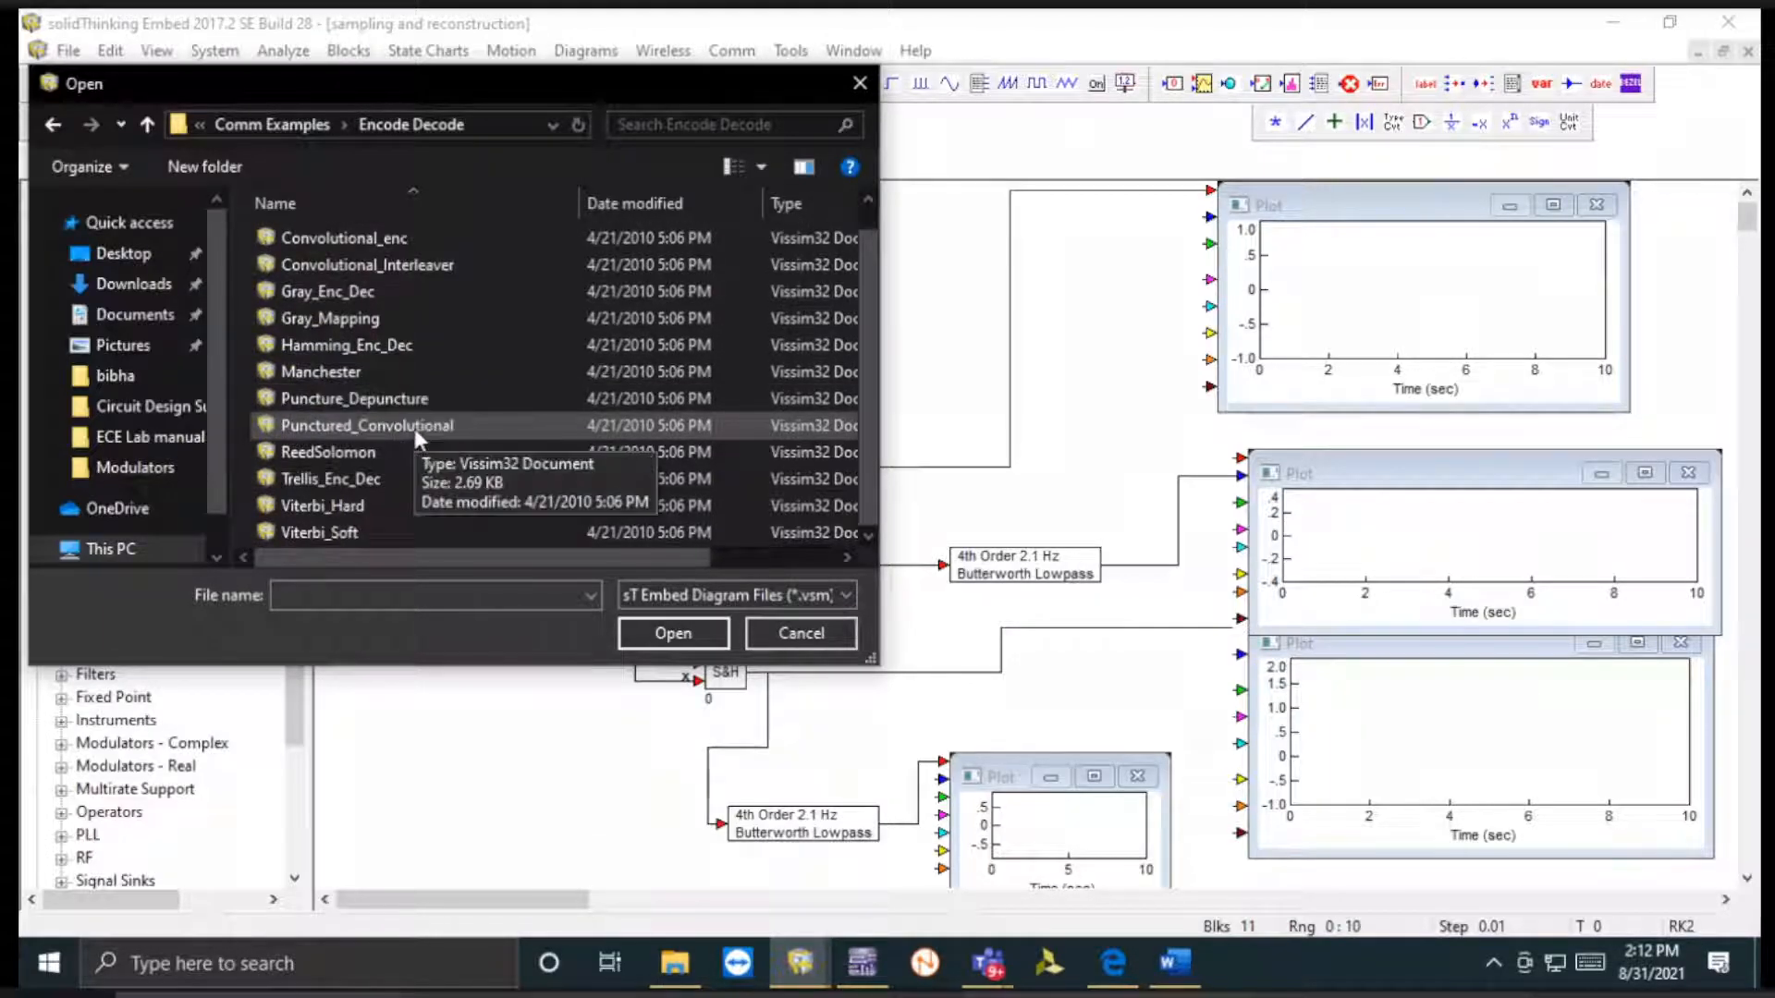
{"action": "left_click", "coordinate": [146, 124]}
{"action": "double_click", "coordinate": [366, 403]}
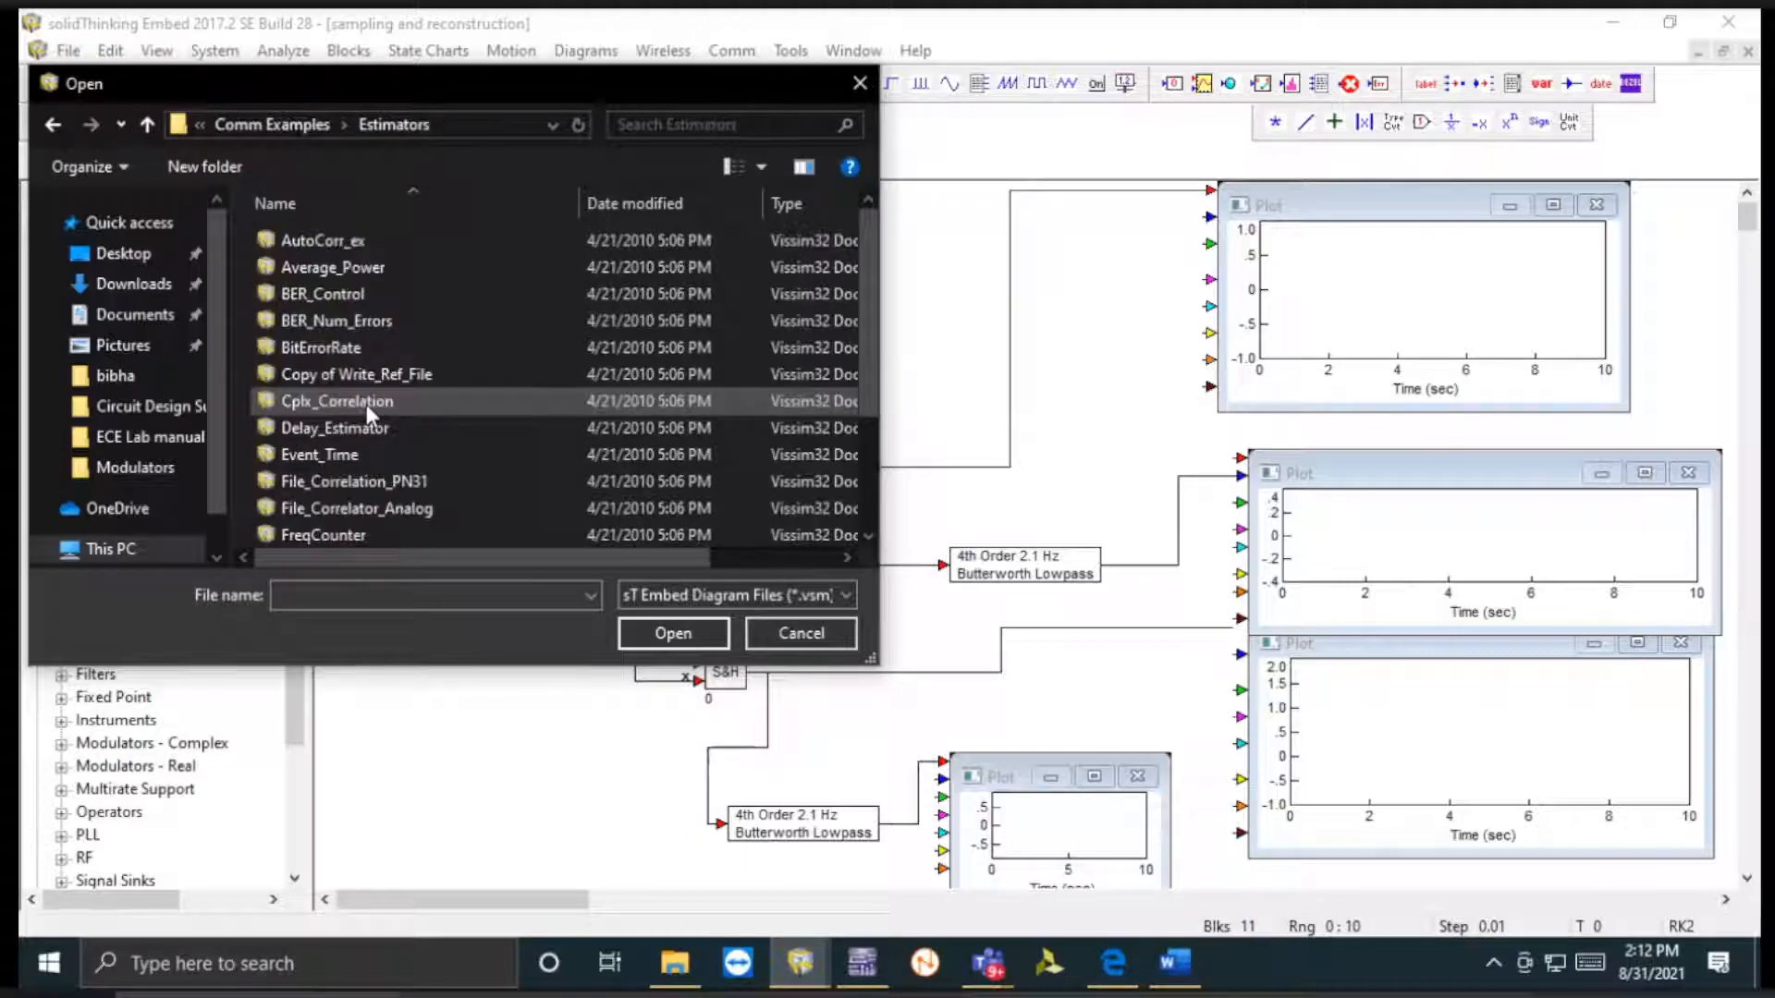
{"action": "scroll", "coordinate": [476, 430], "scroll_direction": "down", "scroll_amount": 2}
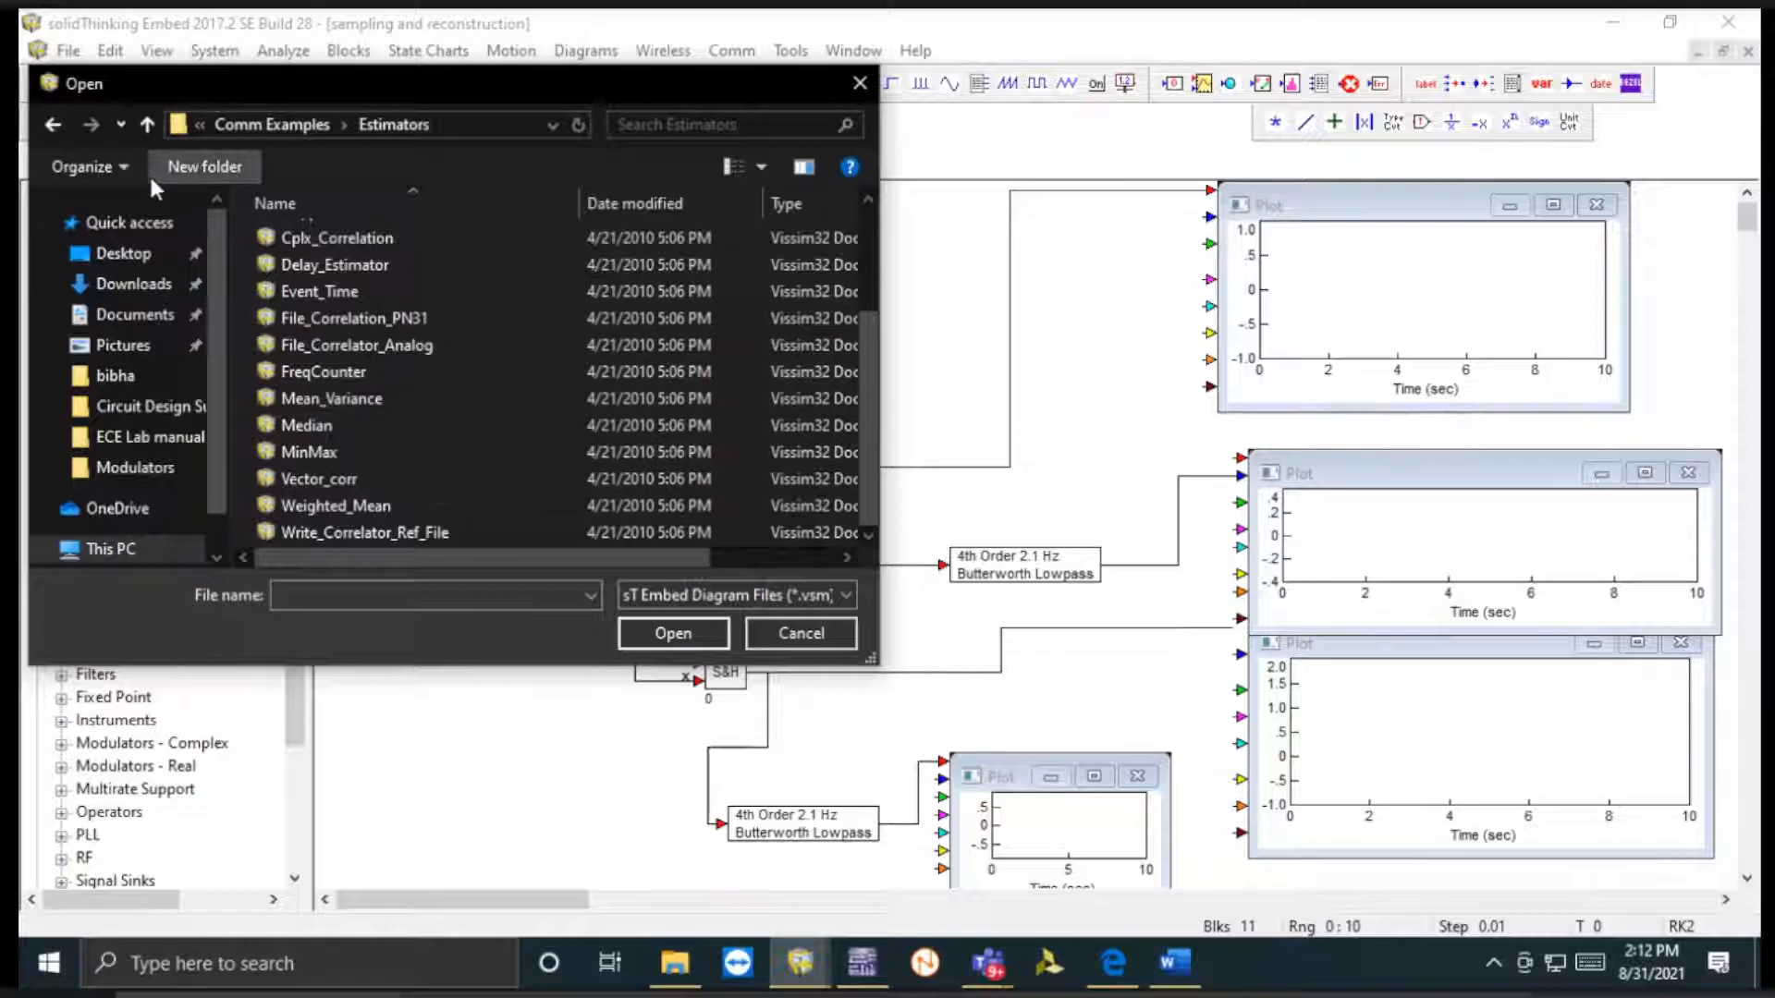
{"action": "left_click", "coordinate": [147, 124]}
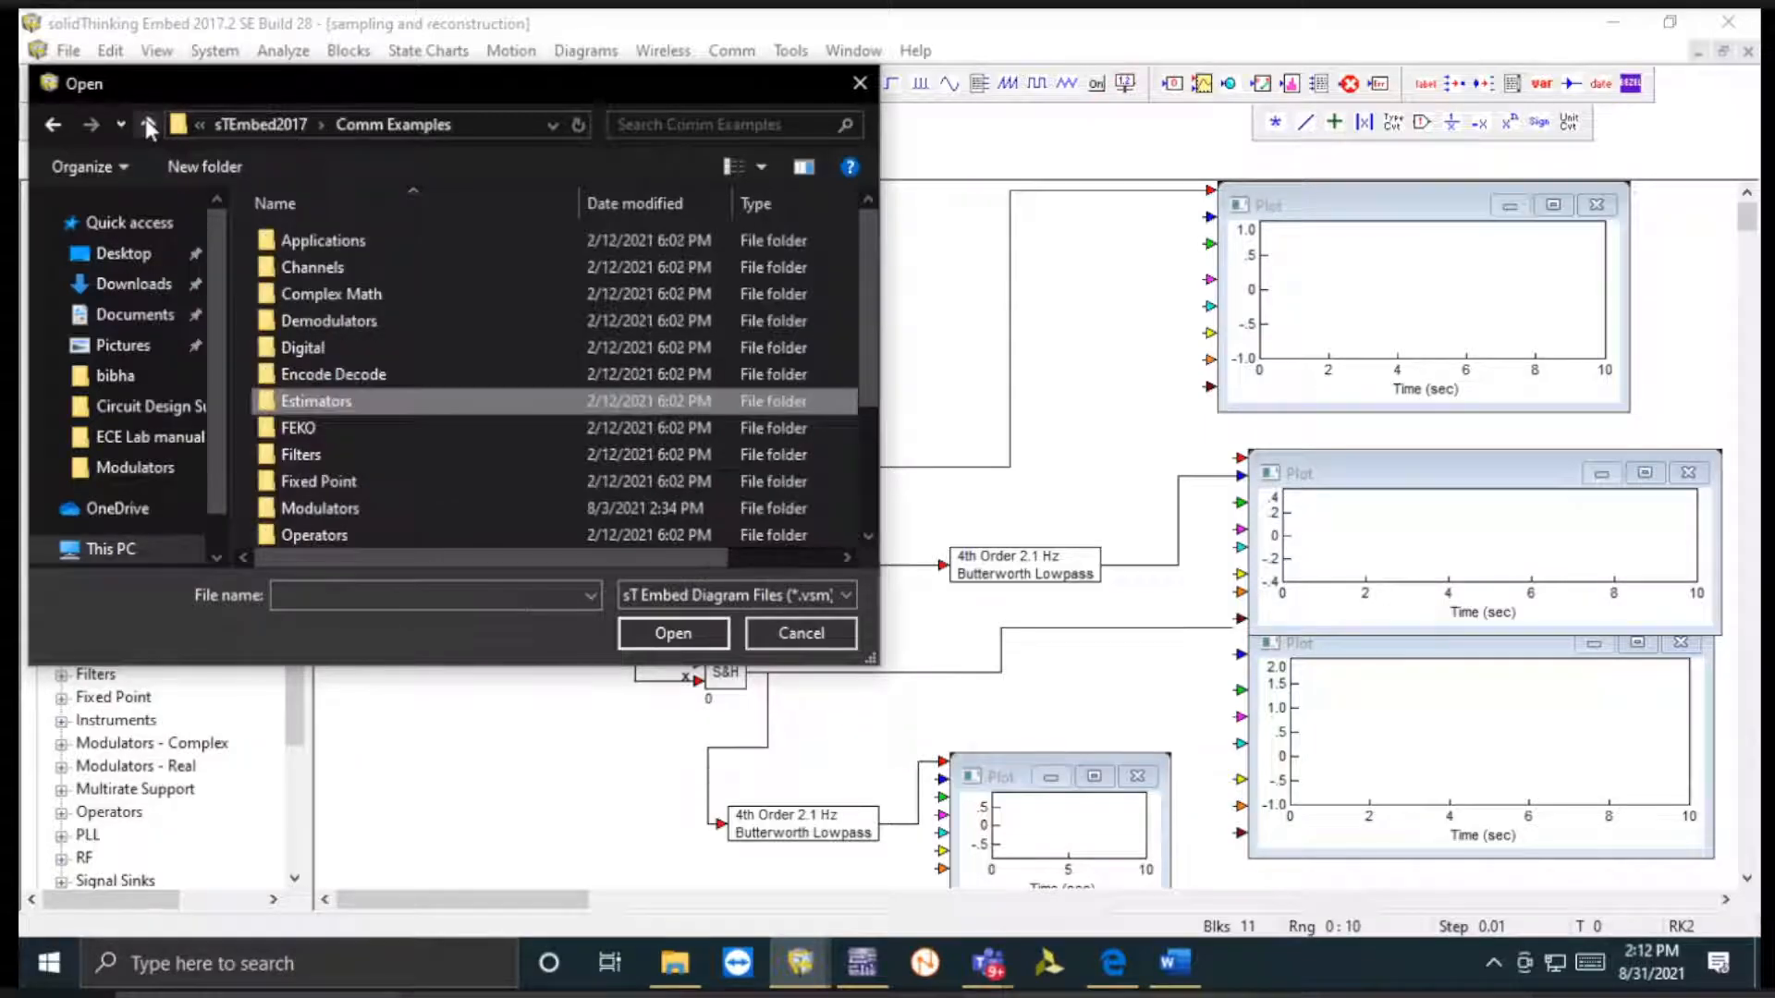
{"action": "double_click", "coordinate": [329, 425]}
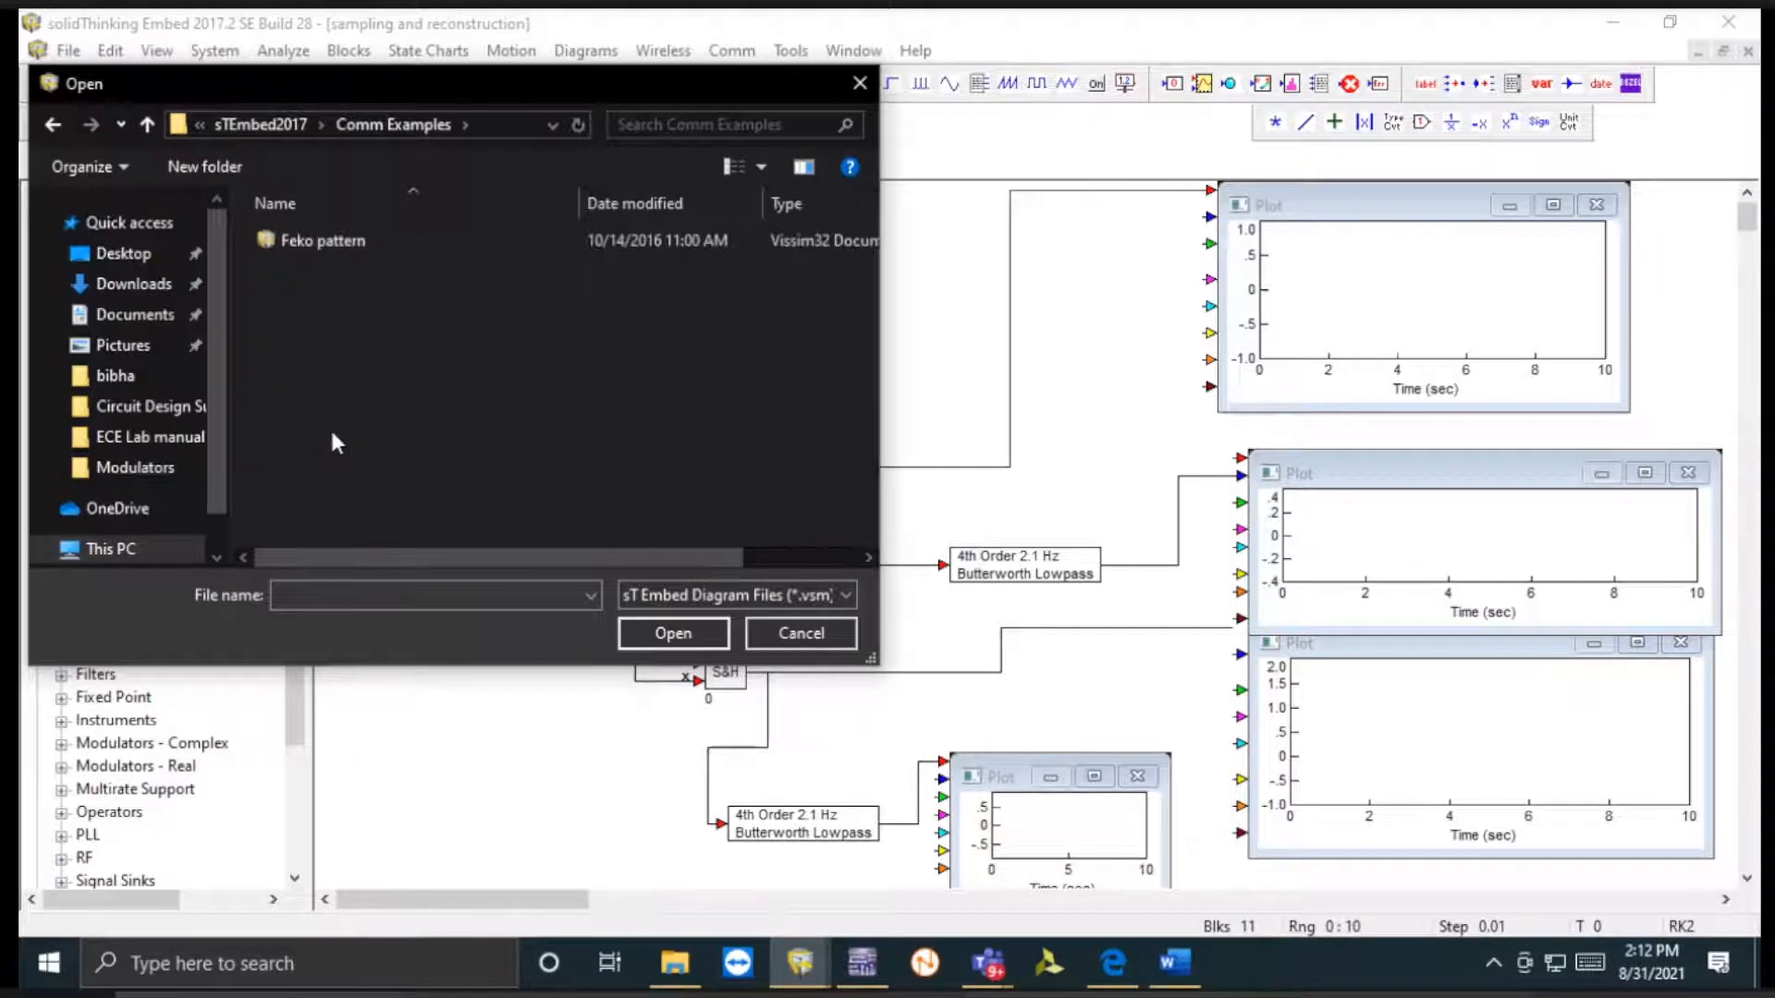
{"action": "left_click", "coordinate": [147, 125]}
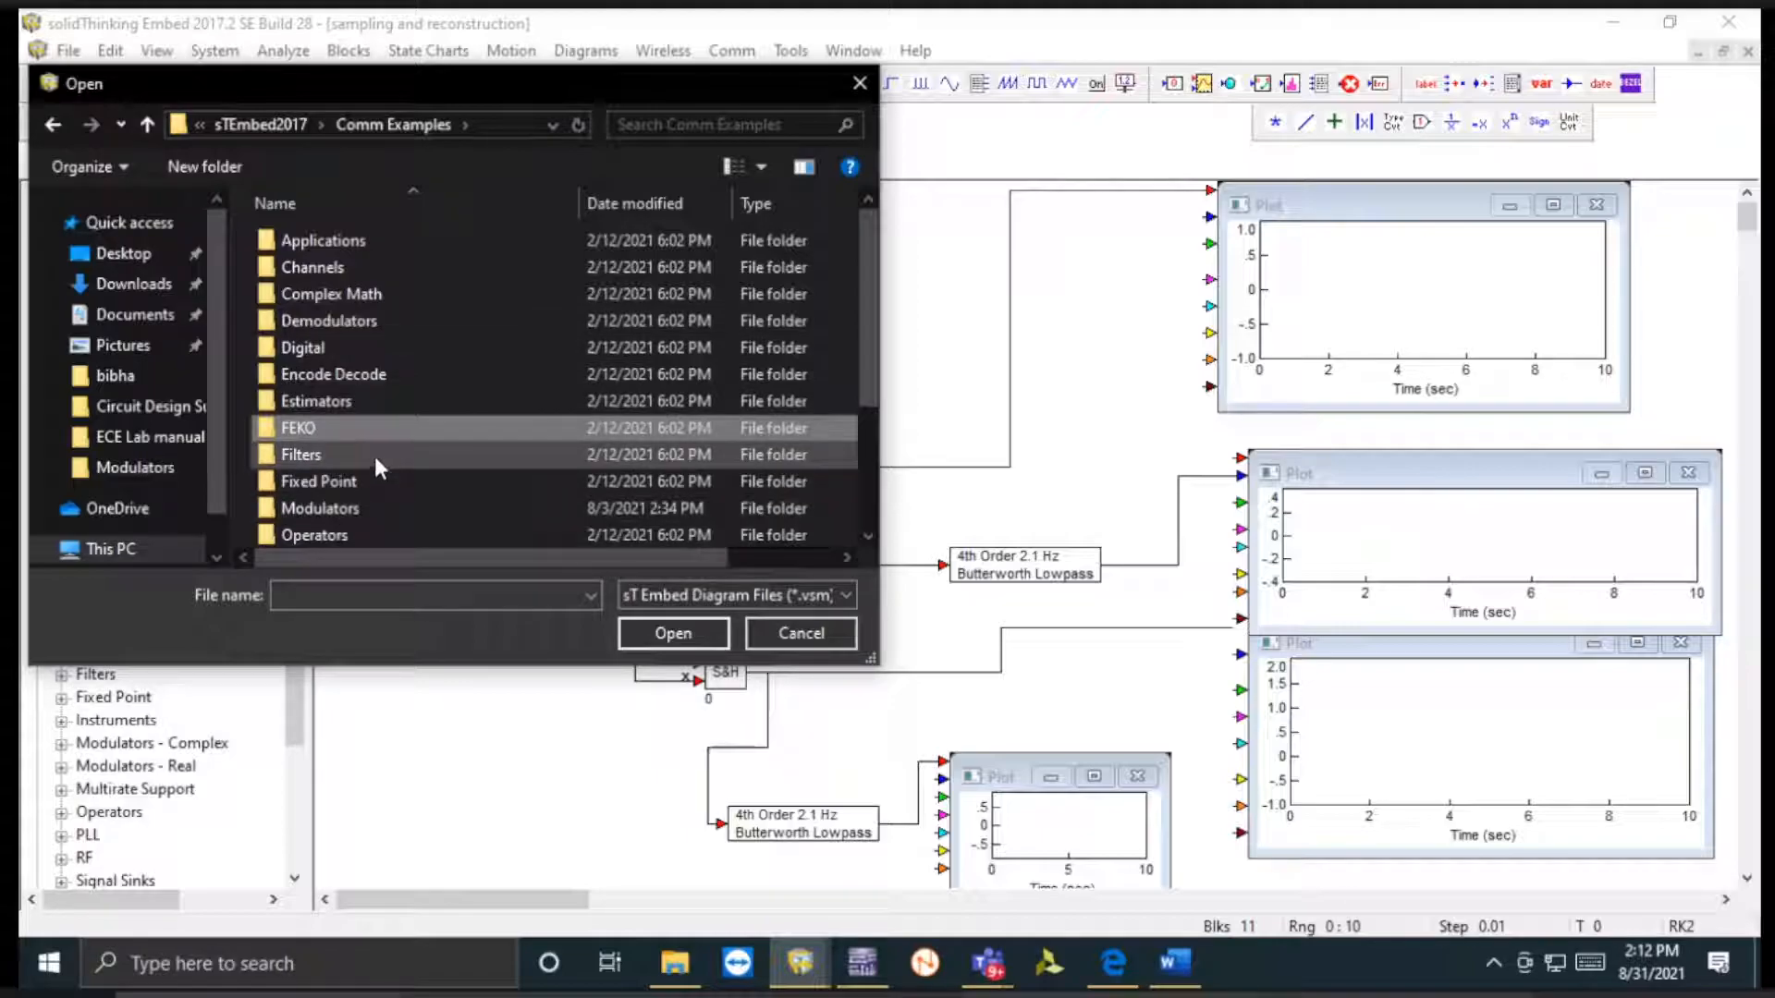
- Check the Fixed Point folder, and examine the full list of diagrams in the Operators folder
{"action": "double_click", "coordinate": [380, 479]}
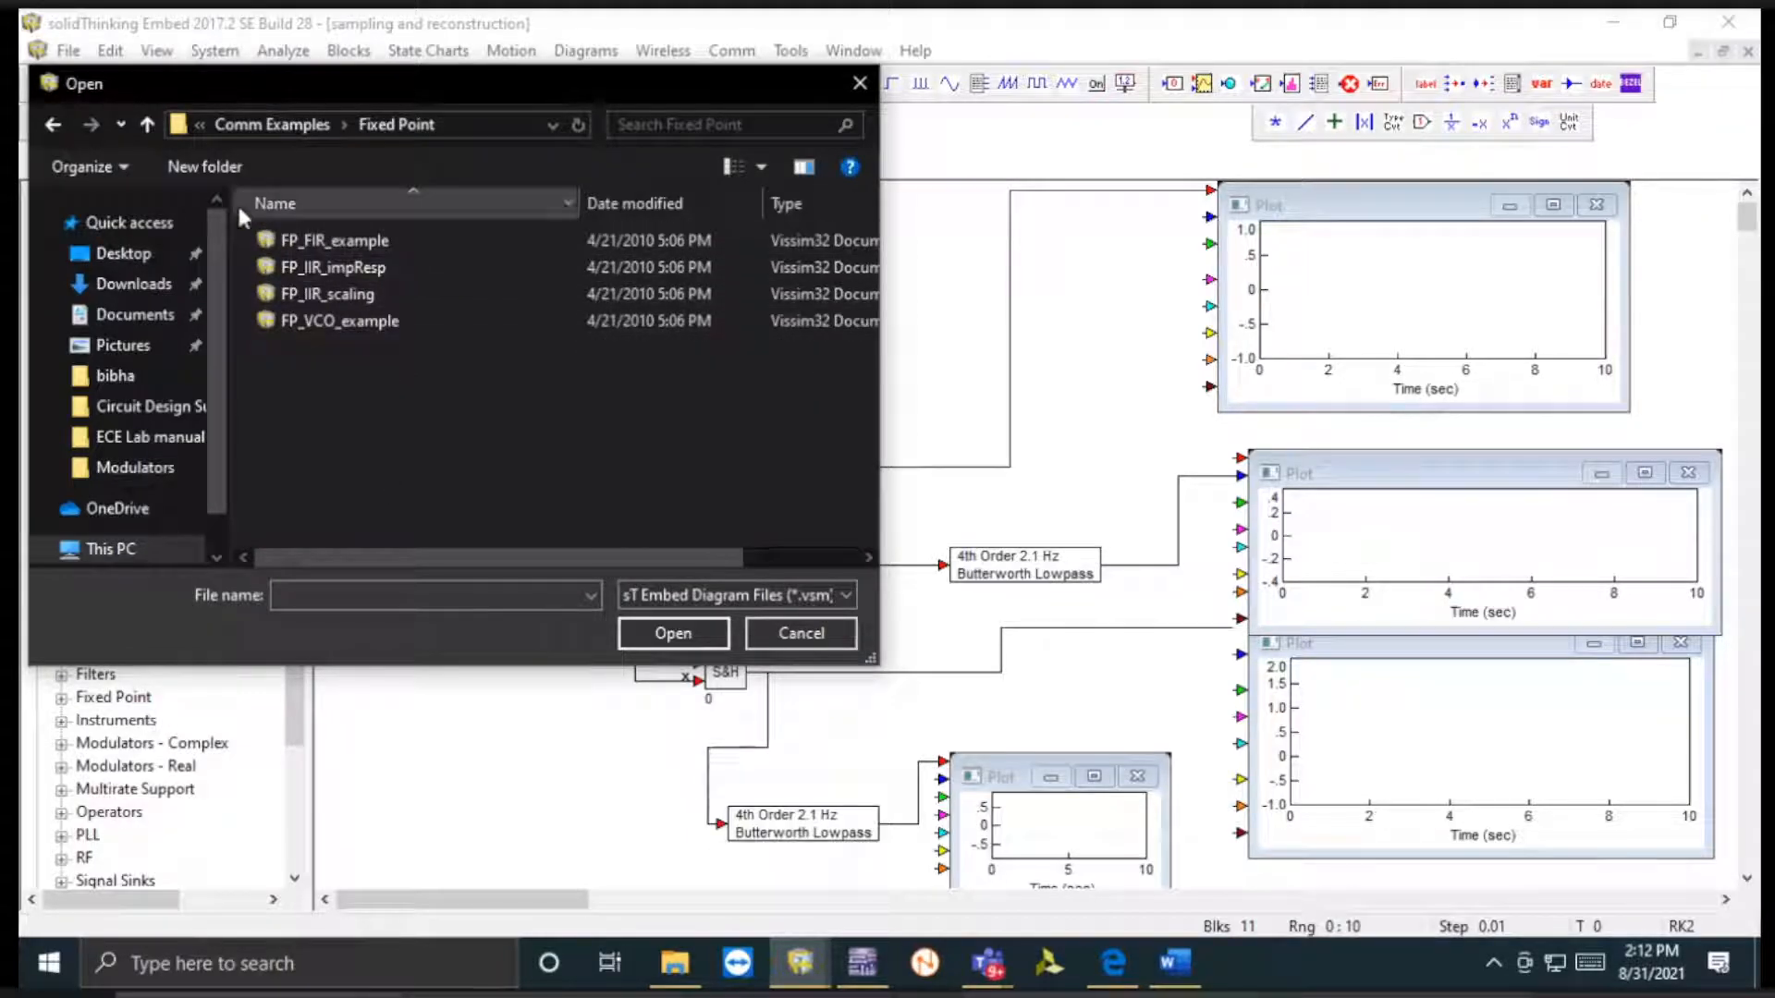
{"action": "left_click", "coordinate": [149, 123]}
{"action": "scroll", "coordinate": [545, 444], "scroll_direction": "down", "scroll_amount": 3}
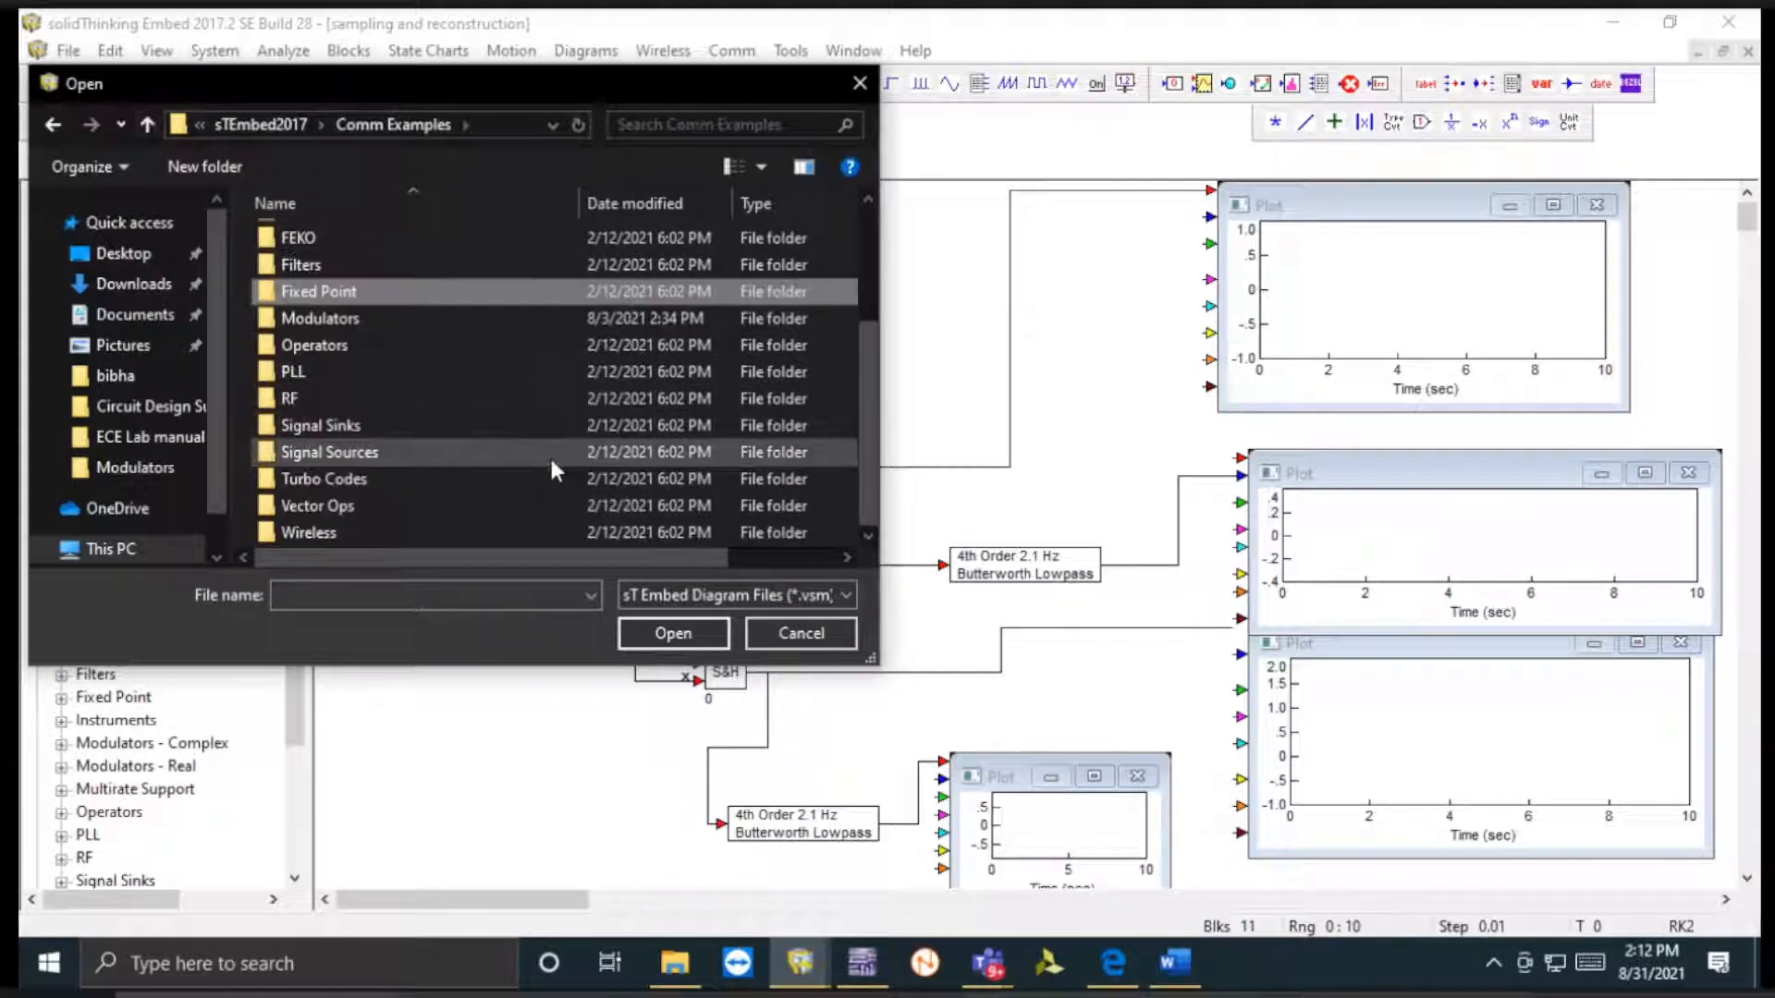
{"action": "double_click", "coordinate": [401, 346]}
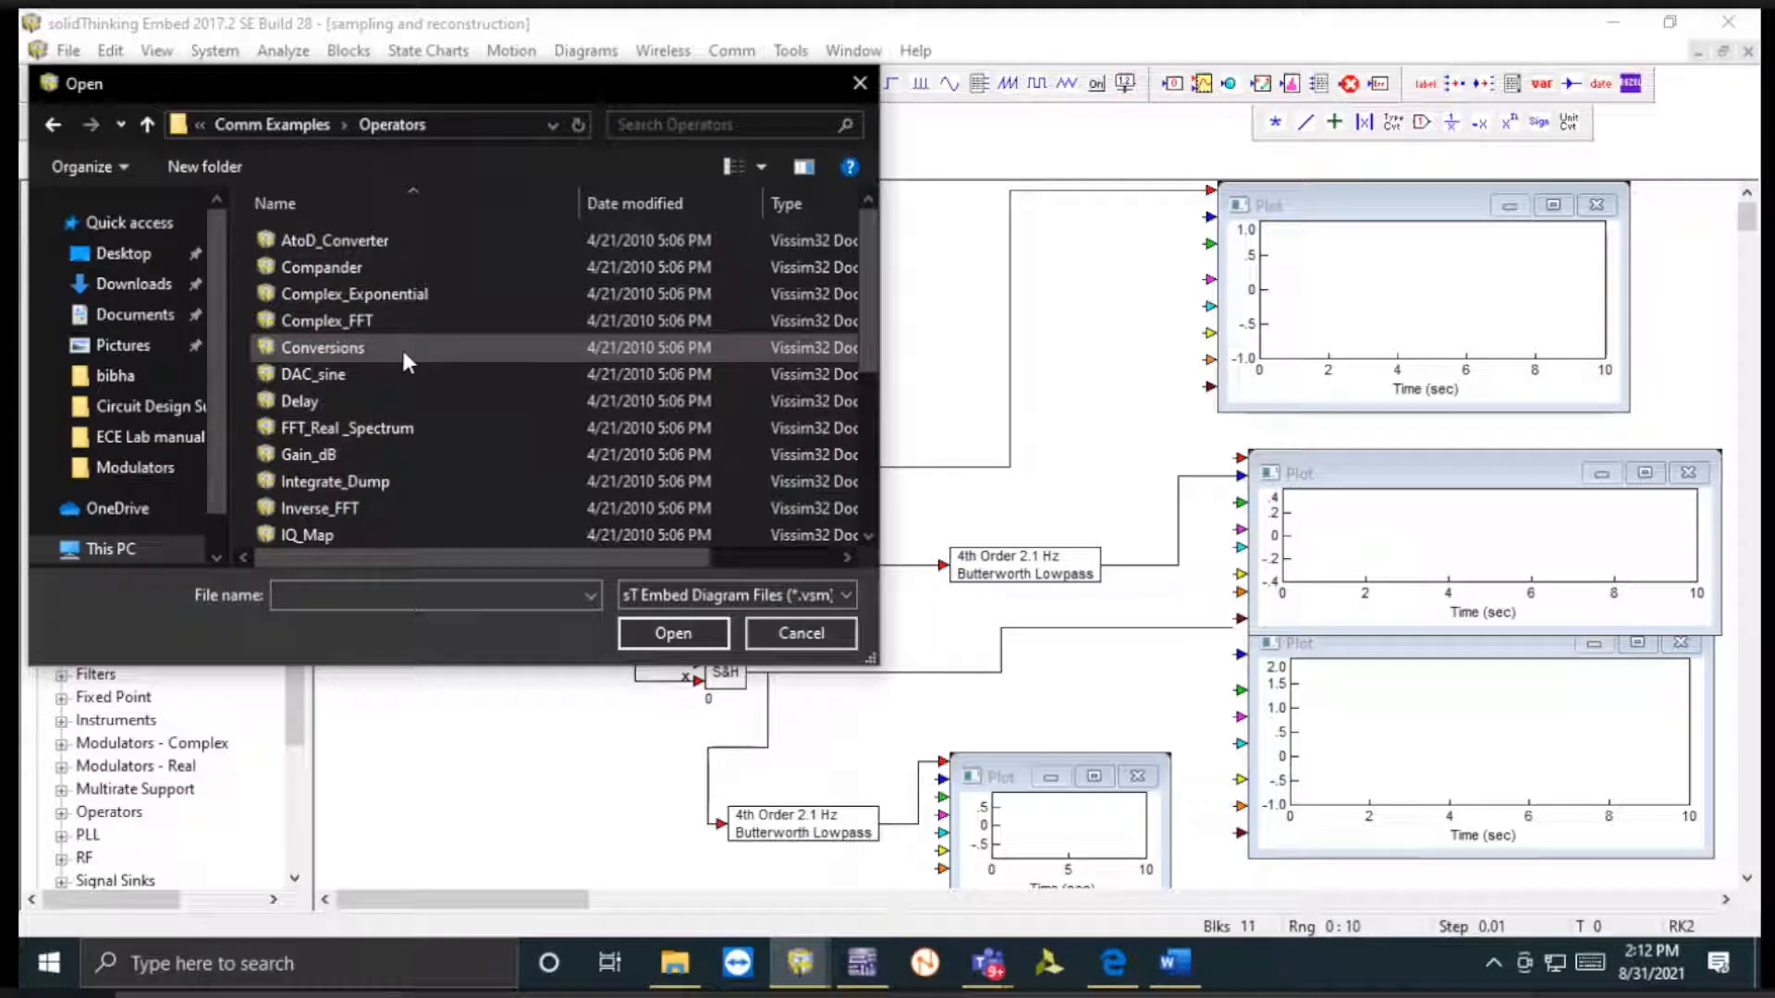
{"action": "scroll", "coordinate": [401, 346], "scroll_direction": "down", "scroll_amount": 3}
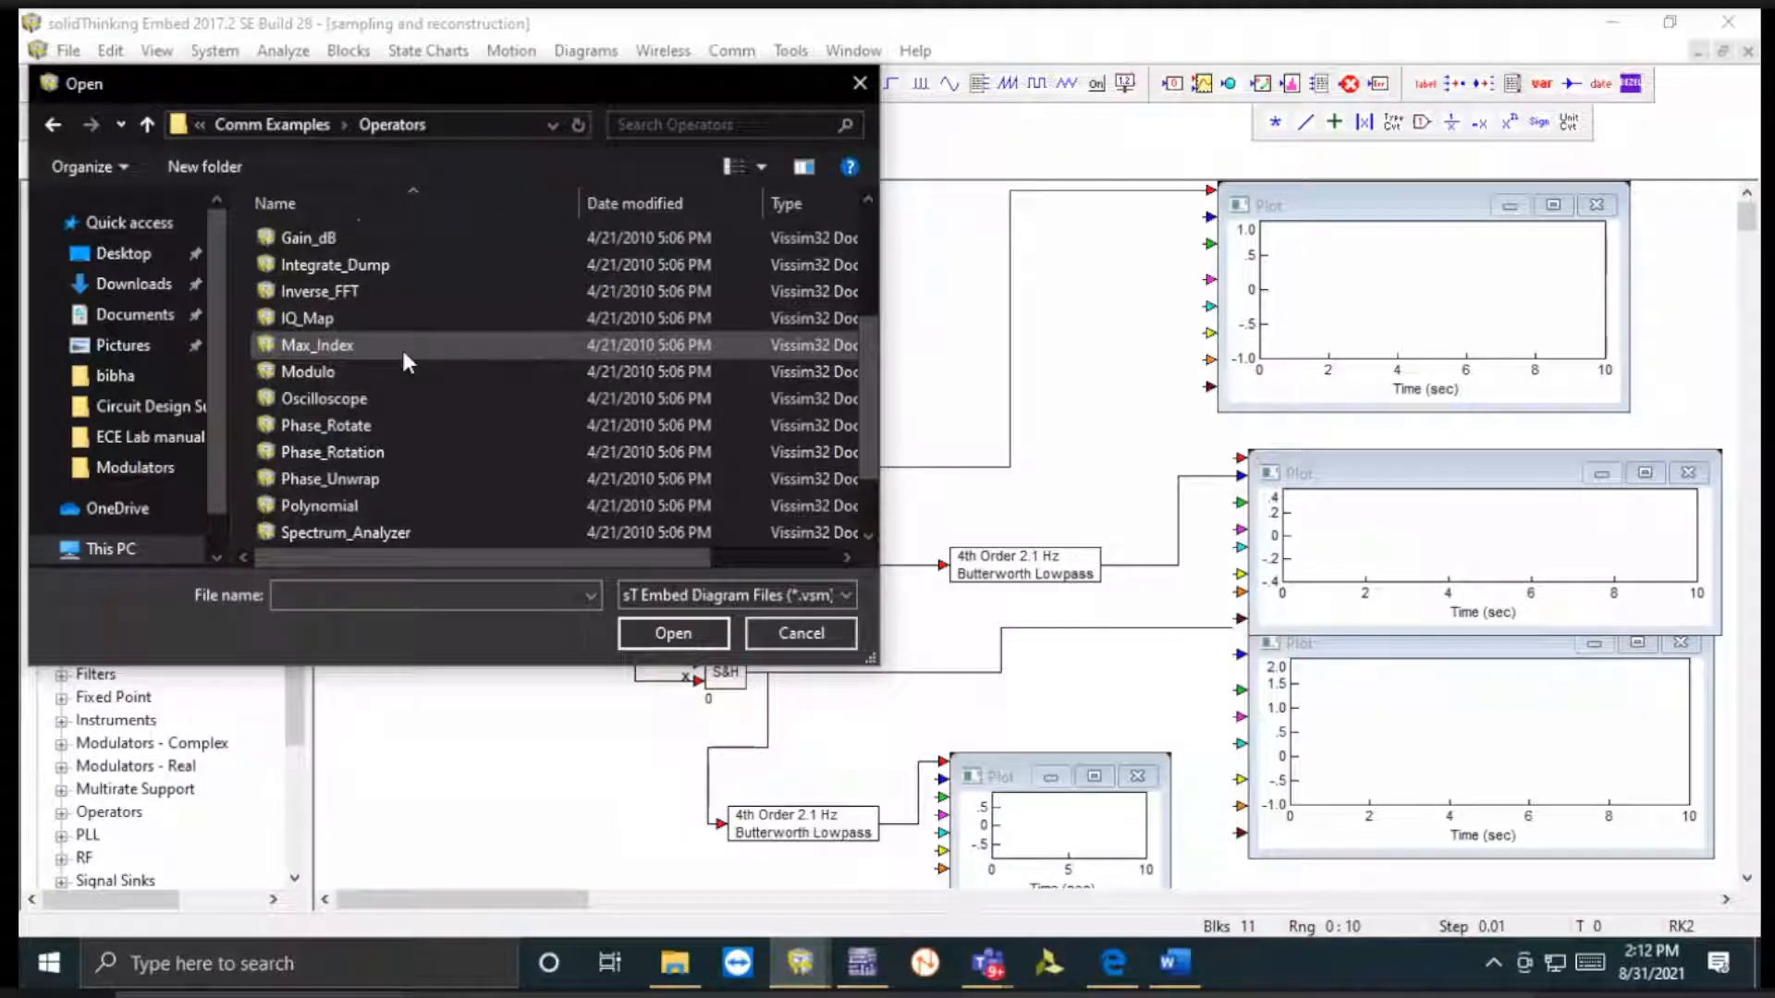
{"action": "scroll", "coordinate": [401, 346], "scroll_direction": "down", "scroll_amount": 1}
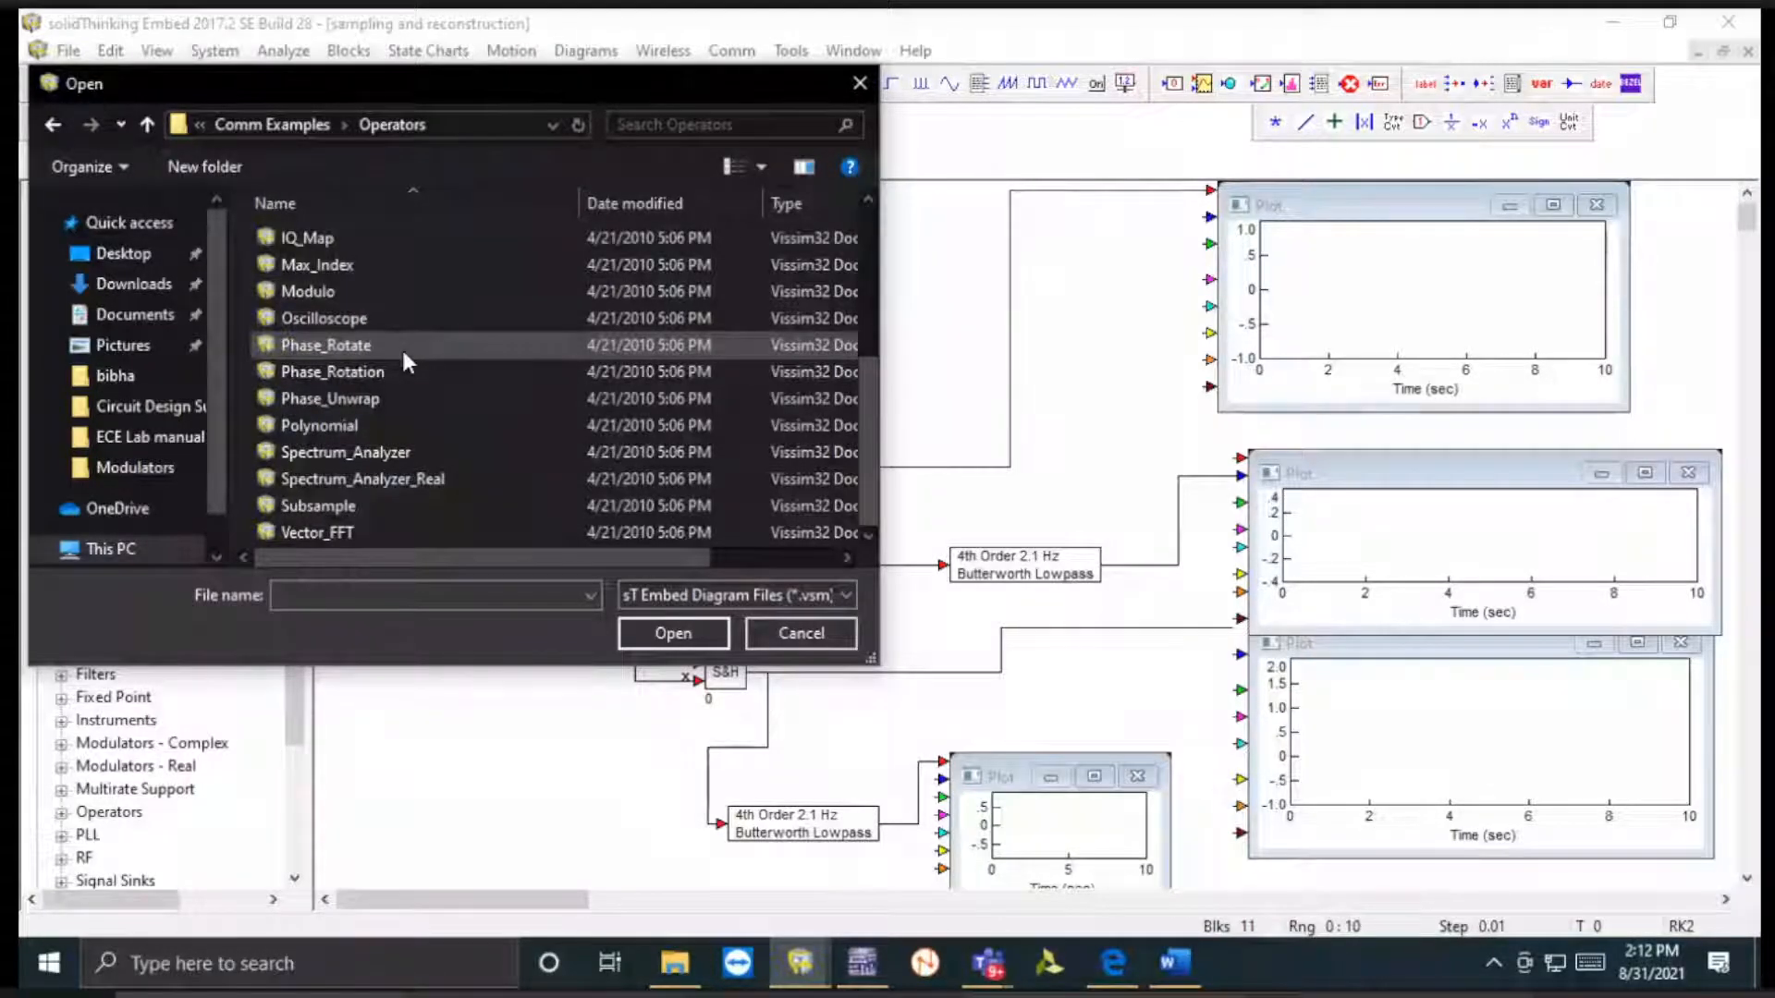
- Try to open a diagram named "sampling" from the Operators folder and dismiss the resulting message
{"action": "left_click", "coordinate": [286, 588]}
{"action": "type", "text": "sam"}
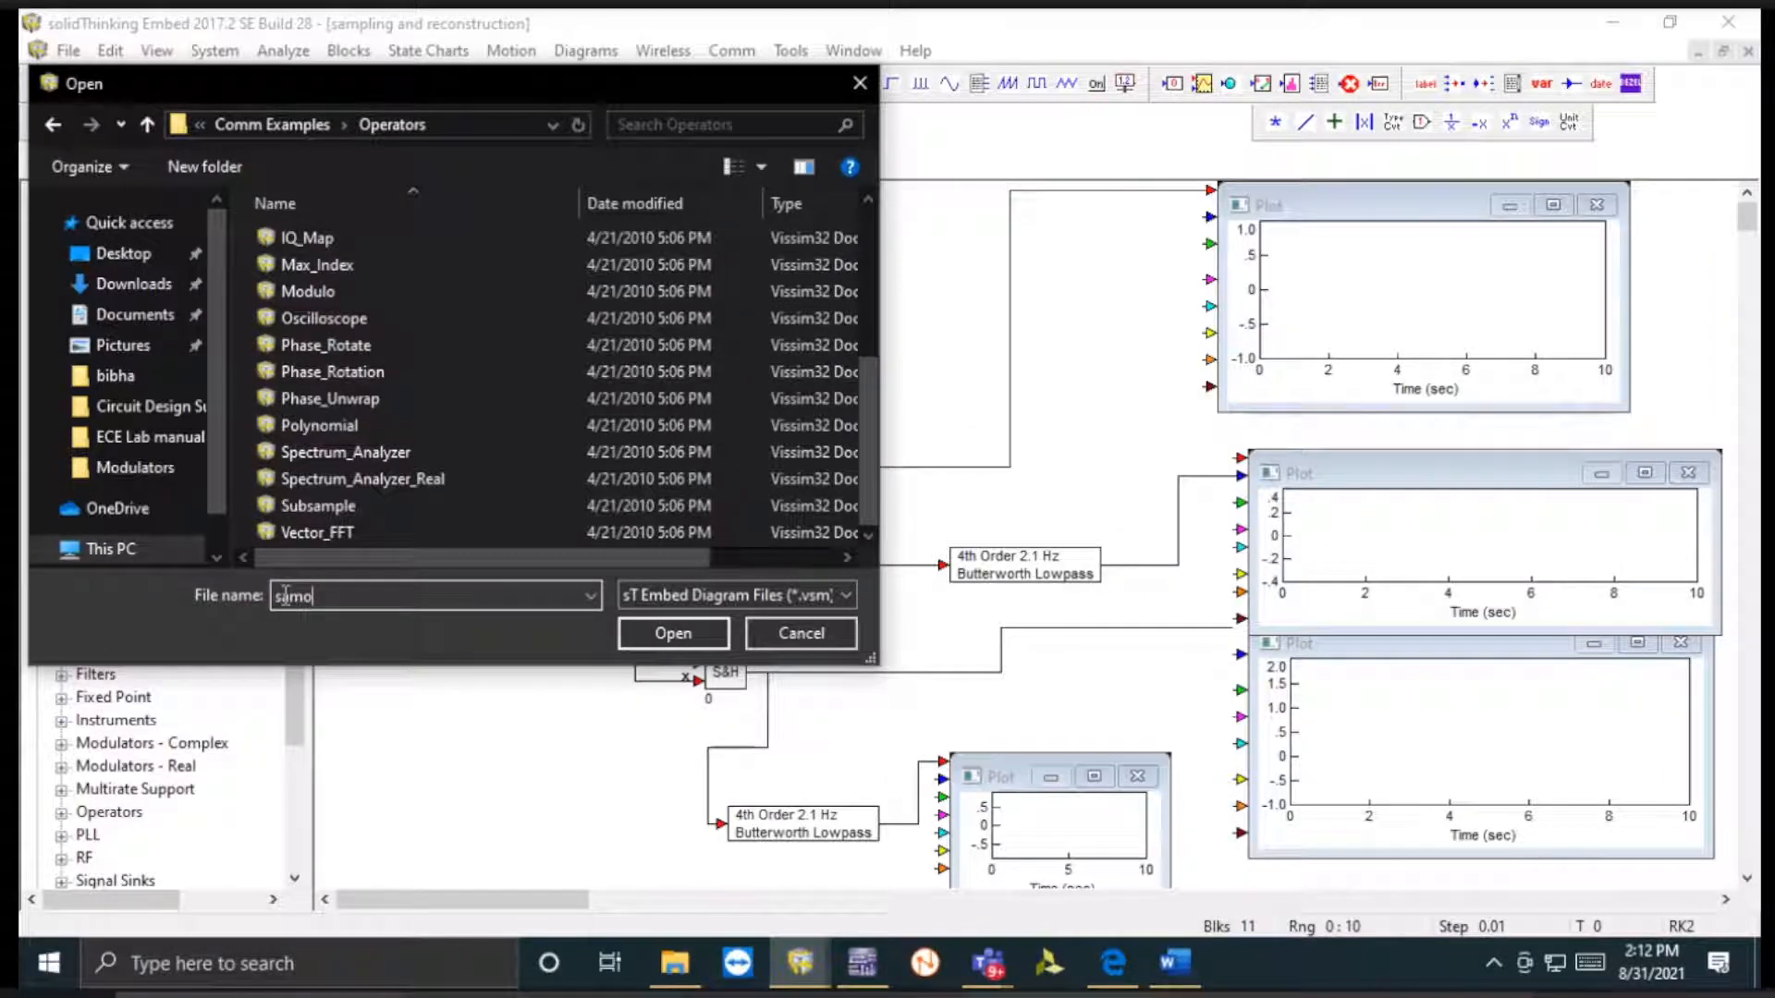
{"action": "type", "text": "pl"}
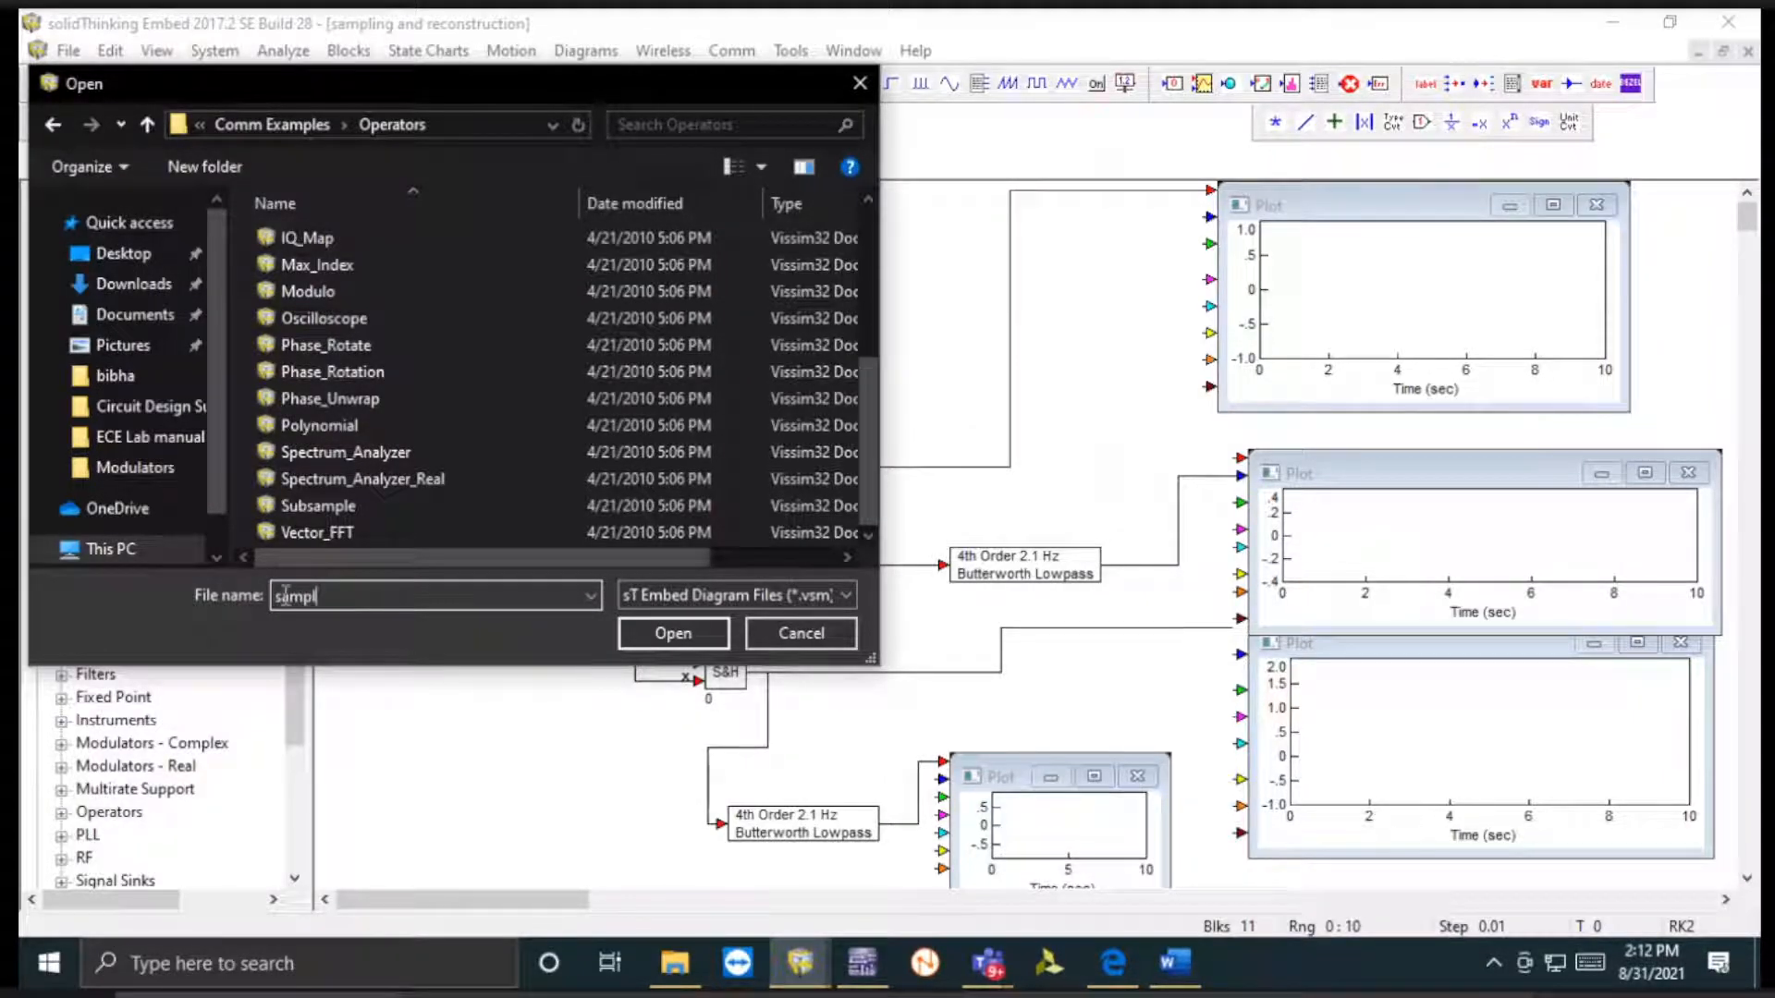
{"action": "type", "text": "ing"}
{"action": "key", "text": "Return"}
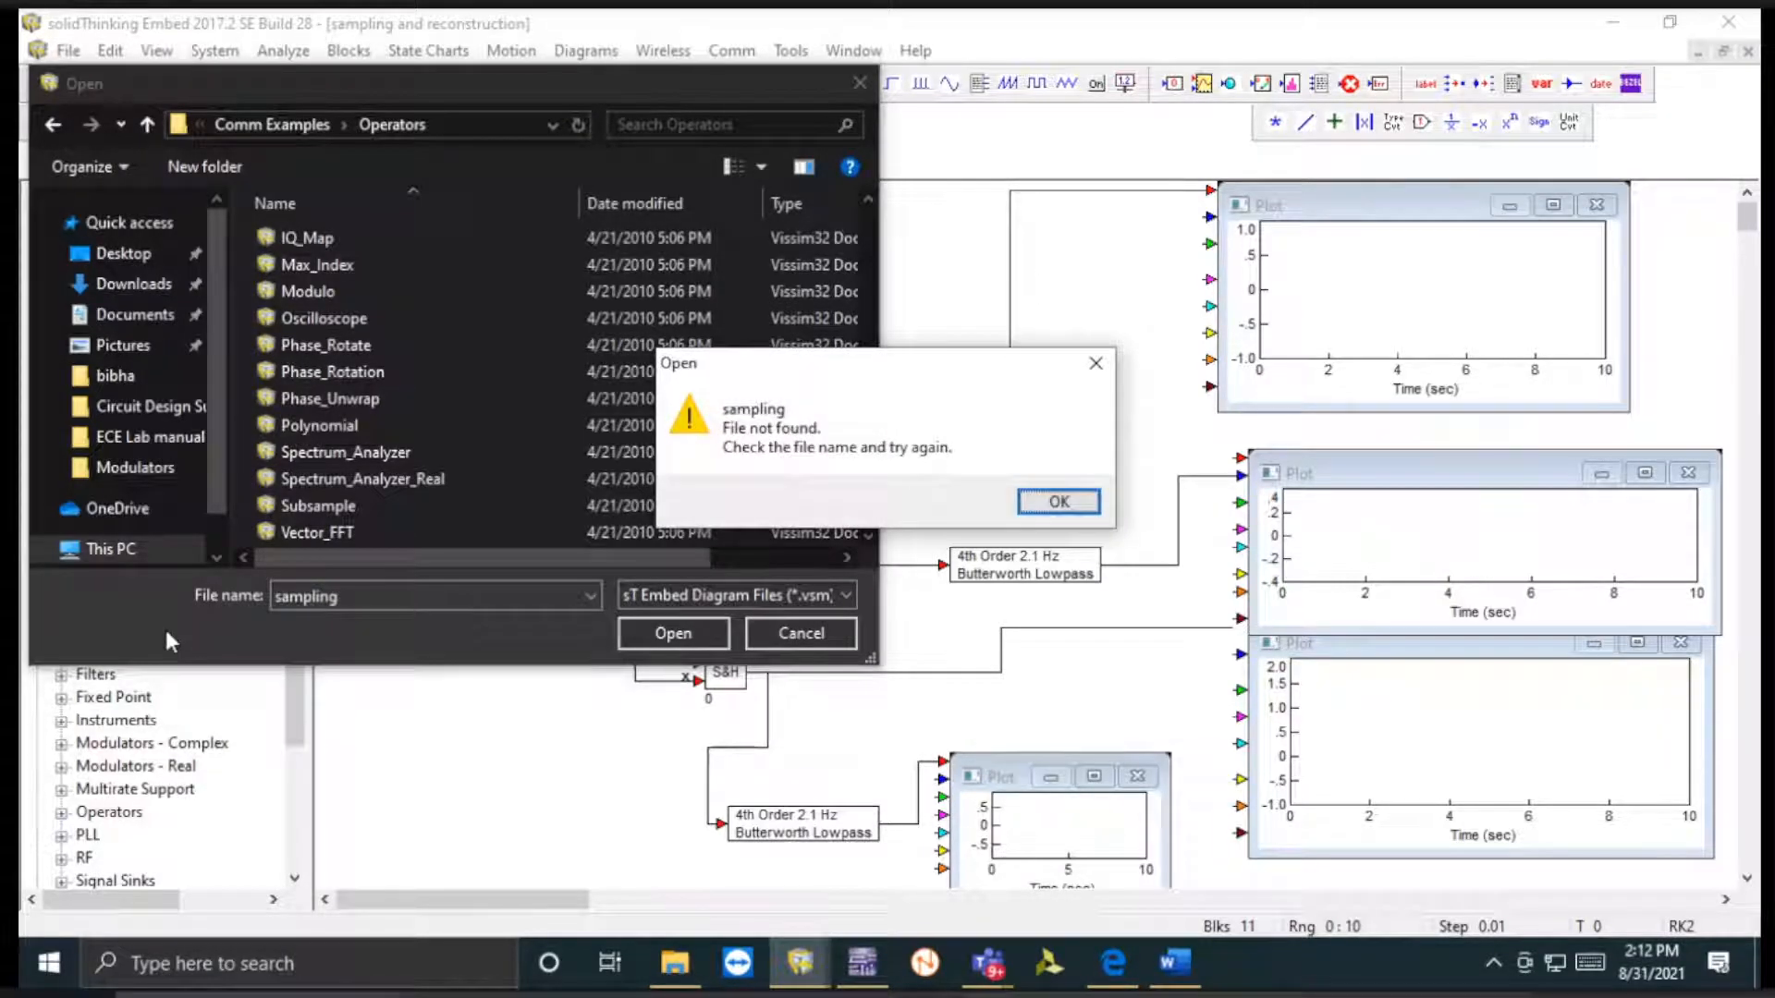
{"action": "left_click", "coordinate": [1058, 502]}
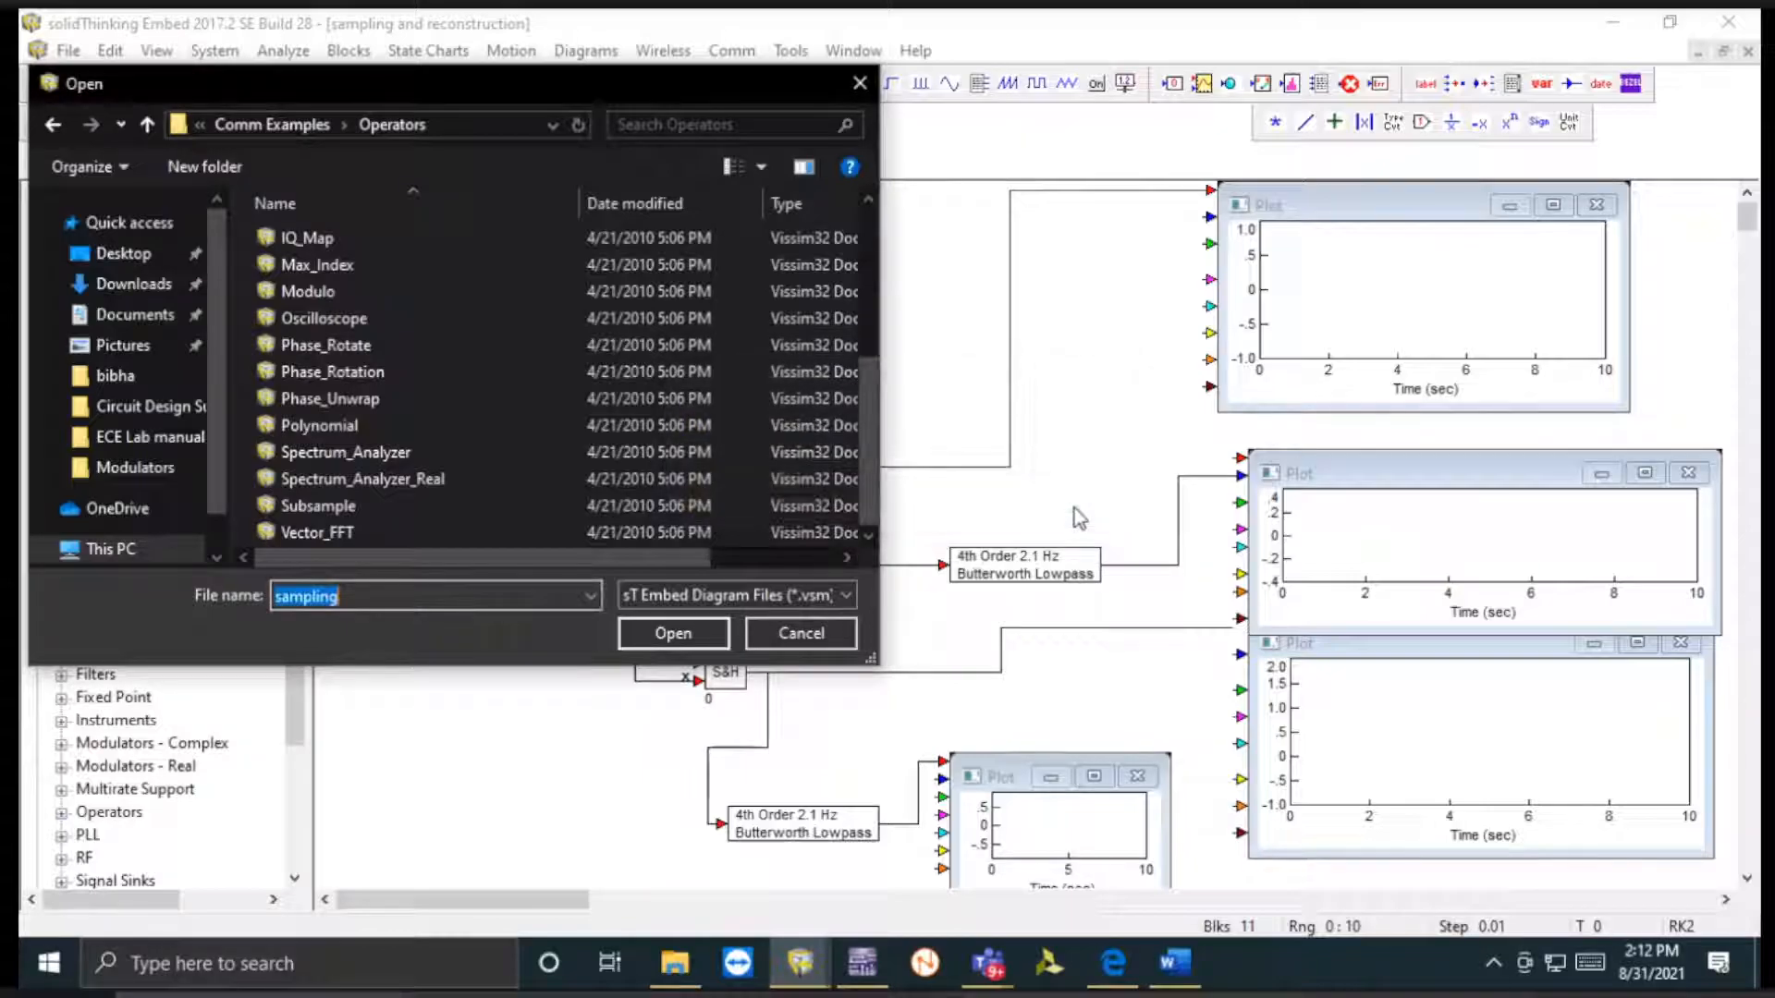
- Look through the remaining Comm Examples folders for a sampling diagram, then close the file selection without opening anything
{"action": "left_click", "coordinate": [144, 124]}
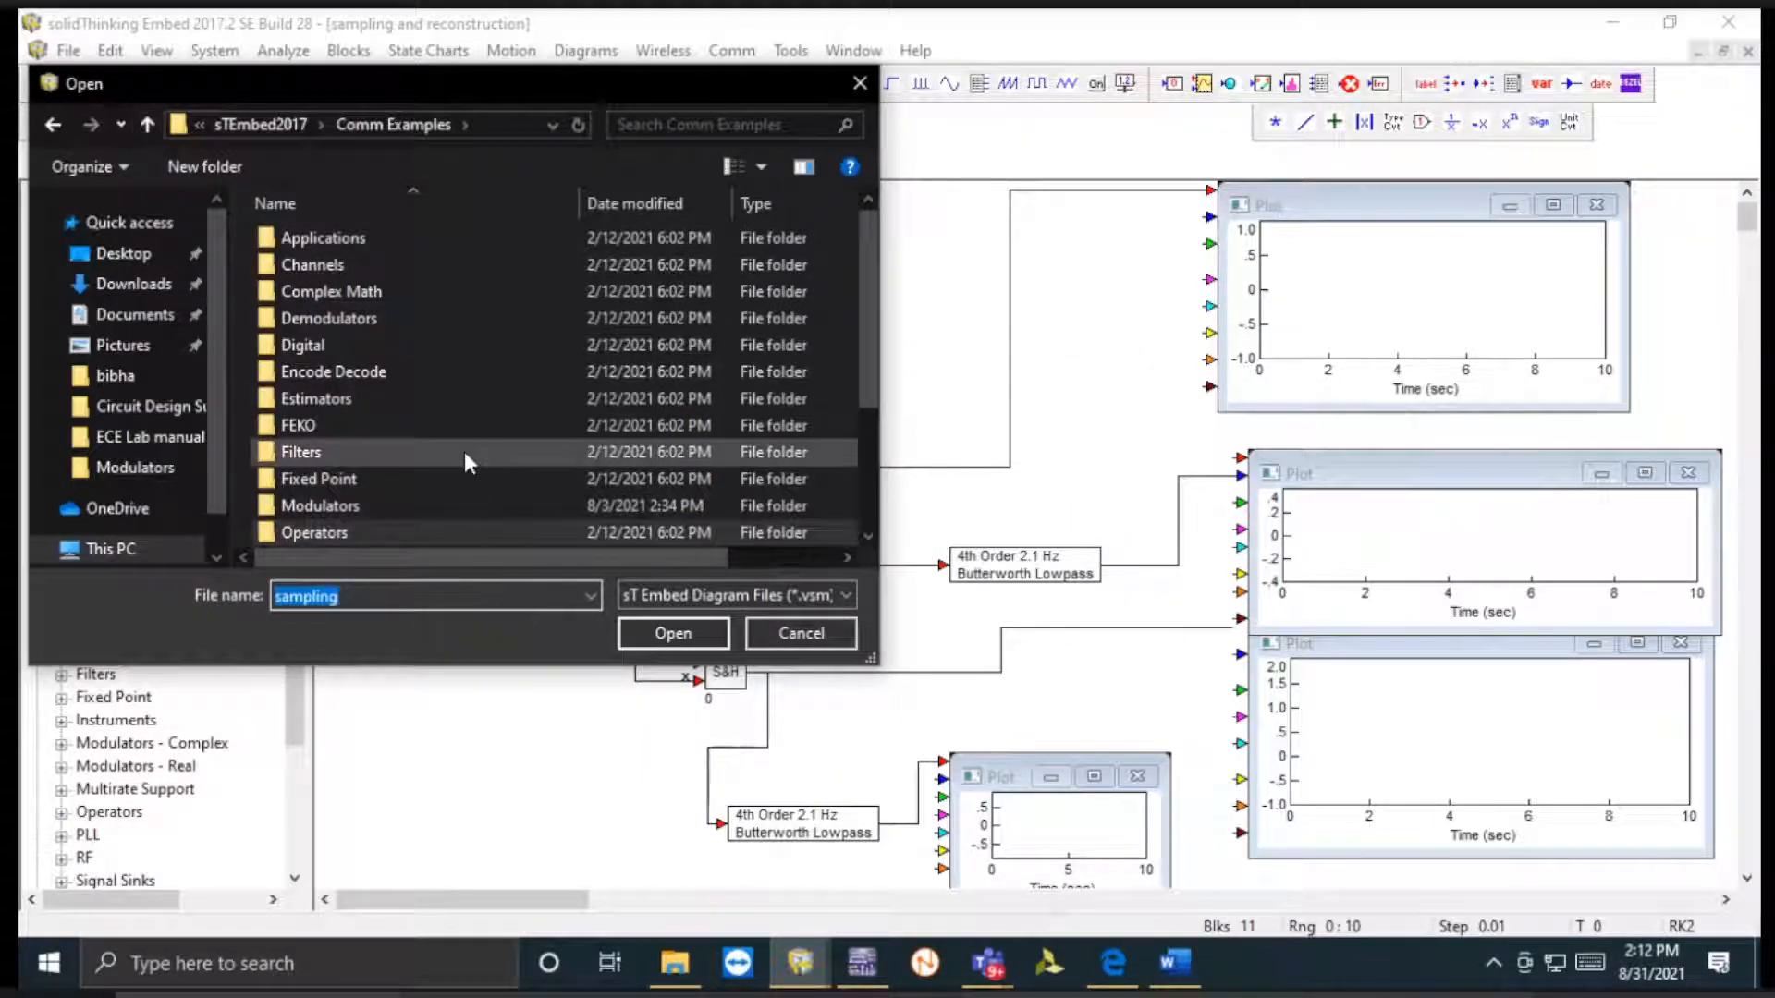
{"action": "scroll", "coordinate": [464, 451], "scroll_direction": "down", "scroll_amount": 3}
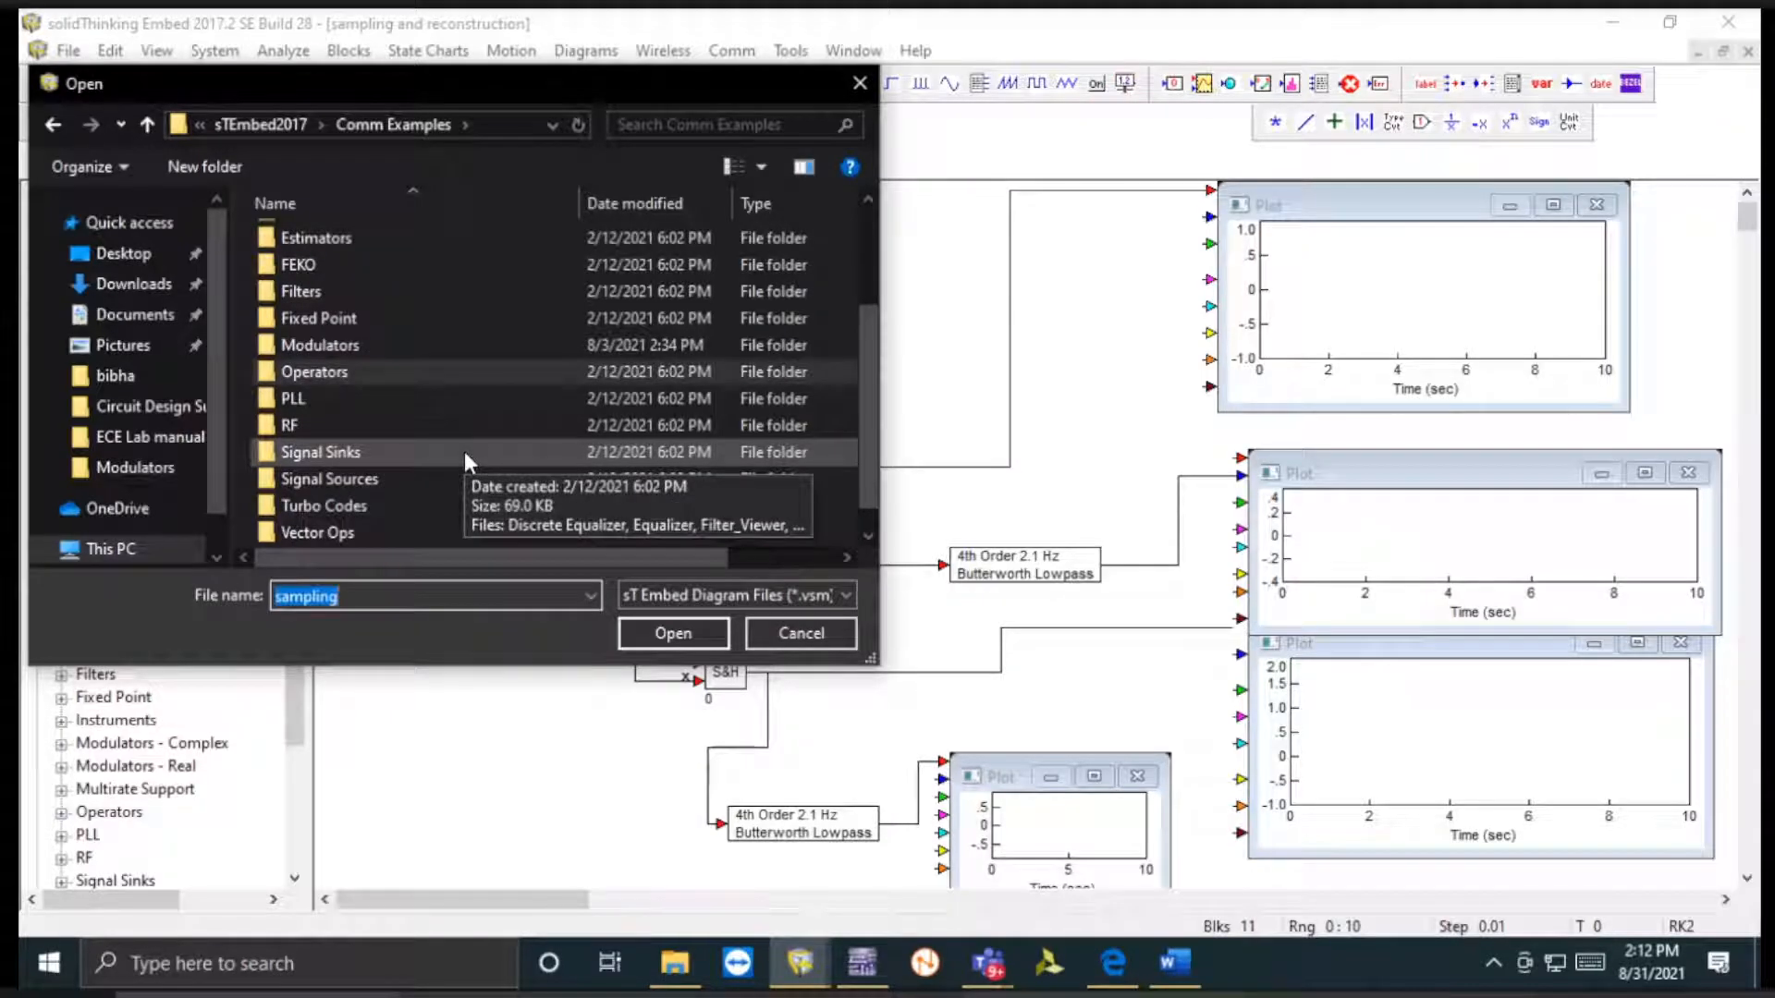
{"action": "scroll", "coordinate": [464, 451], "scroll_direction": "down", "scroll_amount": 1}
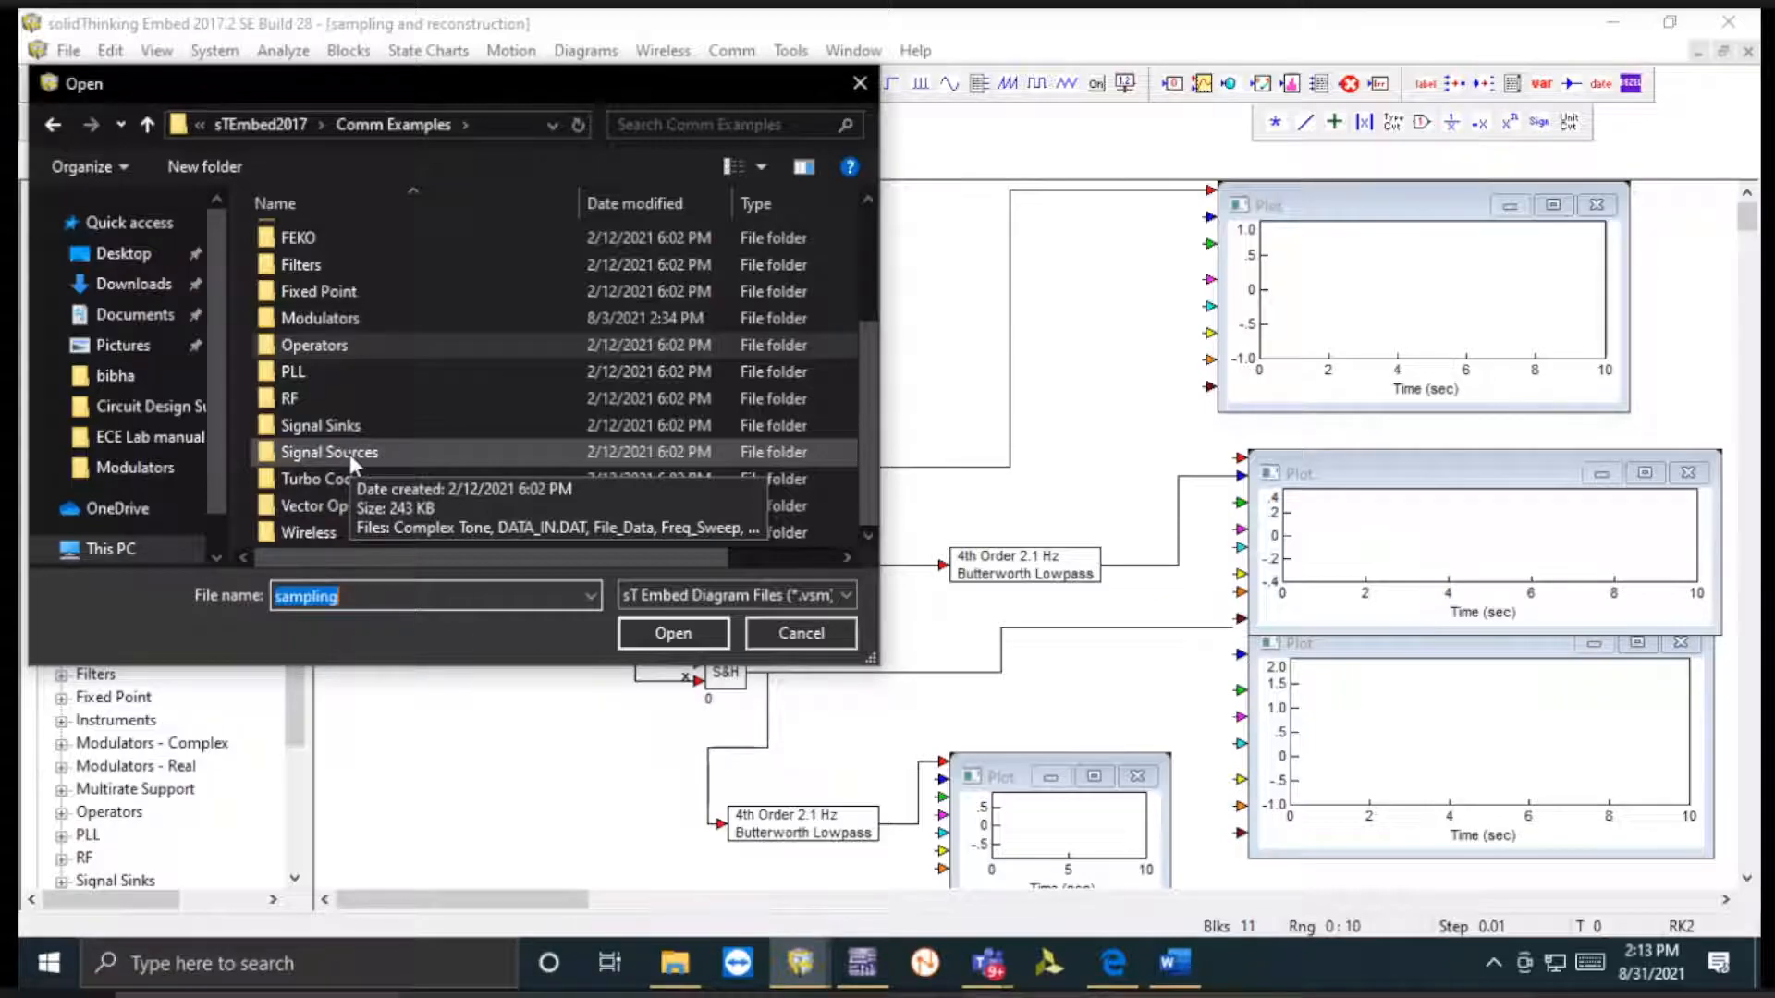
{"action": "left_click", "coordinate": [858, 85]}
- Switch to the signal sampling and reconstruction document in Word and examine the time domain block diagram for sampling and reconstruction
{"action": "left_click", "coordinate": [1174, 962]}
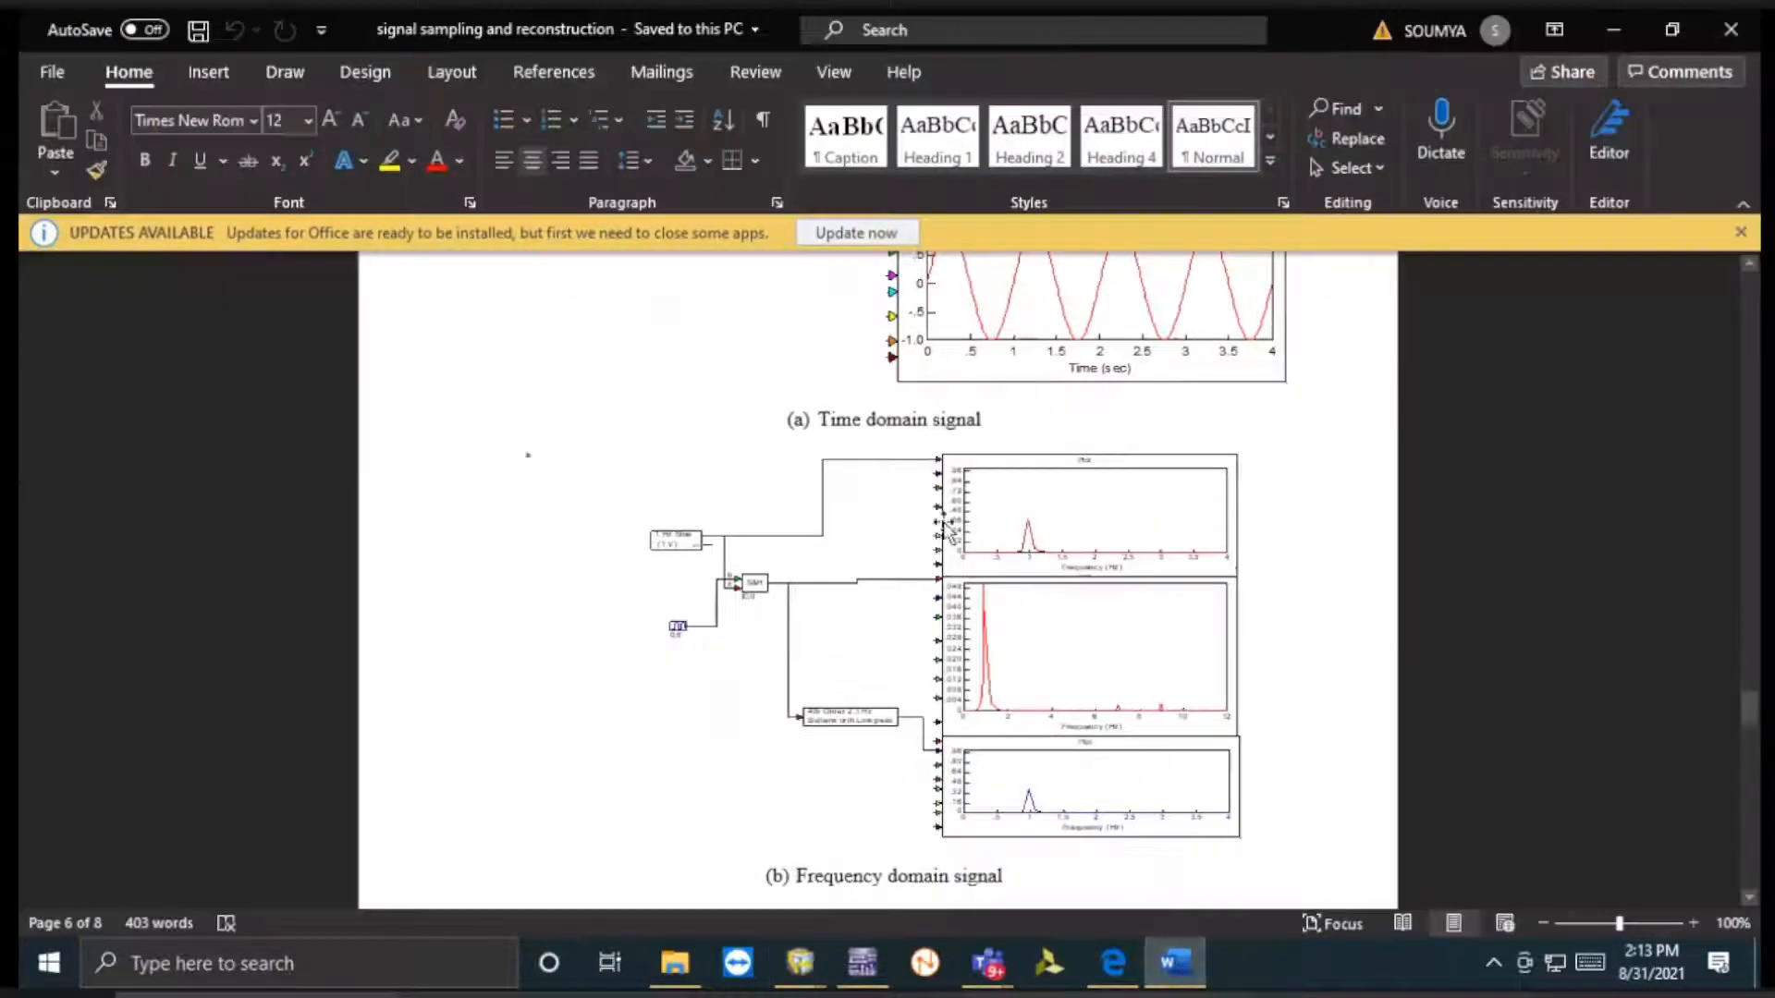
{"action": "scroll", "coordinate": [1080, 565], "scroll_direction": "up", "scroll_amount": 15}
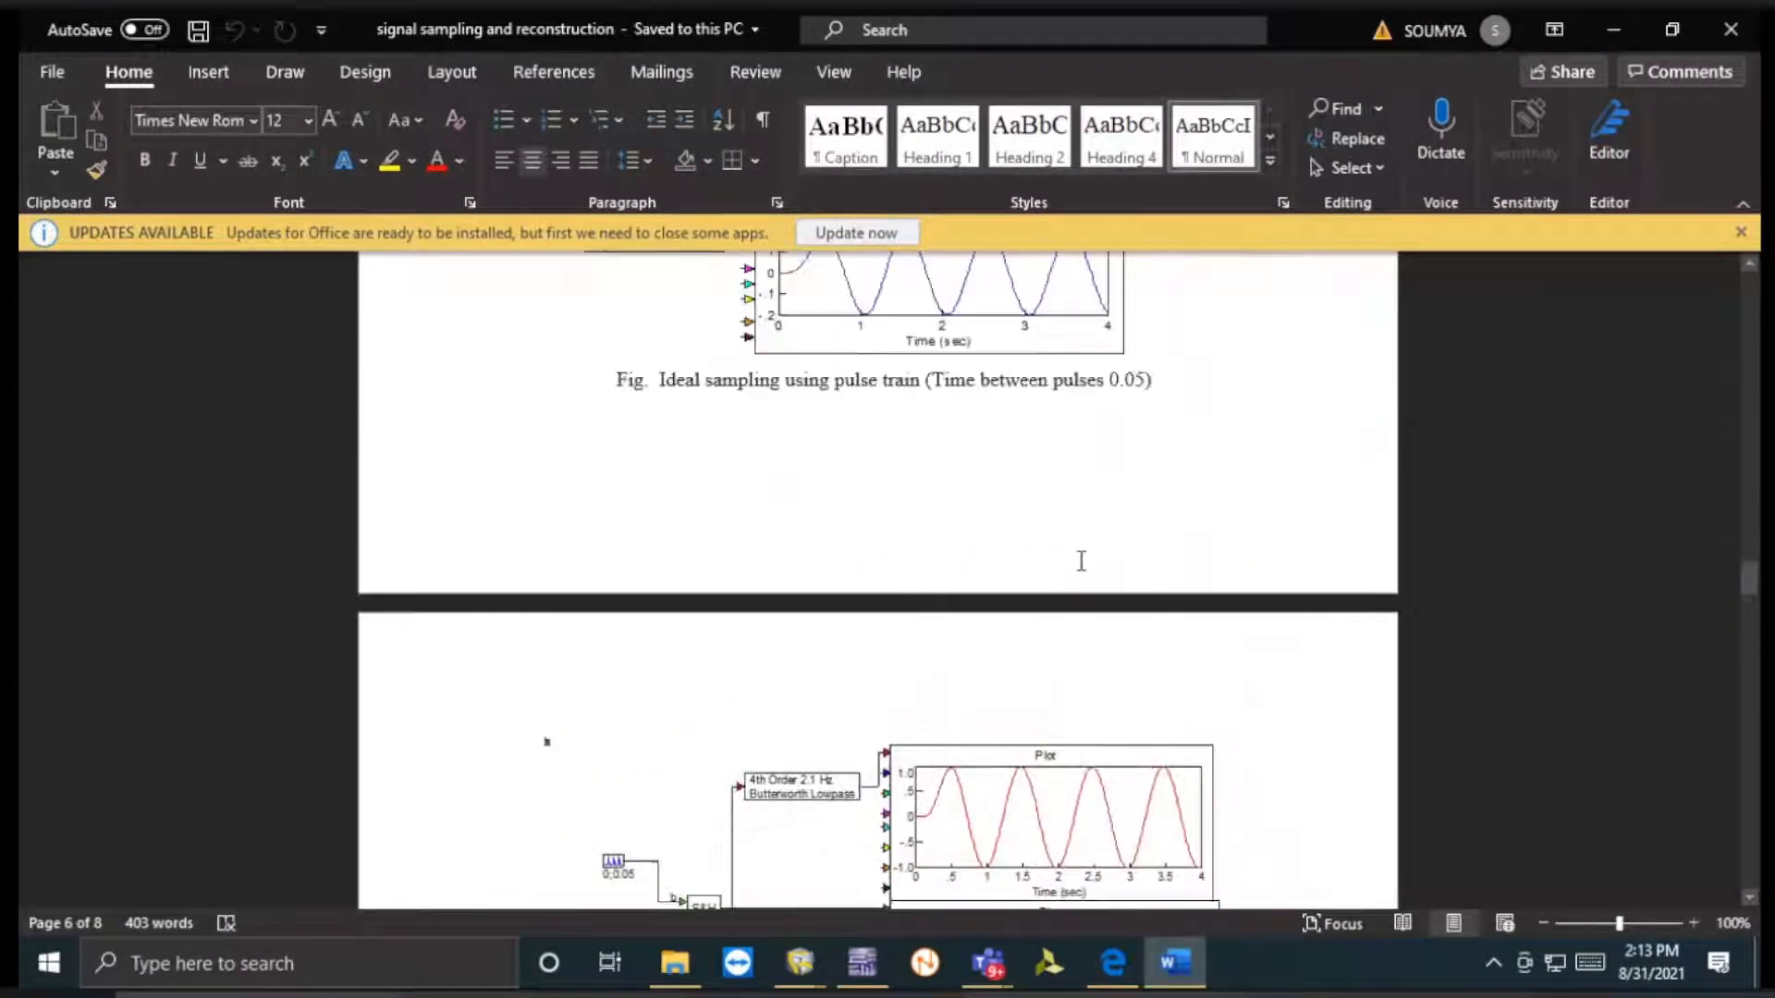
{"action": "left_click_drag", "start_coordinate": [1750, 575], "coordinate": [1750, 258]}
{"action": "scroll", "coordinate": [1334, 509], "scroll_direction": "down", "scroll_amount": 4}
{"action": "scroll", "coordinate": [1334, 508], "scroll_direction": "down", "scroll_amount": 15}
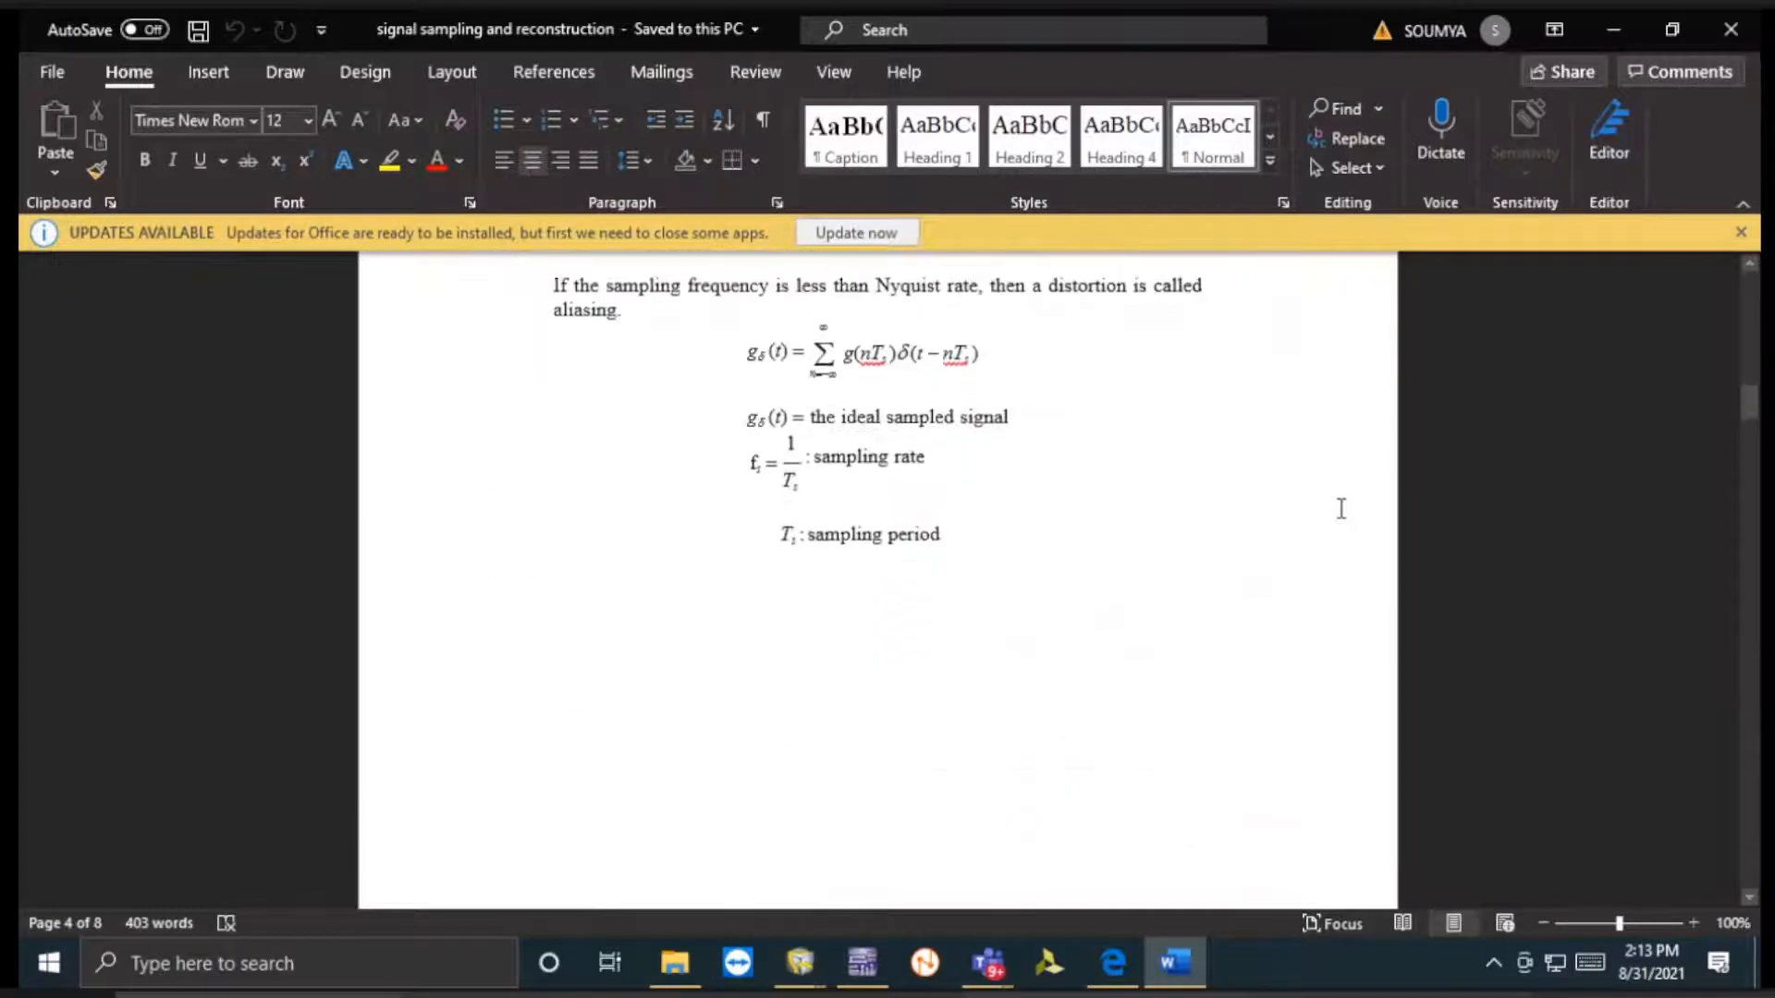
{"action": "scroll", "coordinate": [1371, 533], "scroll_direction": "down", "scroll_amount": 17}
{"action": "scroll", "coordinate": [1387, 536], "scroll_direction": "up", "scroll_amount": 5}
{"action": "scroll", "coordinate": [1387, 536], "scroll_direction": "up", "scroll_amount": 1}
{"action": "left_click", "coordinate": [977, 575]}
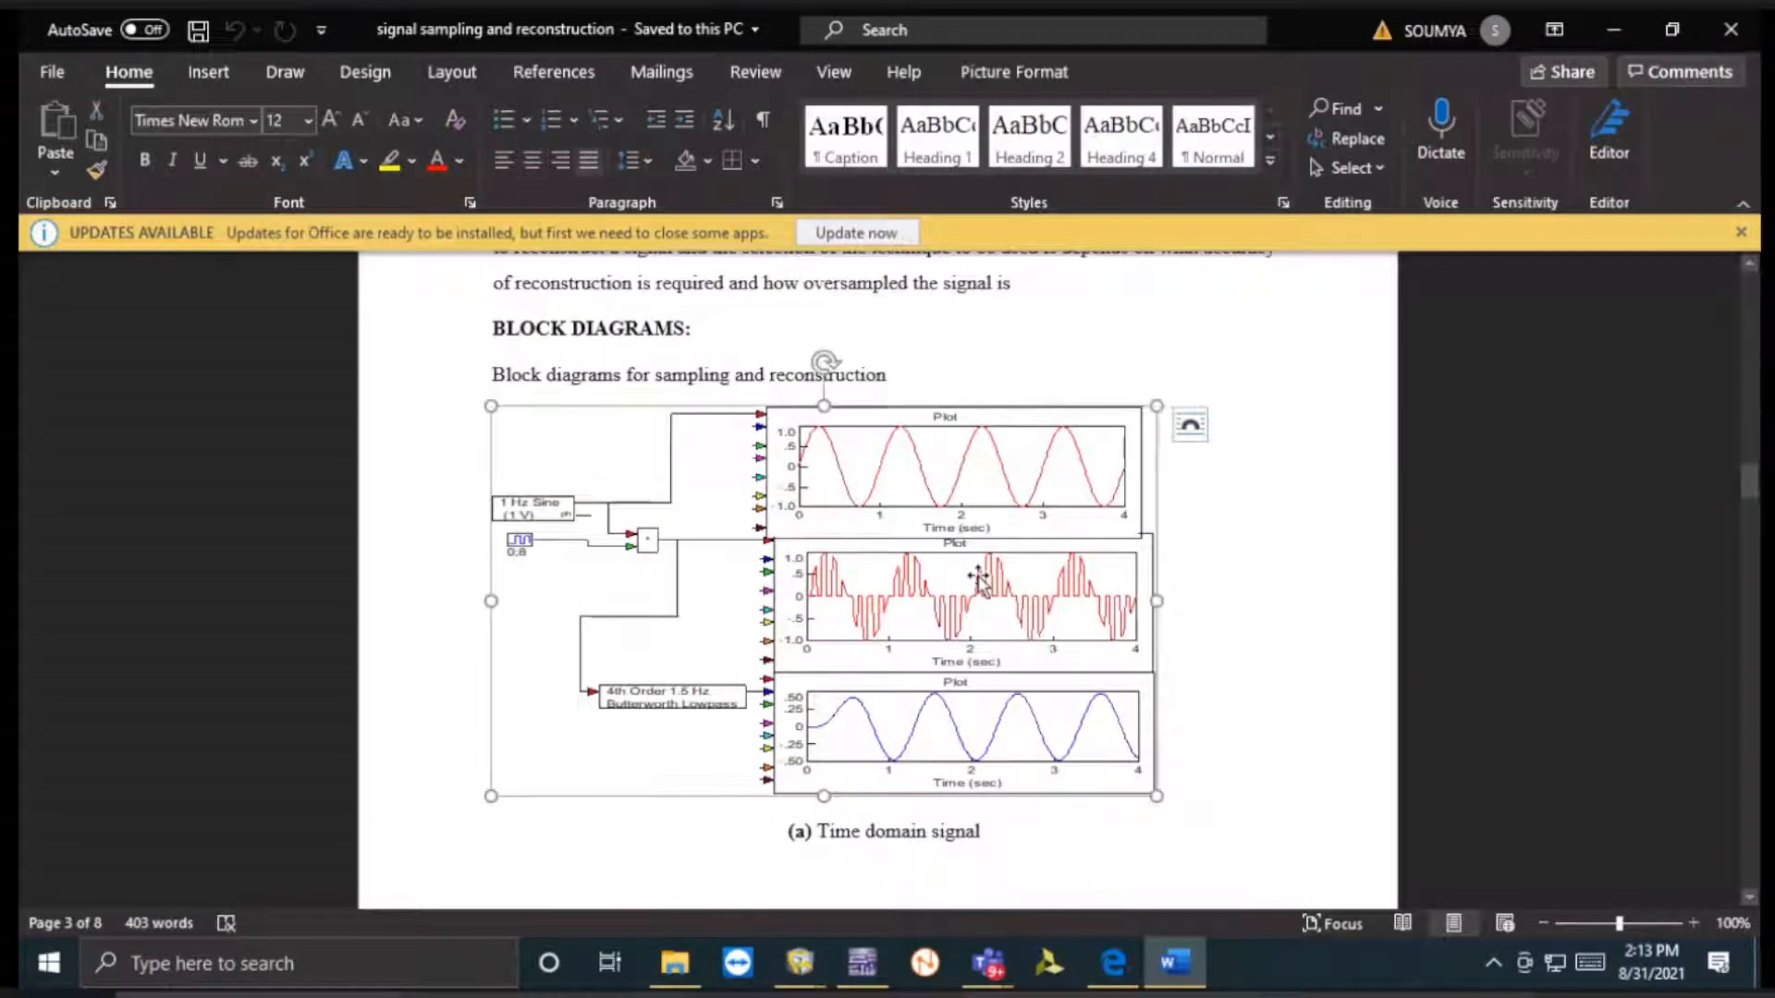
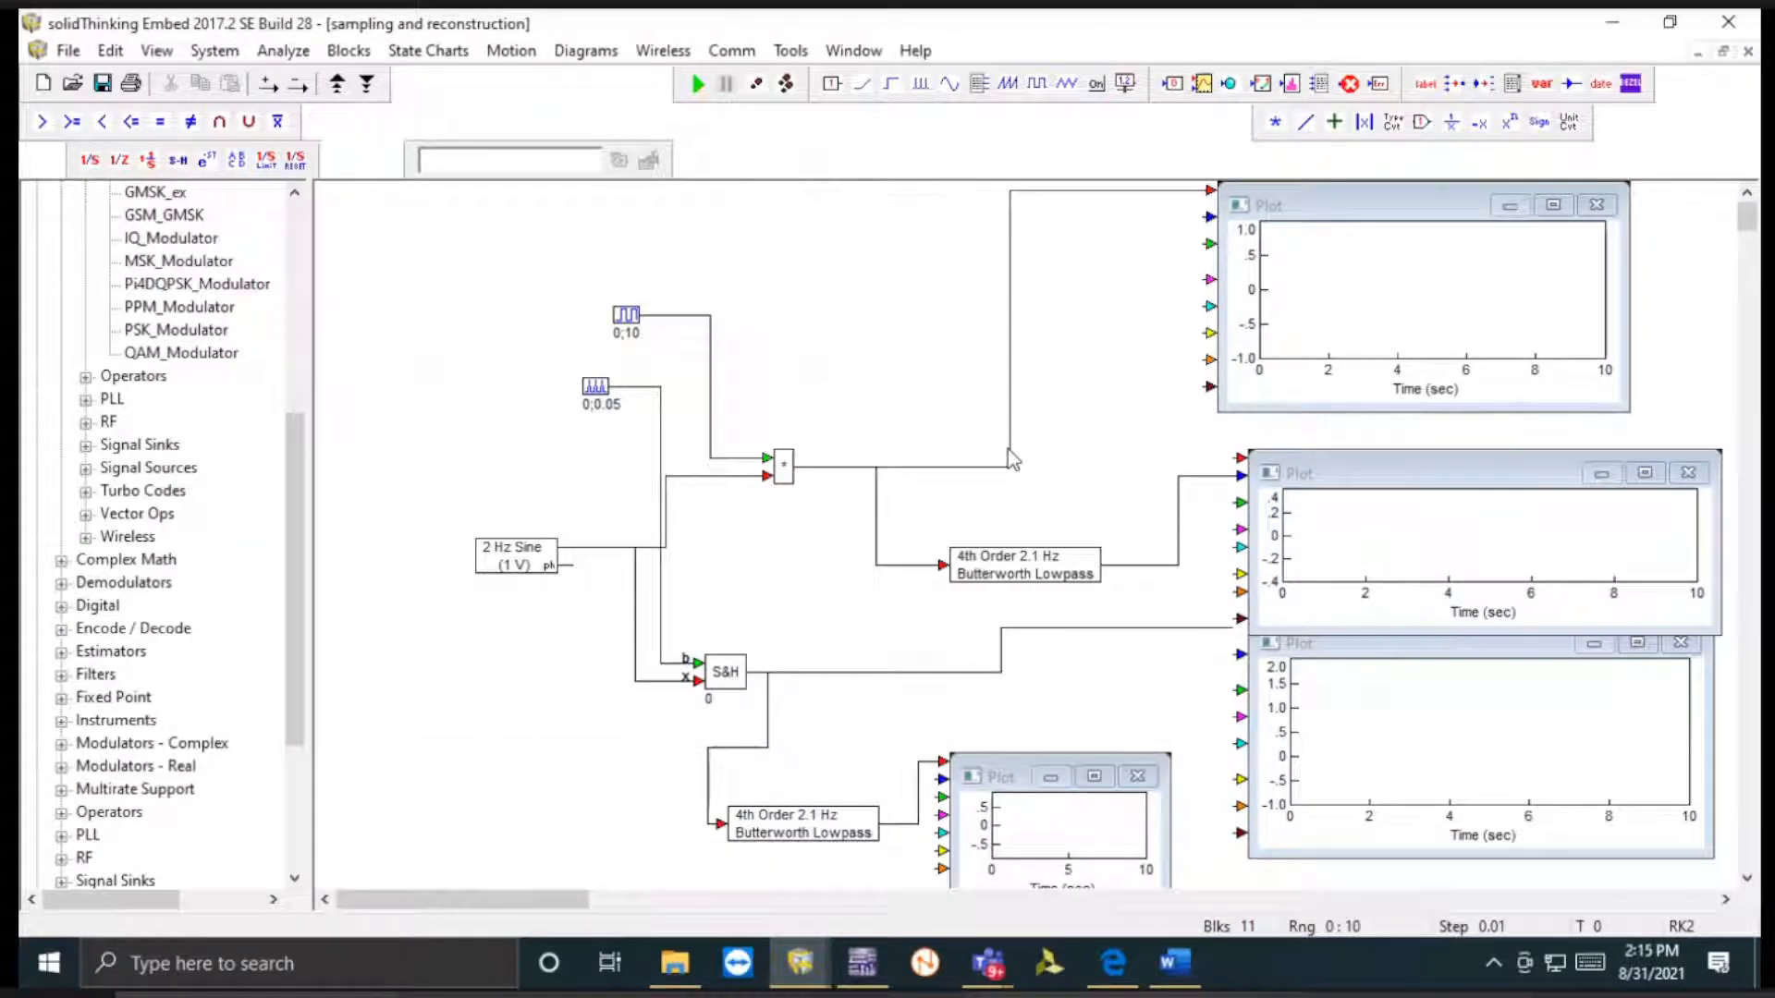
- Create a new blank diagram in solidThinking Embed
{"action": "key", "text": "ctrl+o"}
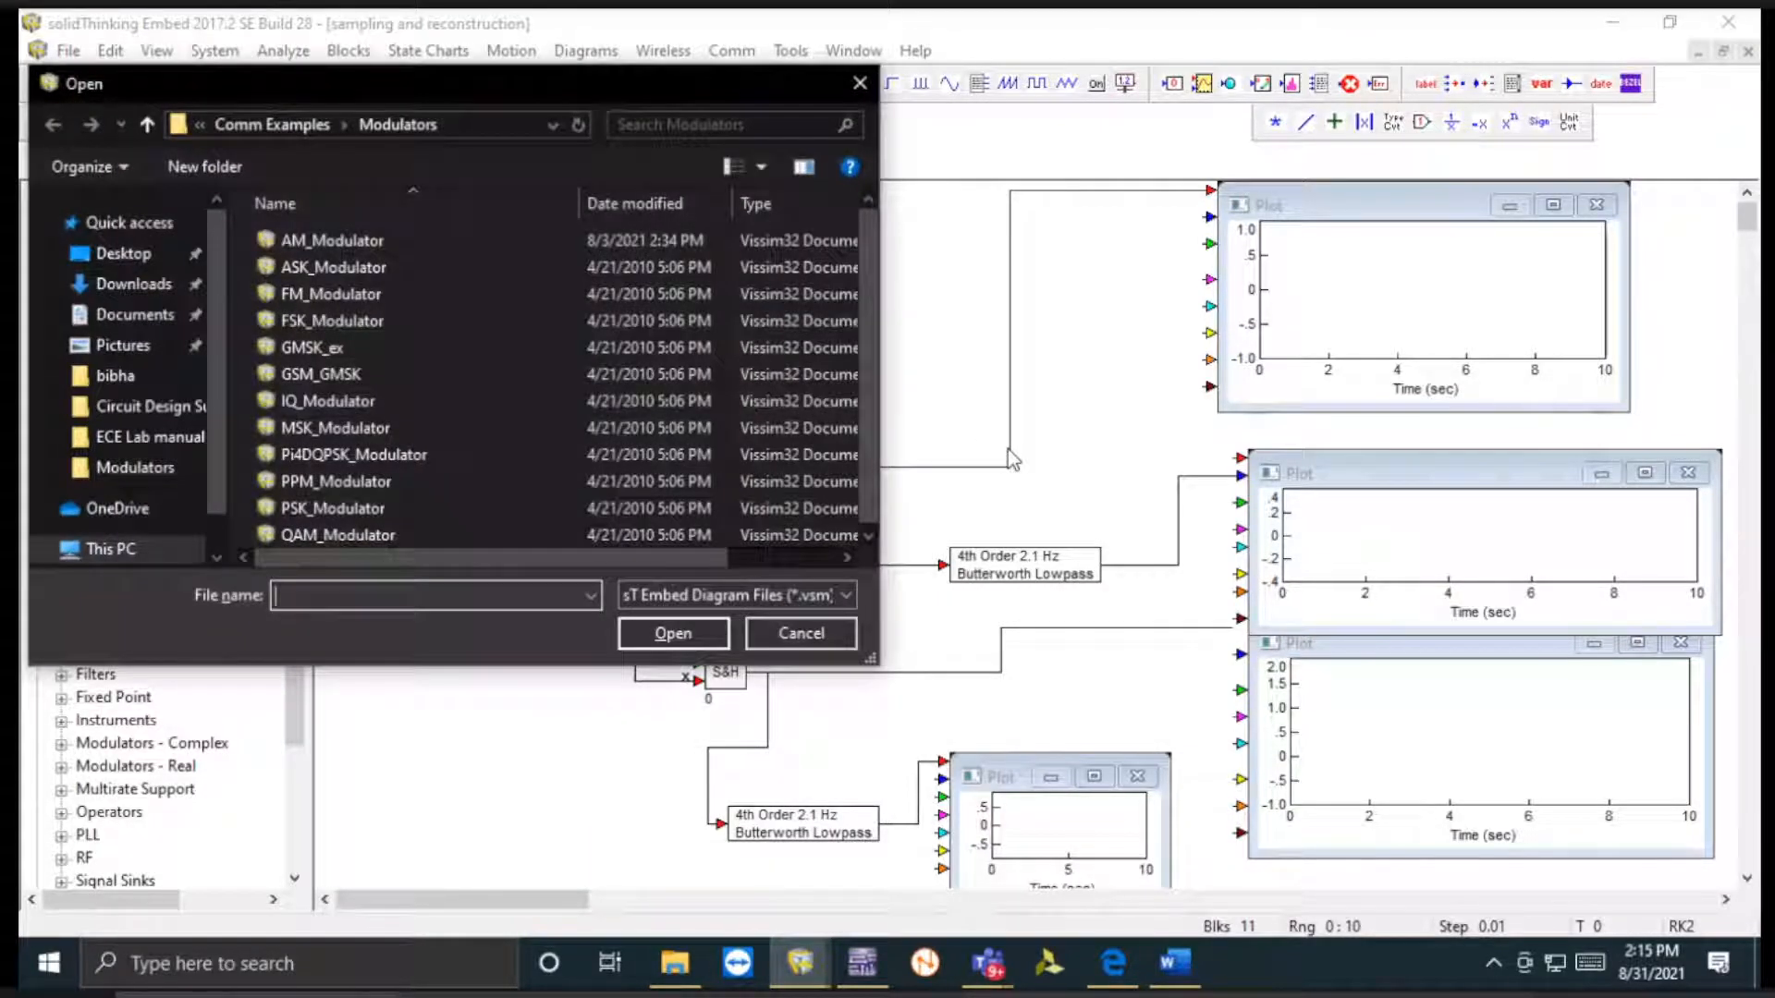
{"action": "key", "text": "Escape"}
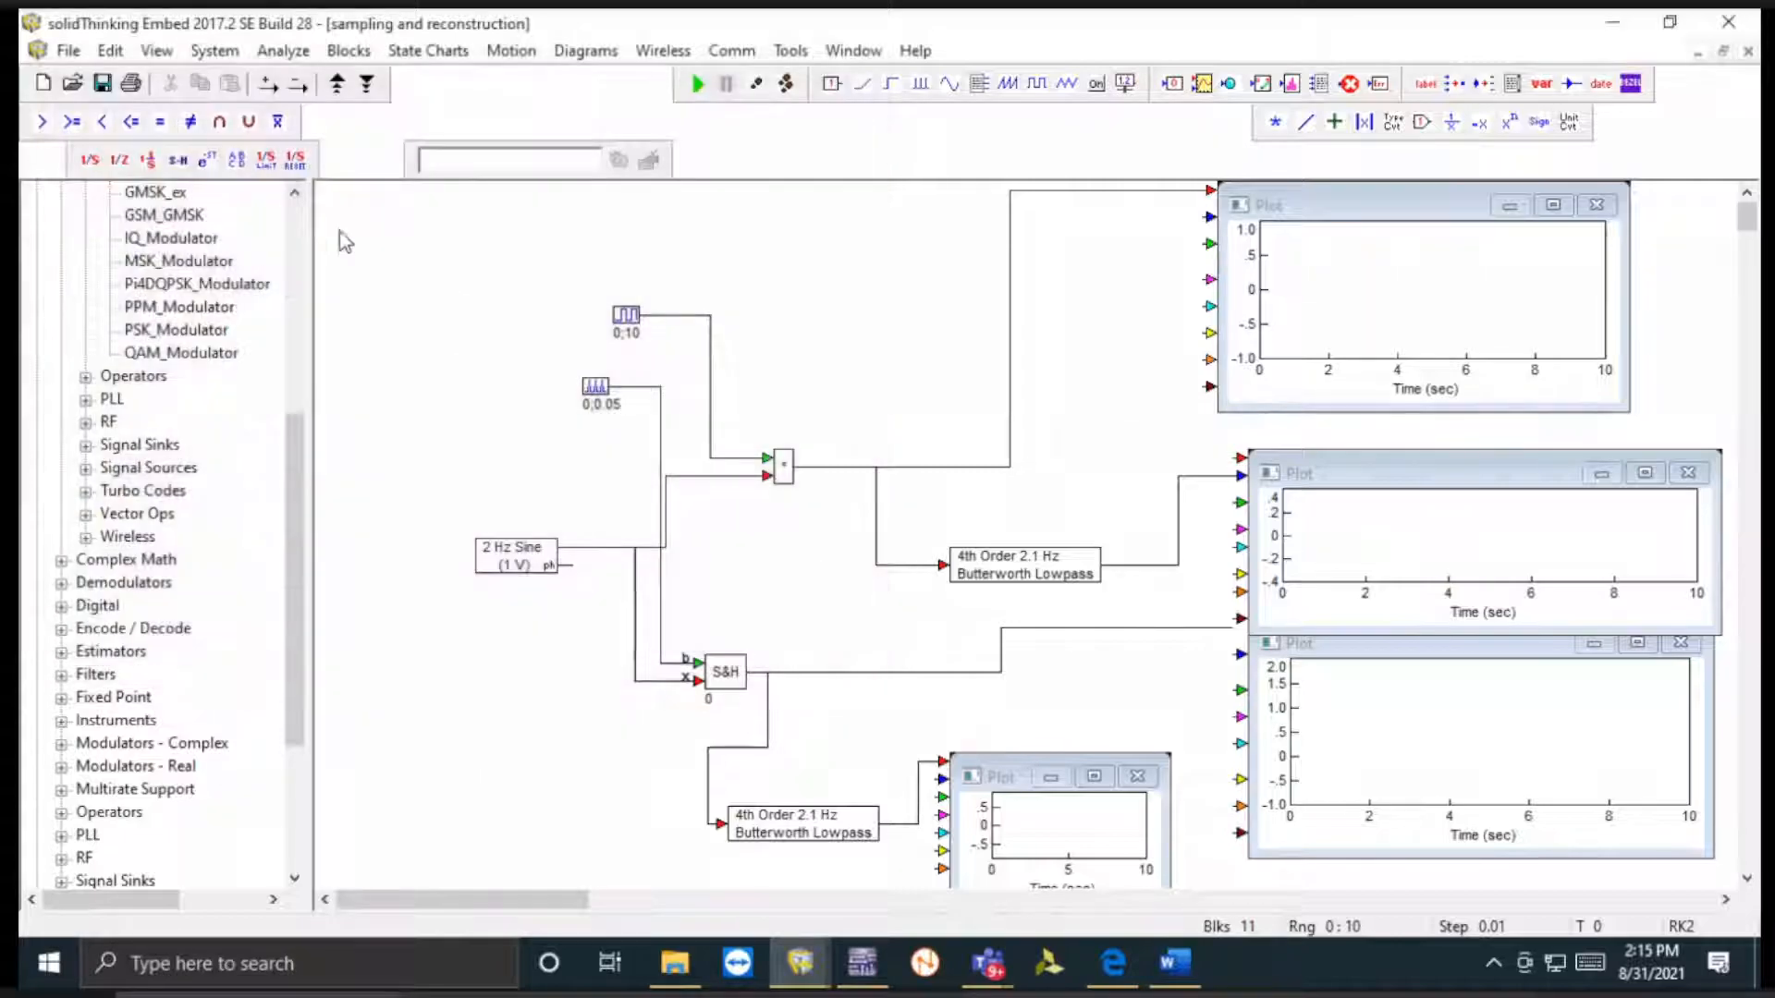
{"action": "left_click", "coordinate": [68, 50]}
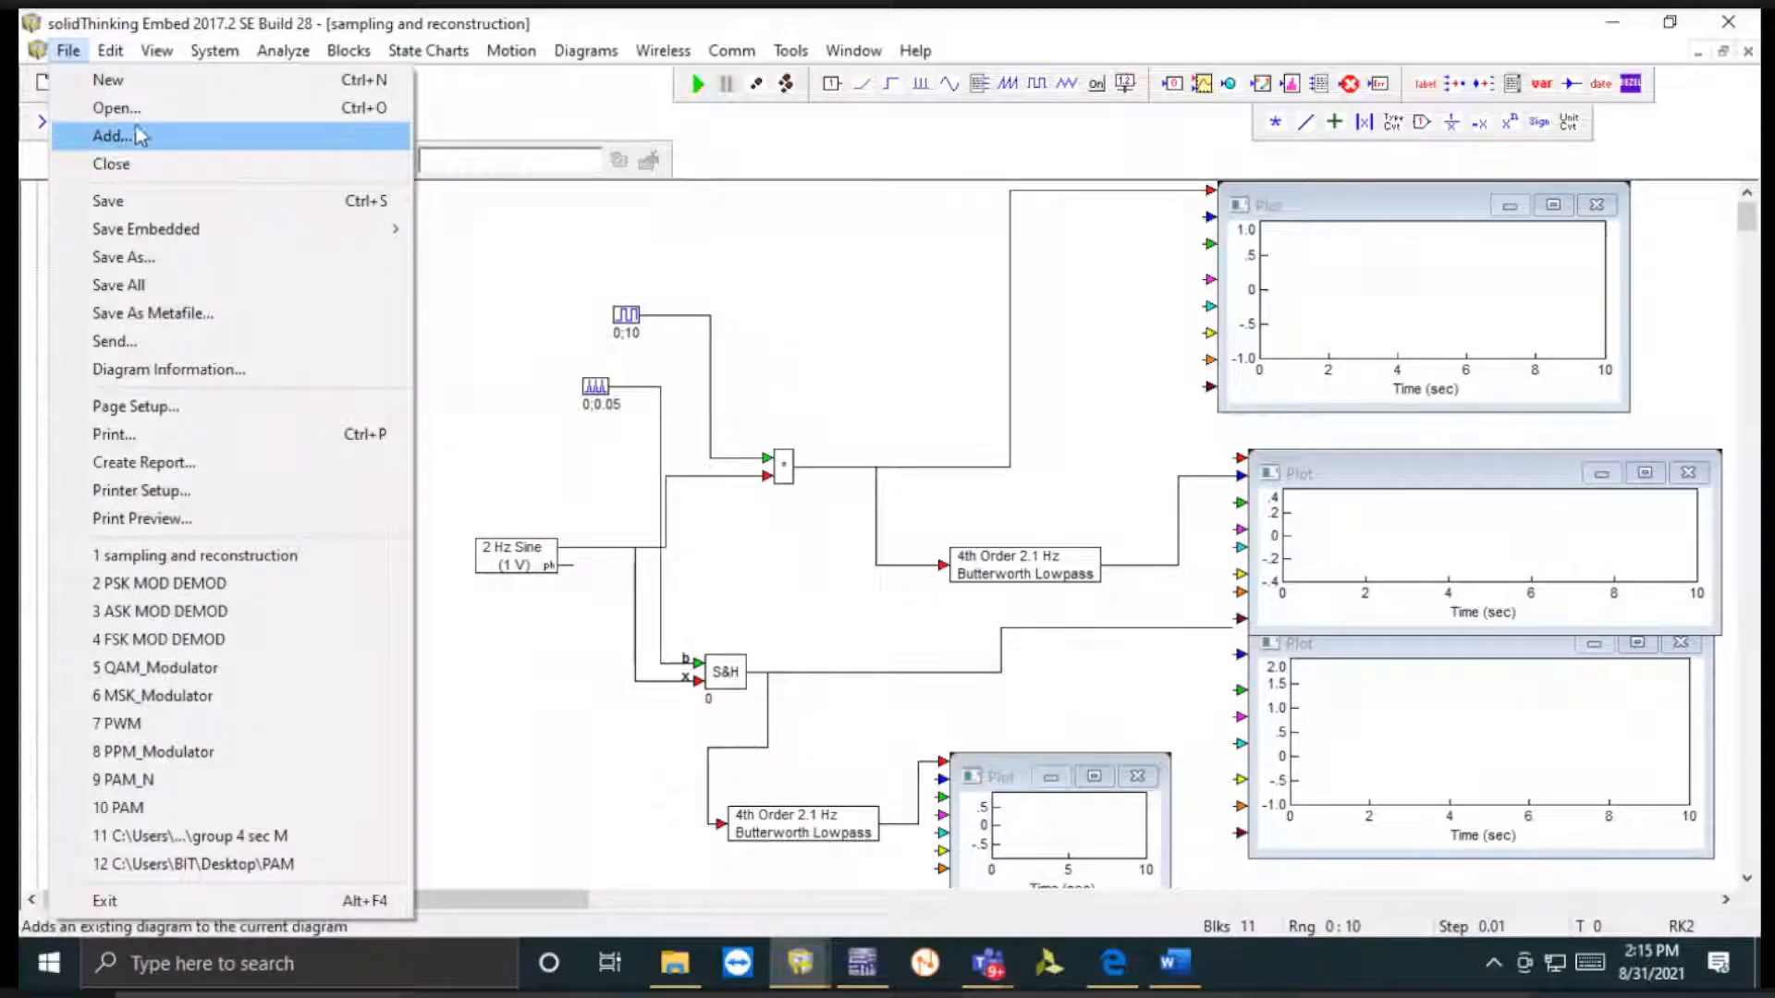
{"action": "left_click", "coordinate": [108, 80]}
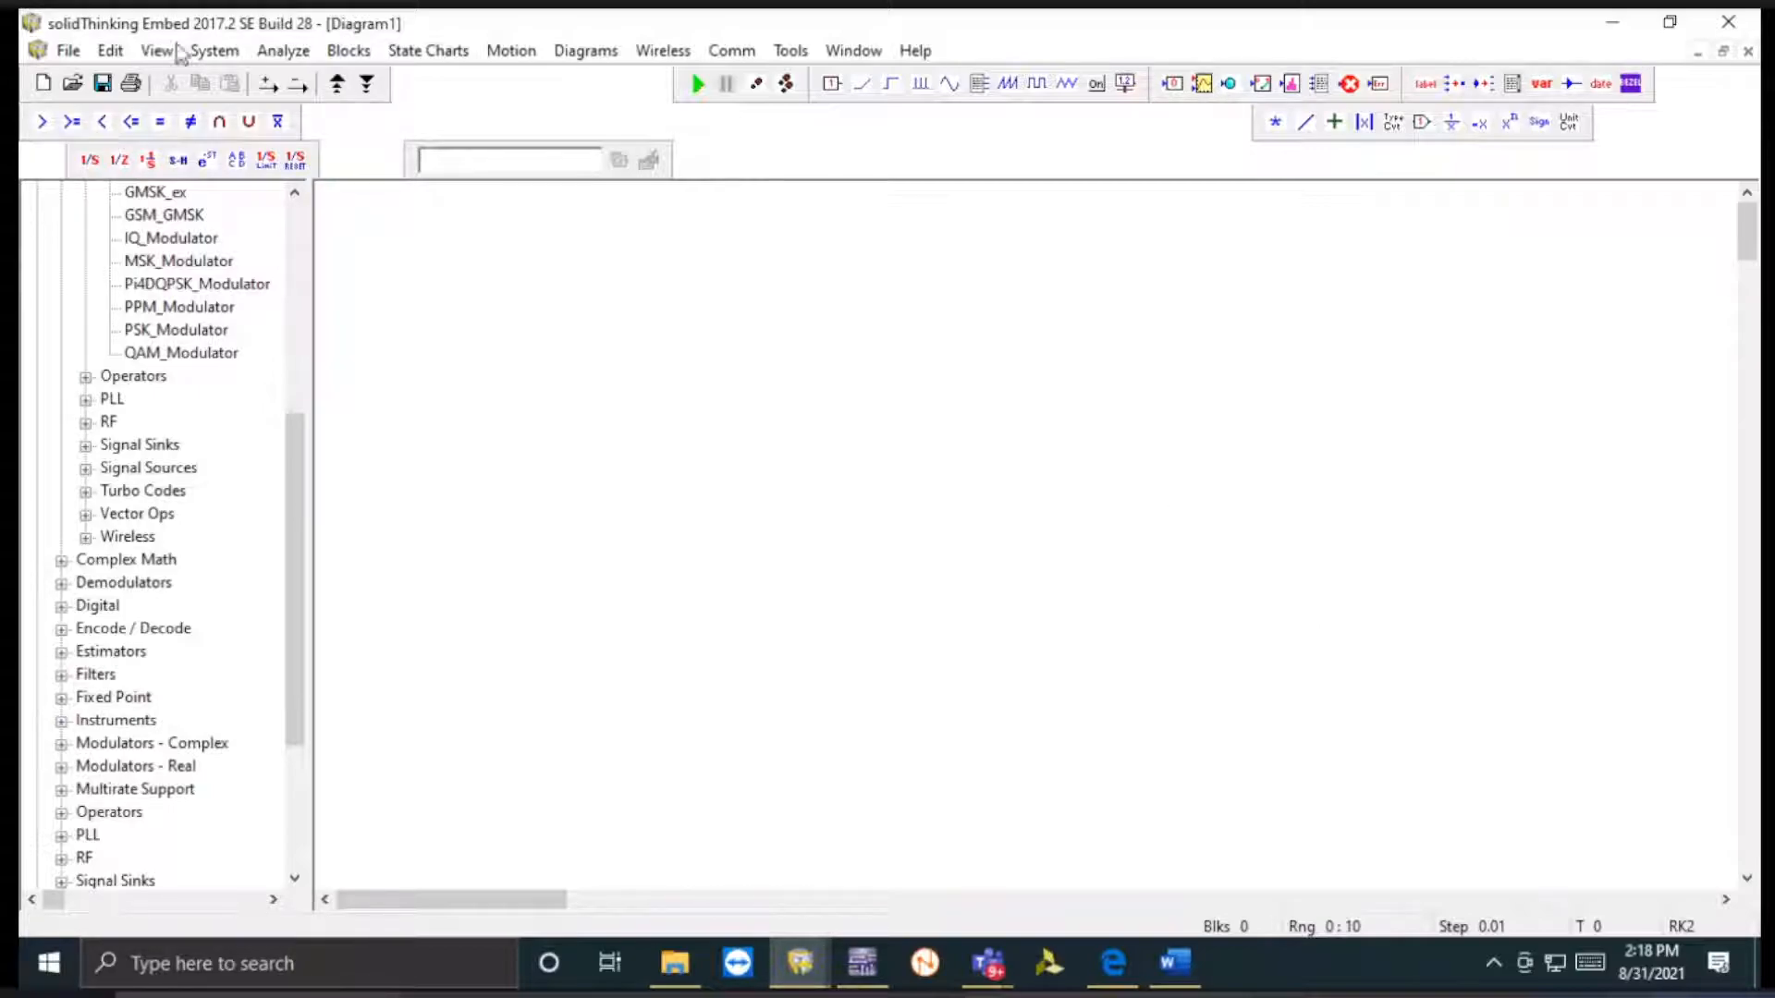
- Add a Sinusoid signal source, keep its 1 Hz, 1 V sine parameters, and position it in the upper-left area of the diagram
{"action": "left_click", "coordinate": [760, 55]}
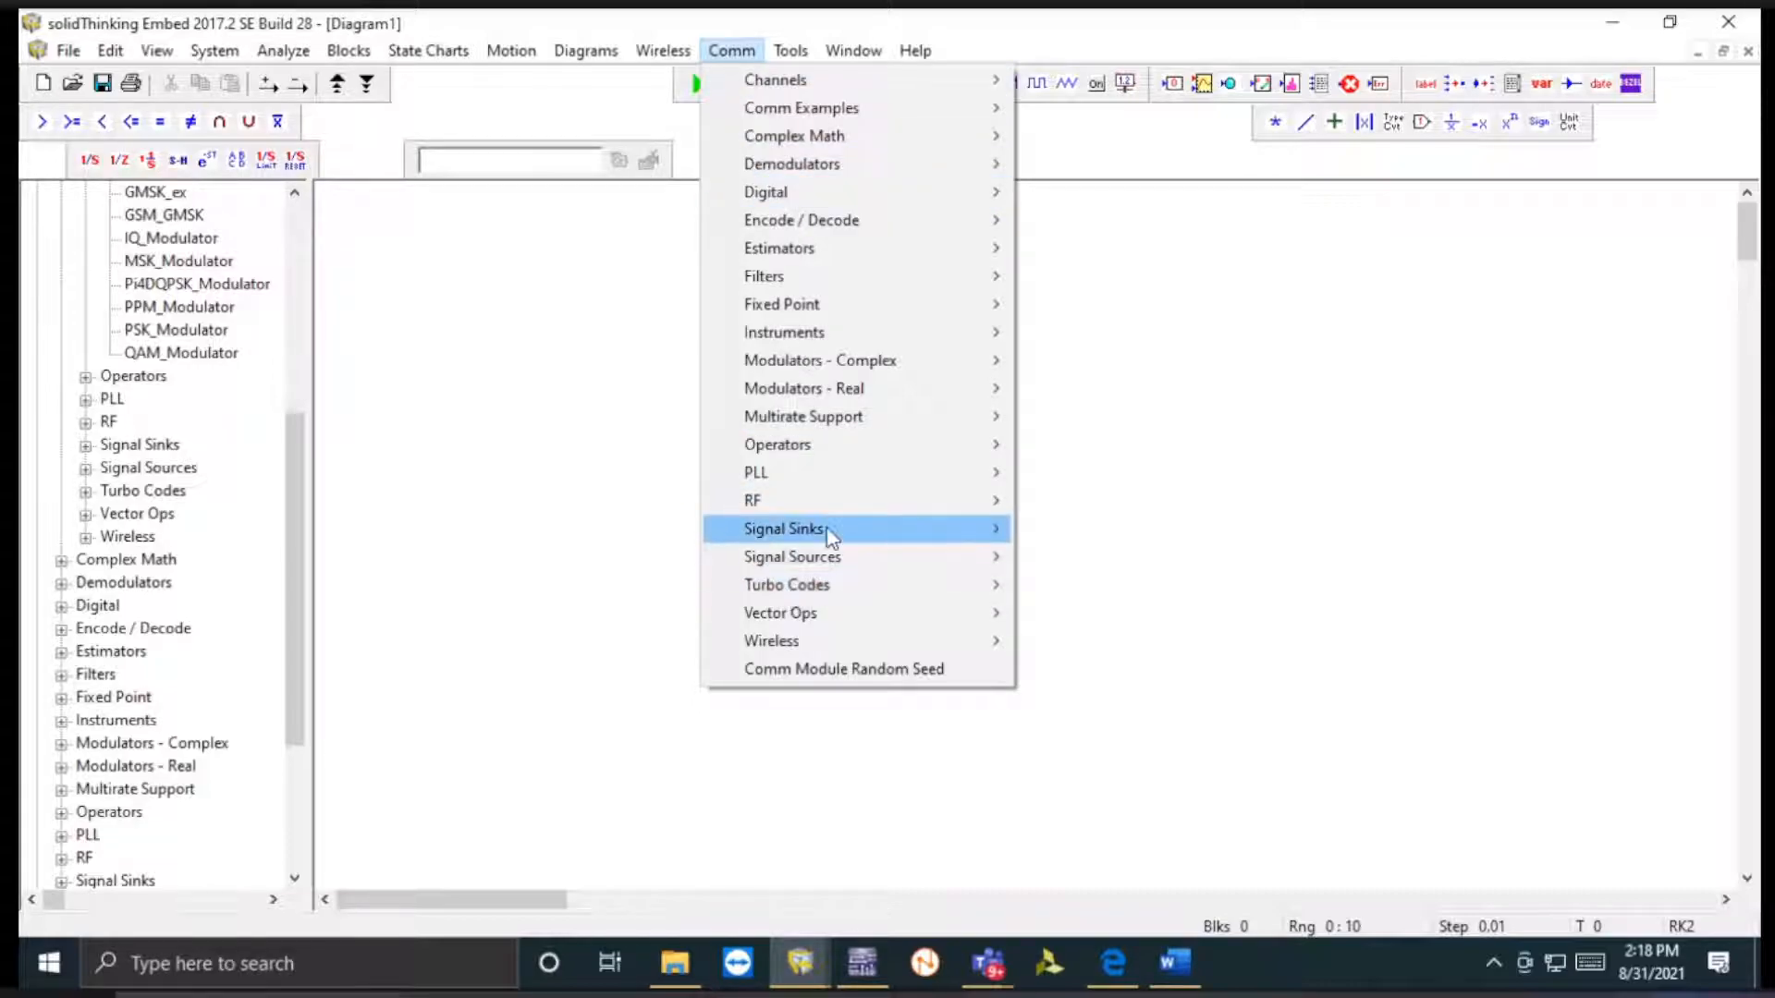
{"action": "mouse_move", "coordinate": [832, 558]}
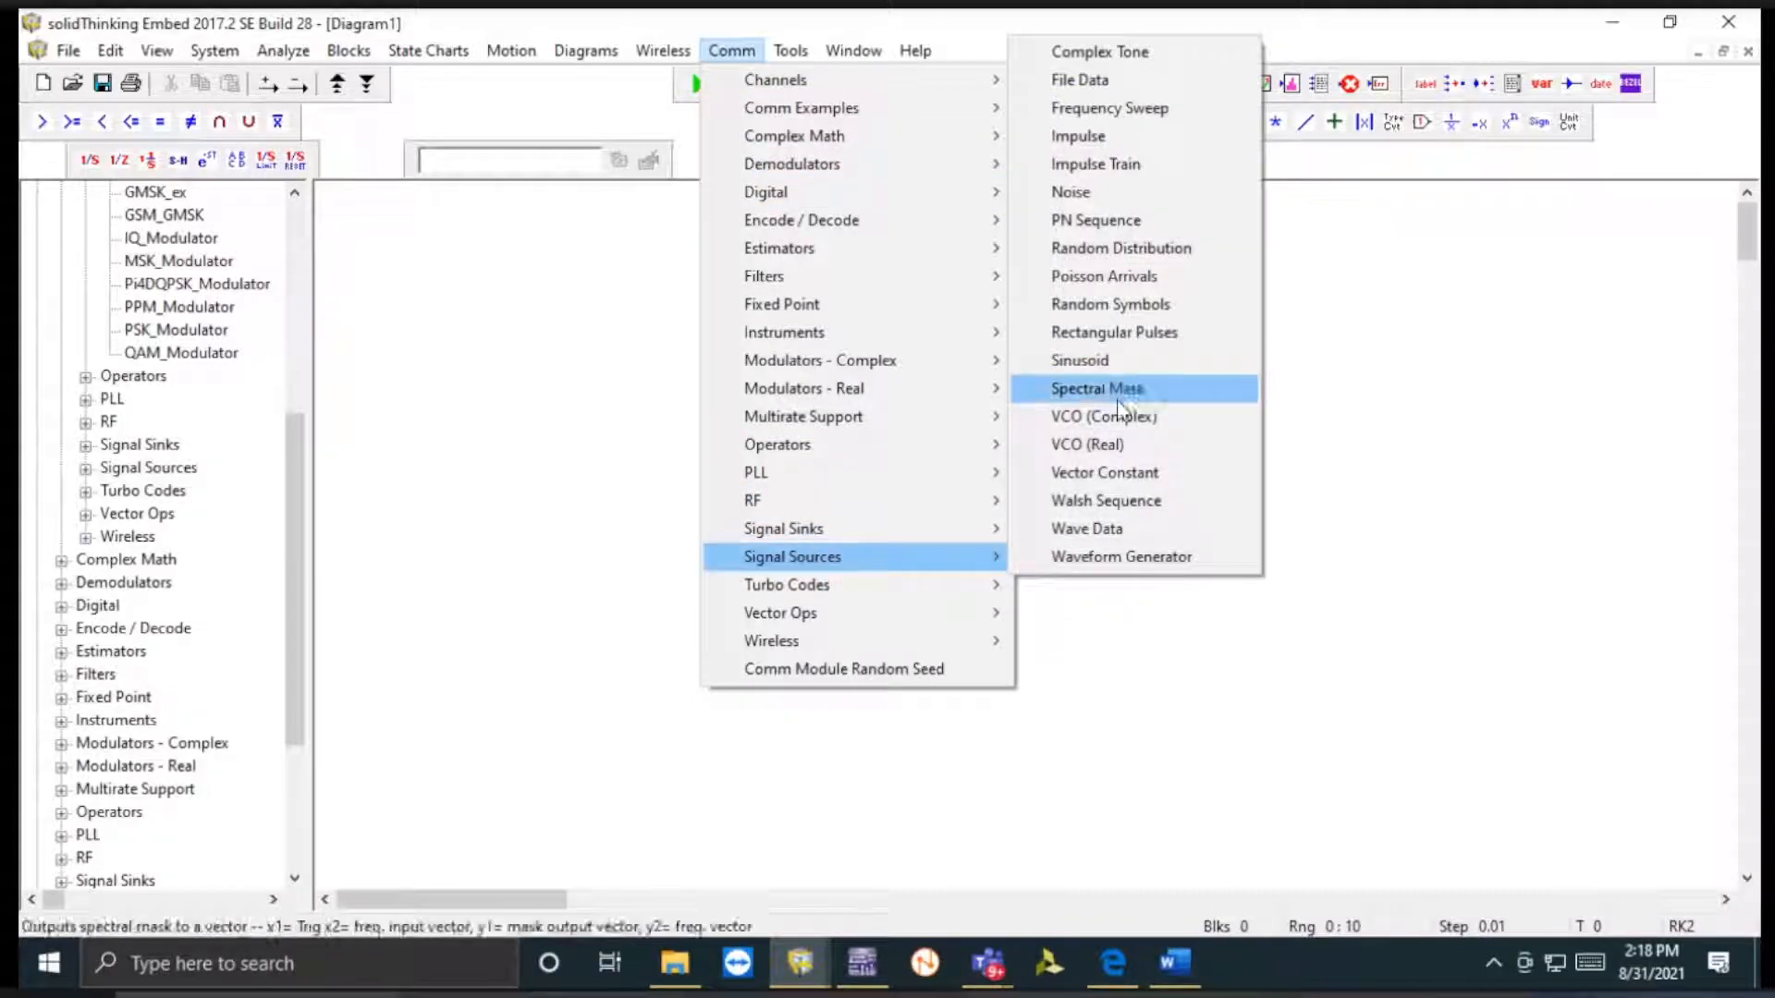
{"action": "left_click", "coordinate": [1146, 363]}
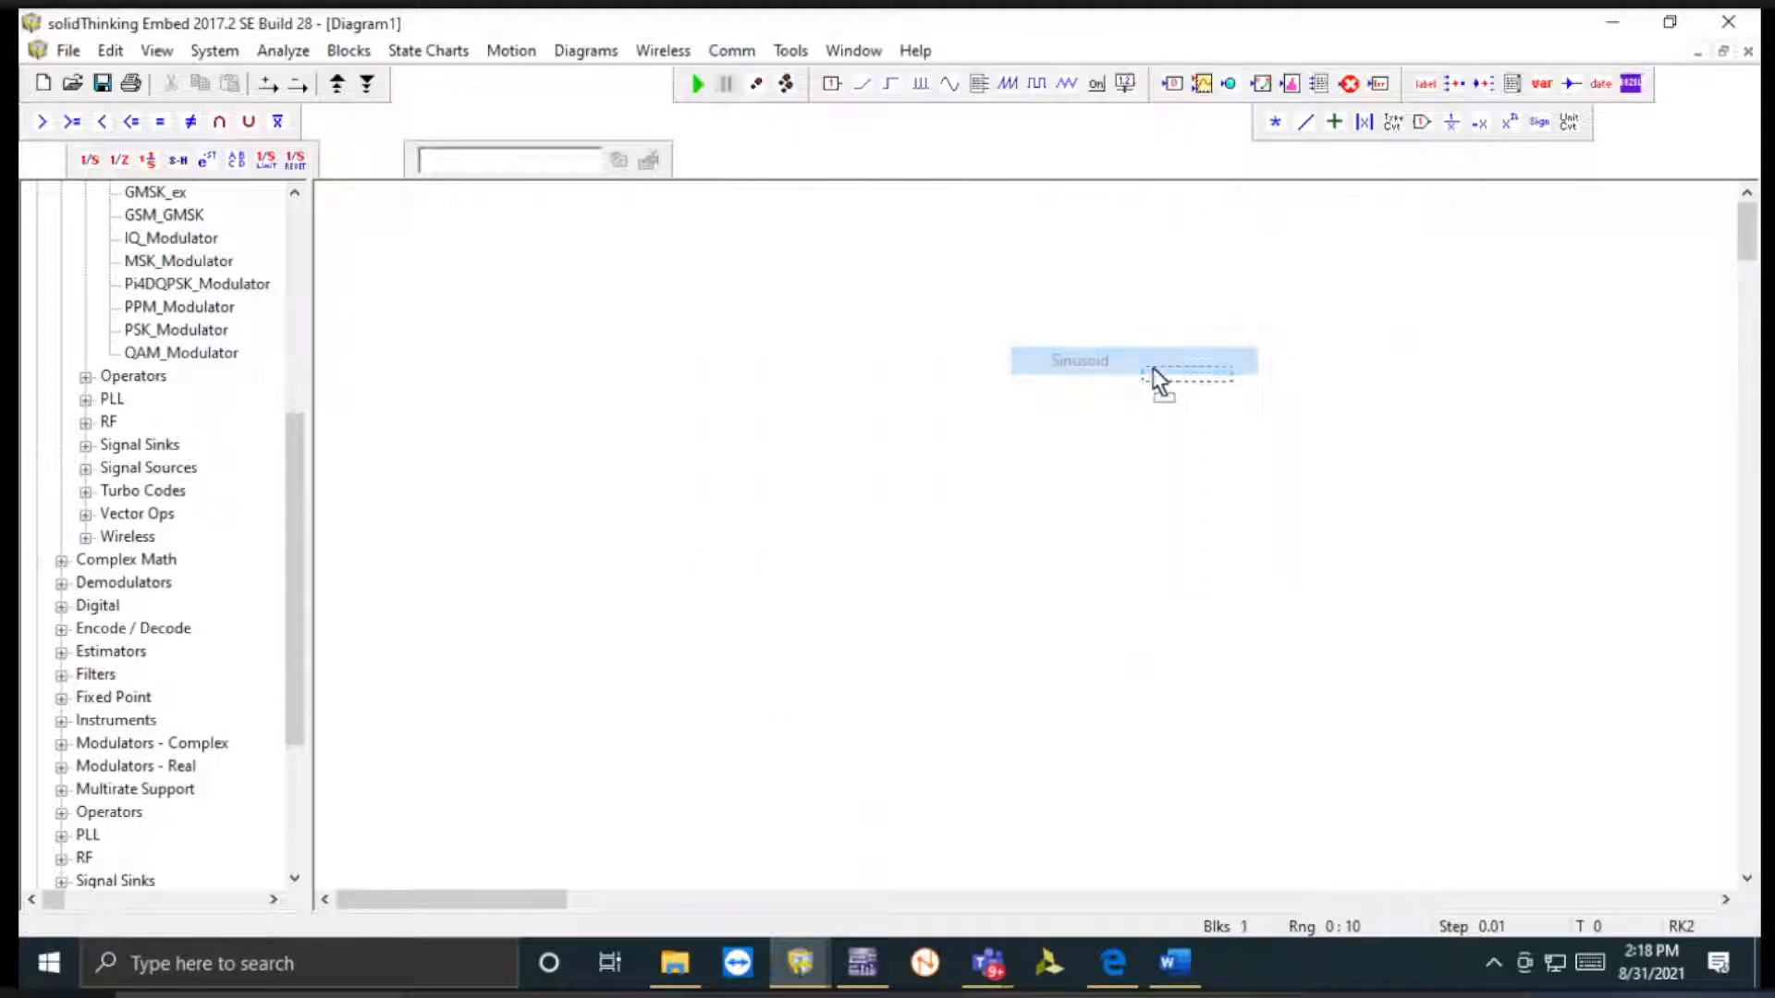
{"action": "left_click", "coordinate": [571, 443]}
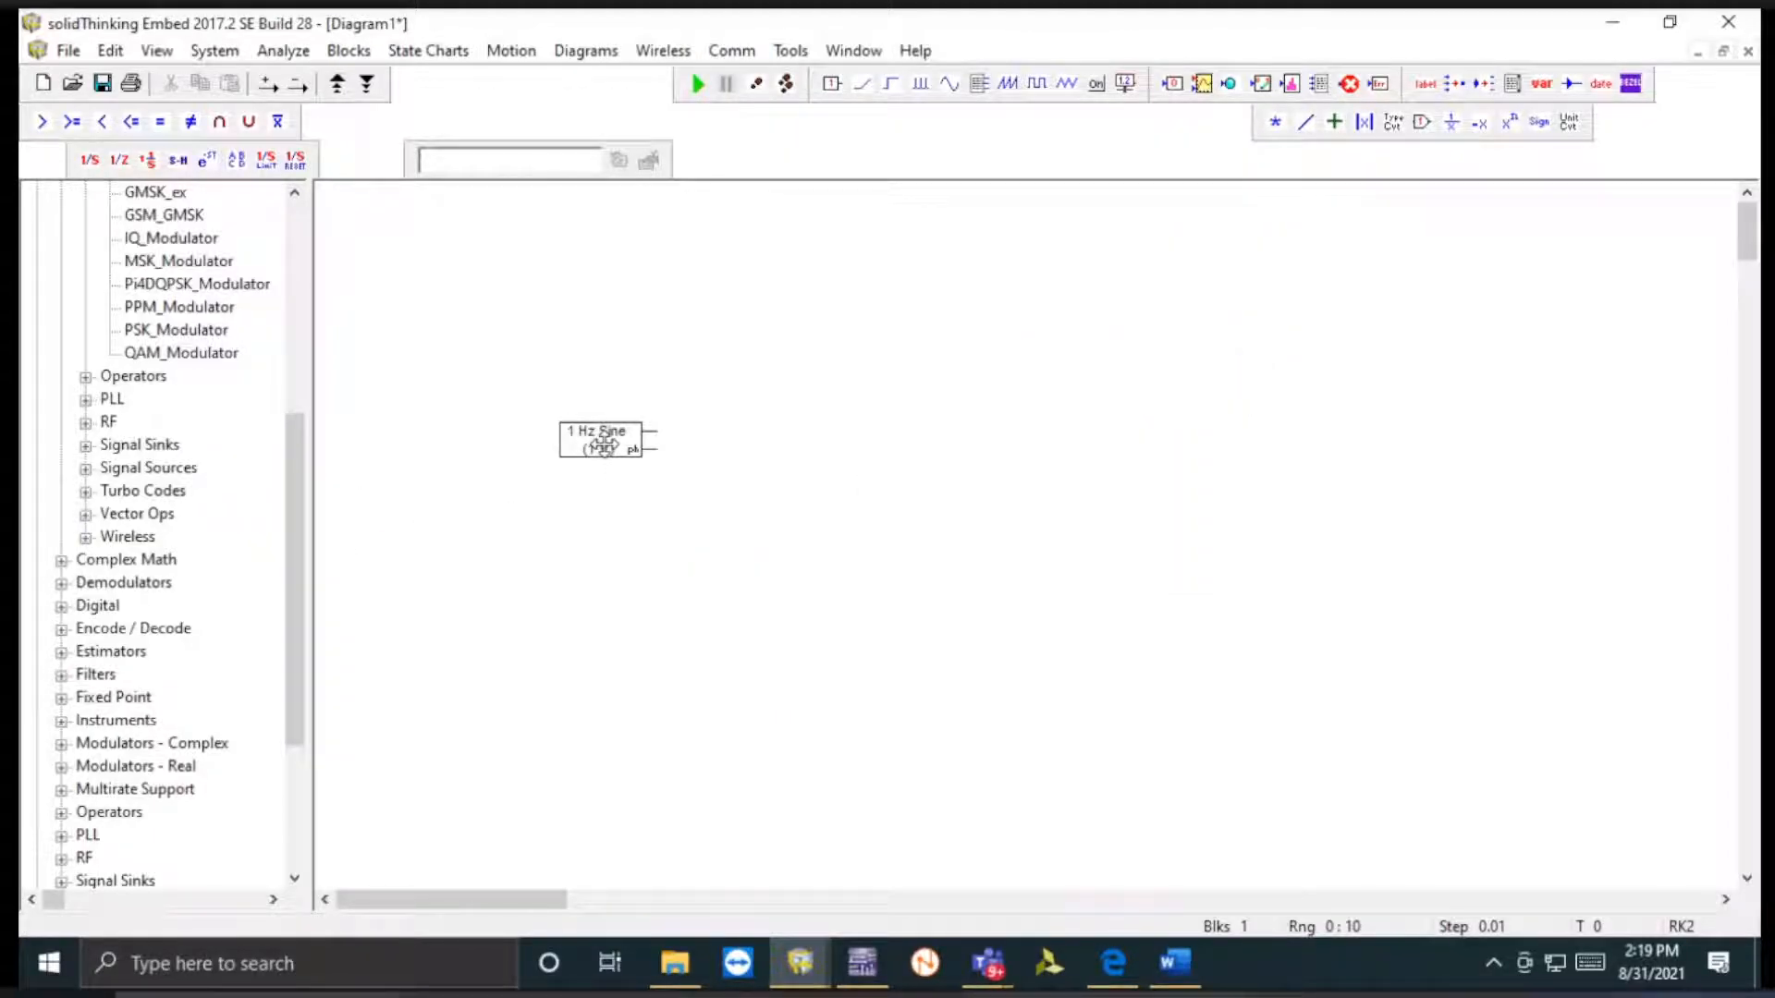
{"action": "double_click", "coordinate": [603, 446]}
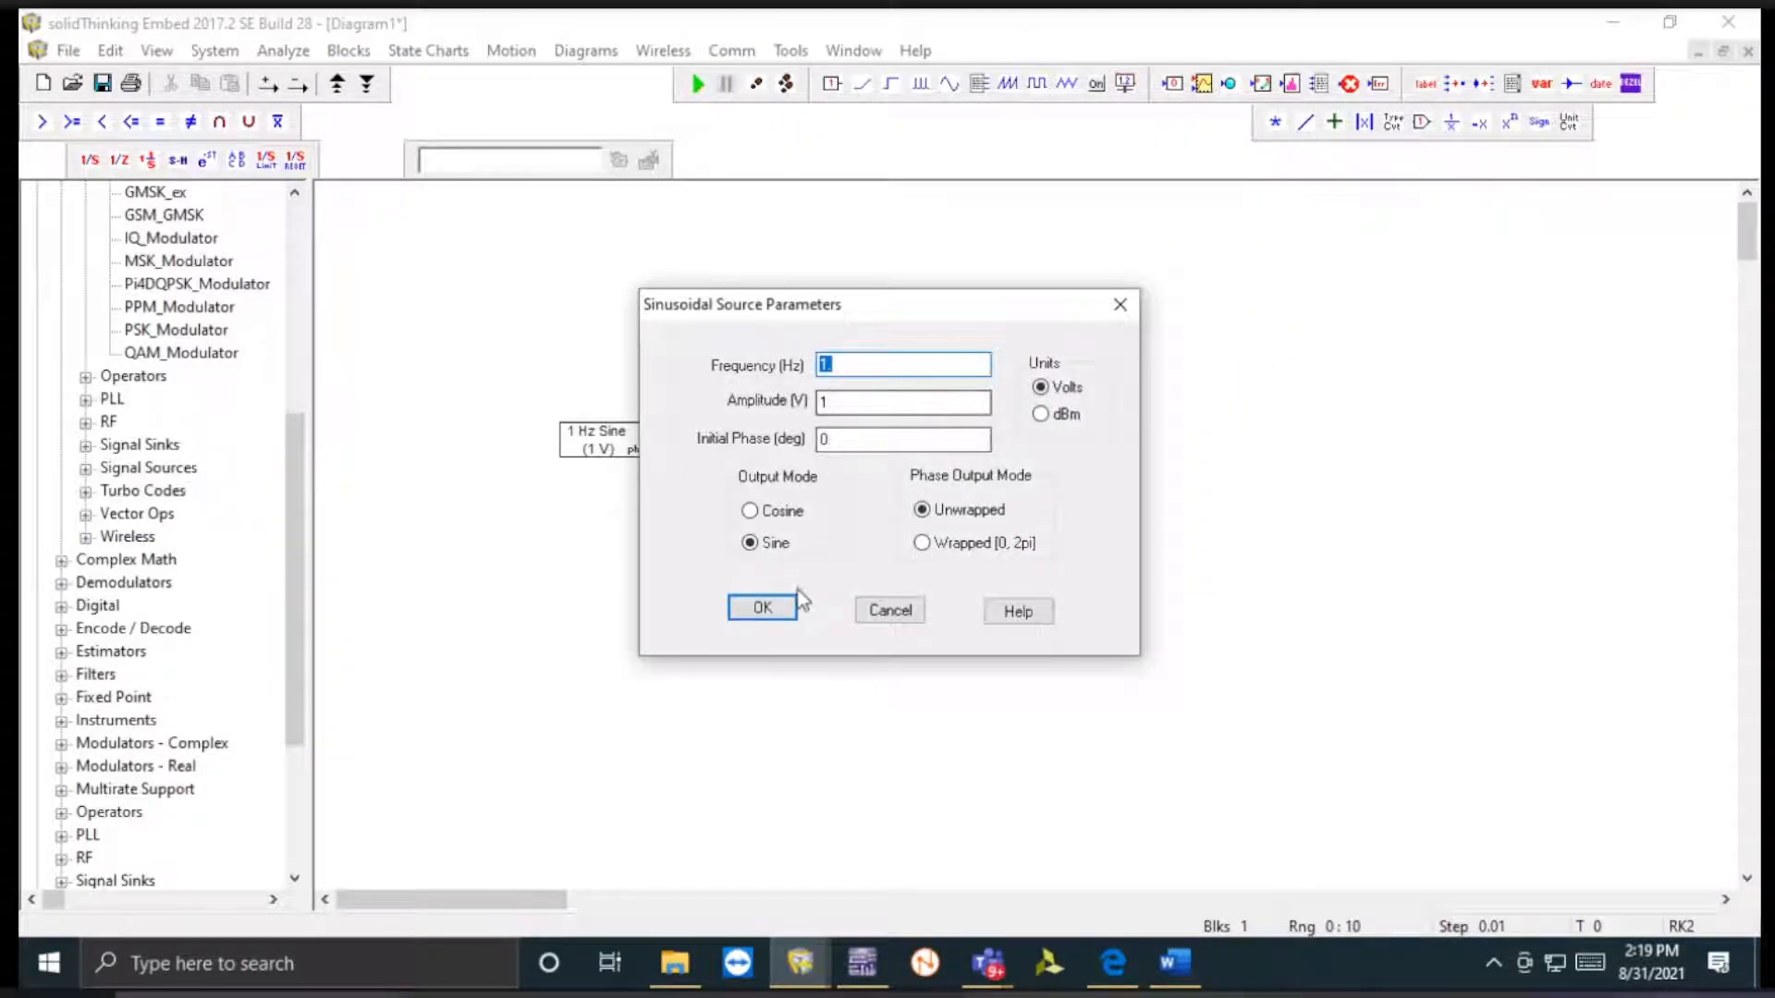
{"action": "left_click", "coordinate": [761, 608]}
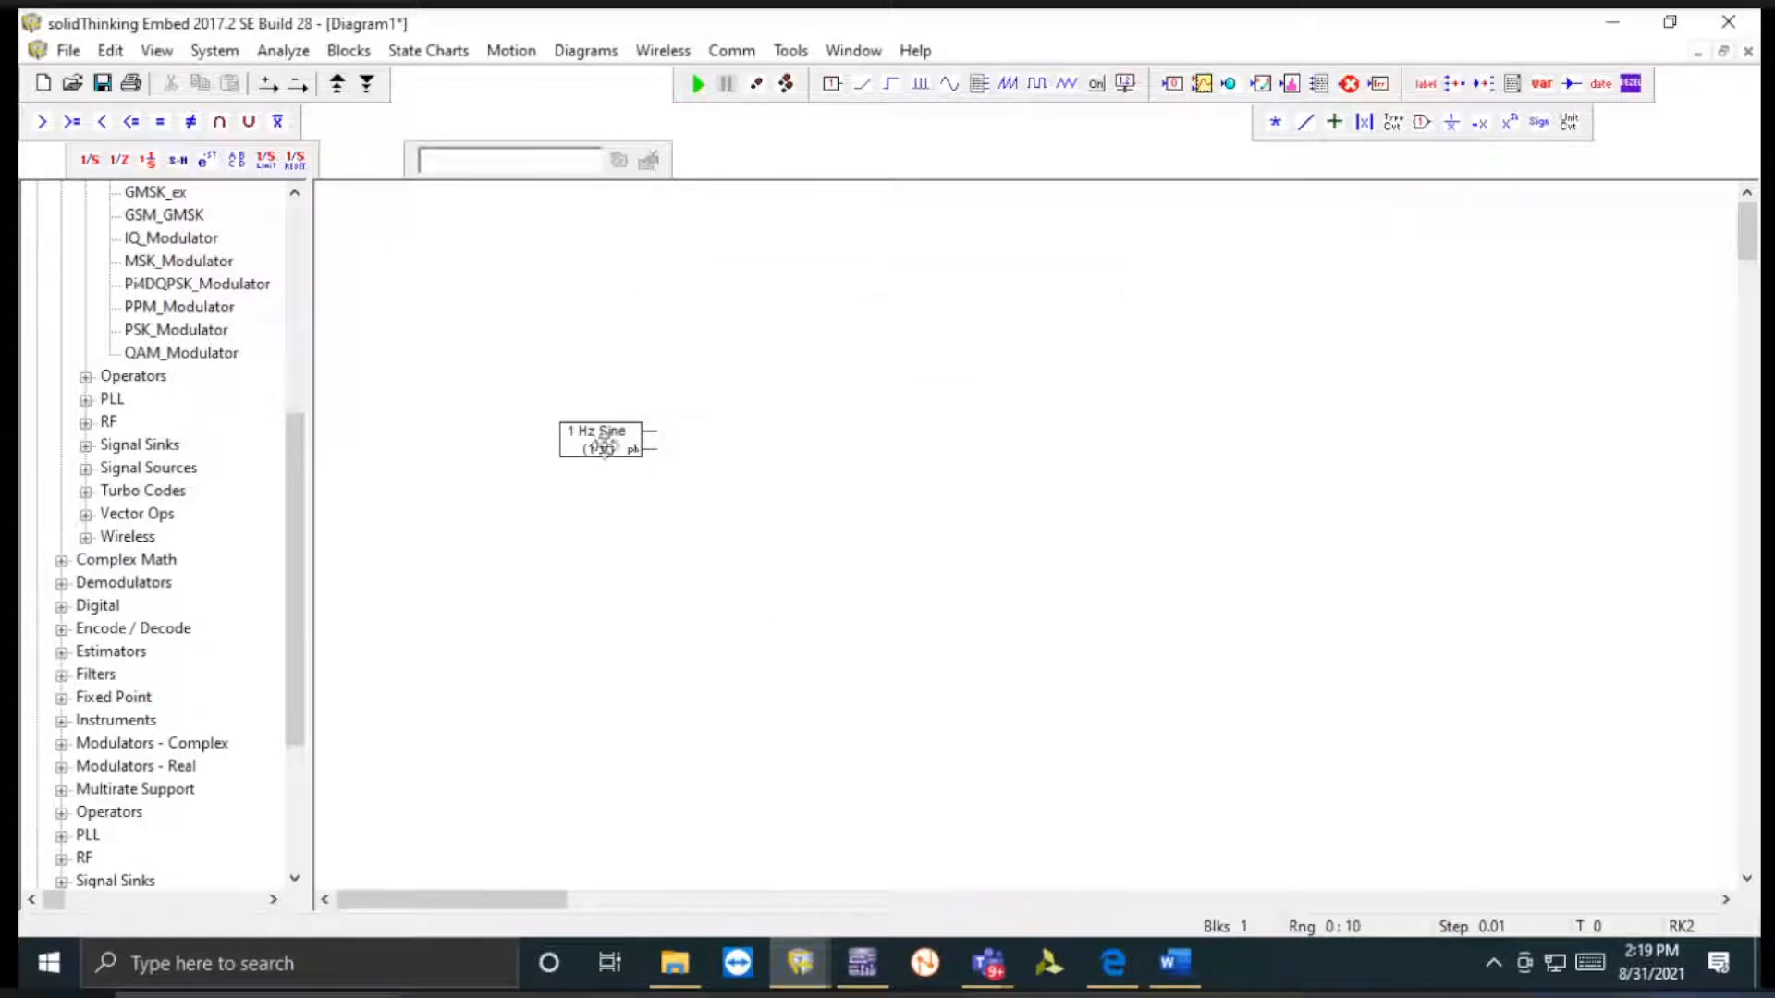
{"action": "left_click_drag", "start_coordinate": [608, 452], "coordinate": [569, 344]}
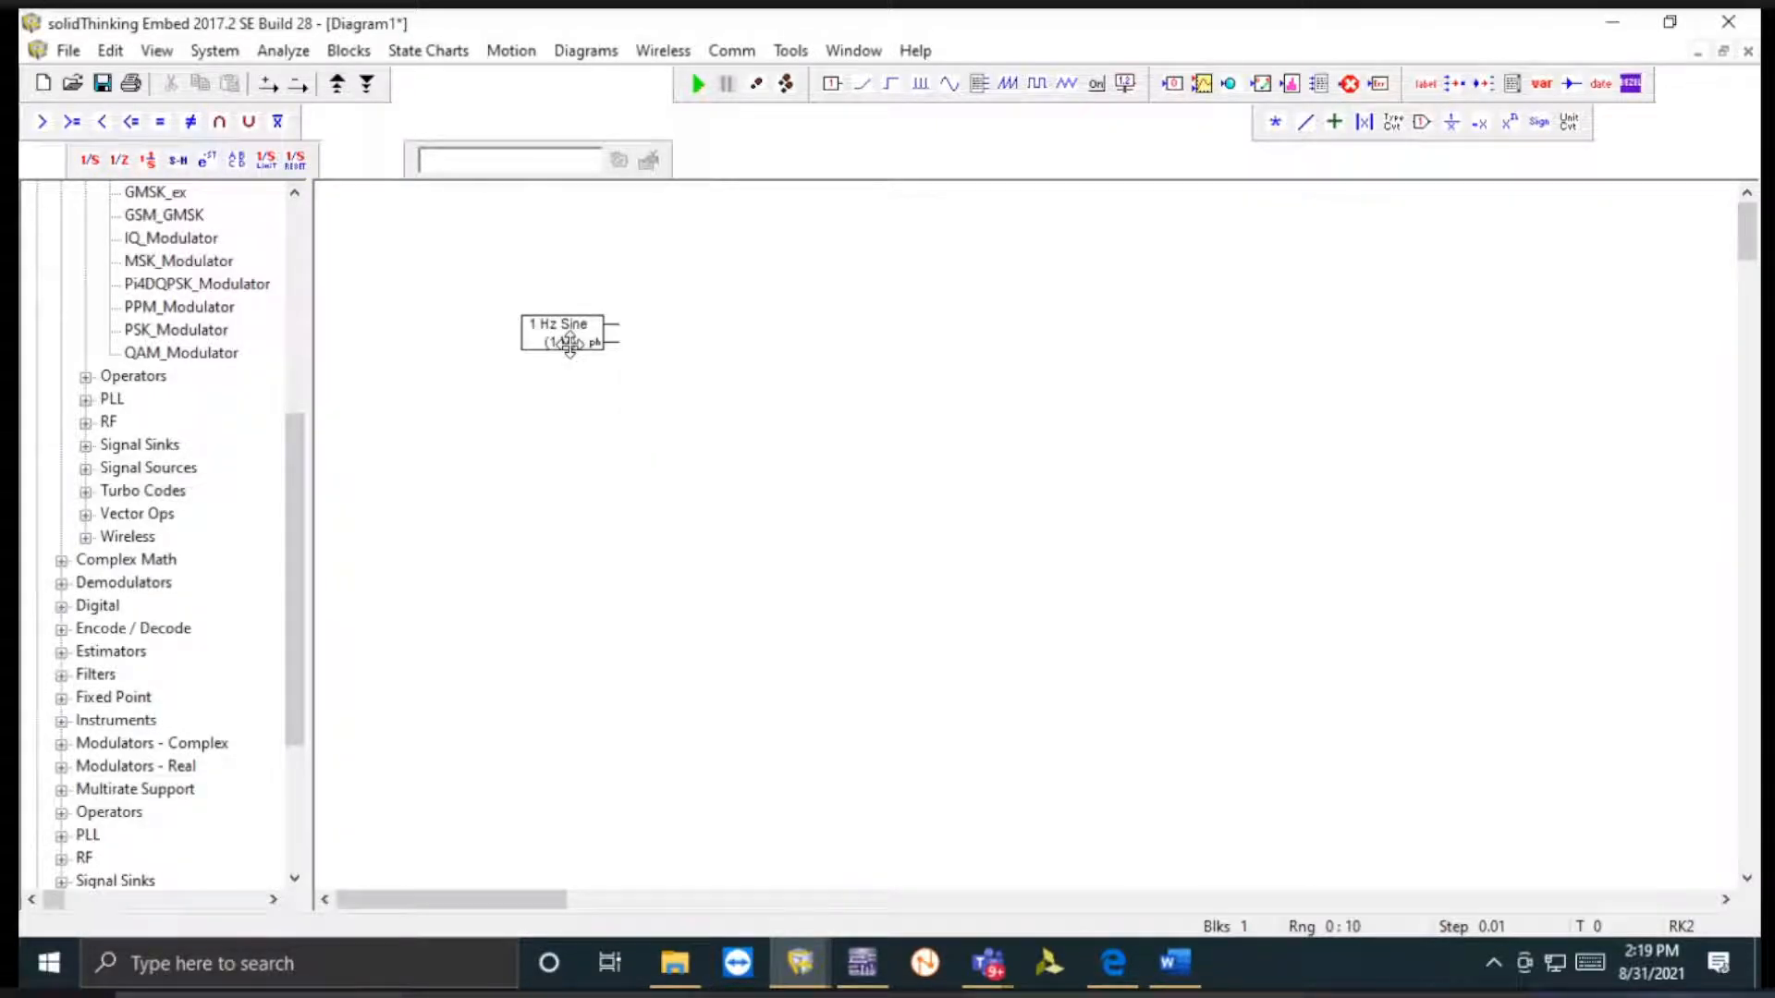
- Switch to the Word document, review the sampling theory and highlight the condition "Fs >= 2 fm"
{"action": "left_click", "coordinate": [1173, 964]}
{"action": "scroll", "coordinate": [919, 665], "scroll_direction": "up", "scroll_amount": 20}
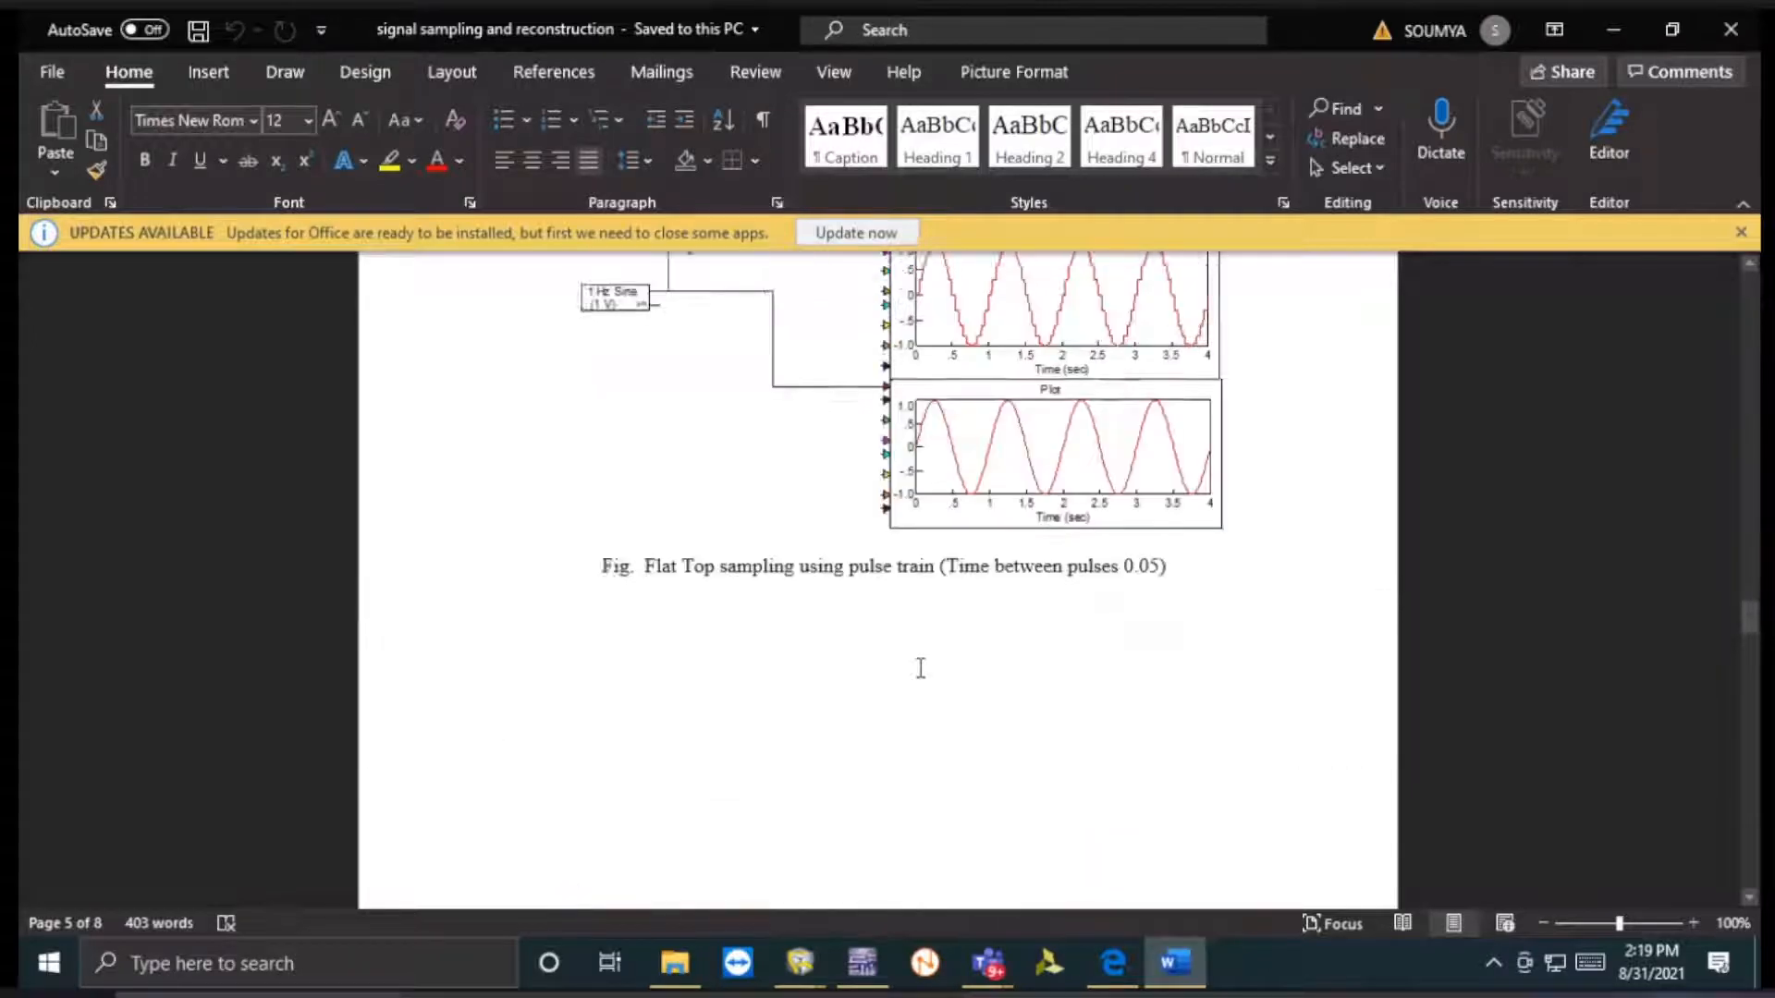
{"action": "scroll", "coordinate": [920, 668], "scroll_direction": "up", "scroll_amount": 20}
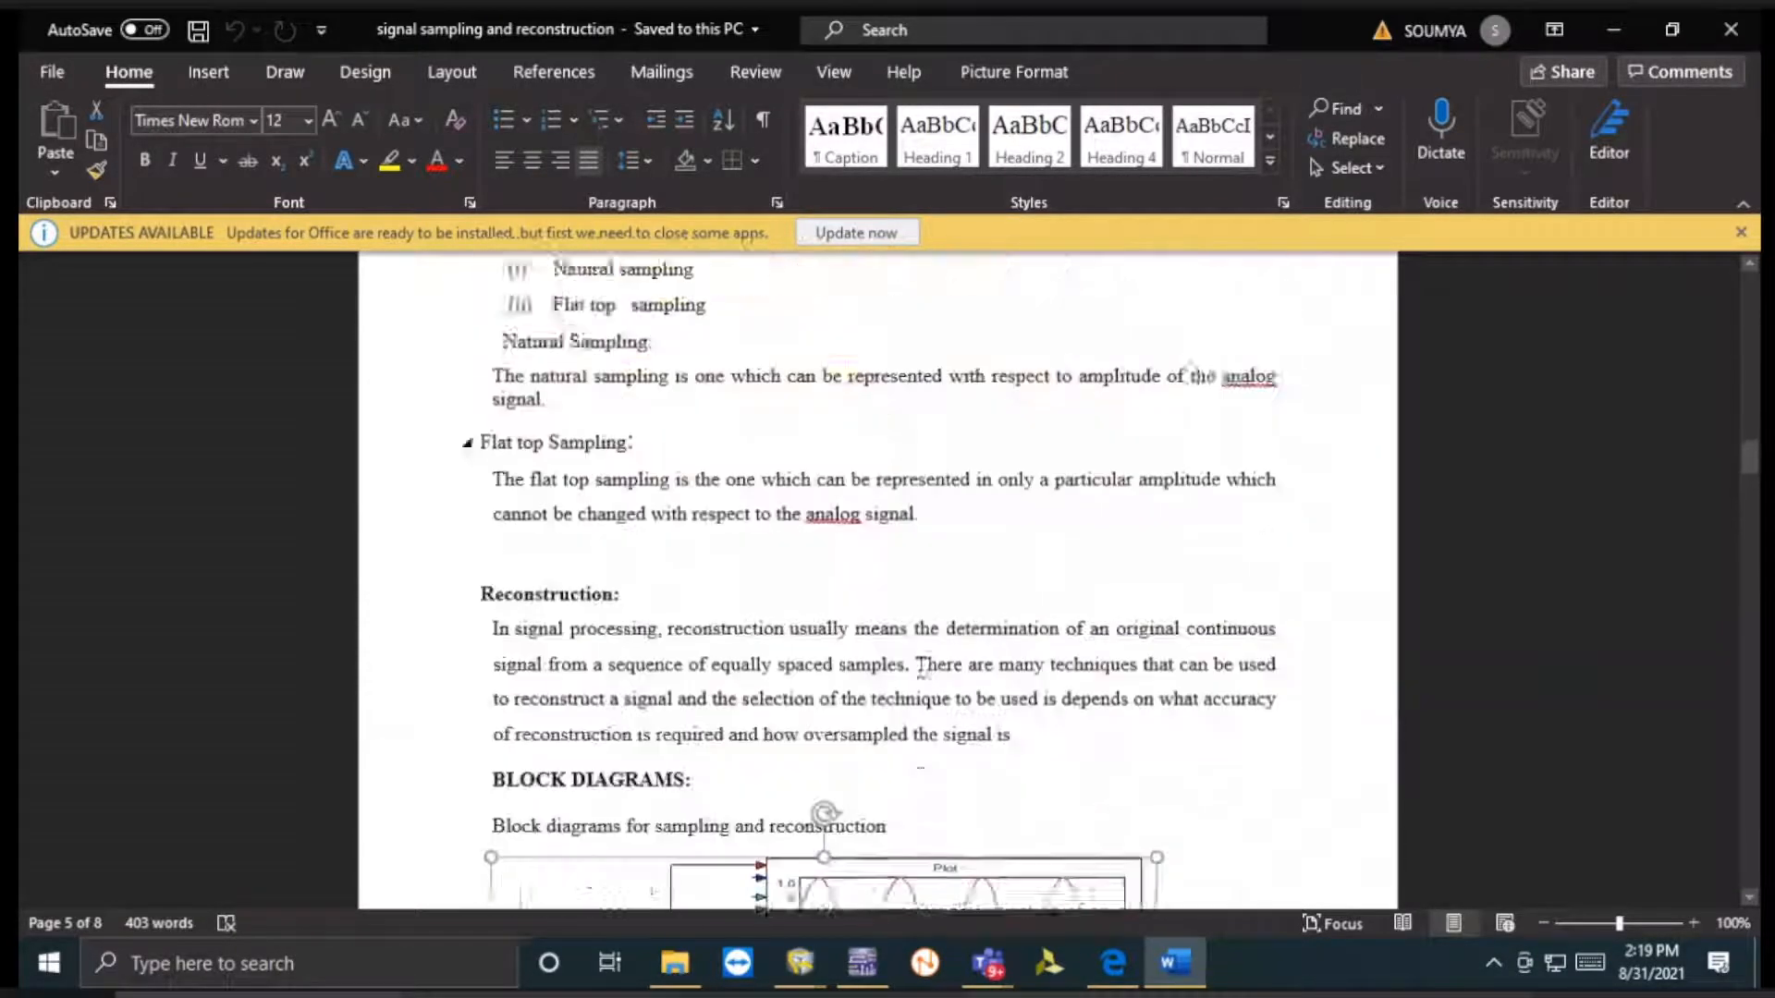
{"action": "scroll", "coordinate": [921, 667], "scroll_direction": "up", "scroll_amount": 8}
{"action": "scroll", "coordinate": [921, 667], "scroll_direction": "down", "scroll_amount": 8}
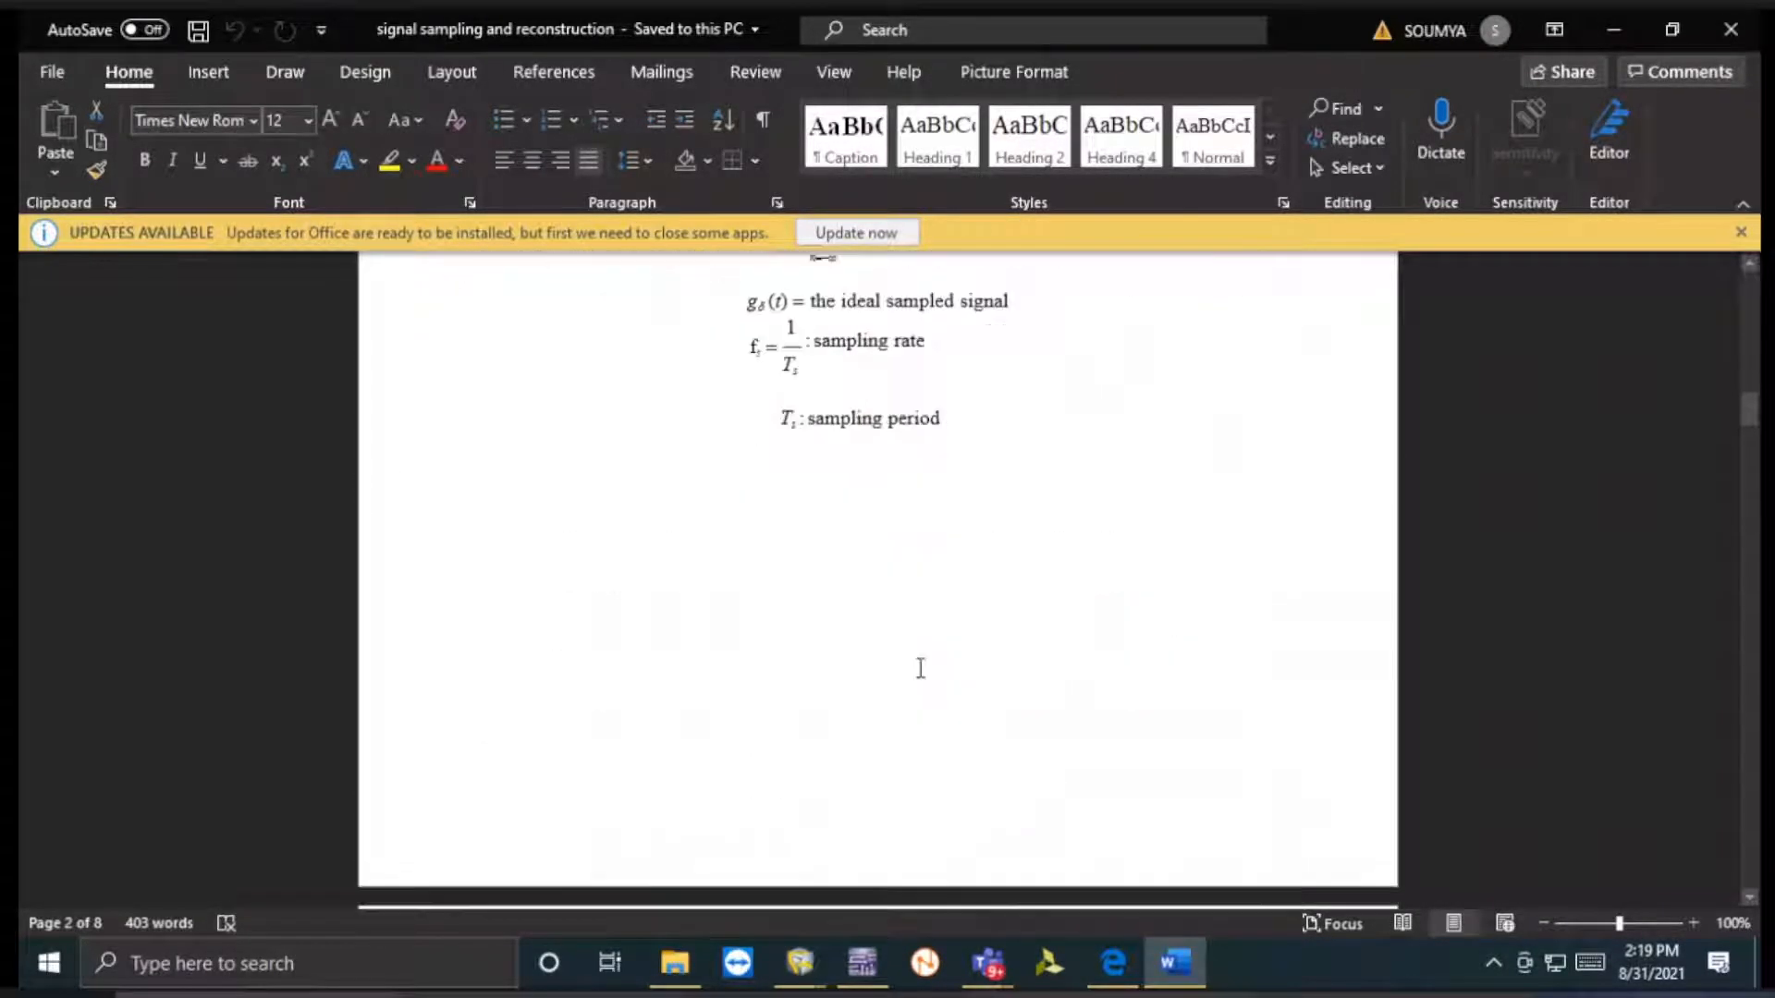
{"action": "scroll", "coordinate": [921, 668], "scroll_direction": "up", "scroll_amount": 4}
{"action": "scroll", "coordinate": [921, 668], "scroll_direction": "down", "scroll_amount": 1}
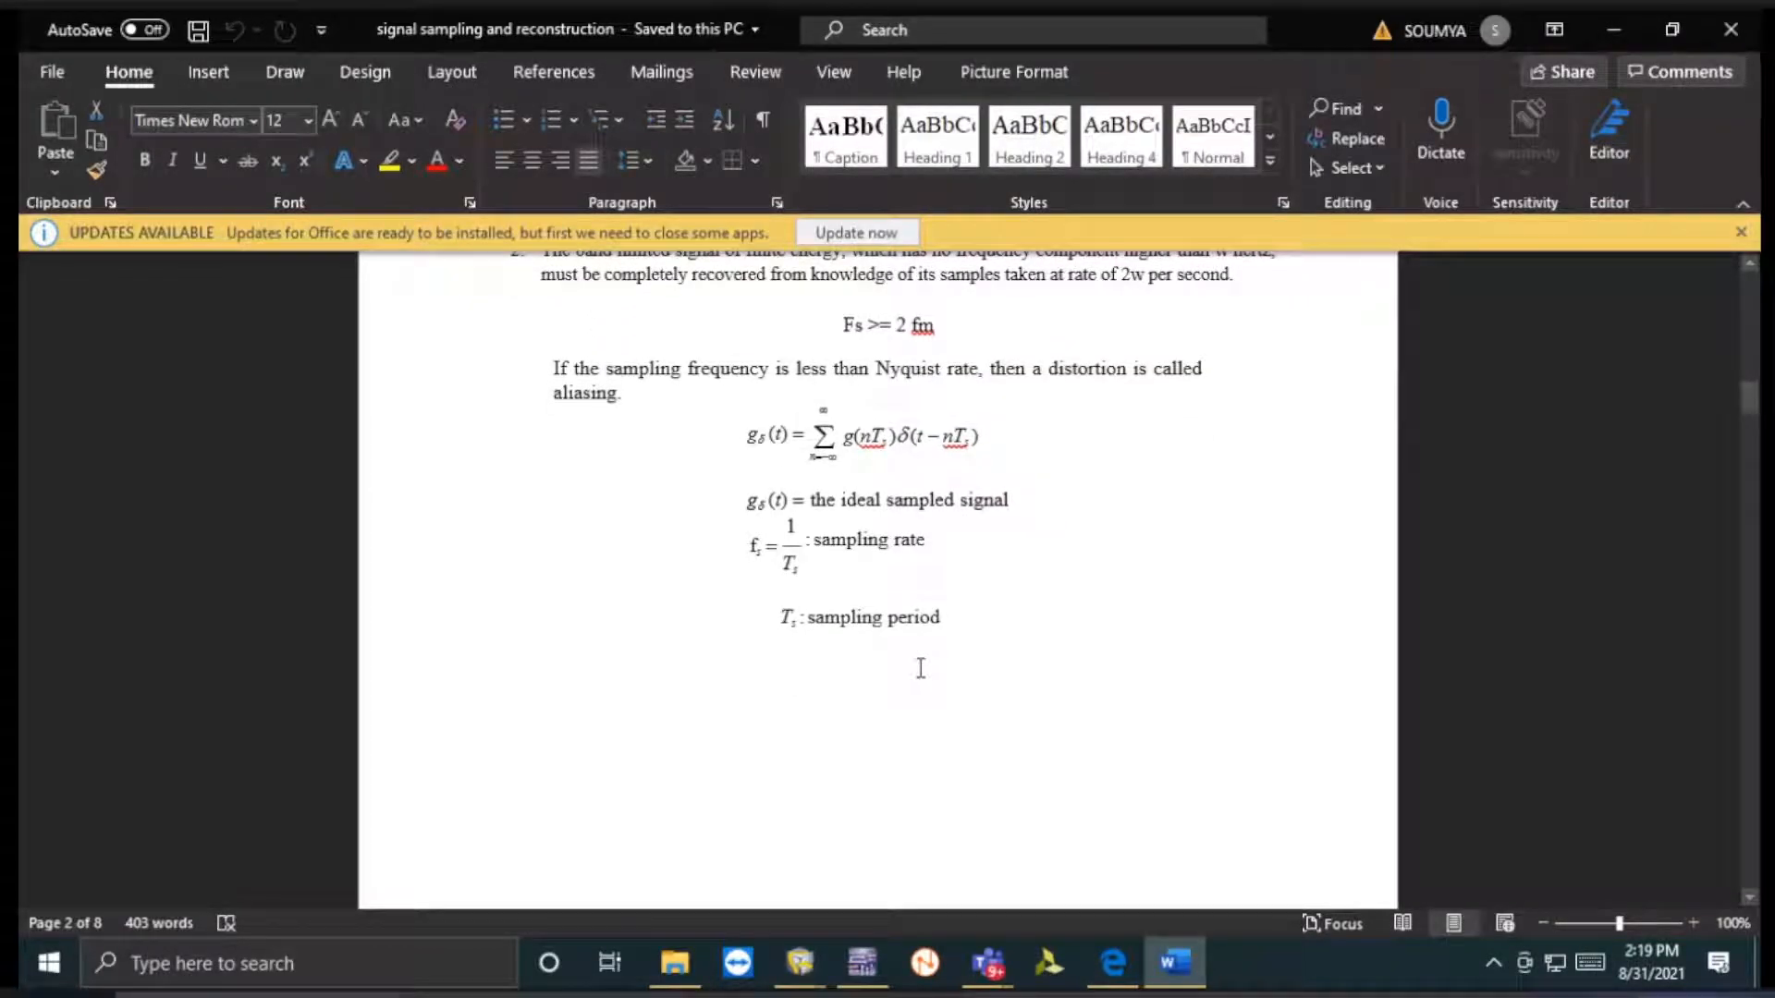
{"action": "left_click_drag", "start_coordinate": [844, 323], "coordinate": [952, 313]}
{"action": "left_click", "coordinate": [969, 310]}
{"action": "triple_click", "coordinate": [997, 315]}
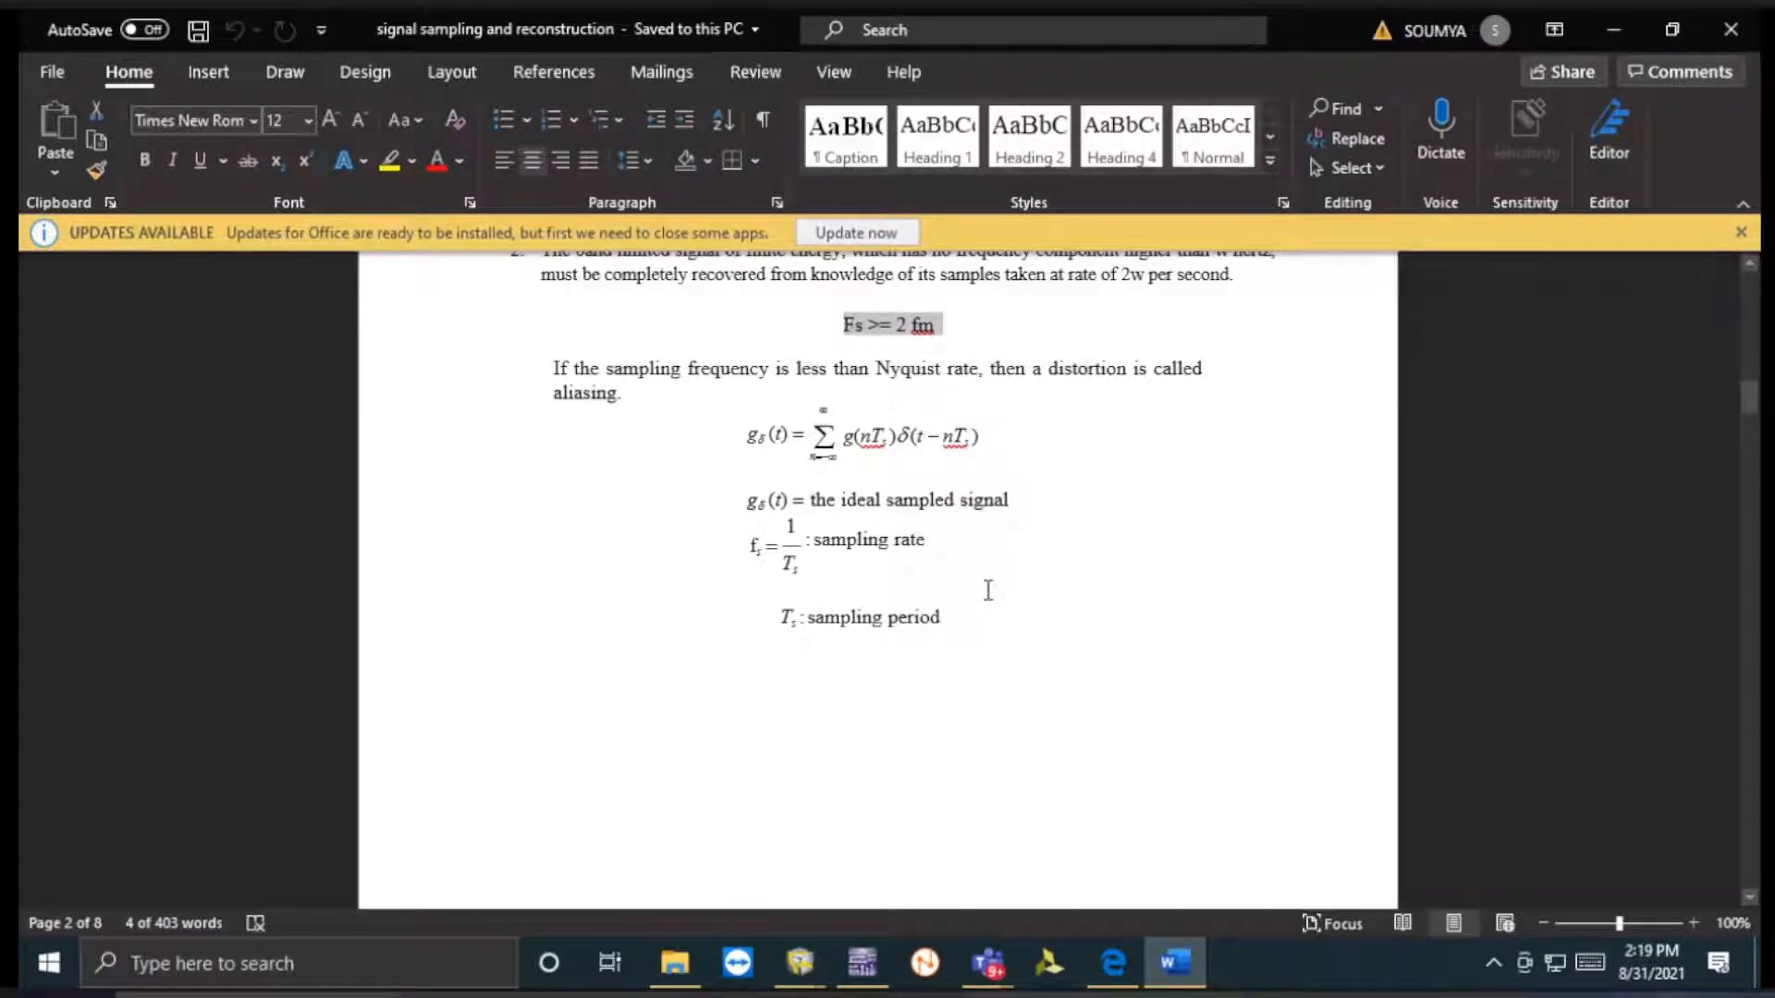
- Review the sampling types and the time domain block diagram in the document, then return to the Embed diagram
{"action": "scroll", "coordinate": [988, 589], "scroll_direction": "down", "scroll_amount": 10}
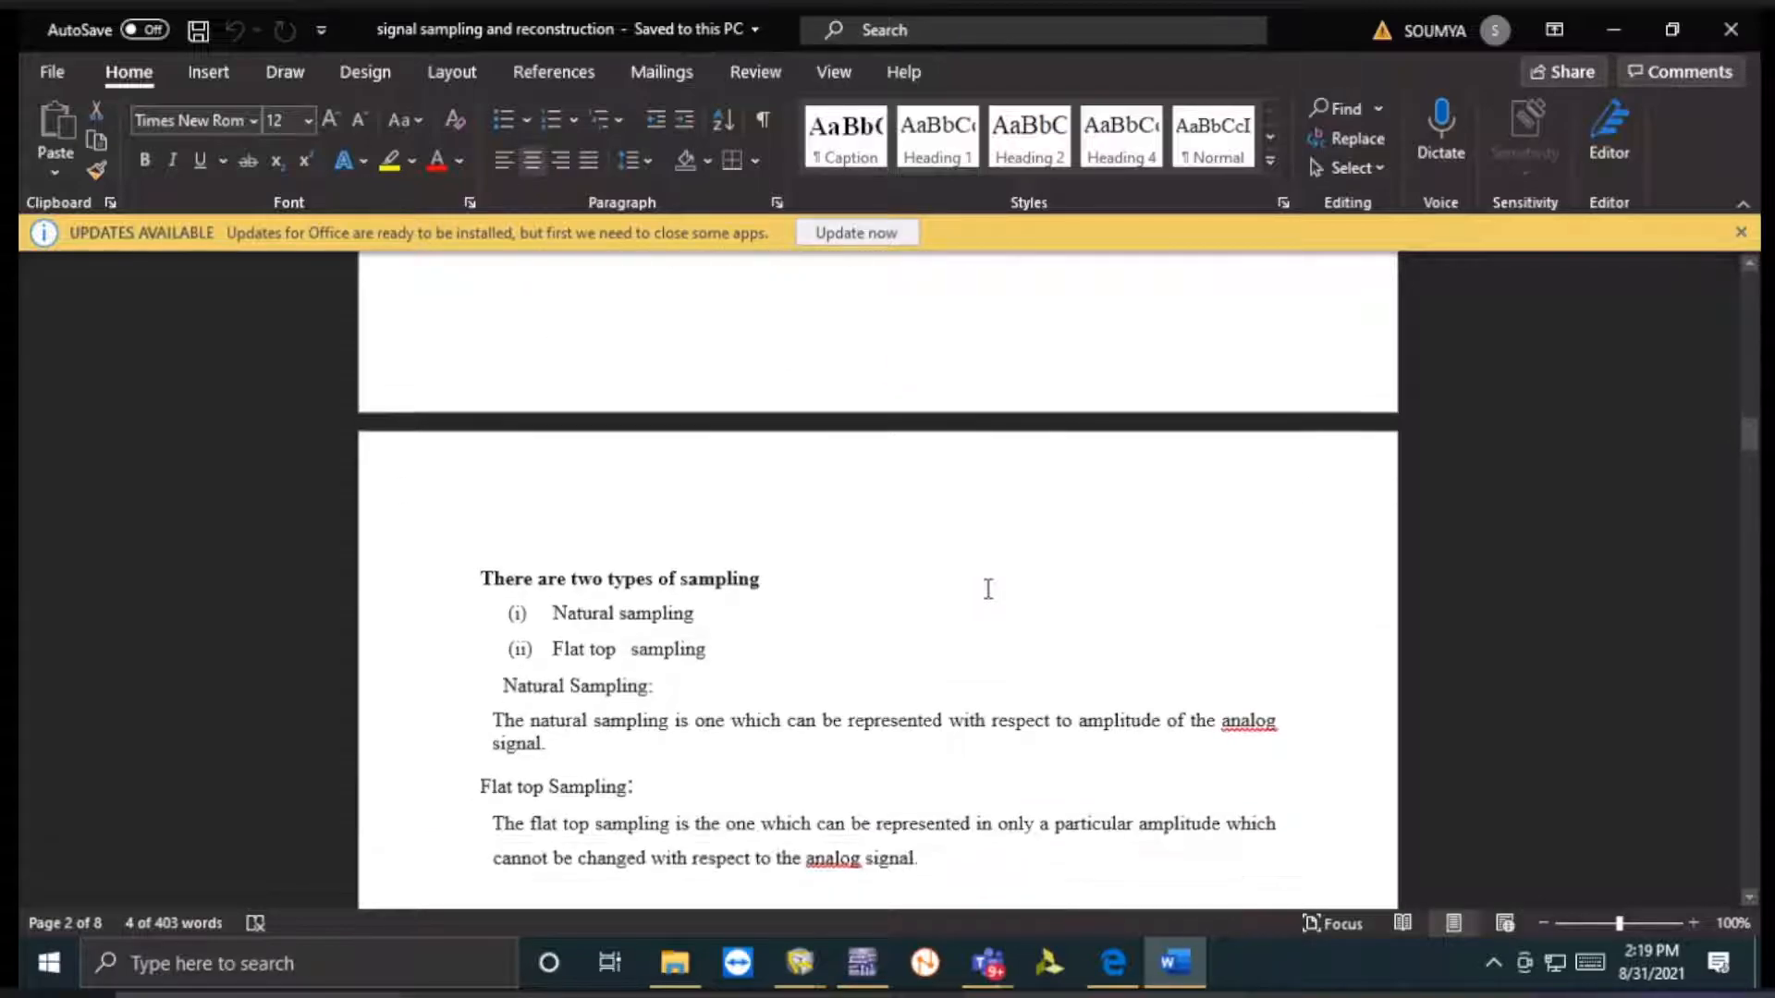
{"action": "scroll", "coordinate": [988, 589], "scroll_direction": "up", "scroll_amount": 6}
{"action": "scroll", "coordinate": [988, 589], "scroll_direction": "up", "scroll_amount": 3}
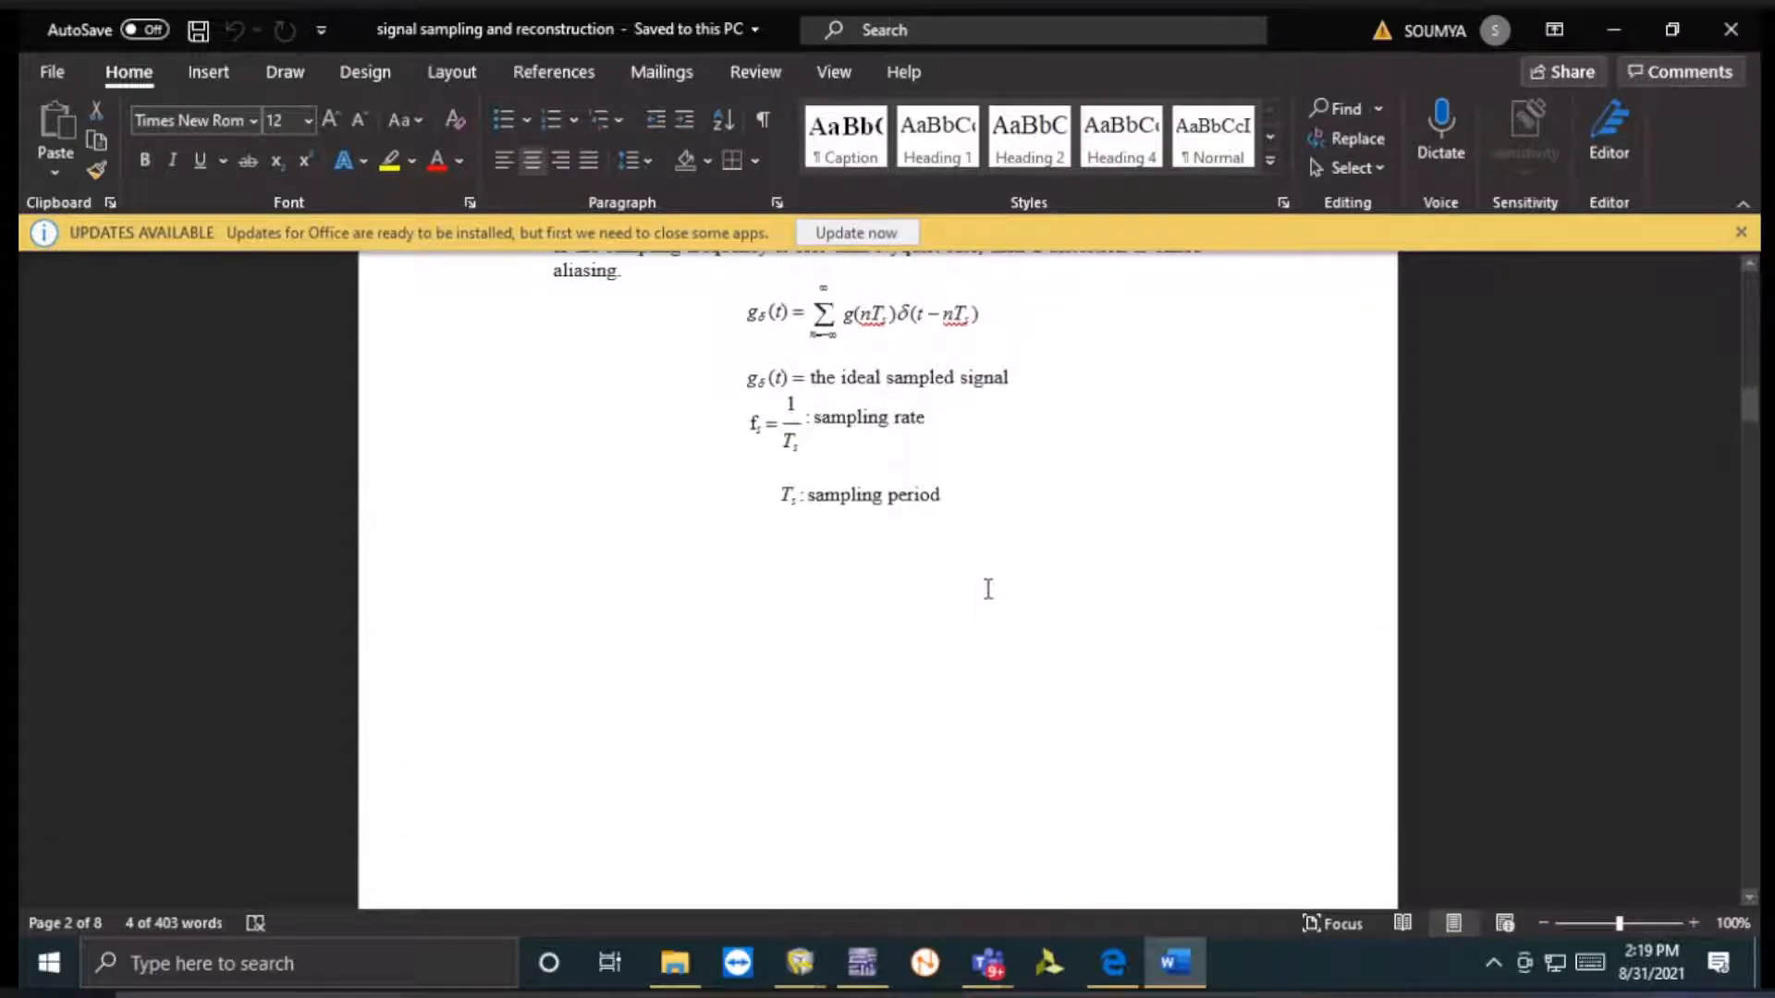
{"action": "scroll", "coordinate": [976, 583], "scroll_direction": "down", "scroll_amount": 20}
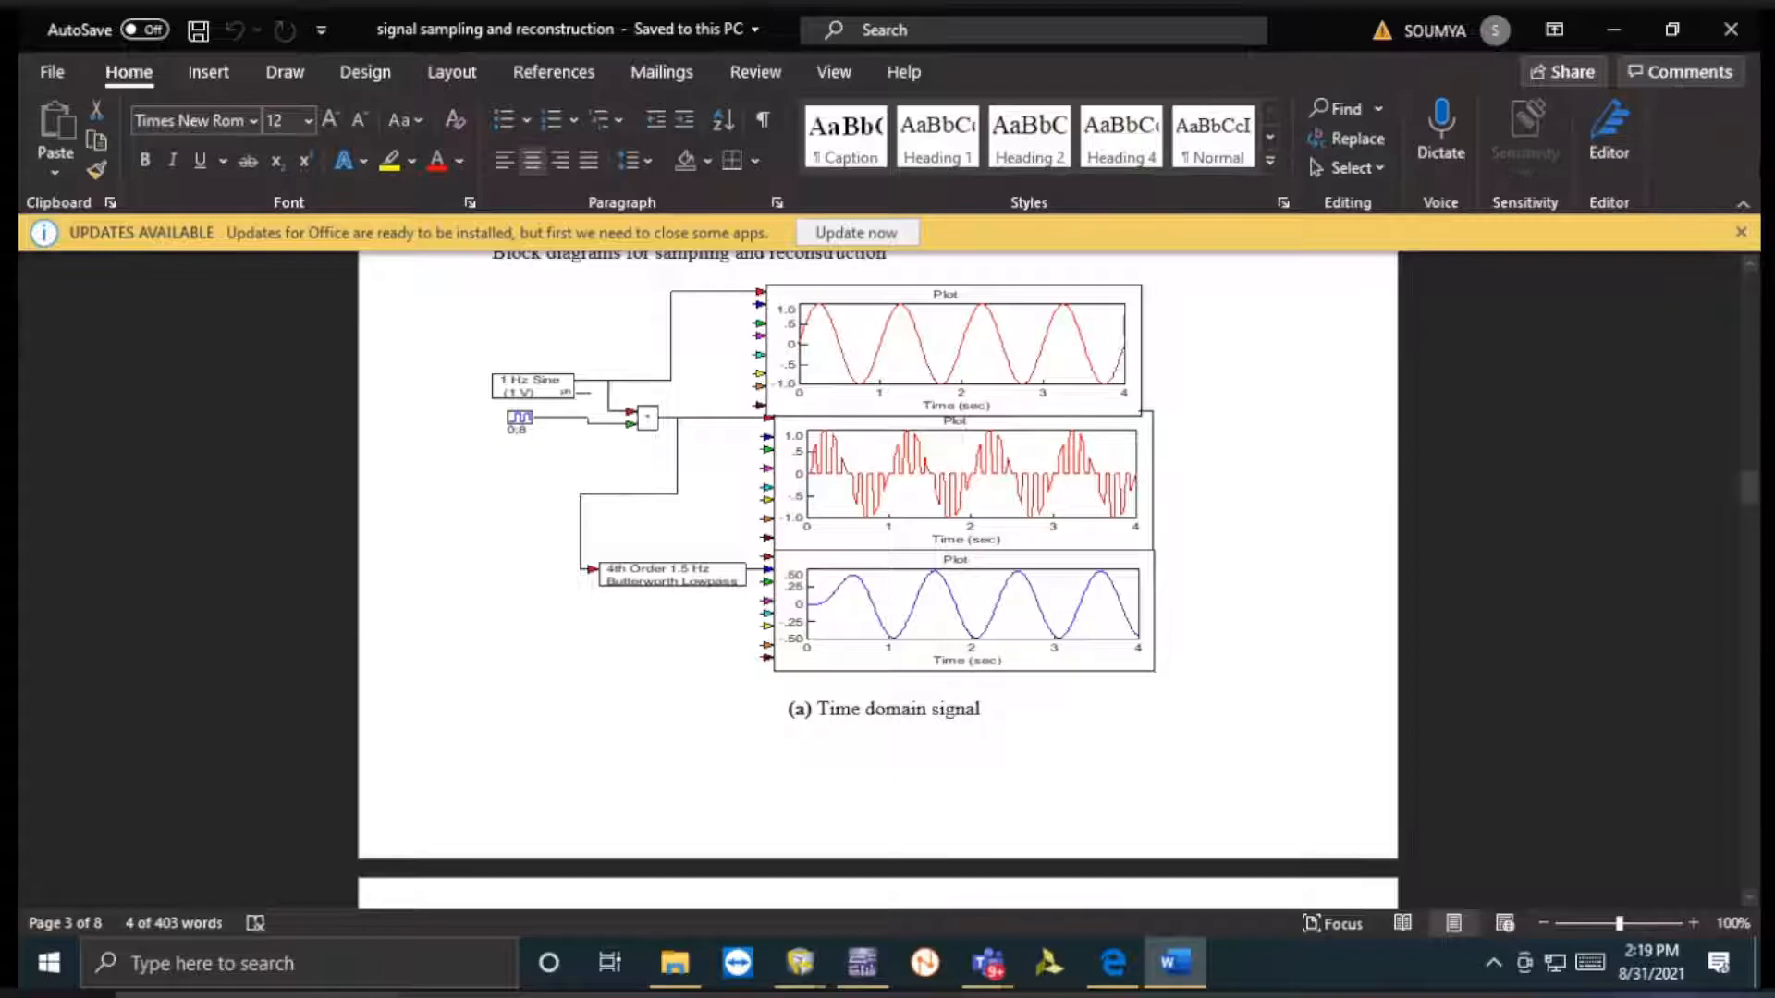
{"action": "left_click", "coordinate": [1618, 32]}
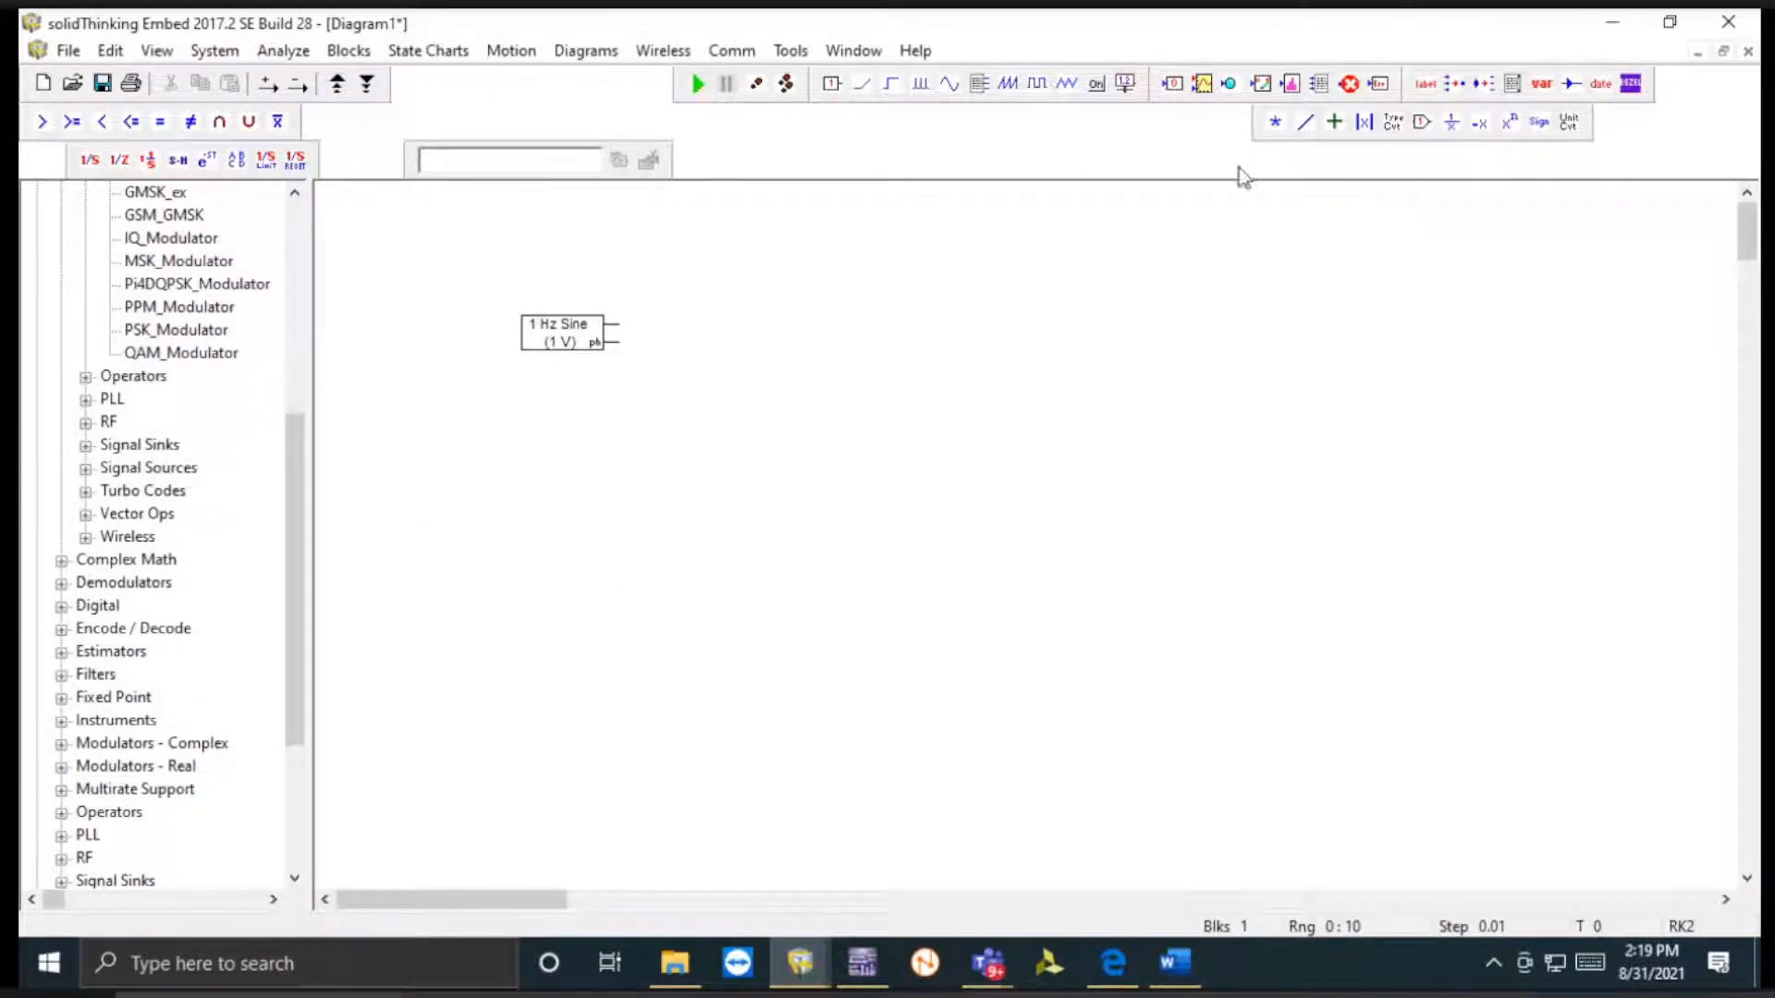
- Add a multiplication block and a constant block, move the sine source lower, and wire both the constant and sine outputs into the multiplier
{"action": "left_click", "coordinate": [1291, 83]}
{"action": "left_click", "coordinate": [730, 322]}
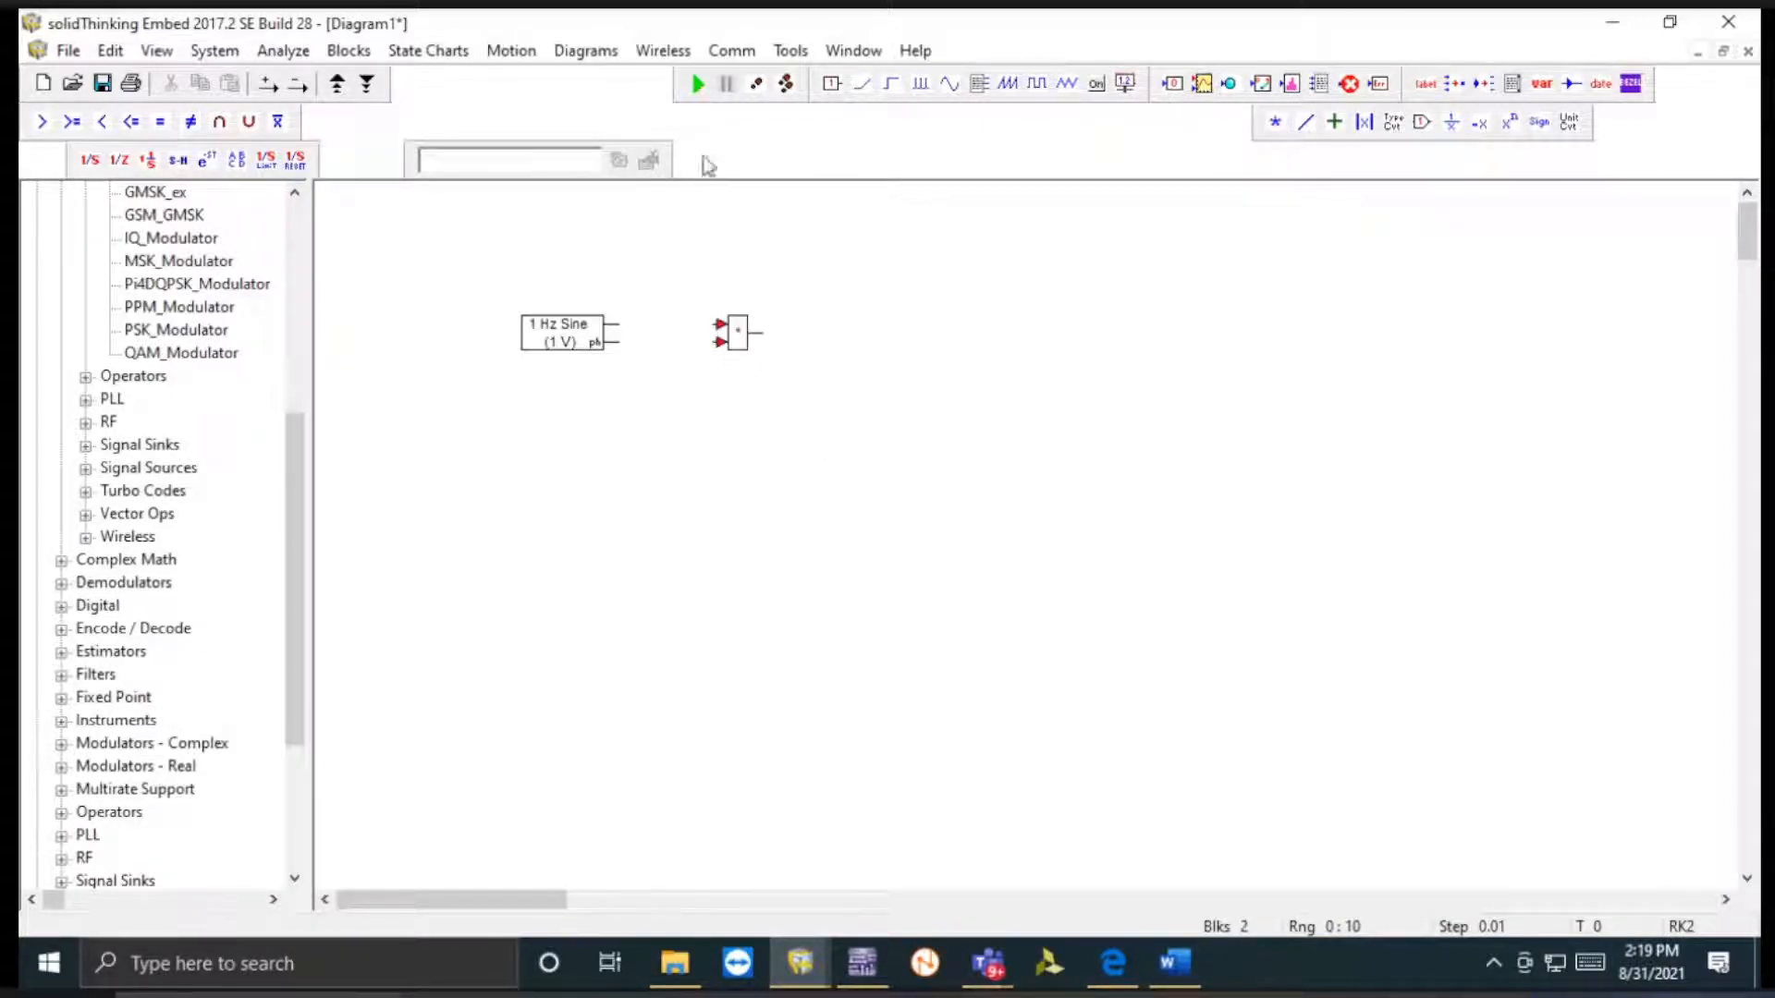
{"action": "left_click", "coordinate": [831, 84]}
{"action": "mouse_move", "coordinate": [549, 261]}
{"action": "left_mouse_down"}
{"action": "mouse_move", "coordinate": [650, 274]}
{"action": "mouse_move", "coordinate": [721, 325]}
{"action": "mouse_move", "coordinate": [638, 357]}
{"action": "mouse_move", "coordinate": [610, 342]}
{"action": "mouse_move", "coordinate": [566, 392]}
{"action": "left_mouse_up"}
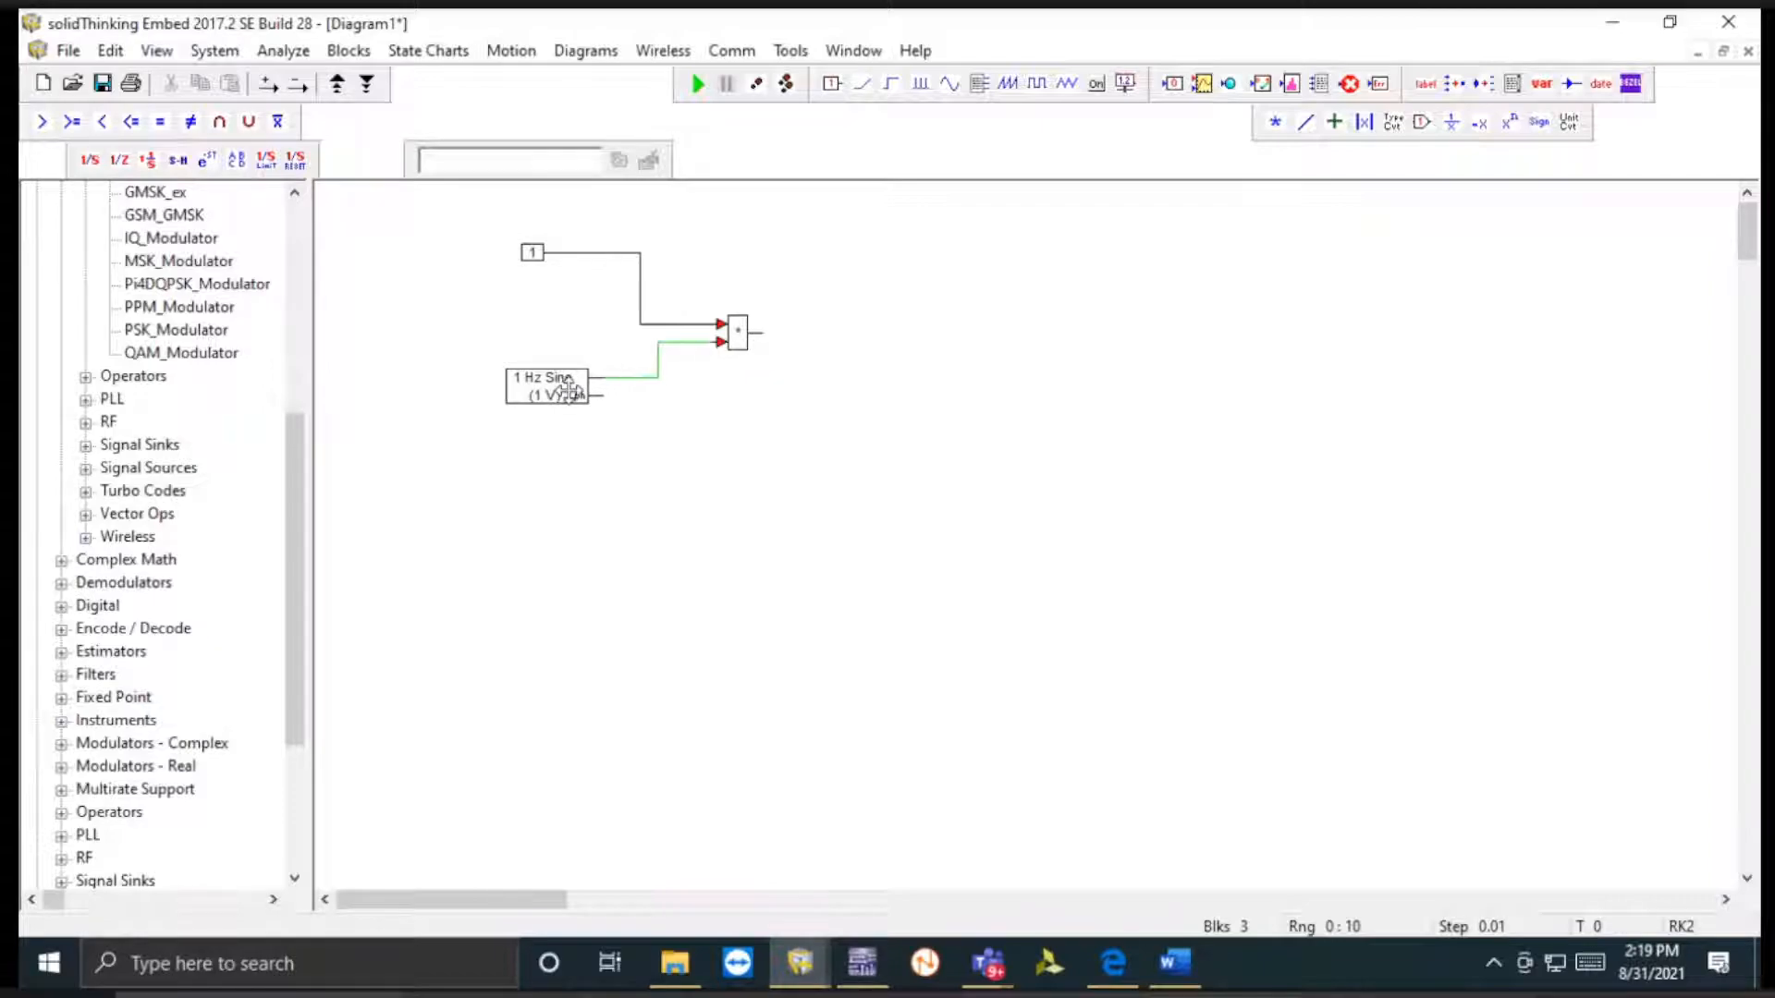
- Disconnect the constant block from the multiplier's upper input and delete it
{"action": "left_click_drag", "start_coordinate": [720, 324], "coordinate": [632, 311]}
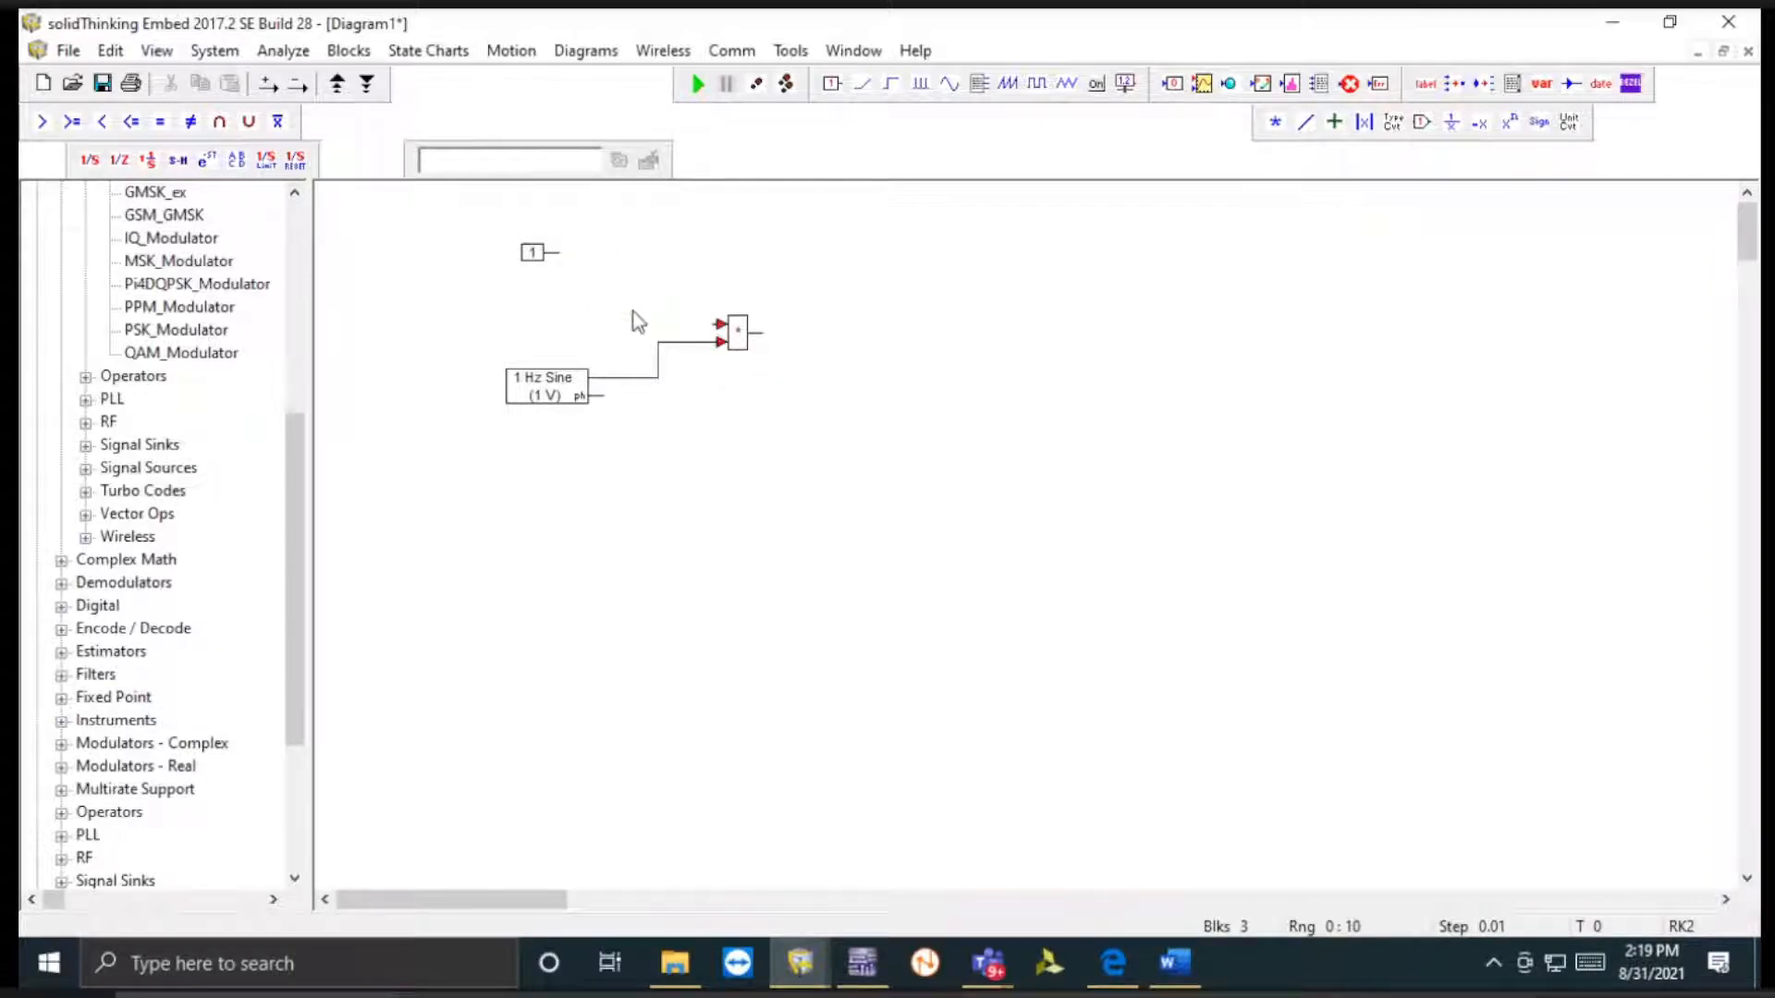
{"action": "left_click_drag", "start_coordinate": [493, 234], "coordinate": [593, 272]}
{"action": "key", "text": "Delete"}
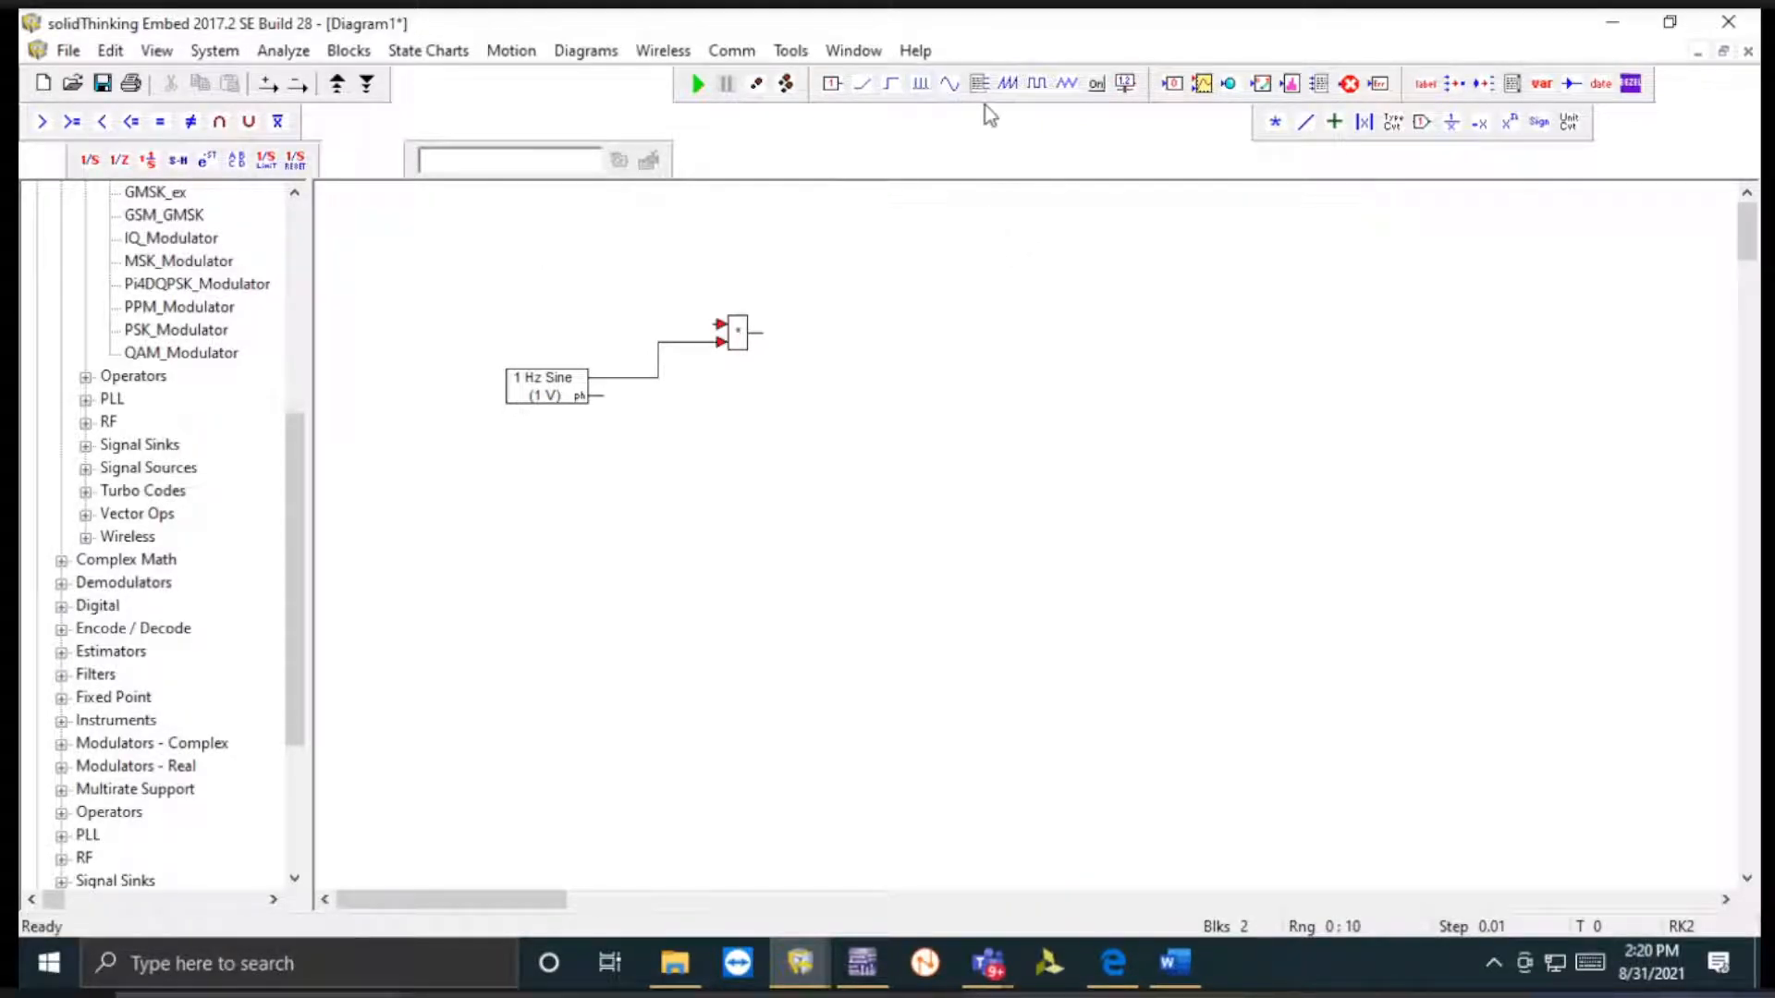
- Add a square wave source above the sine block, wire it to the multiplier's upper input, and accept its properties with frequency 1
{"action": "left_click", "coordinate": [1036, 83]}
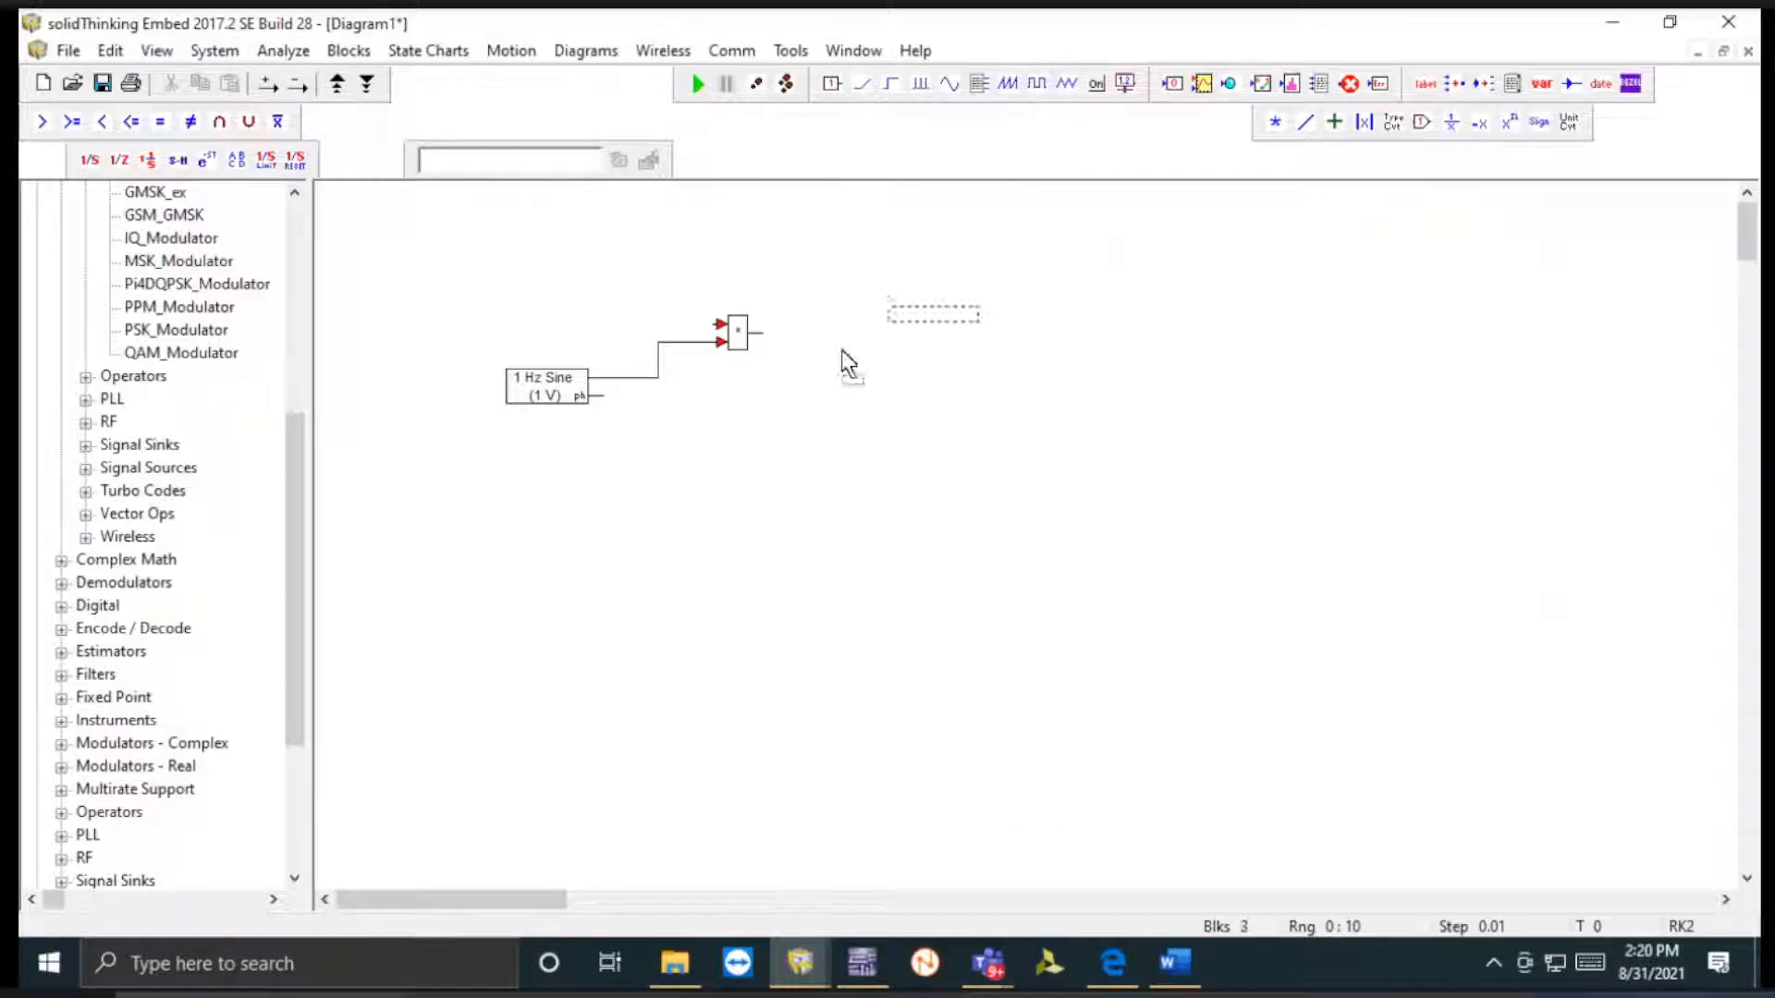
{"action": "left_click_drag", "start_coordinate": [527, 290], "coordinate": [719, 324]}
{"action": "double_click", "coordinate": [503, 288]}
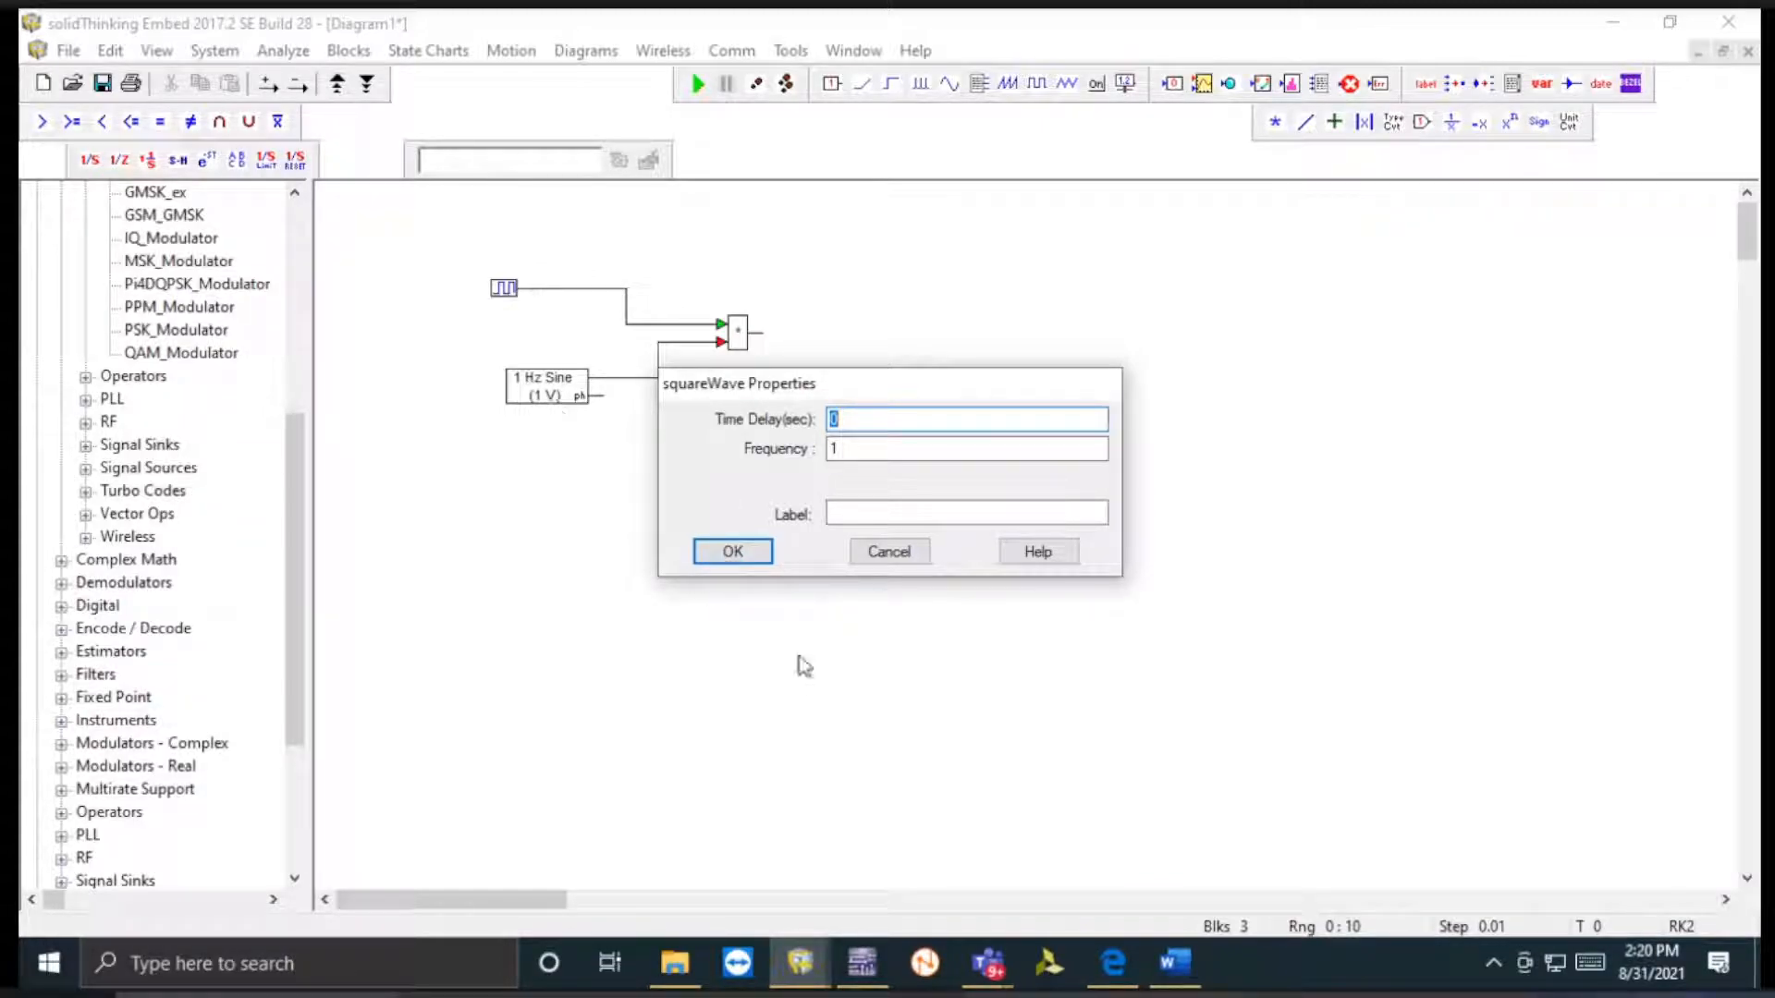
{"action": "left_click", "coordinate": [750, 551]}
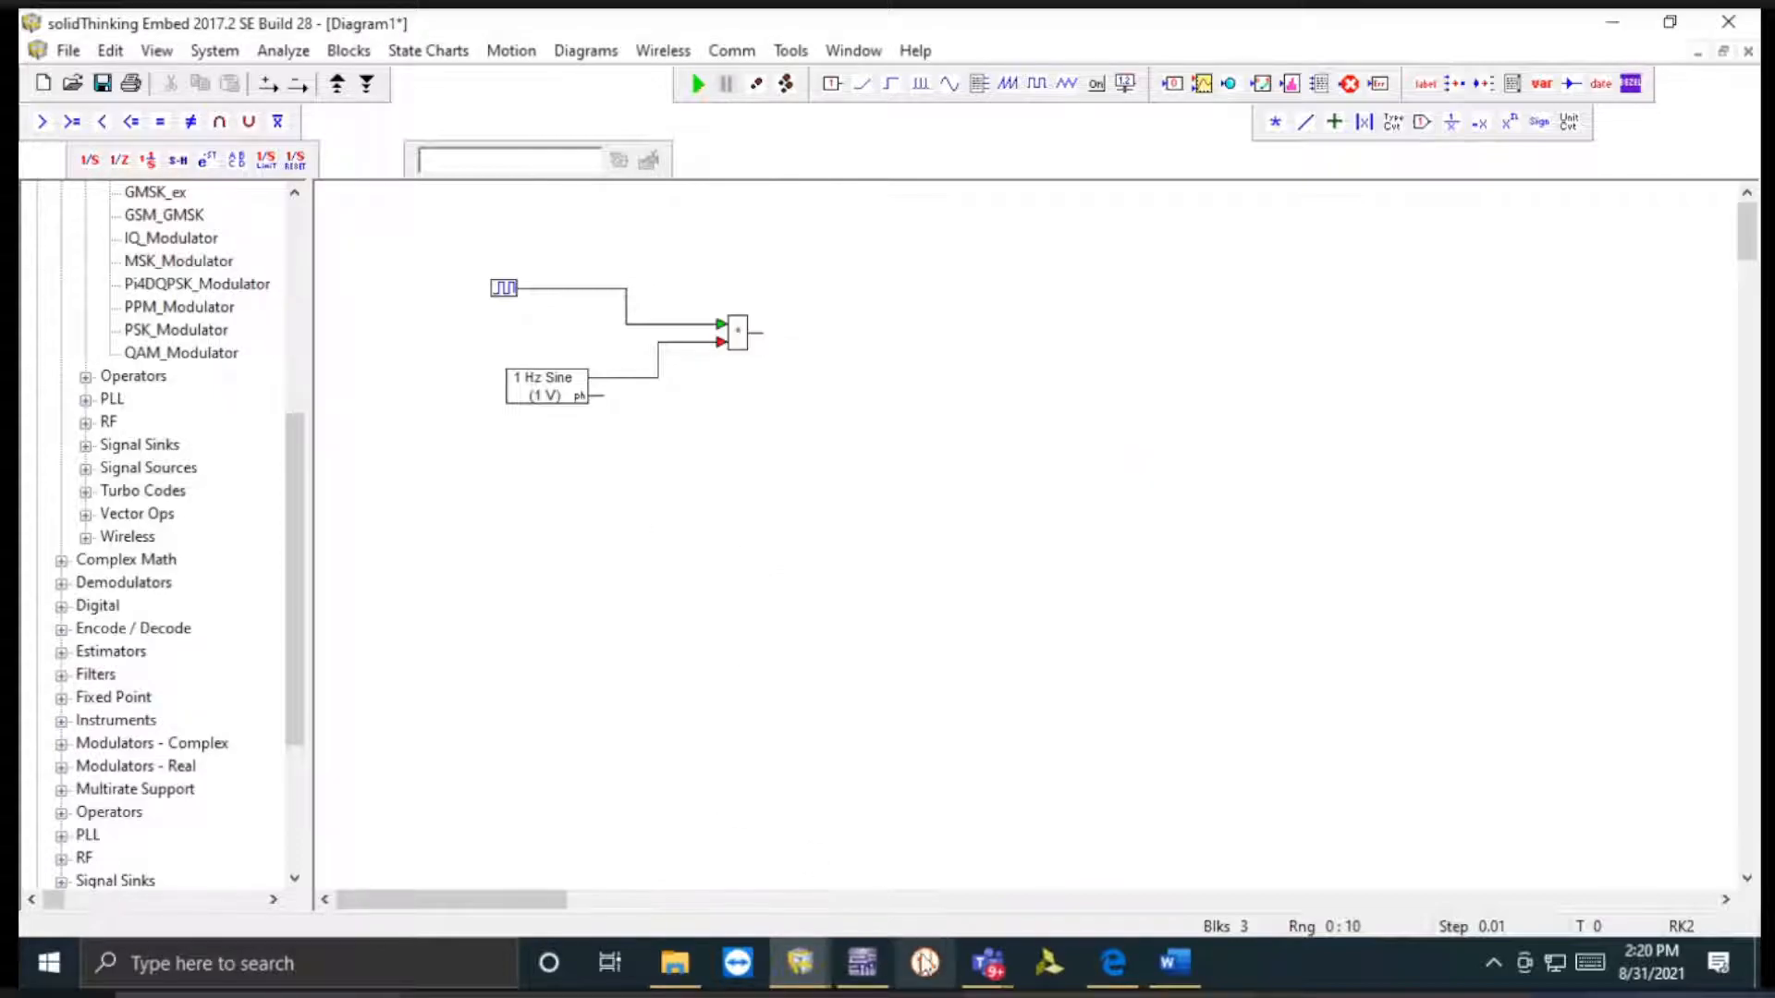
- Review the time domain block diagram and the sampling theorem condition in the Word document, then return to the Embed diagram
{"action": "left_click", "coordinate": [1172, 964]}
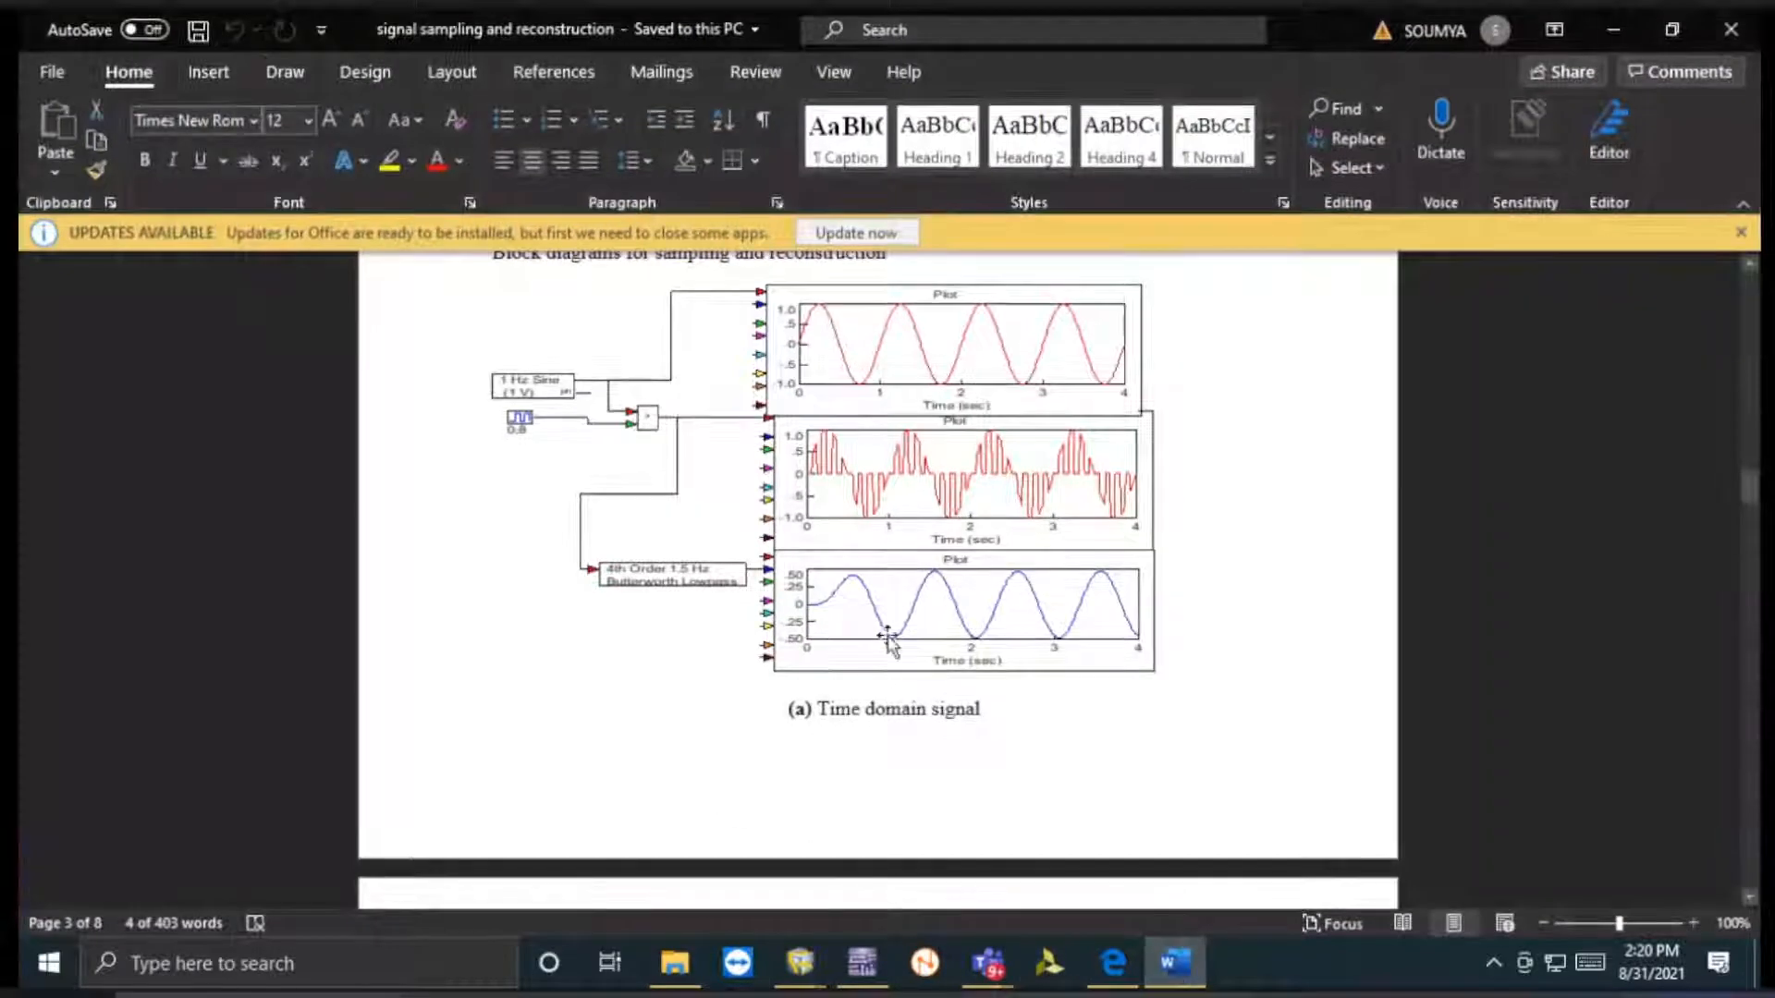
{"action": "scroll", "coordinate": [1121, 713], "scroll_direction": "up", "scroll_amount": 1}
{"action": "scroll", "coordinate": [1124, 702], "scroll_direction": "down", "scroll_amount": 7}
{"action": "scroll", "coordinate": [1124, 703], "scroll_direction": "up", "scroll_amount": 6}
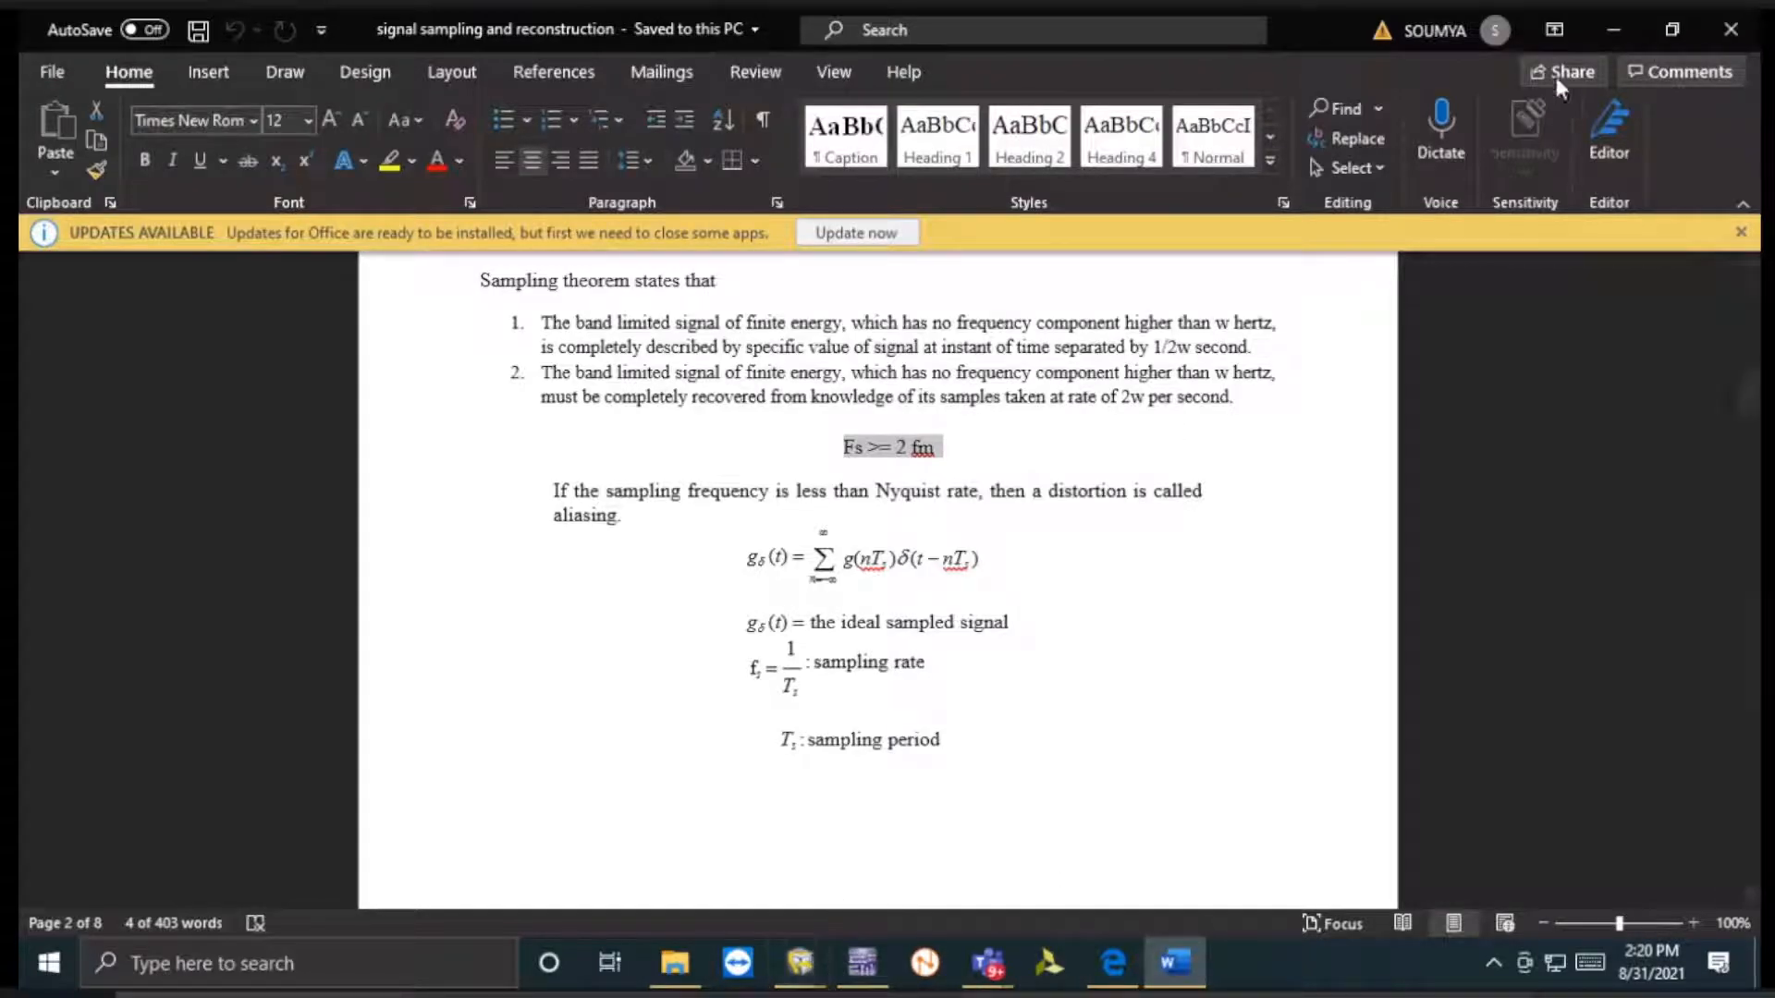
{"action": "left_click", "coordinate": [800, 961]}
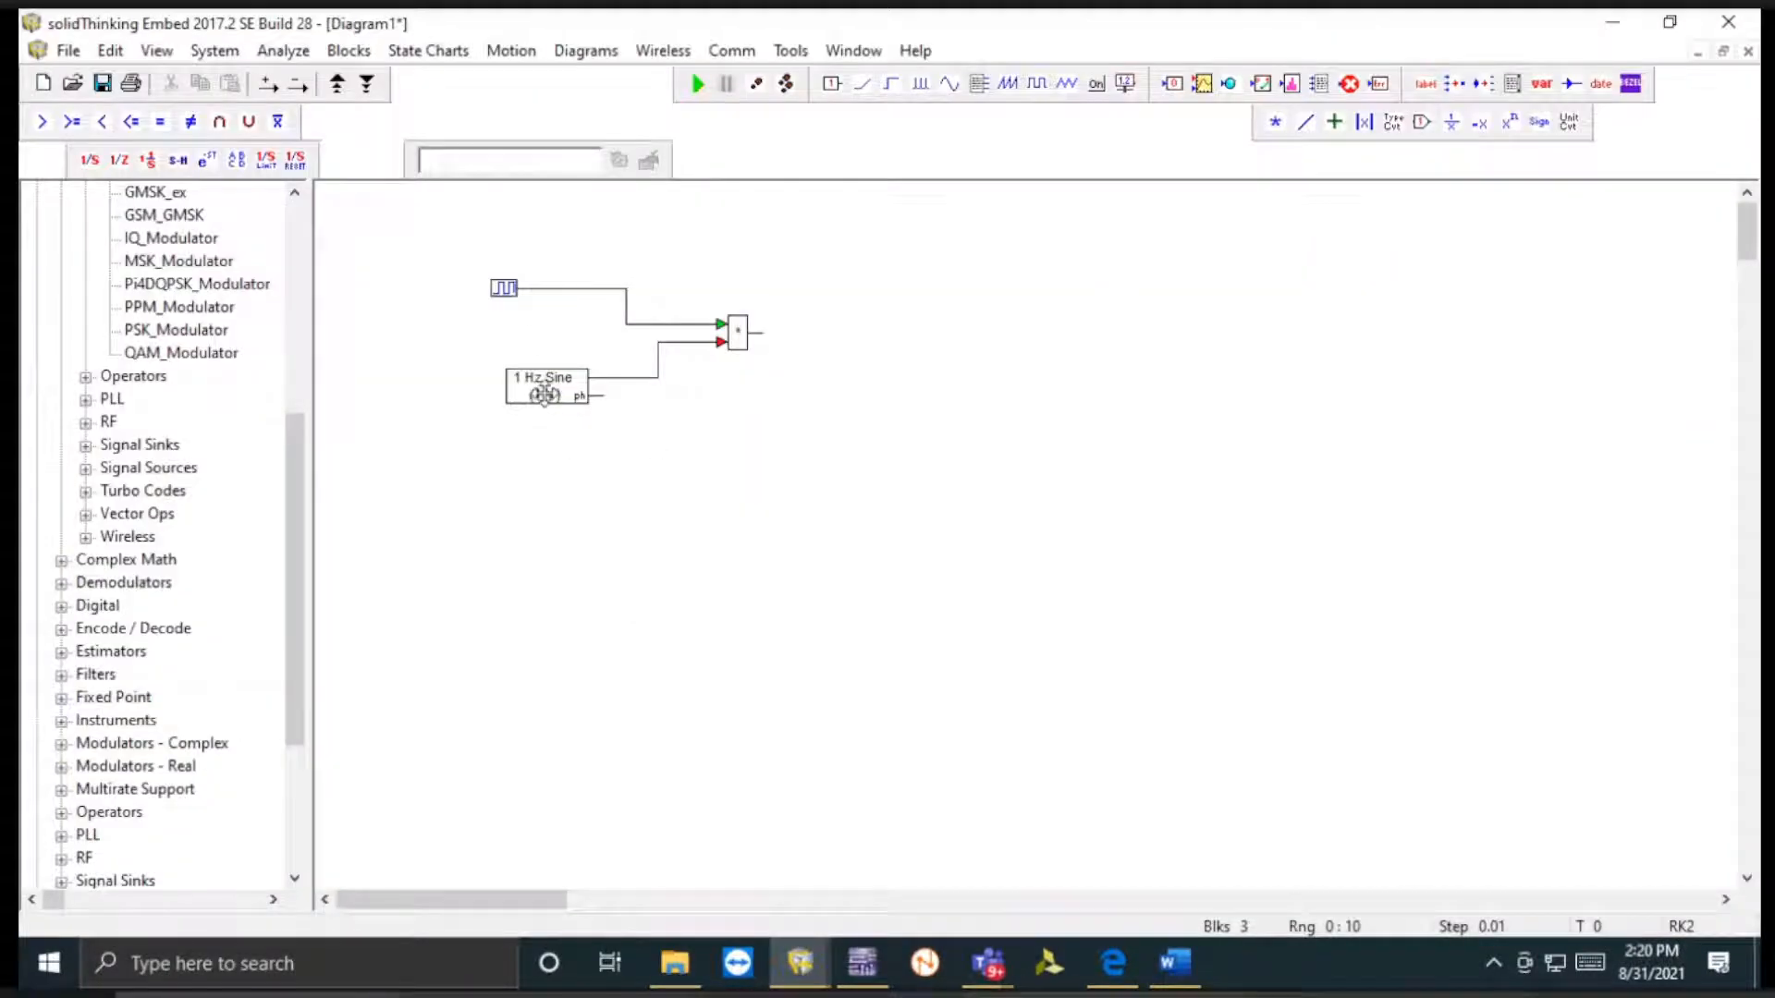
- Set the square wave source's frequency to 2
{"action": "double_click", "coordinate": [504, 287]}
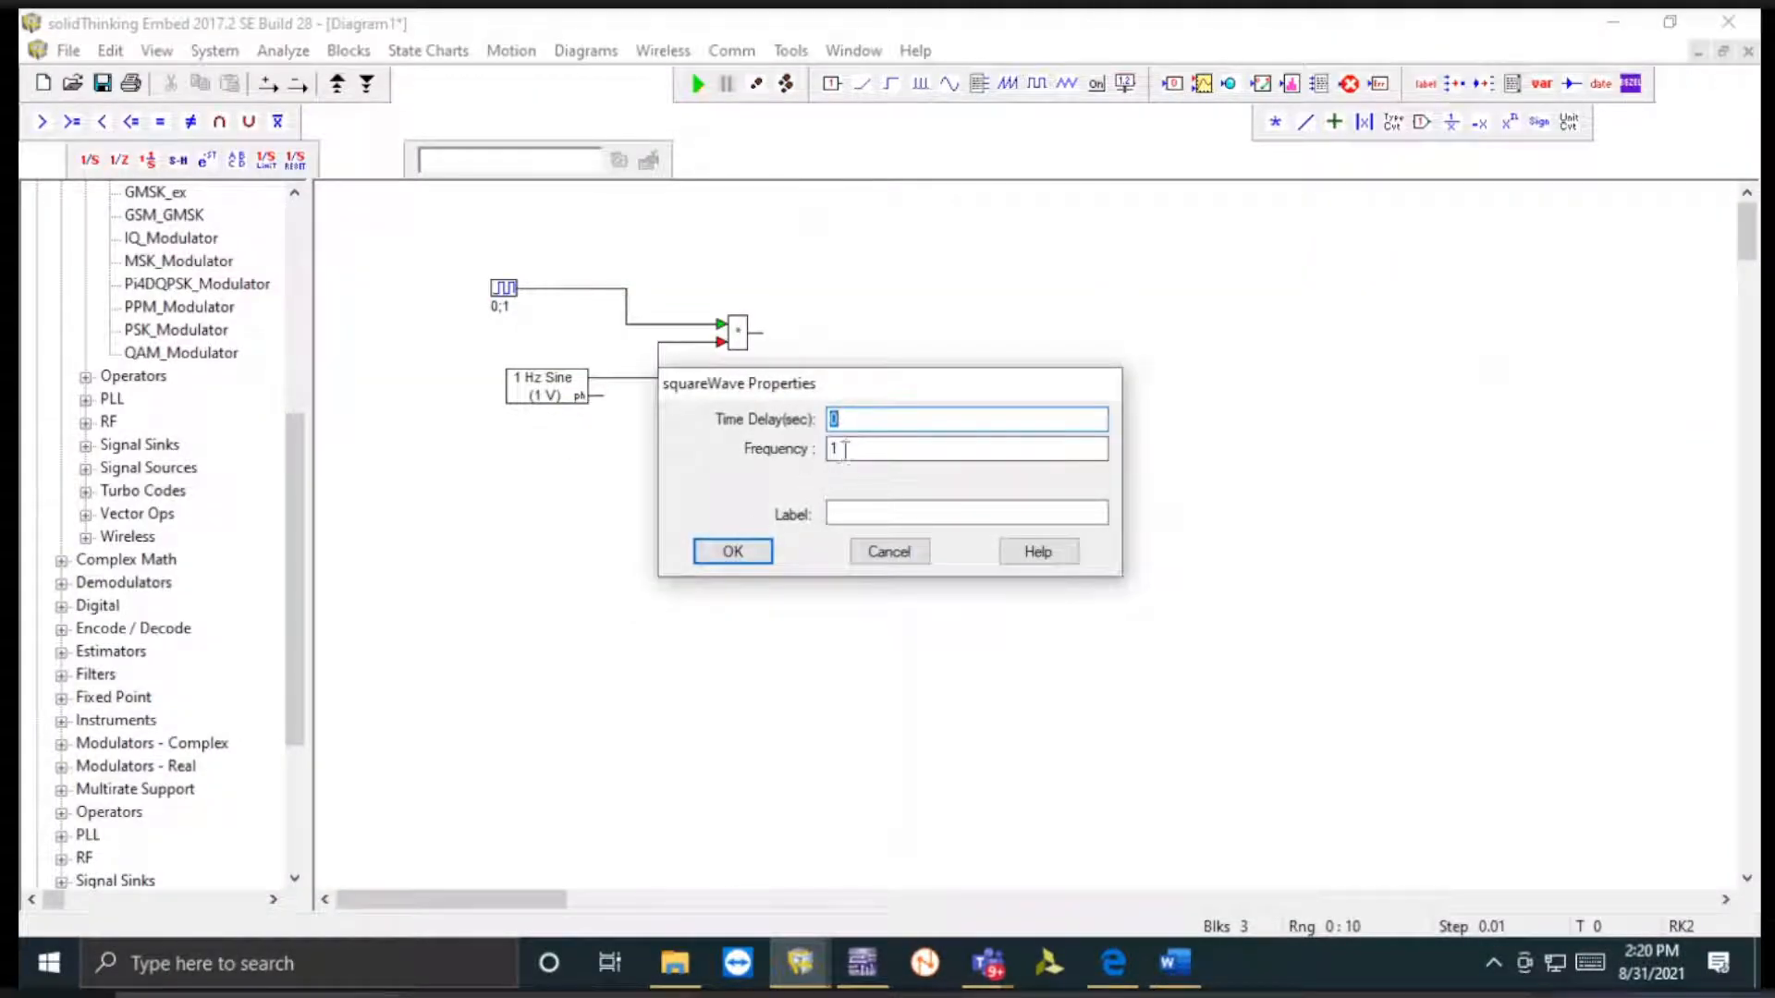
{"action": "key", "text": "Tab"}
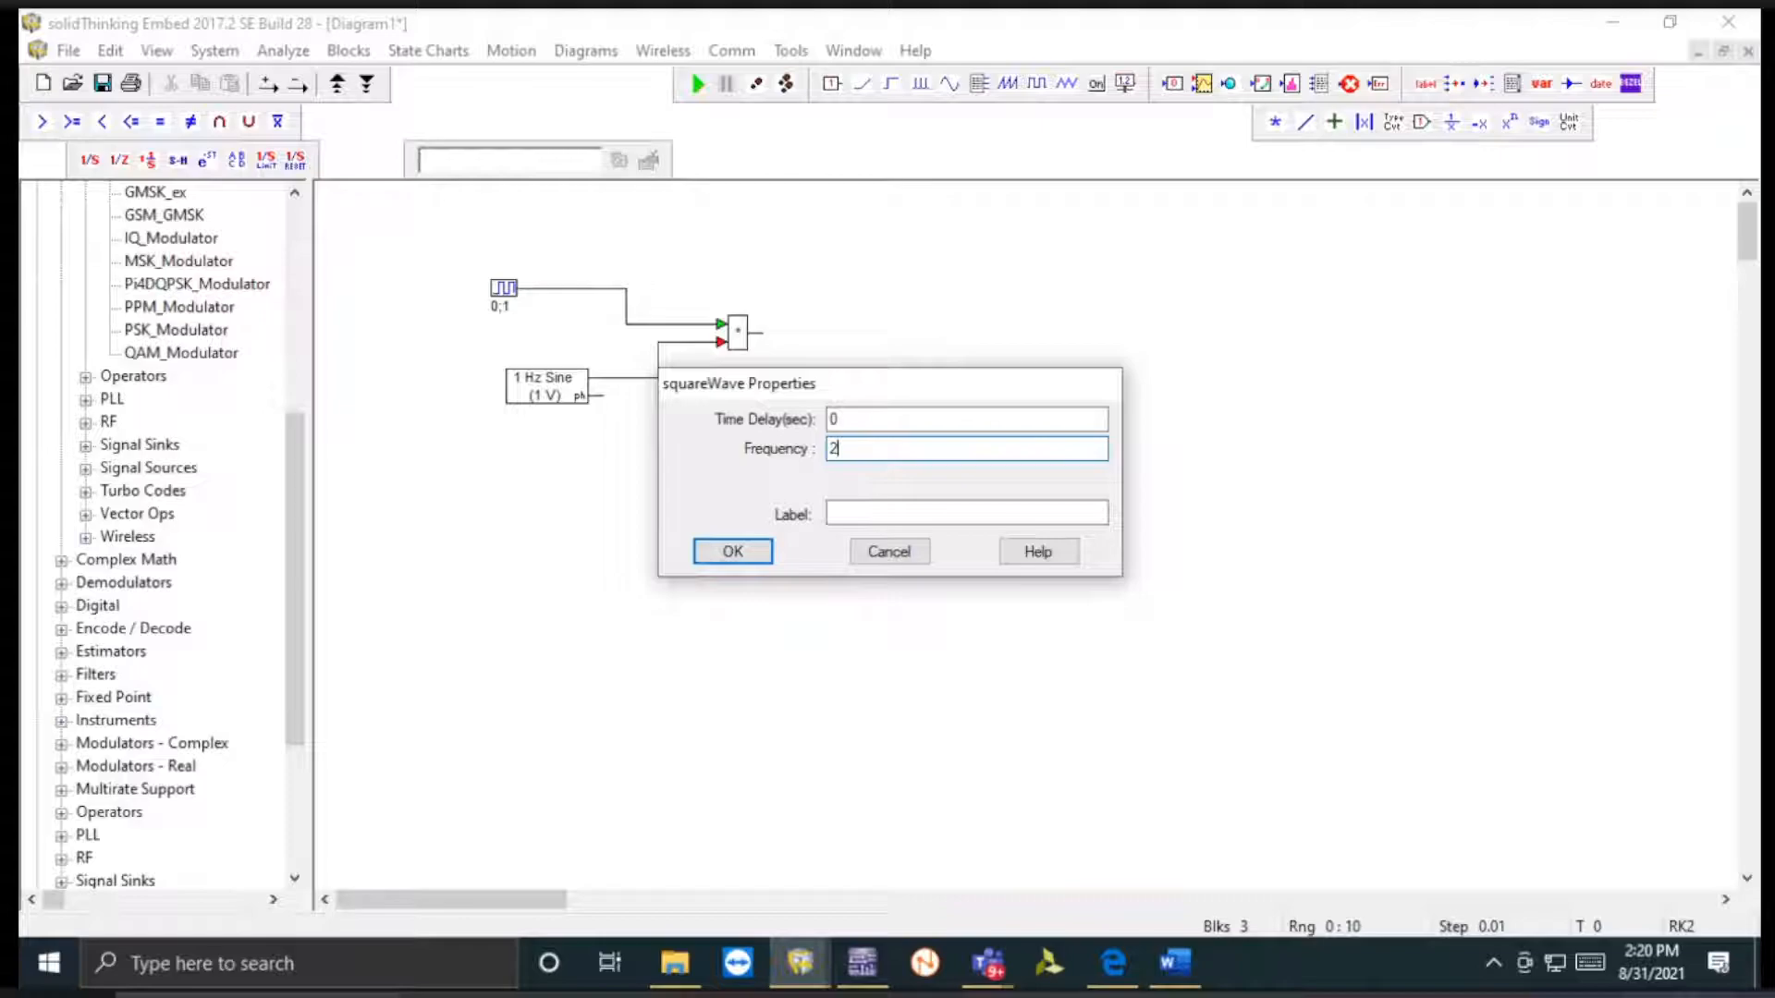
{"action": "type", "text": "2"}
{"action": "left_click", "coordinate": [732, 553]}
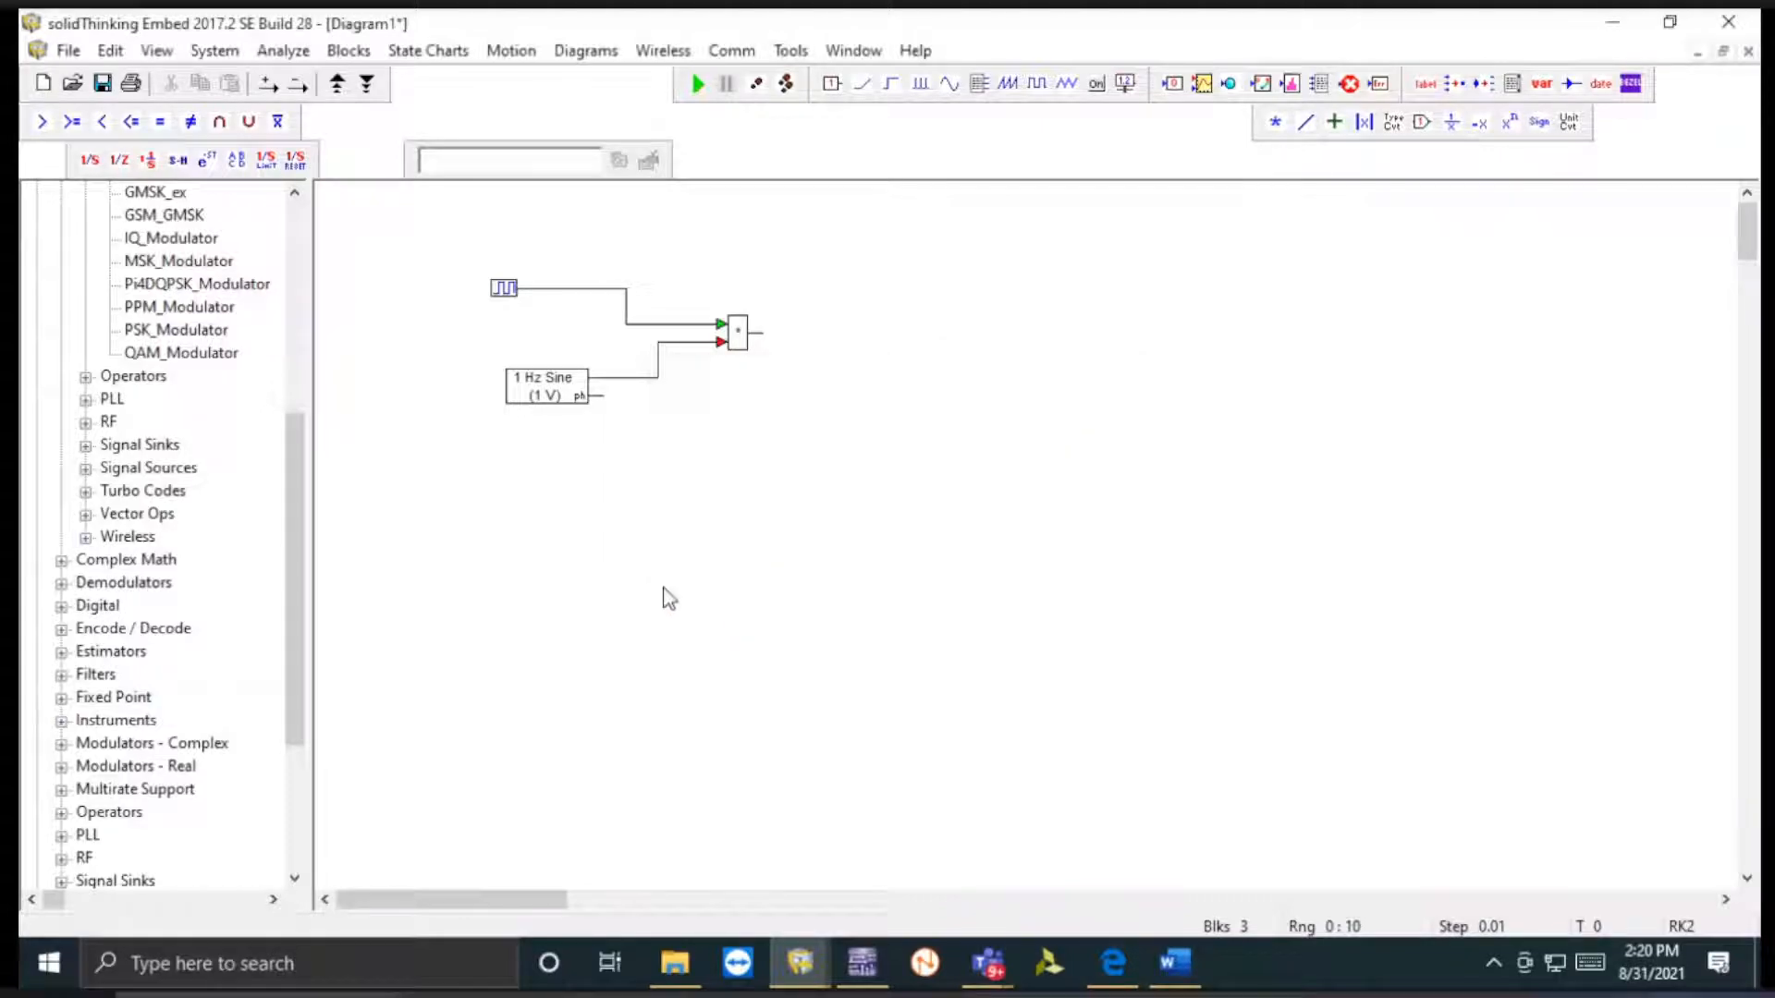
- Add a plot block beside the multiplier and wire the multiplier's output to the plot's first input
{"action": "left_click", "coordinate": [1200, 86]}
{"action": "left_click", "coordinate": [954, 364]}
{"action": "left_click_drag", "start_coordinate": [762, 334], "coordinate": [940, 369]}
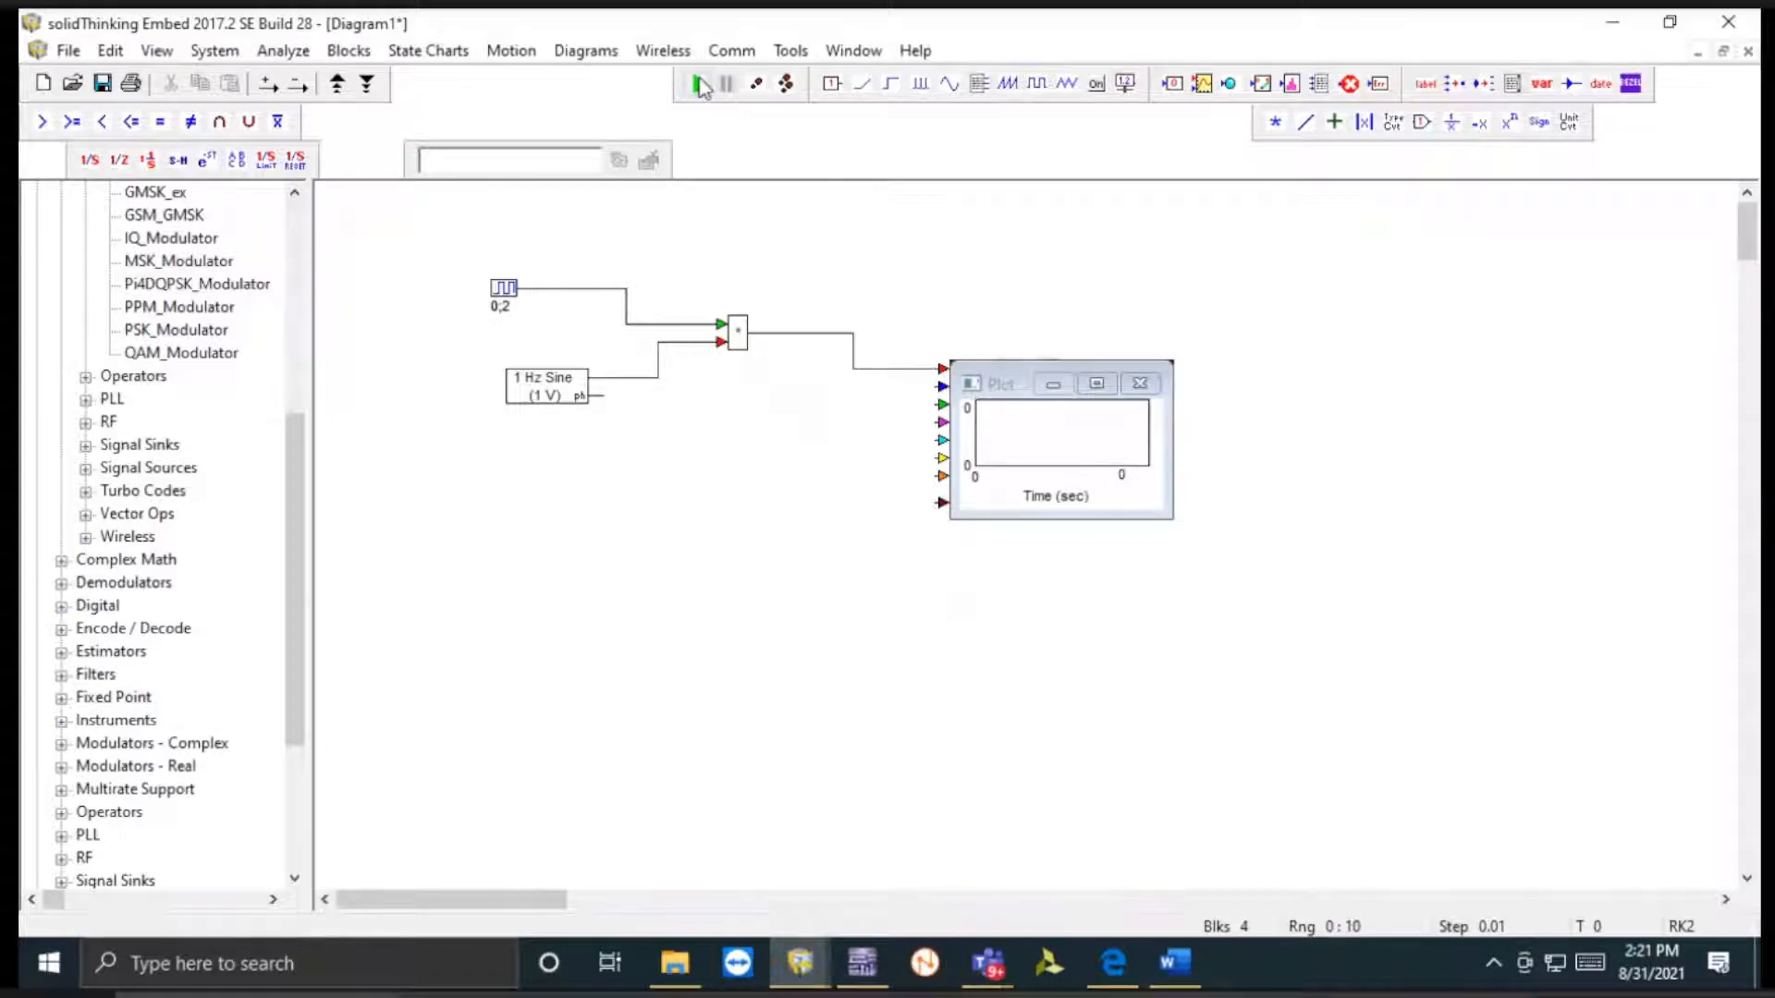
- Run the simulation and enlarge the plot to inspect the sampled waveform, then restore the plot's size
{"action": "left_click", "coordinate": [700, 86]}
{"action": "left_click", "coordinate": [1098, 383]}
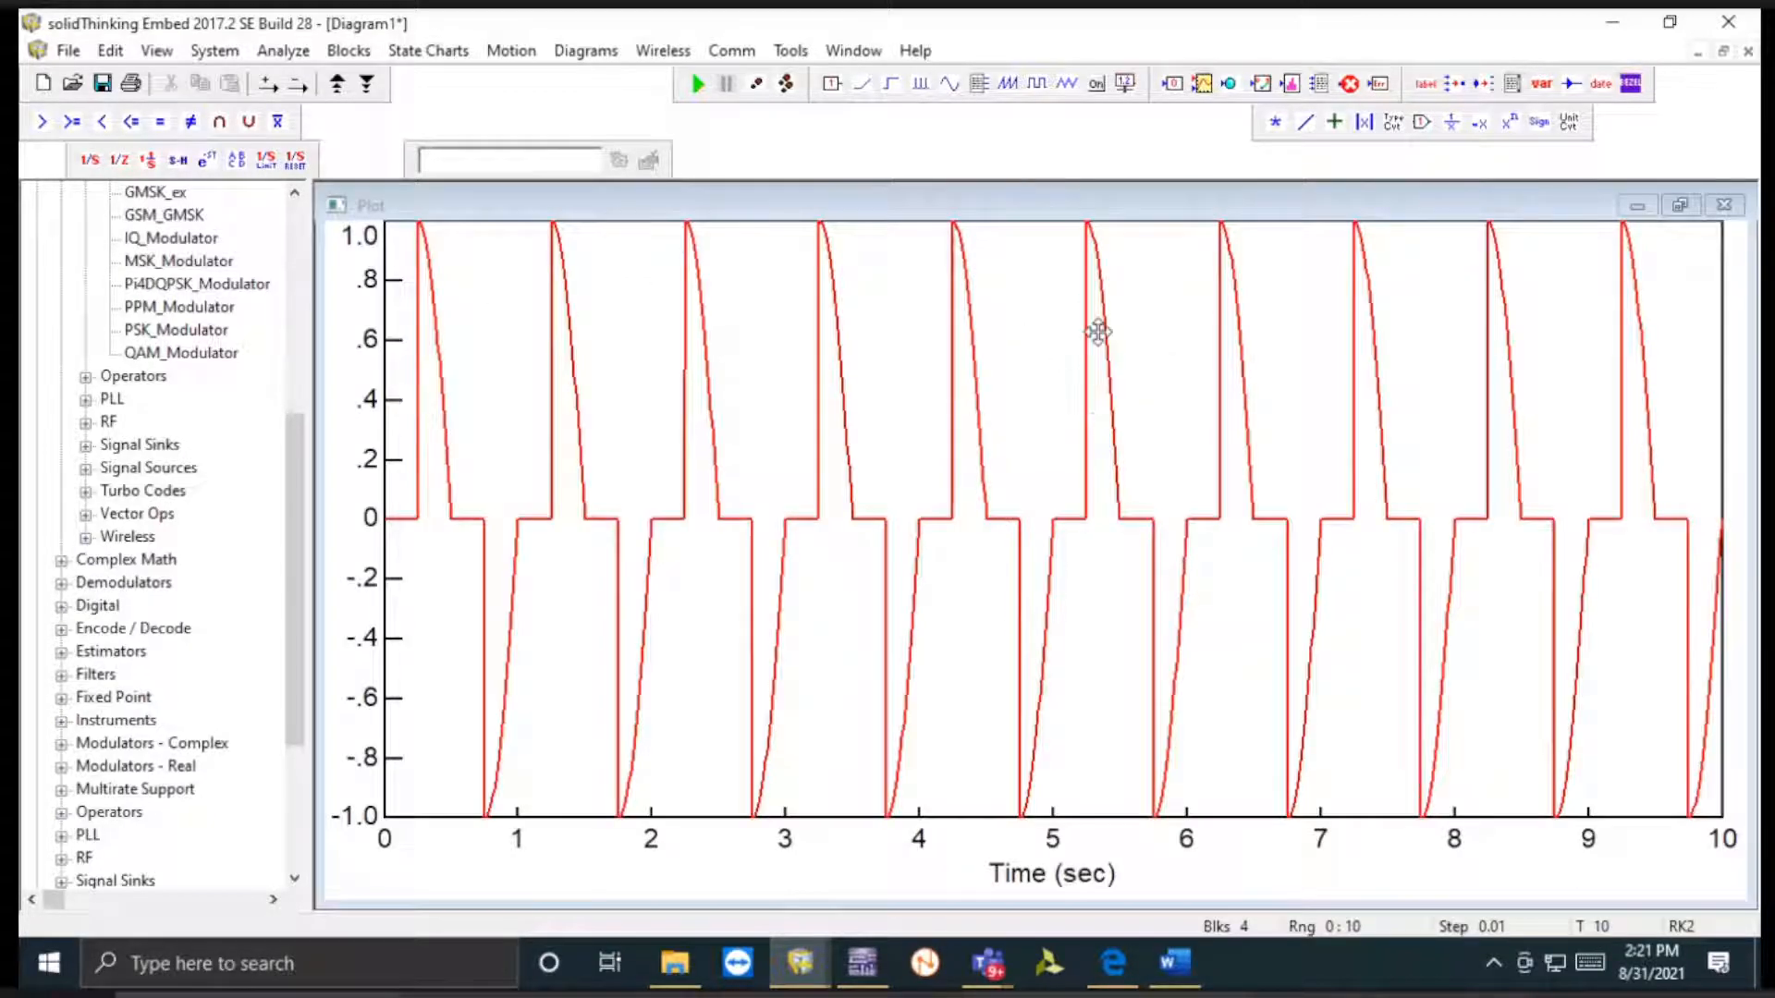
{"action": "left_click", "coordinate": [1687, 209]}
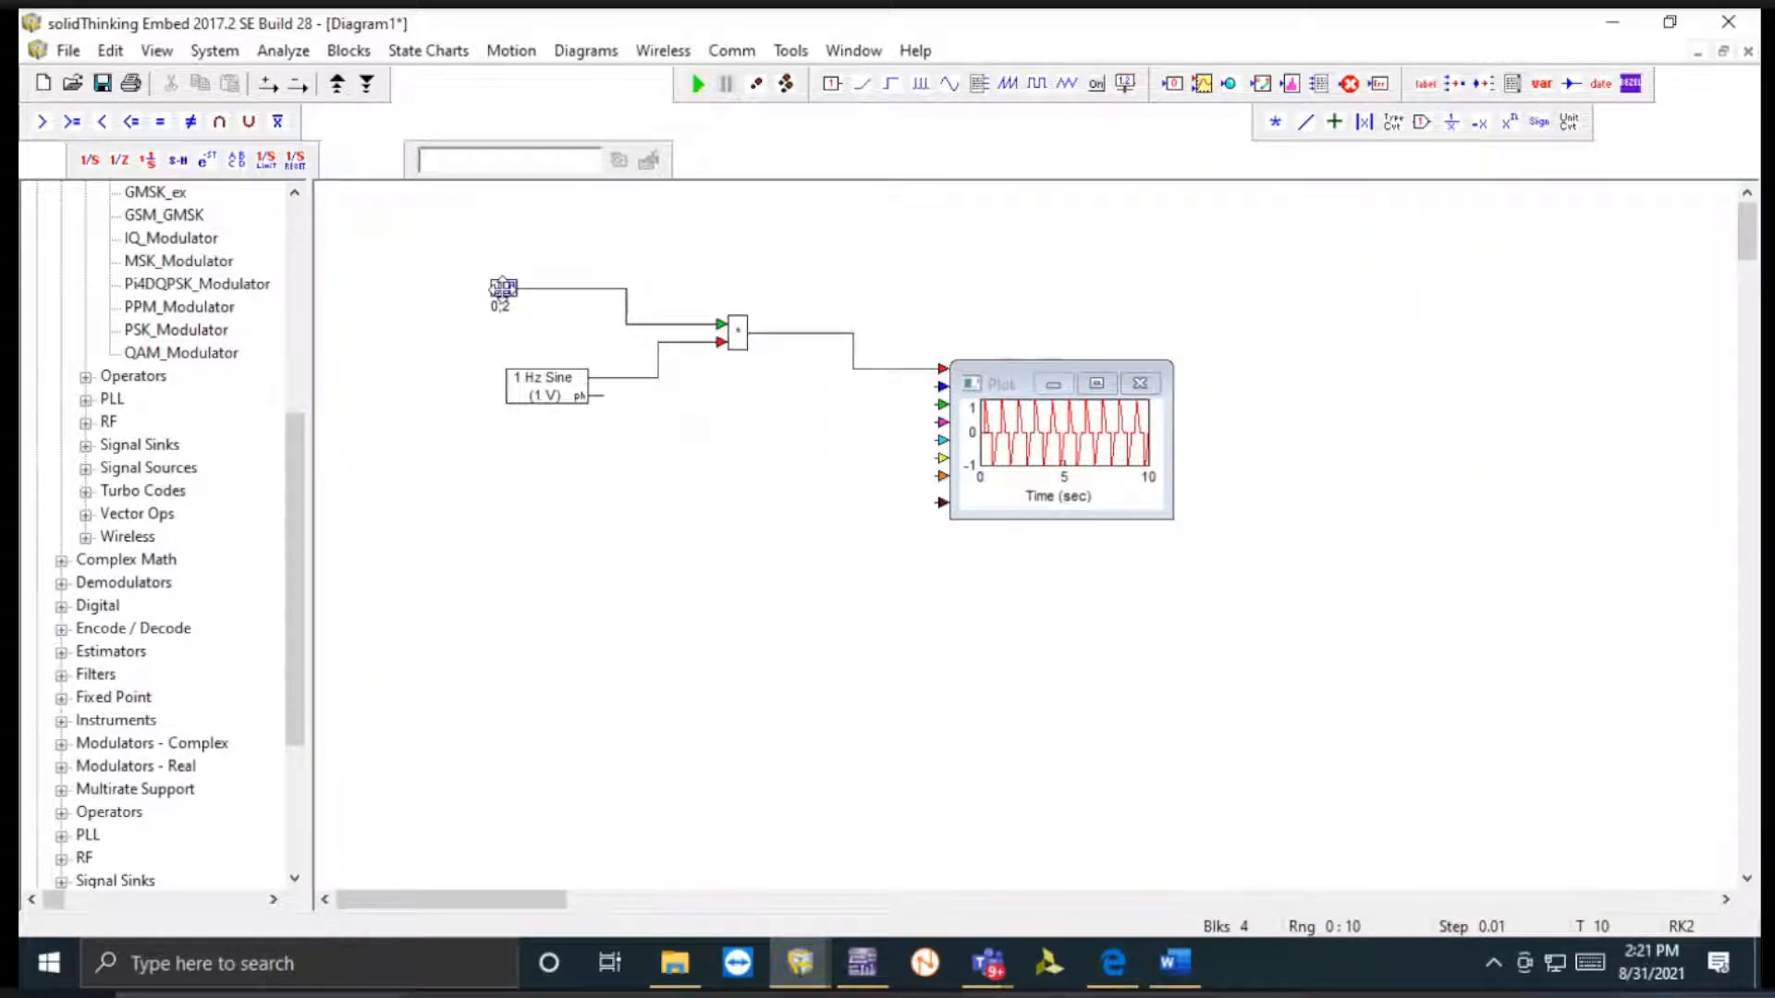
- Set the square wave frequency to 3, rerun the simulation, and inspect the sampled waveform in the enlarged plot
{"action": "double_click", "coordinate": [503, 287]}
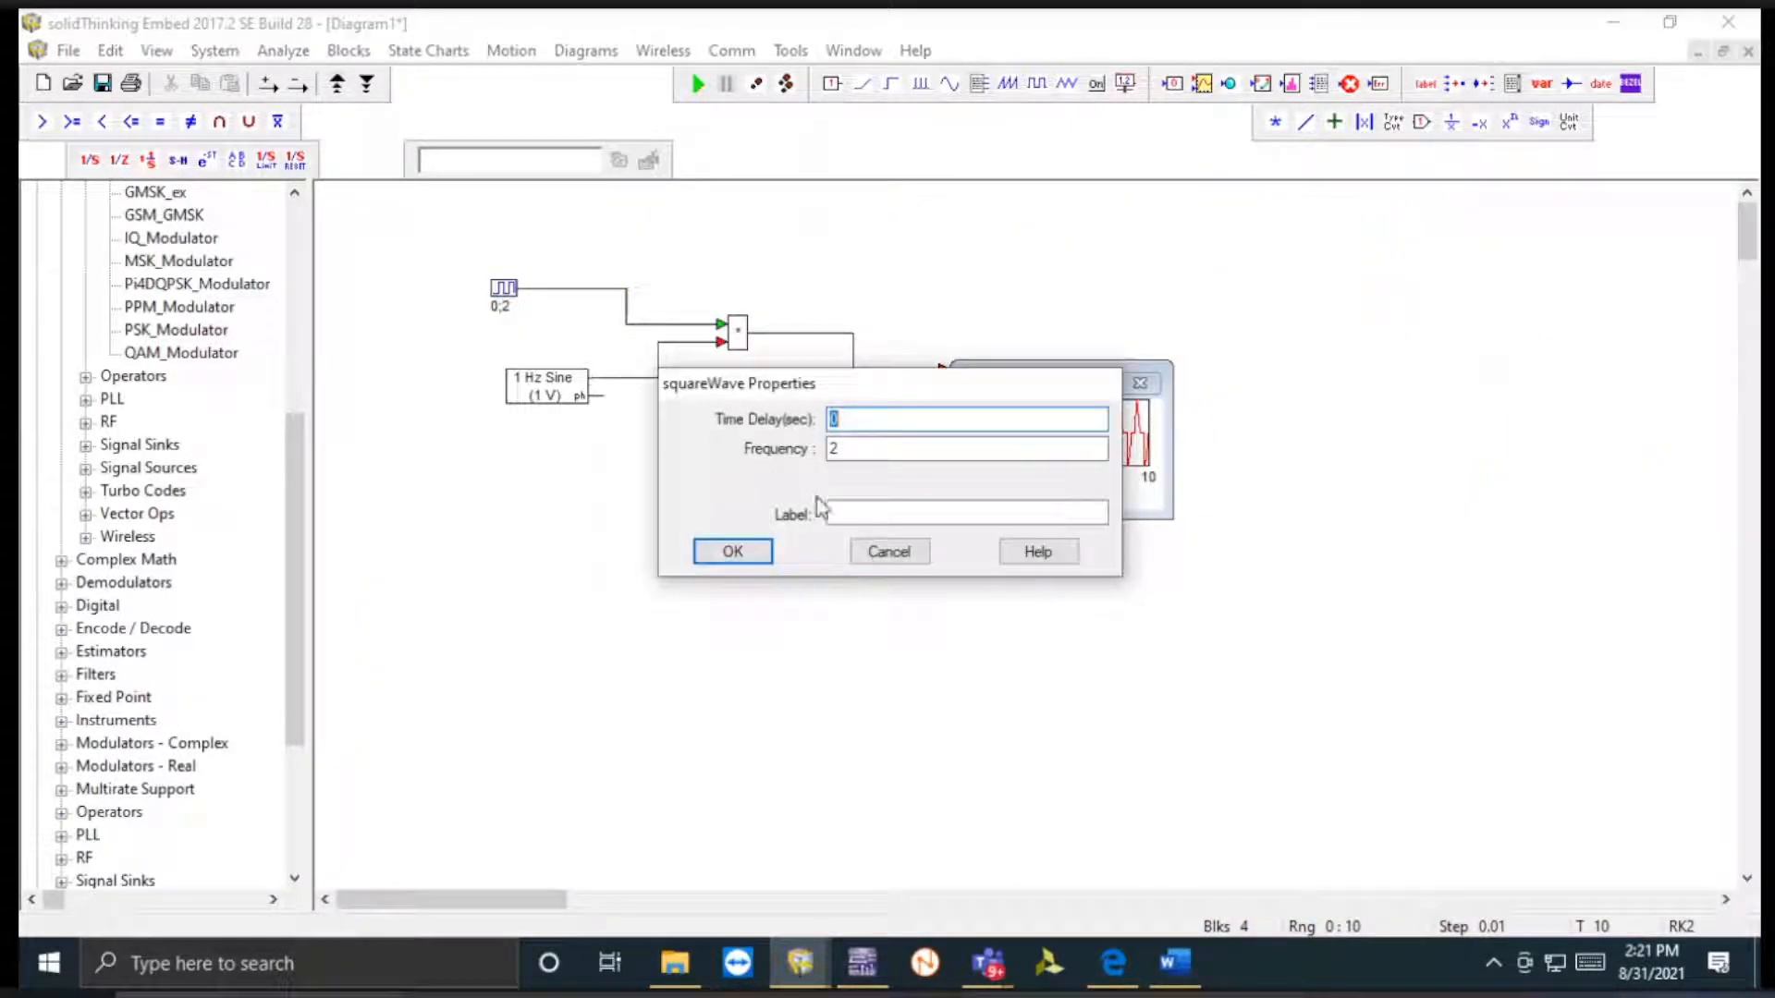
{"action": "double_click", "coordinate": [866, 447]}
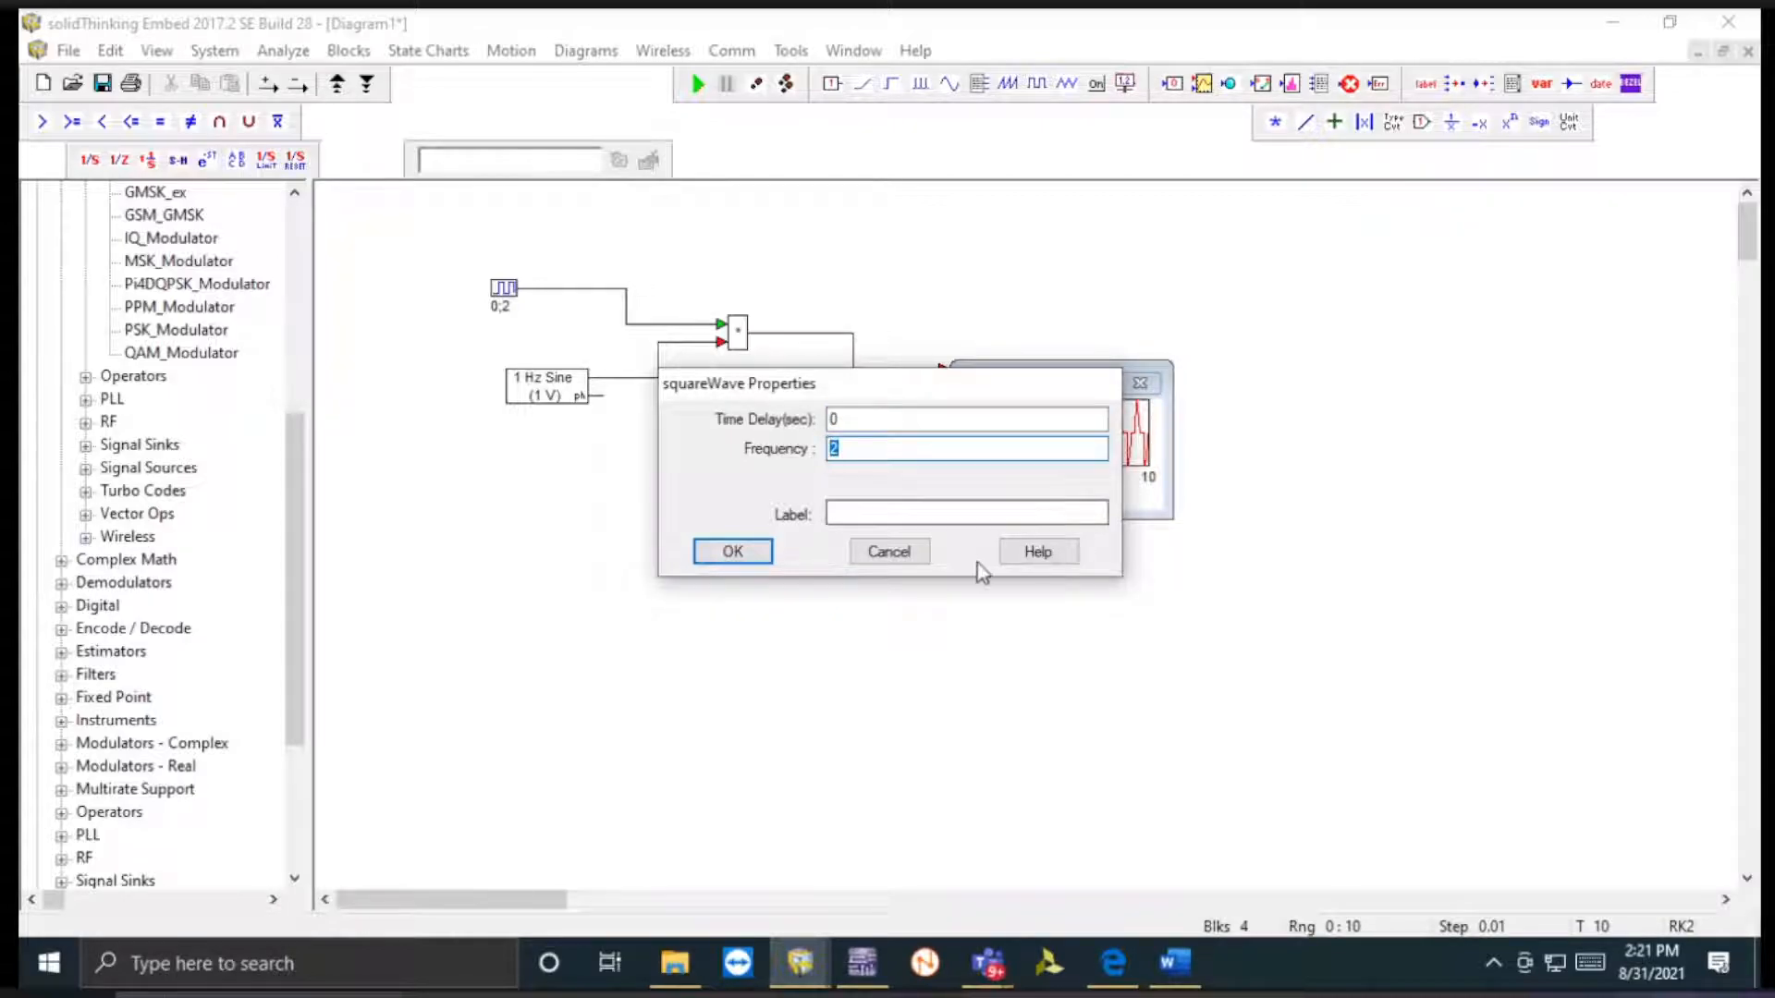
{"action": "type", "text": "3"}
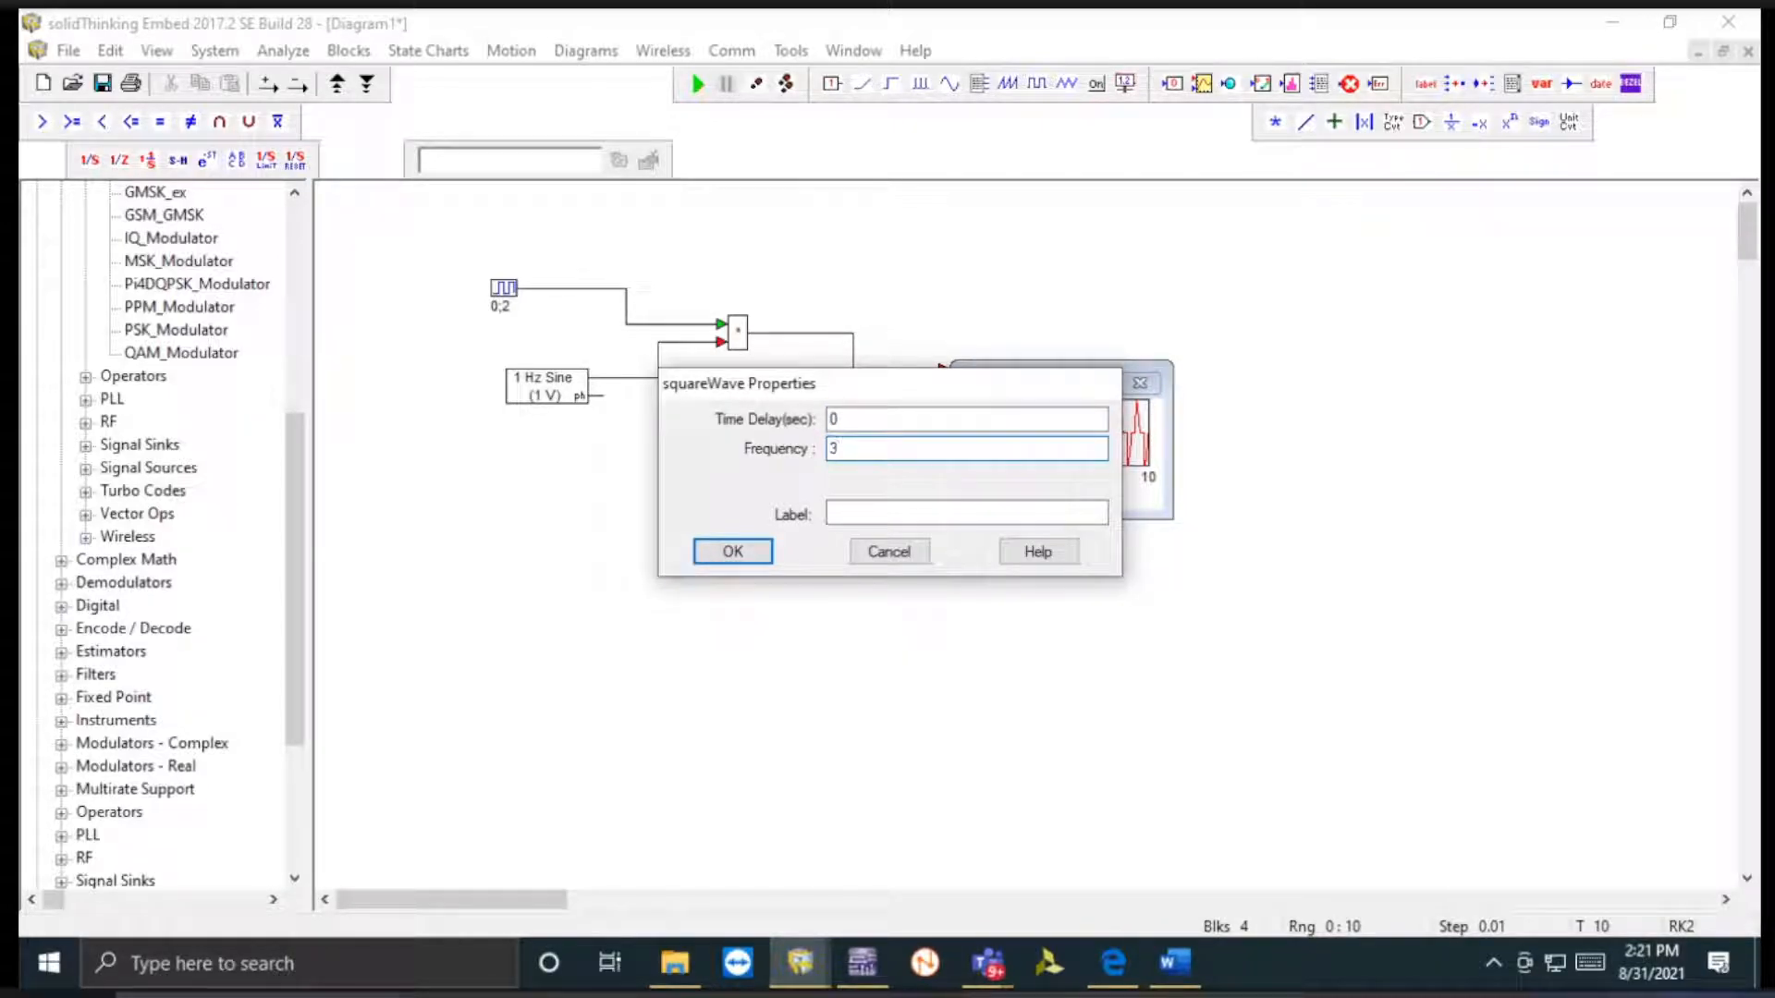
{"action": "left_click", "coordinate": [730, 554]}
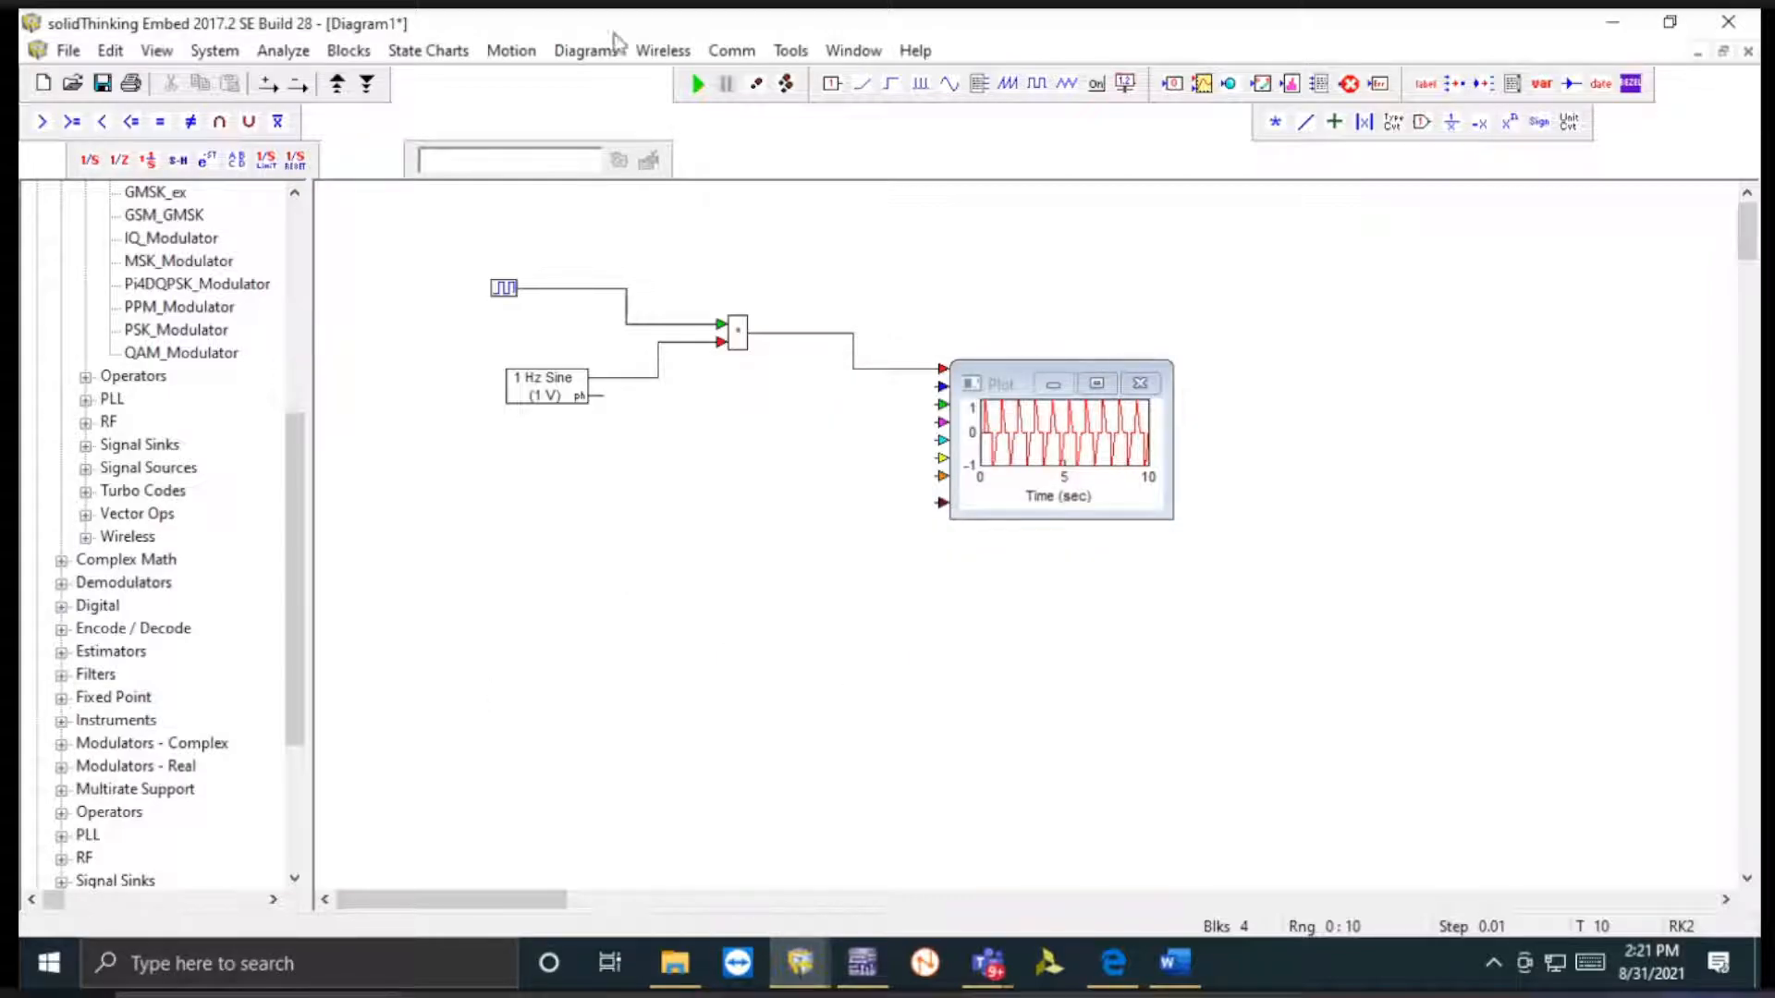
{"action": "left_click", "coordinate": [696, 86]}
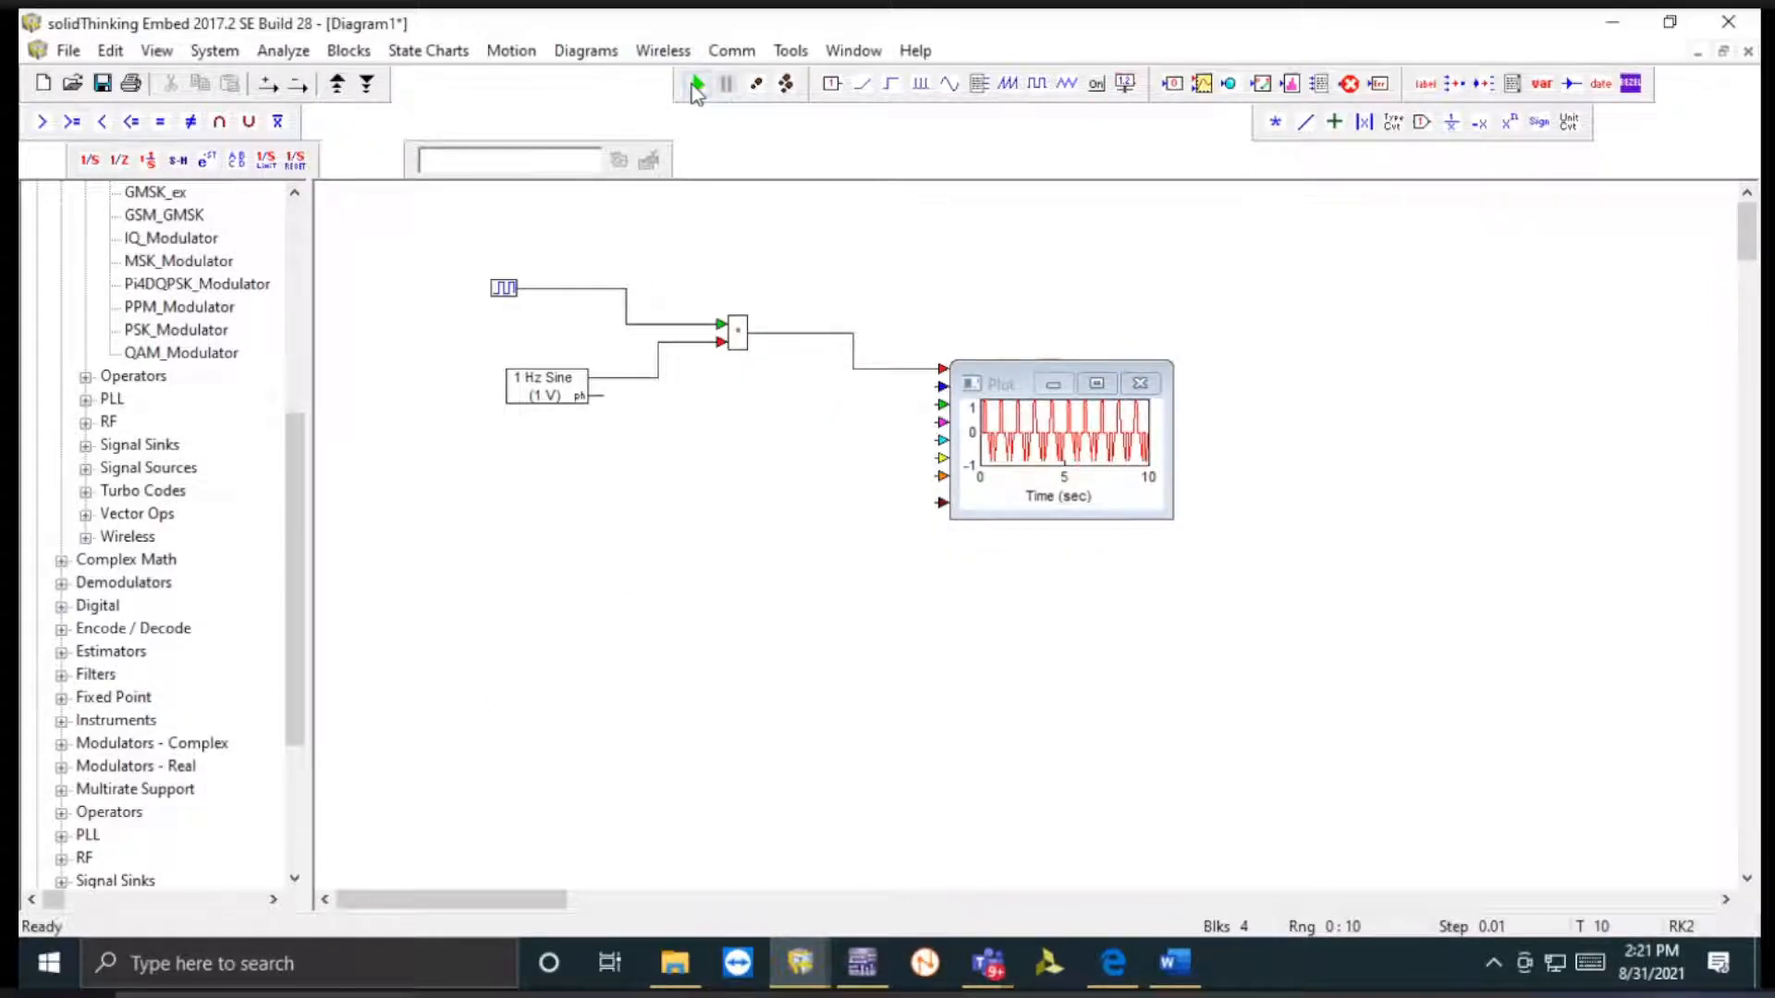
{"action": "left_click", "coordinate": [1105, 387]}
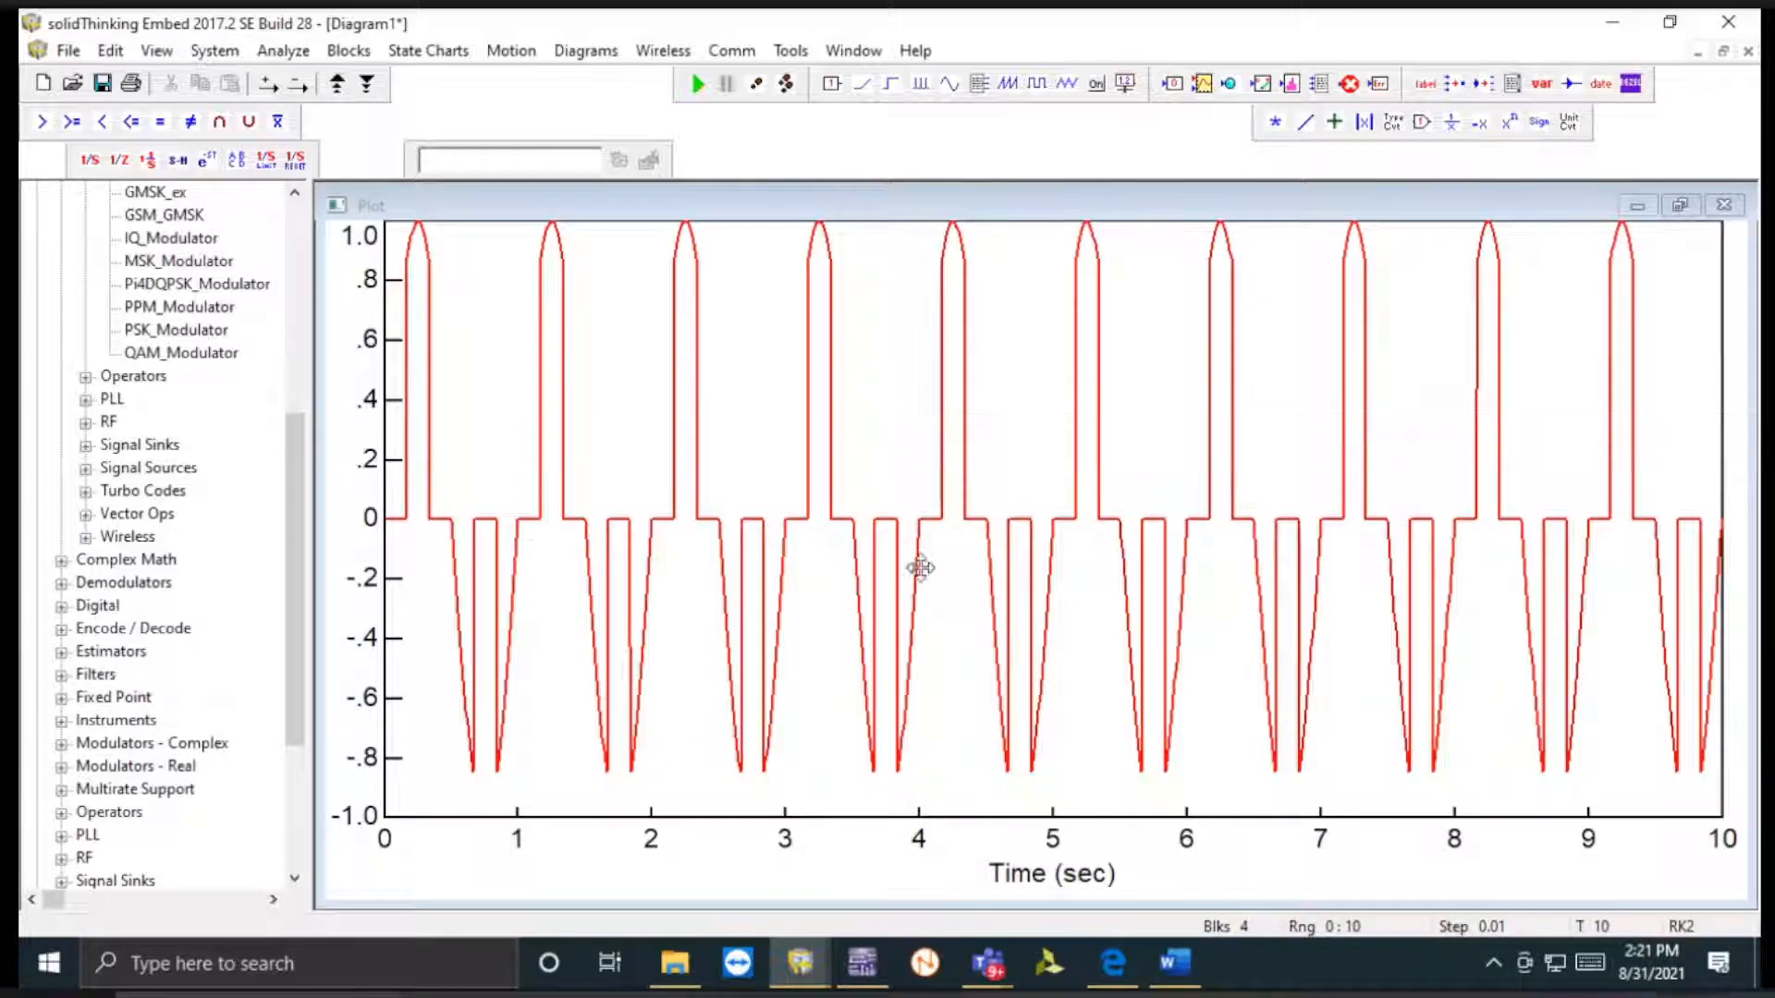
{"action": "left_click", "coordinate": [1684, 206]}
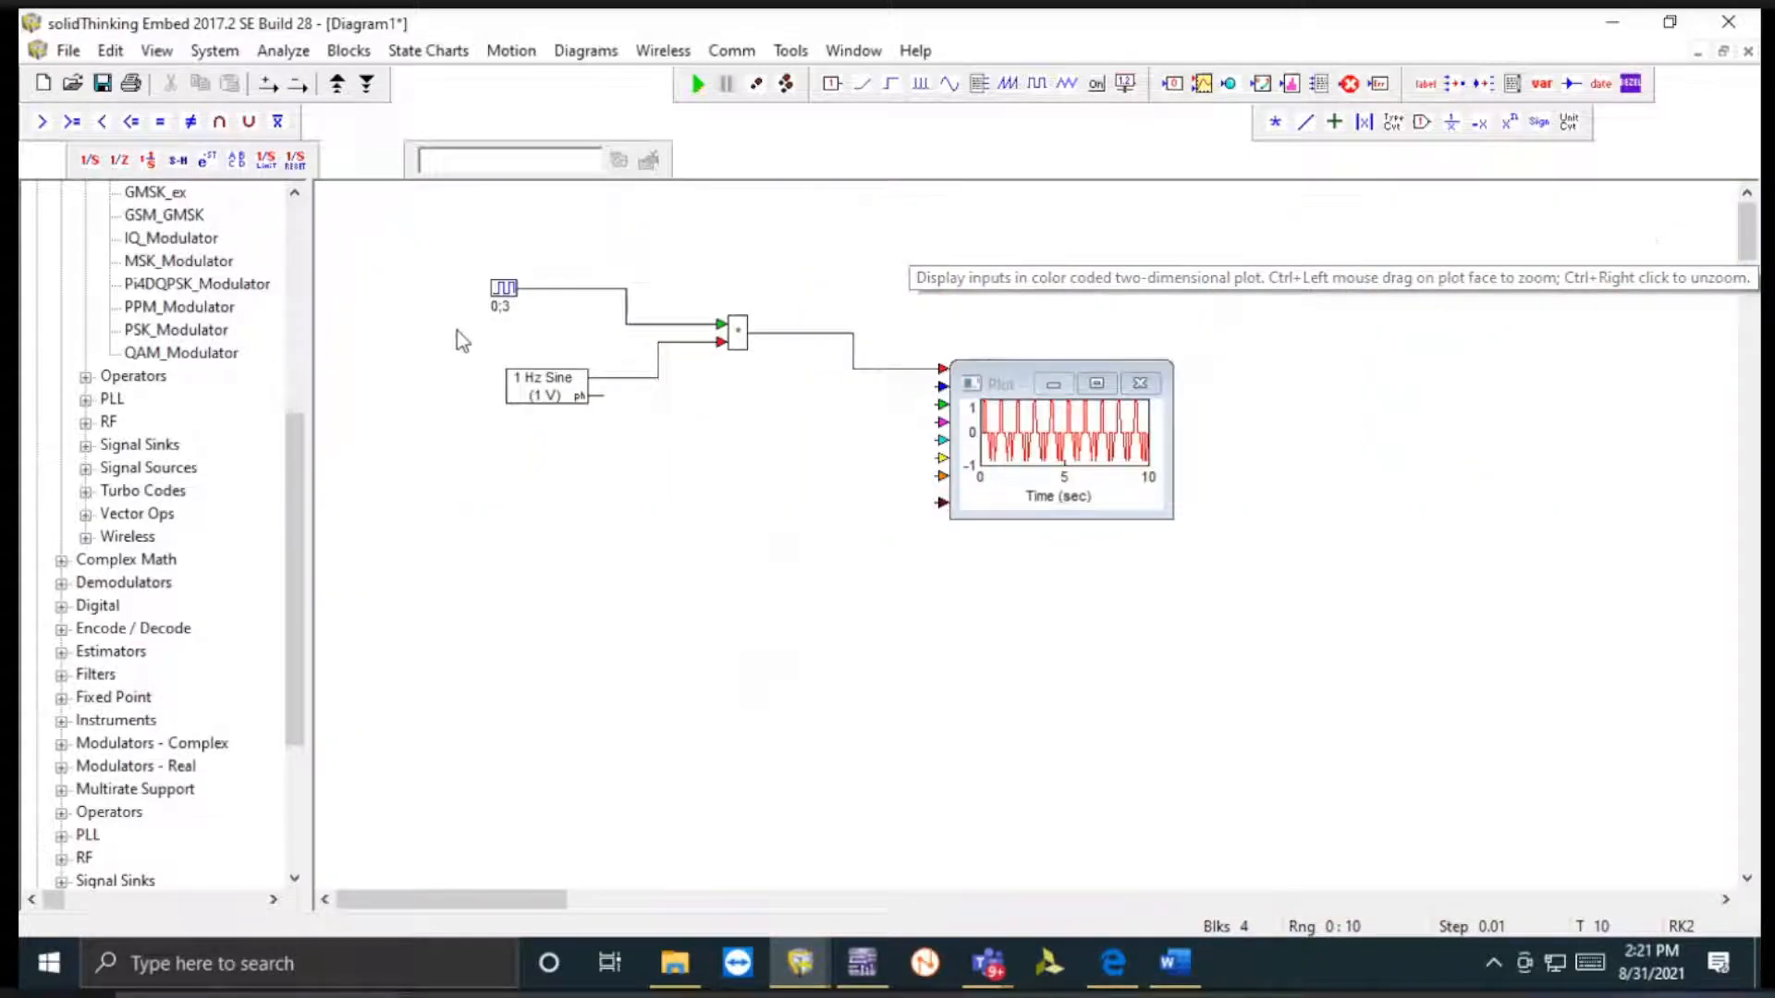
- Set the square wave frequency to 5, rerun the simulation, and inspect the sampled waveform in the enlarged plot
{"action": "double_click", "coordinate": [502, 288]}
{"action": "key", "text": "Tab"}
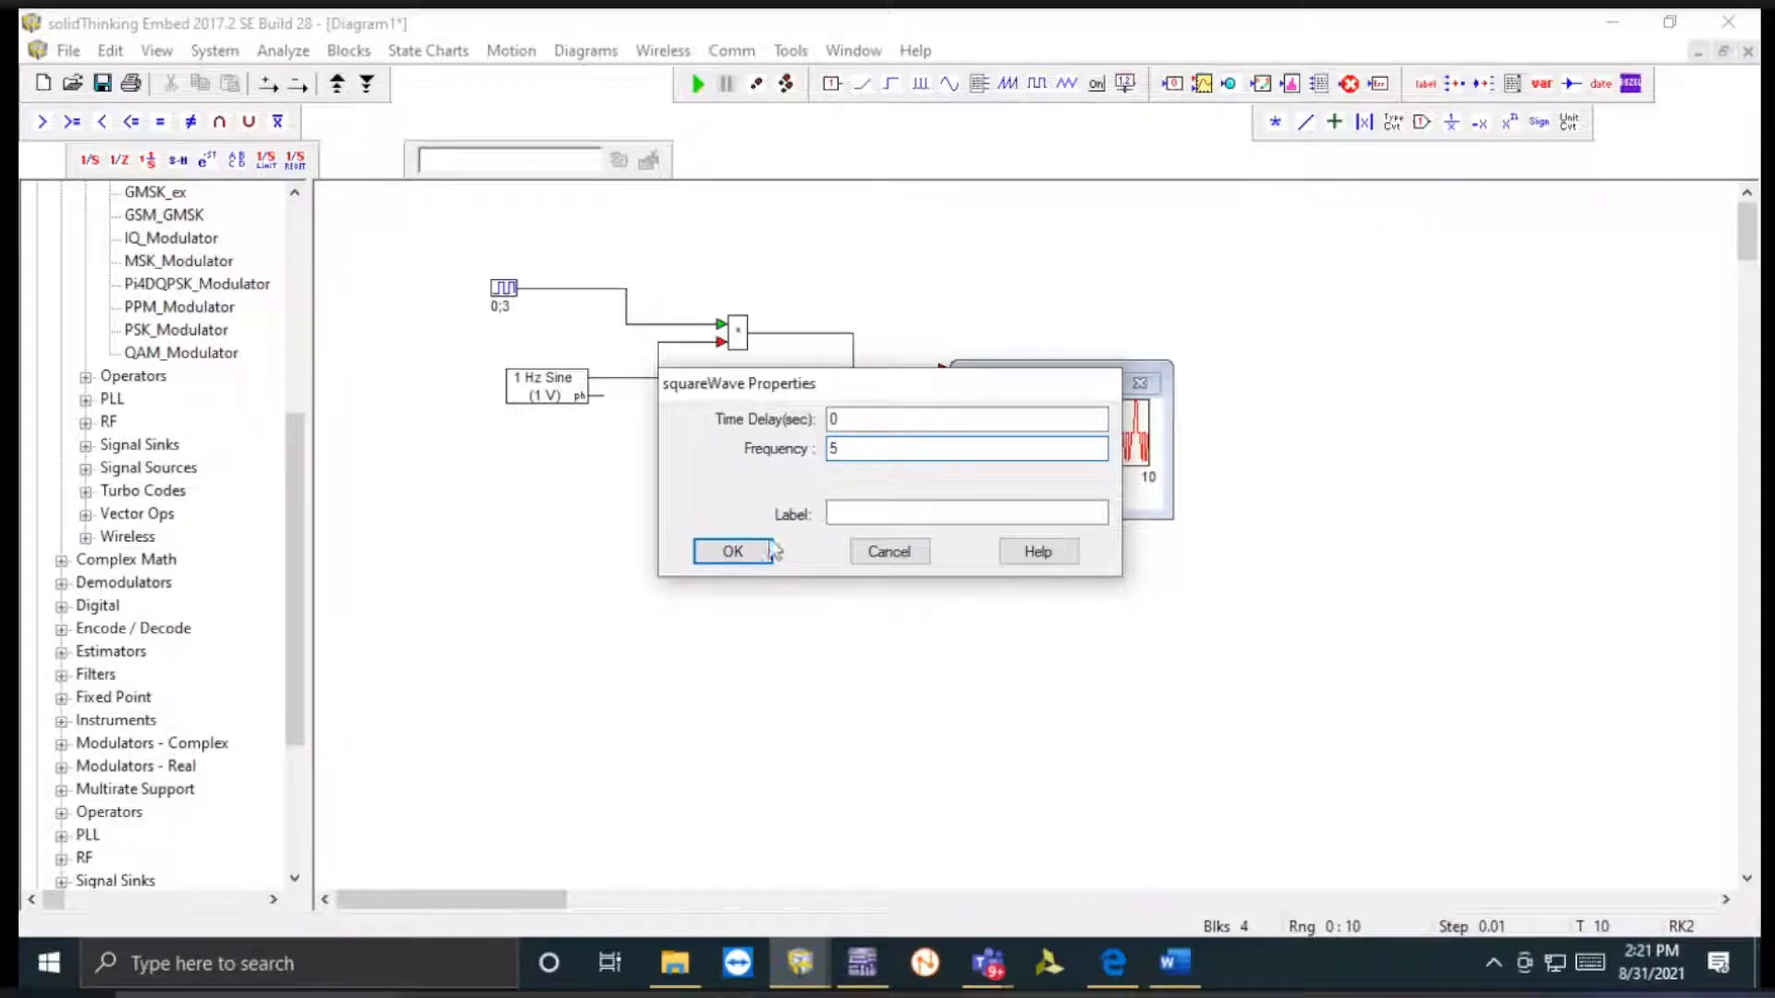
{"action": "left_click", "coordinate": [730, 554]}
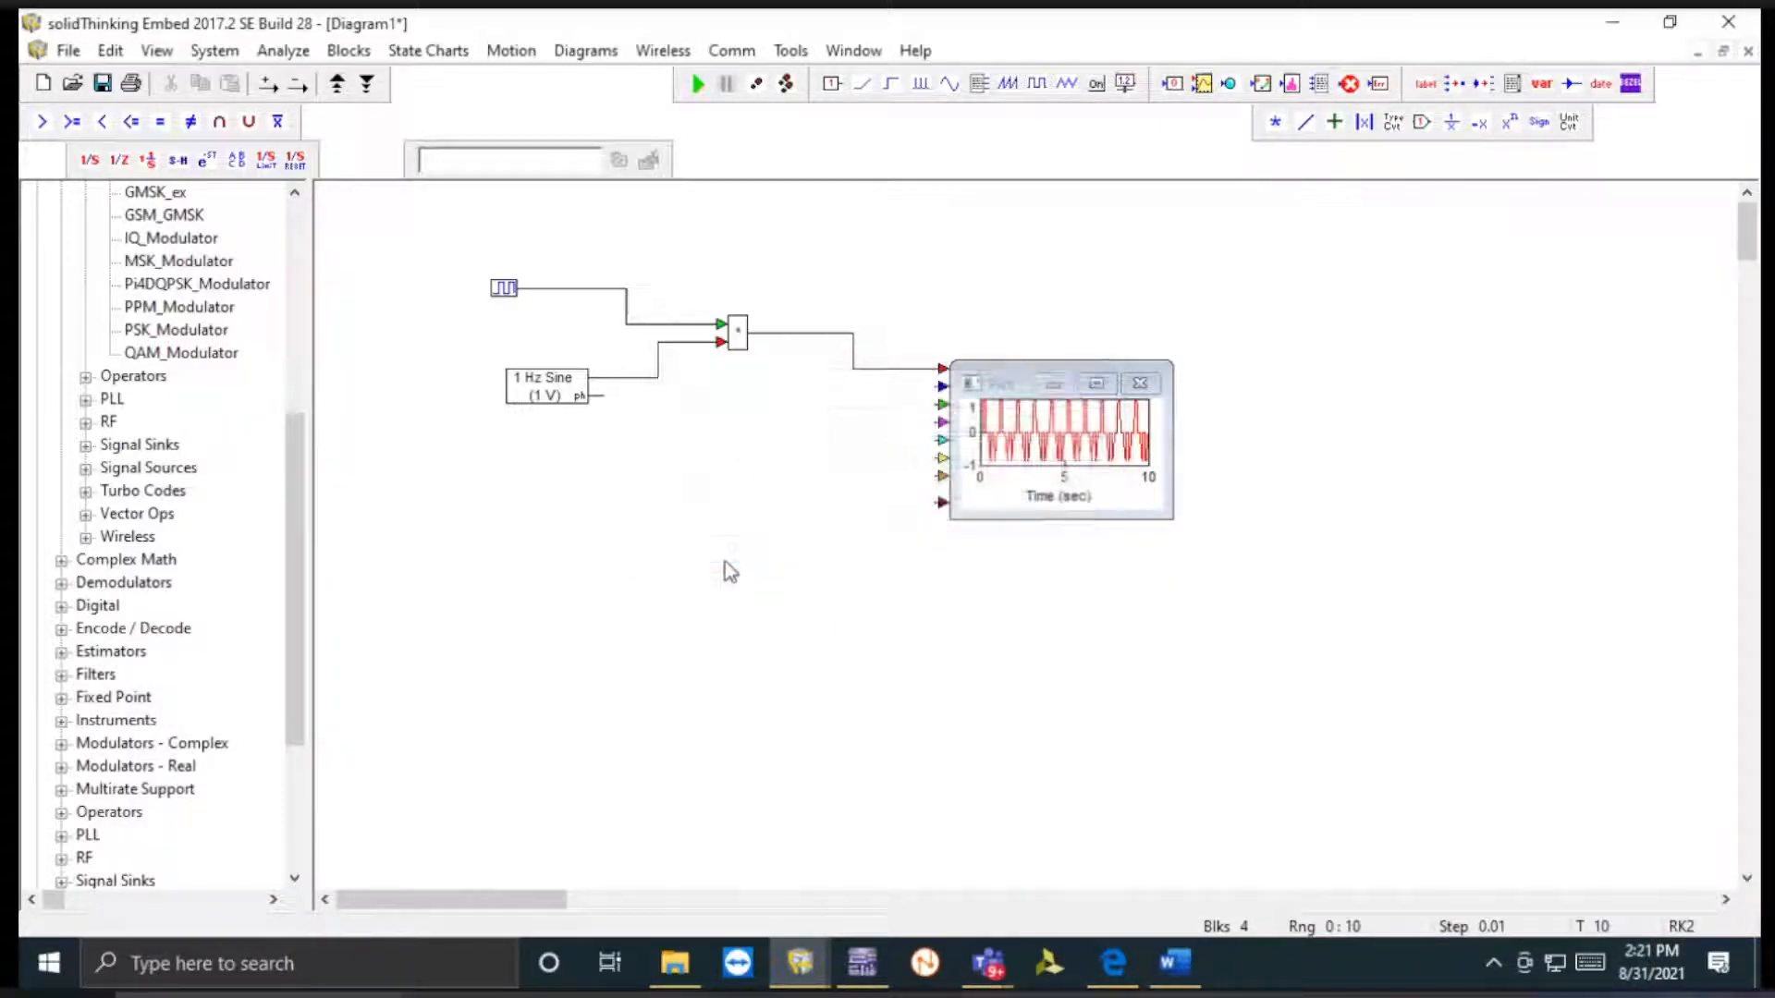
{"action": "left_click", "coordinate": [697, 84]}
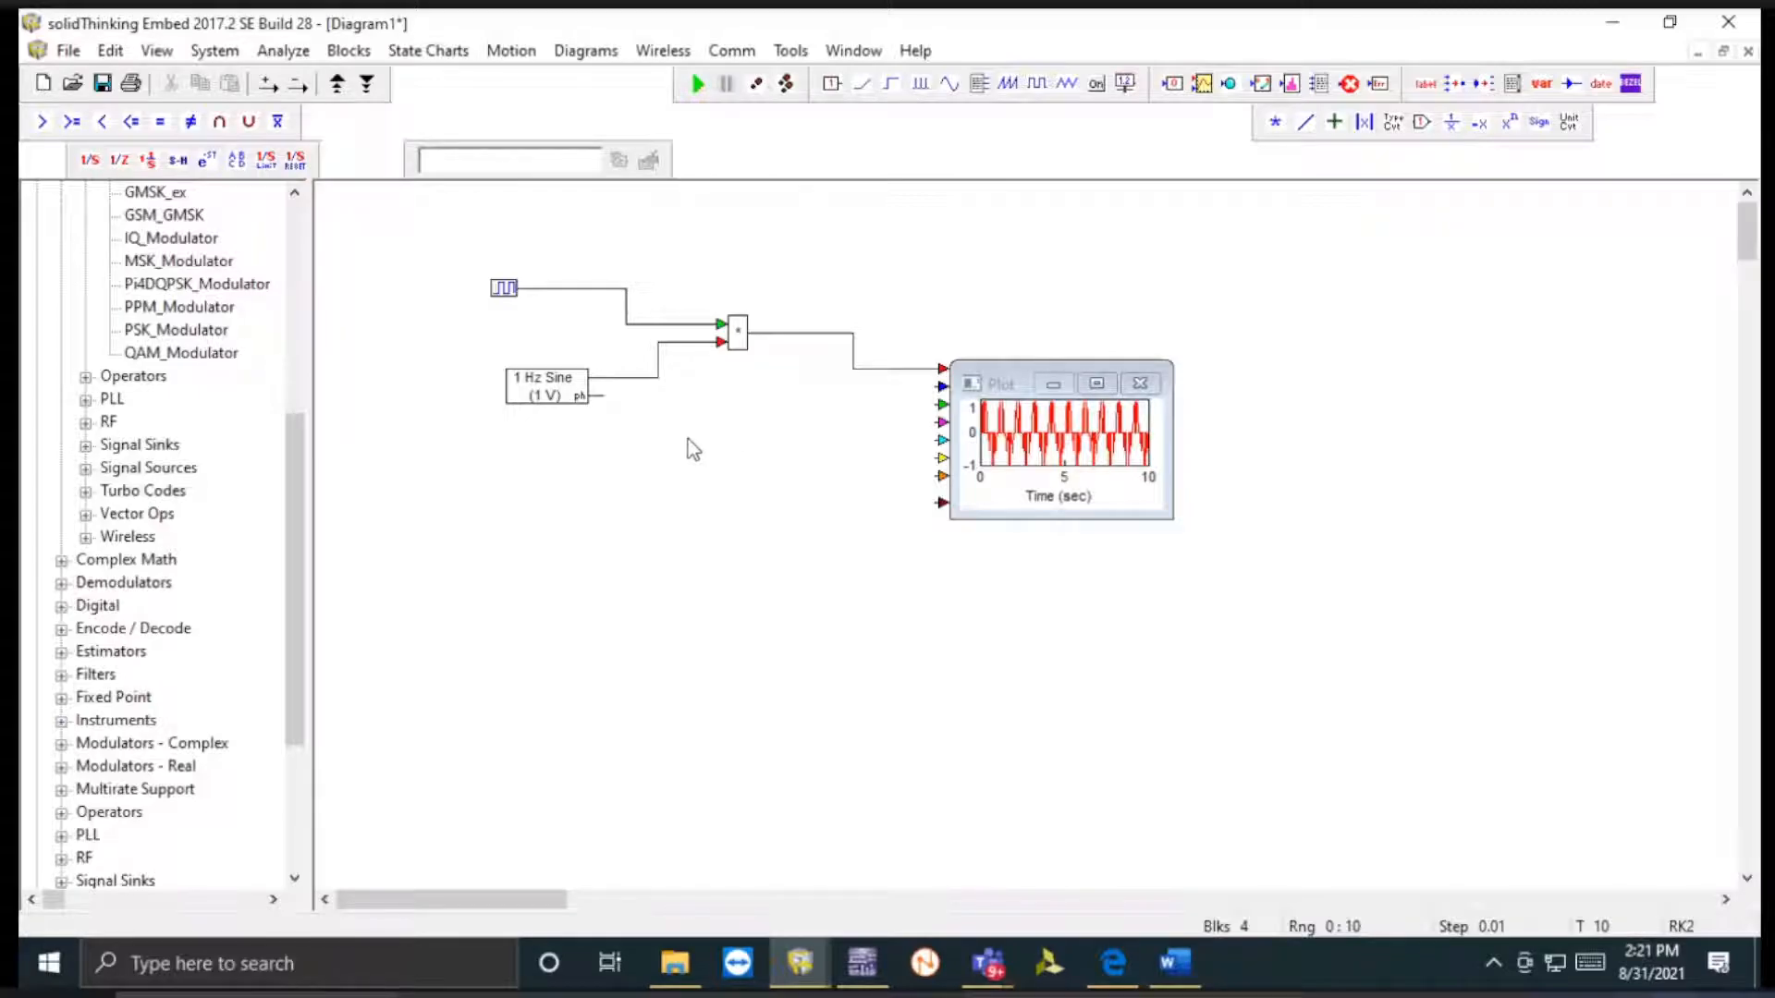
{"action": "left_click", "coordinate": [1098, 384]}
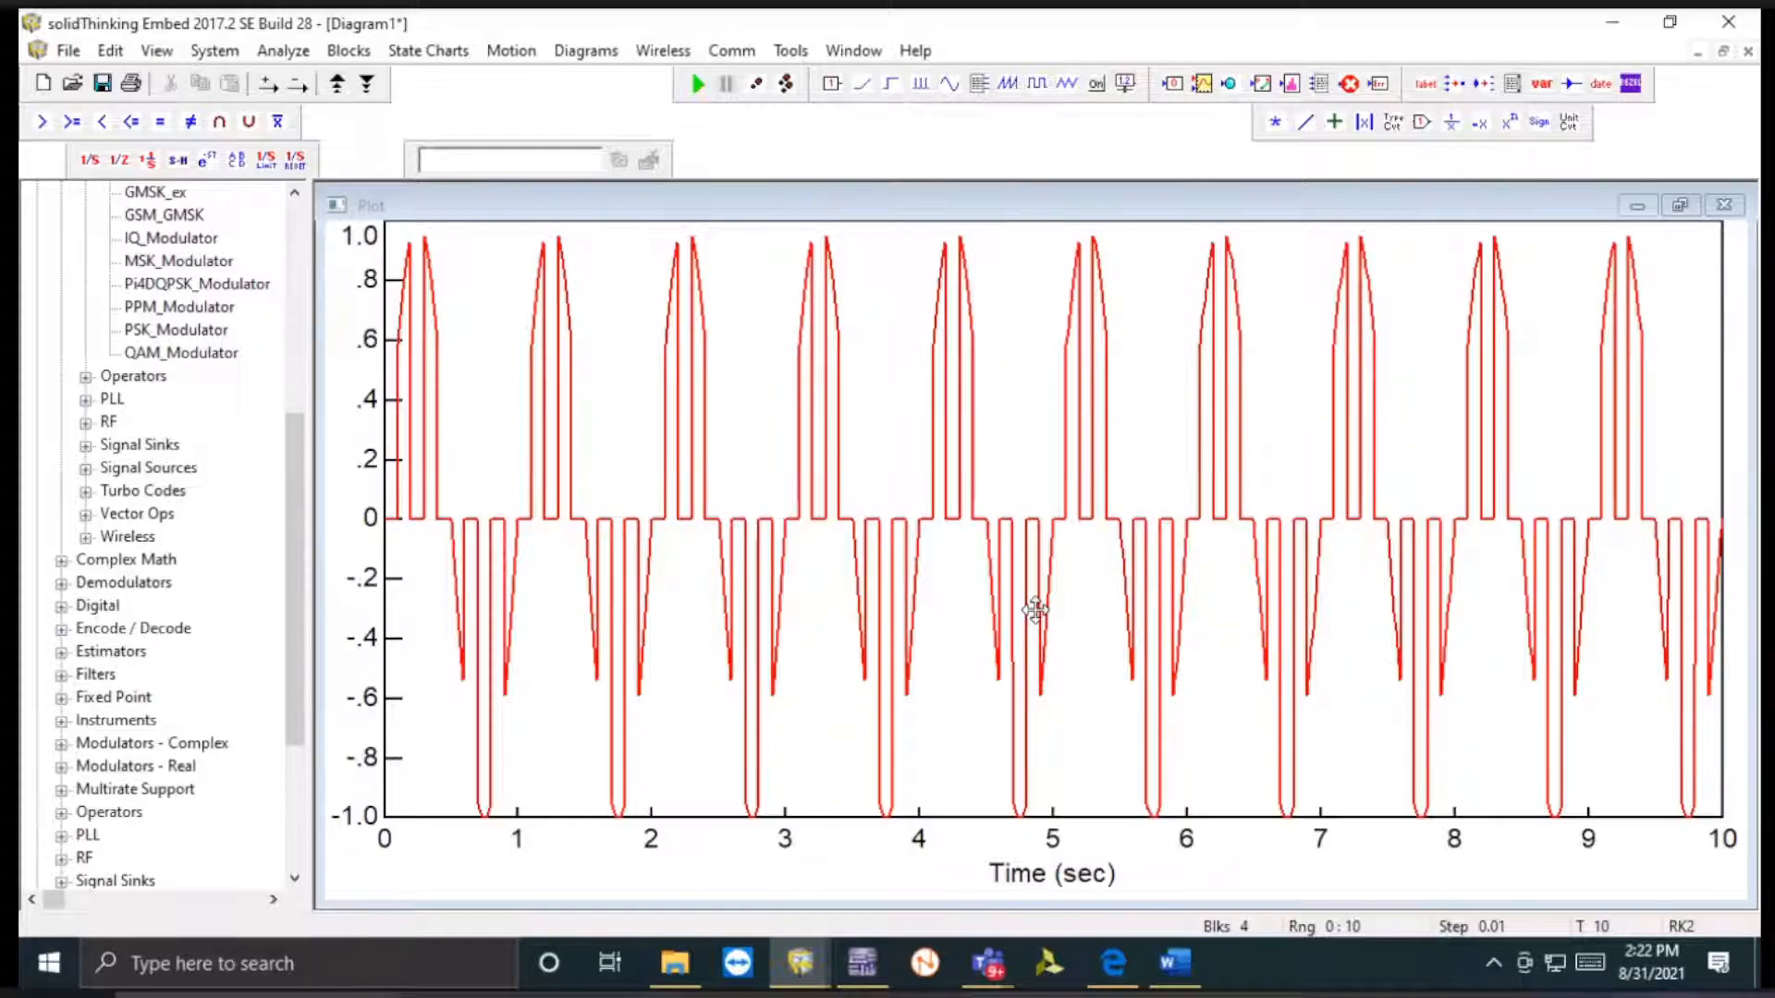
{"action": "left_click", "coordinate": [1680, 205]}
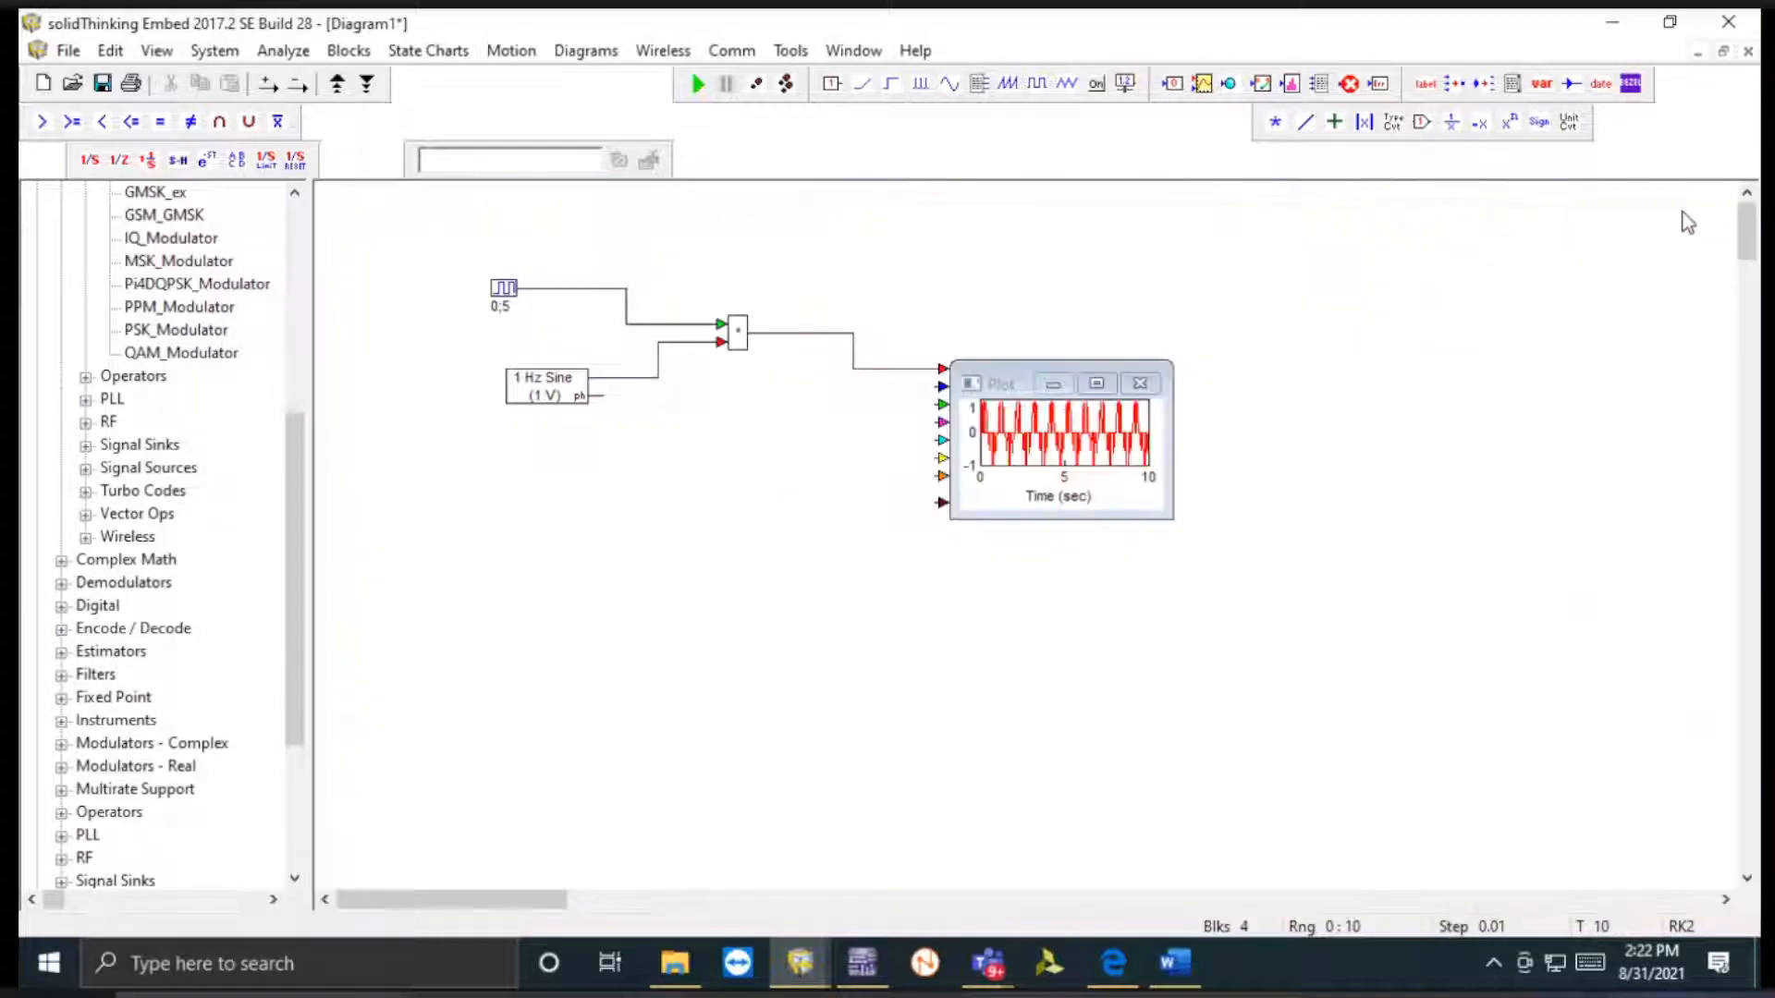
- Set the square wave frequency to 10, rerun the simulation, and inspect the sampled waveform in the enlarged plot
{"action": "left_click", "coordinate": [499, 289]}
{"action": "right_click", "coordinate": [500, 289]}
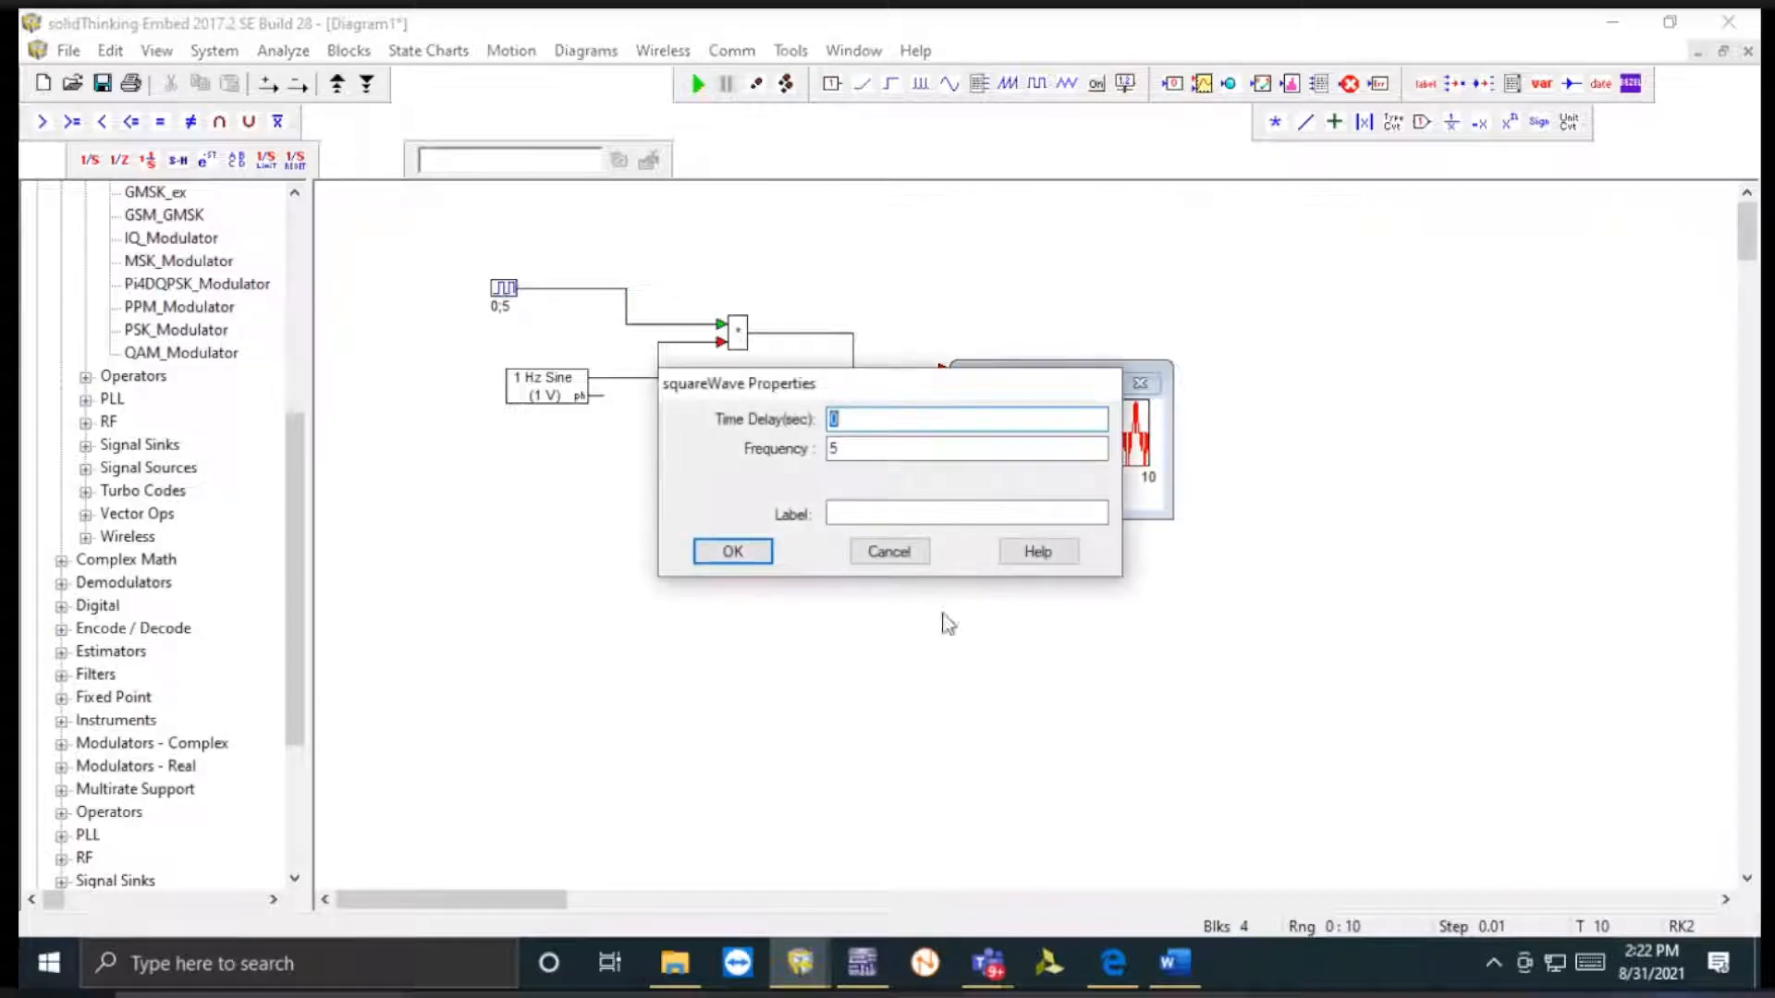
{"action": "key", "text": "Tab"}
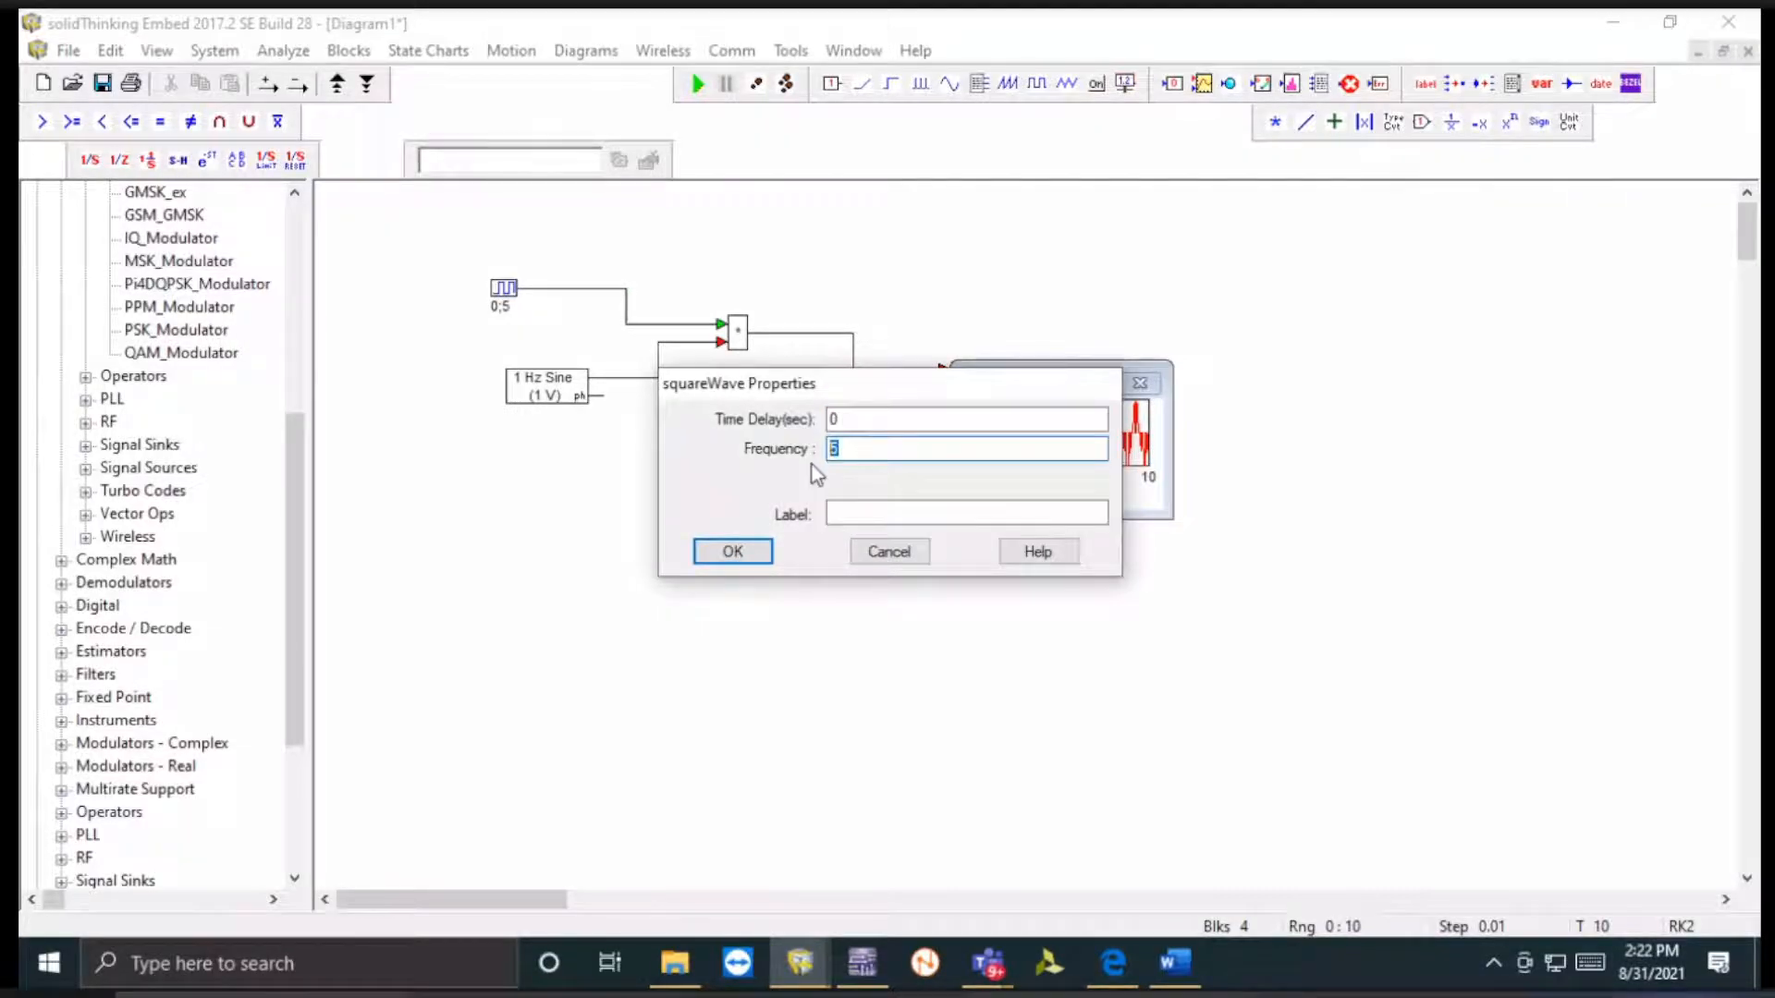
{"action": "type", "text": "10"}
{"action": "left_click", "coordinate": [752, 543]}
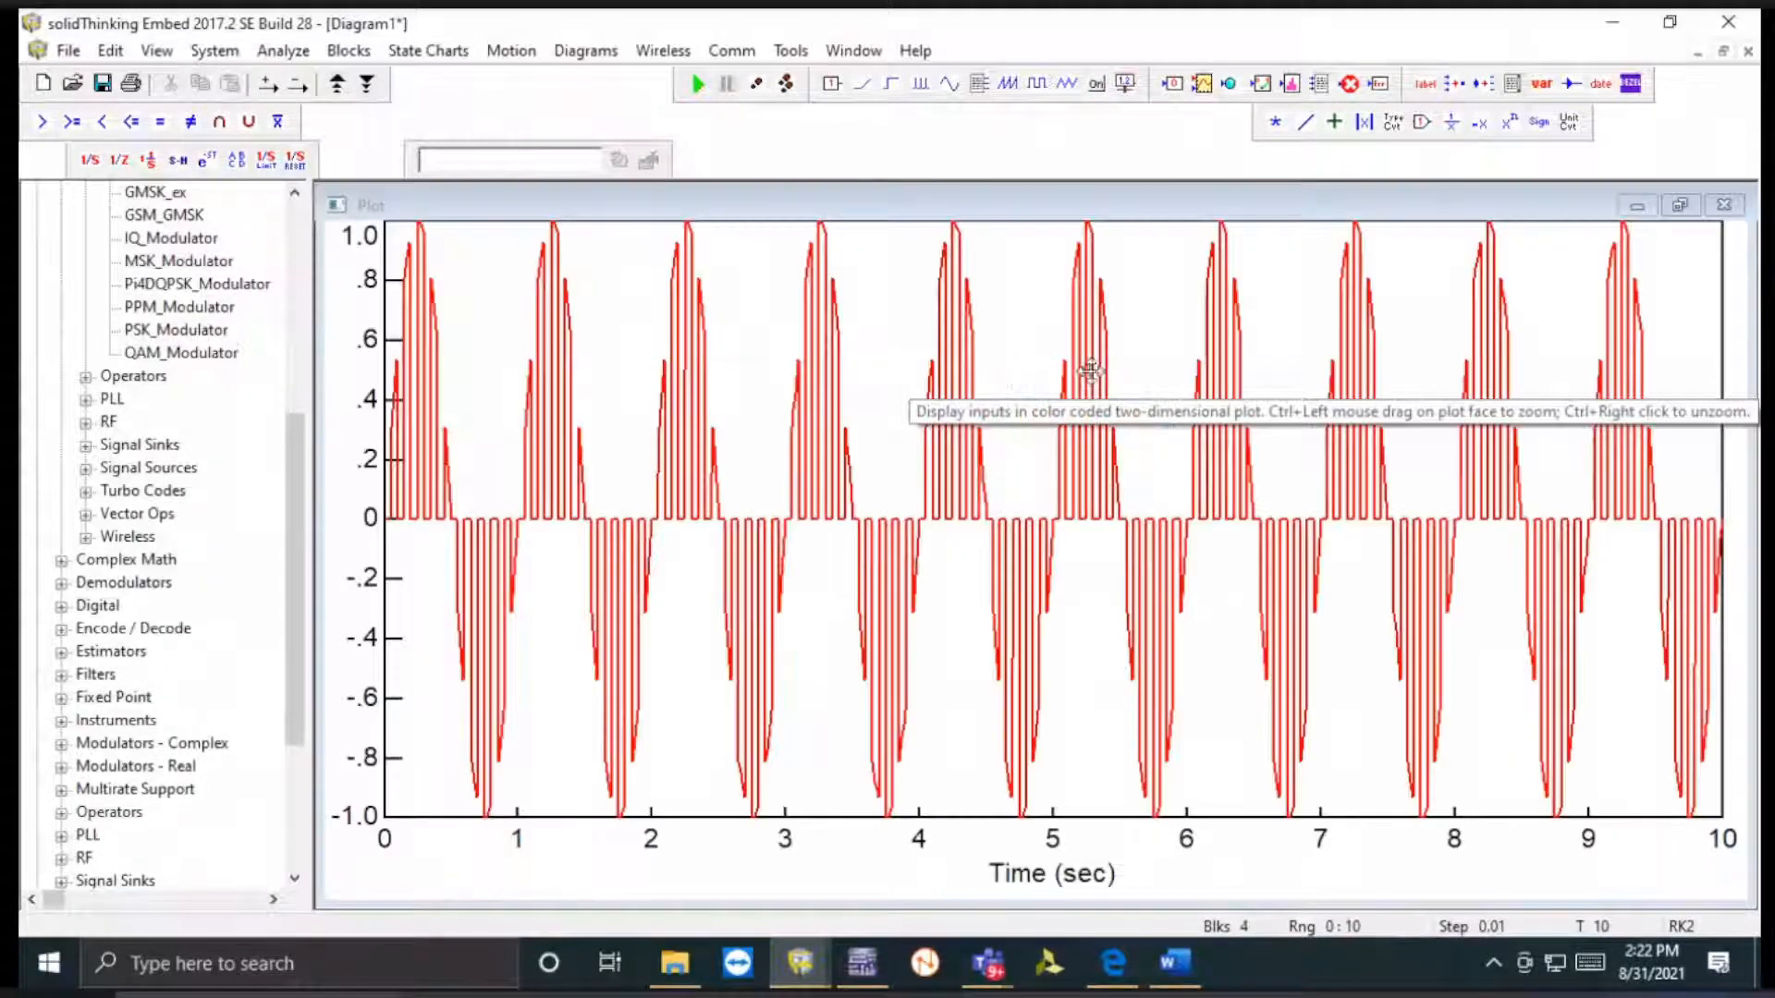
{"action": "left_click", "coordinate": [1094, 383]}
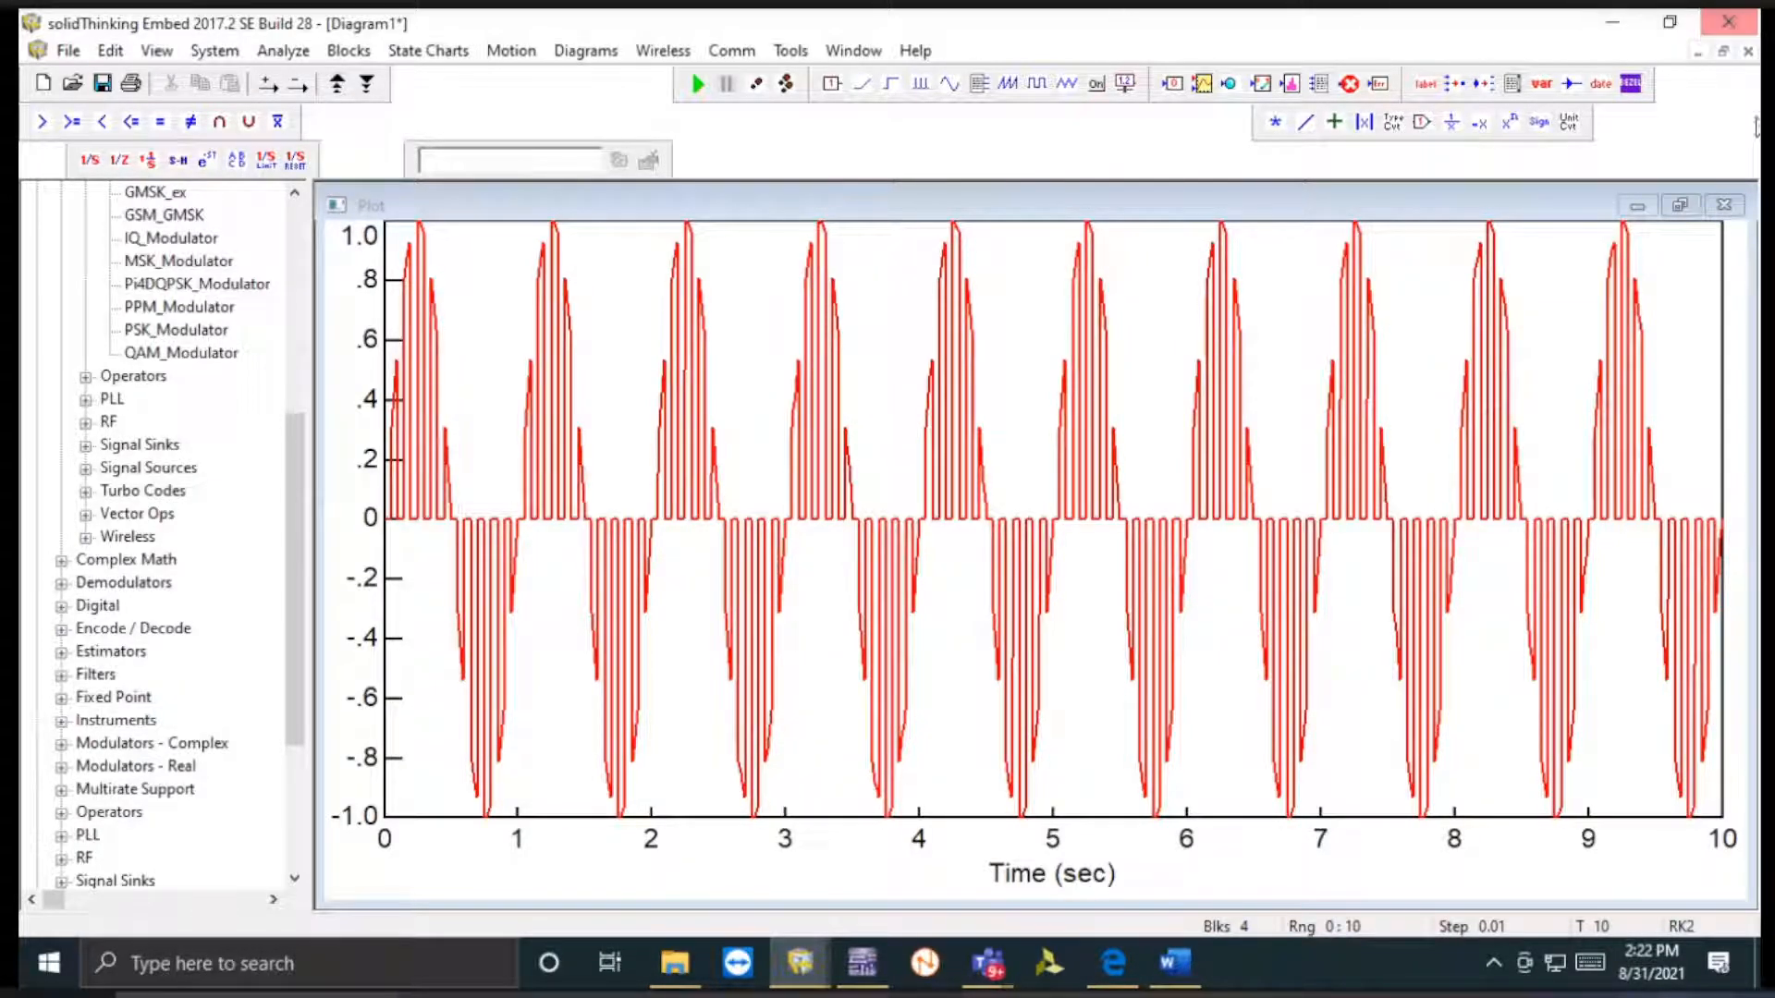
{"action": "left_click", "coordinate": [1679, 206]}
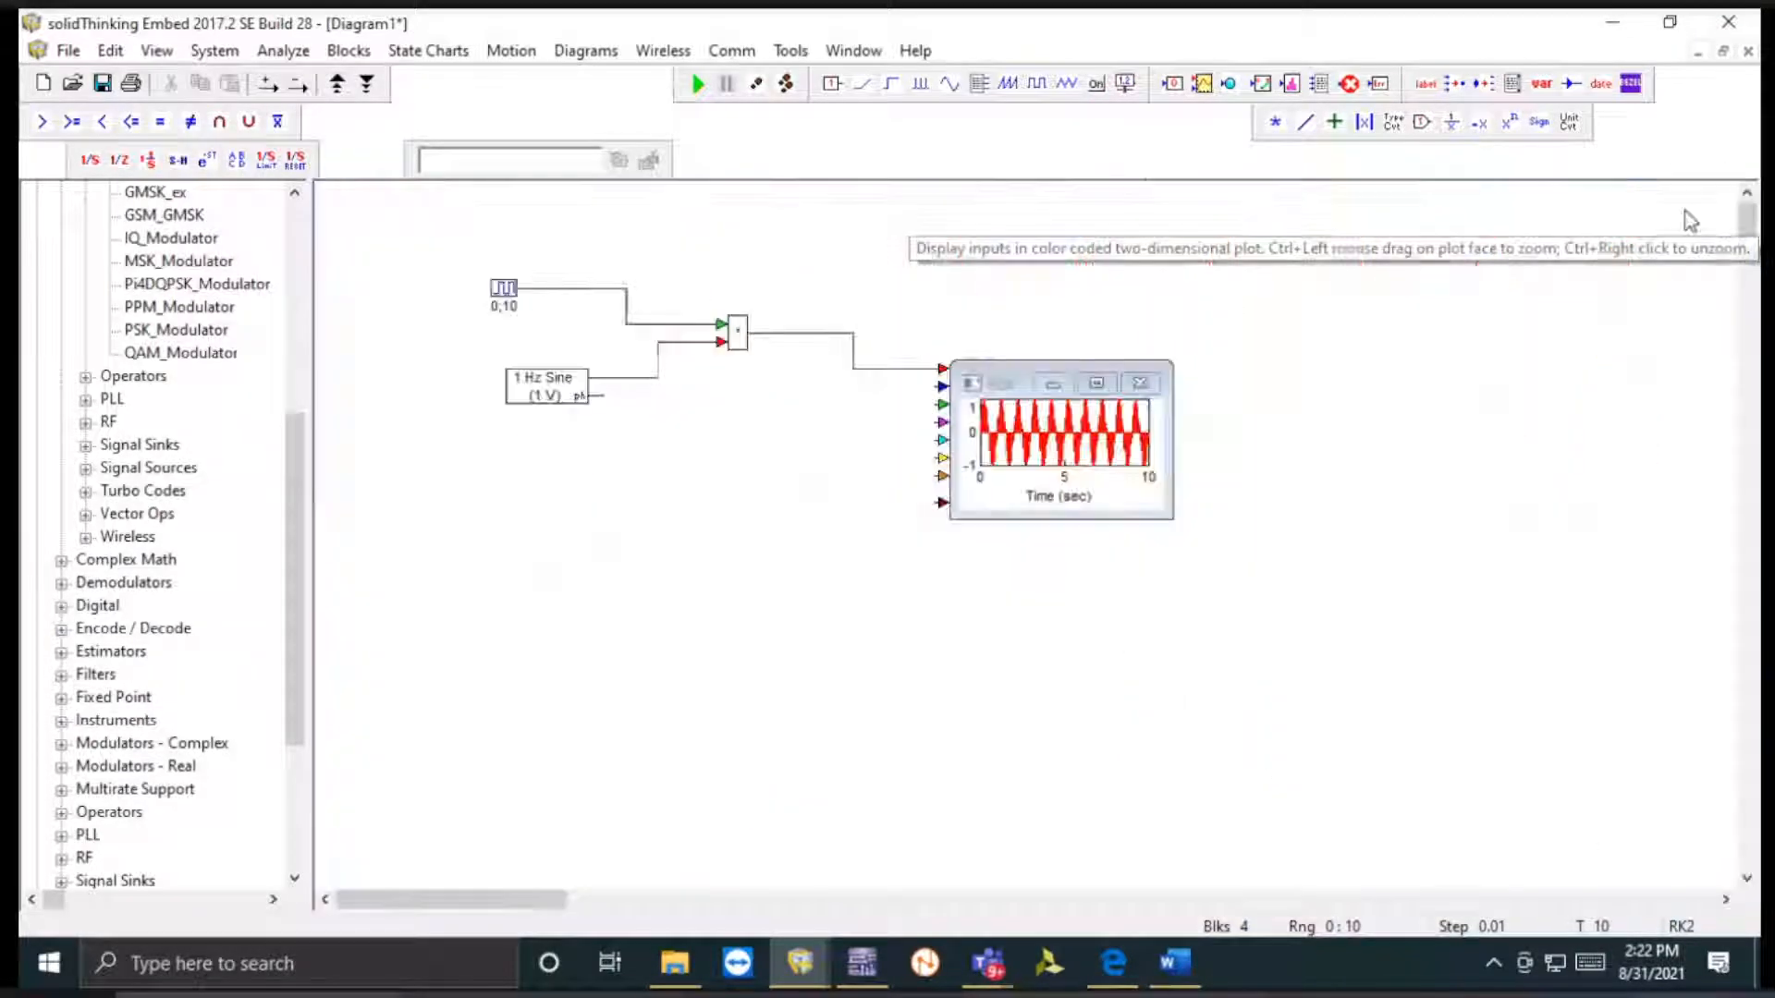
{"action": "left_click", "coordinate": [1096, 382]}
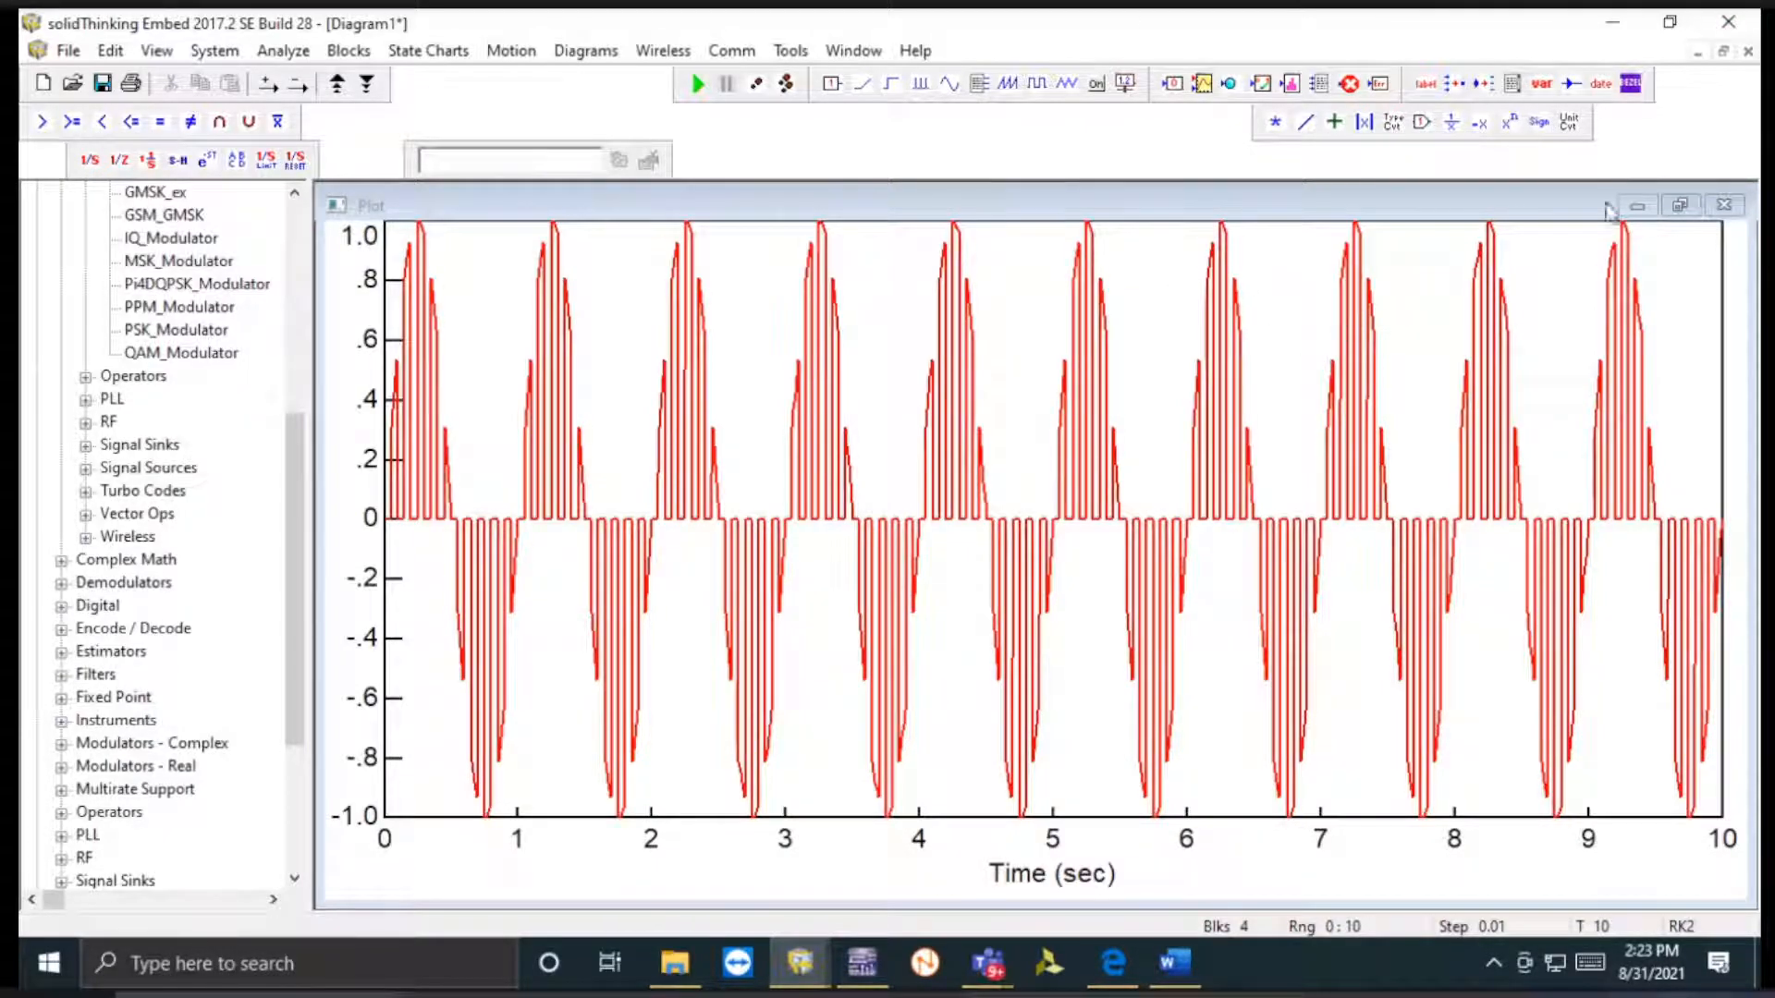
- Minimize Diagram1 and maximize the already open sampling and reconstruction diagram
{"action": "left_click", "coordinate": [1725, 51]}
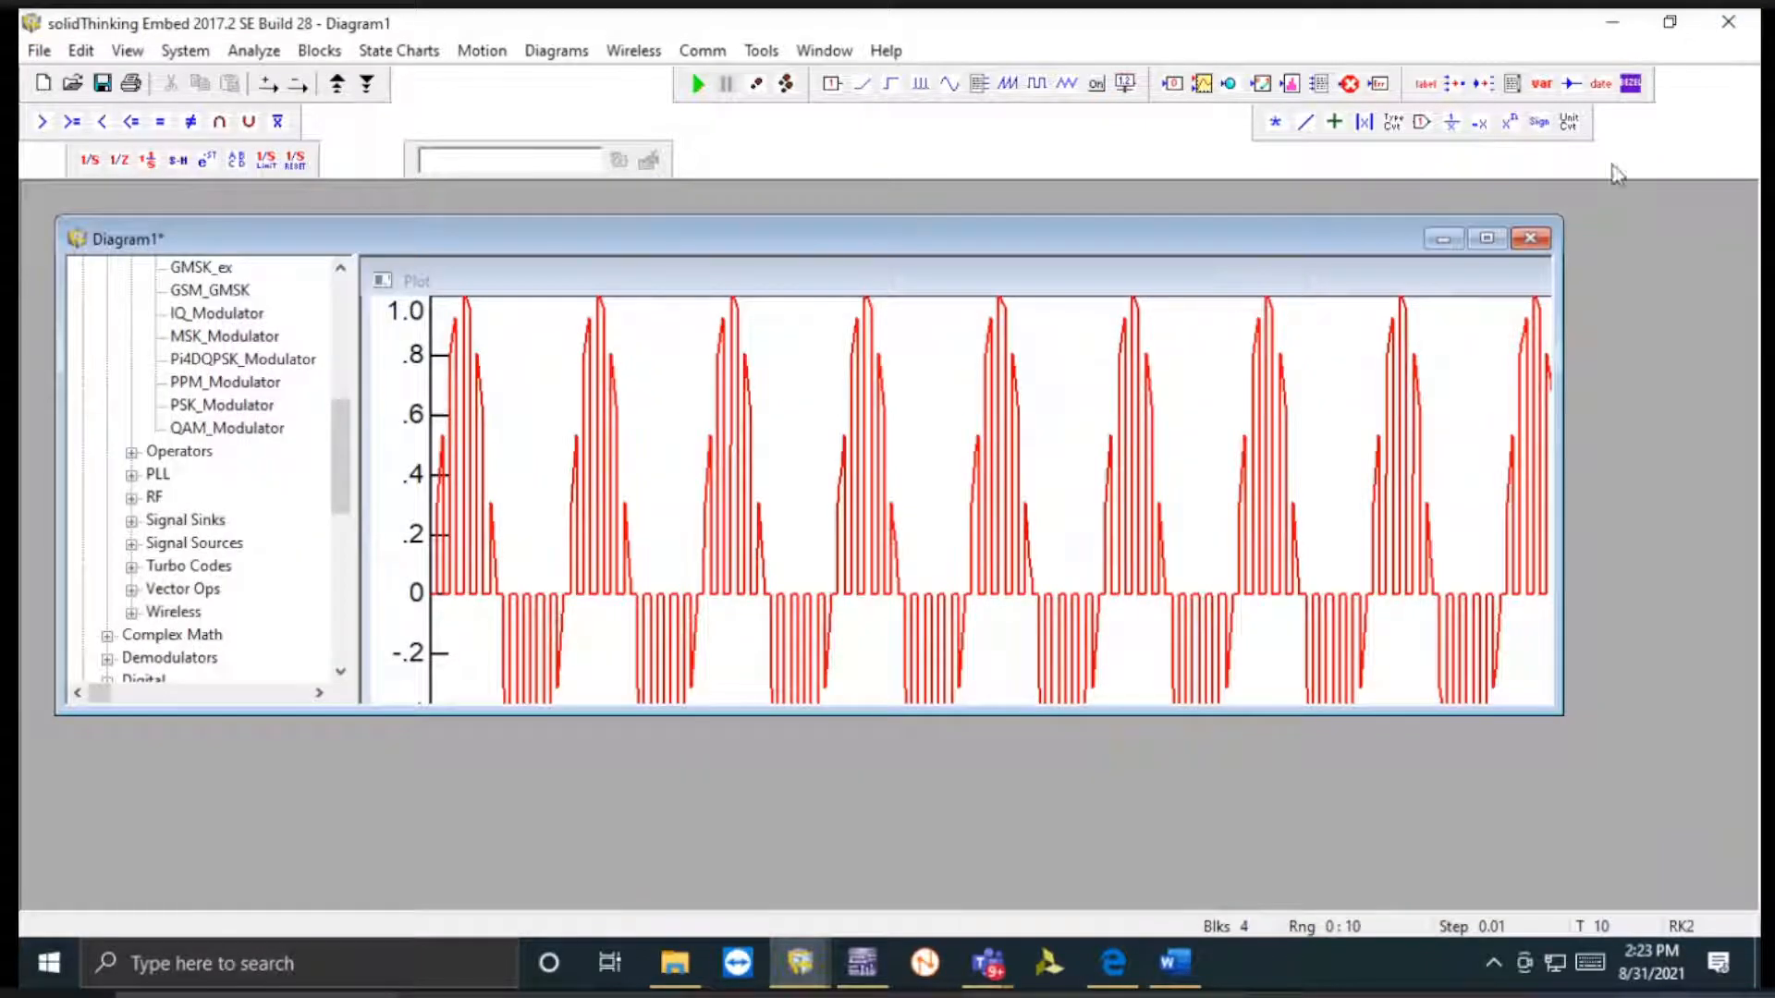
{"action": "left_click", "coordinate": [1474, 245]}
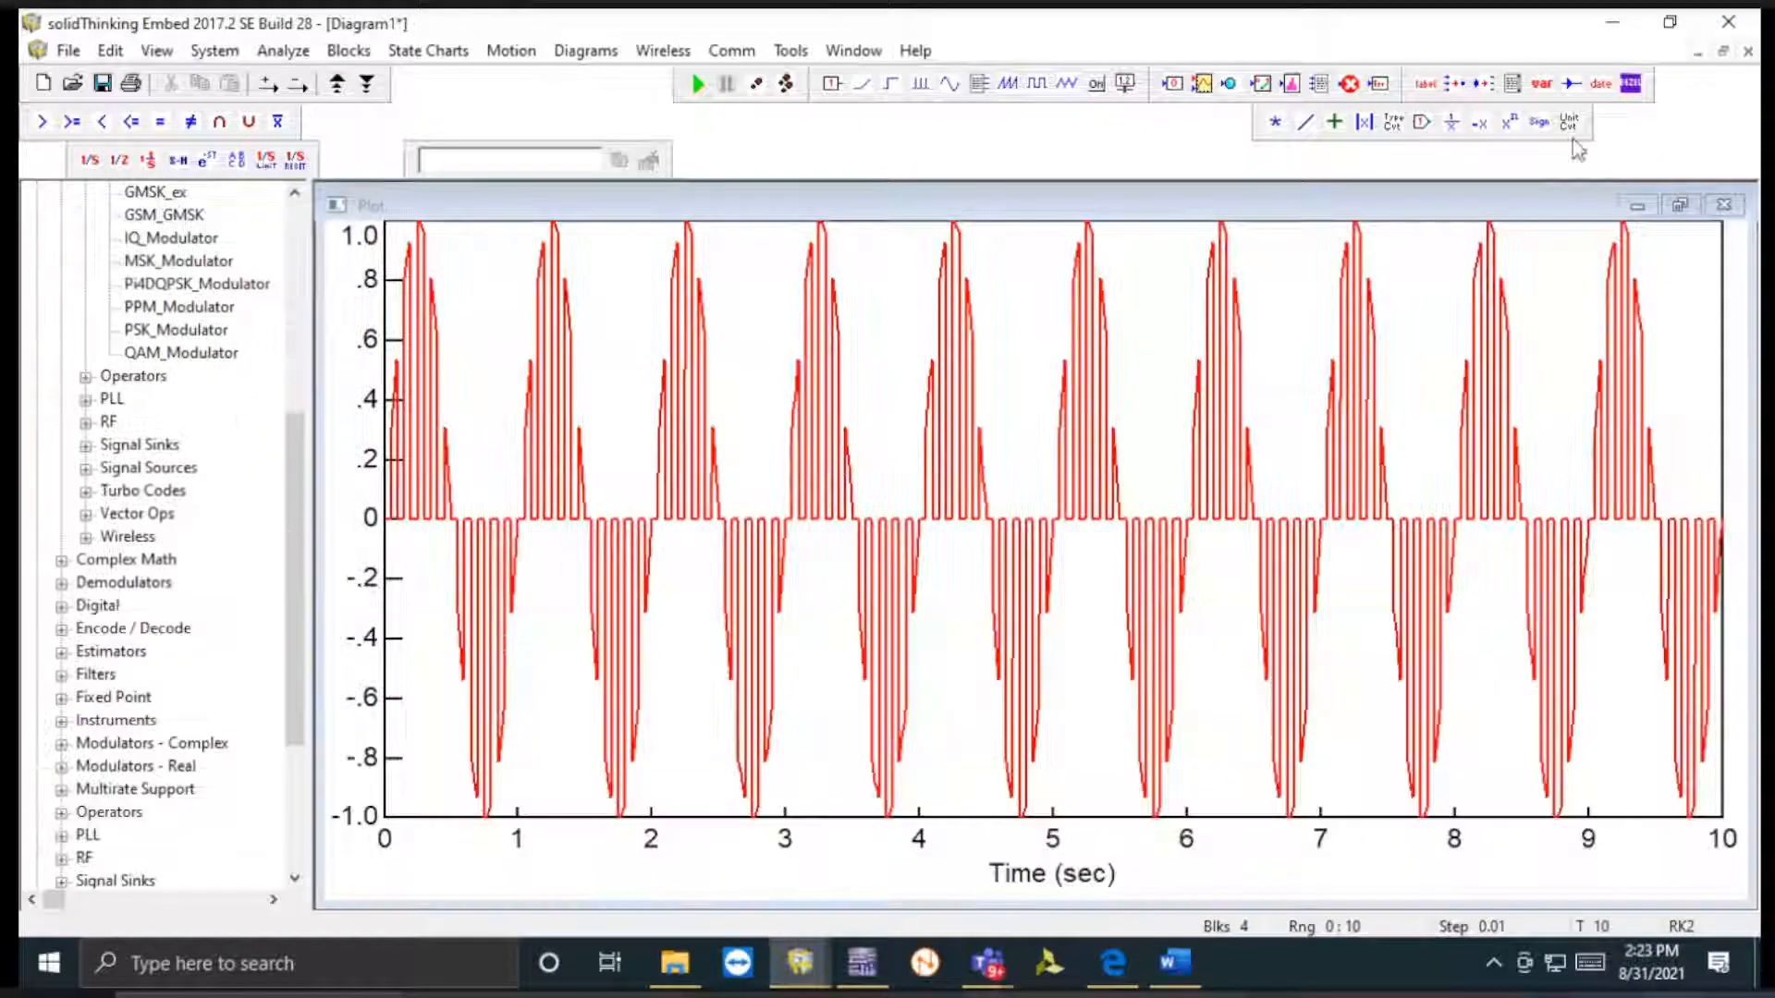
{"action": "left_click", "coordinate": [1669, 24]}
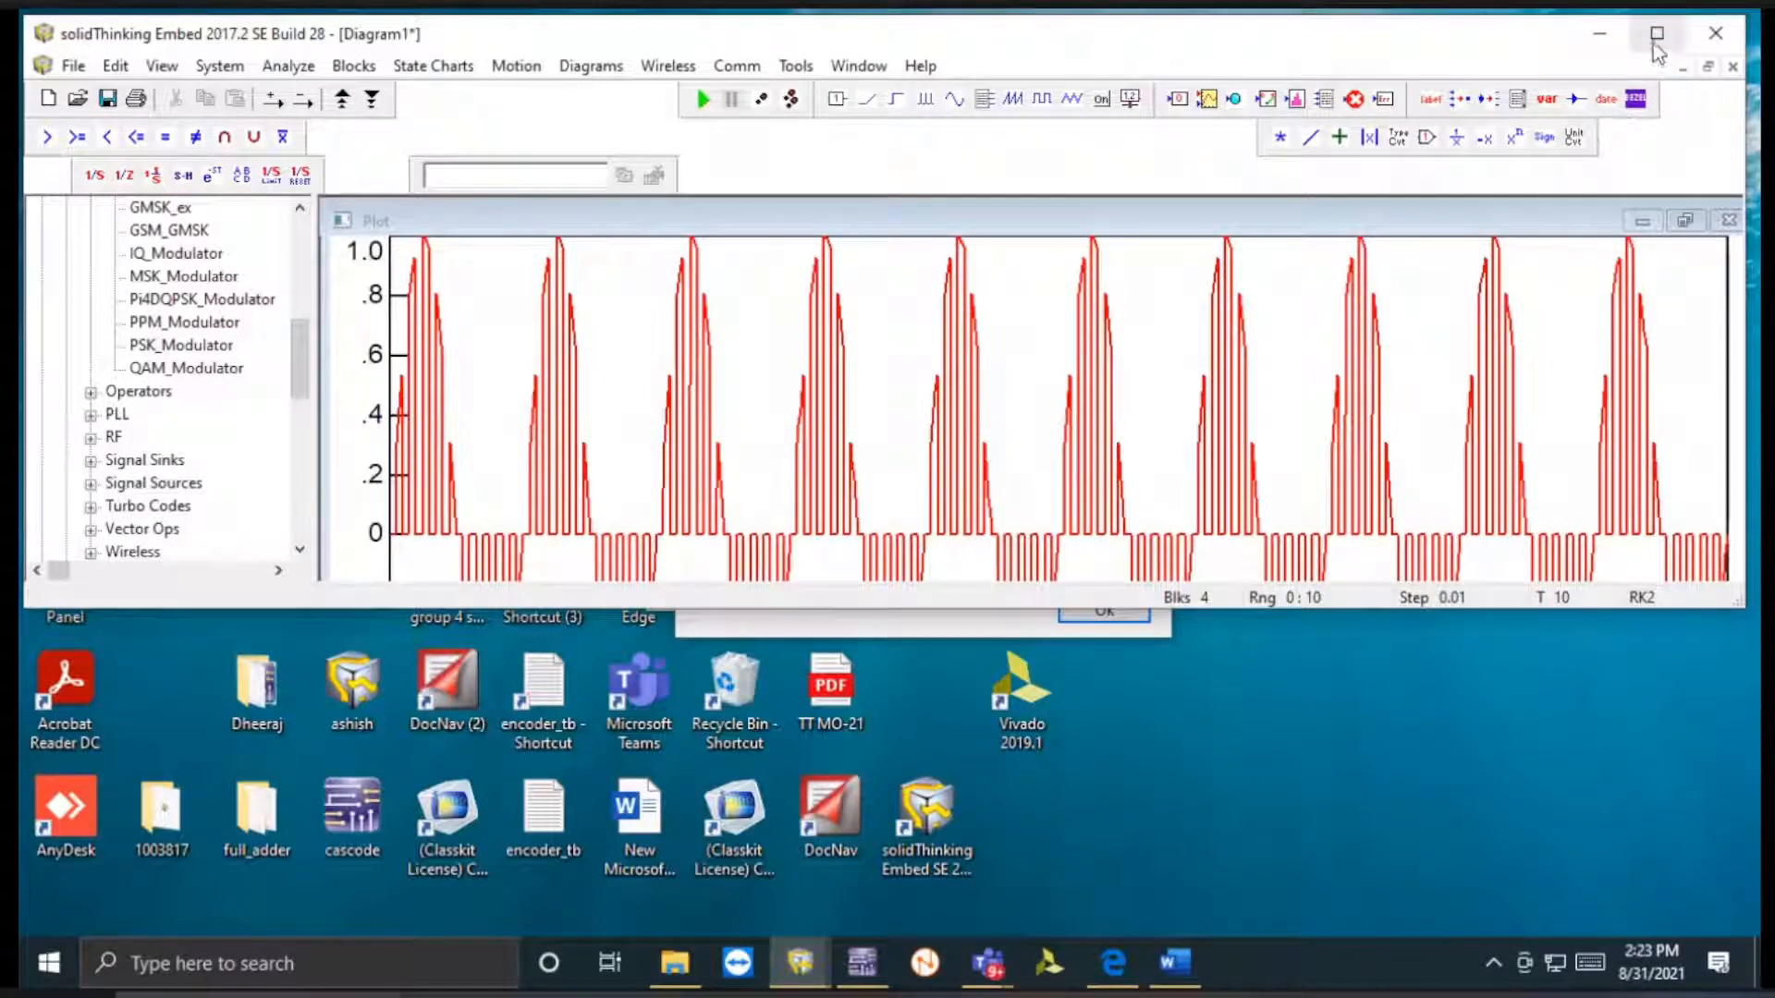
{"action": "left_click", "coordinate": [1663, 35]}
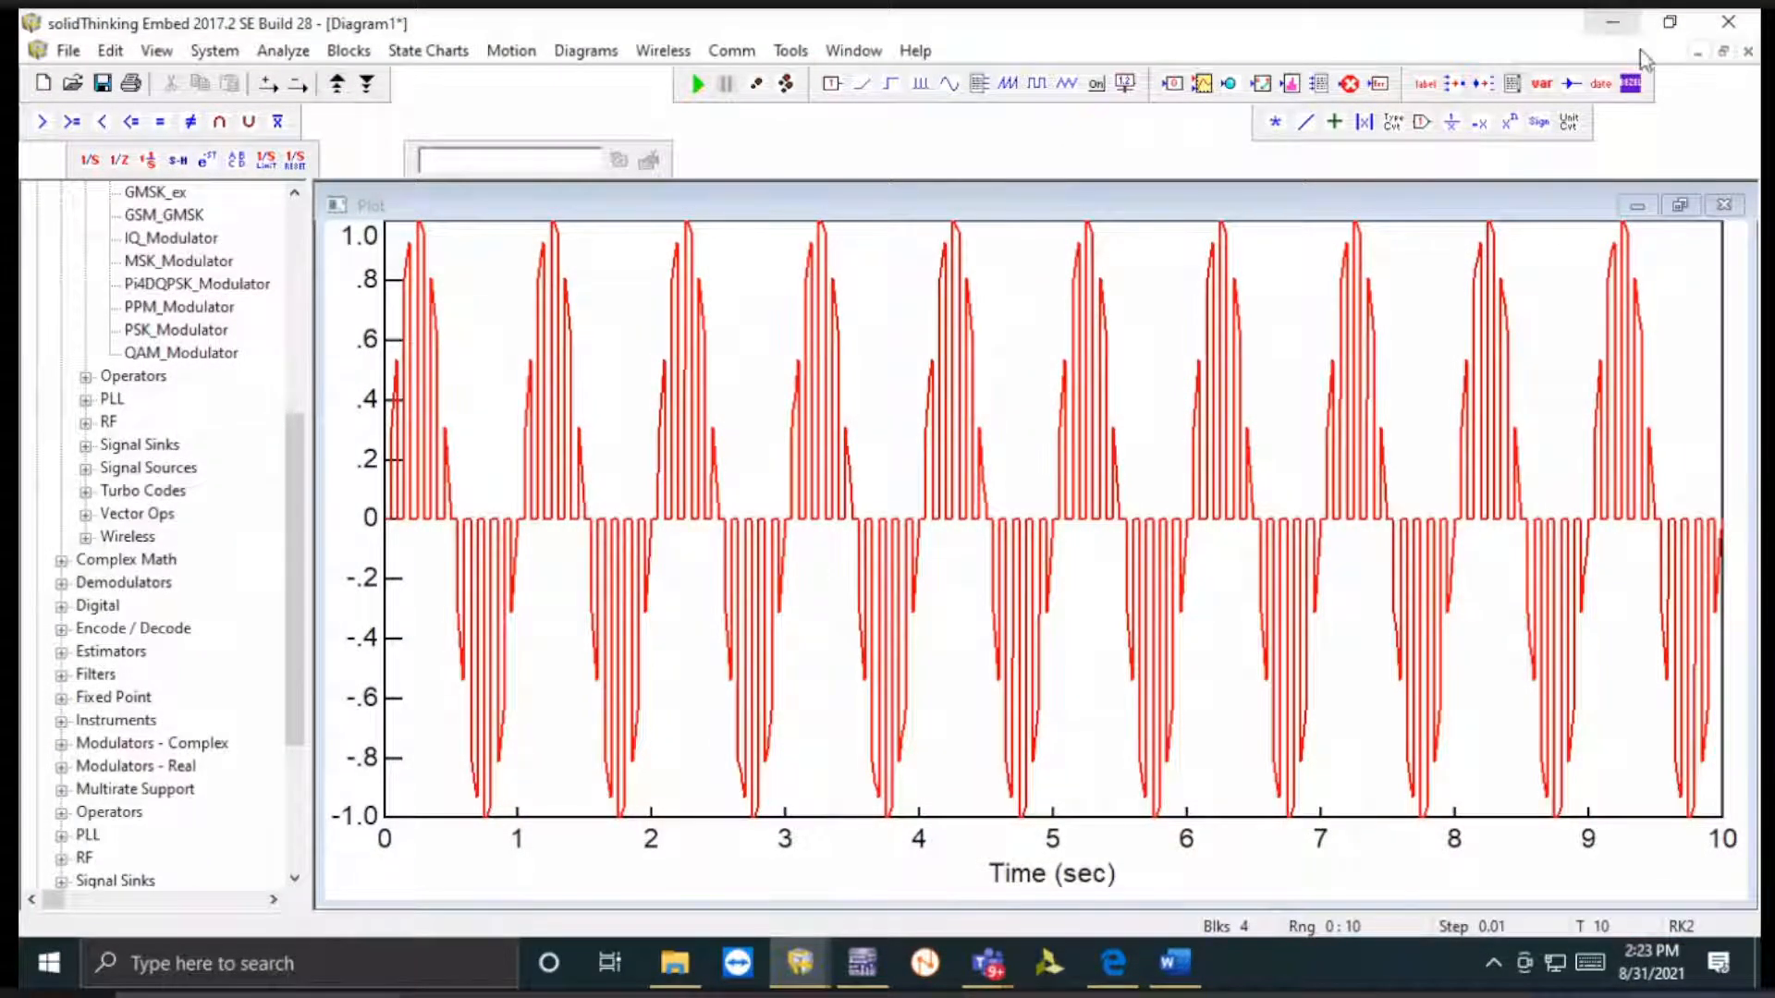
{"action": "left_click", "coordinate": [1697, 53]}
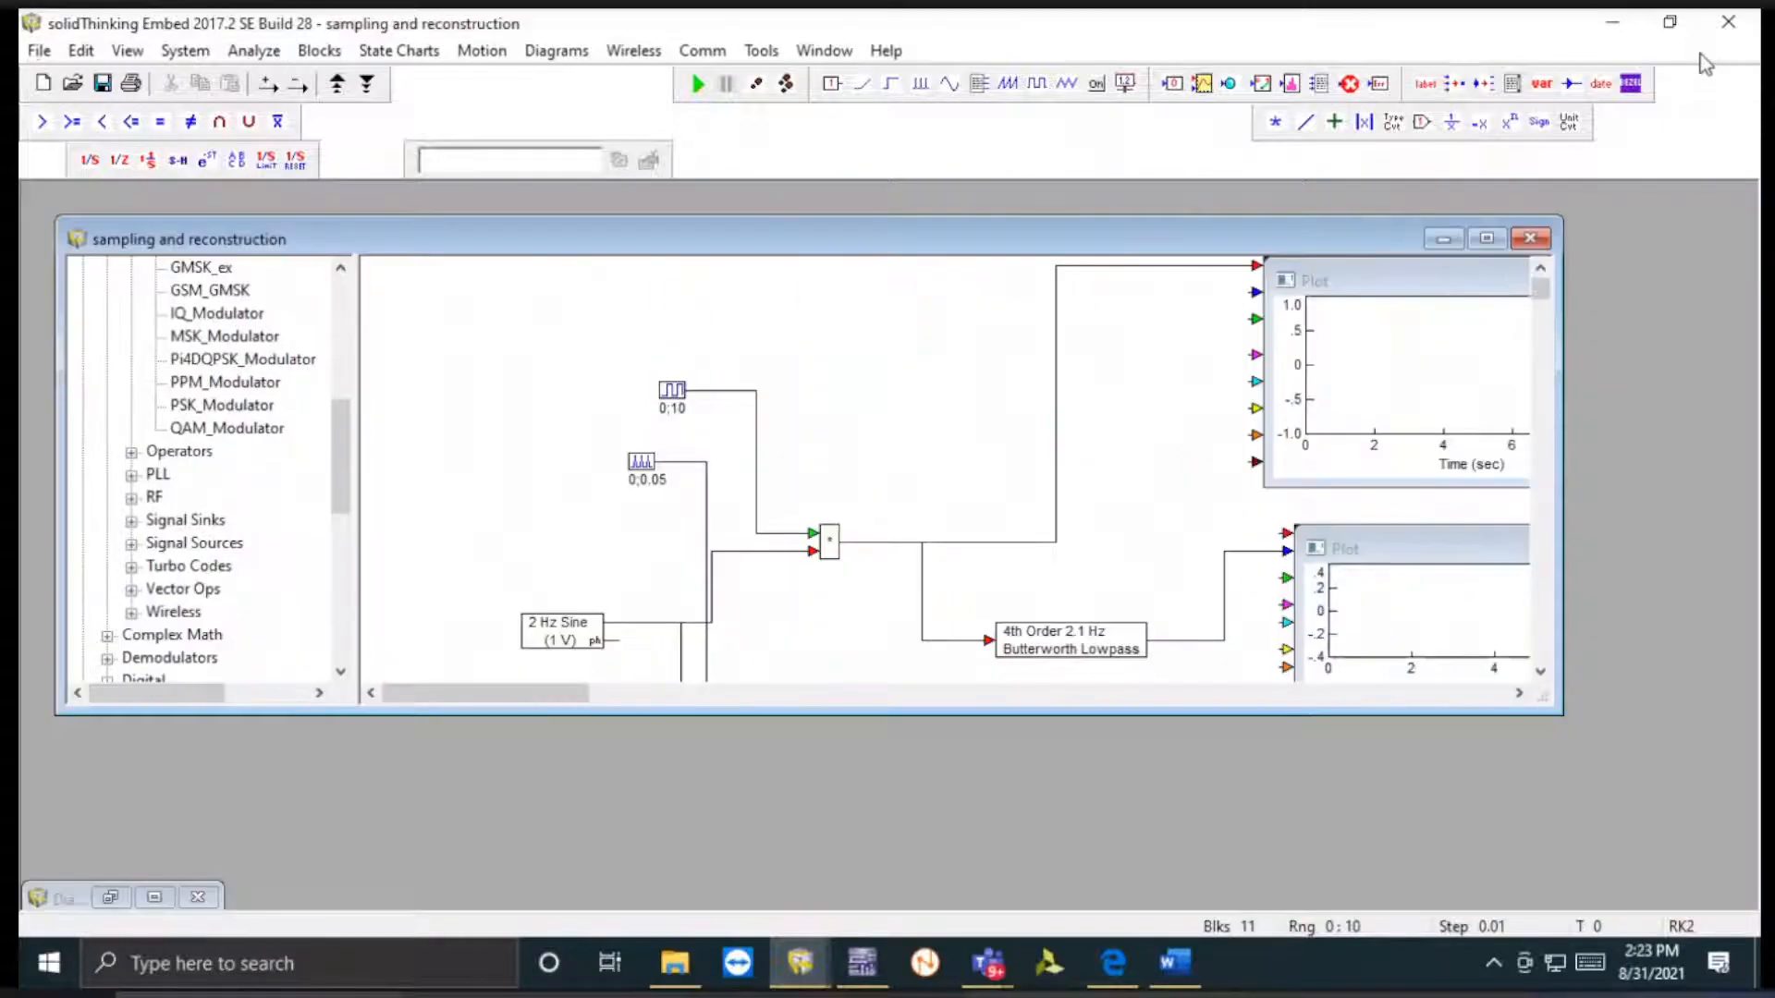
{"action": "left_click", "coordinate": [1514, 239]}
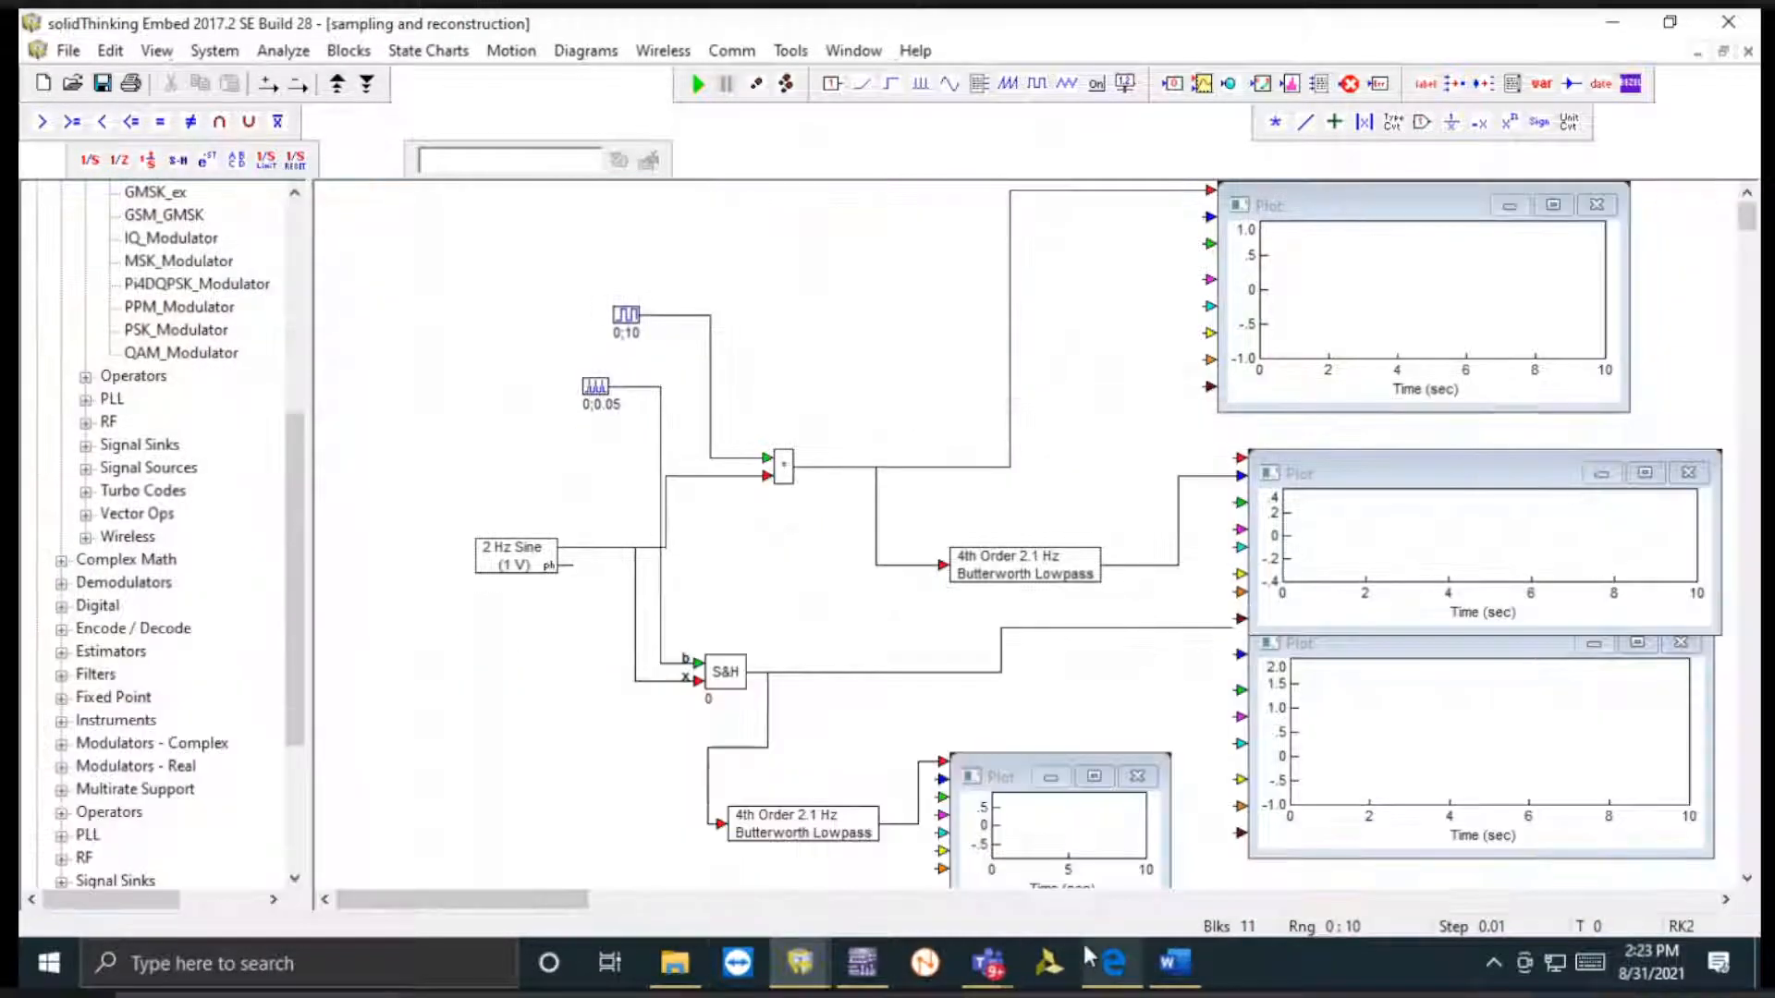
{"action": "mouse_move", "coordinate": [799, 962]}
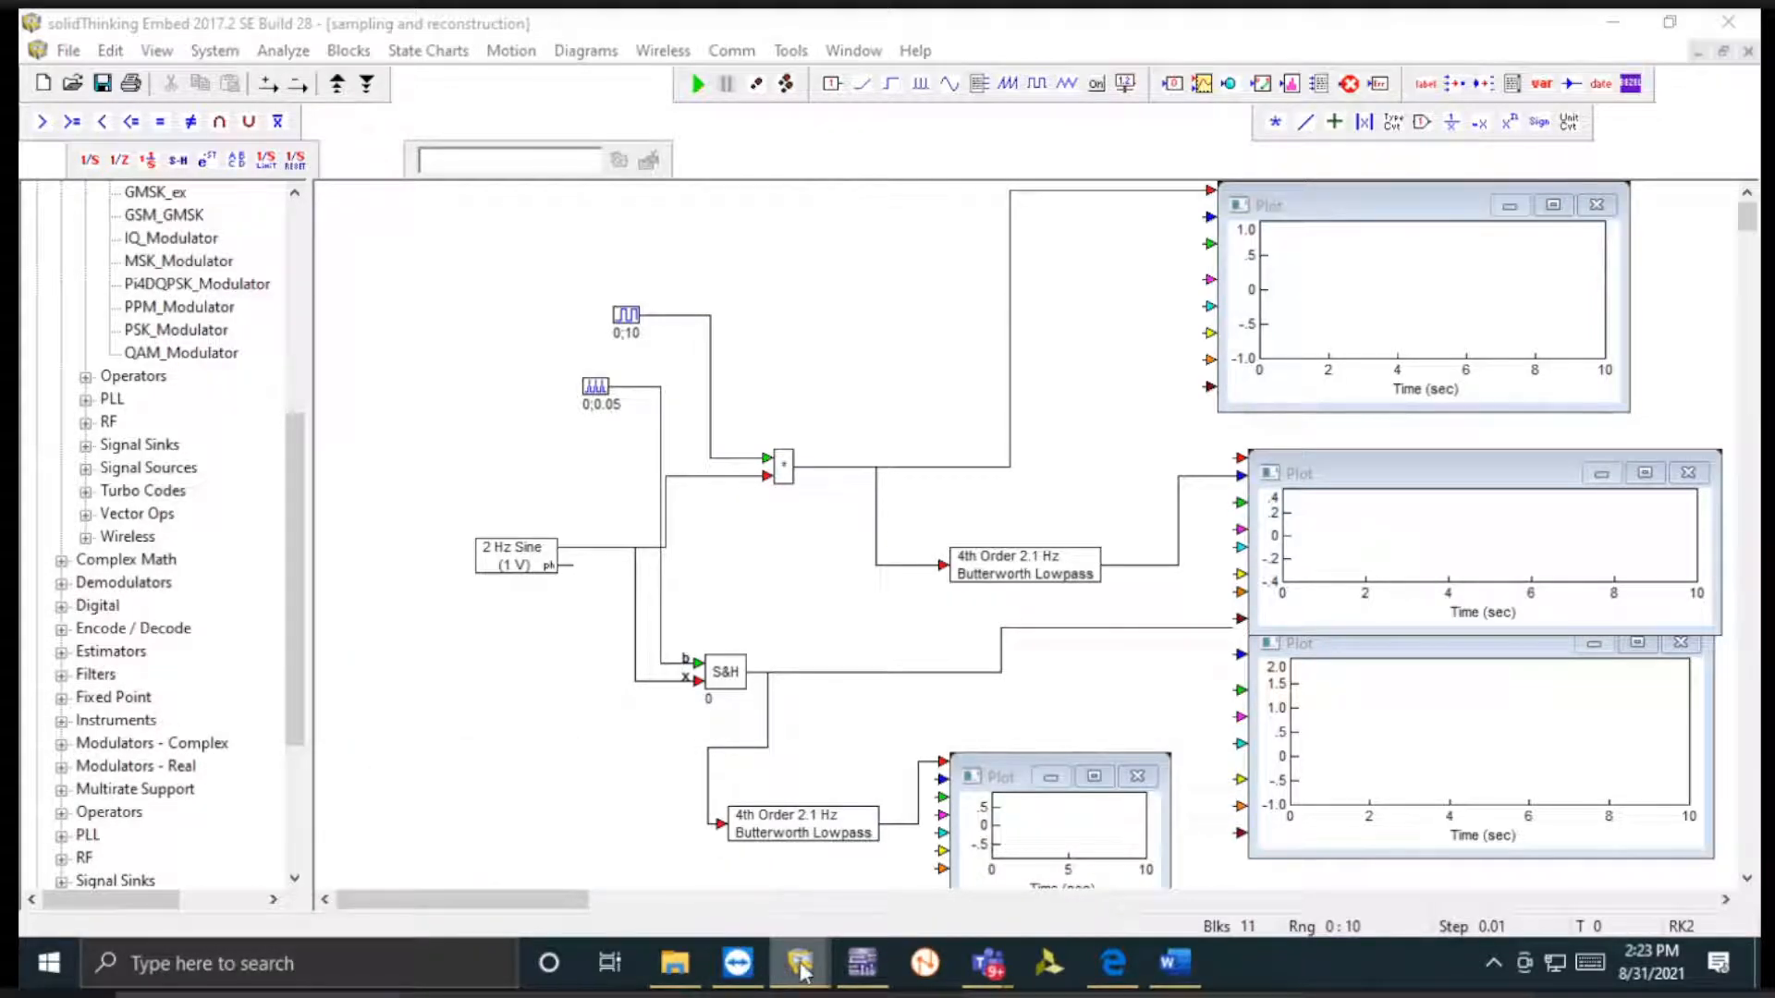
{"action": "left_click", "coordinate": [739, 965]}
{"action": "left_click", "coordinate": [1464, 140]}
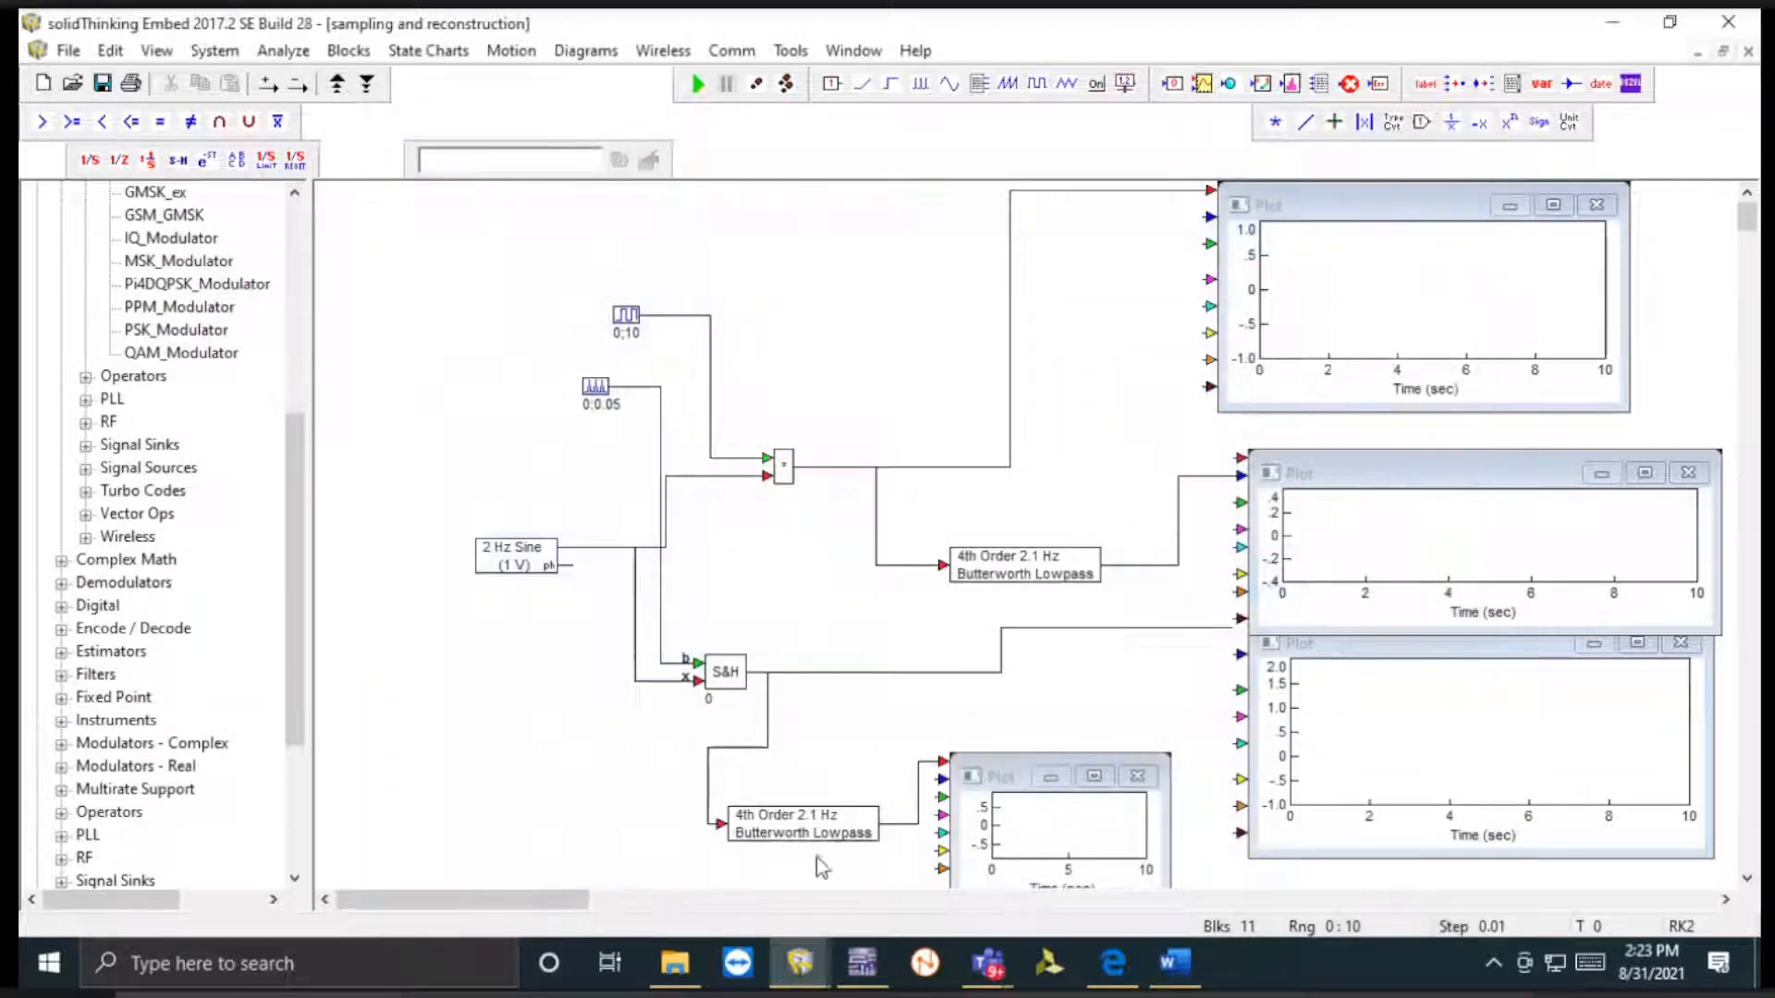
- Bring up the pending EmbedSimulationFeature license warnings from the extra solidThinking Embed instances and dismiss them
{"action": "mouse_move", "coordinate": [800, 962]}
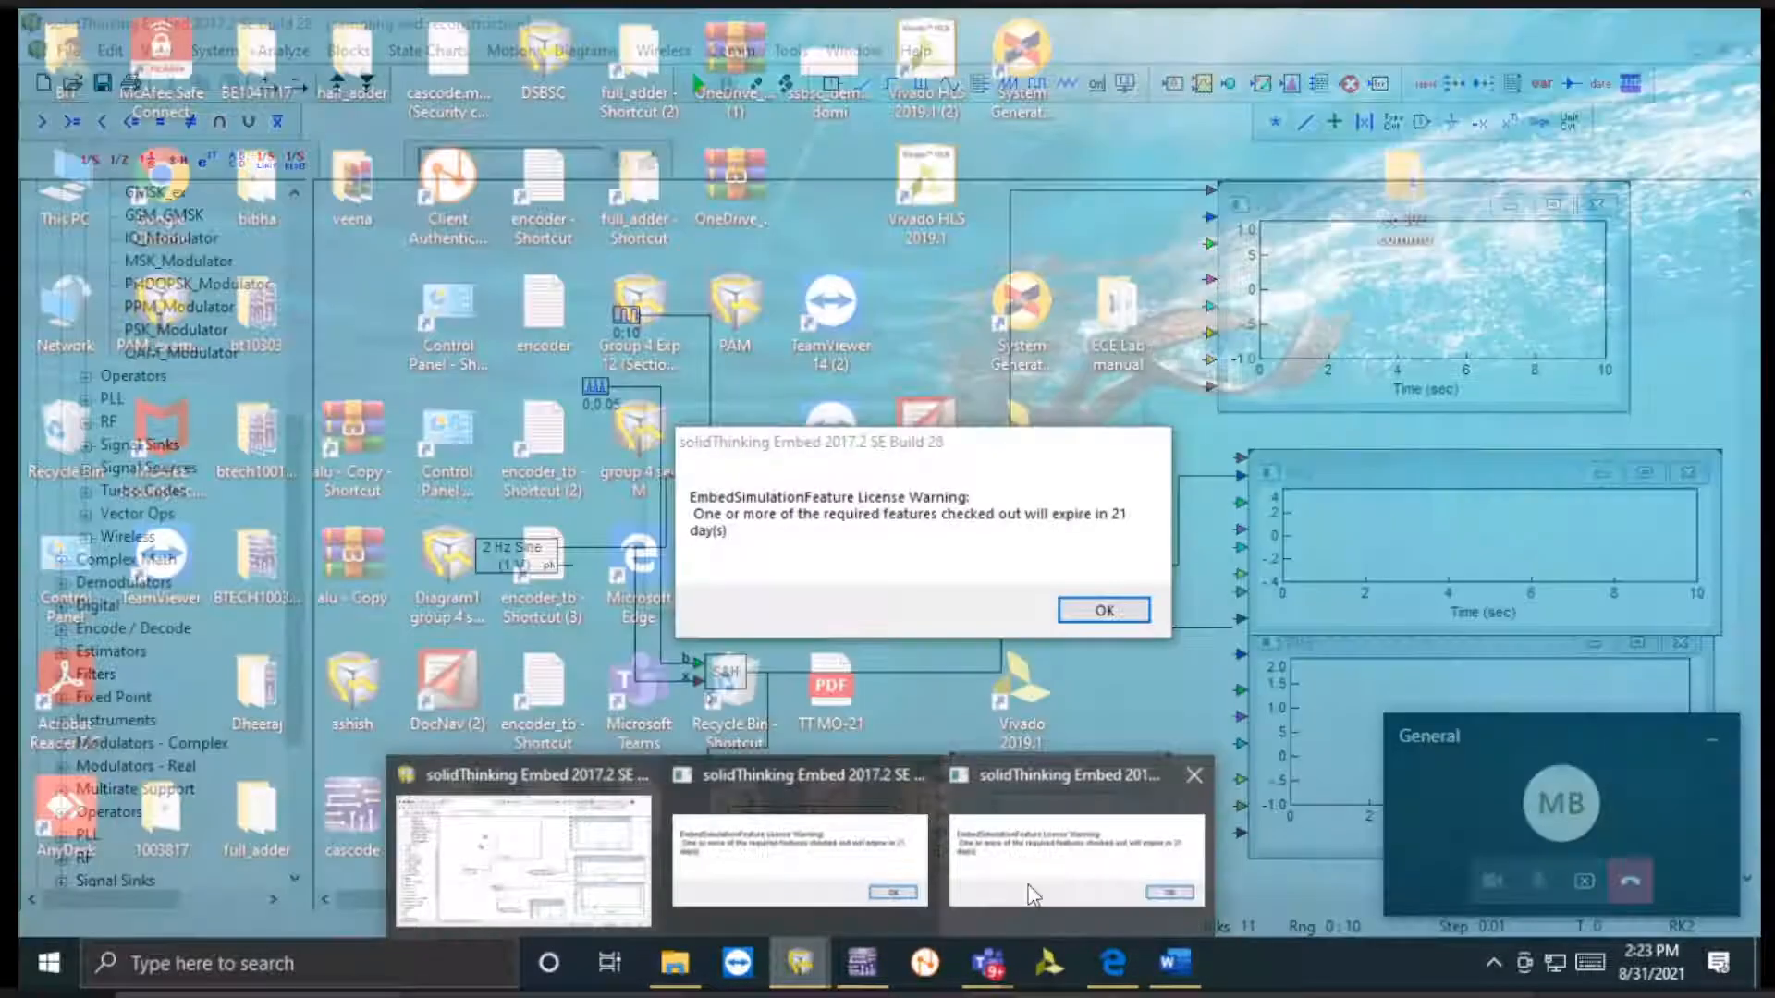
{"action": "left_click", "coordinate": [902, 892]}
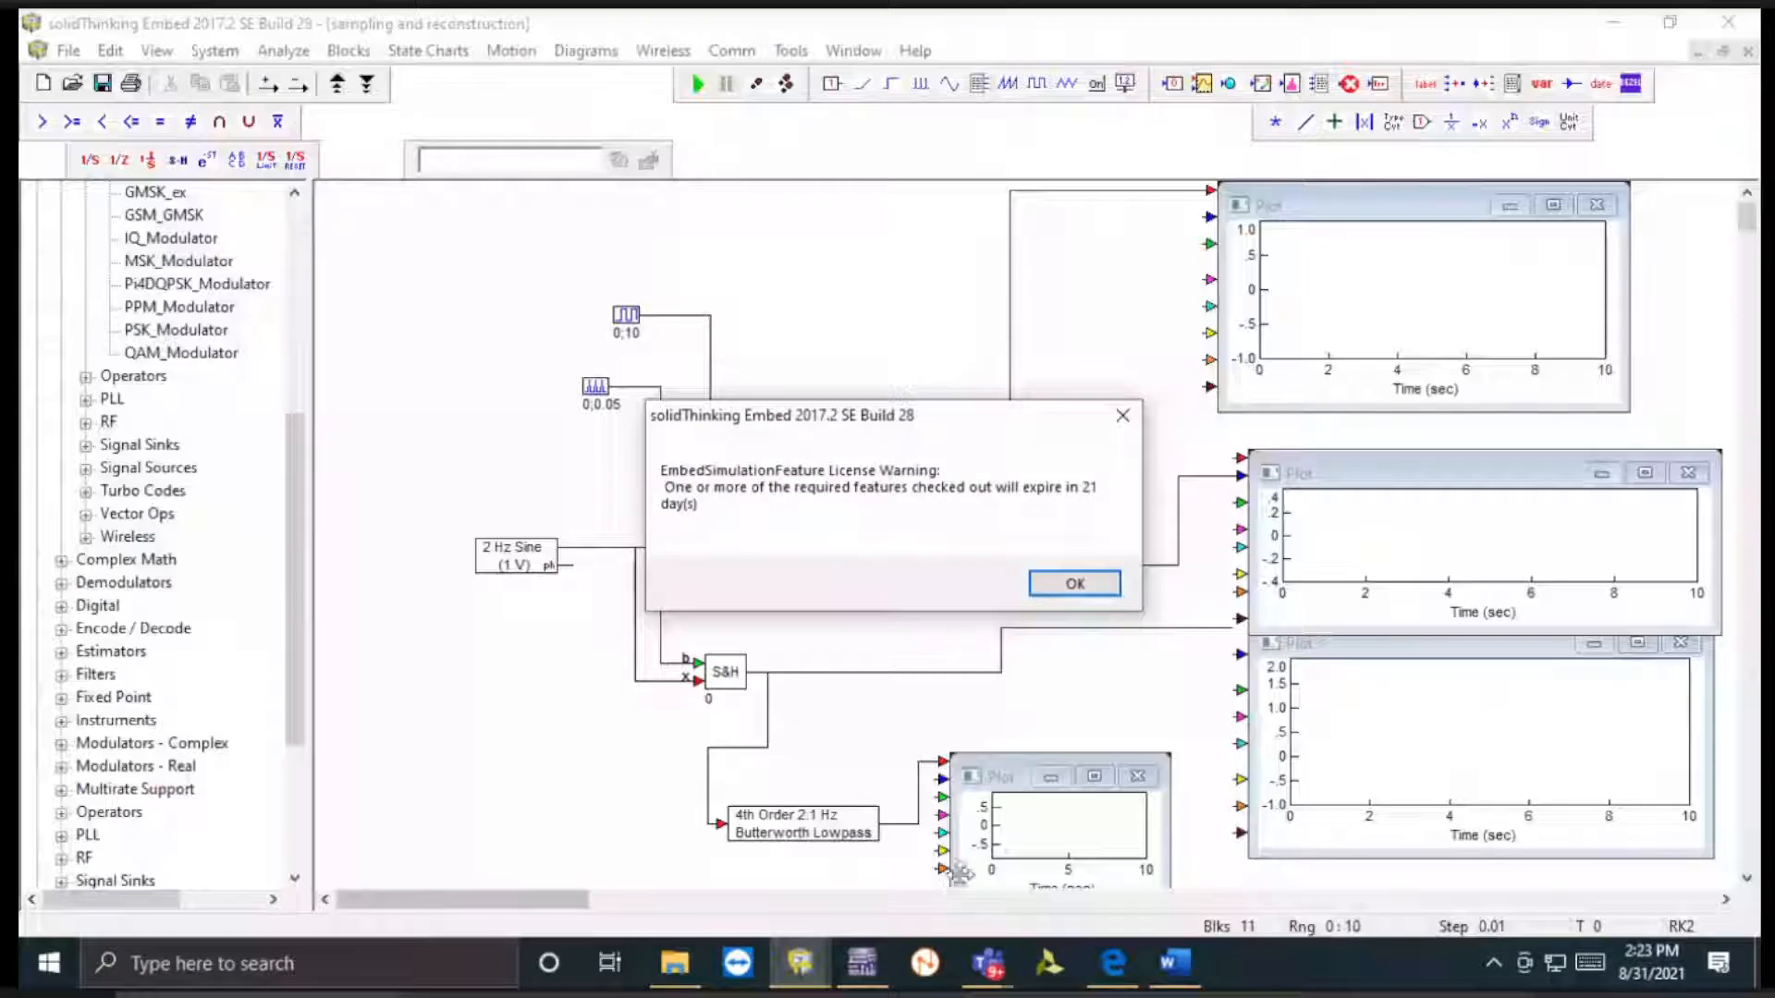
{"action": "left_click", "coordinate": [1072, 583]}
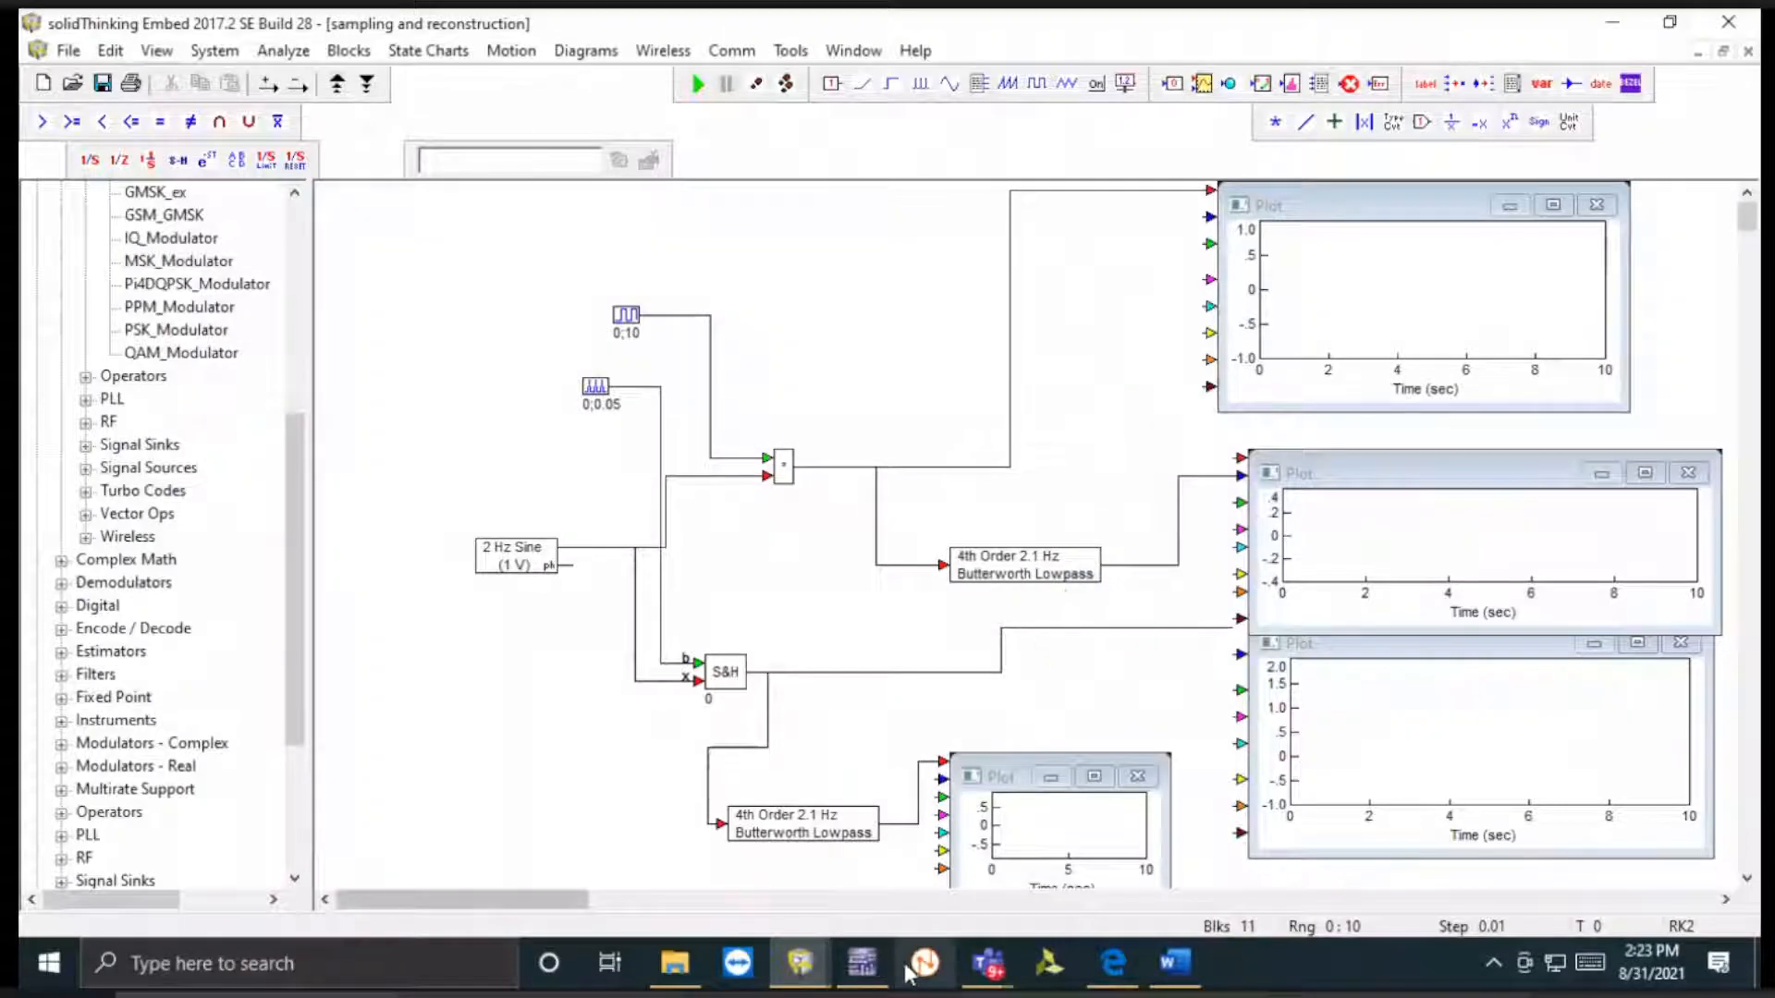
{"action": "mouse_move", "coordinate": [1105, 978]}
{"action": "mouse_move", "coordinate": [804, 970]}
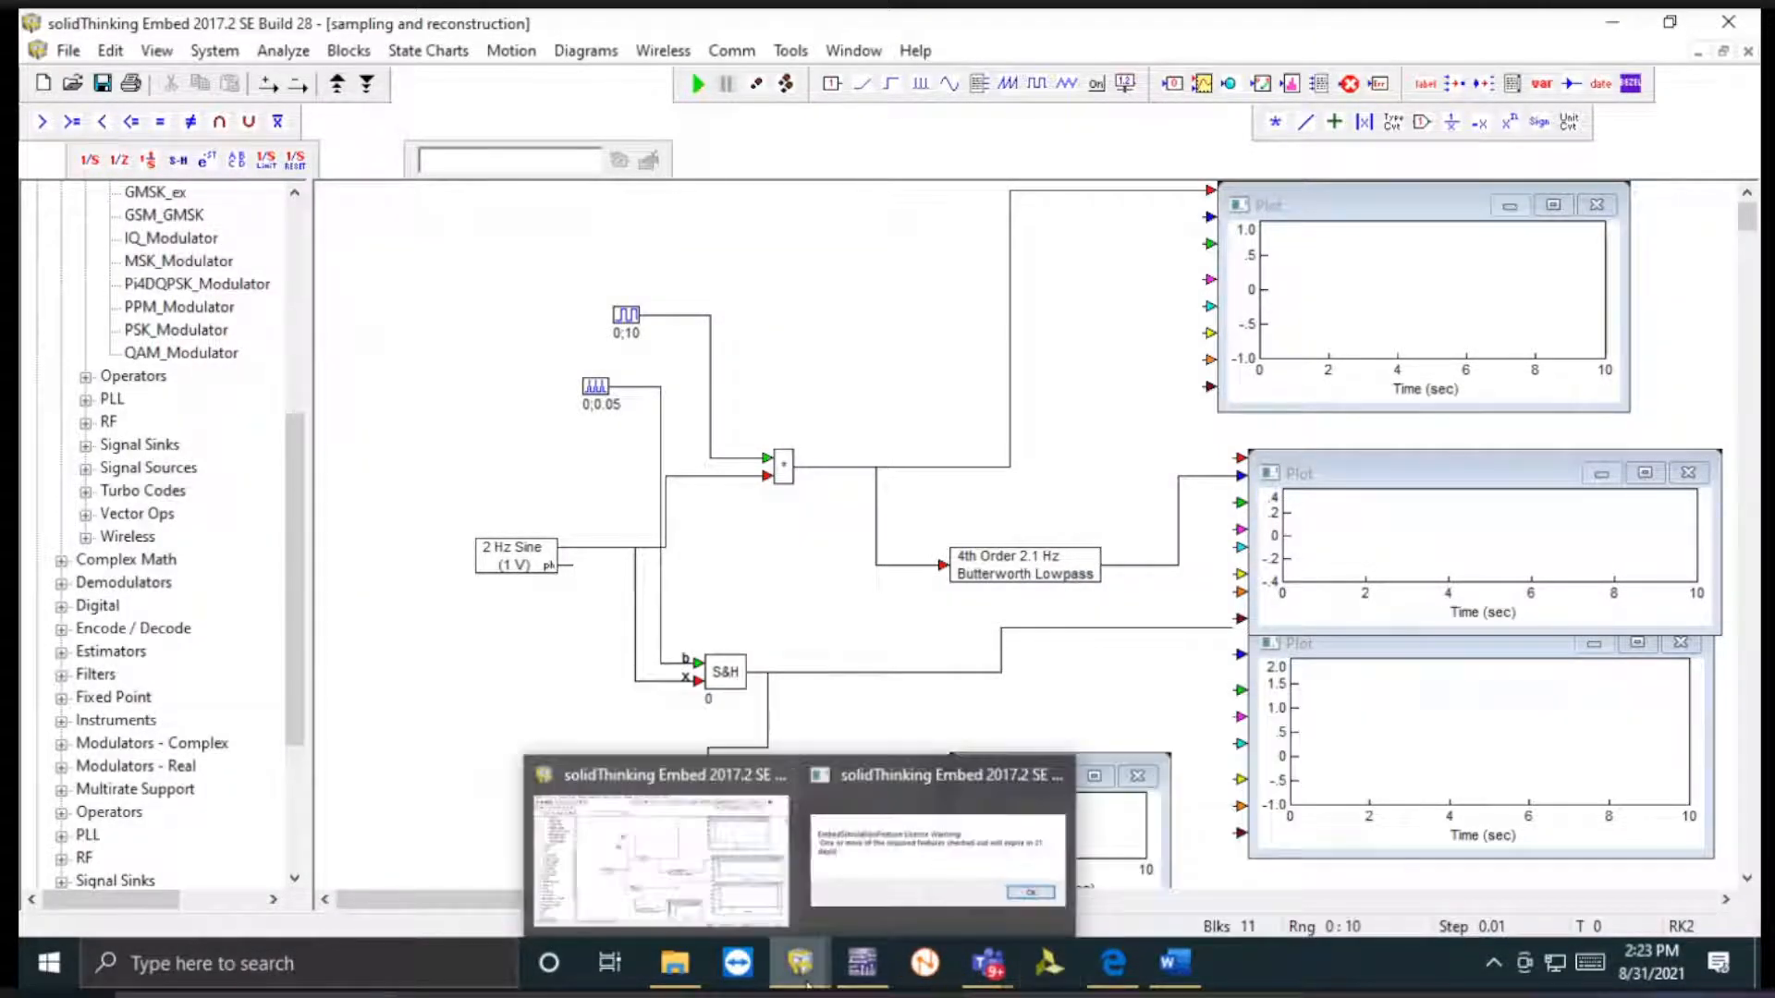
{"action": "left_click", "coordinate": [797, 978]}
{"action": "left_click", "coordinate": [735, 874]}
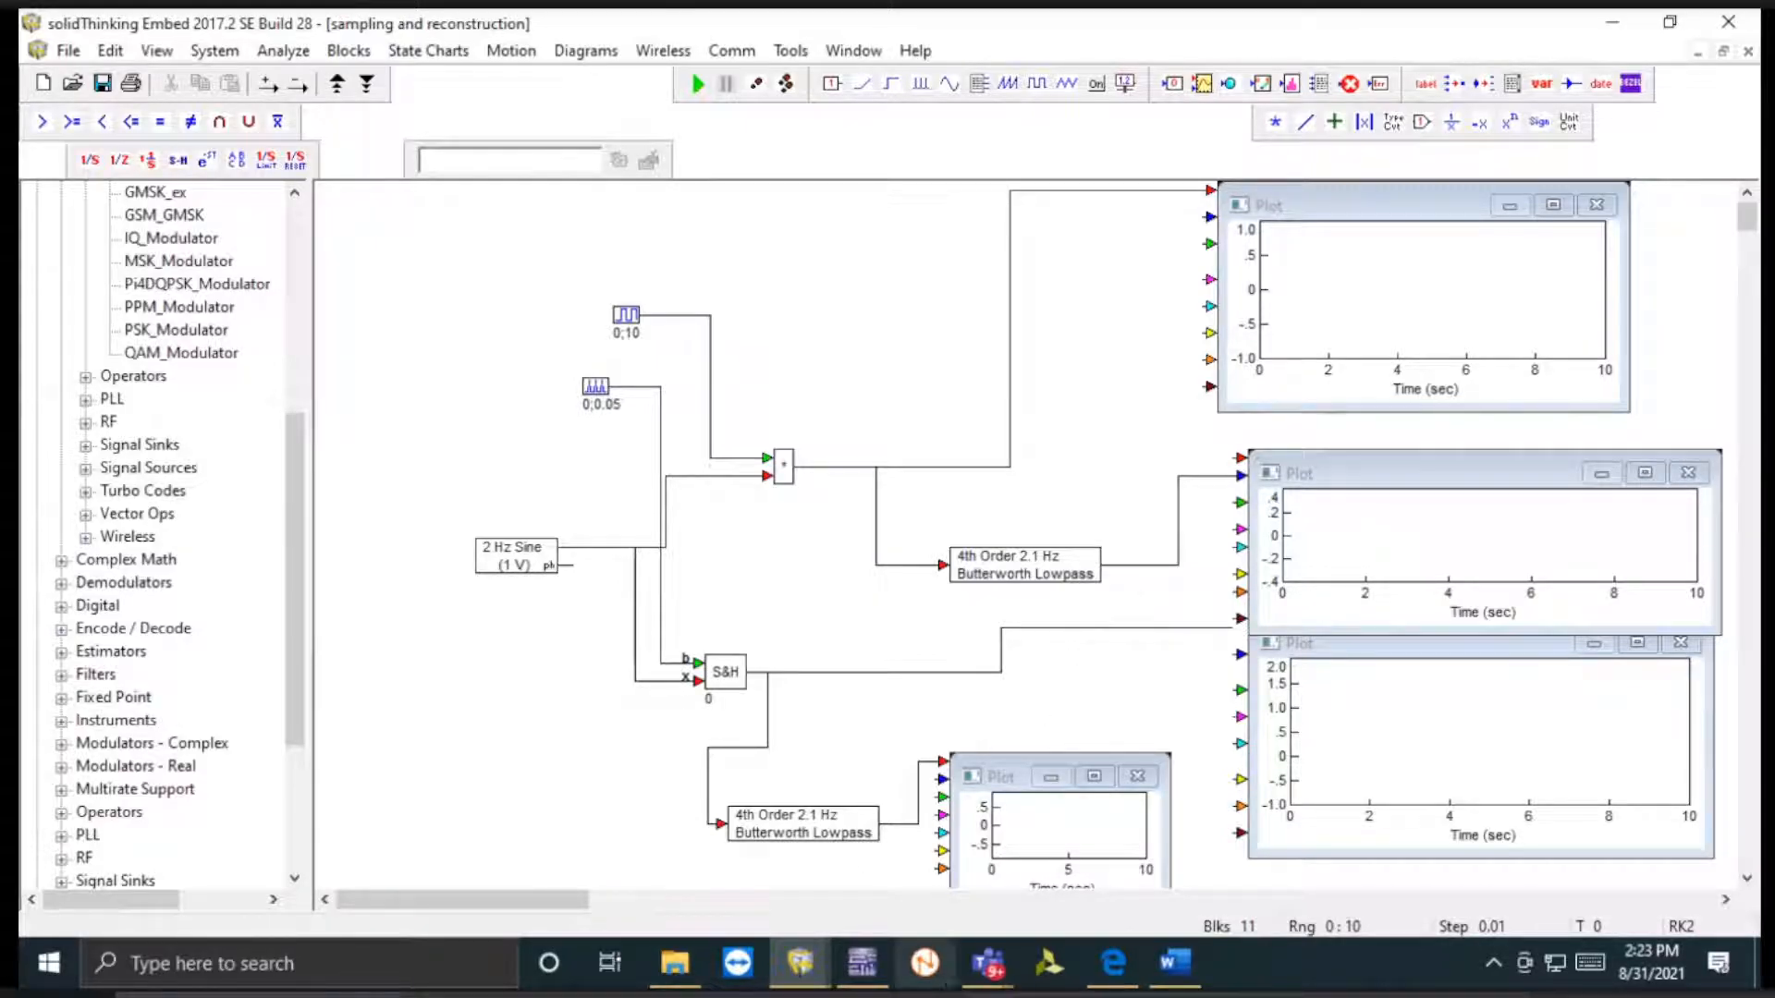
{"action": "mouse_move", "coordinate": [831, 973]}
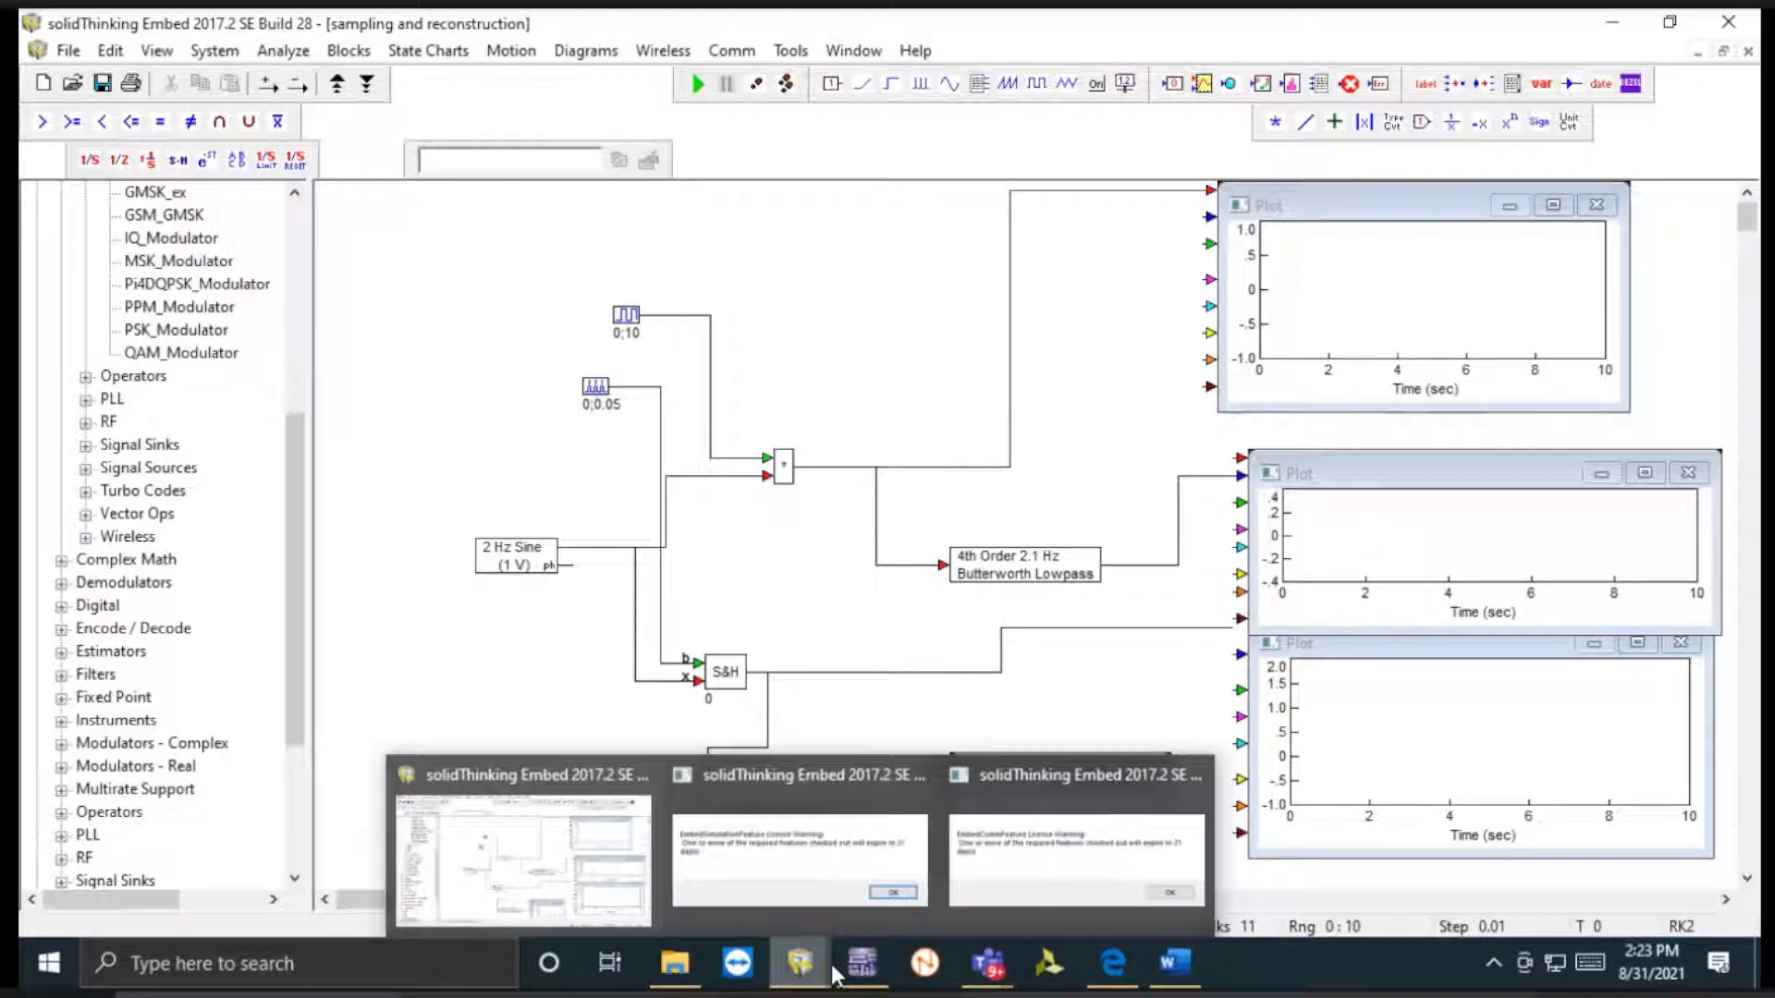
{"action": "left_click", "coordinate": [799, 860]}
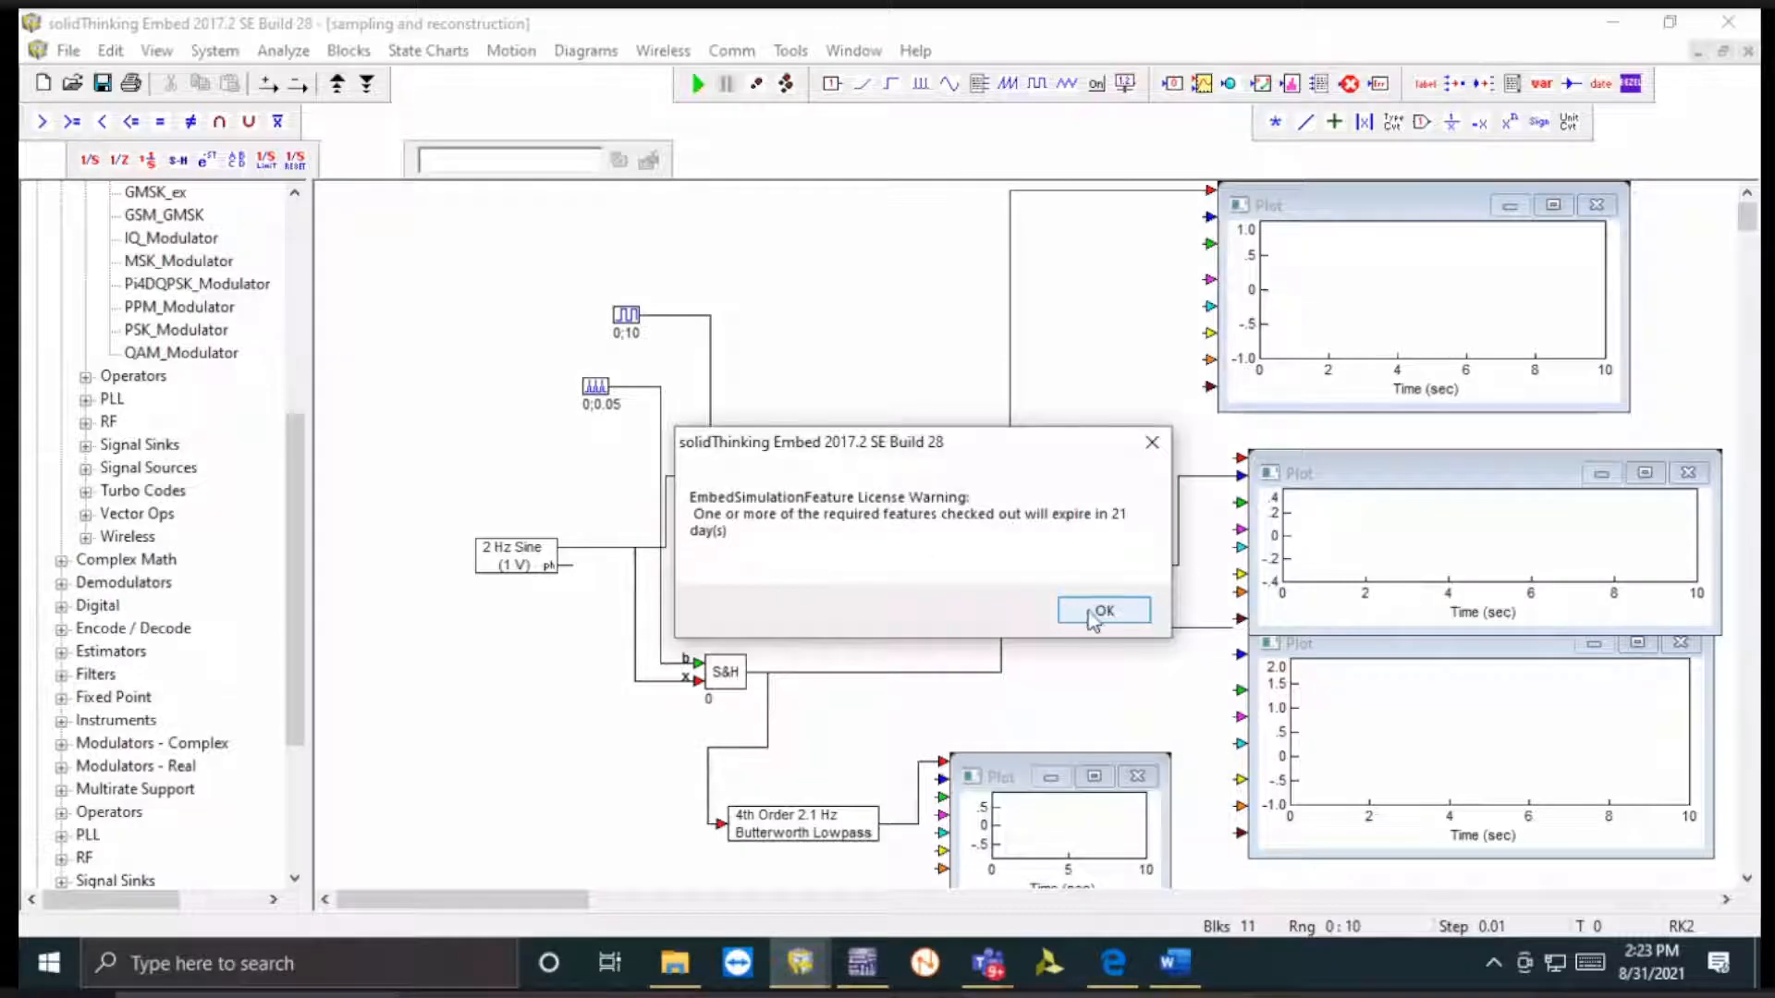
{"action": "left_click", "coordinate": [1100, 612]}
- Dismiss the remaining EmbedCommFeature license warnings and close the Embed/Comm loading notices
{"action": "mouse_move", "coordinate": [795, 975]}
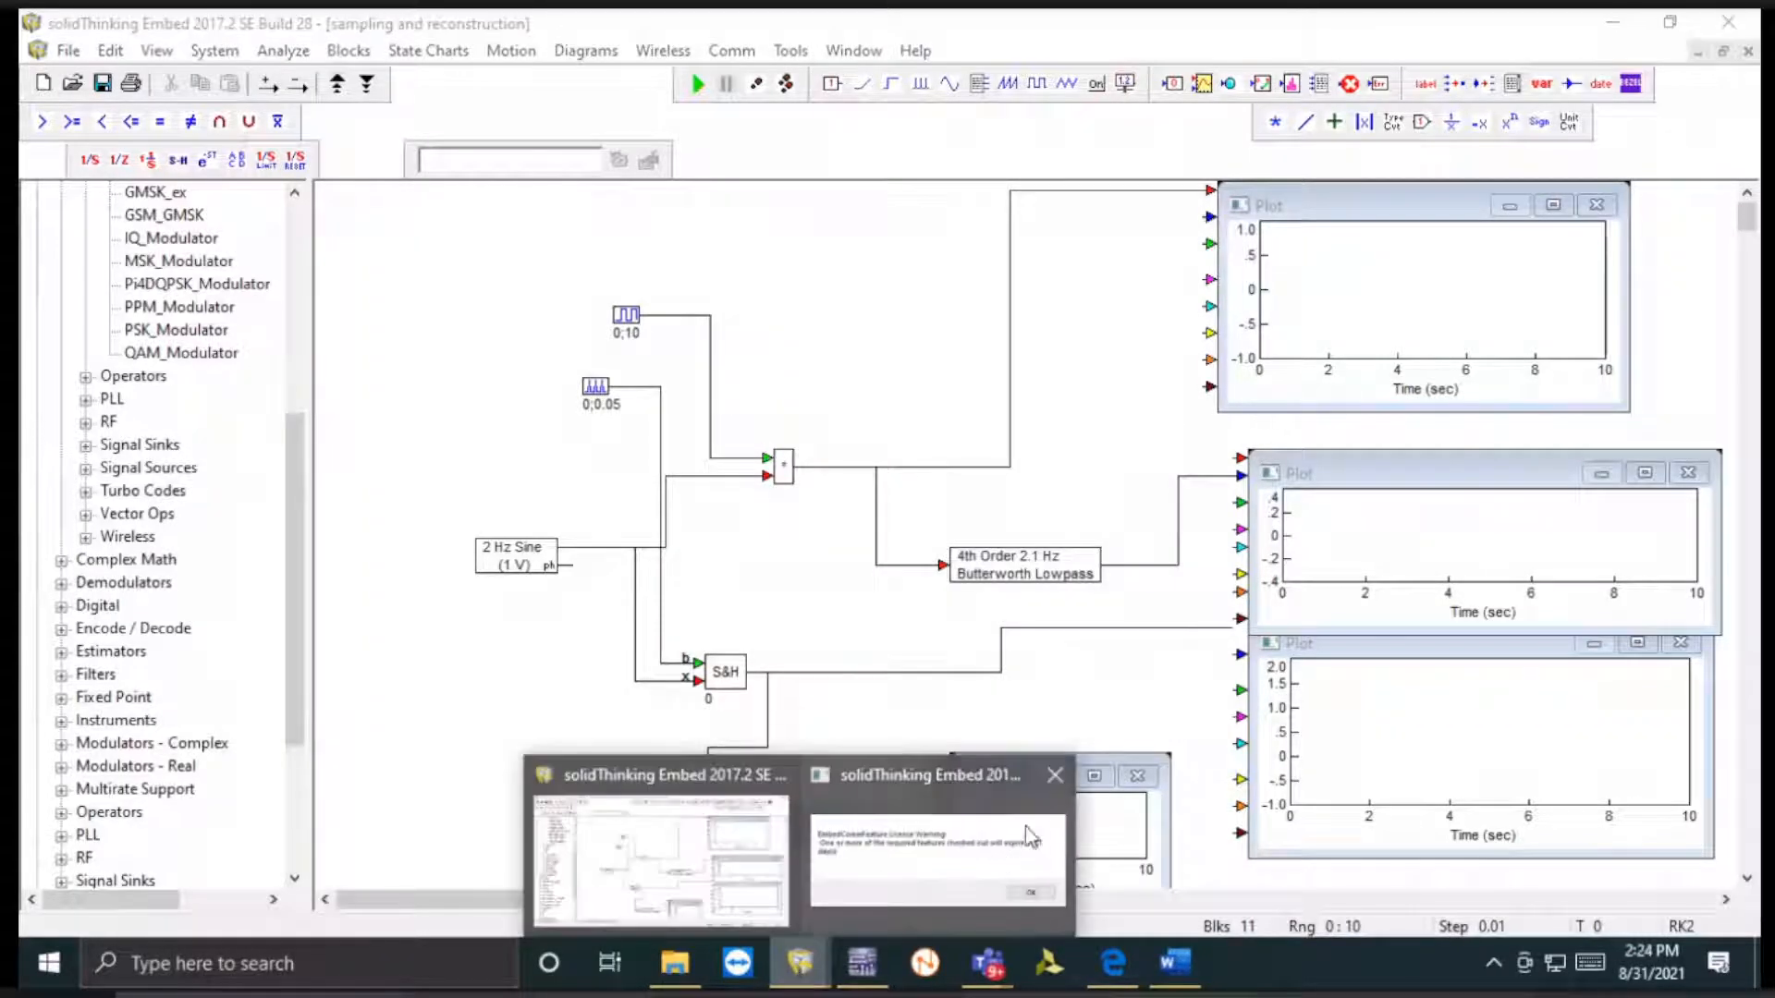
{"action": "left_click", "coordinate": [1024, 892]}
{"action": "left_click", "coordinate": [1117, 610]}
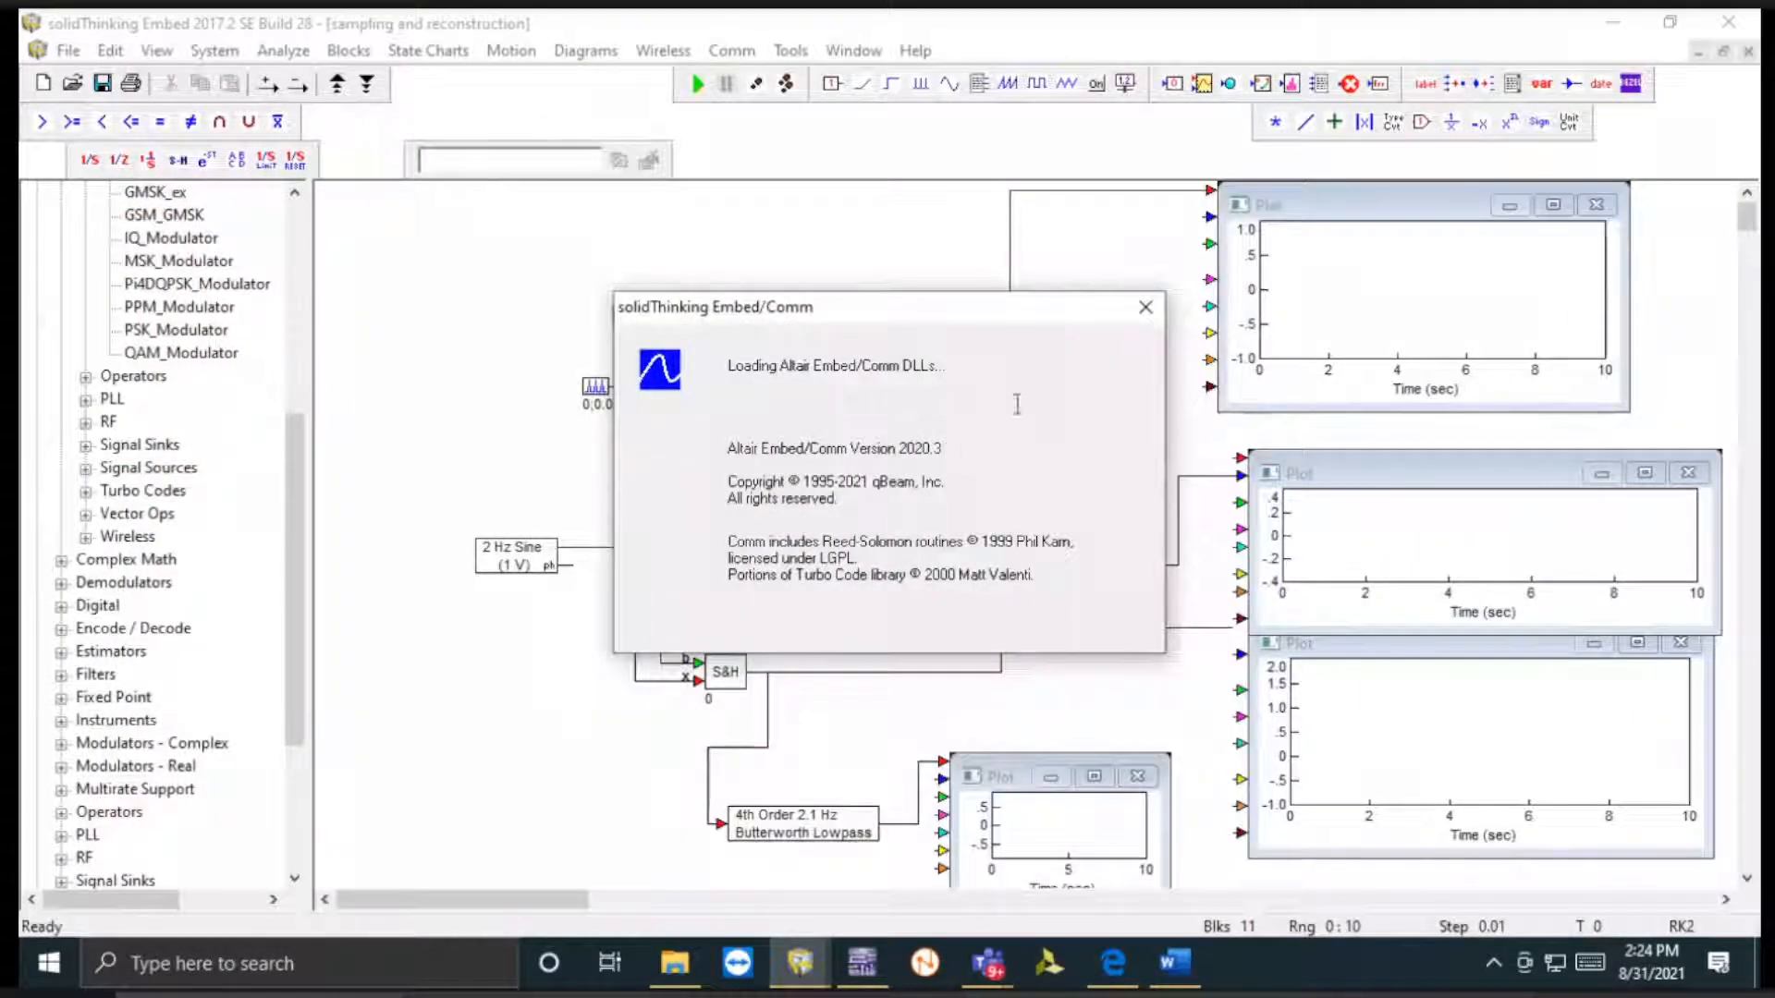
{"action": "left_click", "coordinate": [1145, 306]}
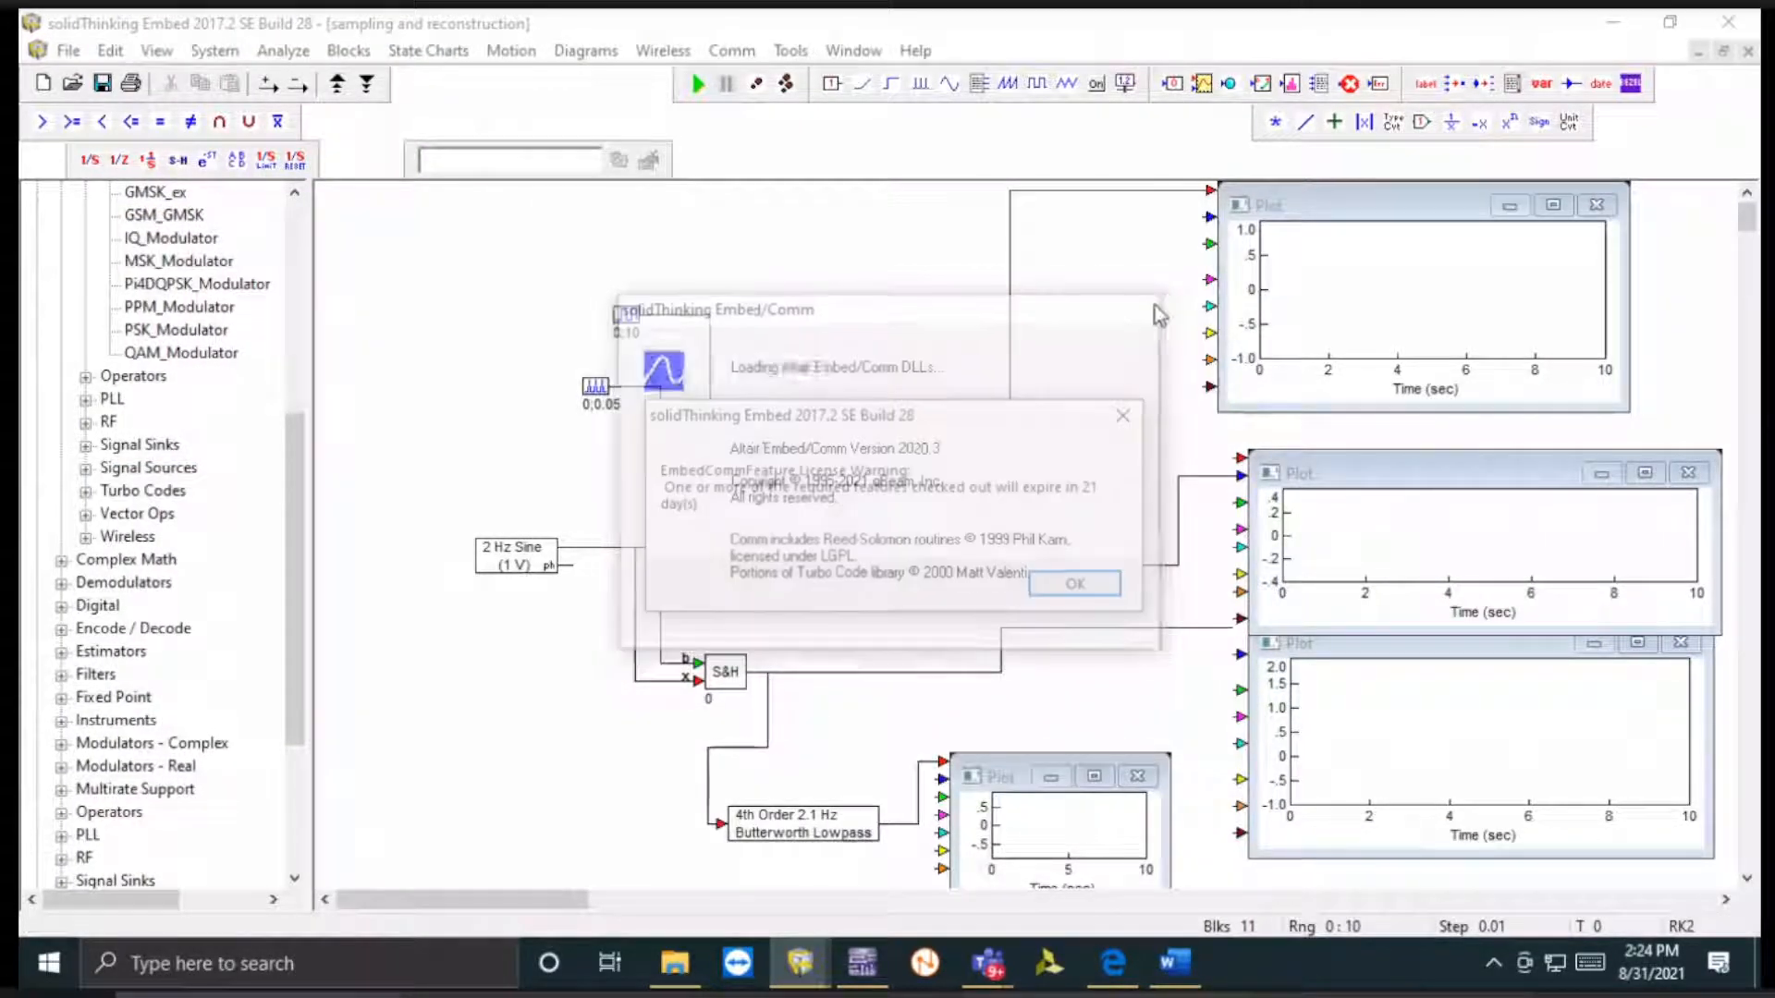
{"action": "left_click", "coordinate": [1072, 583]}
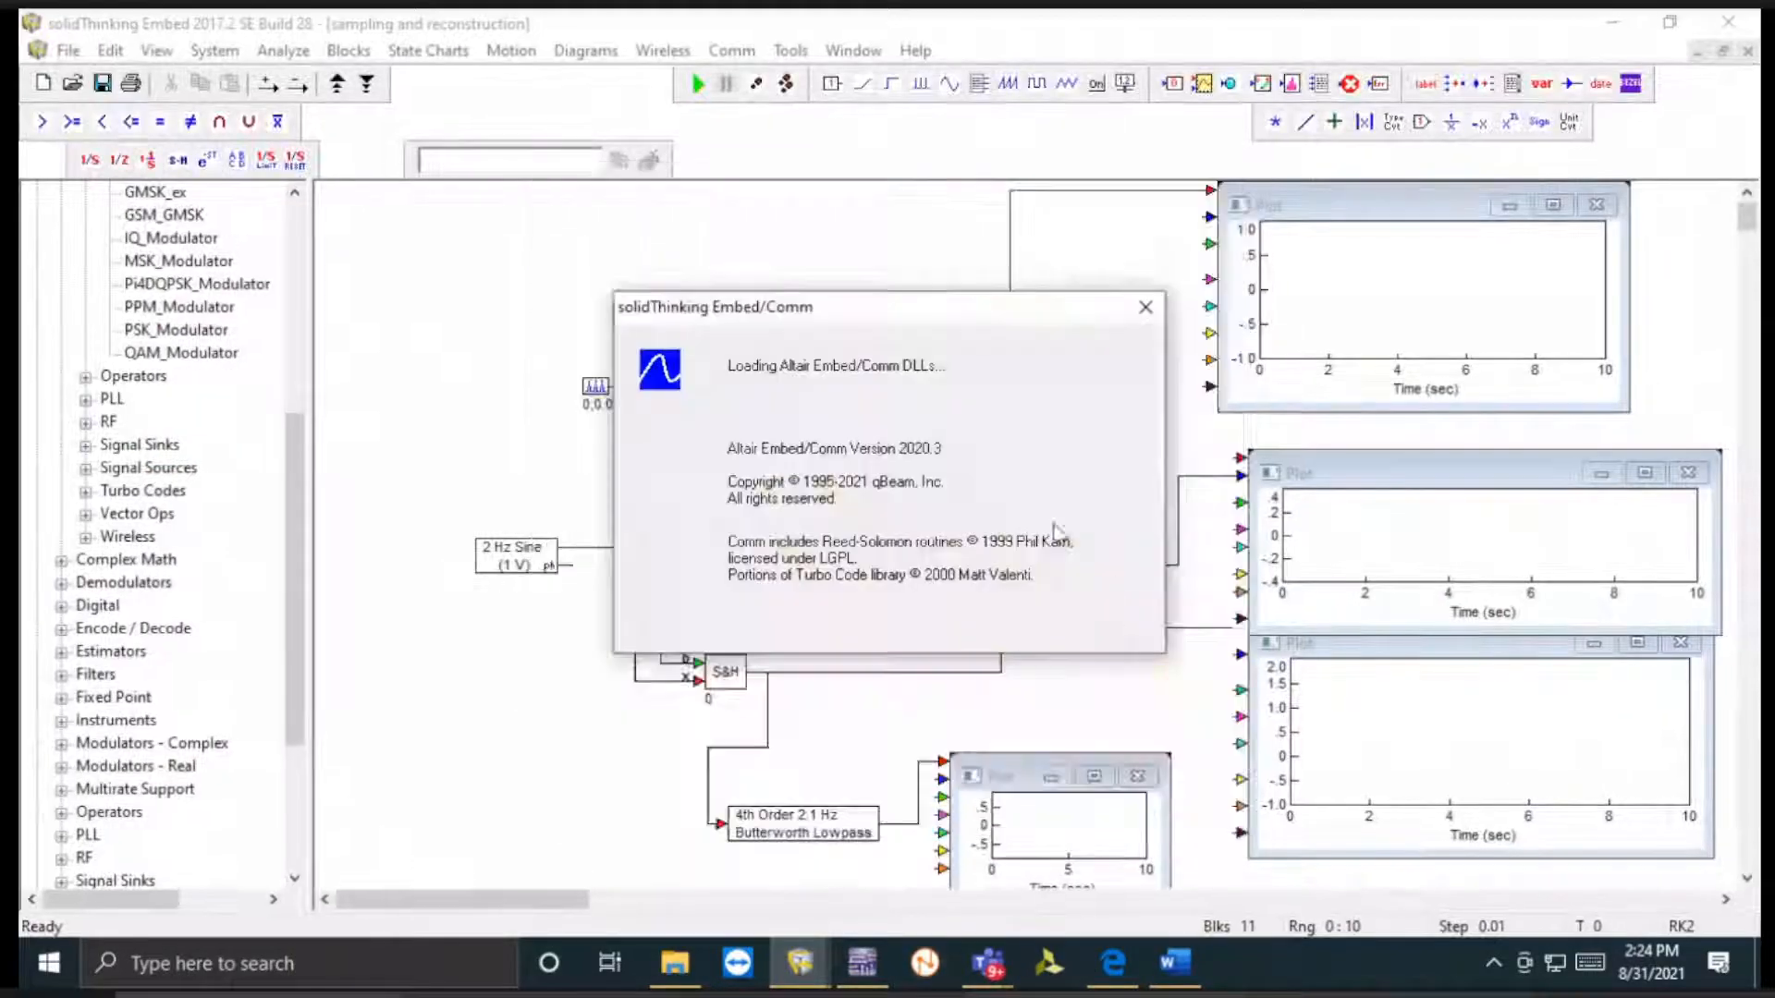
{"action": "left_click", "coordinate": [1139, 310]}
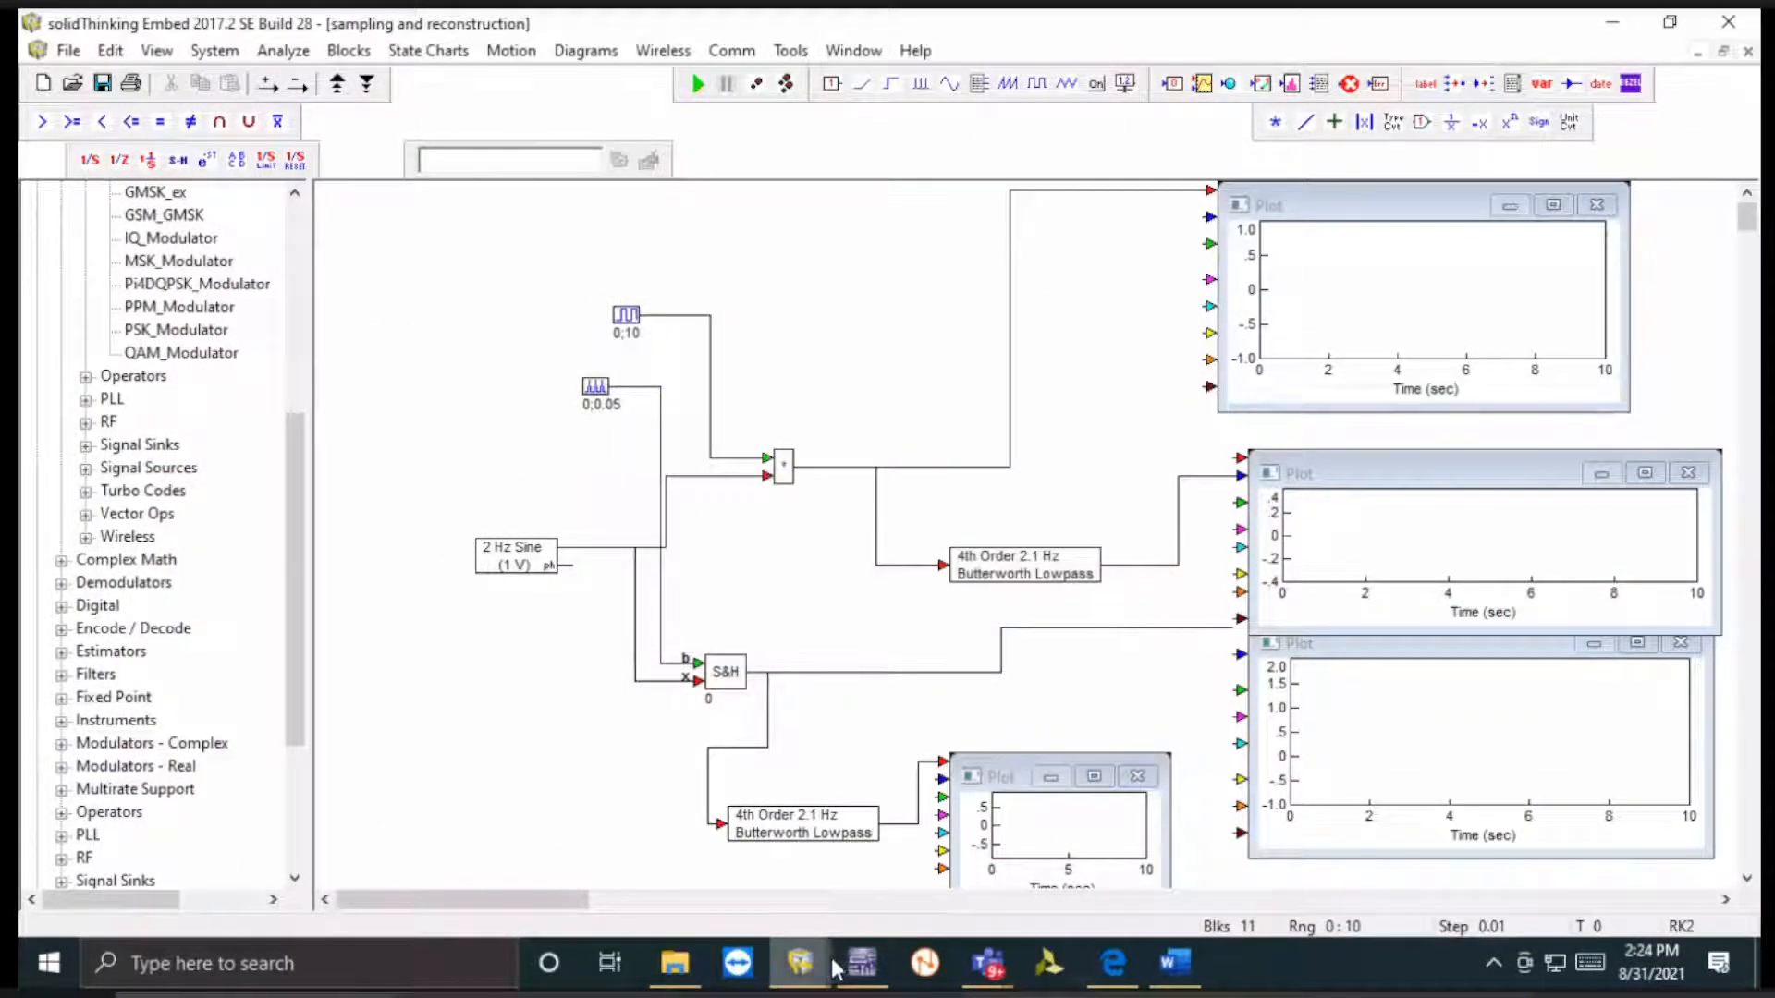
- Close solidThinking Embed without saving the changes to Diagram1, and refresh the desktop
{"action": "mouse_move", "coordinate": [827, 967]}
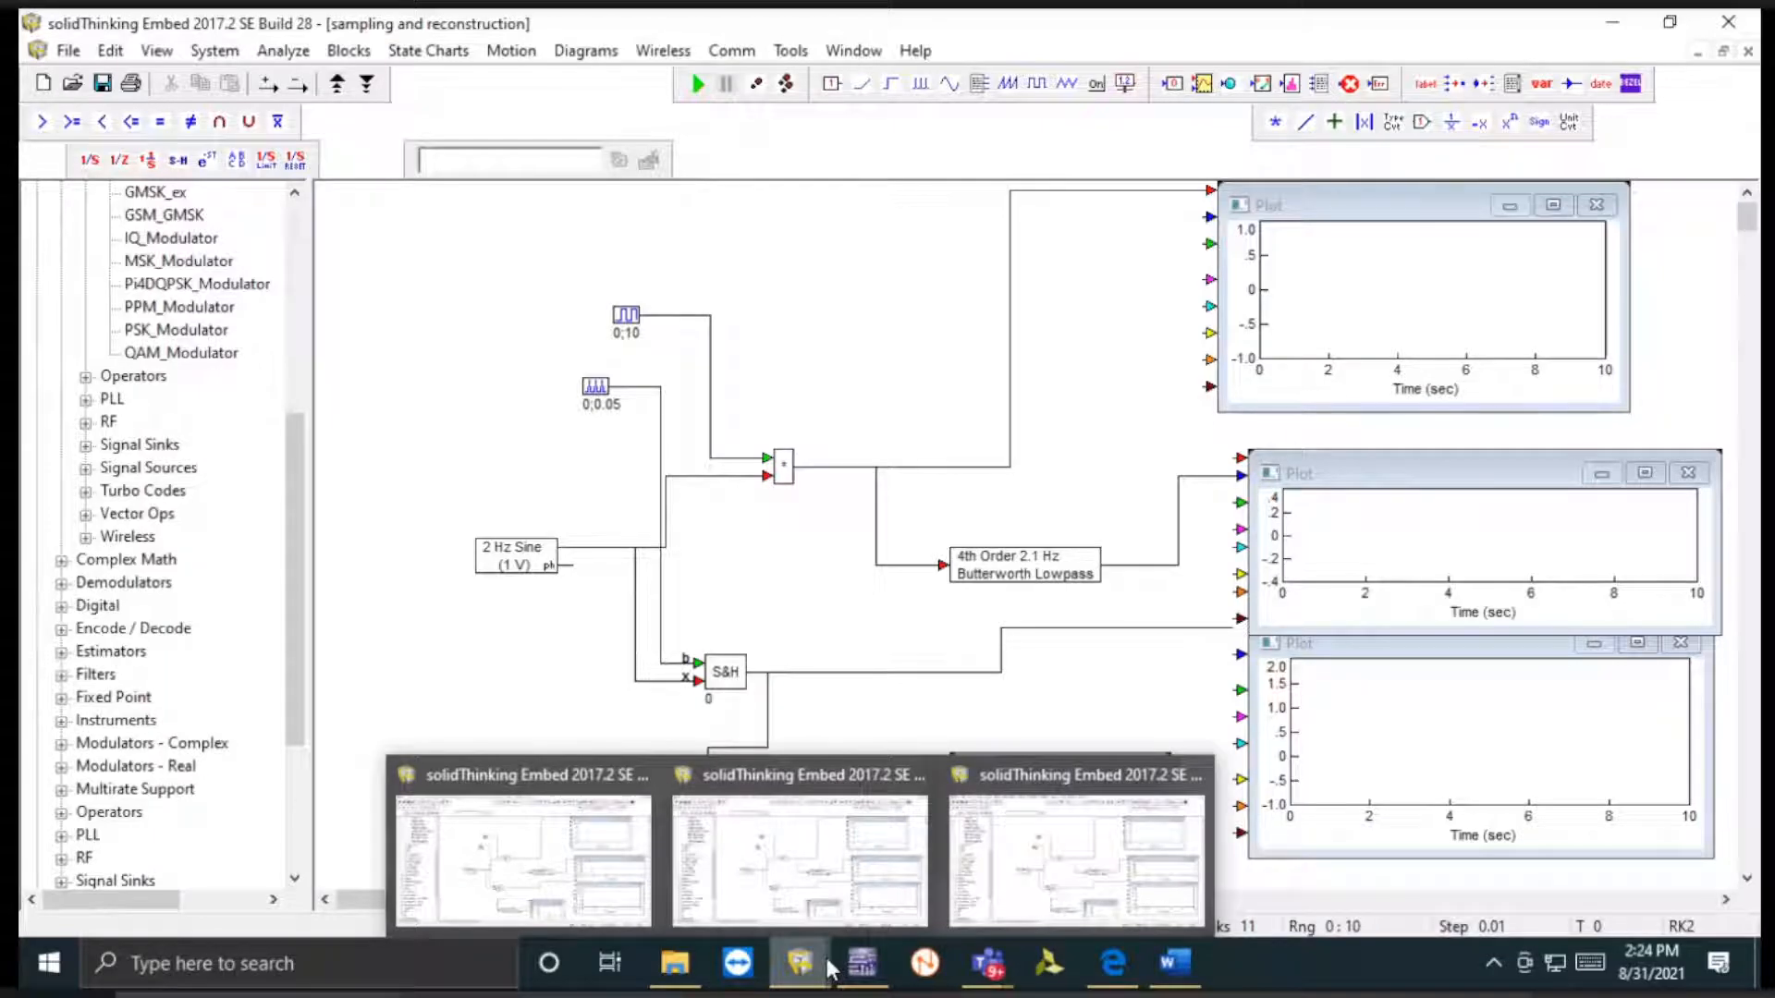
{"action": "left_click", "coordinate": [610, 897]}
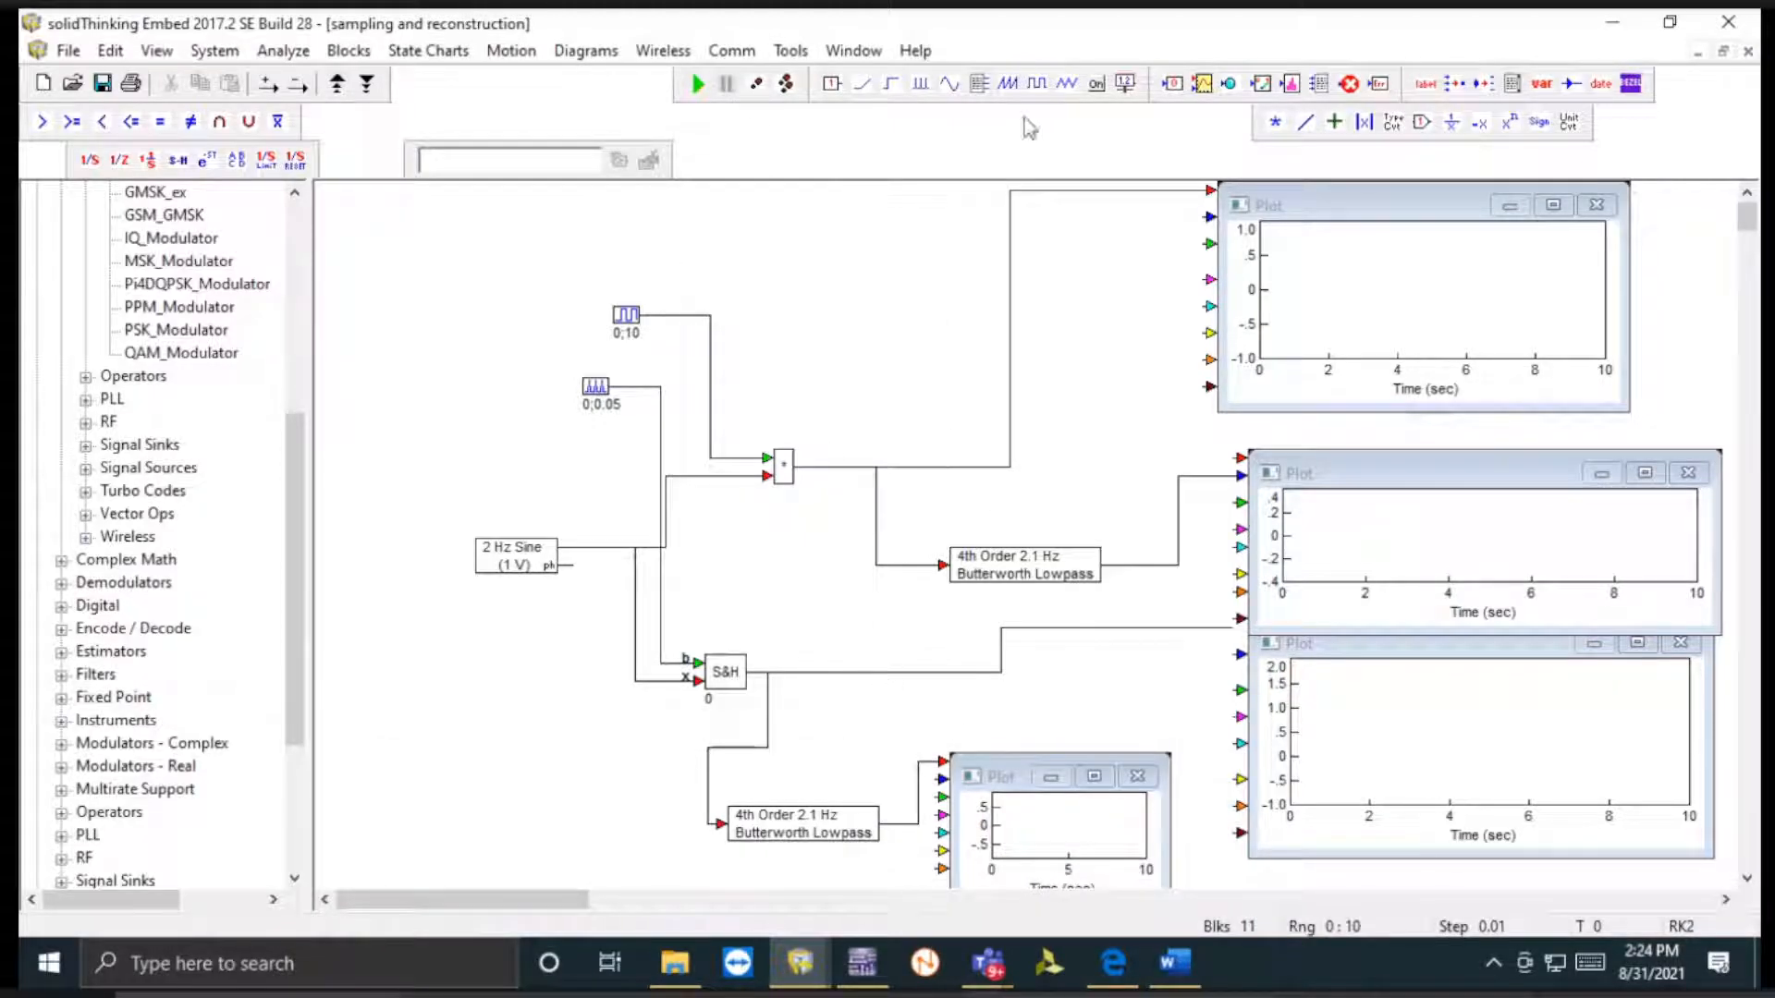
{"action": "left_click", "coordinate": [1748, 52]}
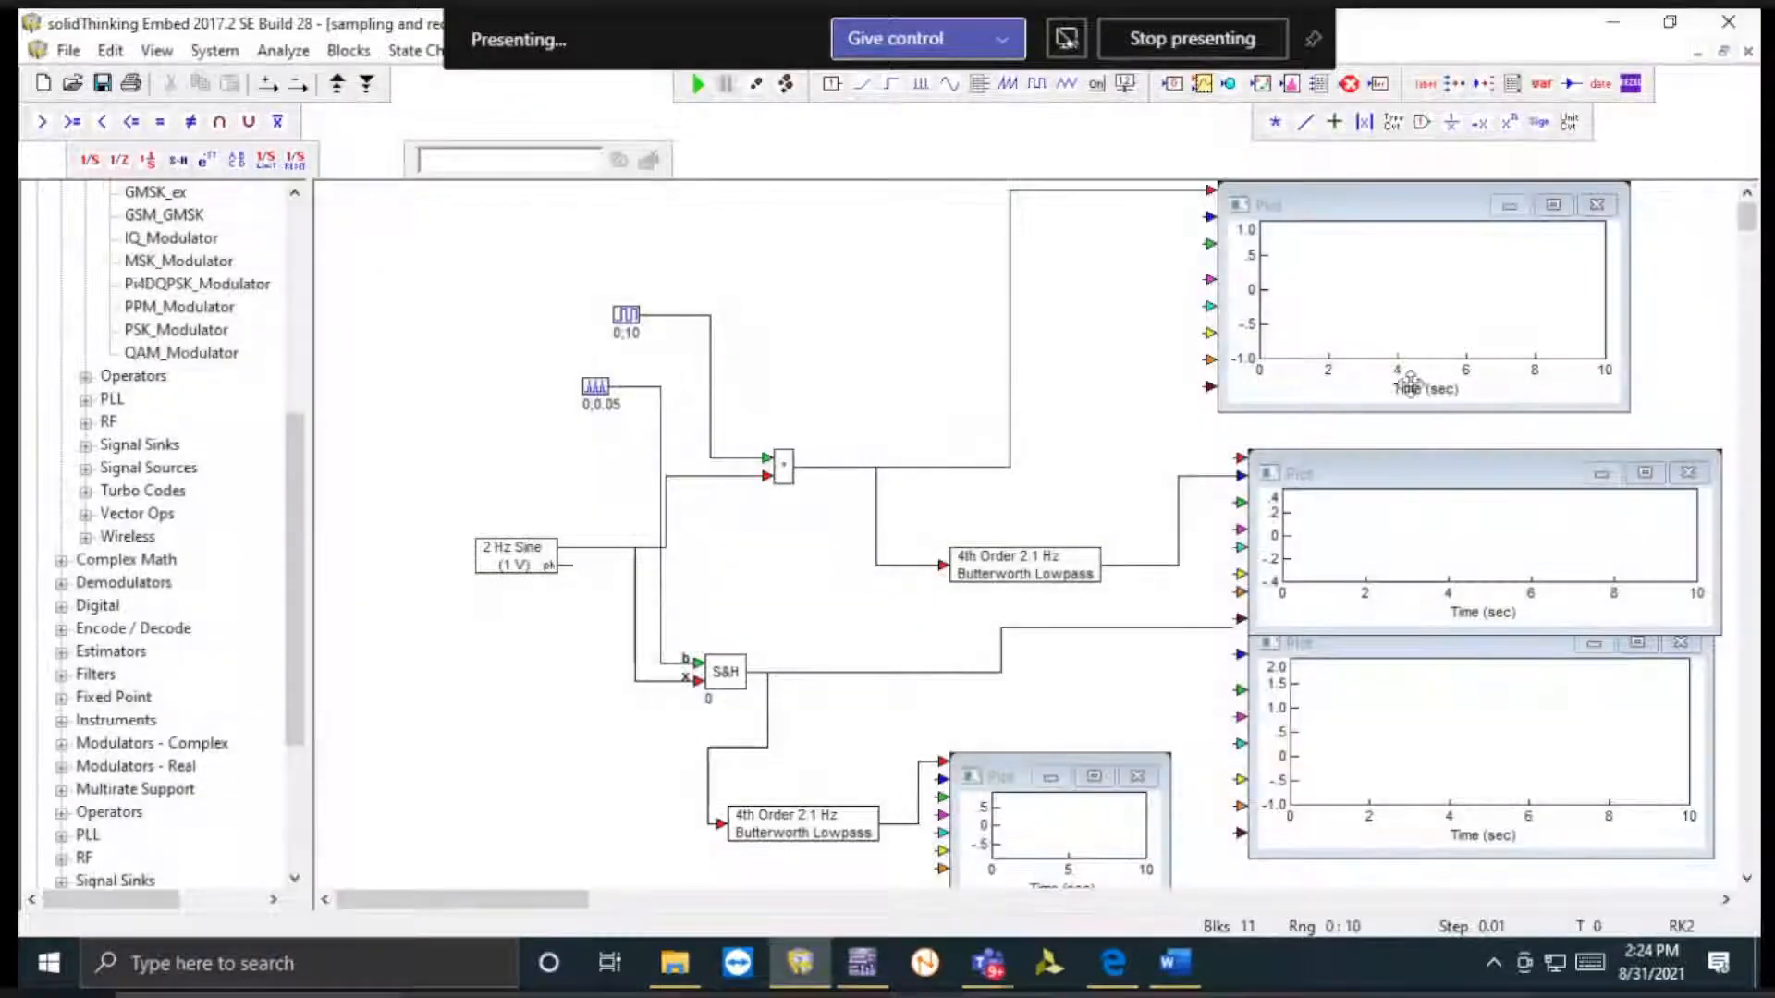
{"action": "left_click", "coordinate": [1728, 22]}
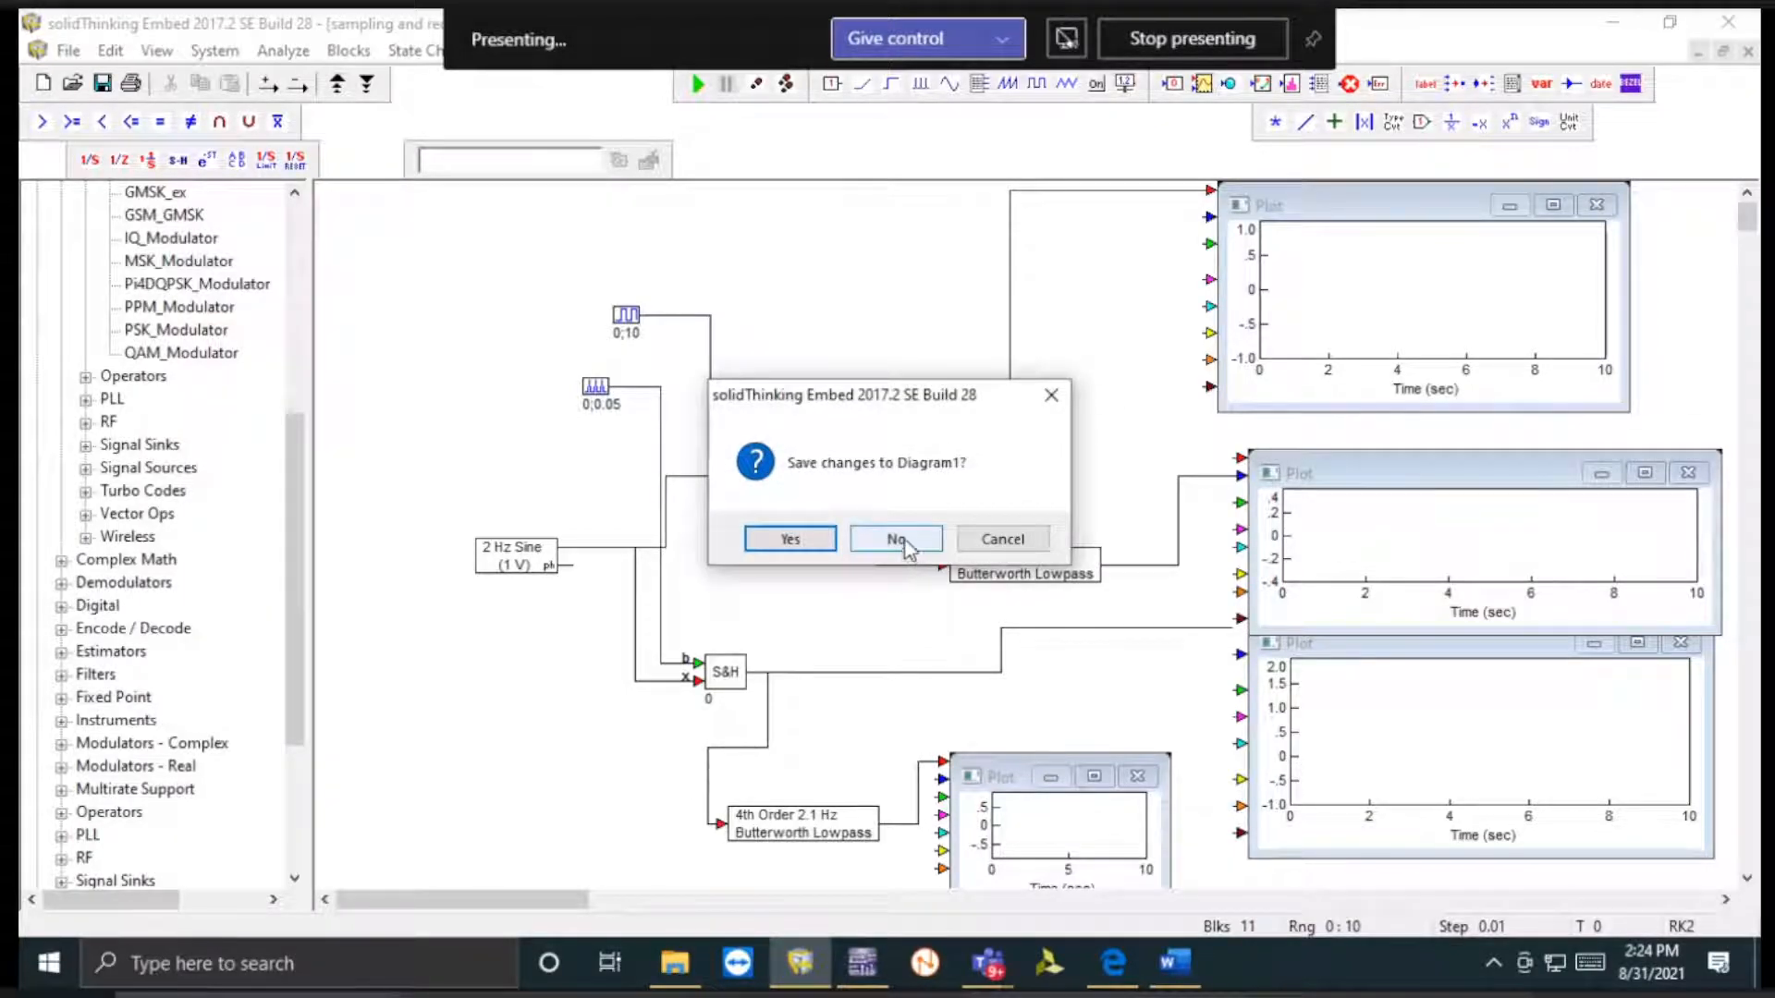
{"action": "left_click", "coordinate": [903, 544]}
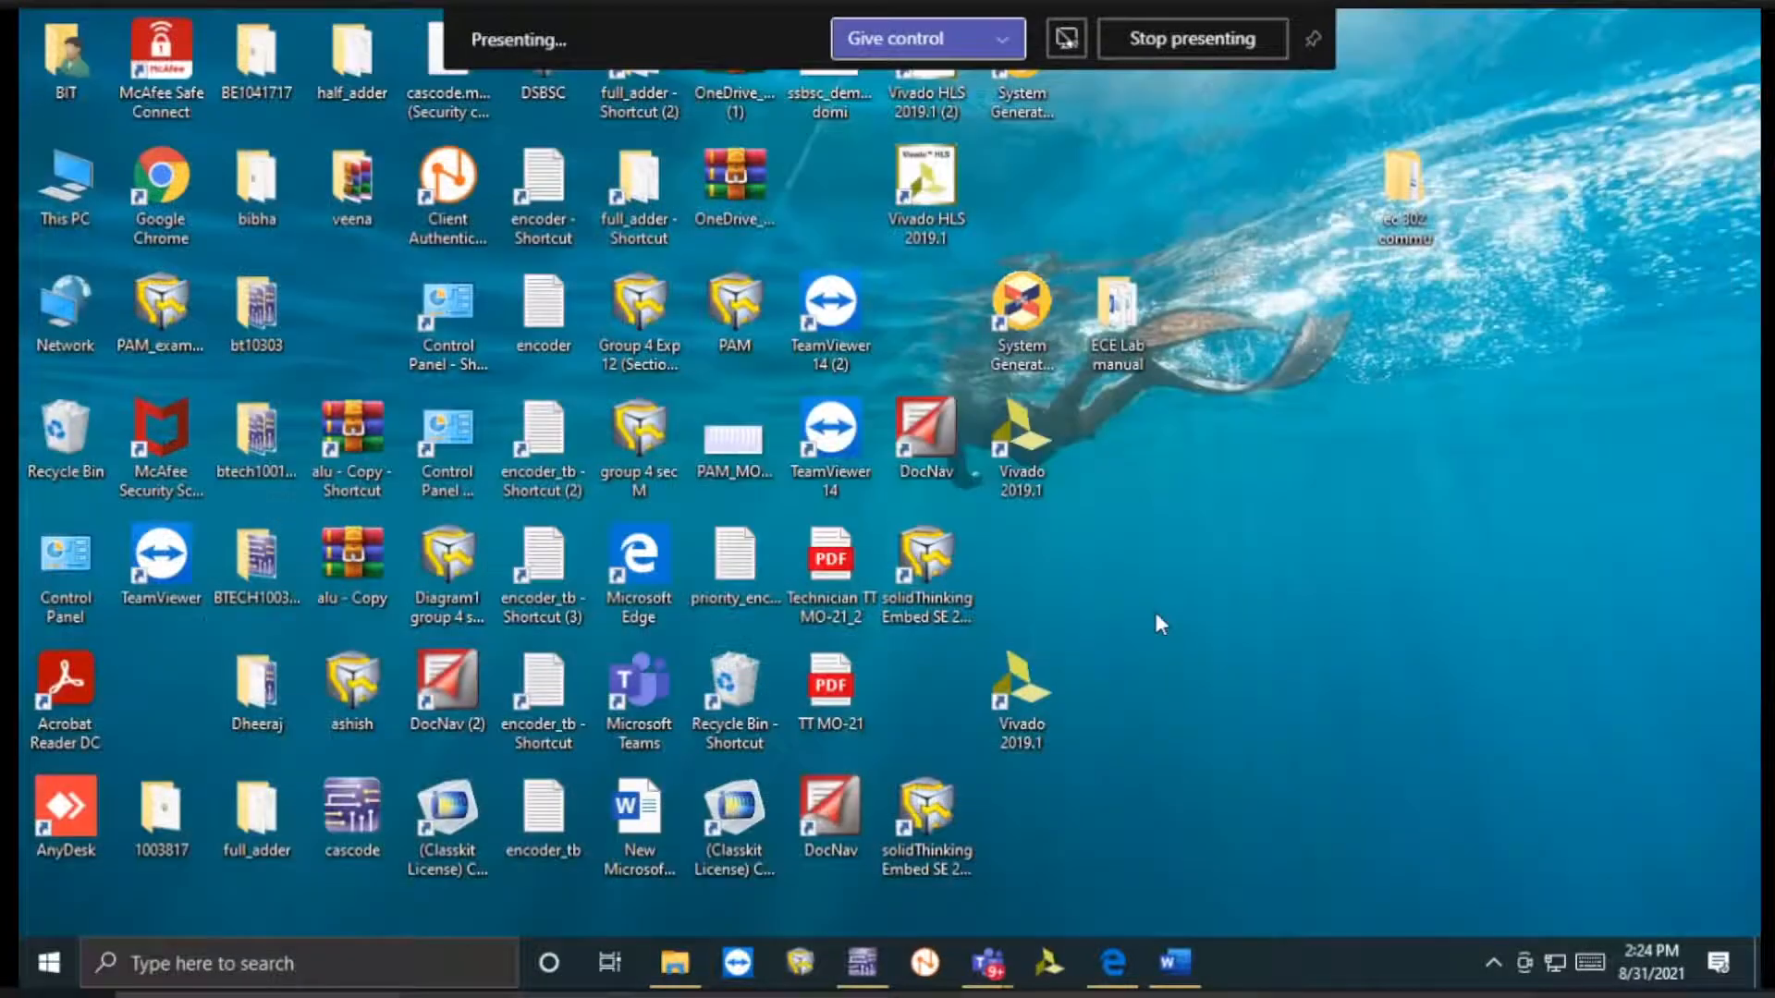
{"action": "right_click", "coordinate": [1212, 520]}
{"action": "left_click", "coordinate": [1261, 595]}
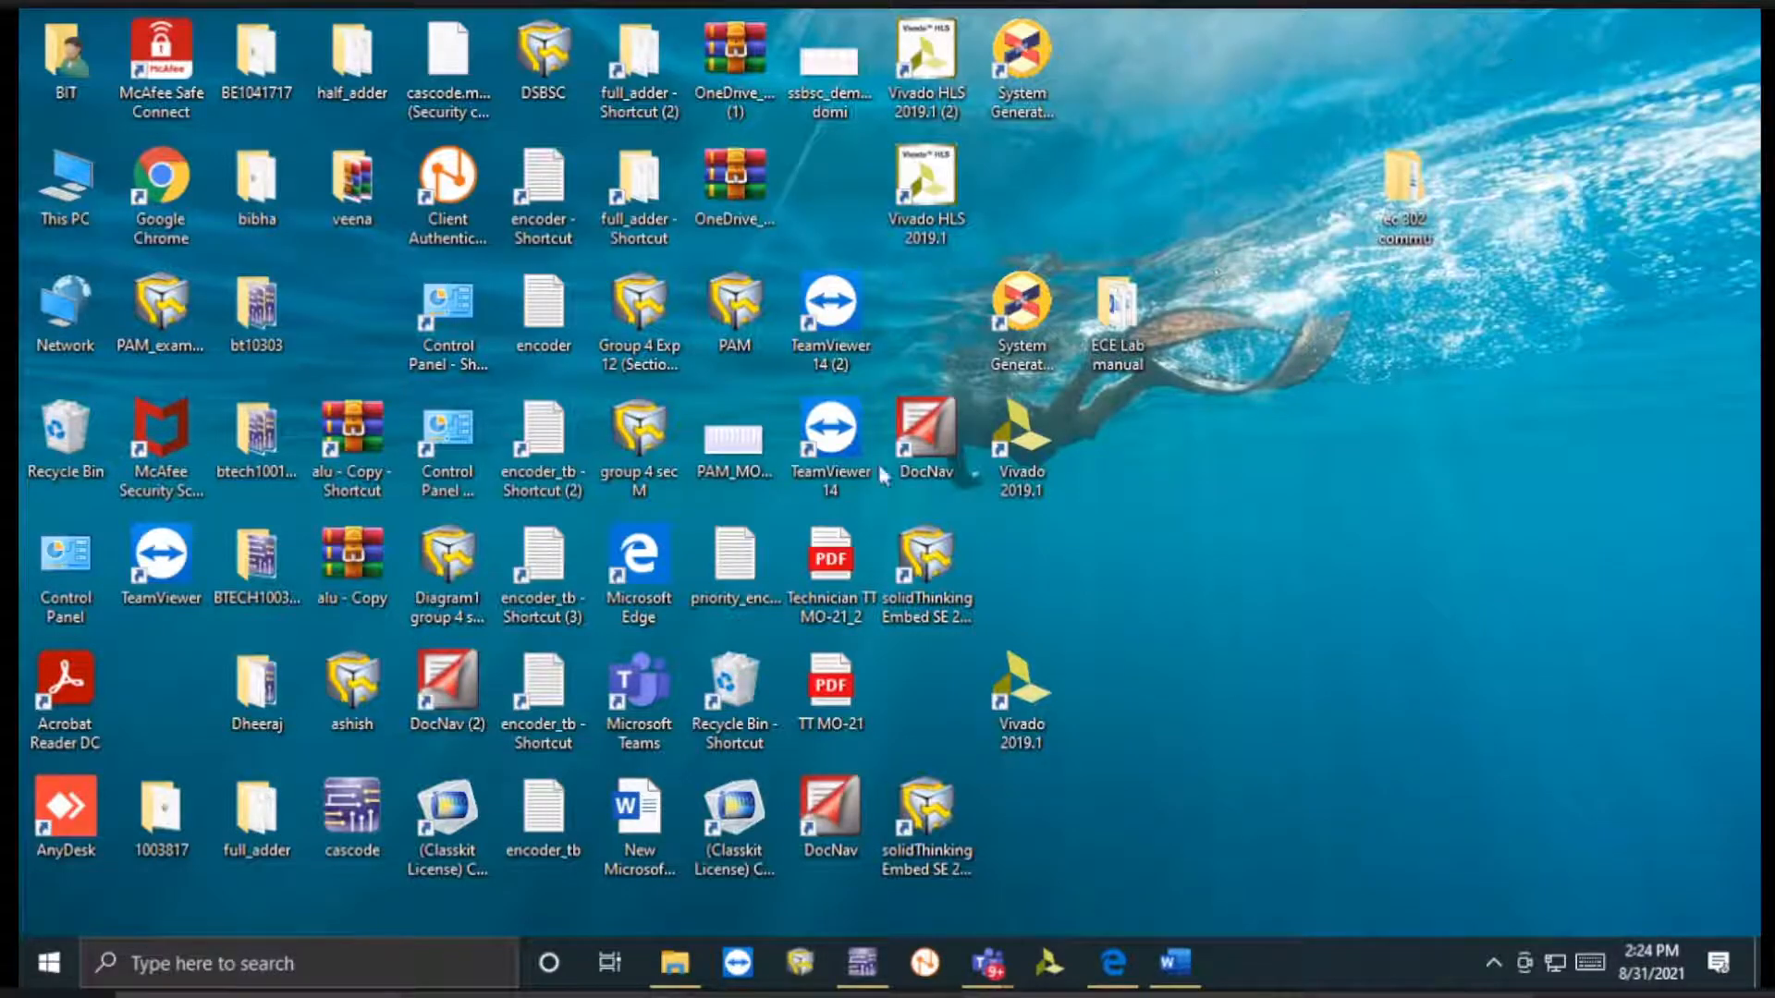
- Launch solidThinking Embed SE 2017.2 again, dismissing the license warnings and the Embed/Comm loading notice
{"action": "double_click", "coordinate": [927, 559]}
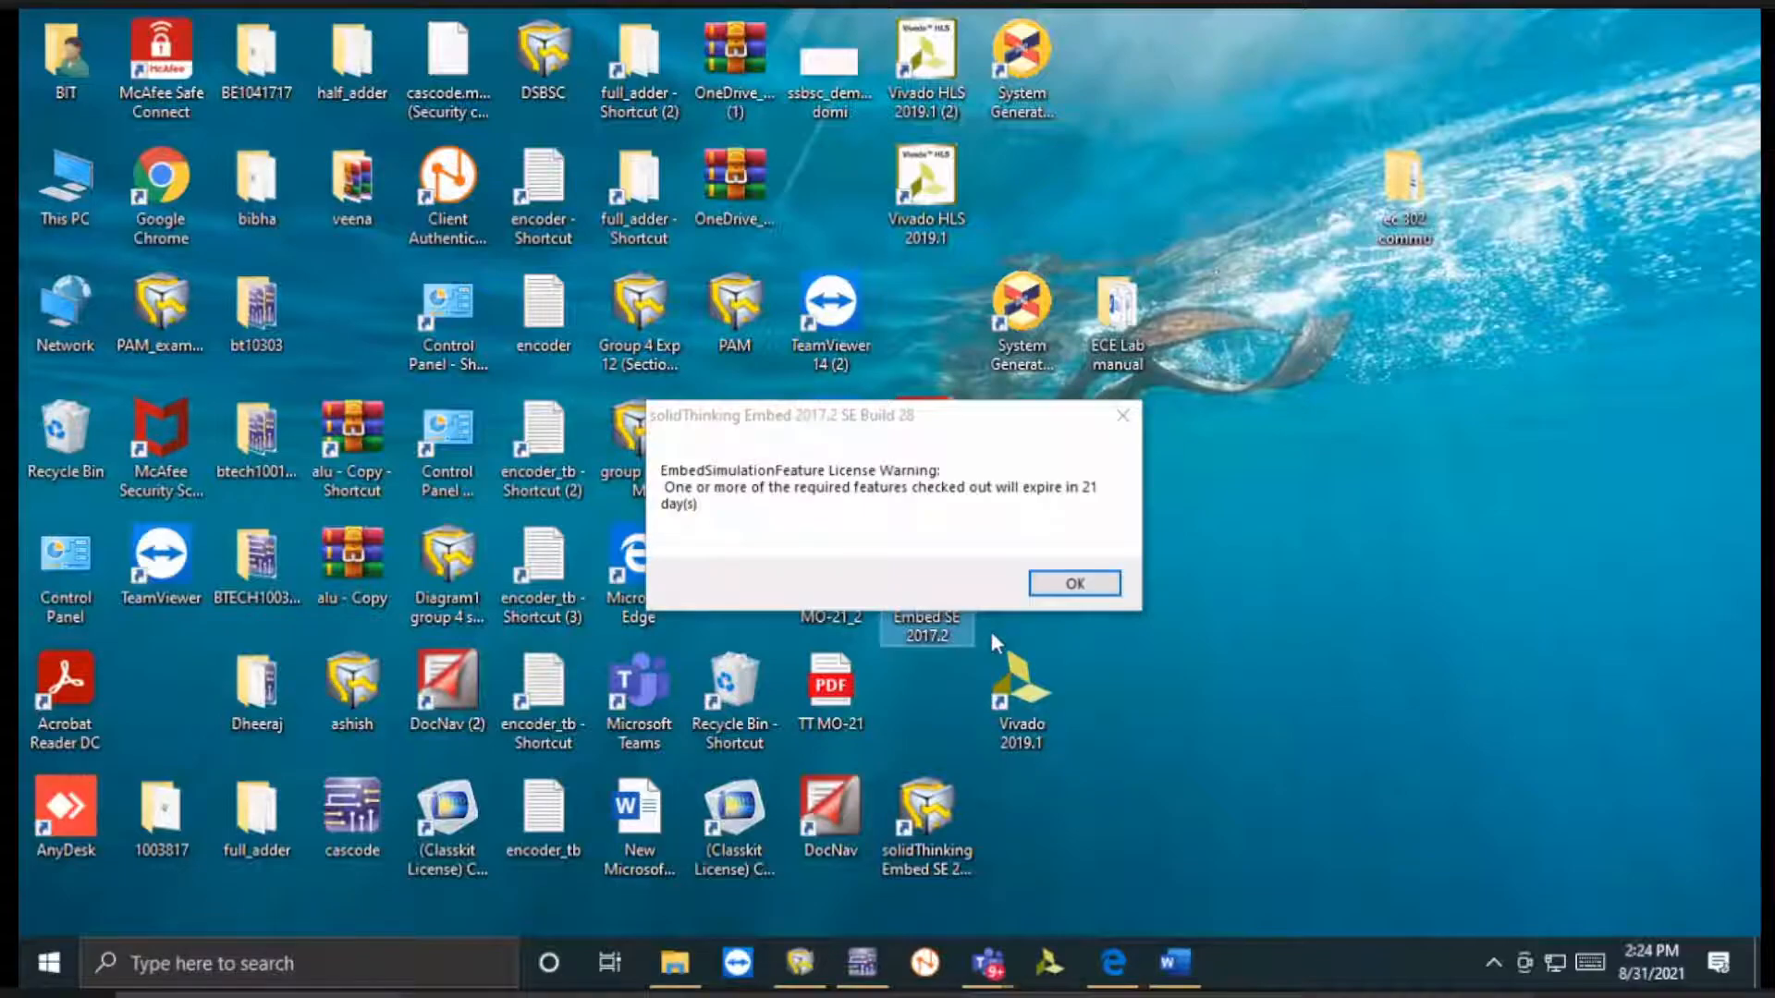
{"action": "left_click", "coordinate": [1059, 590]}
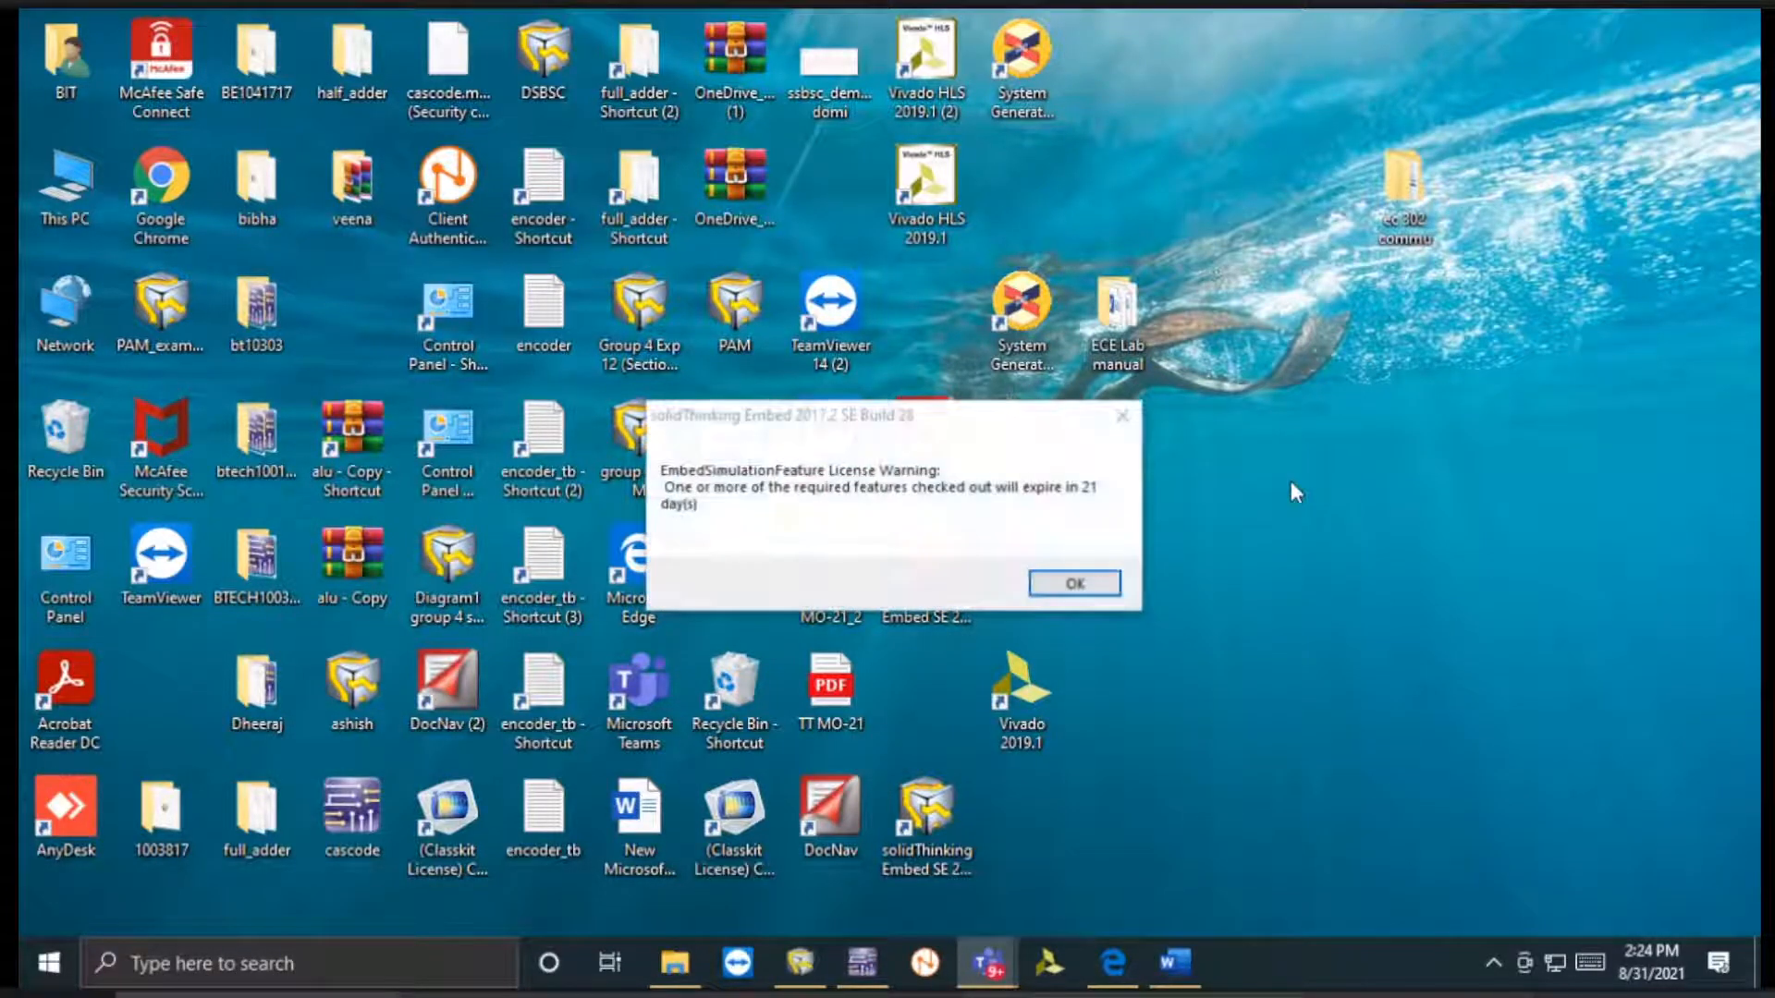
{"action": "left_click", "coordinate": [1104, 612]}
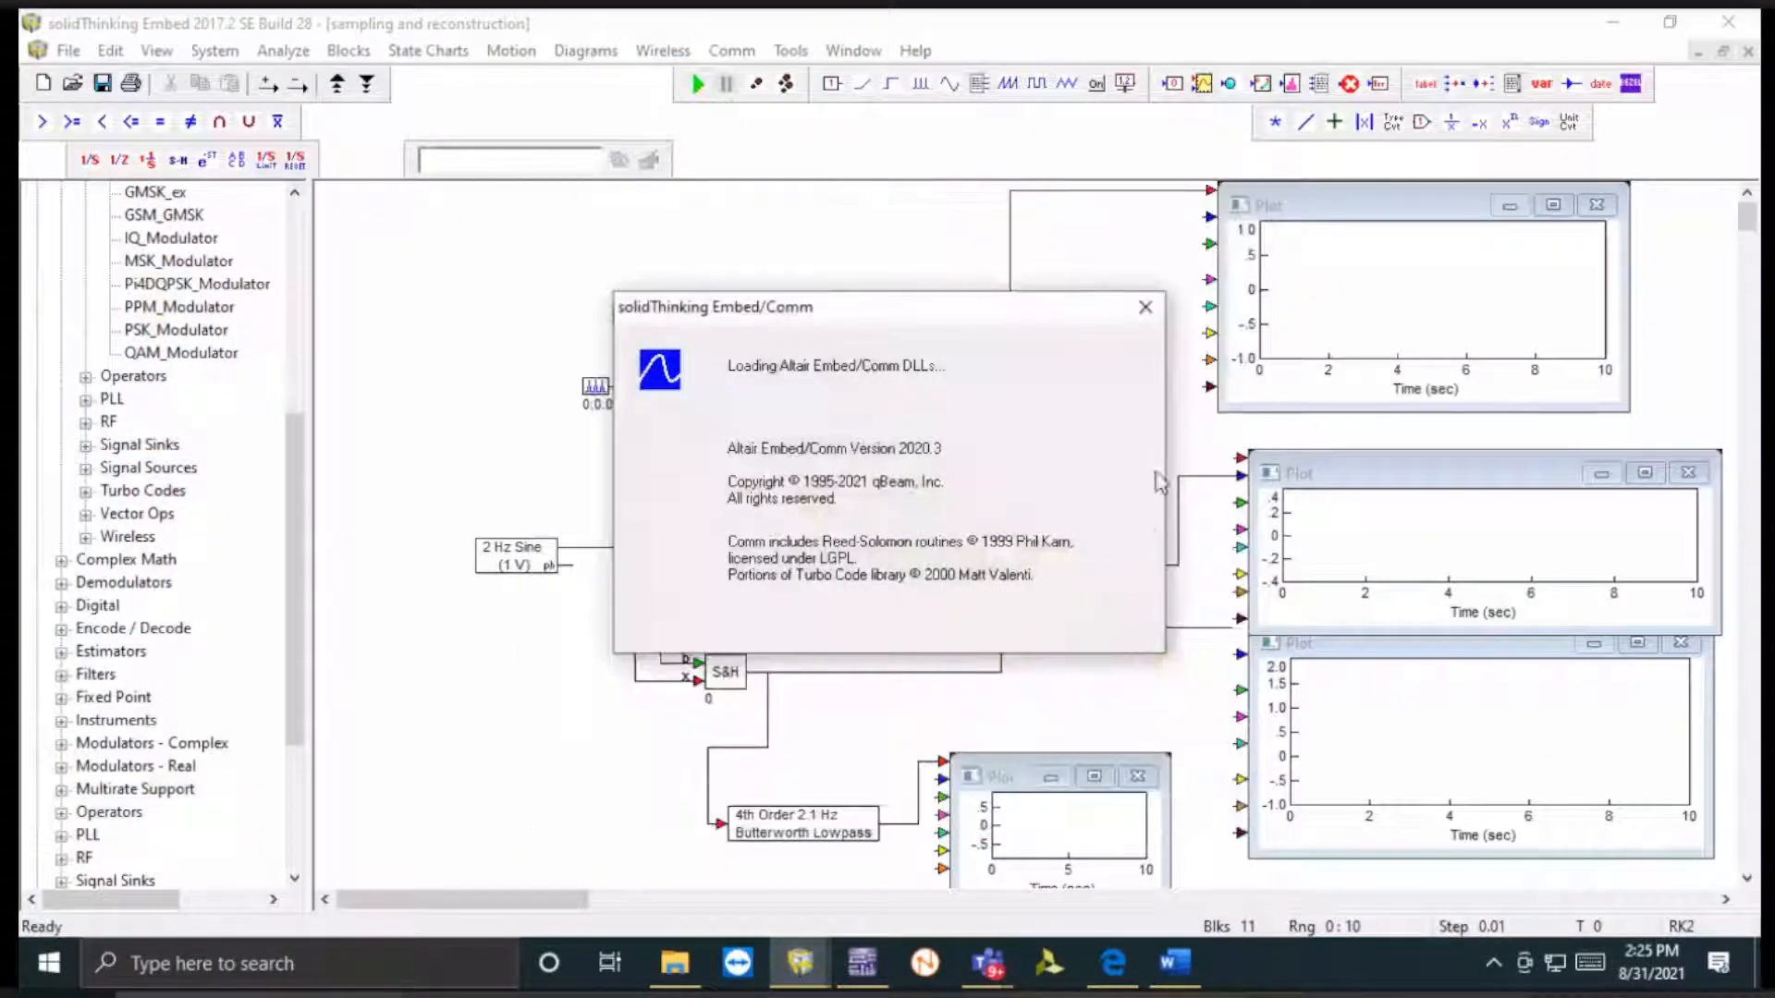
{"action": "left_click", "coordinate": [1144, 308]}
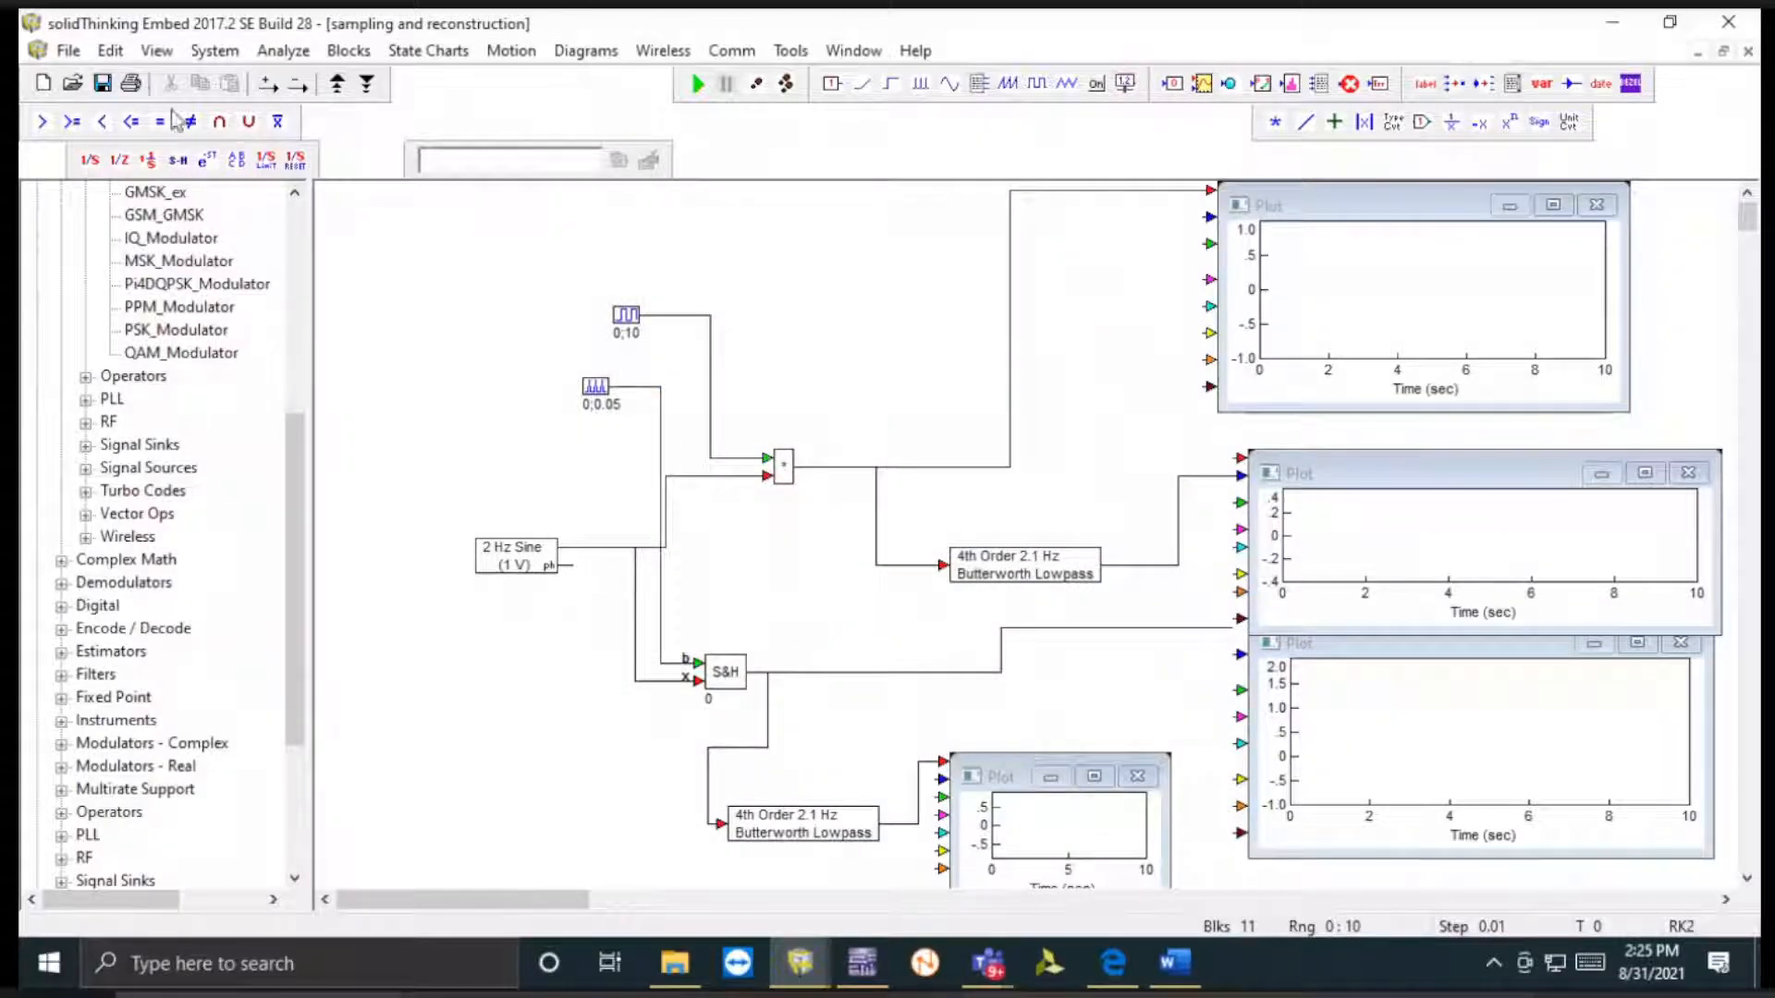
- Create a new diagram and add a Sinusoid block from the Comm signal sources
{"action": "left_click", "coordinate": [66, 55]}
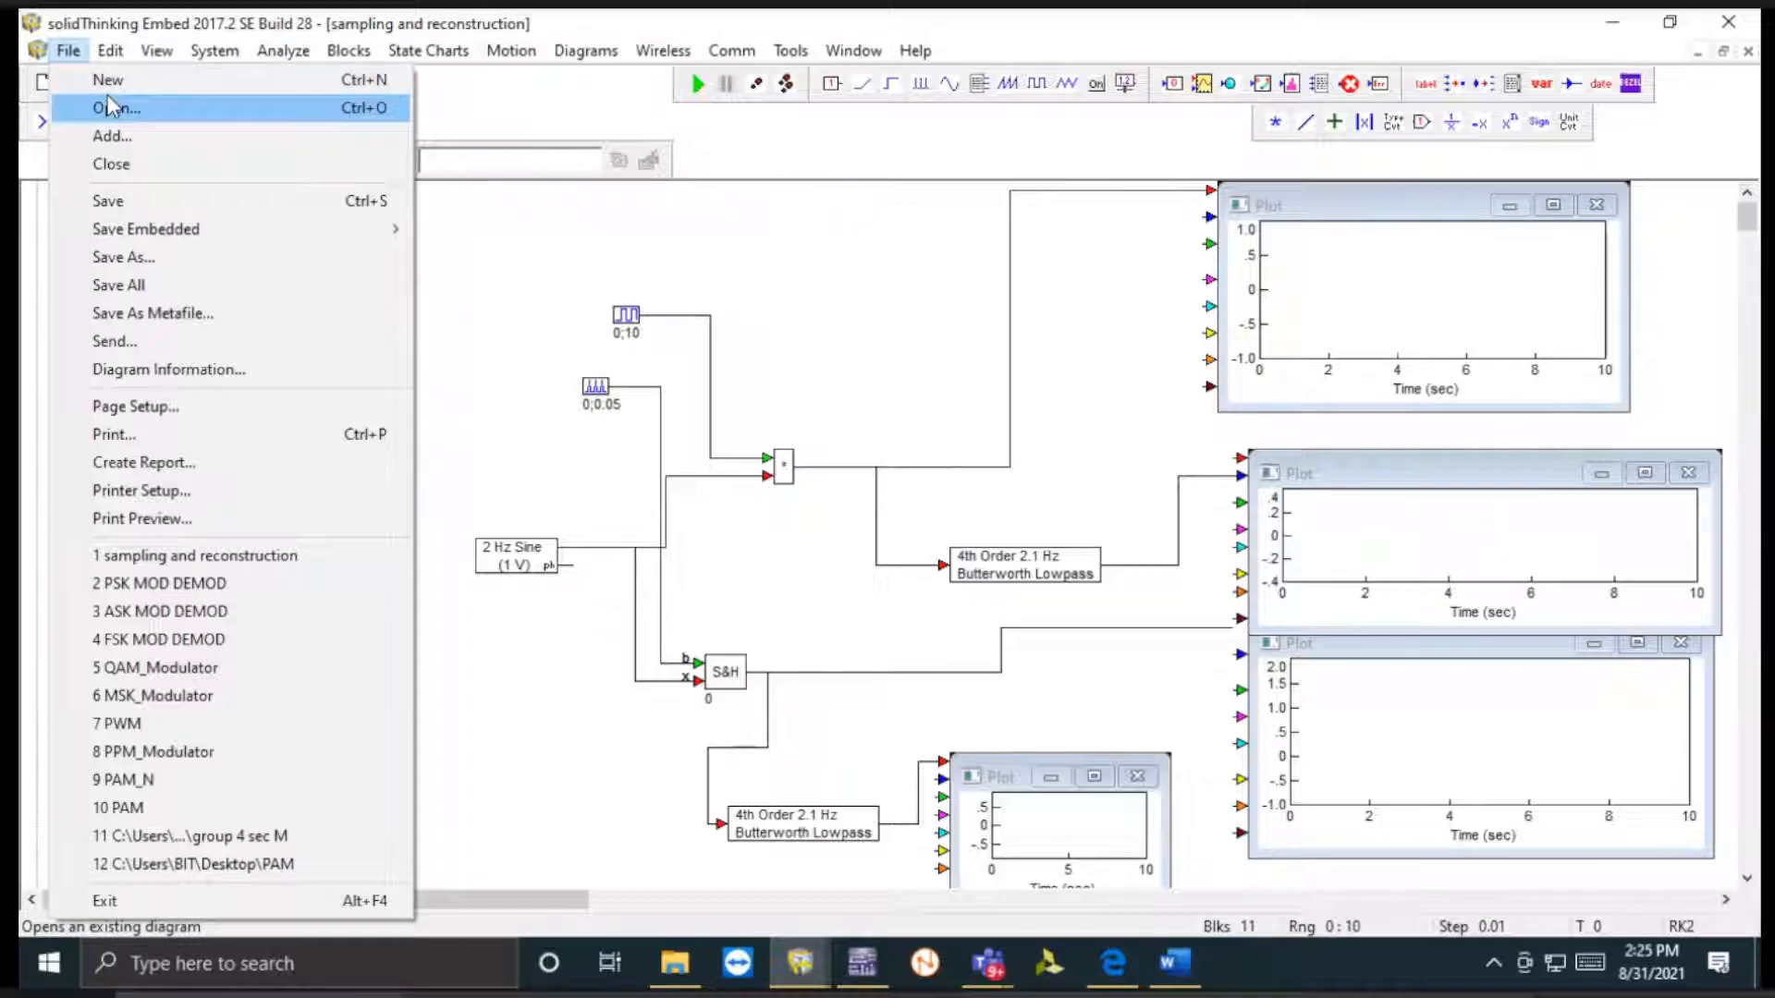
{"action": "left_click", "coordinate": [108, 79]}
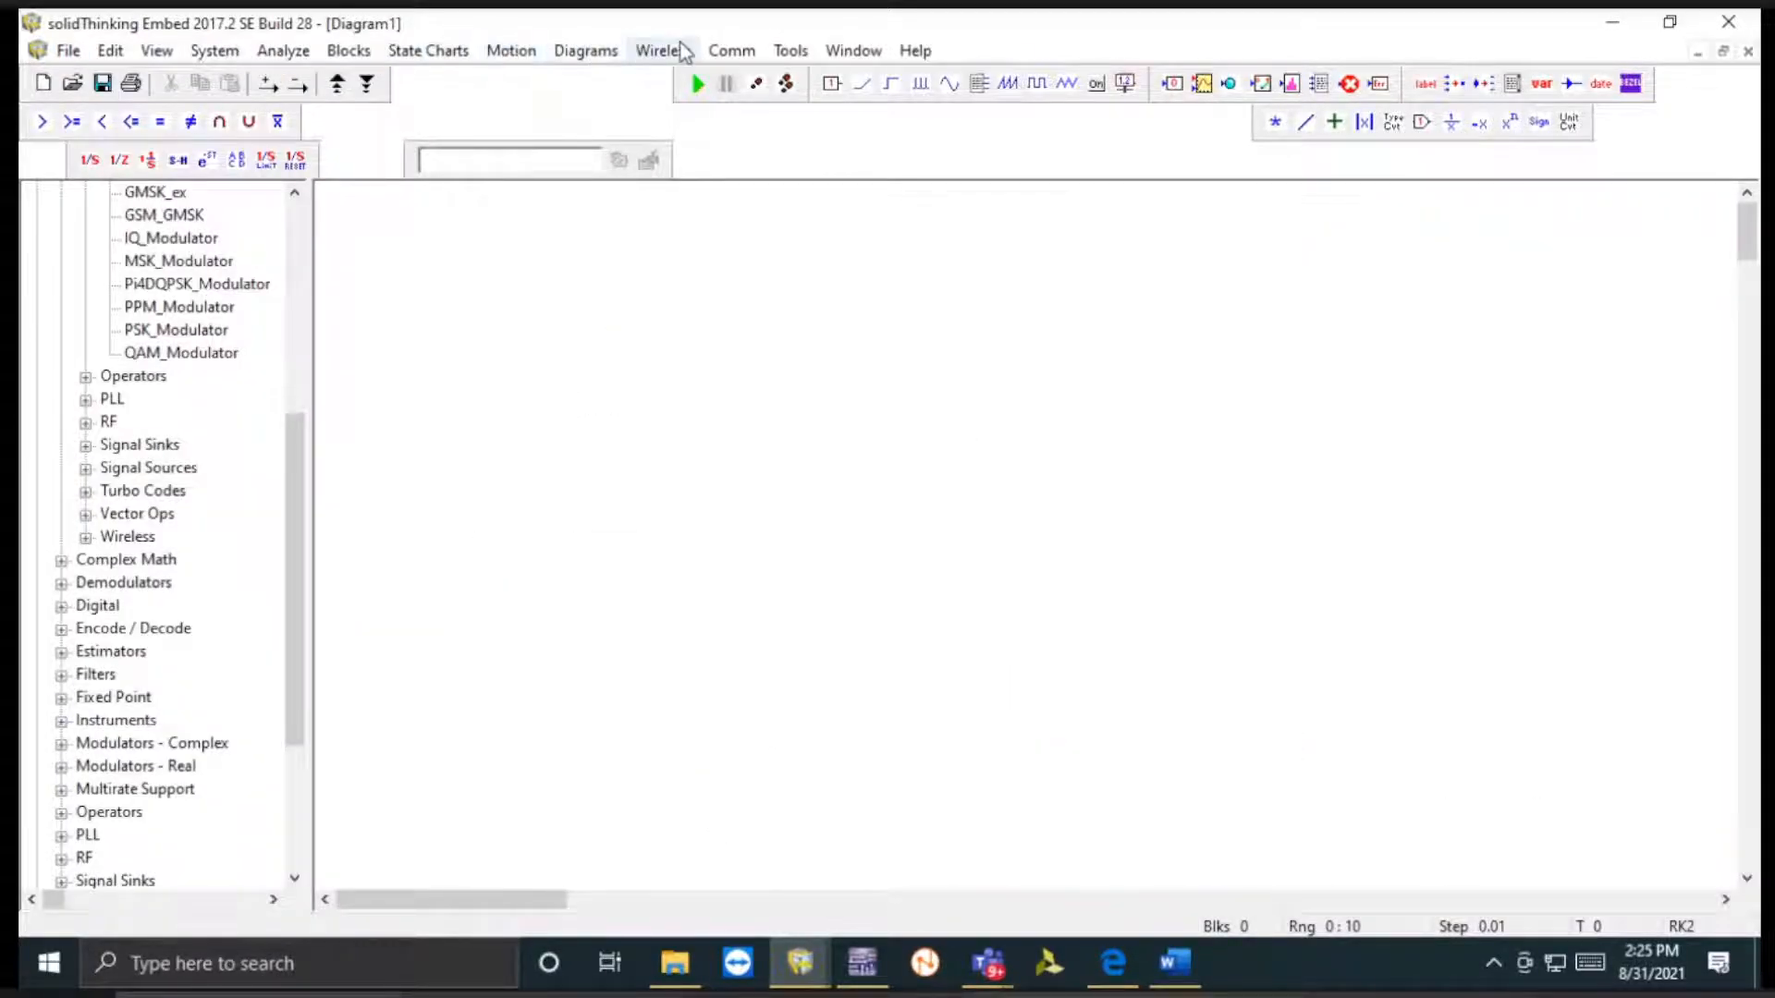
{"action": "left_click", "coordinate": [732, 51]}
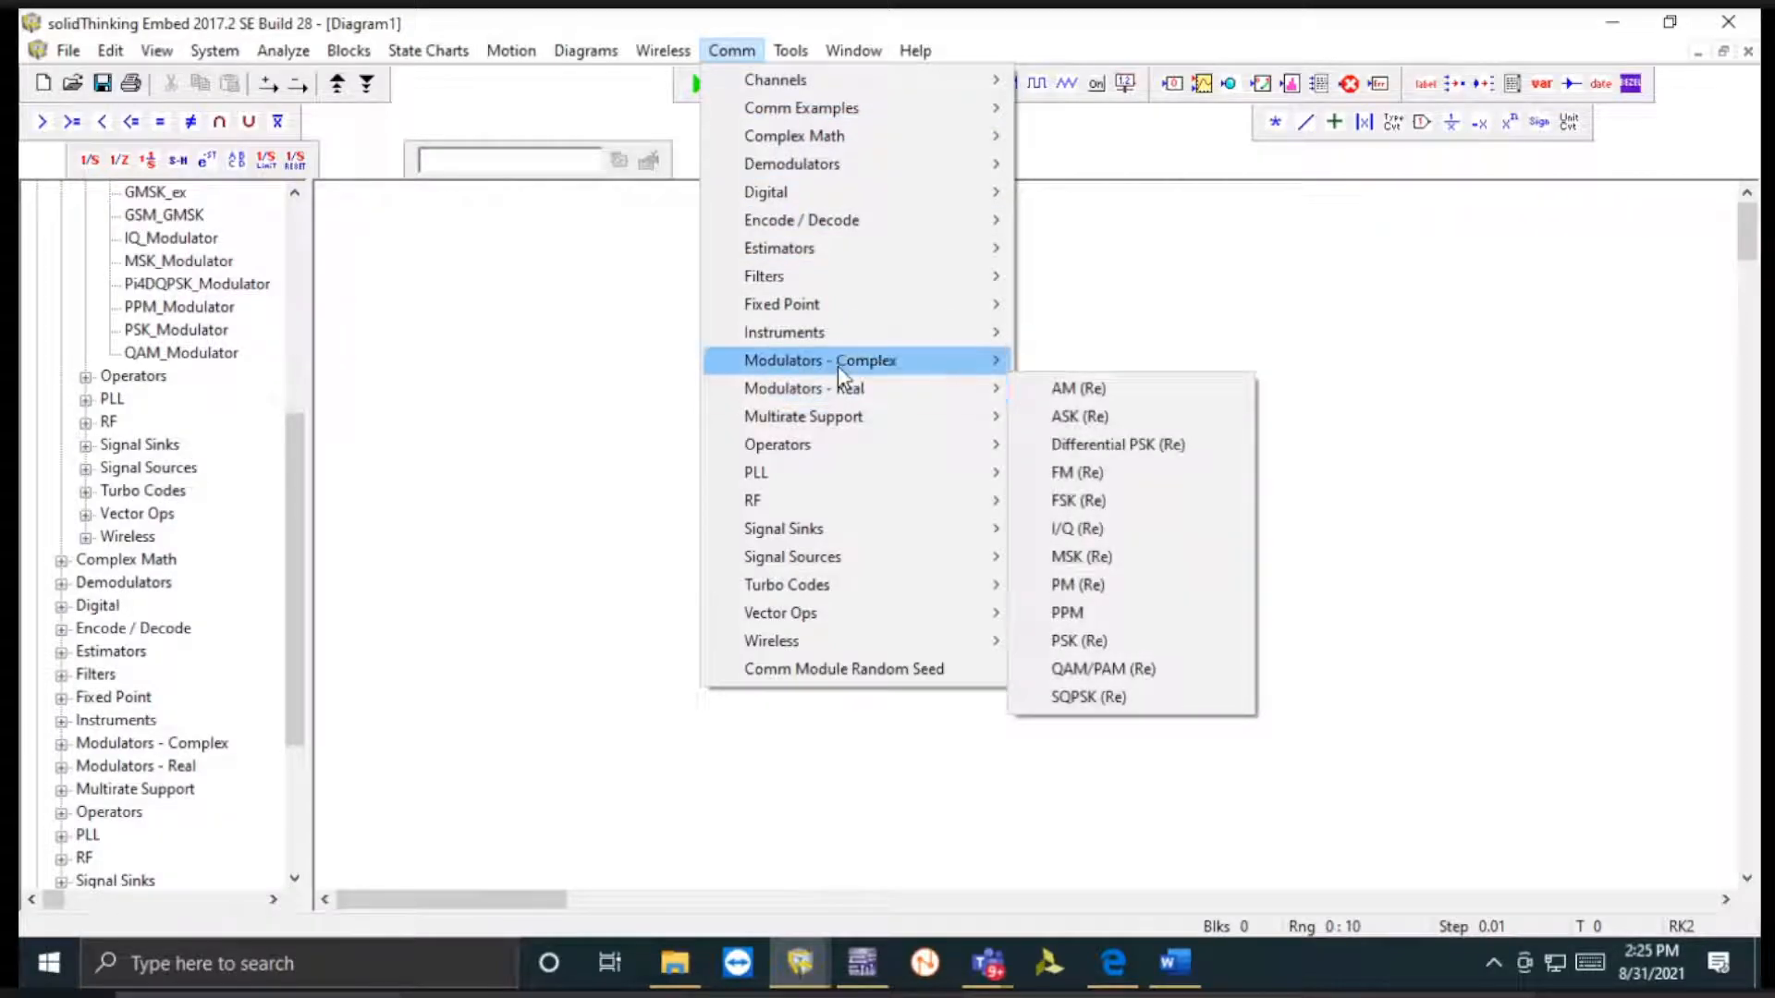
{"action": "mouse_move", "coordinate": [839, 558]}
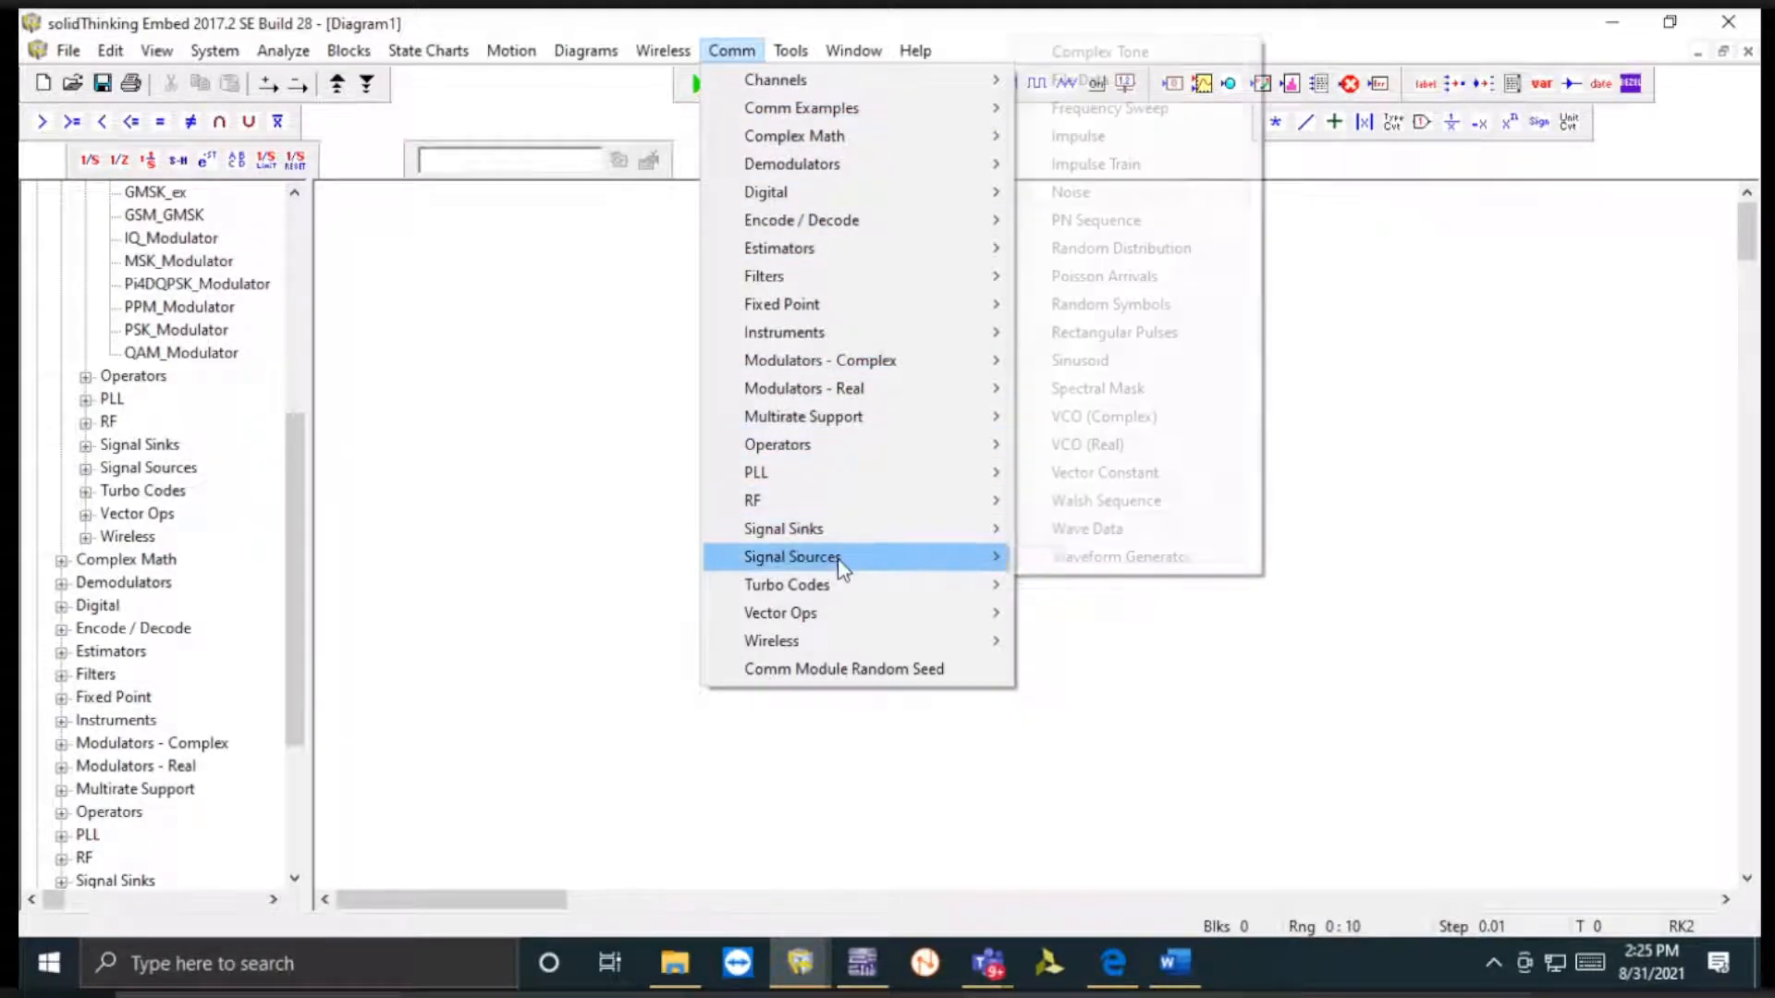
{"action": "left_click", "coordinate": [1172, 361]}
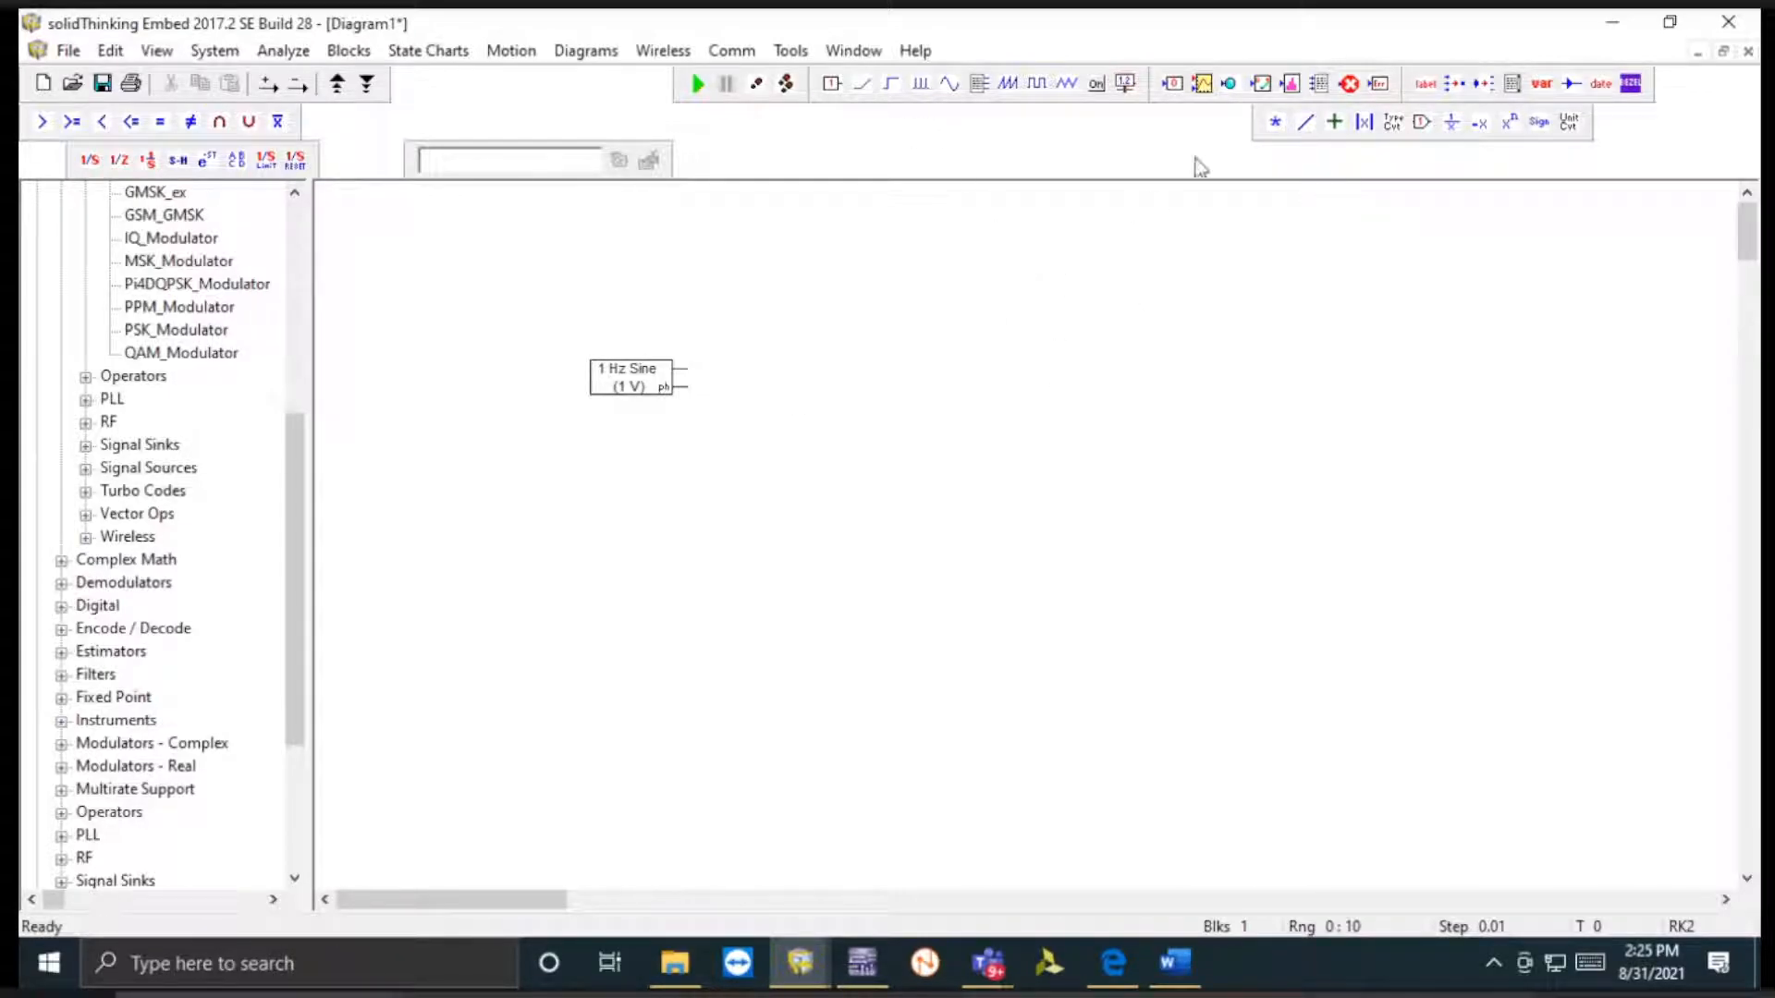
- Add a multiplication block and a square wave source, and wire the square wave and sine outputs into the multiplier
{"action": "left_click", "coordinate": [1276, 122]}
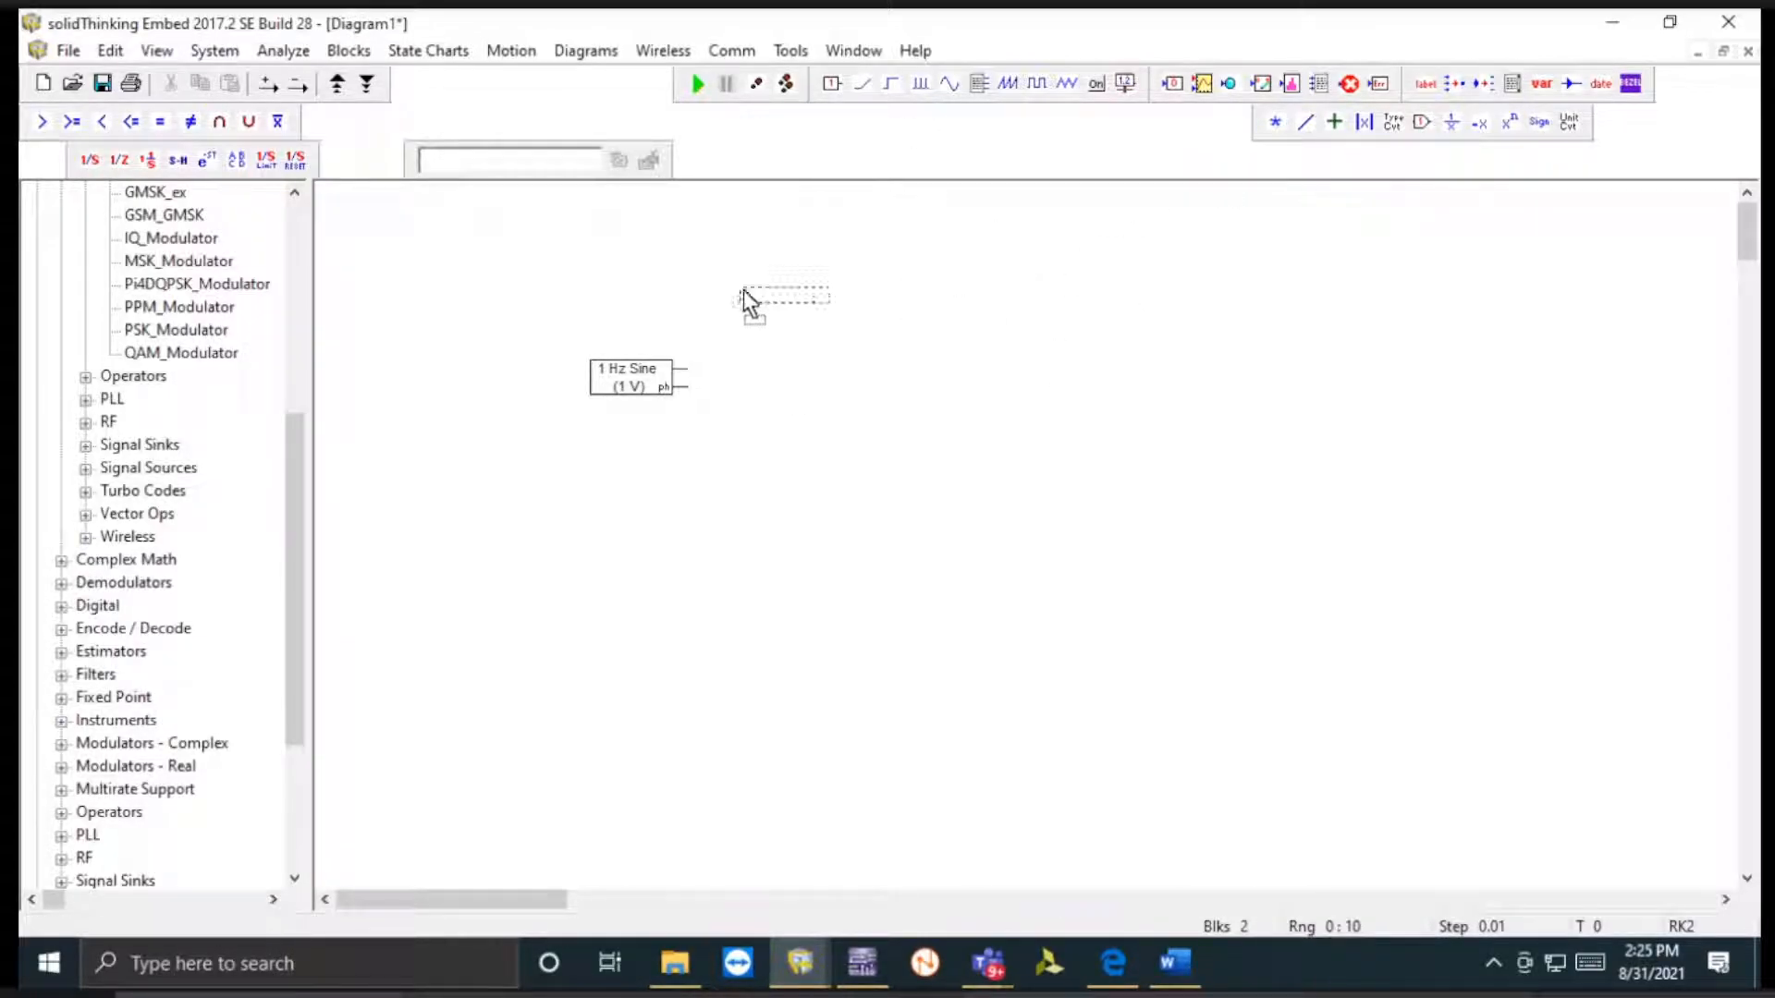
{"action": "left_click", "coordinate": [1037, 83]}
{"action": "left_click", "coordinate": [607, 230]}
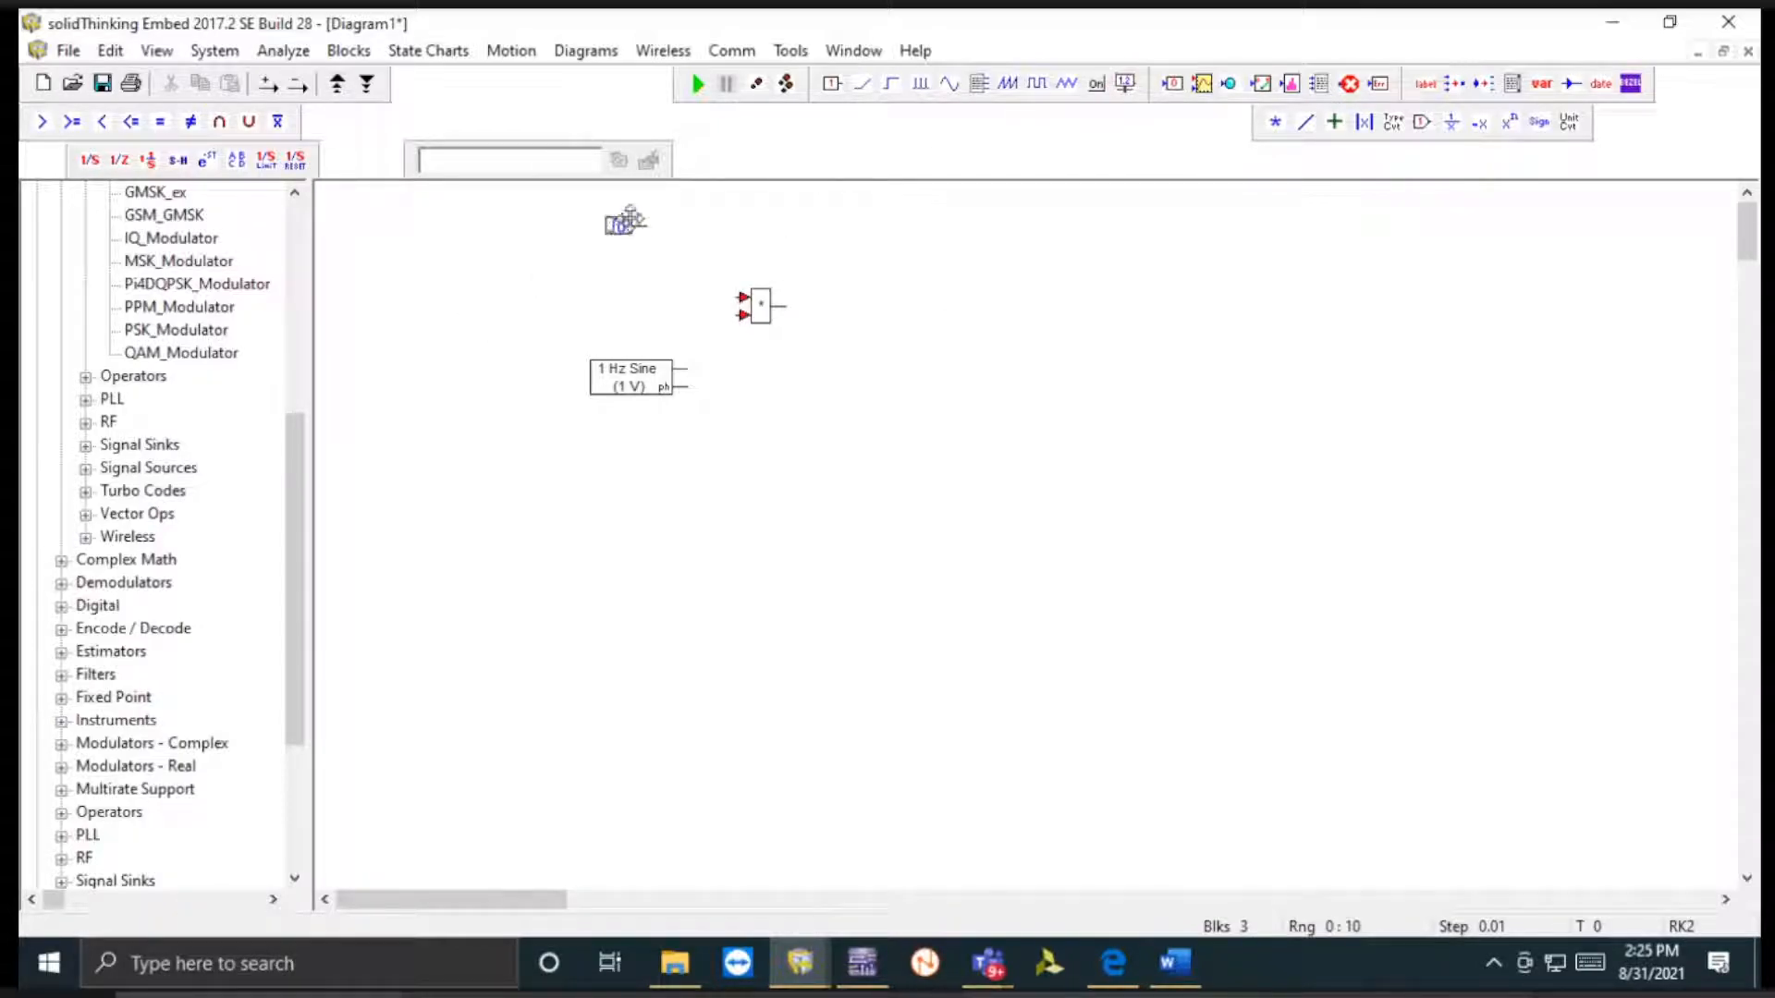
{"action": "left_click_drag", "start_coordinate": [651, 228], "coordinate": [744, 298]}
{"action": "left_click_drag", "start_coordinate": [692, 373], "coordinate": [744, 314]}
- Add a plot block beside the multiplier and connect the multiplier's output to the plot's first input
{"action": "left_click", "coordinate": [1125, 83]}
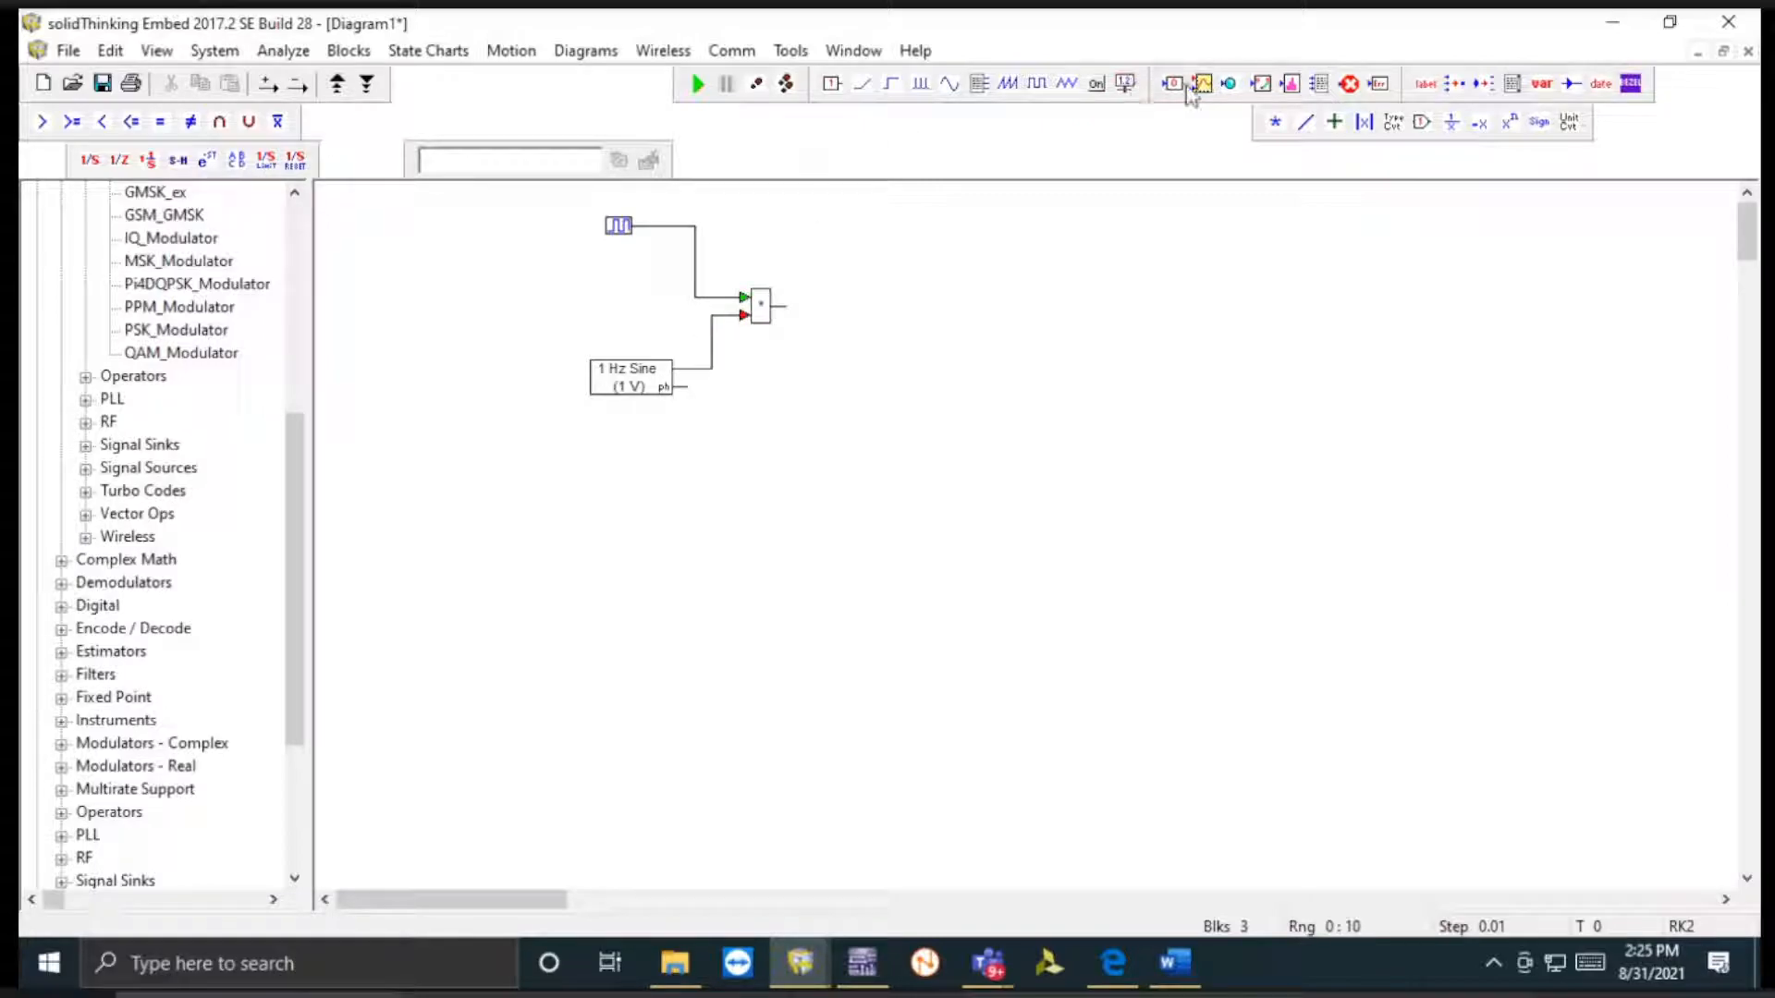
{"action": "left_click", "coordinate": [928, 274]}
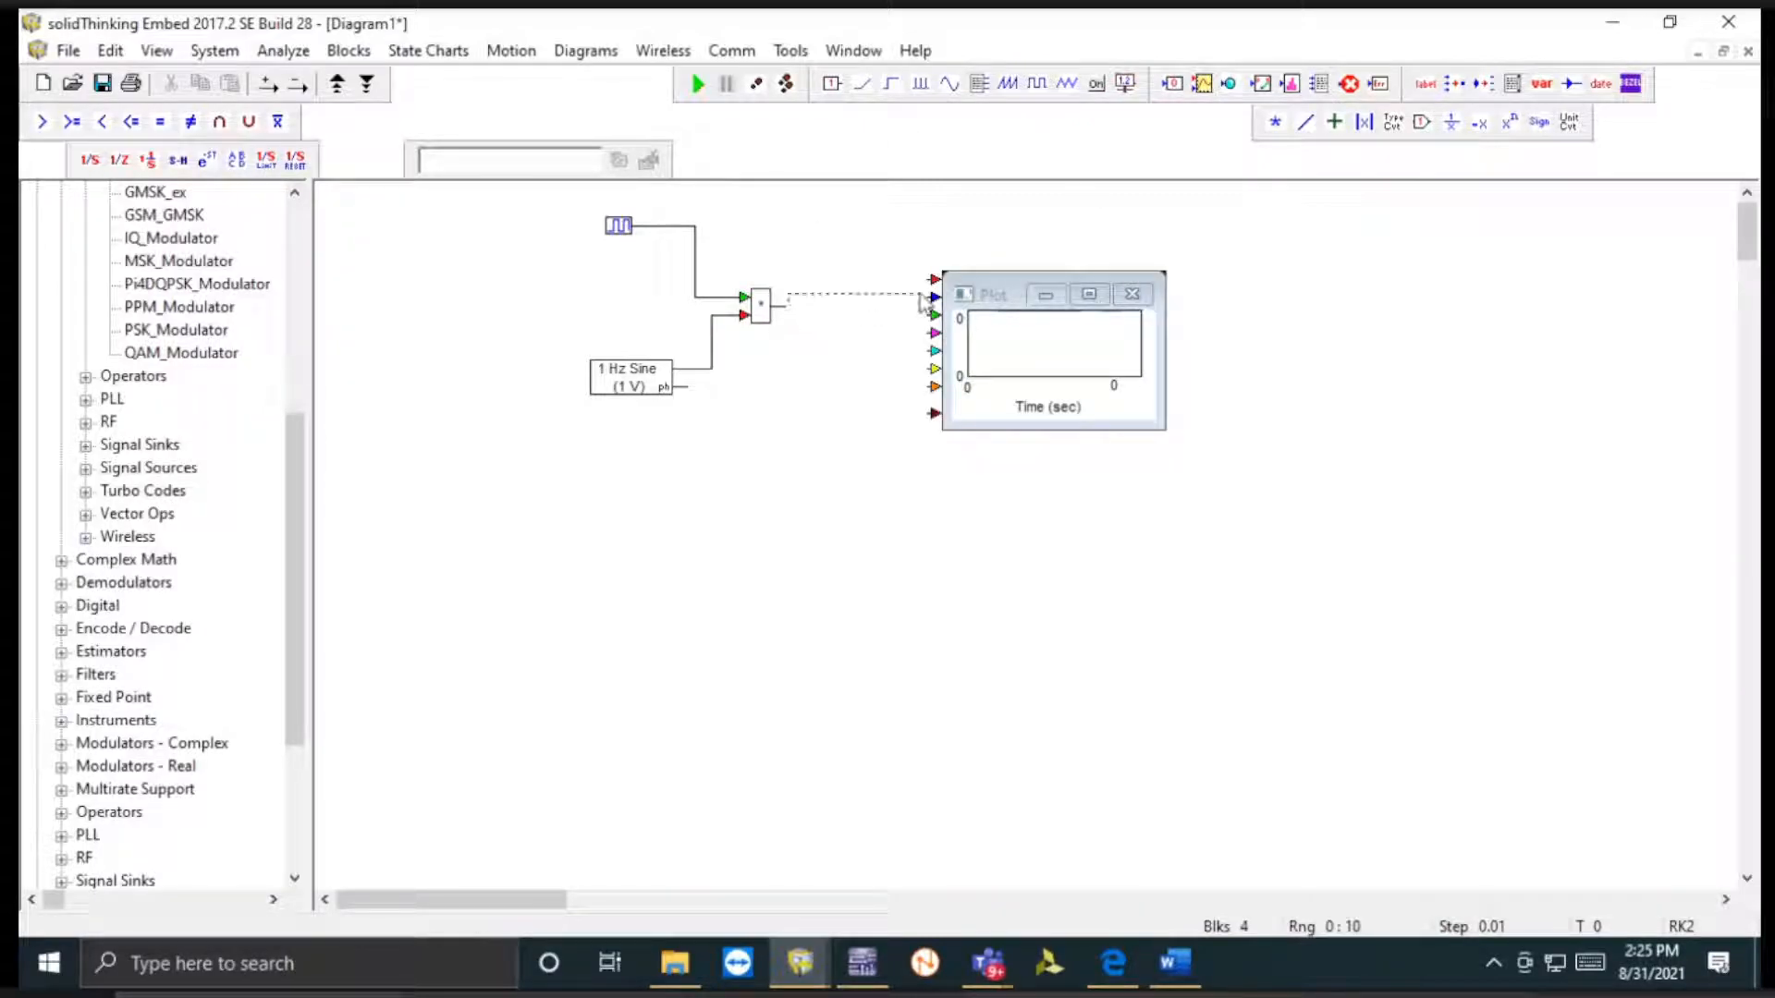
{"action": "left_click_drag", "start_coordinate": [783, 311], "coordinate": [934, 278]}
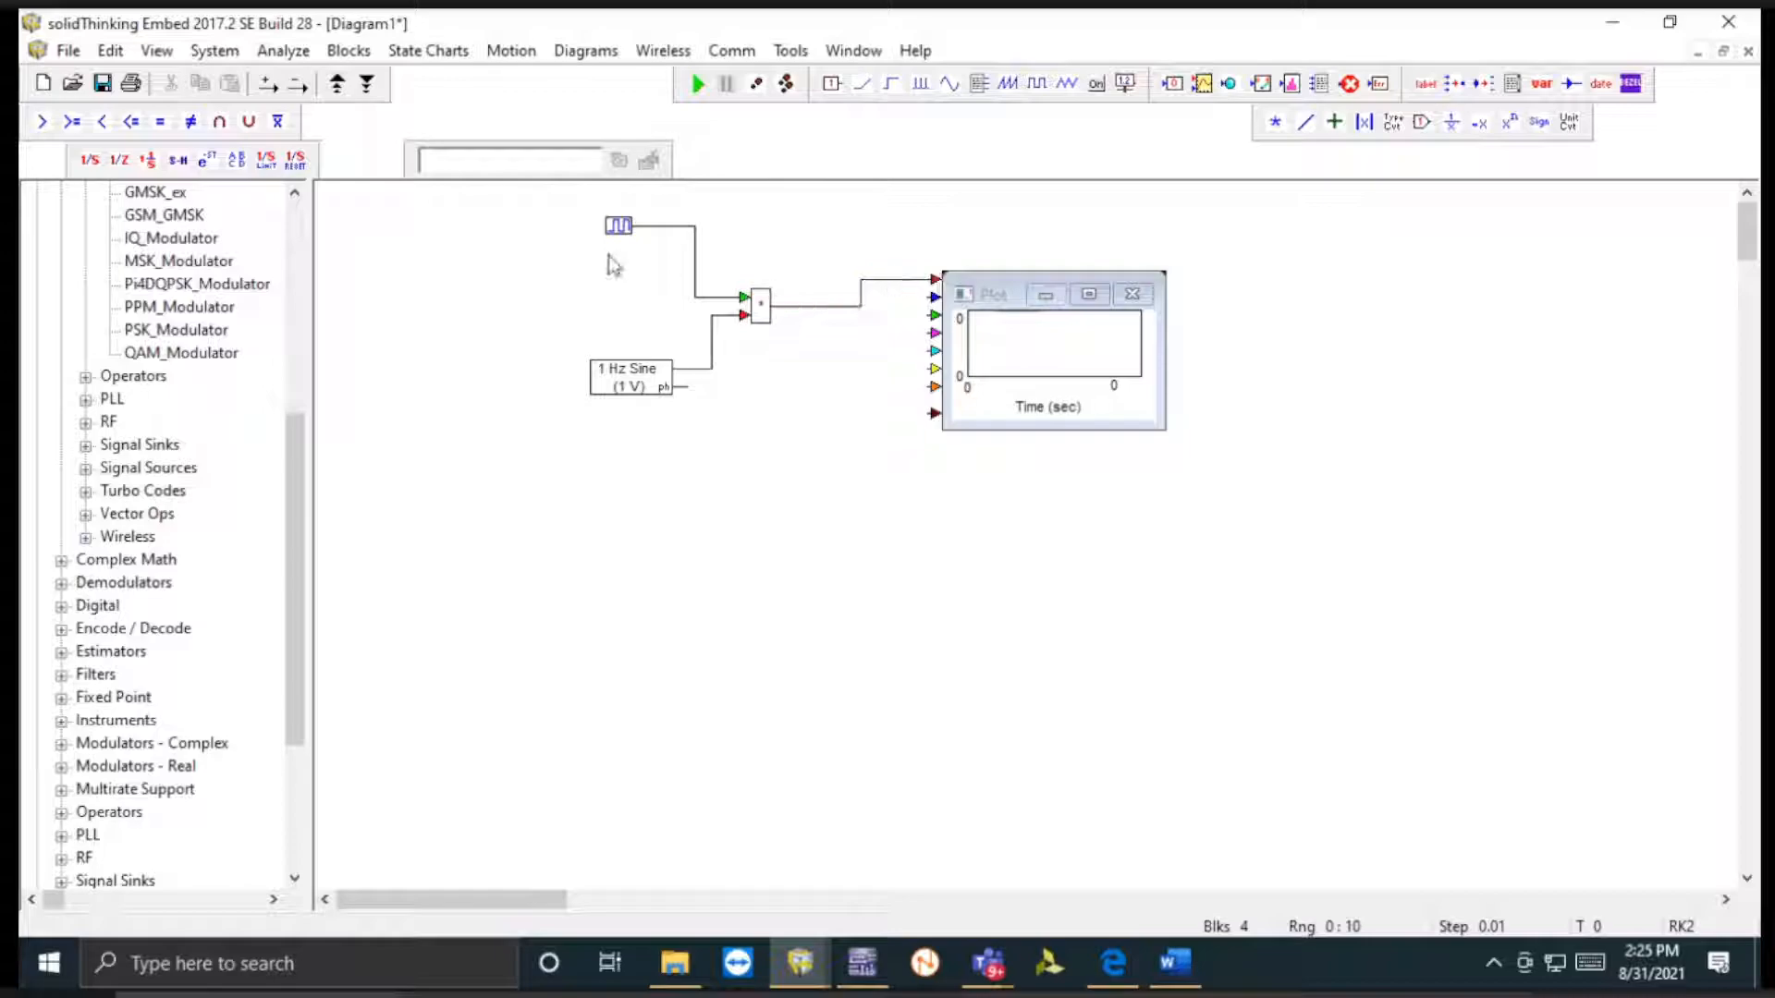
- Set the square wave block's frequency to 10
{"action": "double_click", "coordinate": [621, 227]}
{"action": "left_click", "coordinate": [843, 450]}
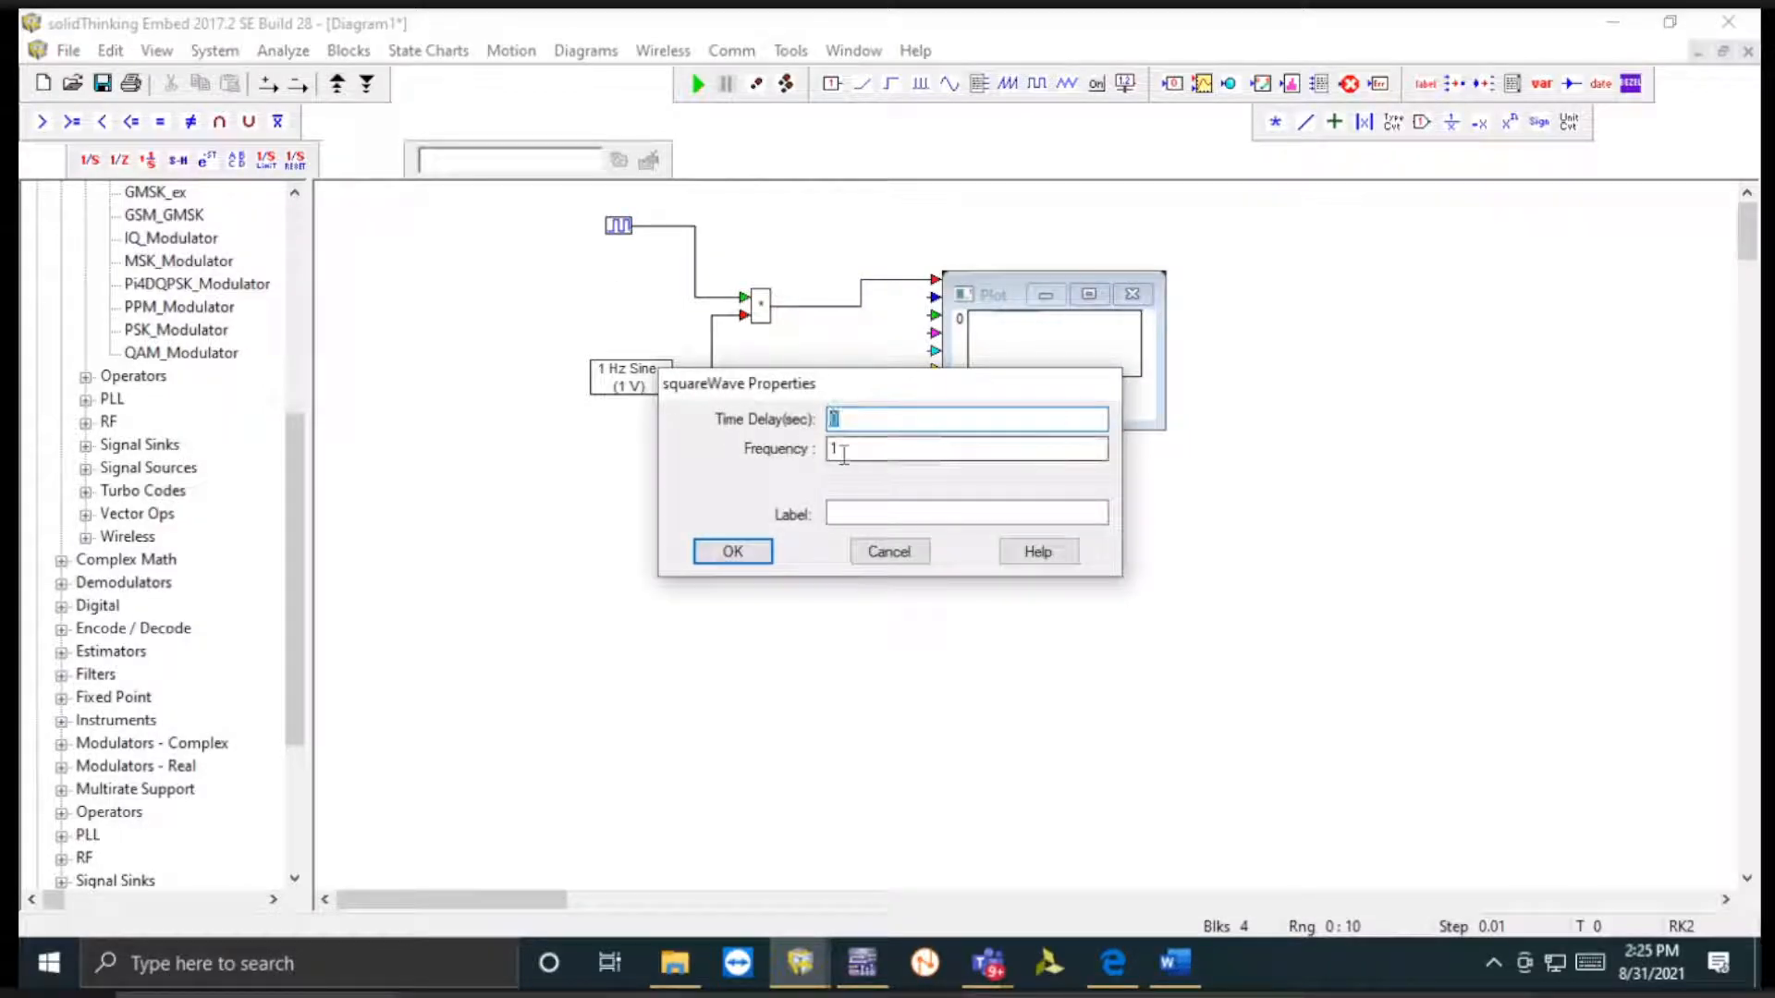
{"action": "key", "text": "BackSpace"}
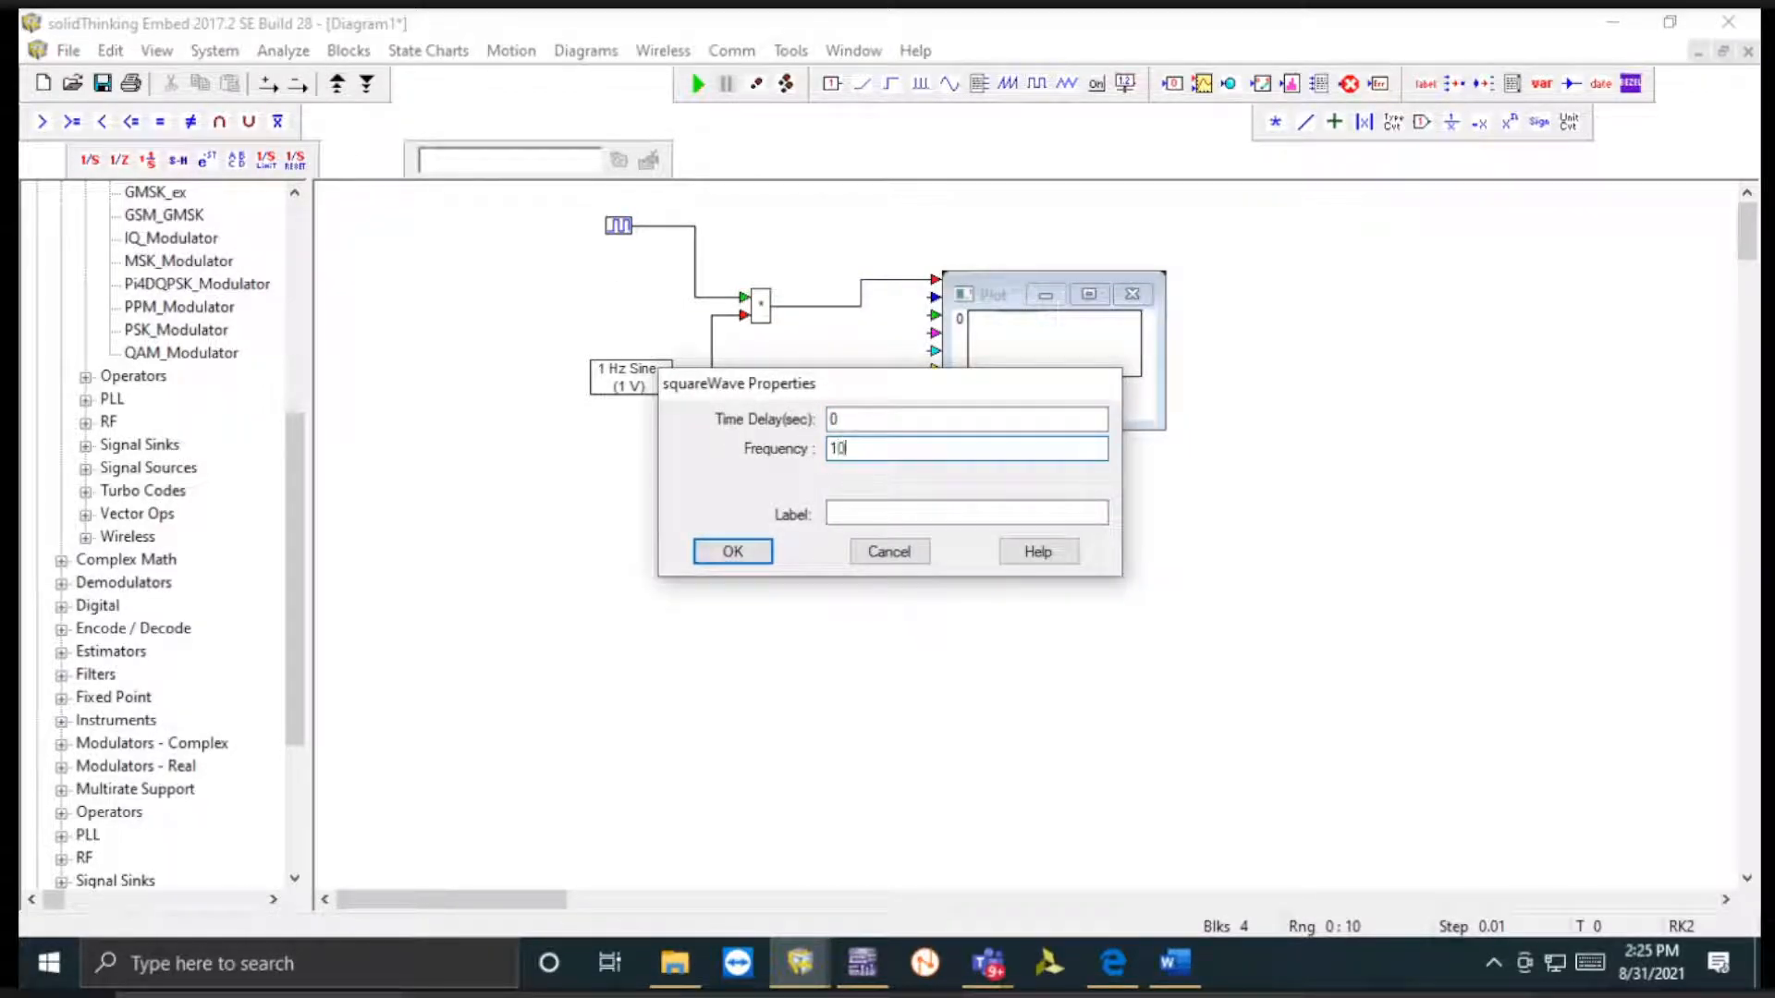
{"action": "type", "text": "10"}
{"action": "left_click", "coordinate": [728, 555]}
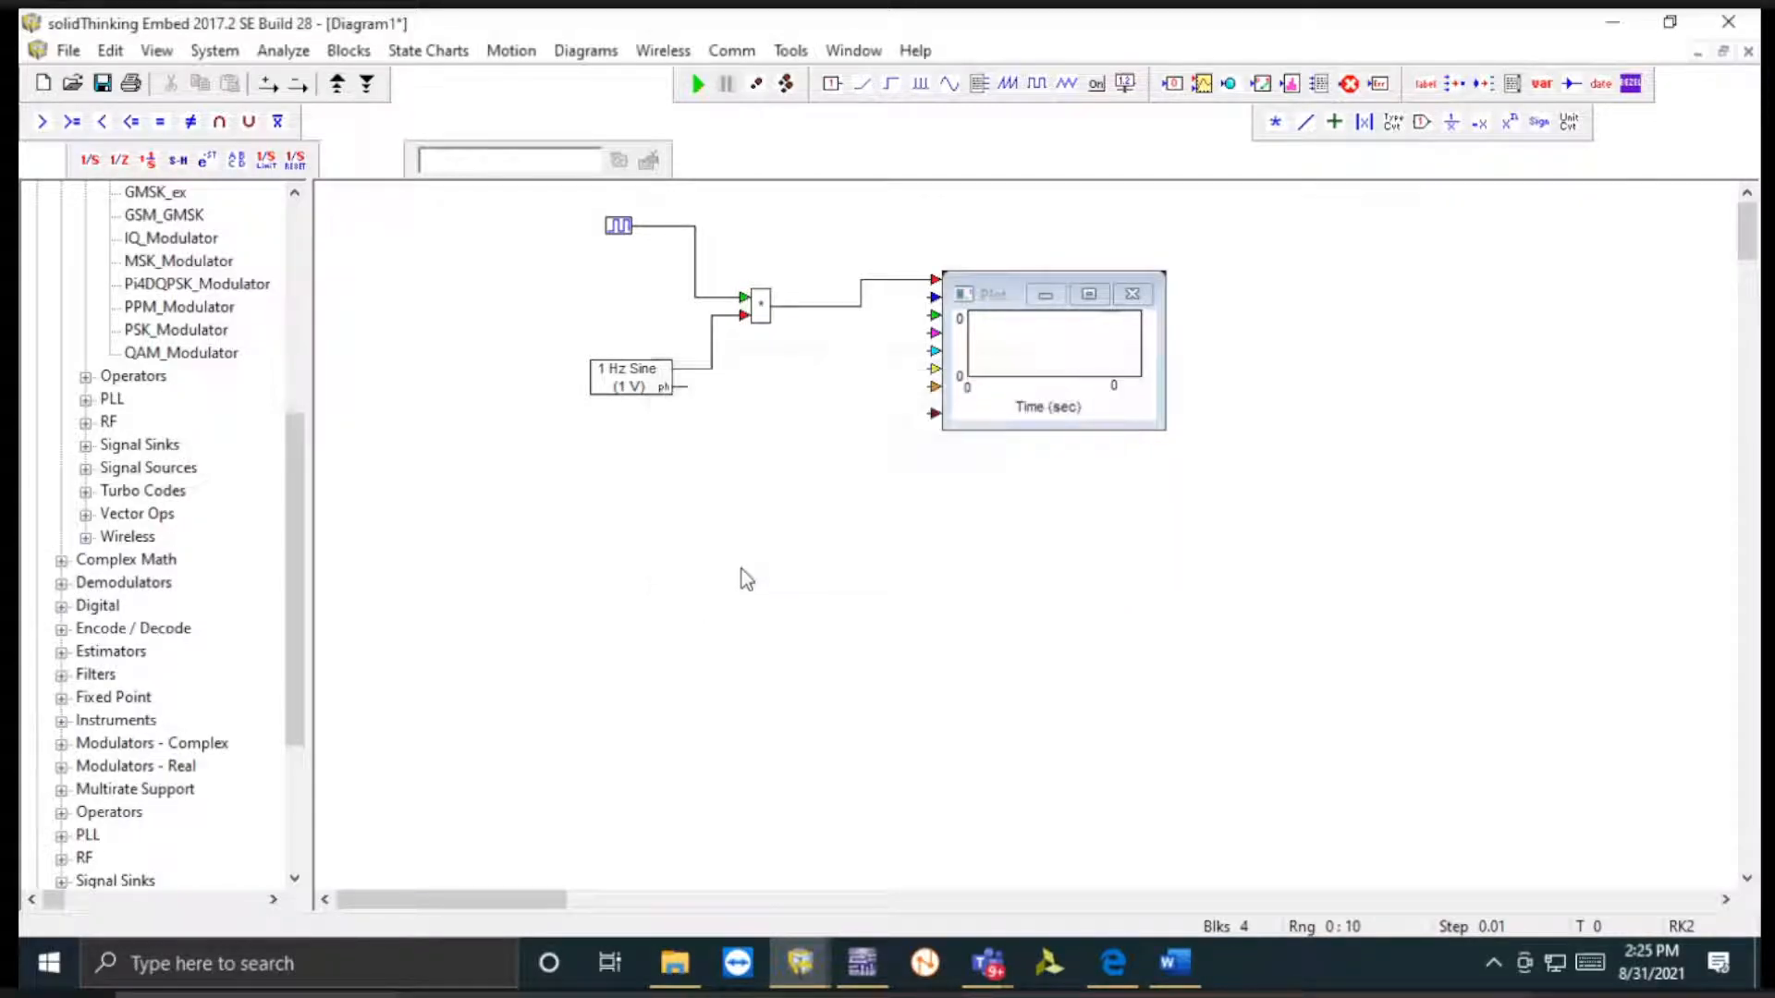
- Run the simulation and add an IIR filter block from the Comm filters below the sine source
{"action": "left_click", "coordinate": [697, 84]}
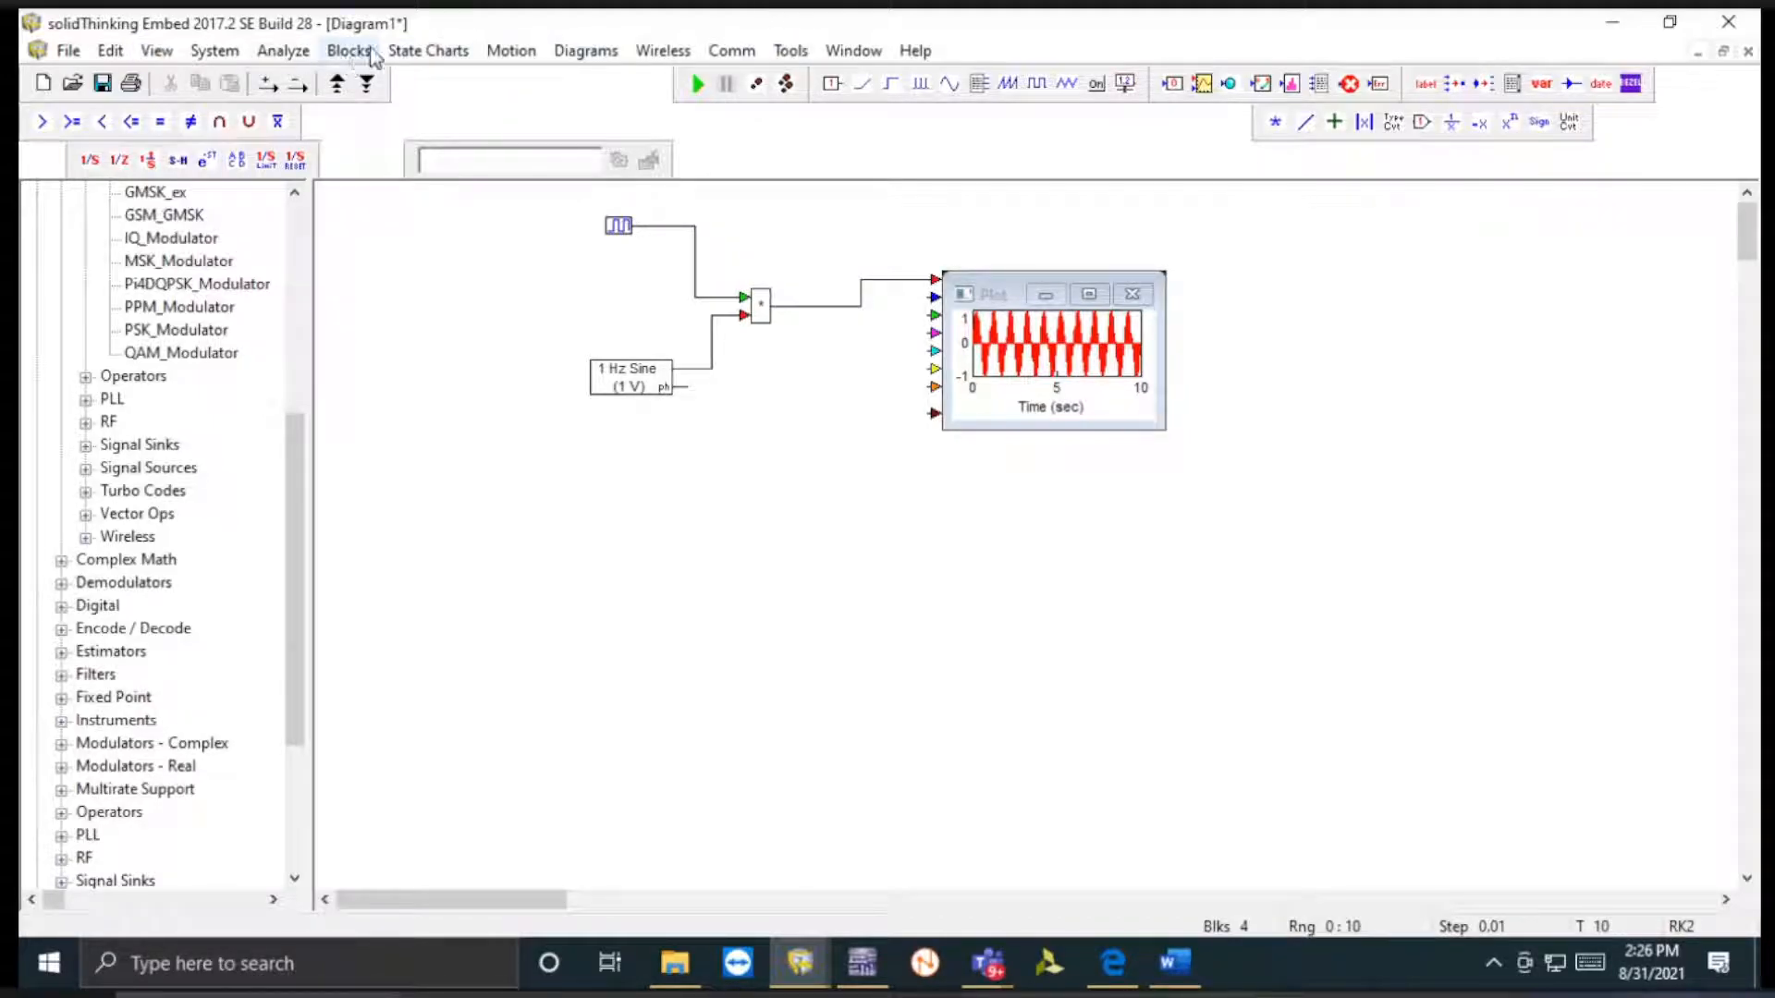
{"action": "left_click", "coordinate": [732, 51]}
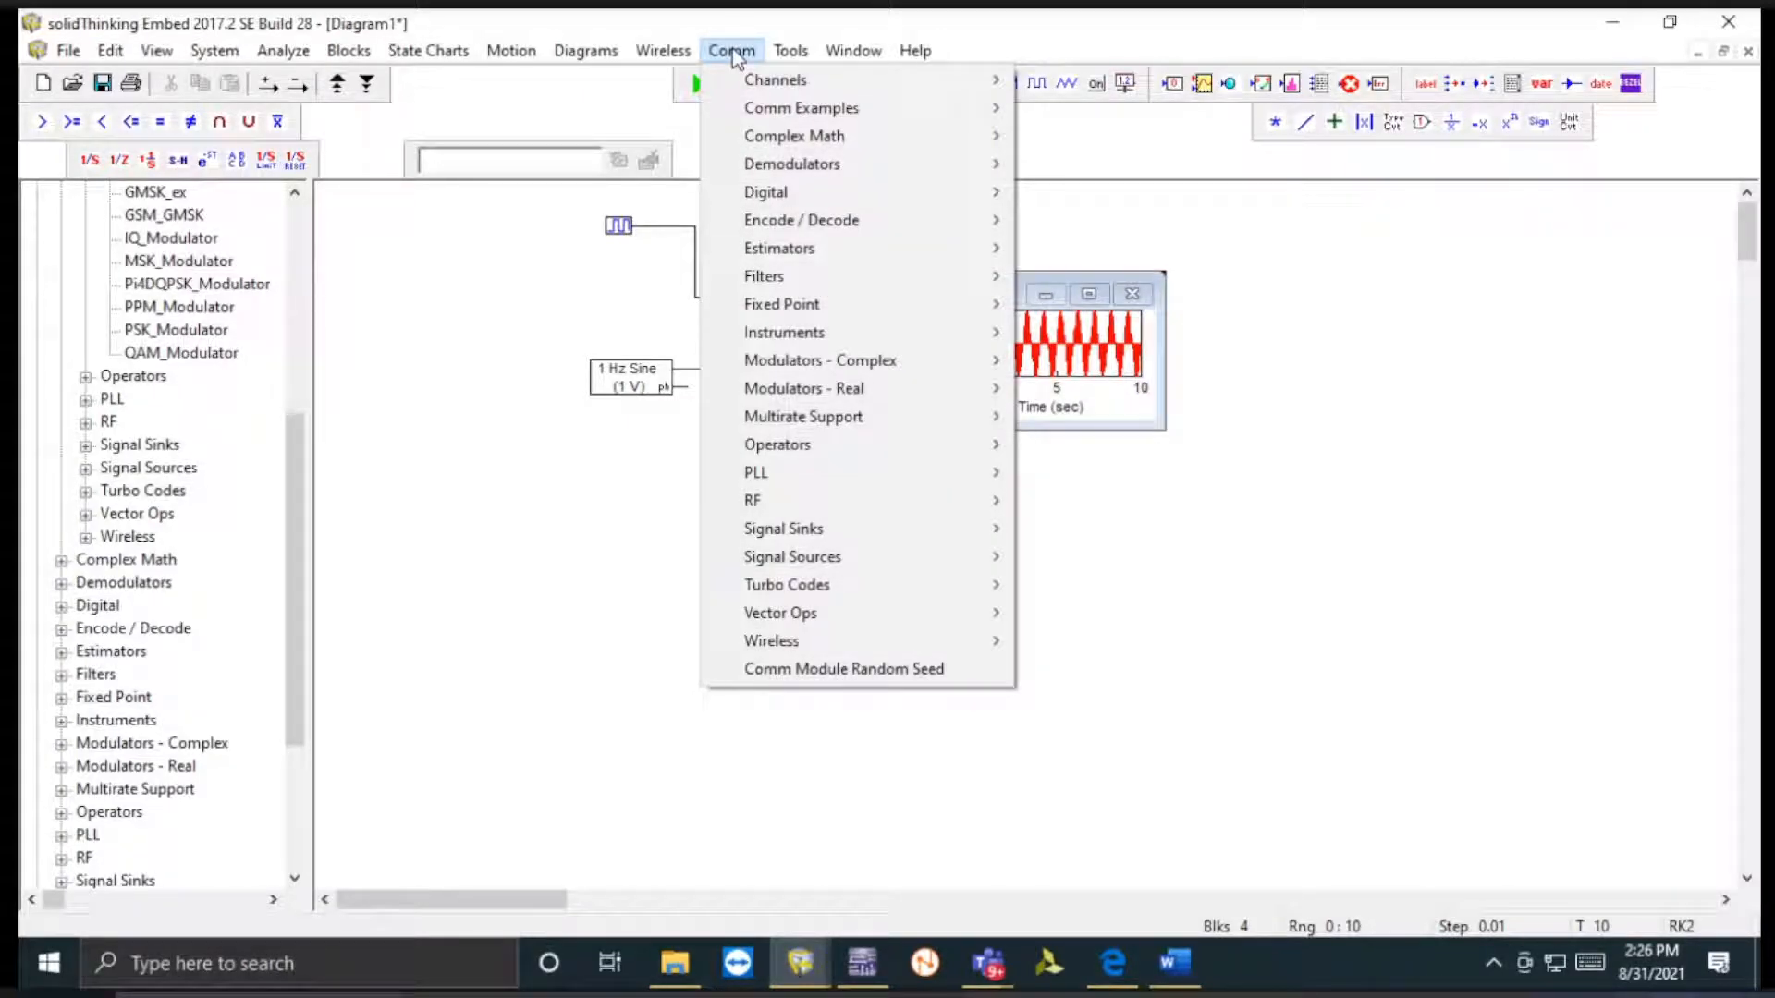
{"action": "mouse_move", "coordinate": [772, 282]}
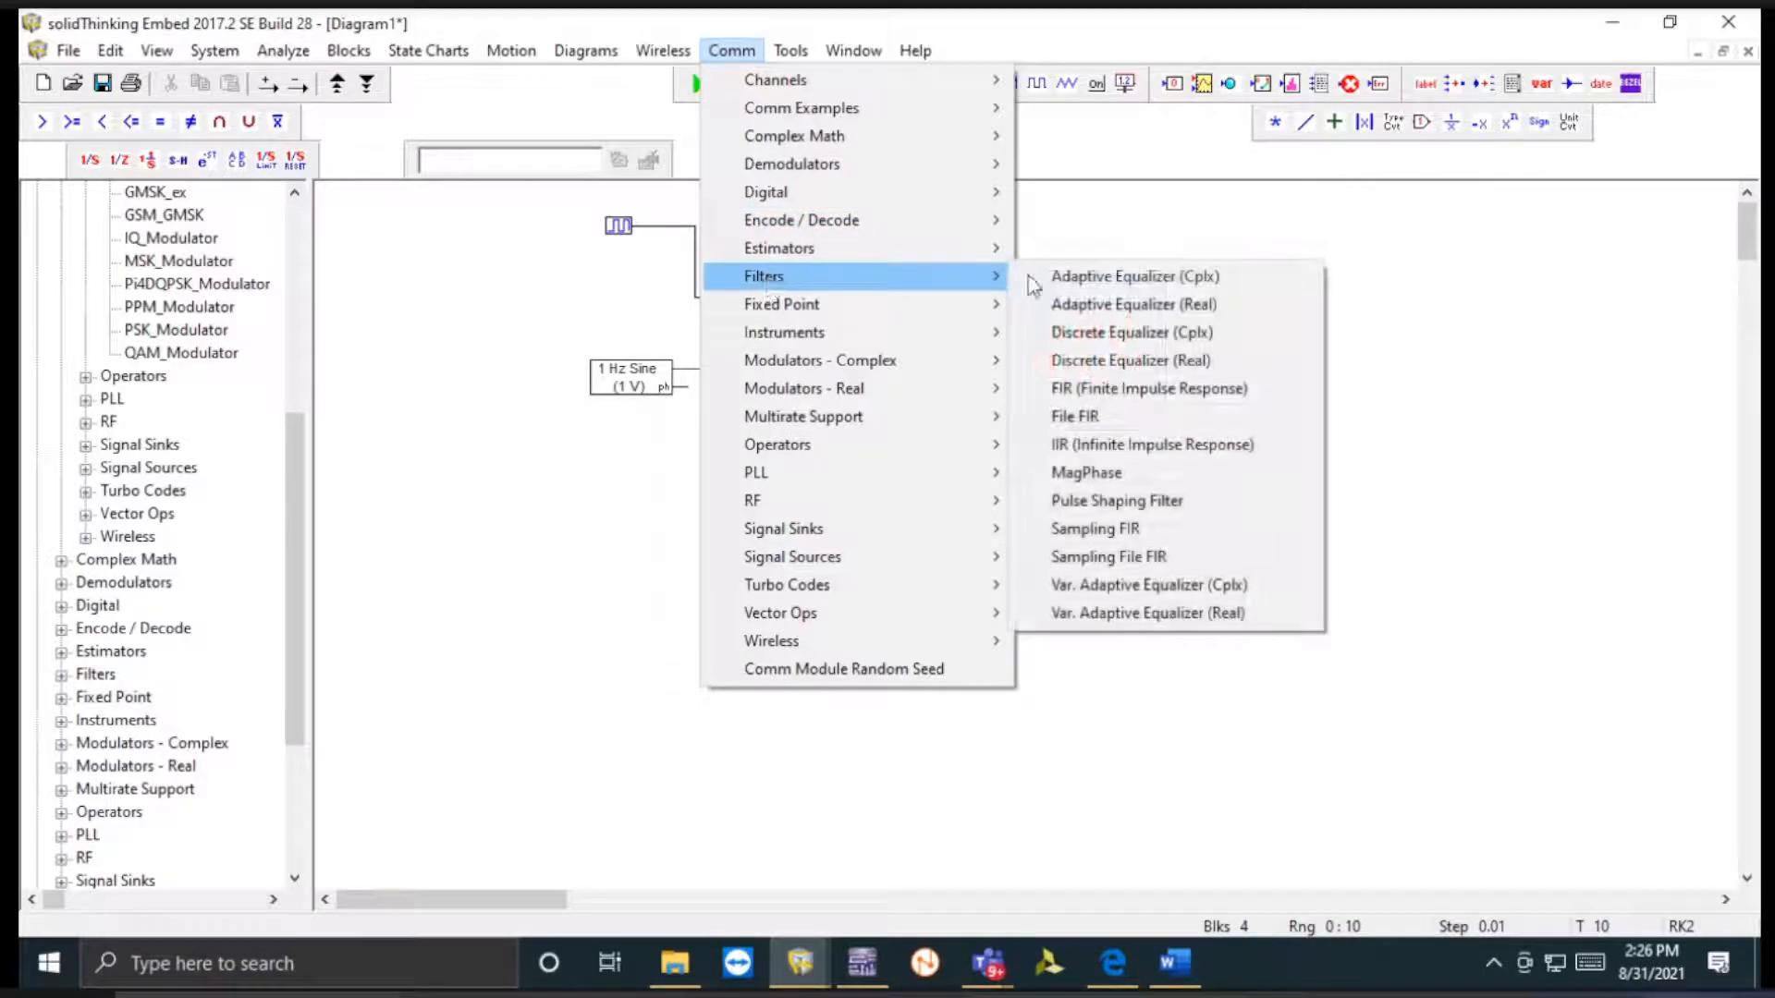
{"action": "left_click", "coordinate": [1137, 444]}
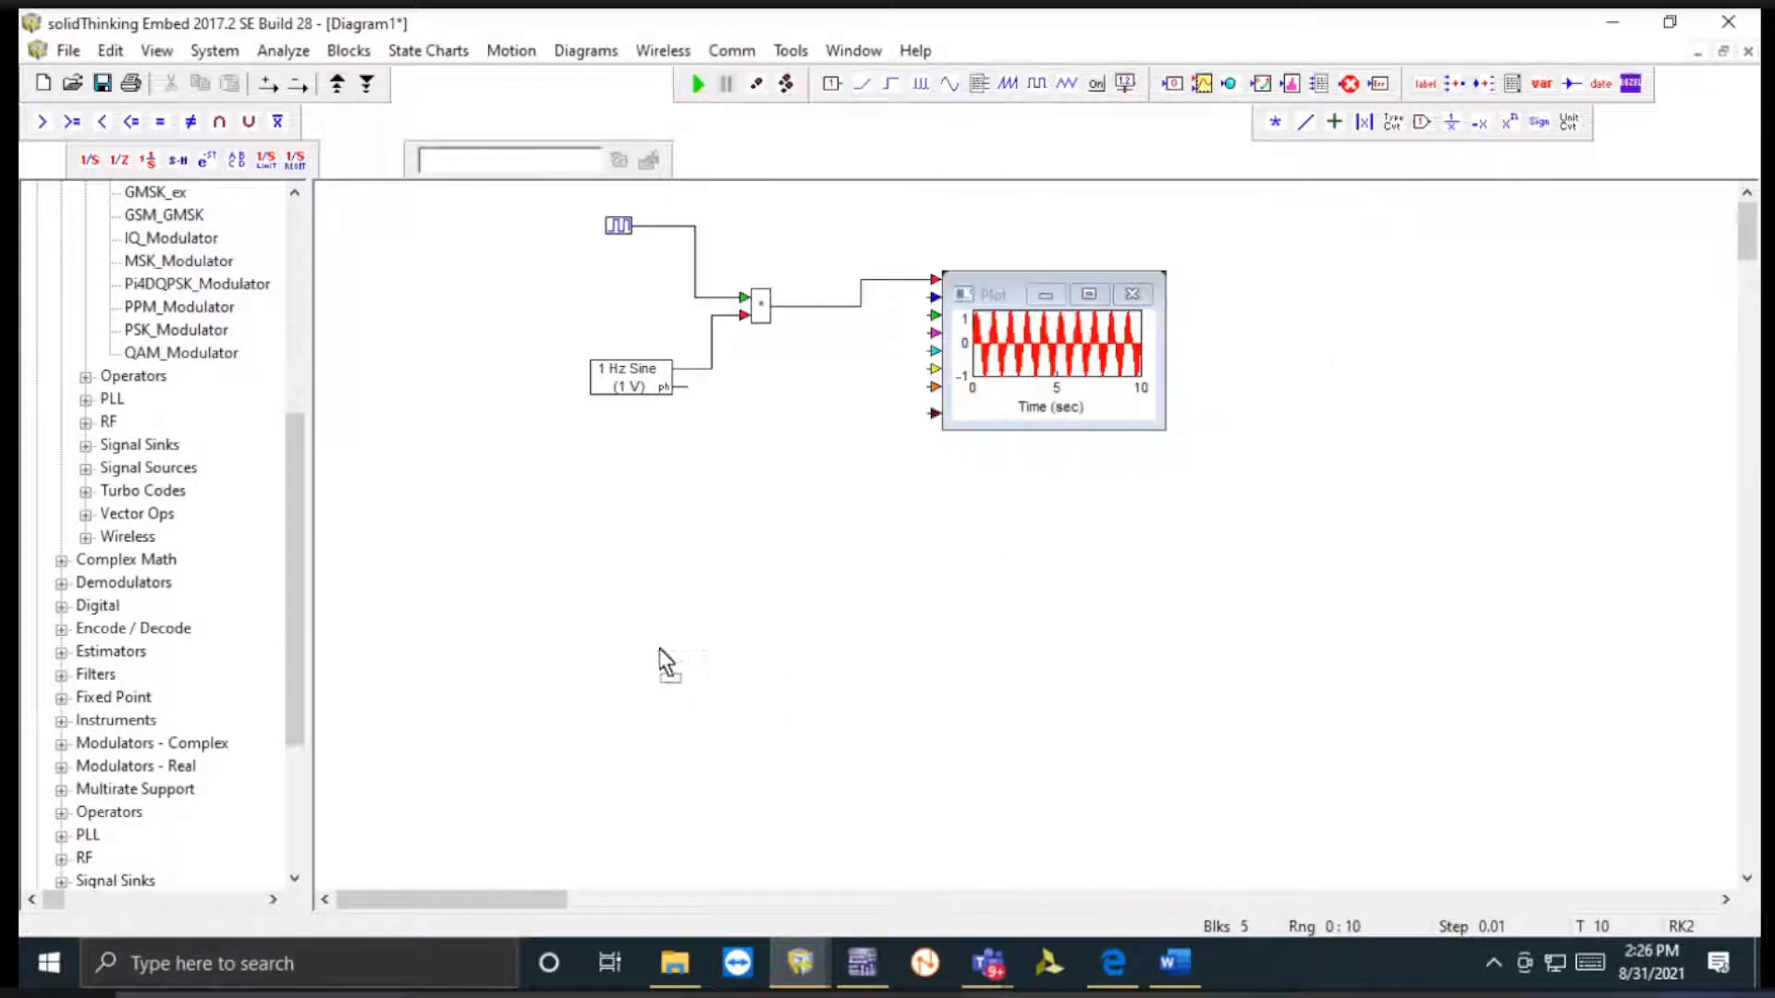
{"action": "left_click", "coordinate": [658, 647]}
- Configure the IIR filter with the Butterworth method and a filter order of 4
{"action": "right_click", "coordinate": [683, 634]}
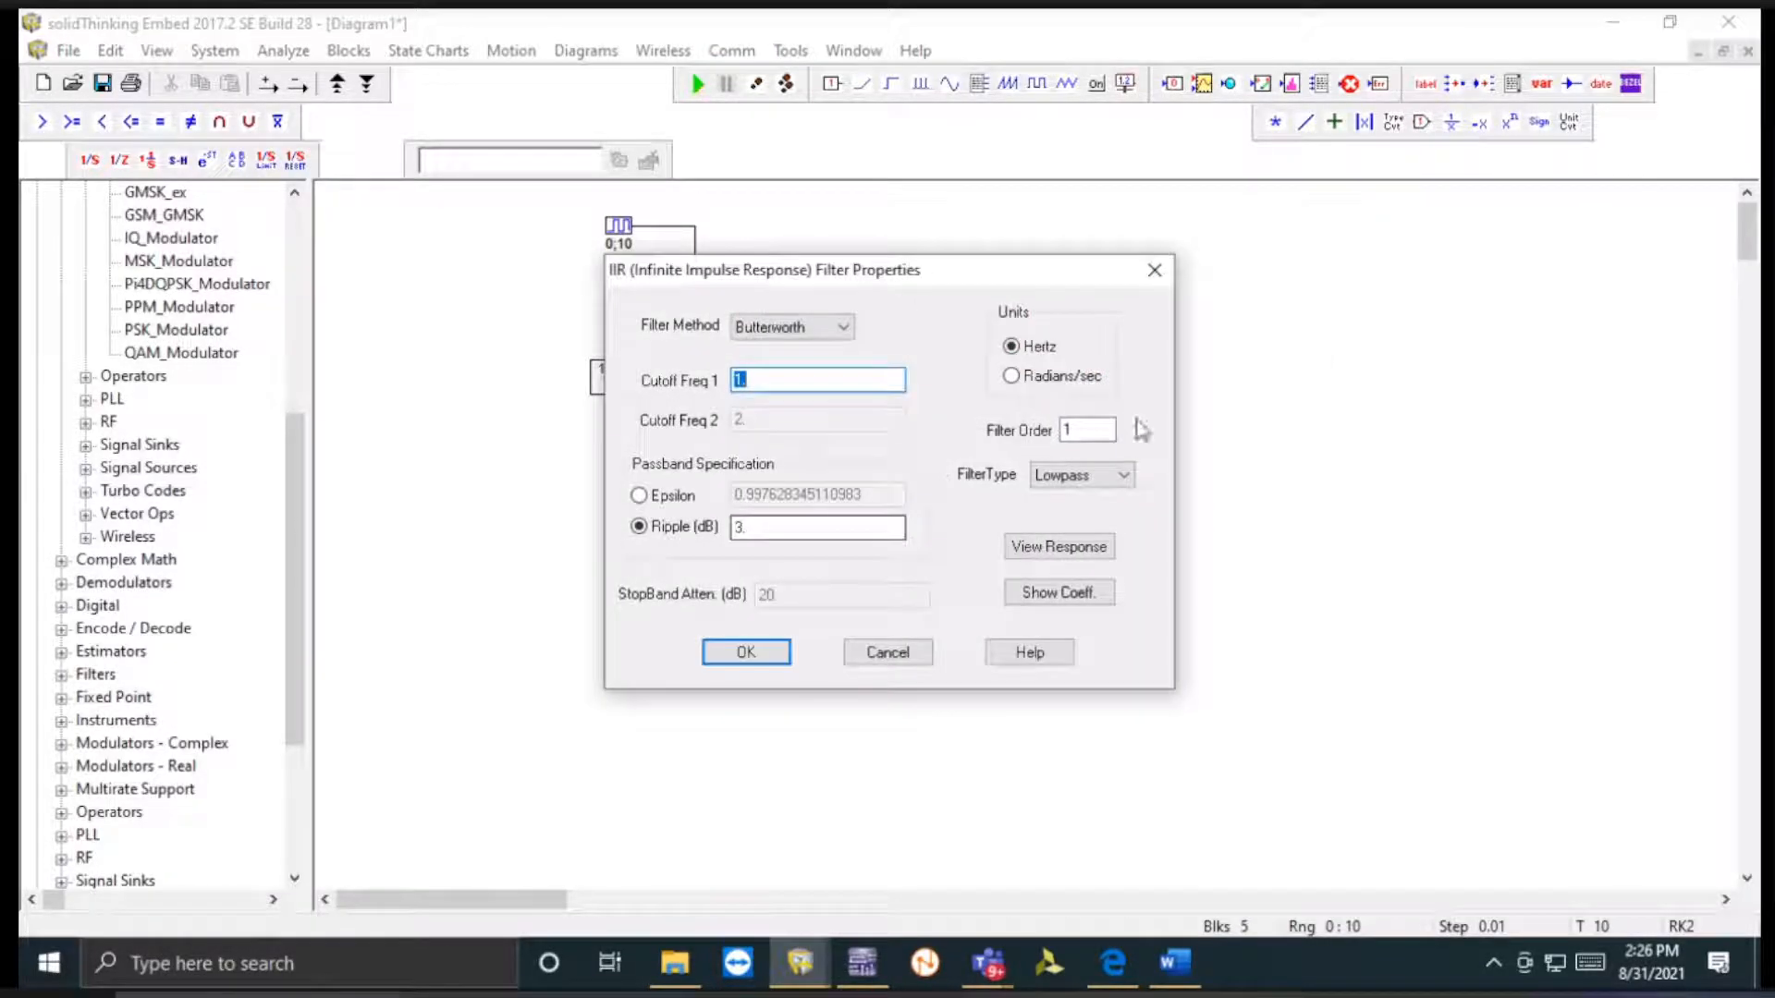
{"action": "left_click", "coordinate": [1088, 430]}
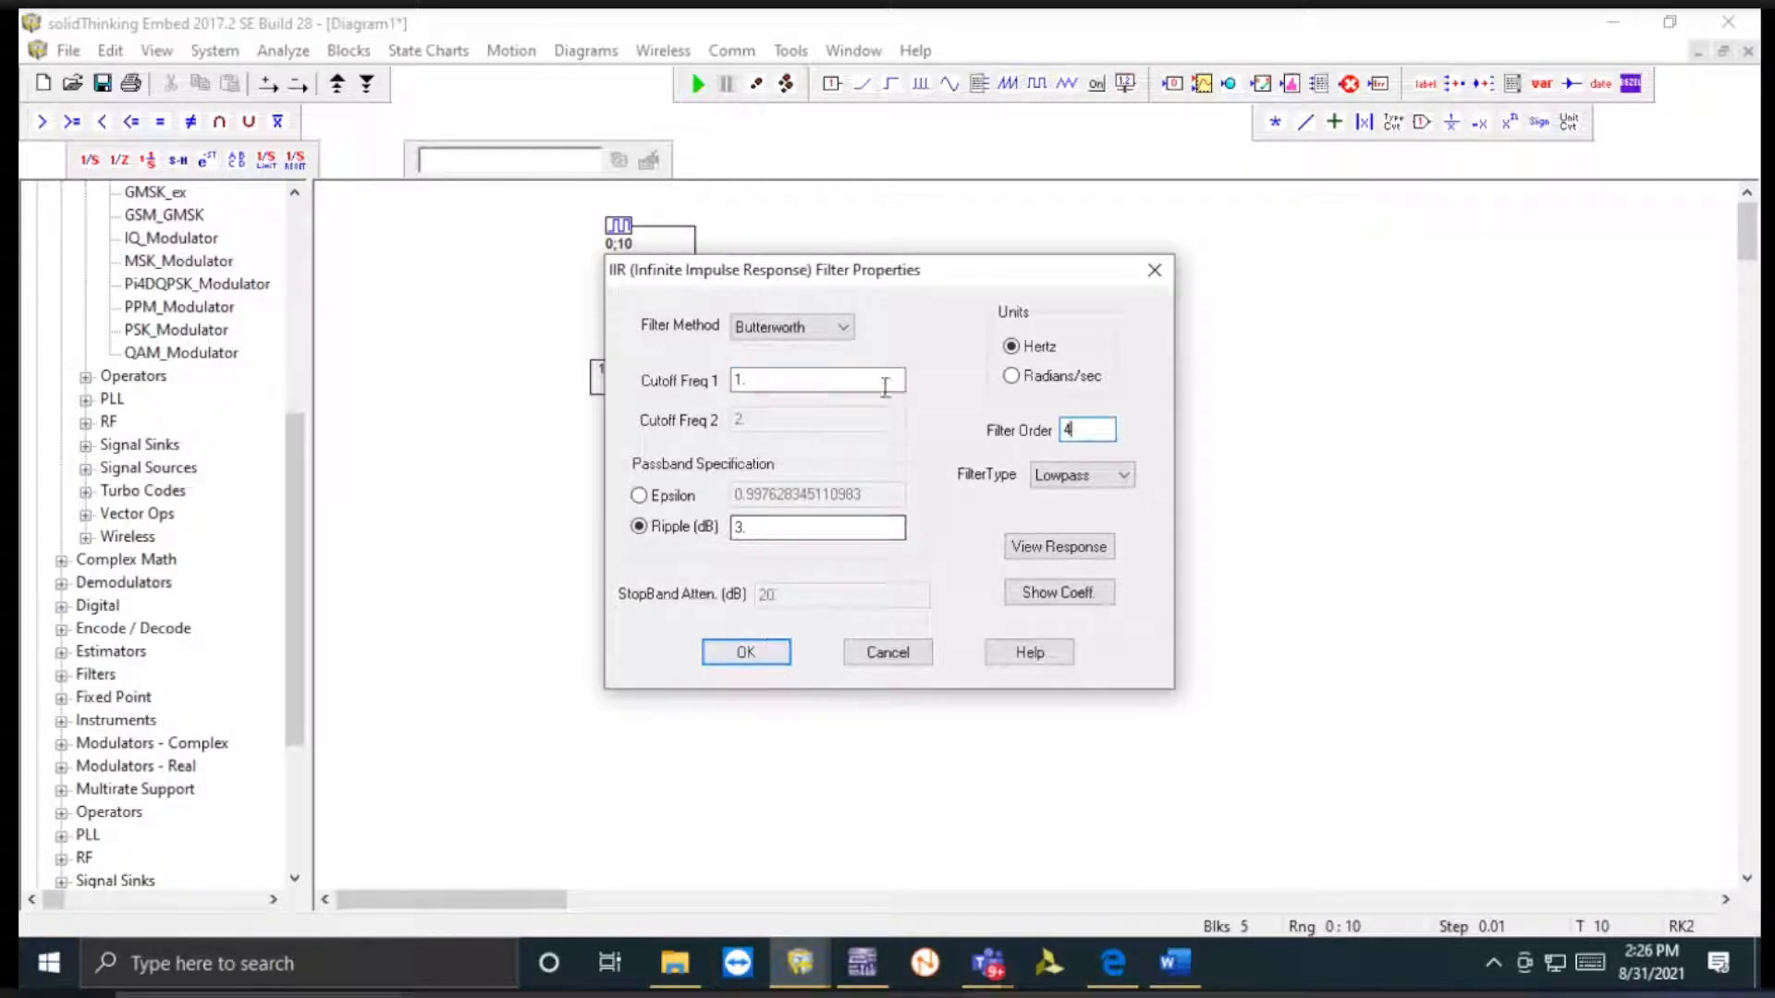
{"action": "left_click", "coordinate": [844, 327]}
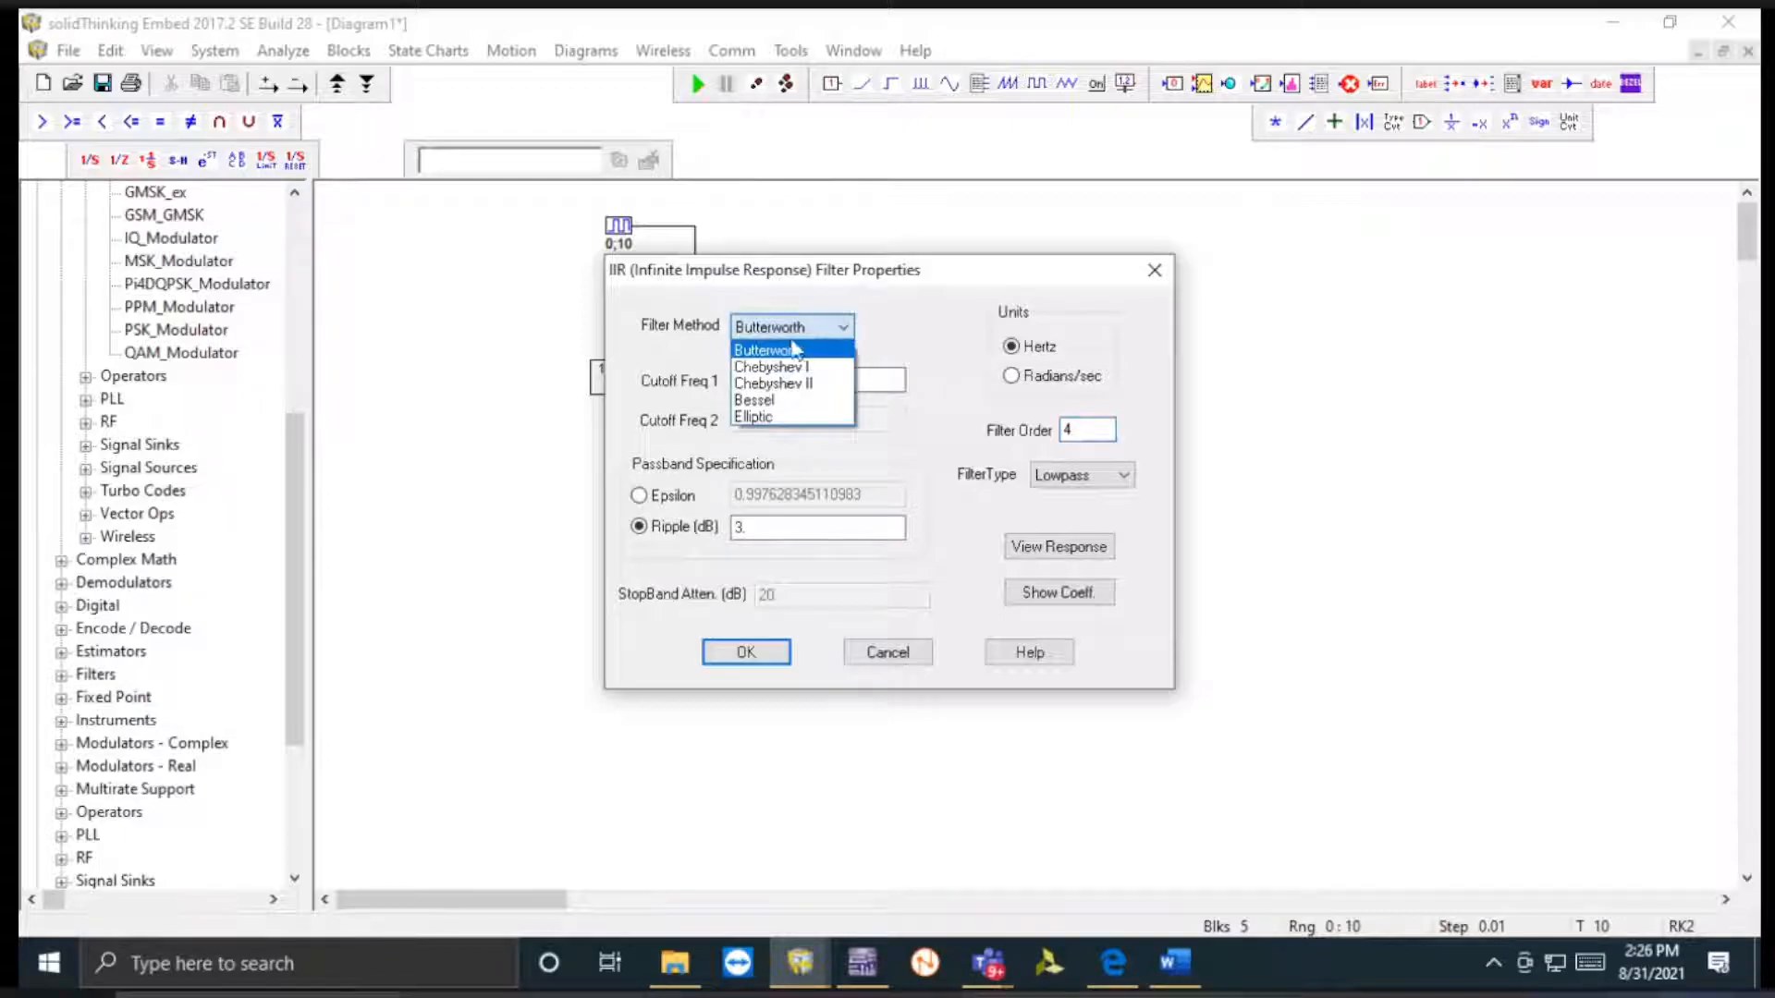
{"action": "left_click", "coordinate": [793, 350]}
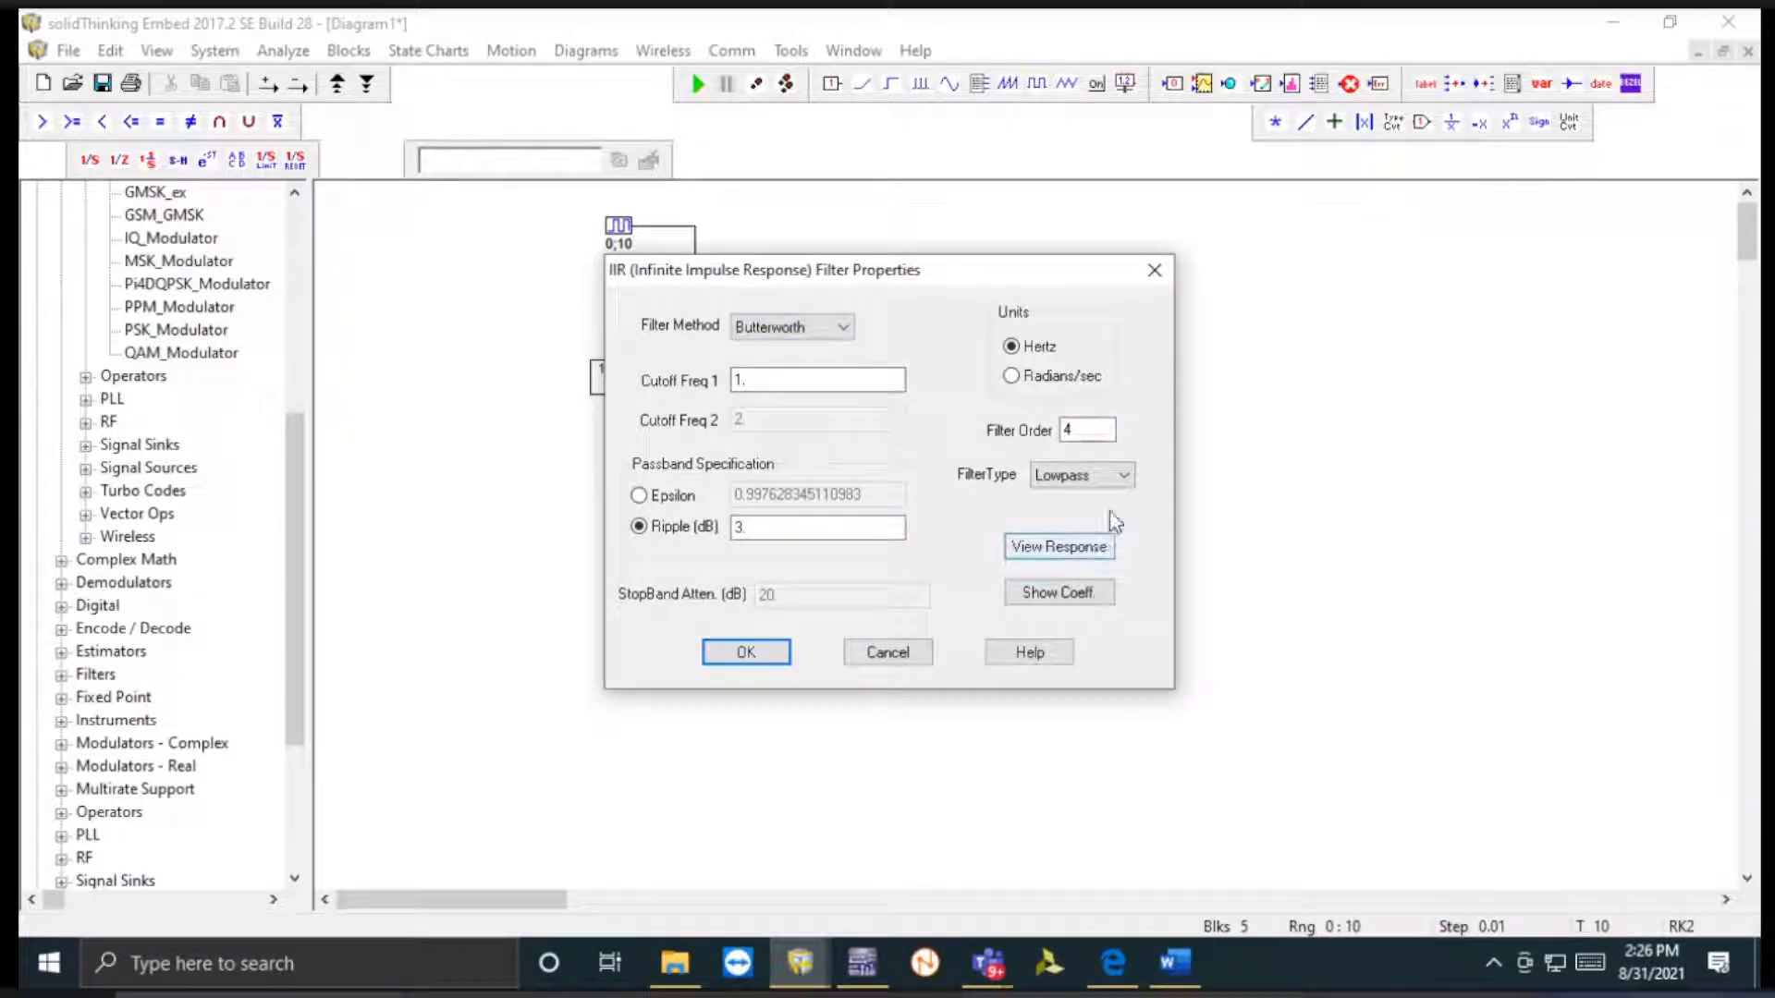
{"action": "left_click", "coordinate": [746, 651]}
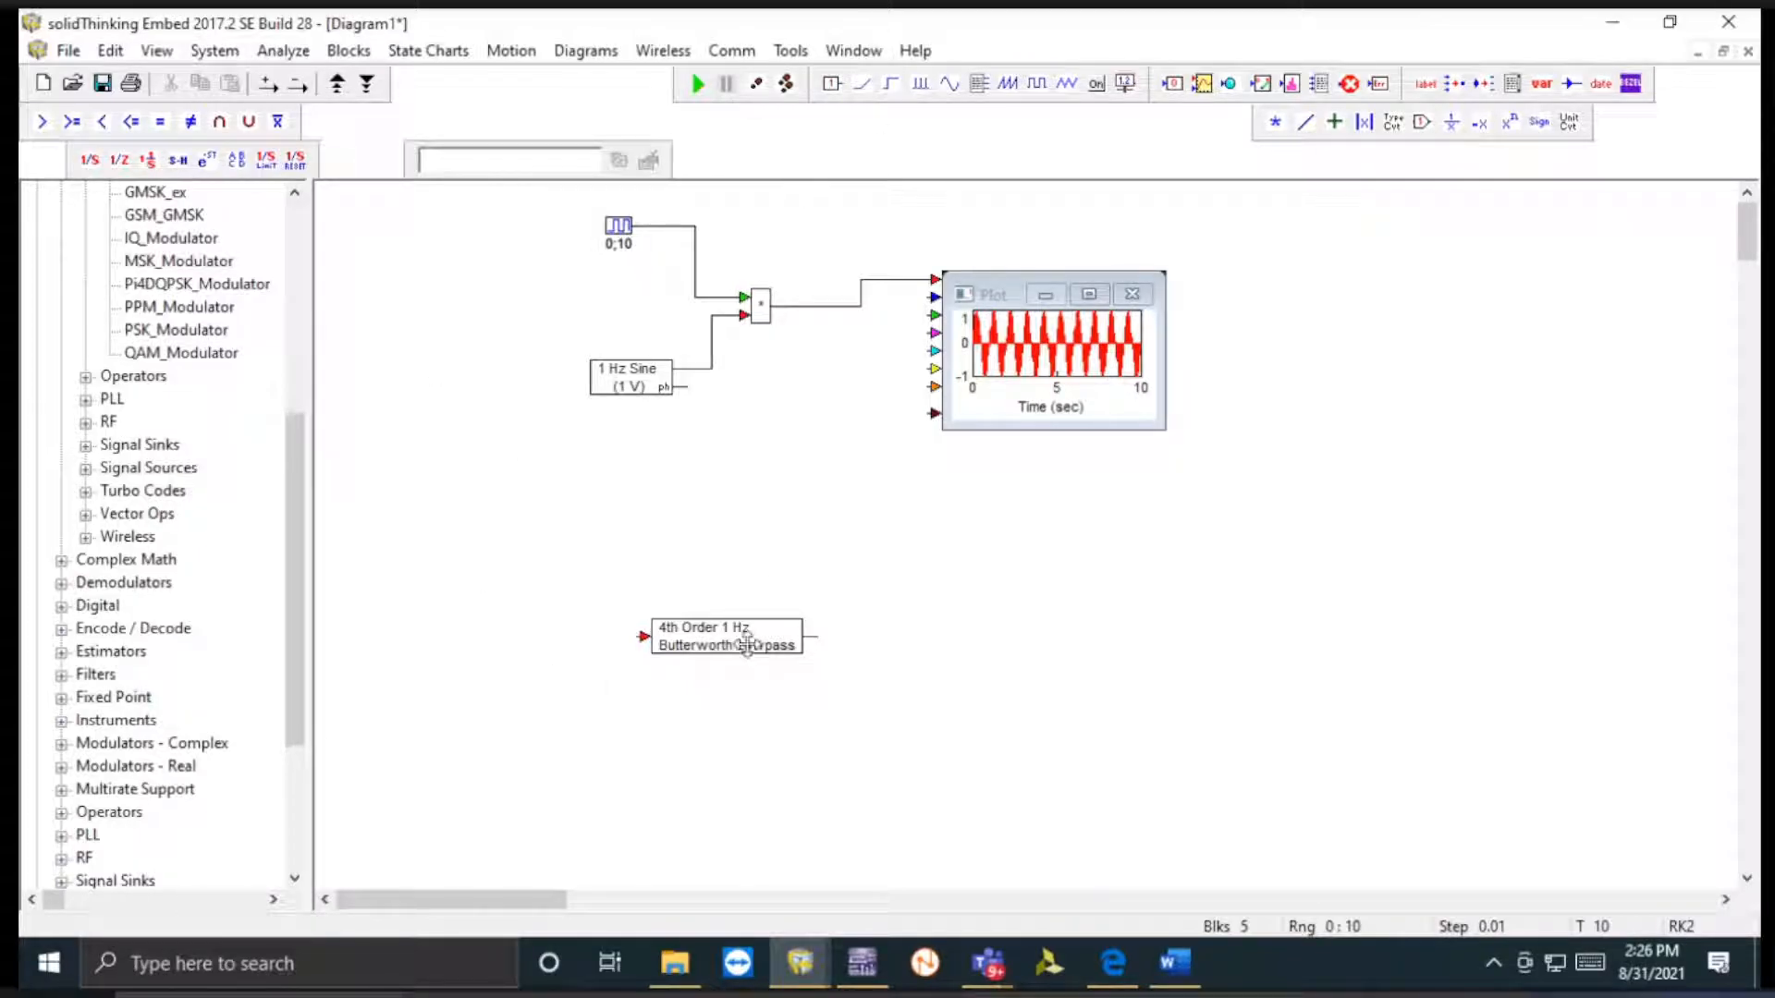
- Set the Butterworth lowpass filter's first cutoff frequency to 1.2 Hz
{"action": "double_click", "coordinate": [747, 644]}
{"action": "left_click_drag", "start_coordinate": [809, 282], "coordinate": [1027, 328]}
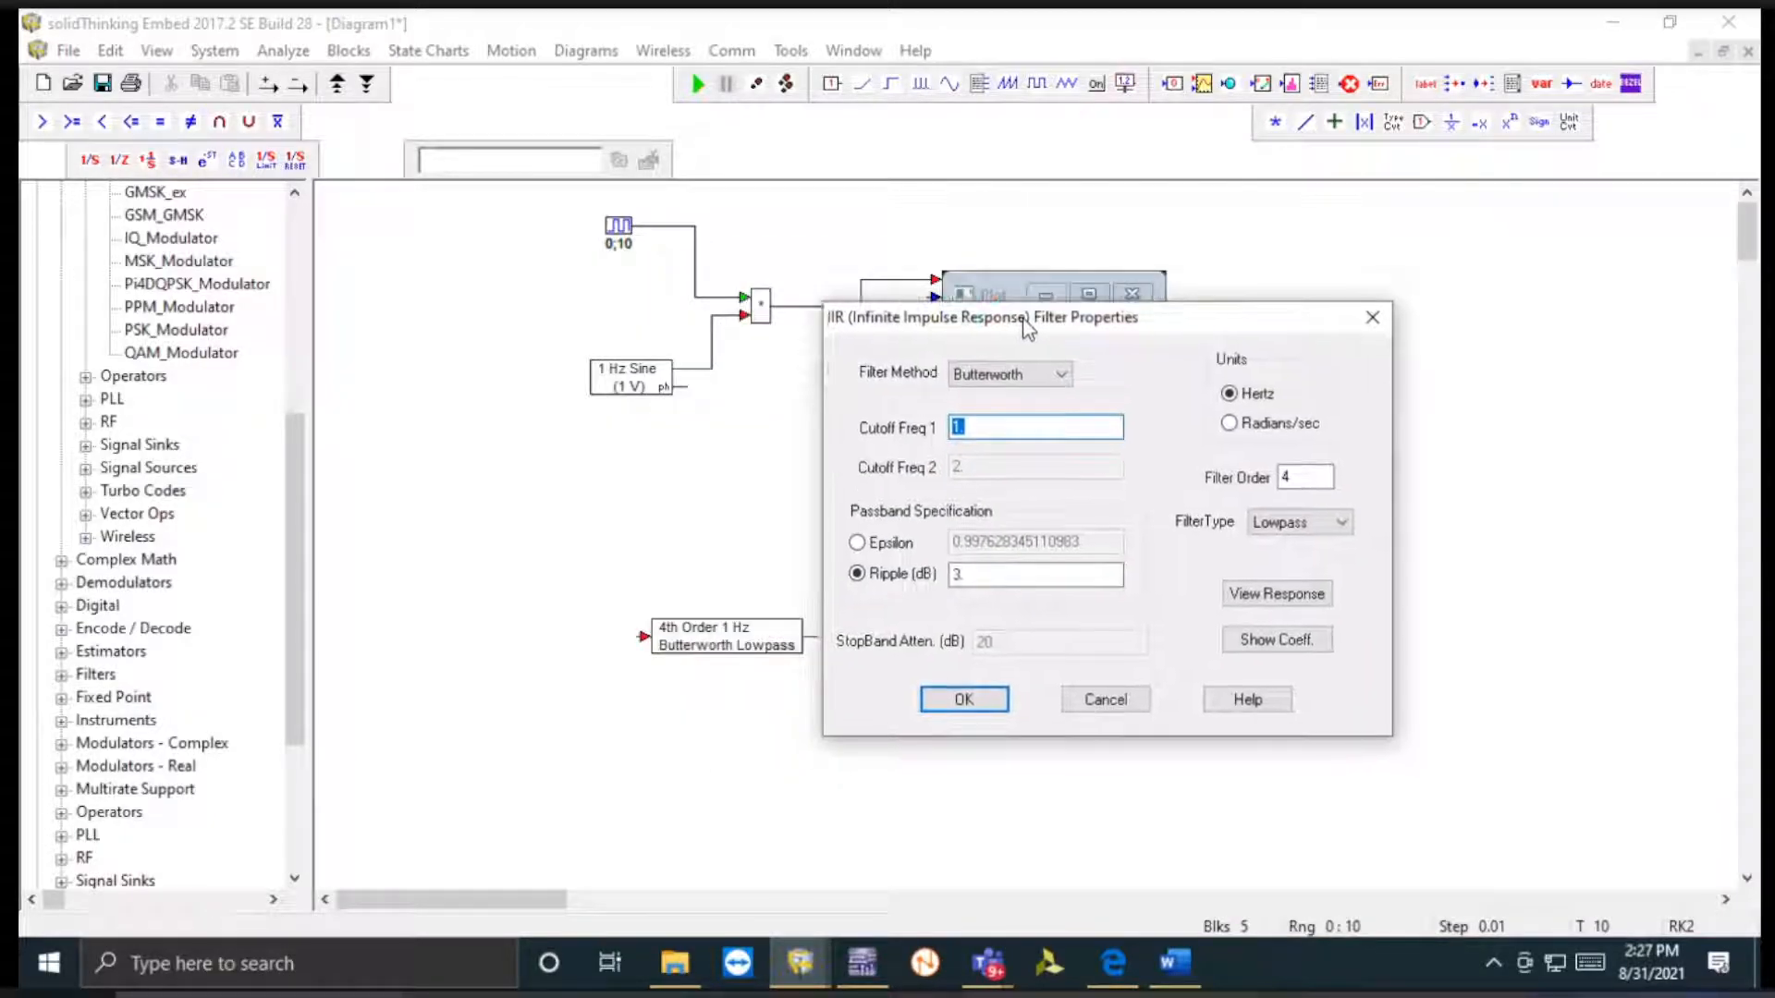
{"action": "left_click", "coordinate": [968, 427]}
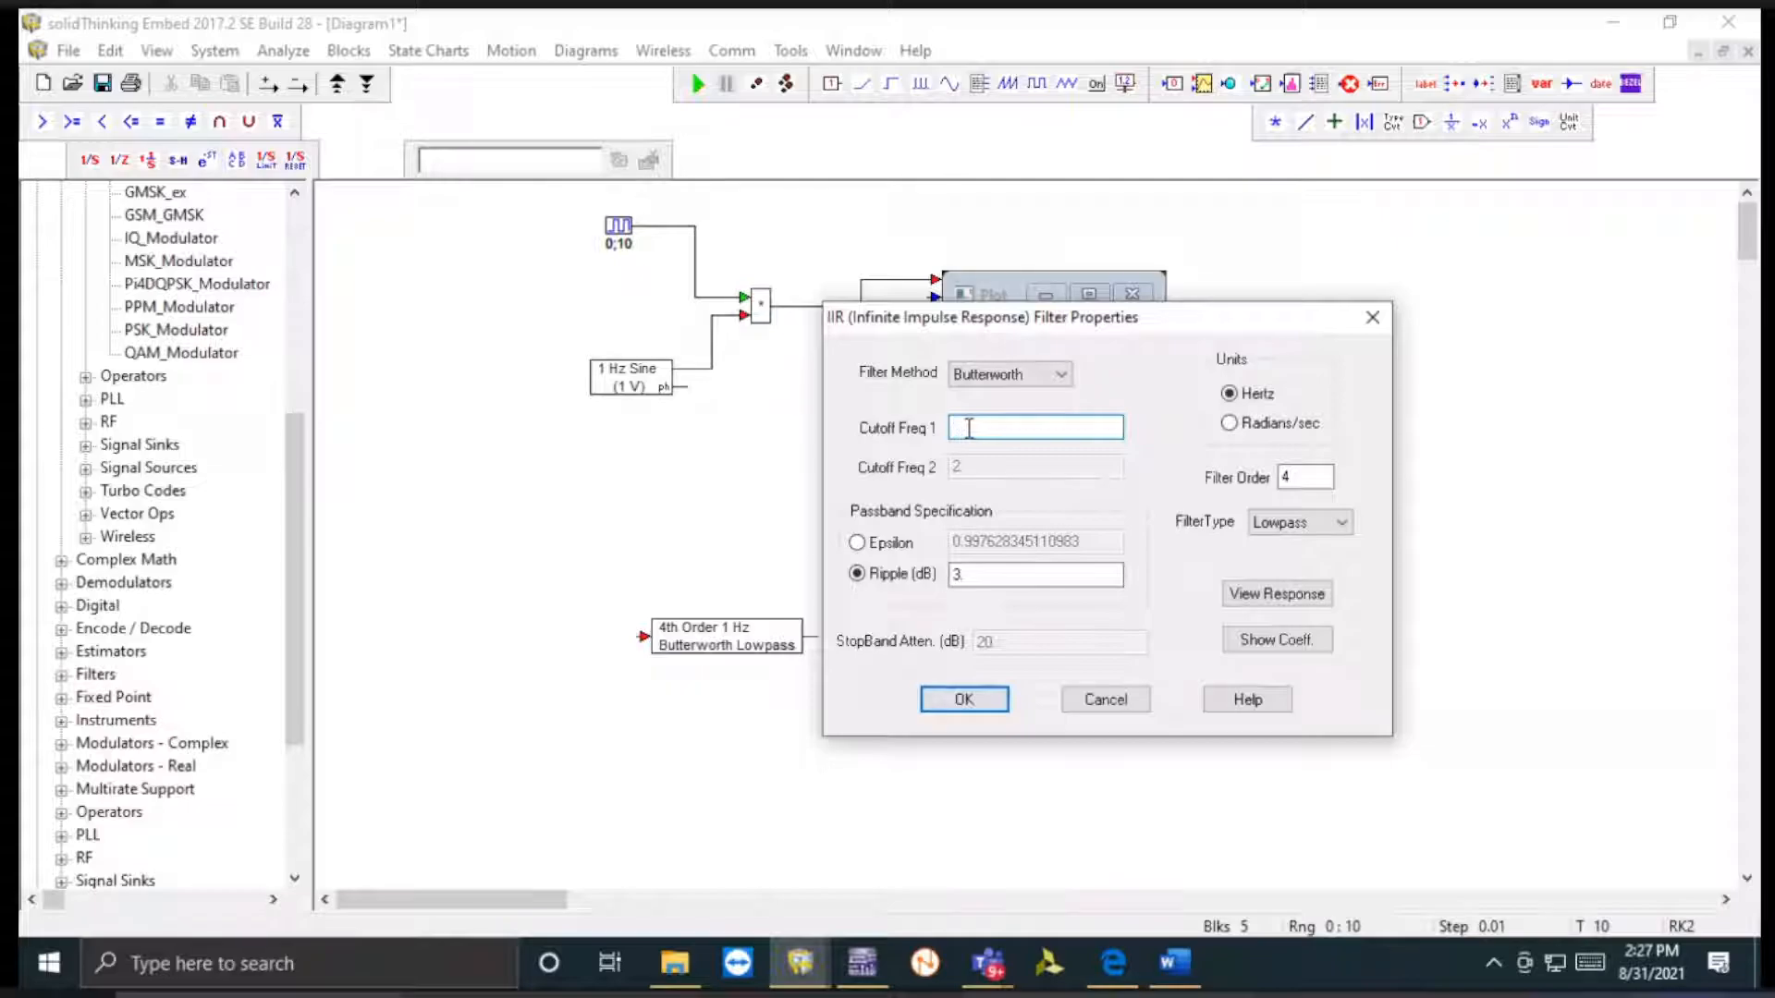
{"action": "type", "text": "1.2"}
{"action": "left_click", "coordinate": [1003, 708]}
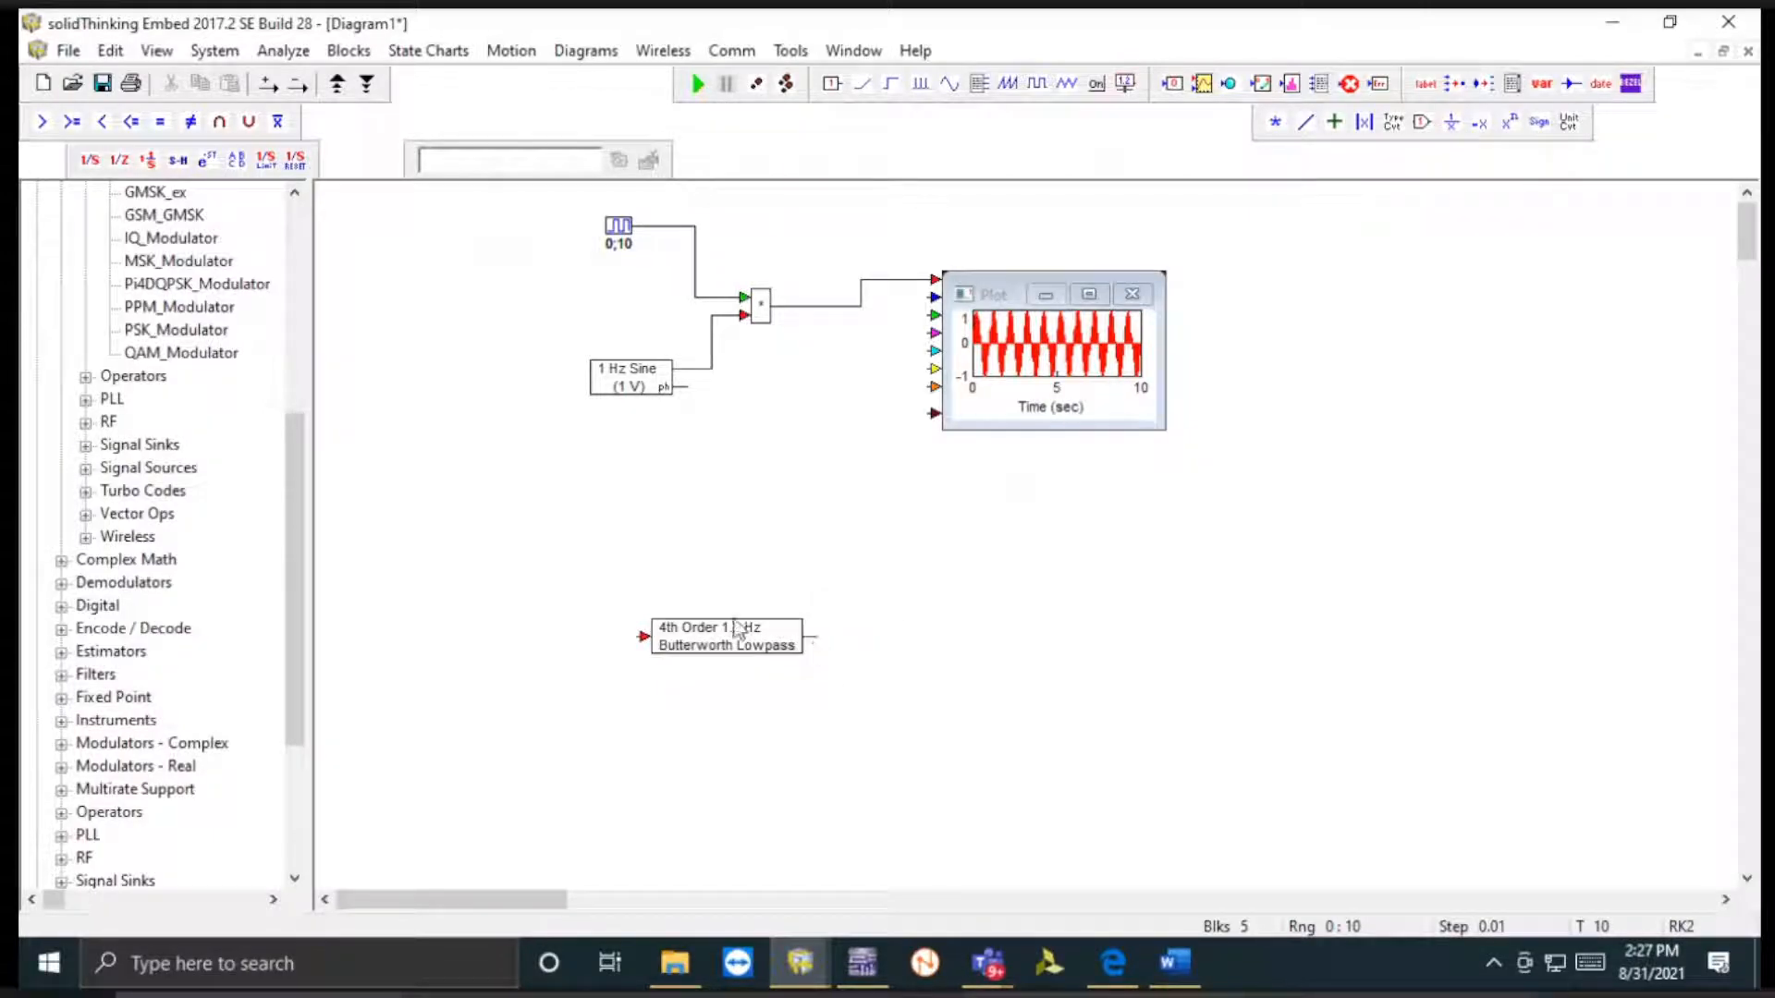
- Wire the multiplier output to the filter and the filter output to the plot's second input, reposition the plot, and run the simulation
{"action": "left_click_drag", "start_coordinate": [640, 647], "coordinate": [793, 305]}
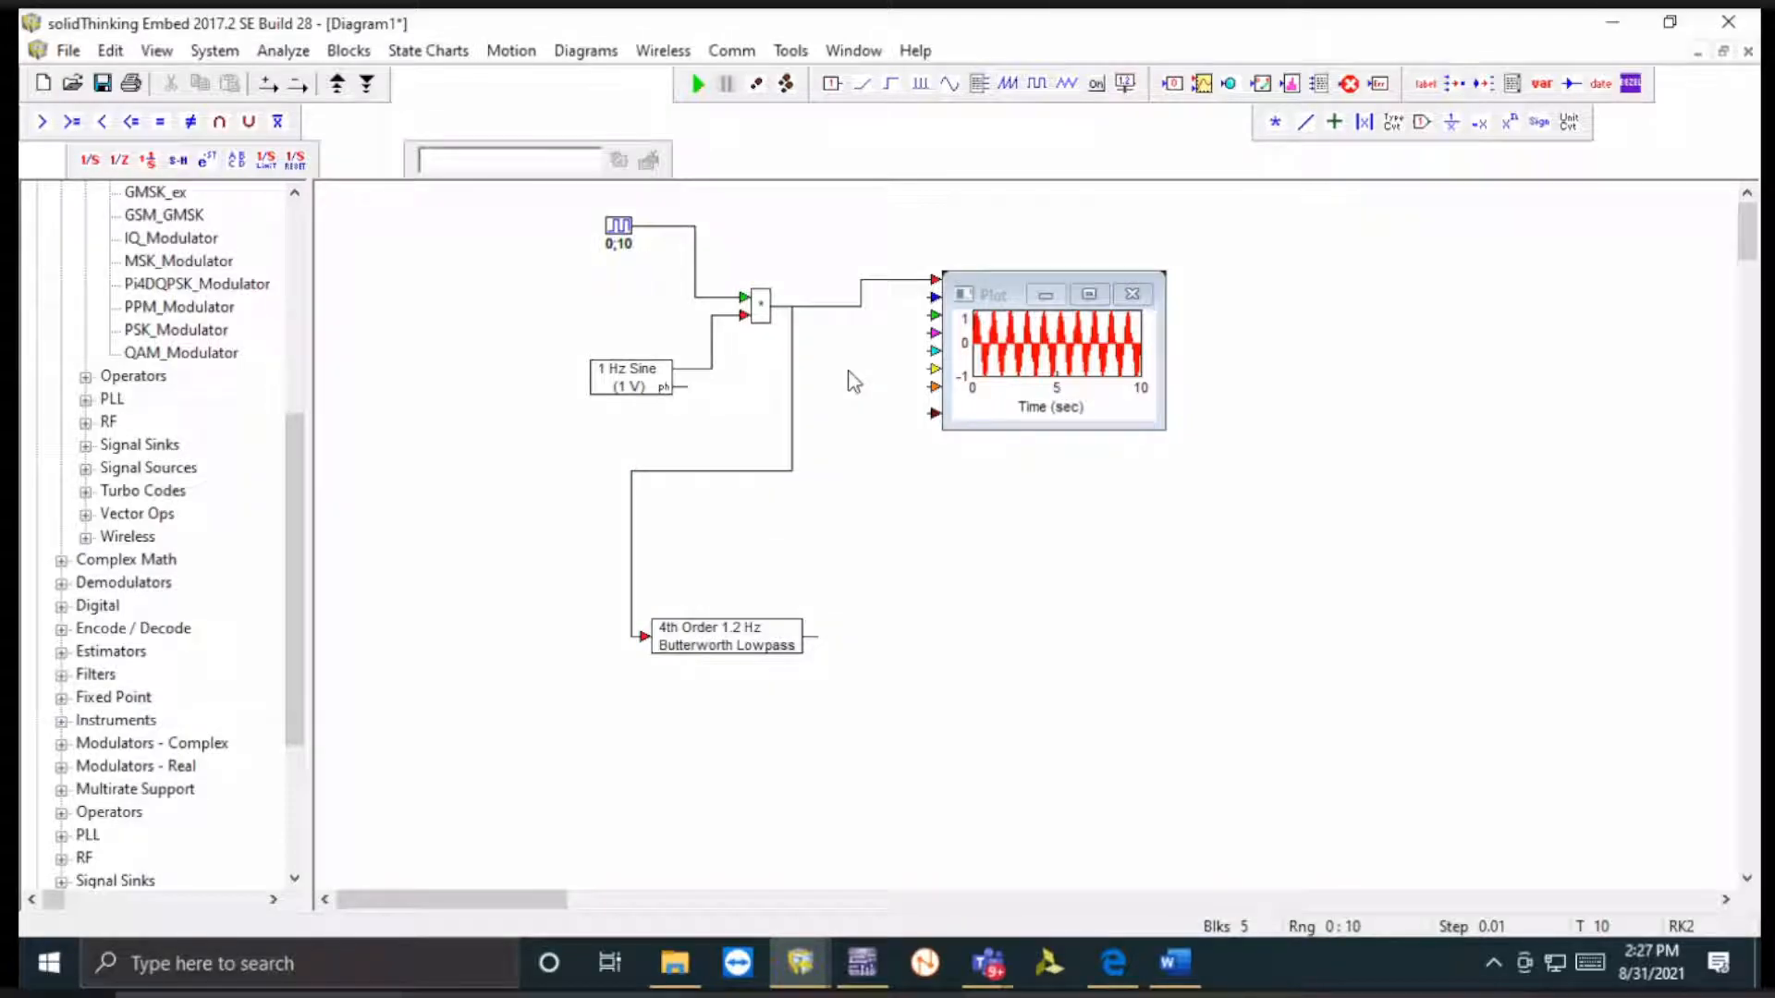
{"action": "left_click_drag", "start_coordinate": [816, 637], "coordinate": [1100, 436]}
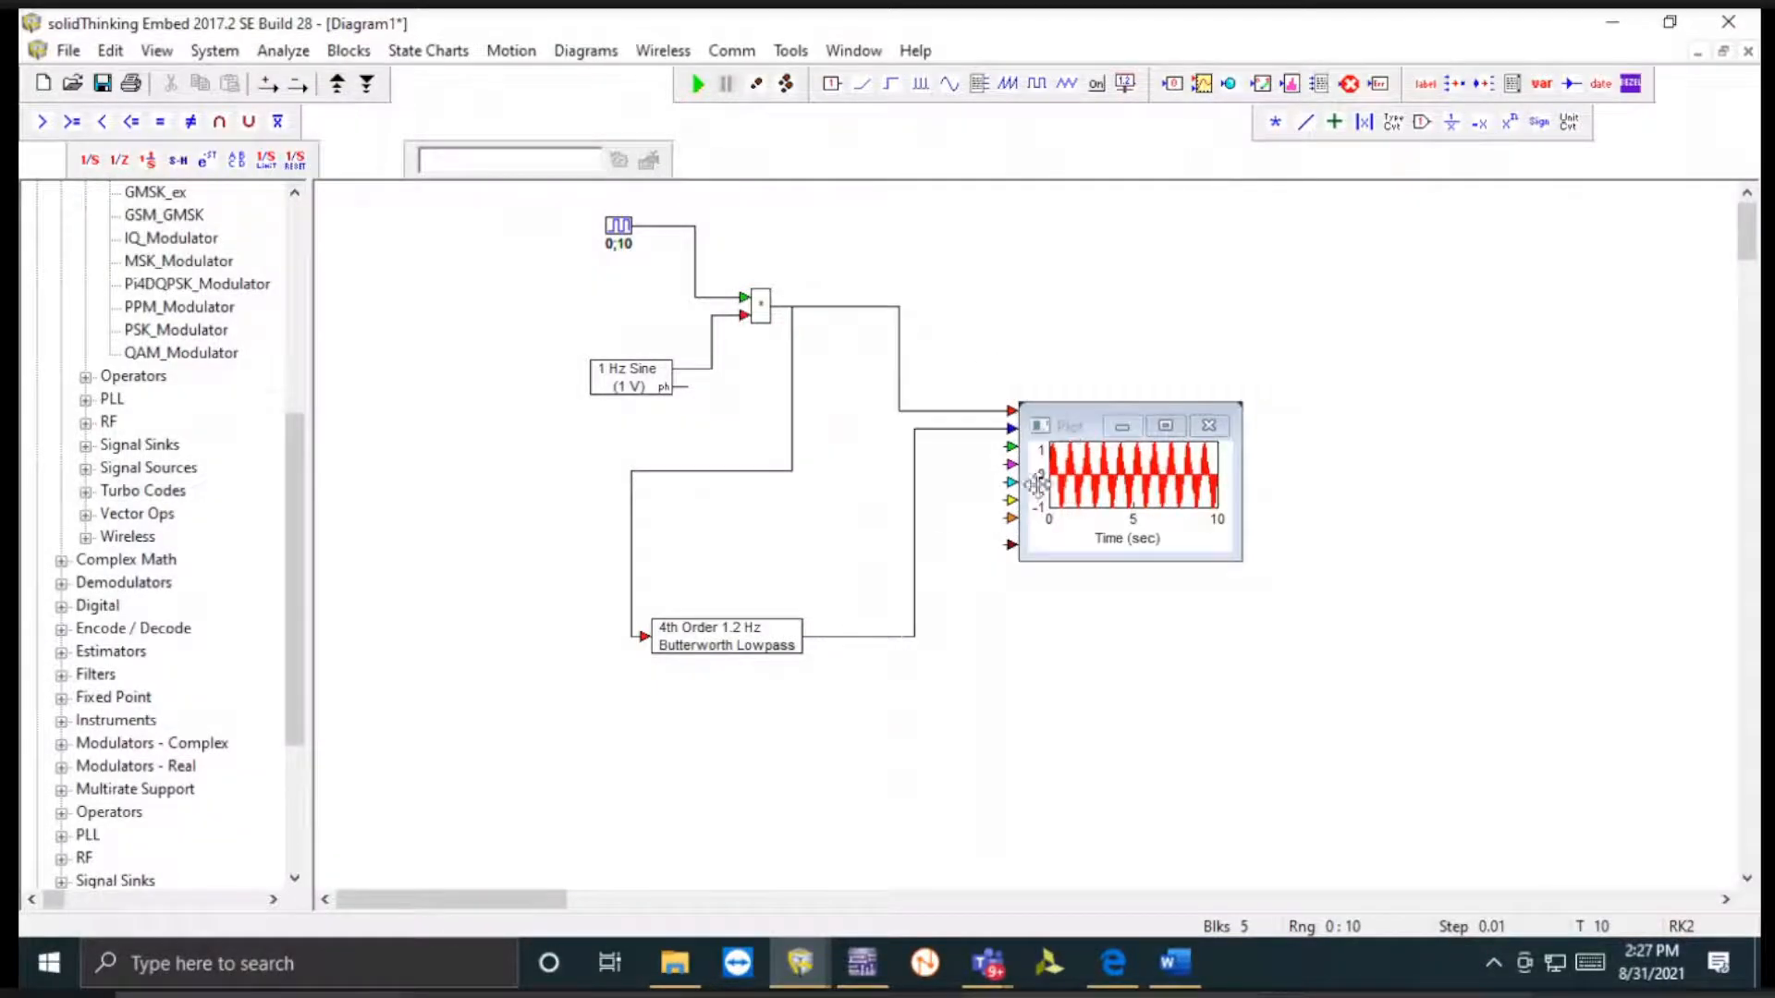
{"action": "left_click", "coordinate": [691, 91]}
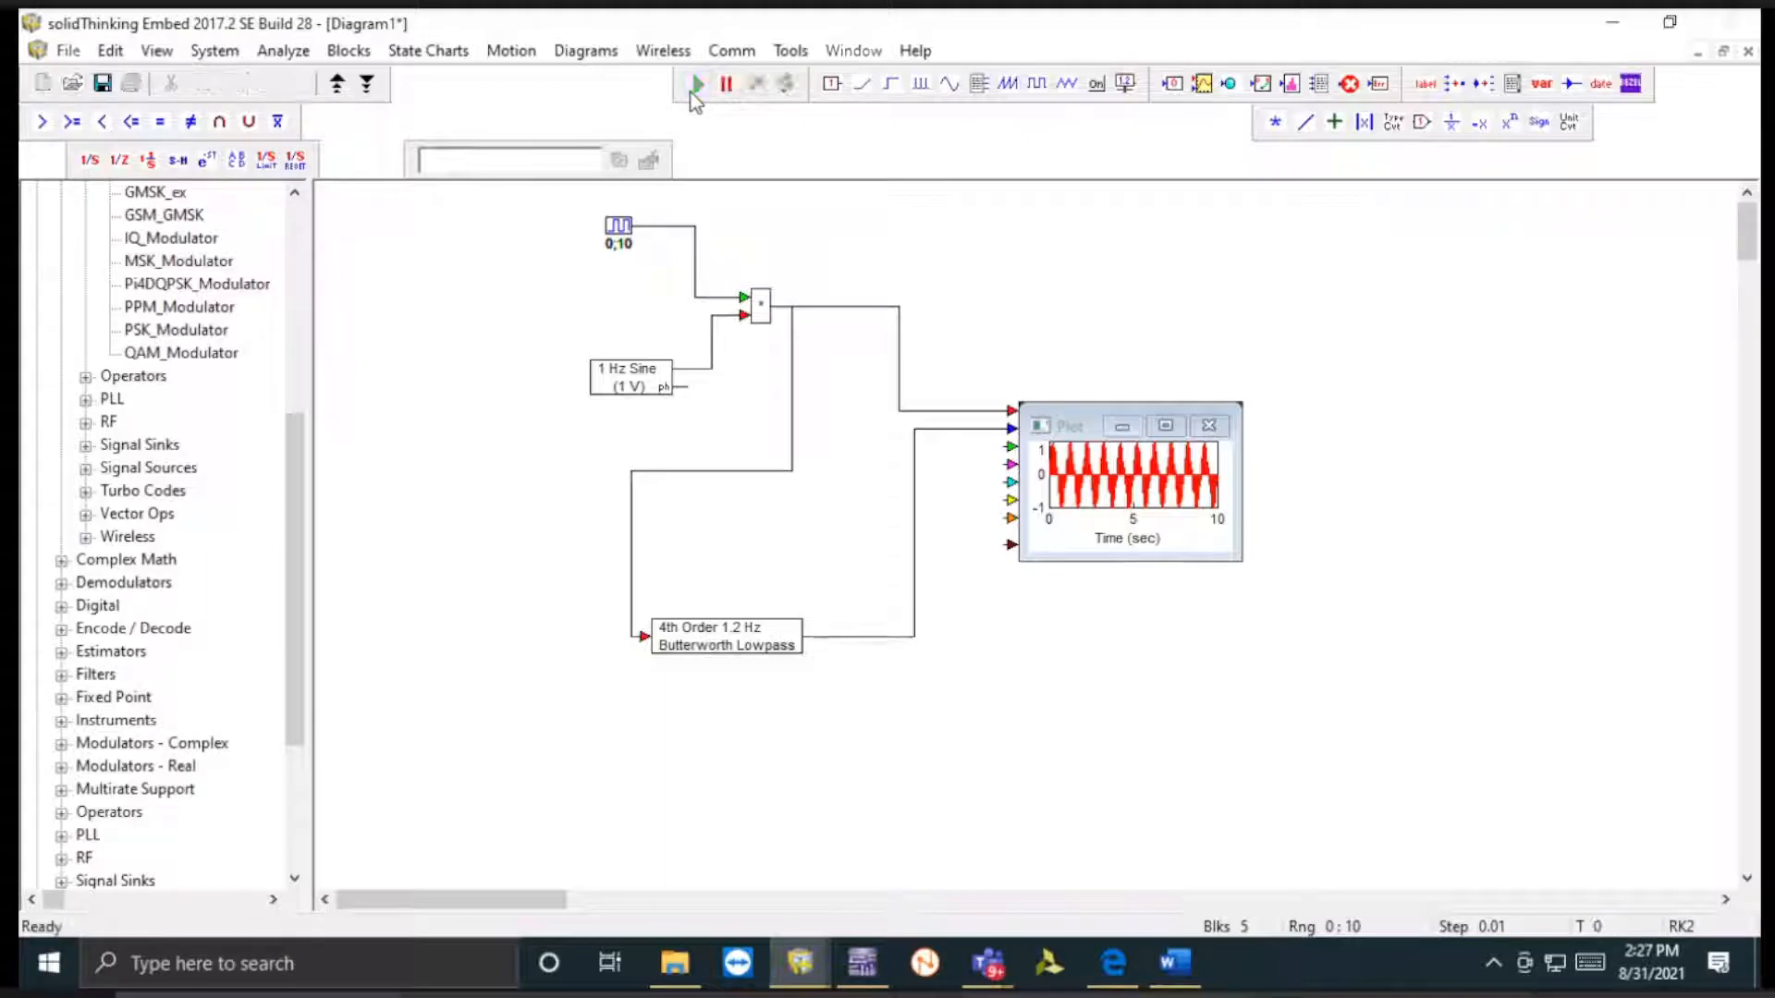
- Enlarge the plot to compare the sampled signal with the filtered, reconstructed signal
{"action": "left_click", "coordinate": [1165, 425]}
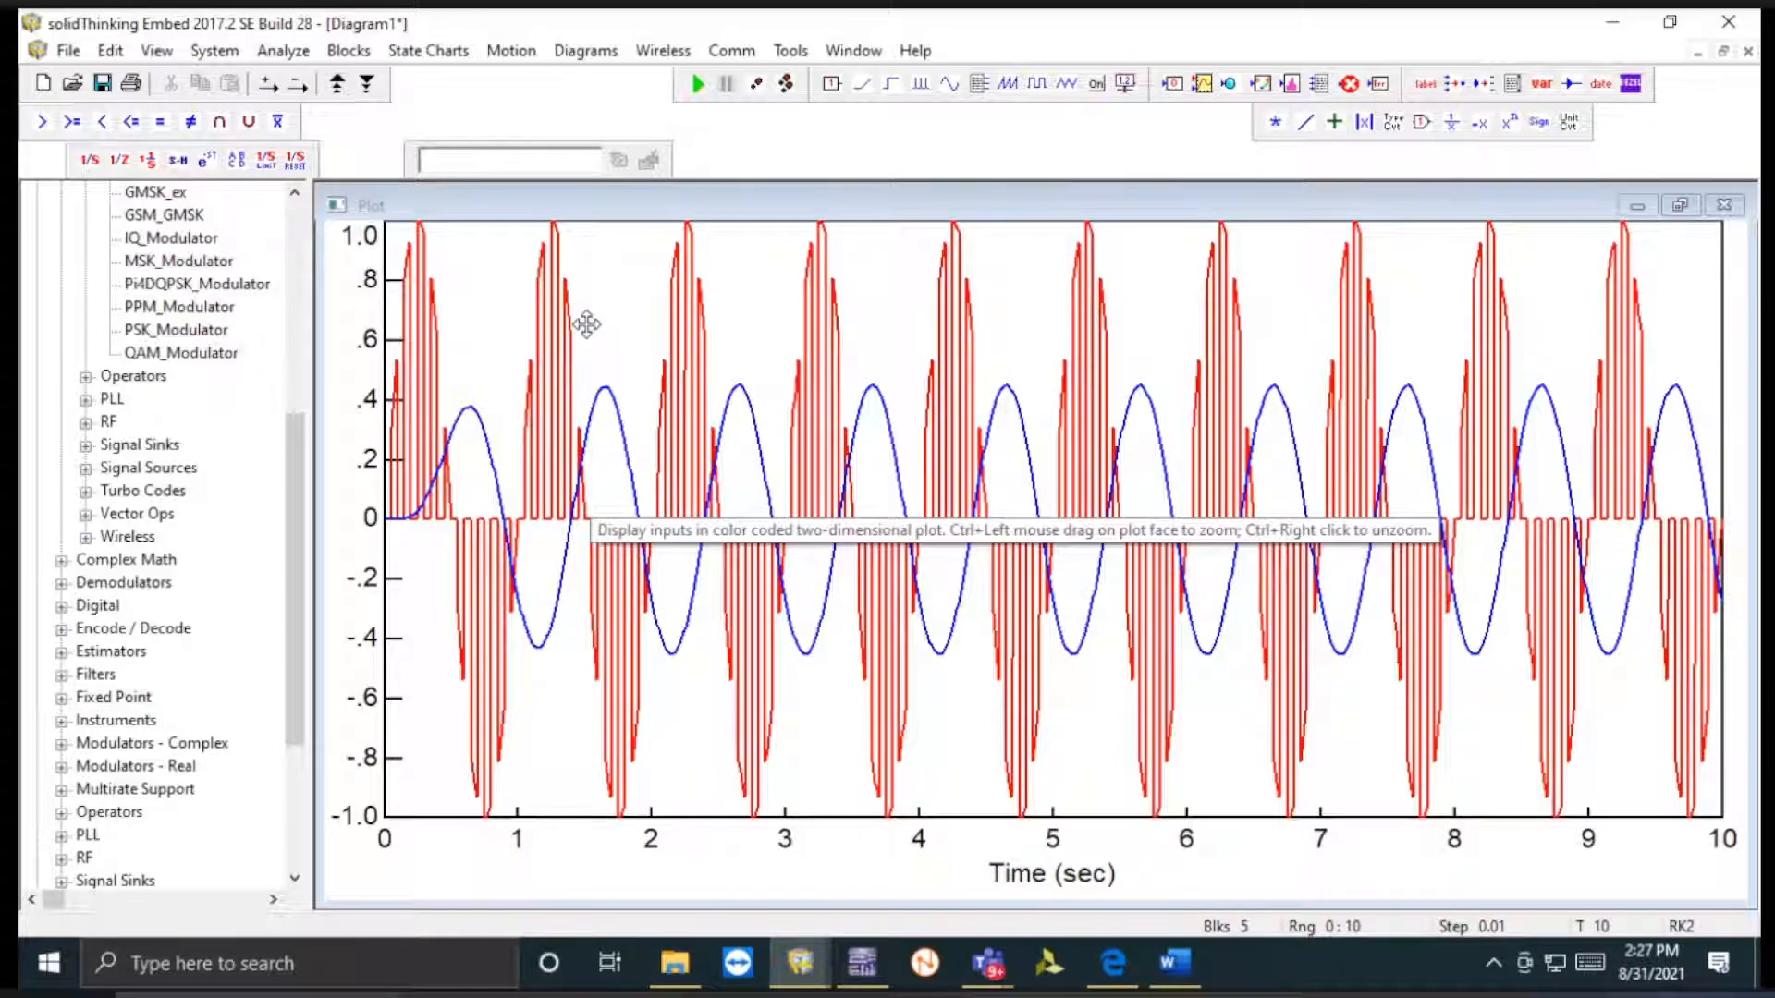
{"action": "left_click", "coordinate": [1680, 207]}
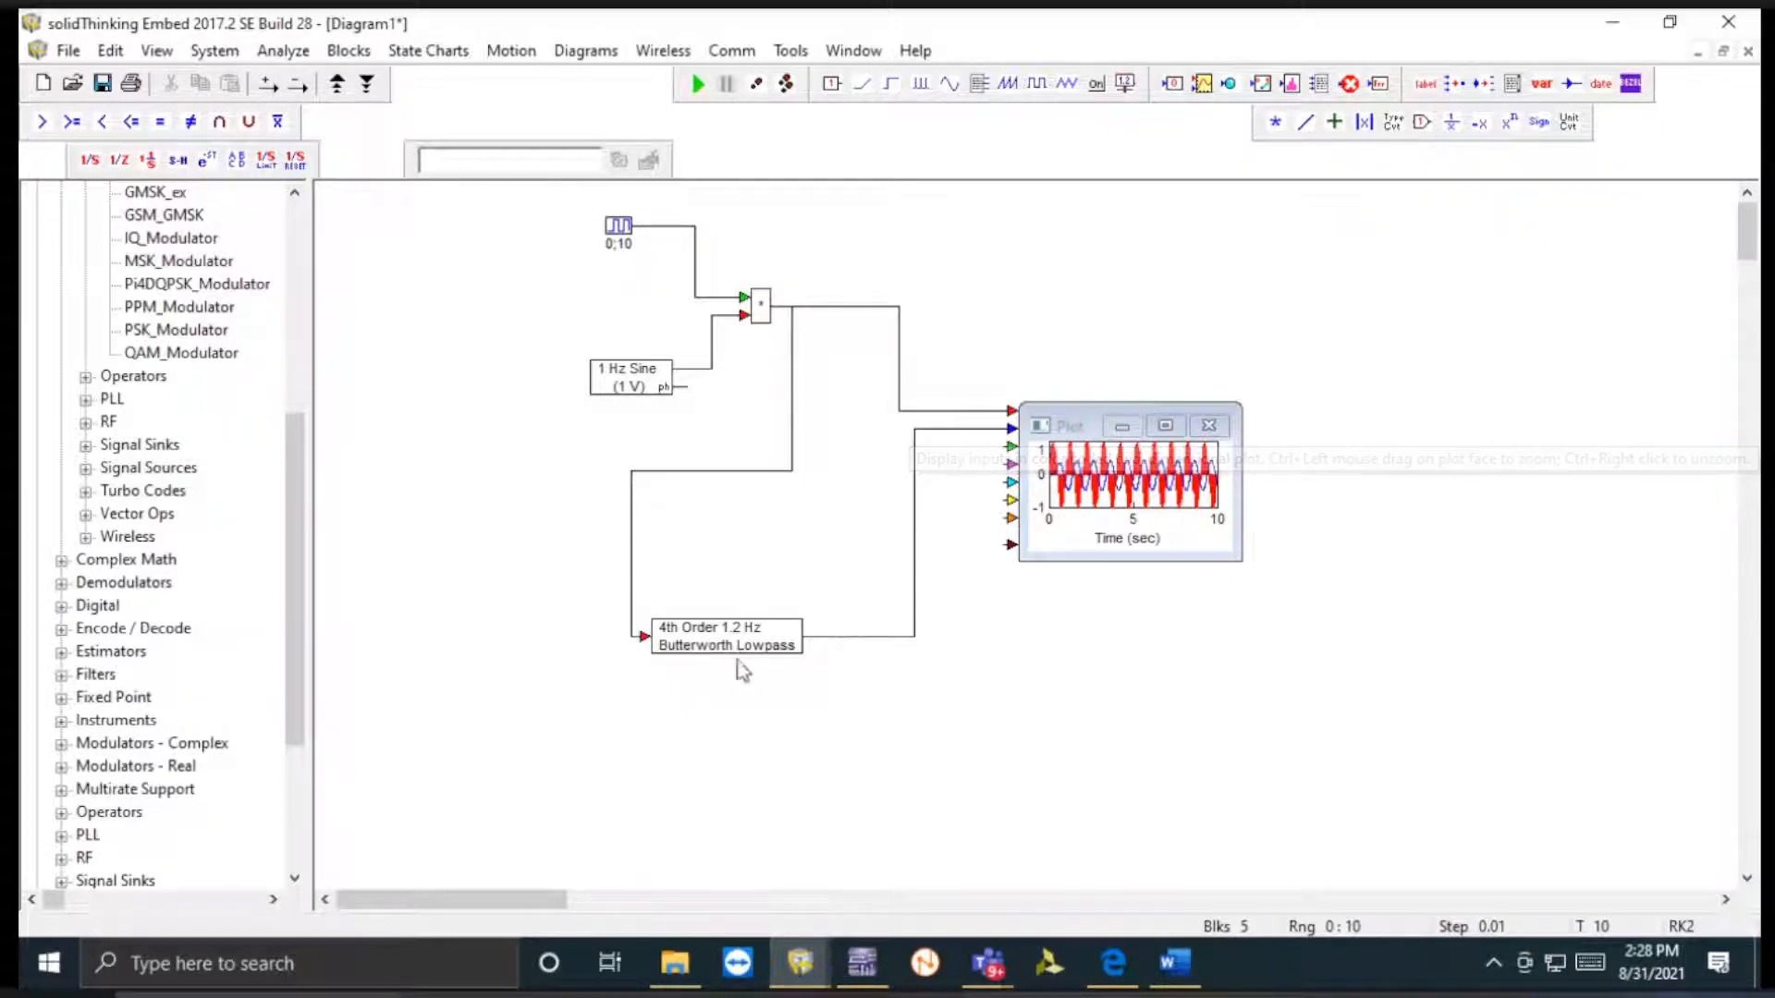
{"action": "left_click", "coordinate": [1165, 424]}
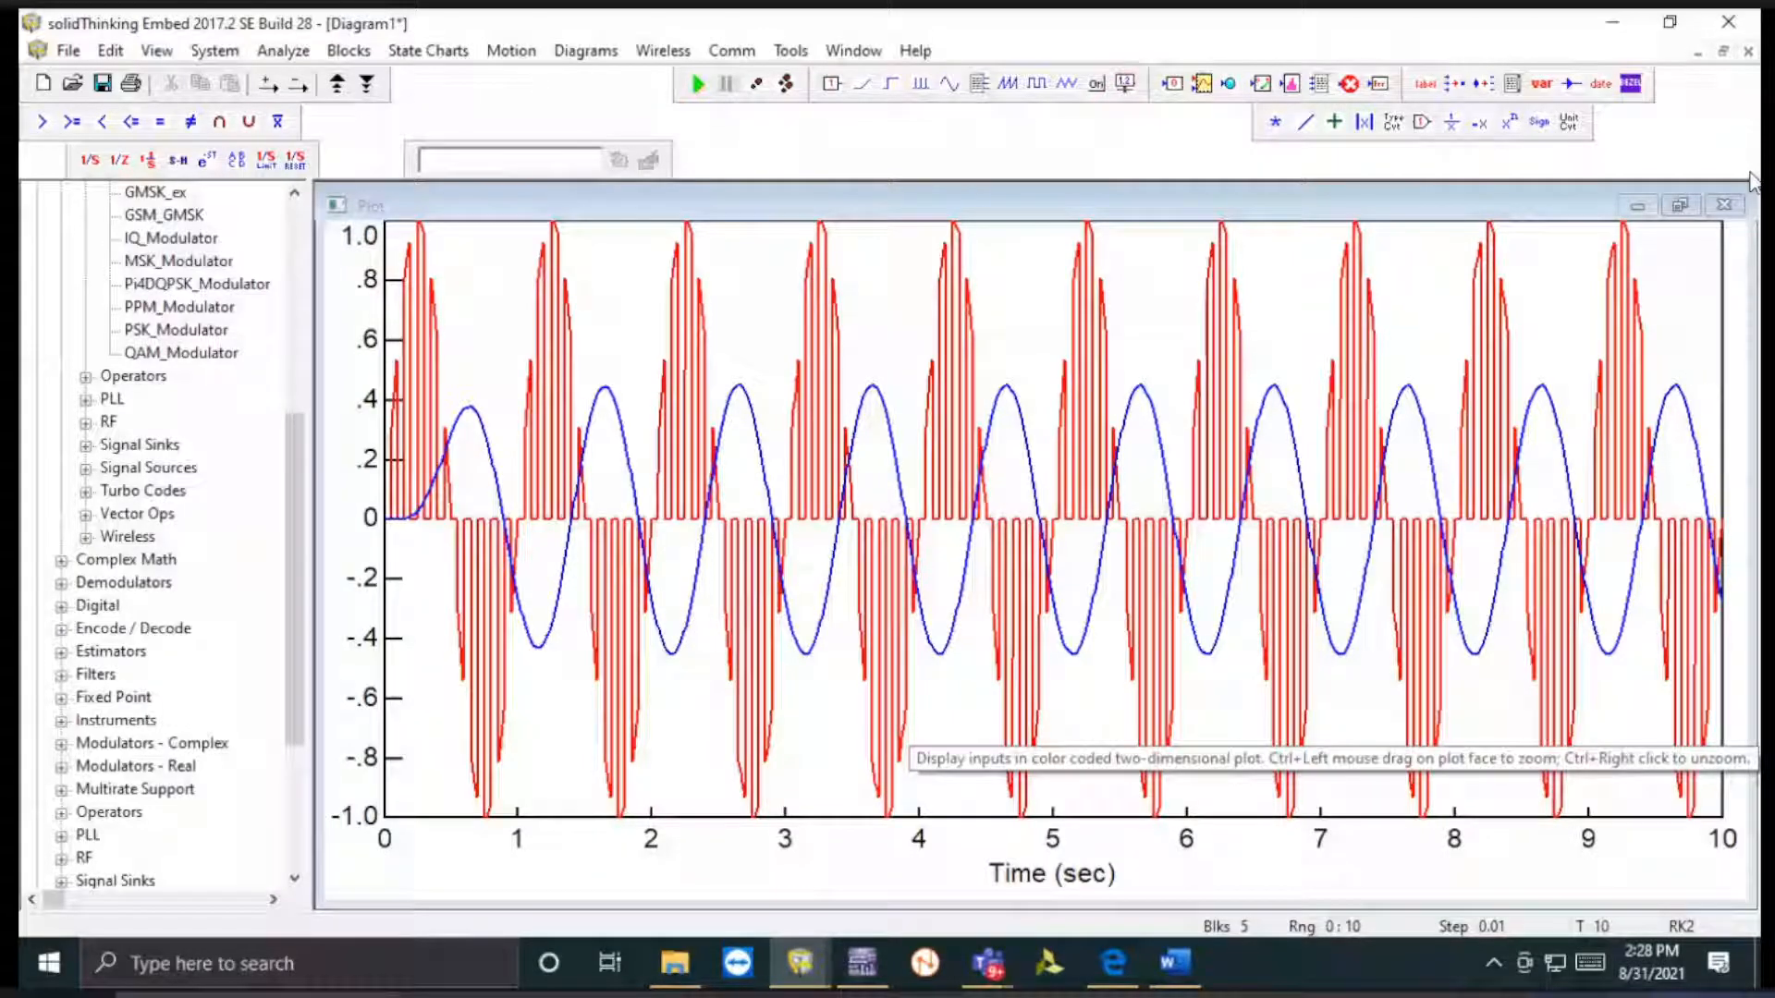
- Switch to the Word document on signal sampling and reconstruction, review its time-domain block diagram, and return to the Embed diagram
{"action": "key", "text": "alt+Tab"}
{"action": "scroll", "coordinate": [1054, 762], "scroll_direction": "down", "scroll_amount": 8}
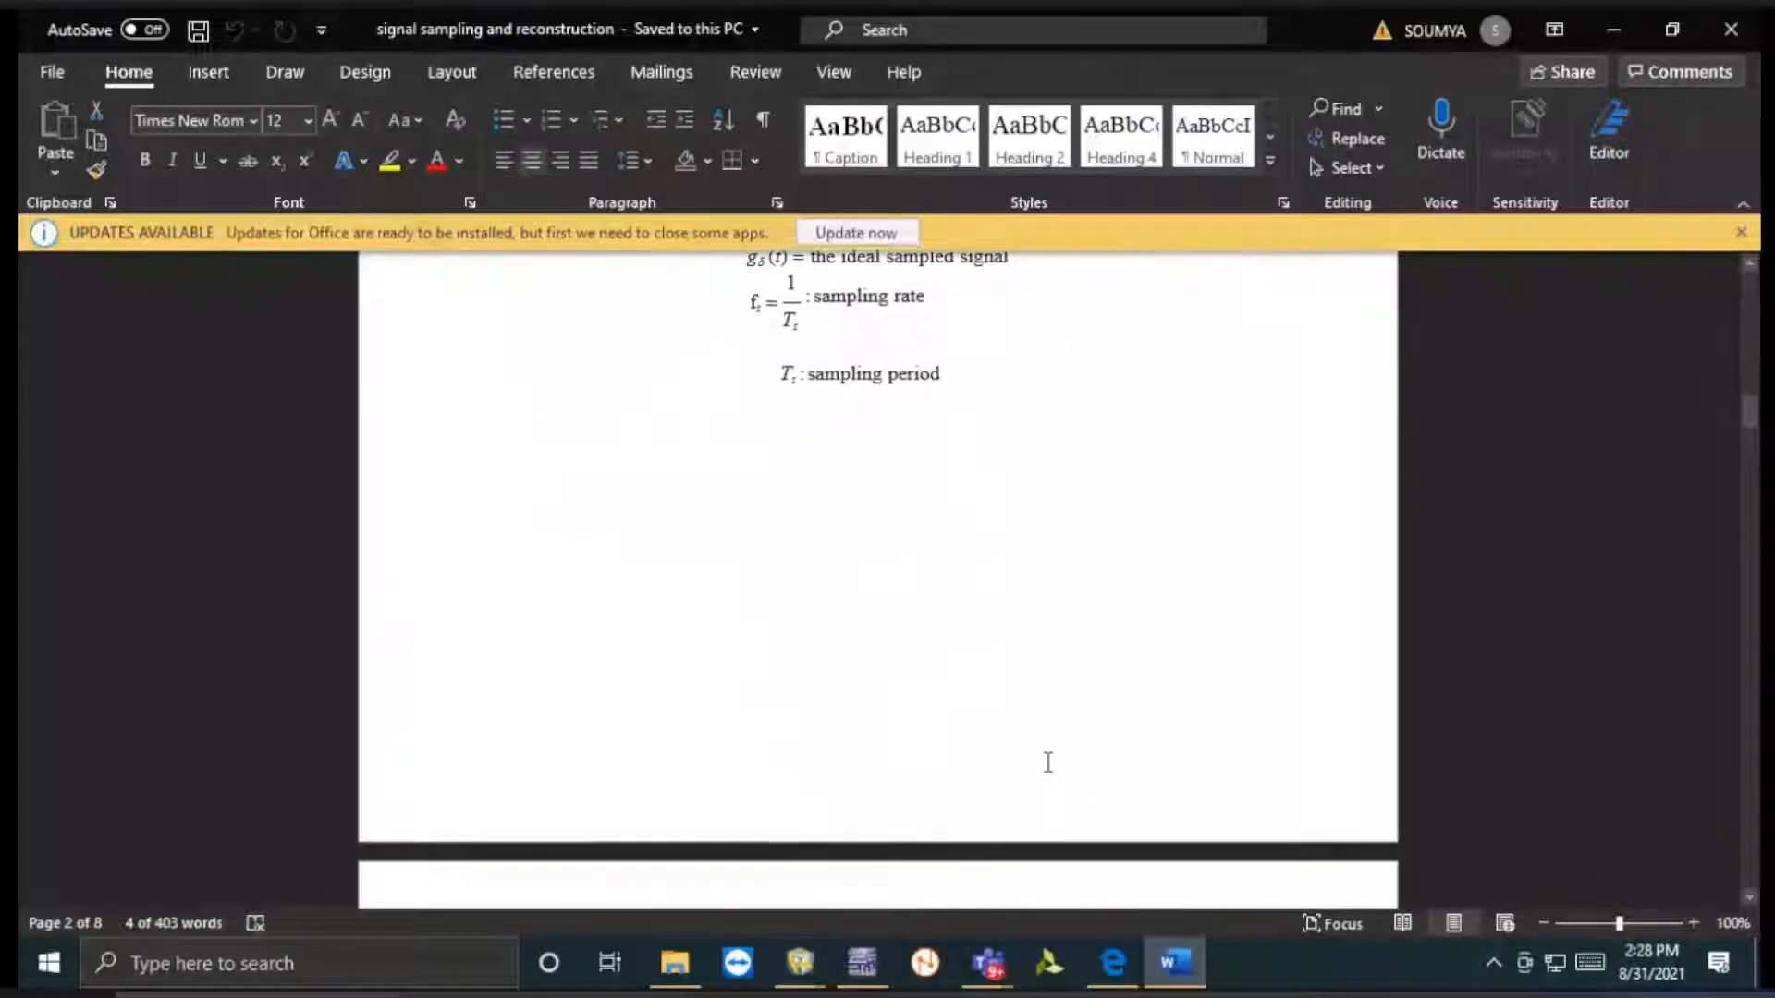
{"action": "scroll", "coordinate": [1070, 764], "scroll_direction": "down", "scroll_amount": 12}
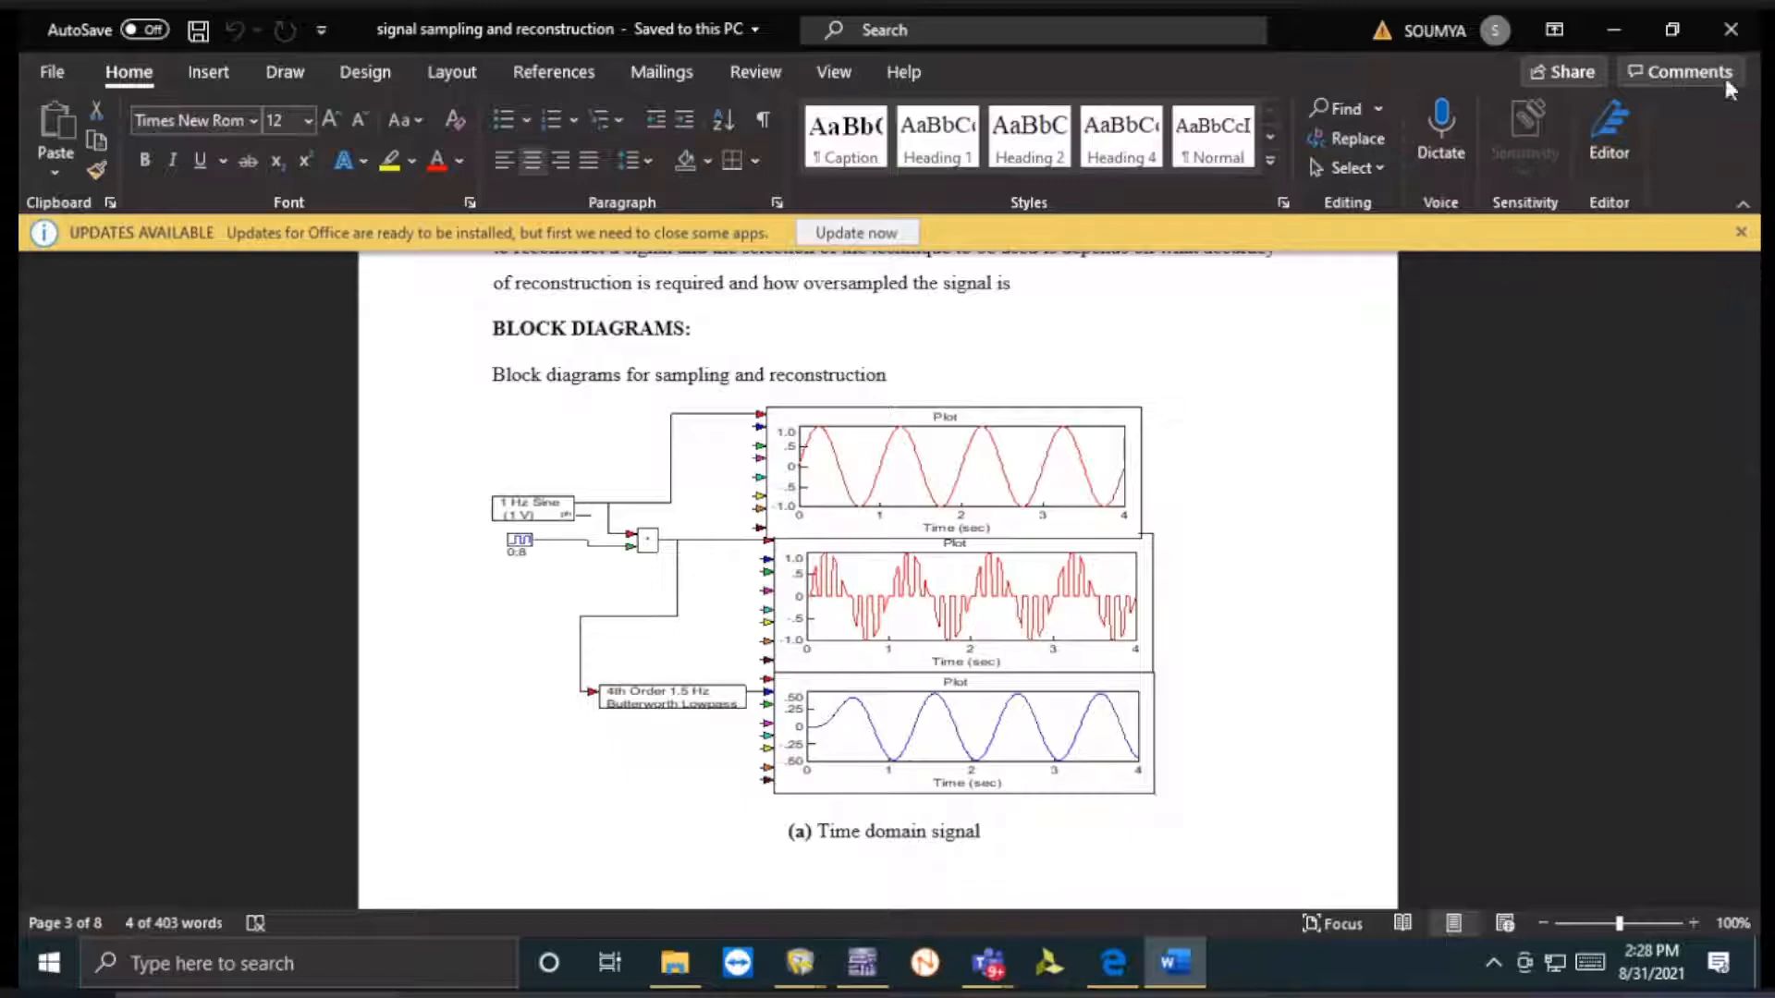
{"action": "left_click", "coordinate": [1620, 23]}
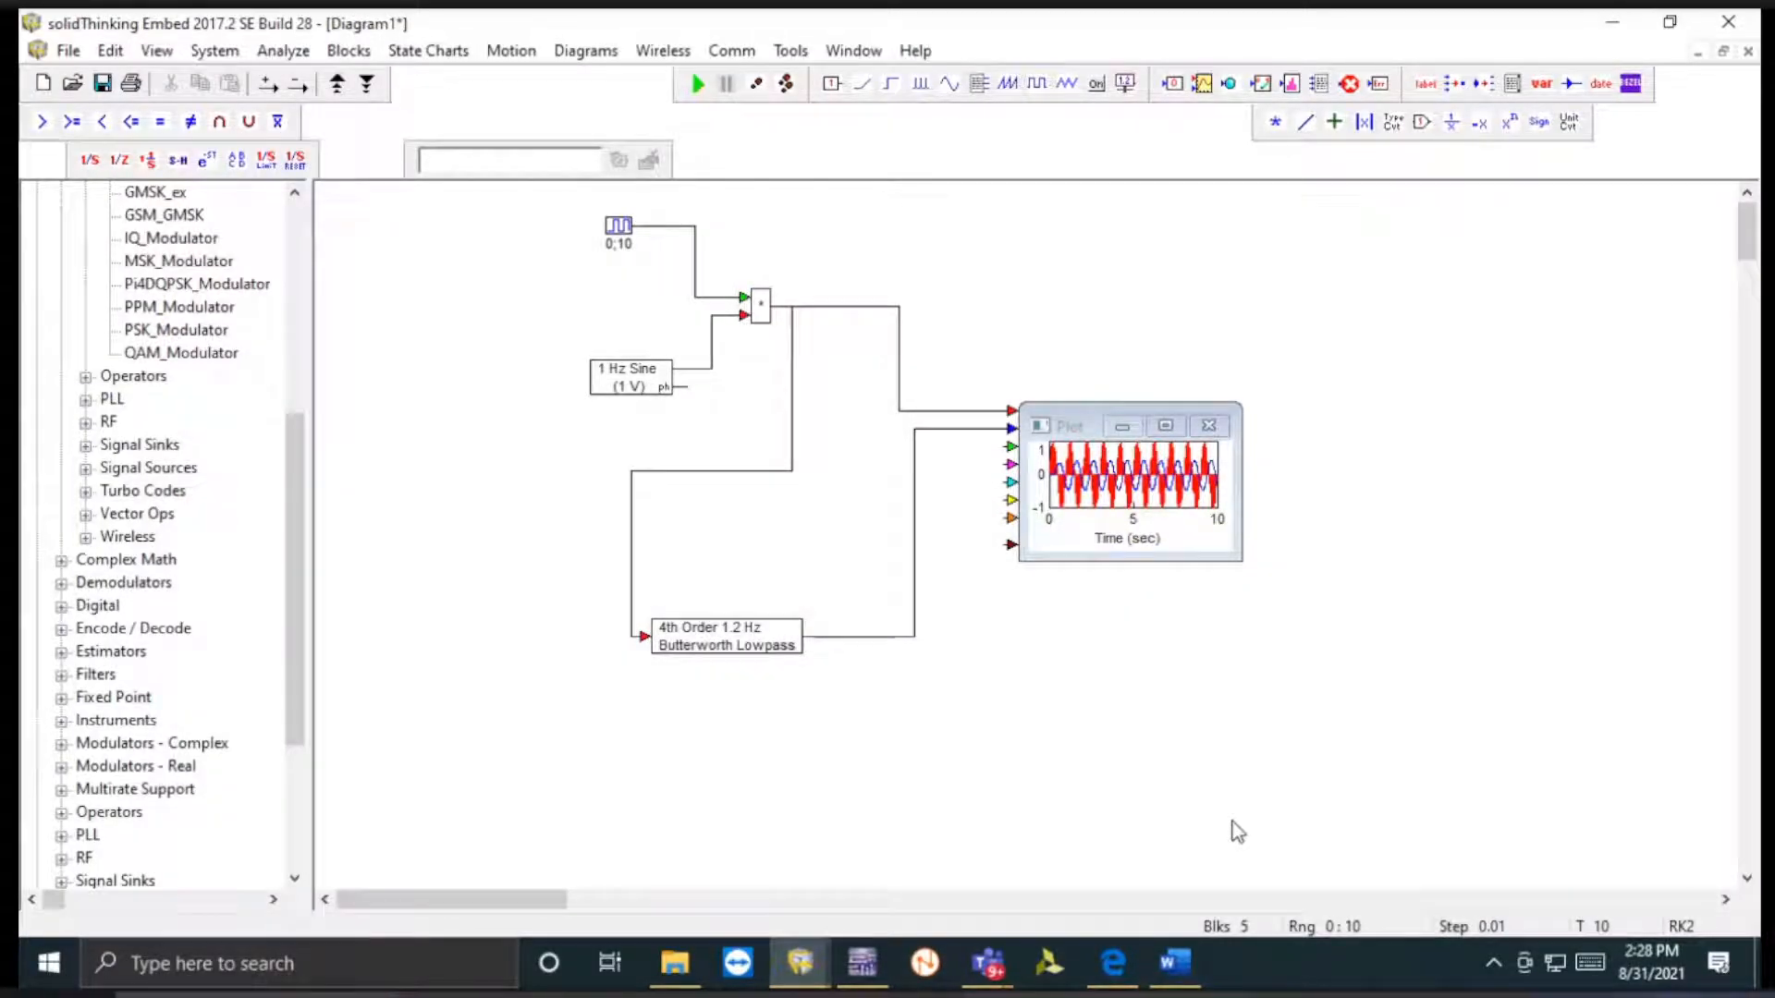
- Set the lowpass filter's passband ripple to 5 dB and rerun the simulation
{"action": "double_click", "coordinate": [730, 631]}
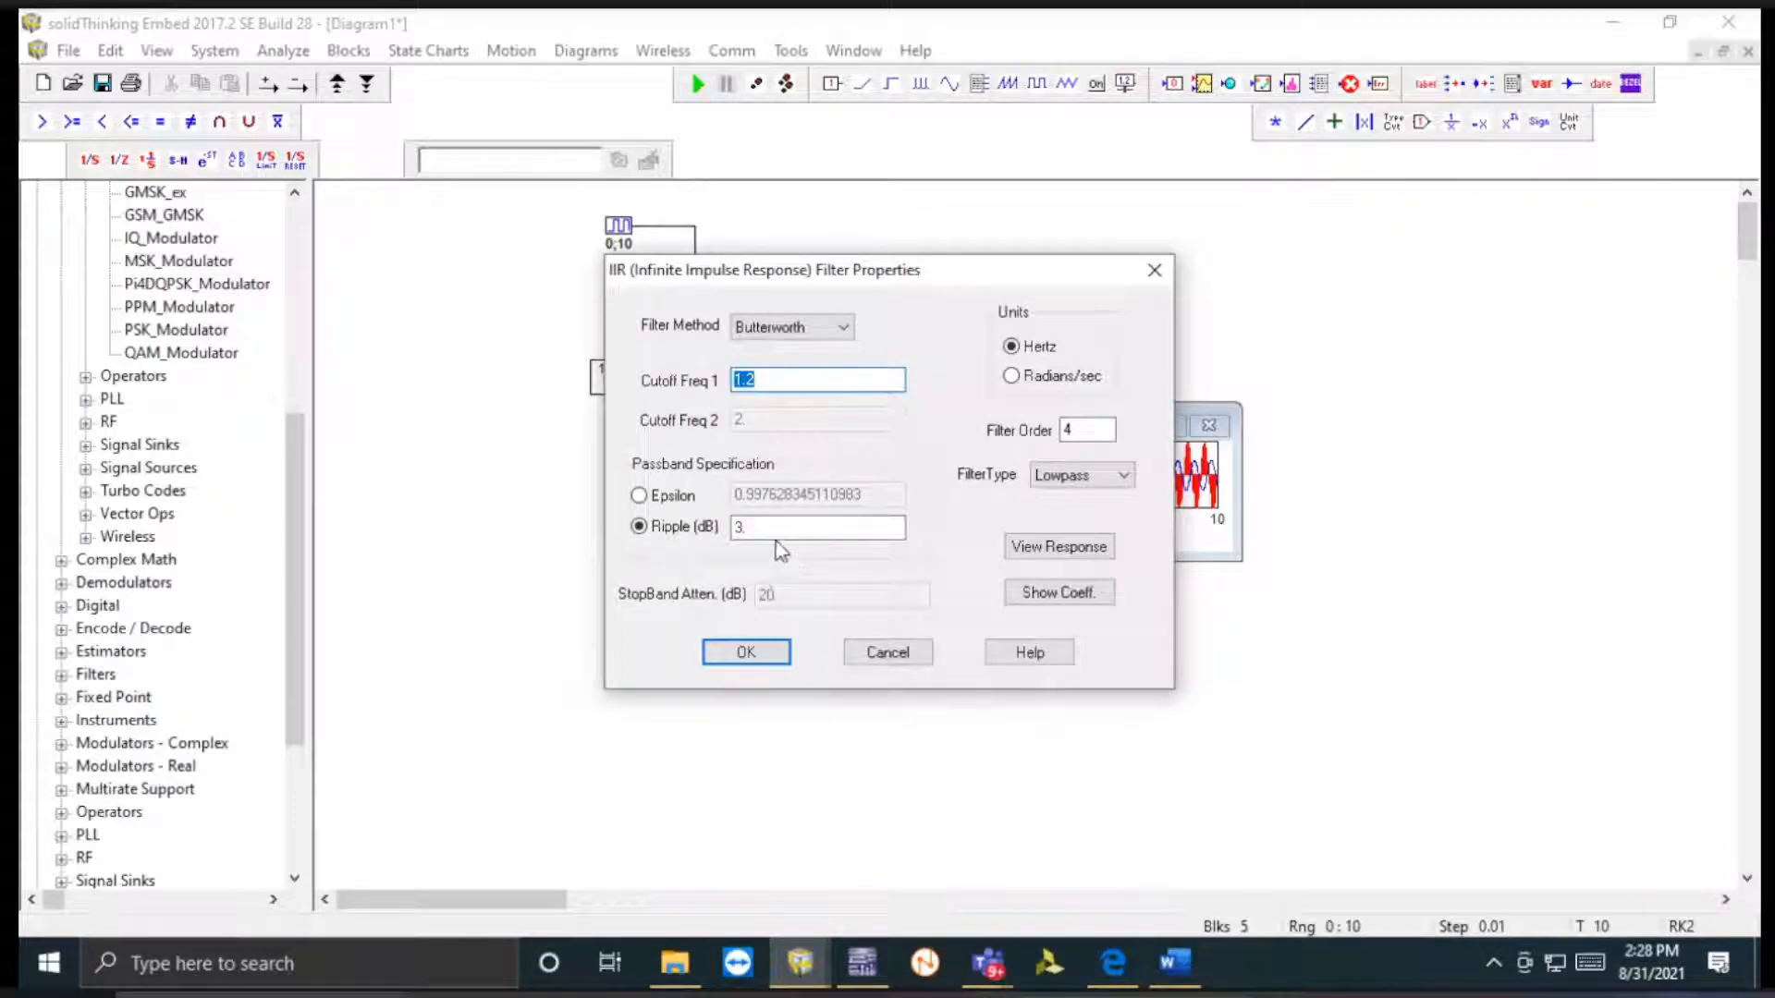
{"action": "left_click_drag", "start_coordinate": [771, 530], "coordinate": [652, 545]}
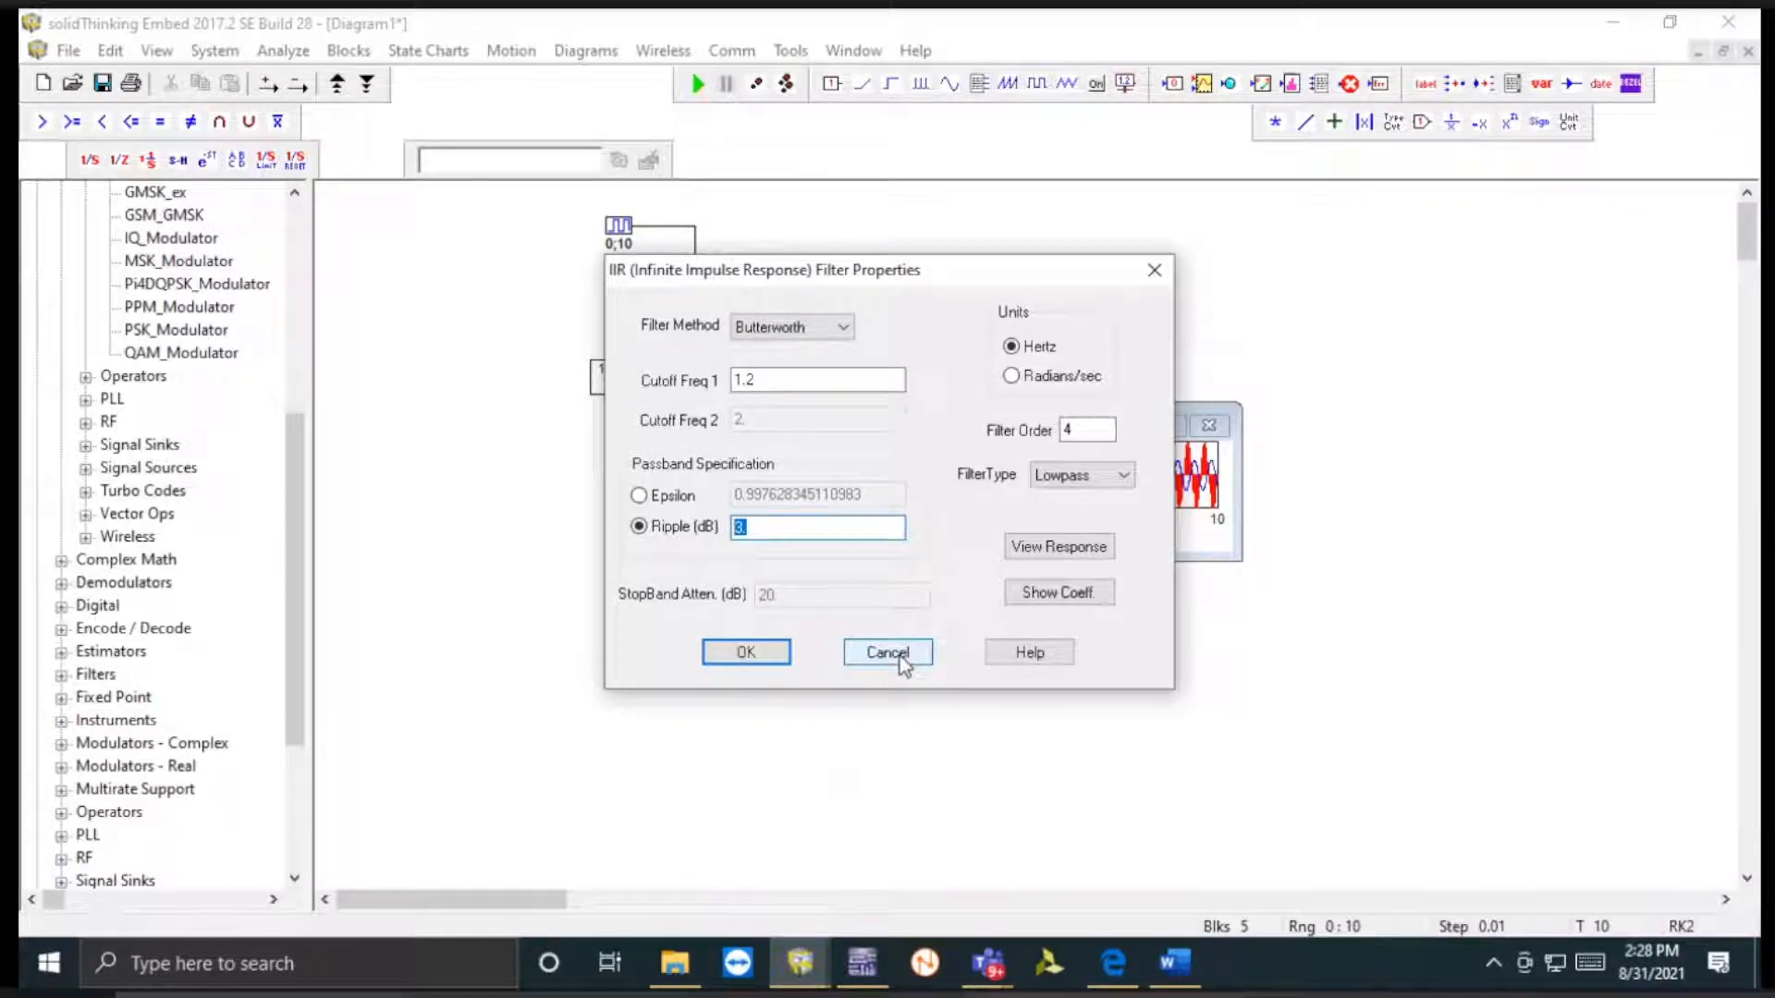
{"action": "type", "text": "5"}
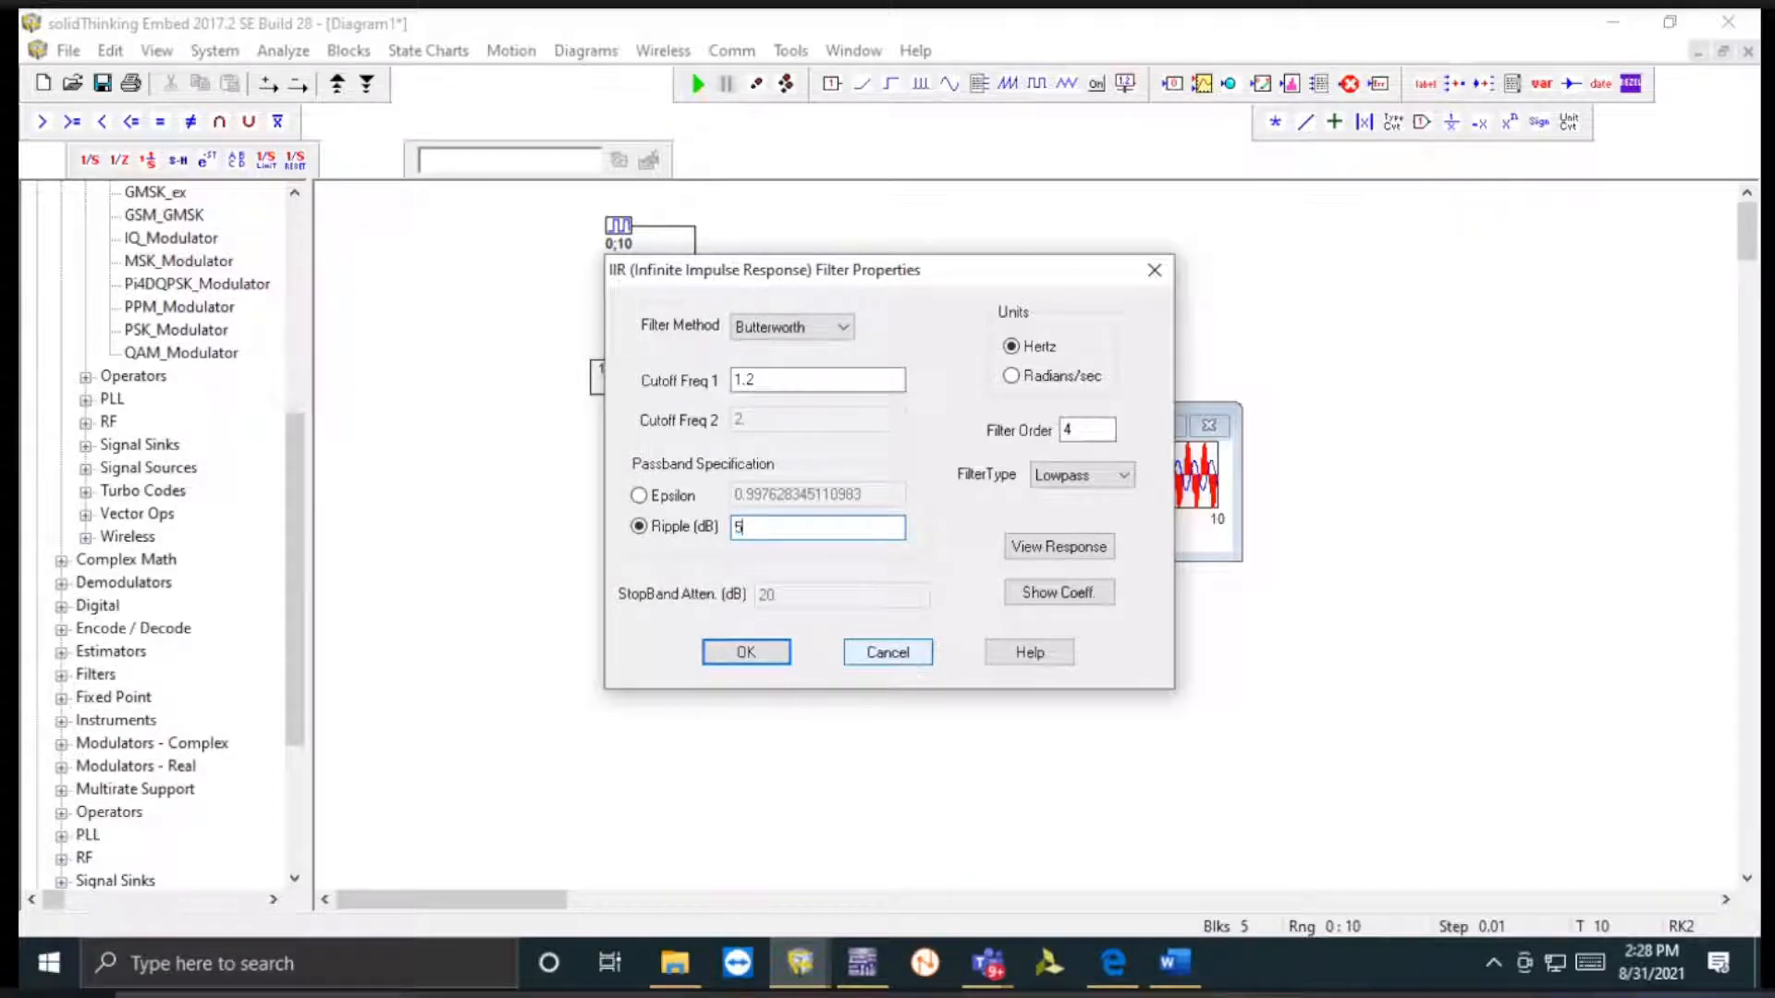
{"action": "left_click", "coordinate": [742, 651]}
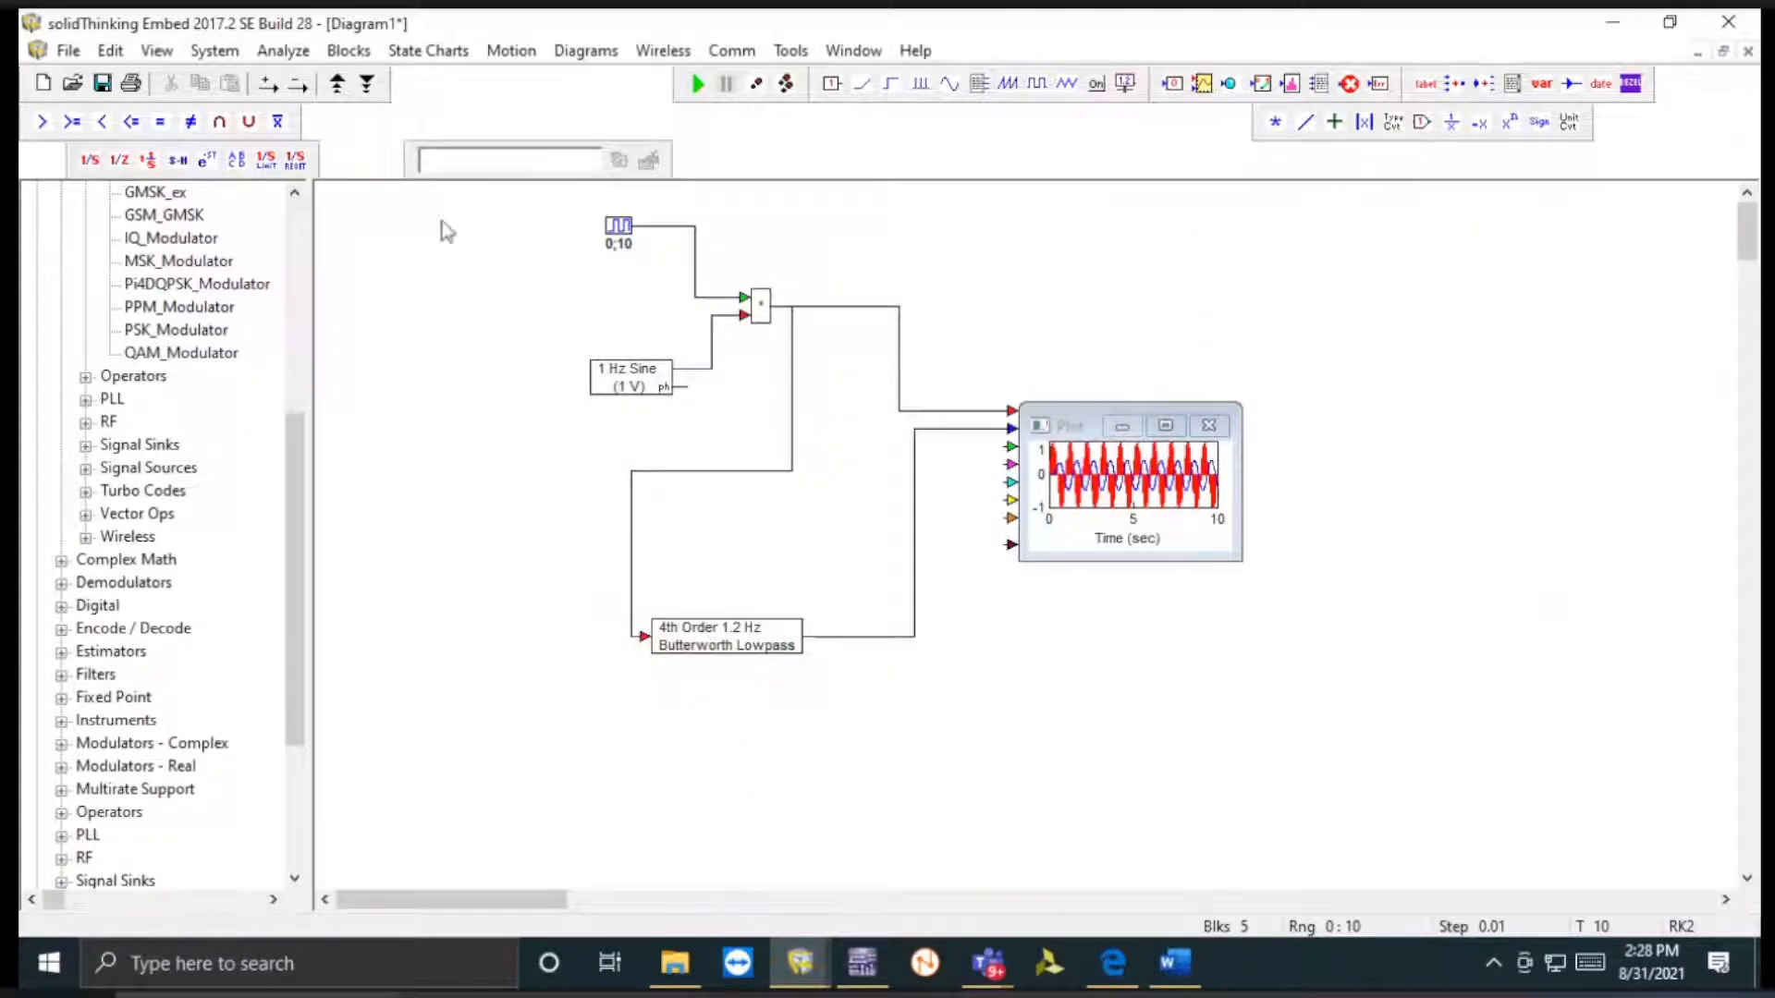
{"action": "left_click", "coordinate": [698, 83]}
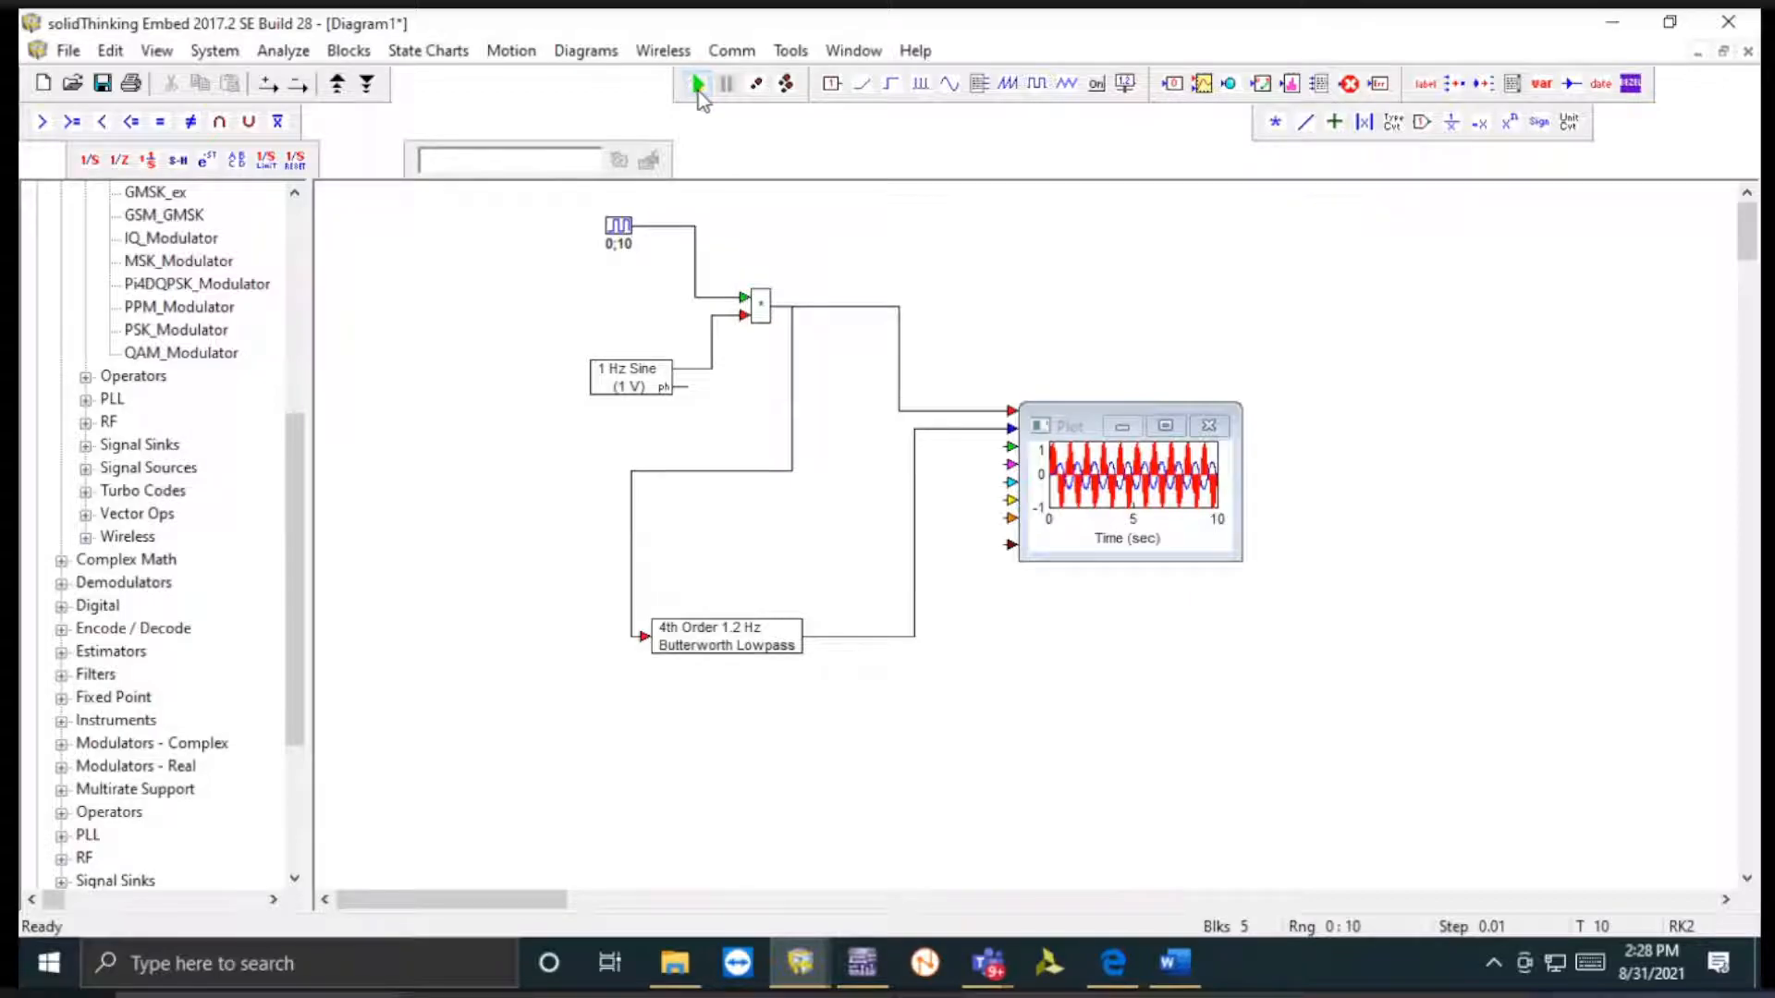
- Set the lowpass filter's passband ripple back to 3 dB
{"action": "double_click", "coordinate": [720, 636]}
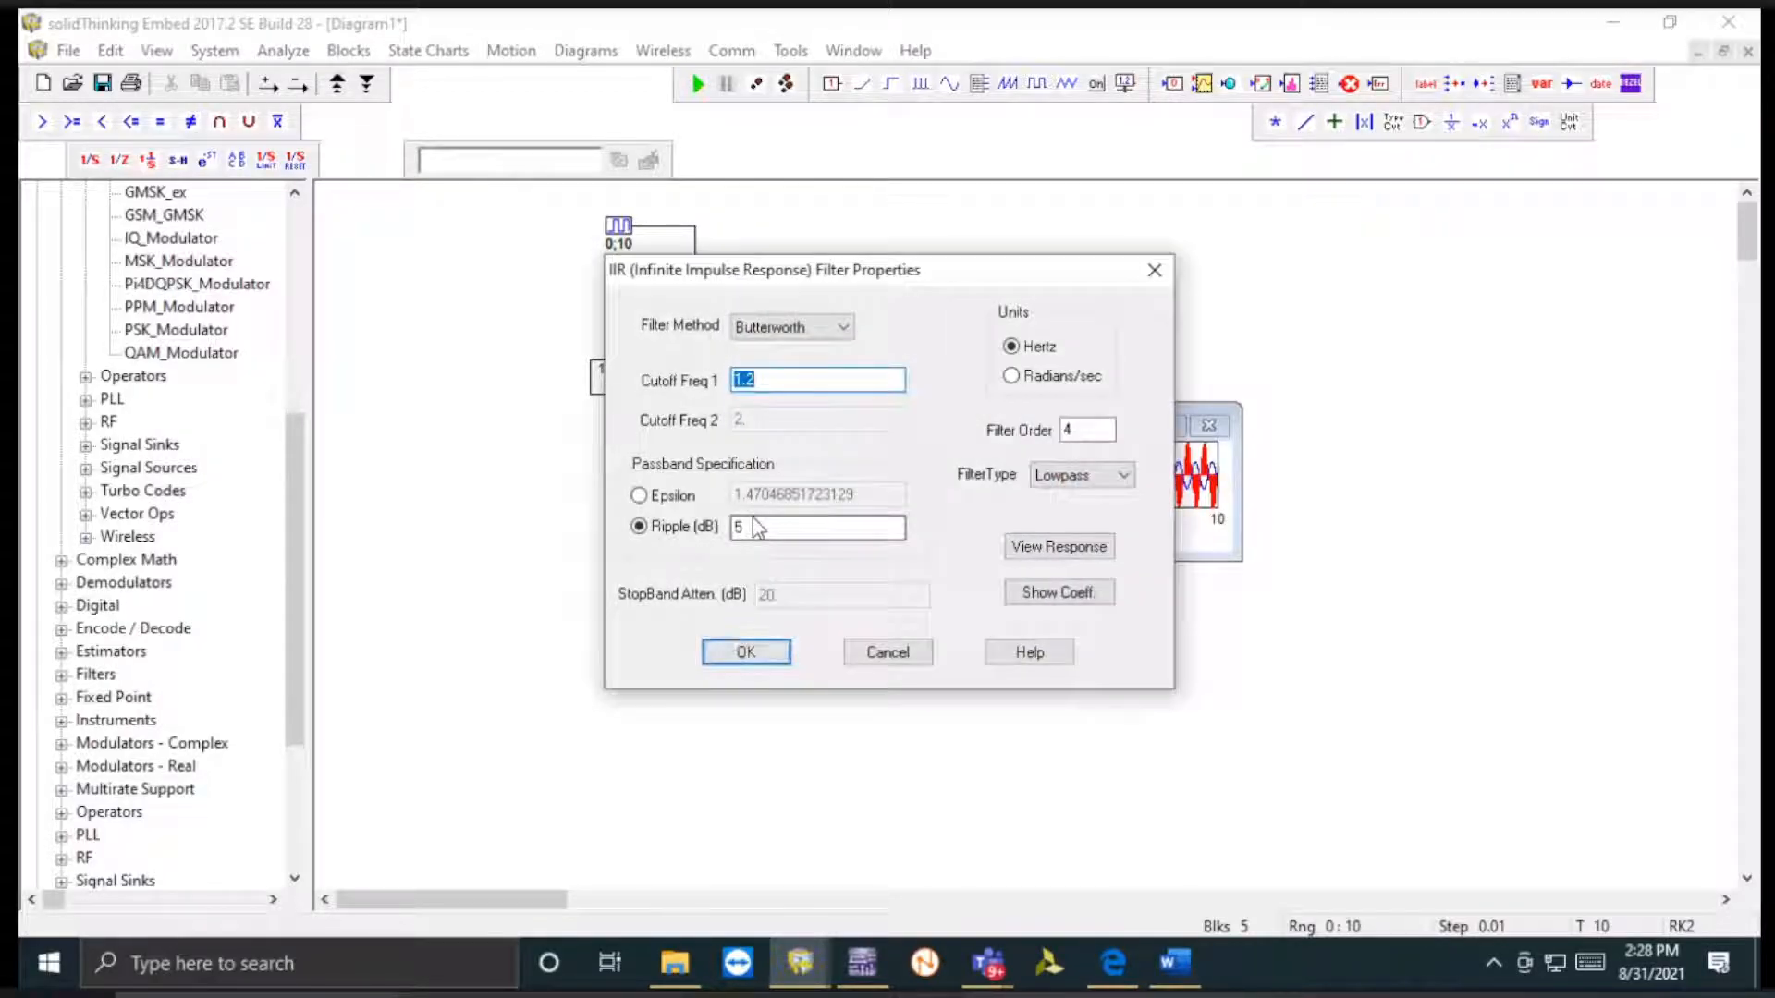
{"action": "left_click_drag", "start_coordinate": [754, 522], "coordinate": [722, 534]}
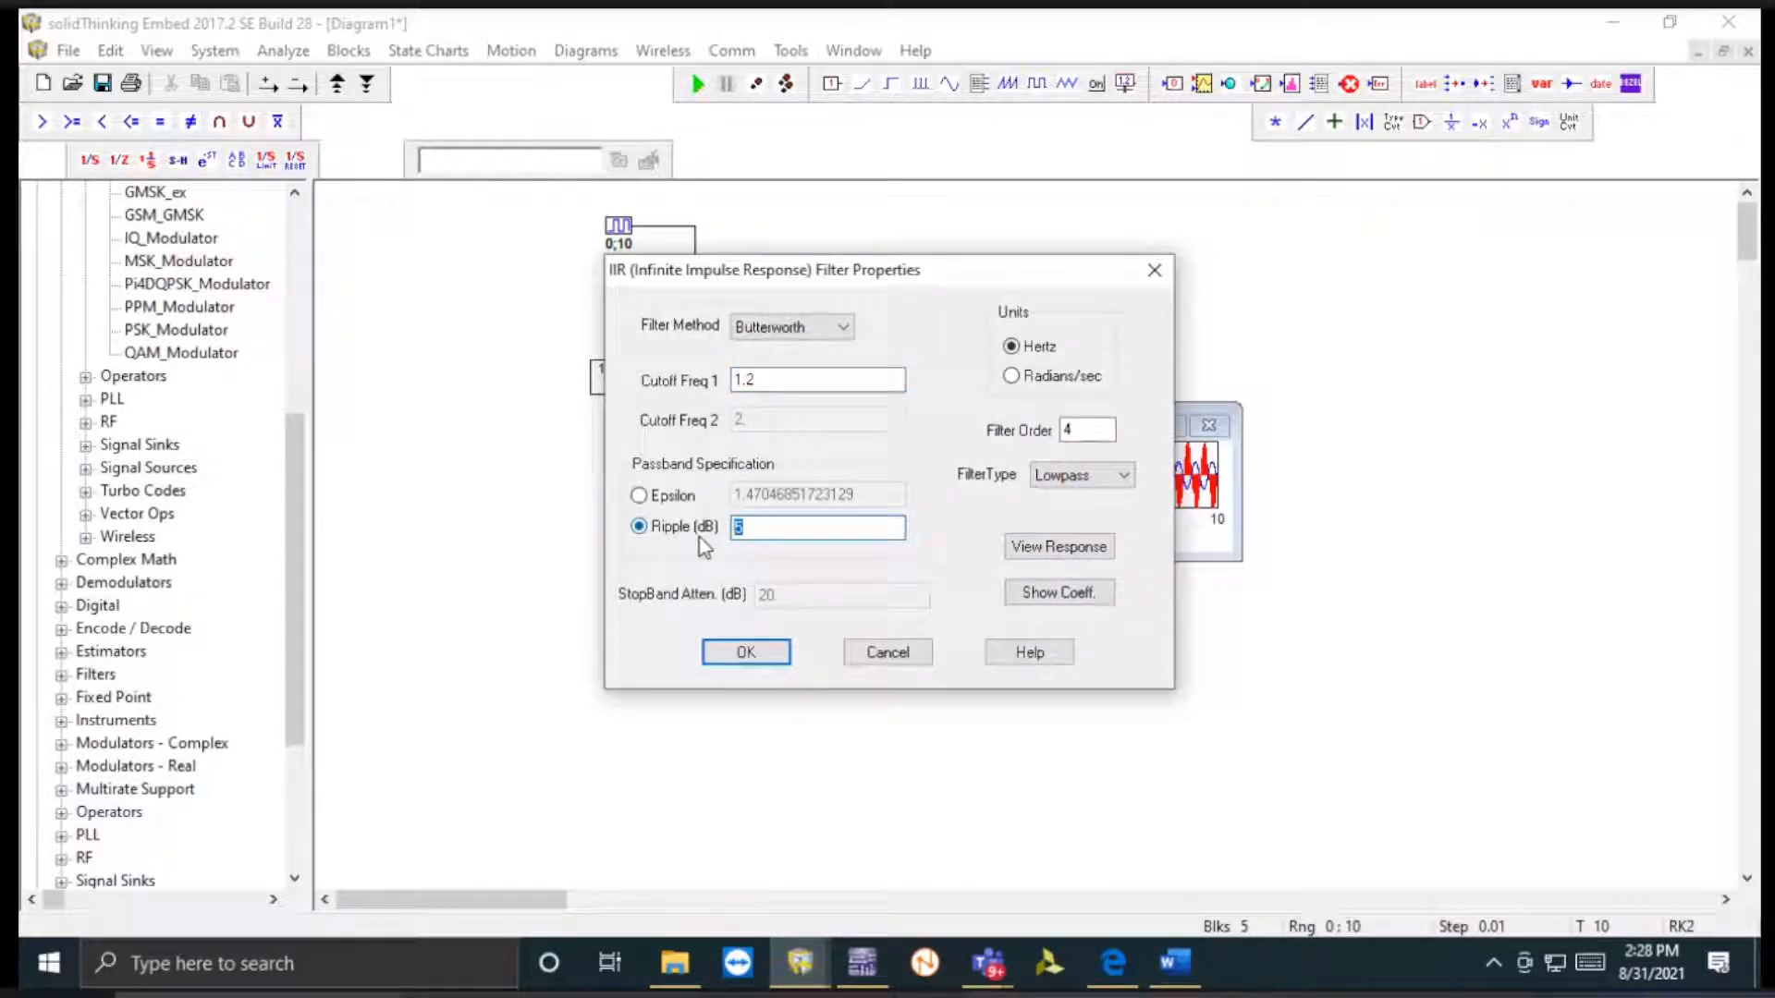
{"action": "type", "text": "3"}
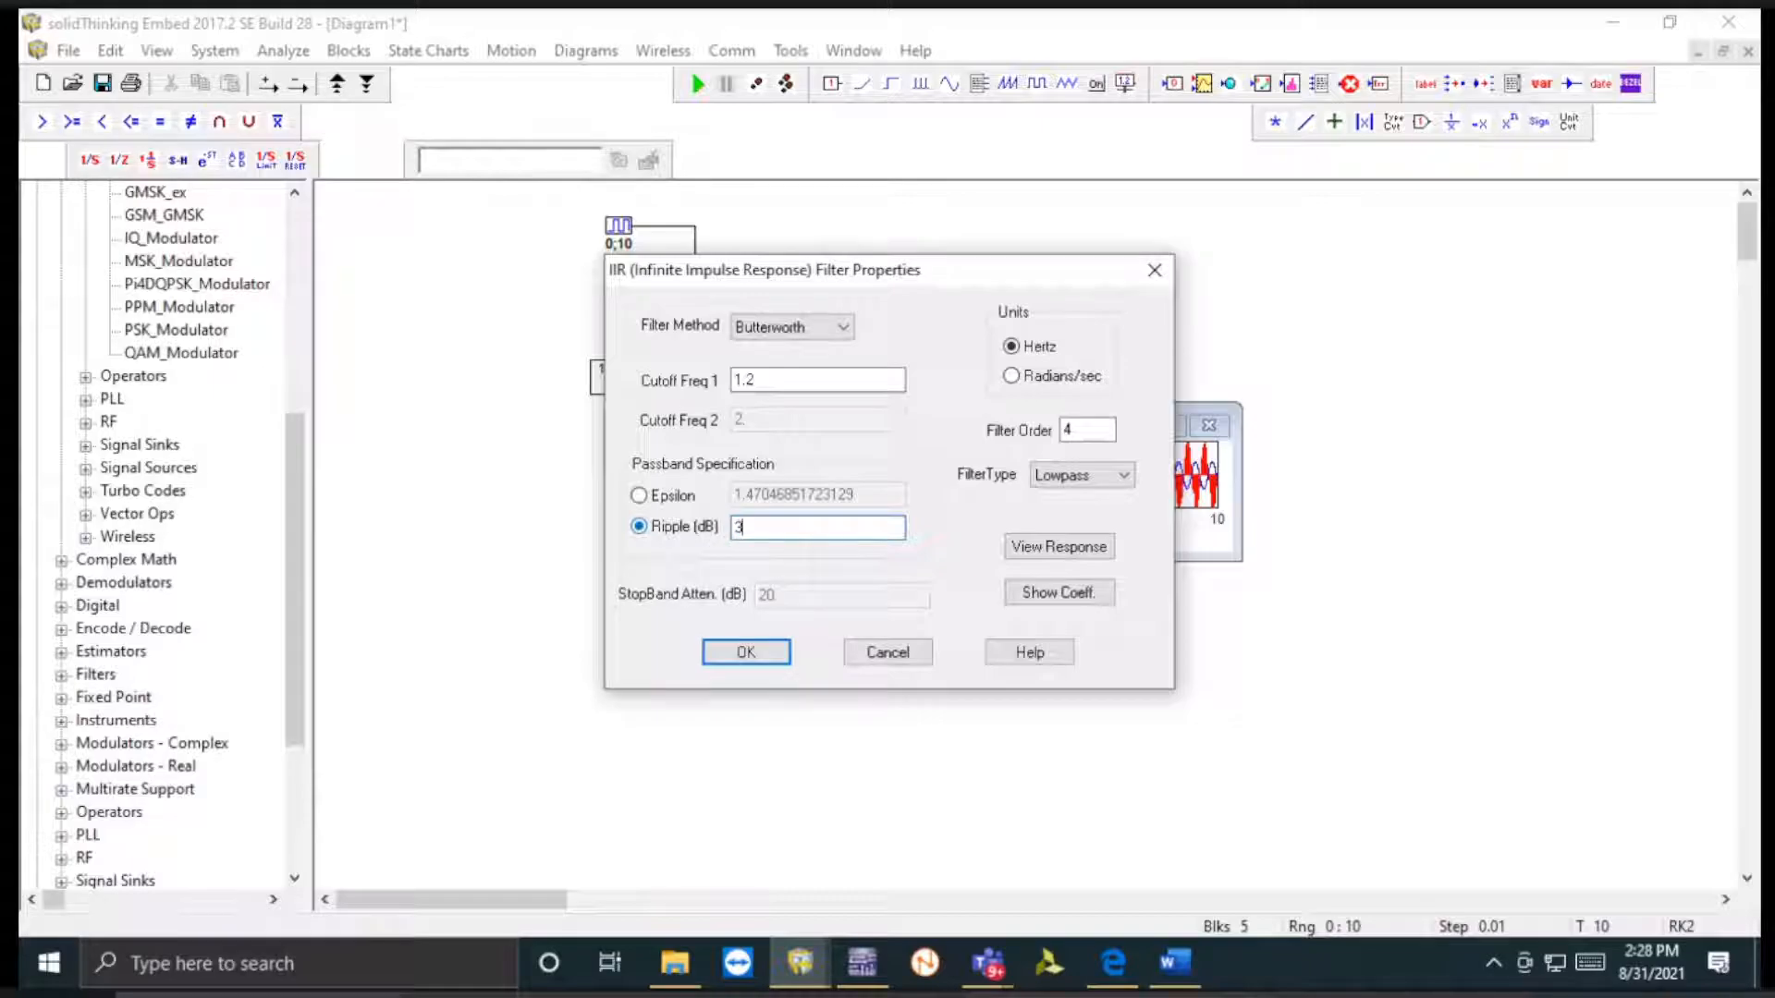
{"action": "left_click", "coordinate": [732, 658]}
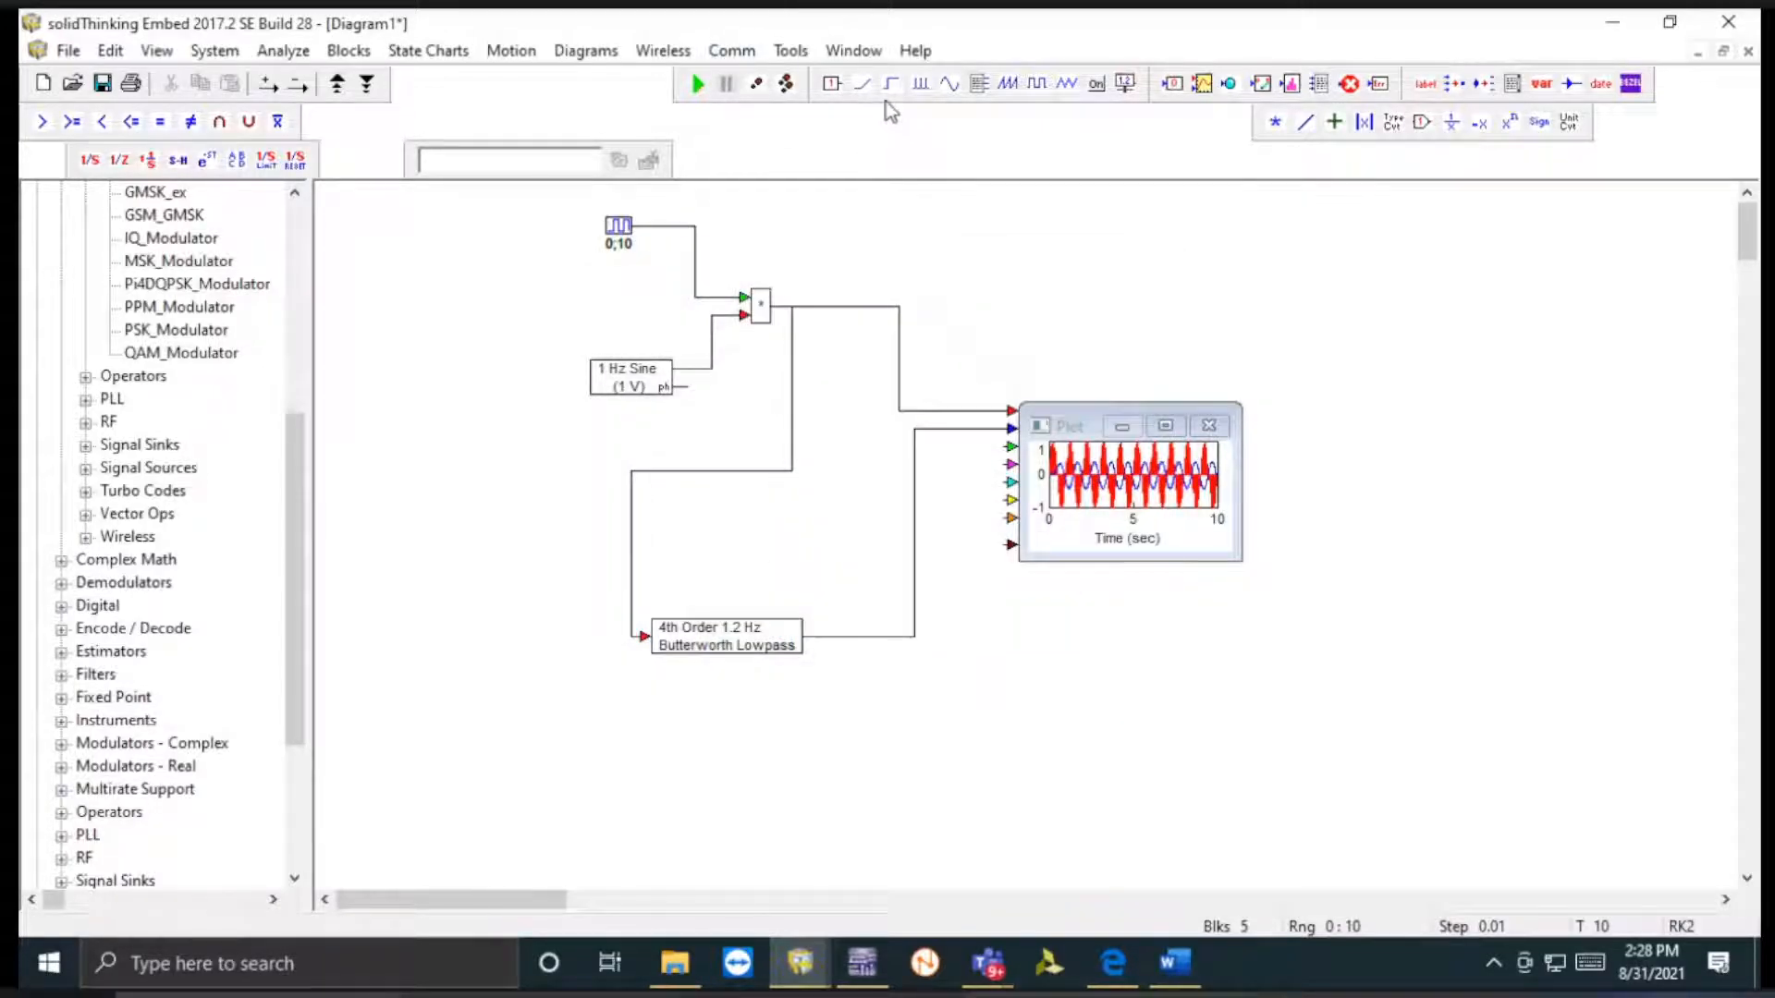
- Add a constant block and a summing junction, and wire the lowpass filter output and the constant into the summing junction's inputs
{"action": "left_click", "coordinate": [832, 85]}
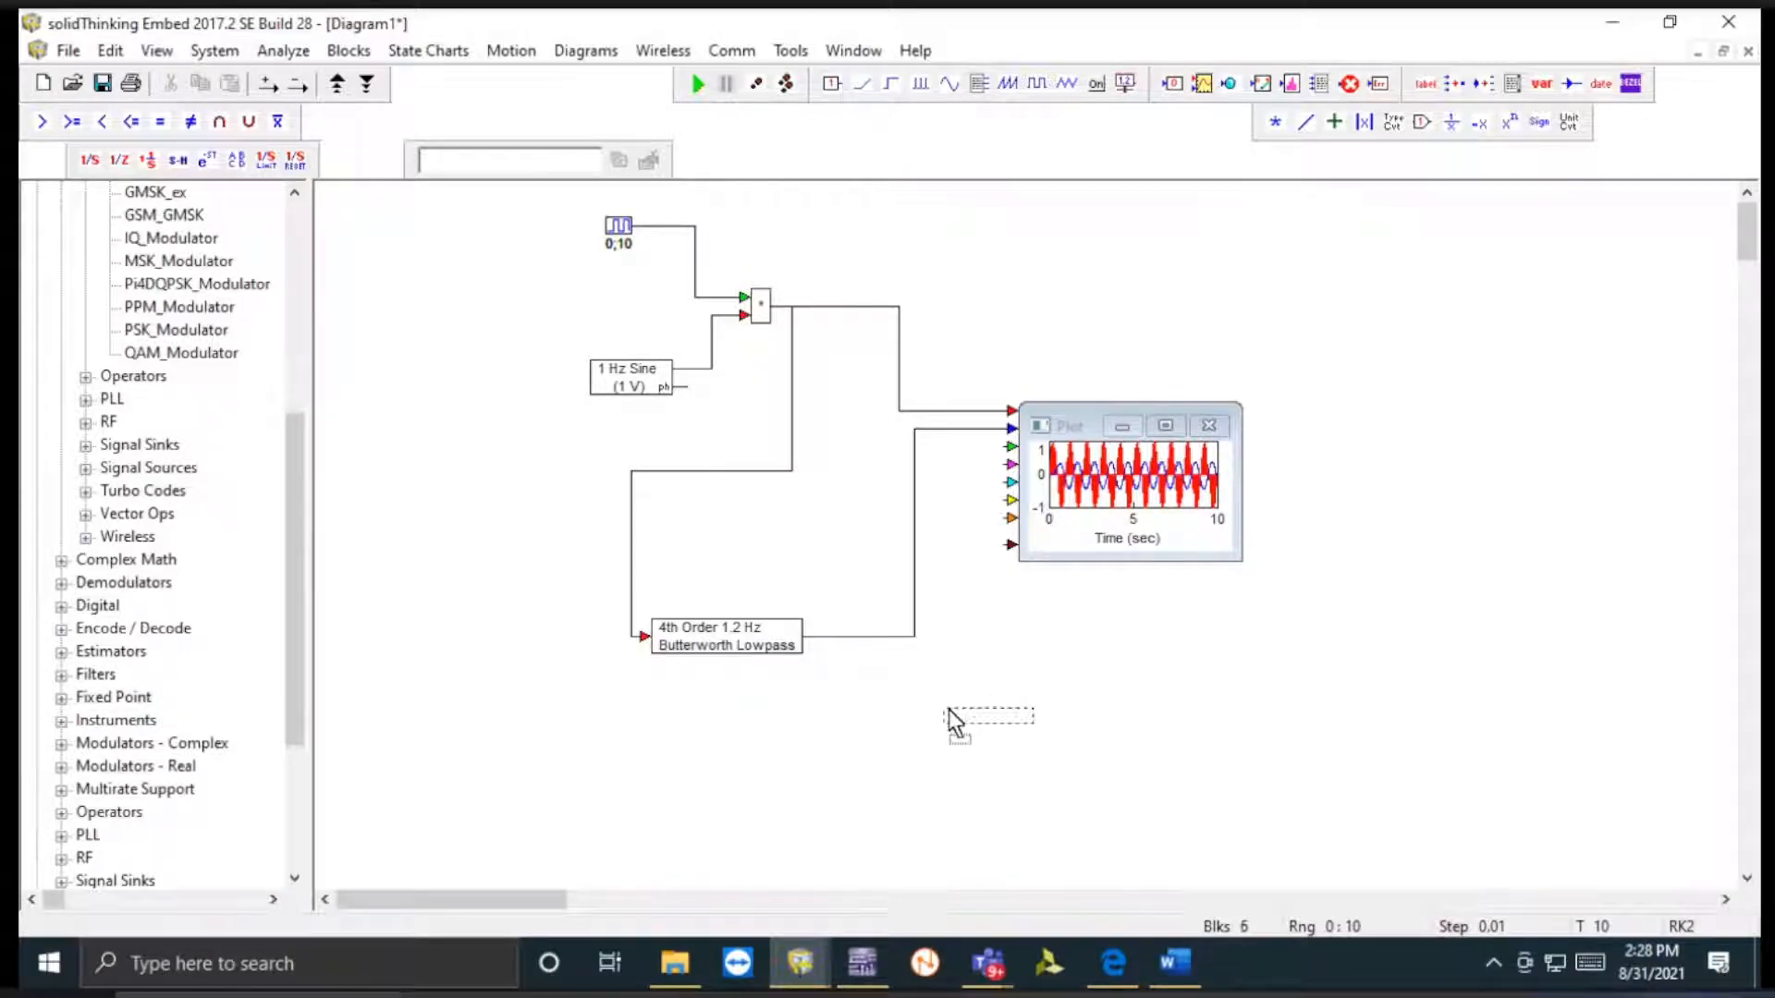
{"action": "left_click", "coordinate": [907, 764]}
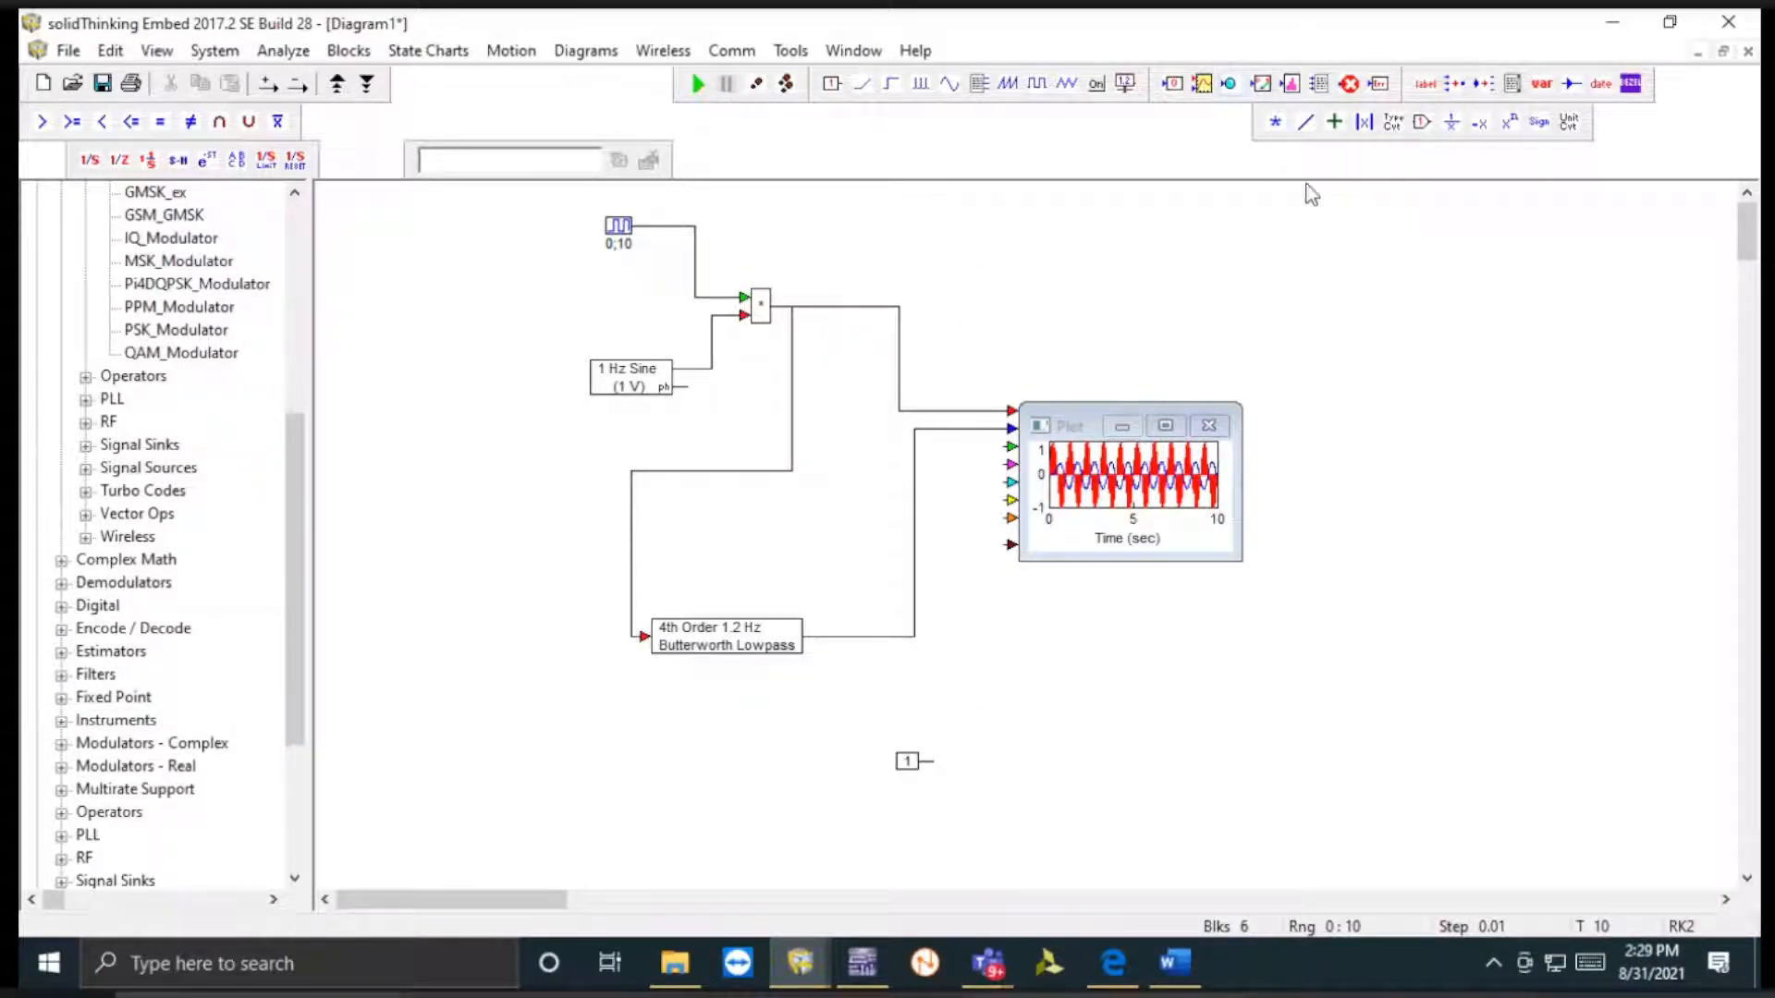
{"action": "left_click", "coordinate": [1334, 121]}
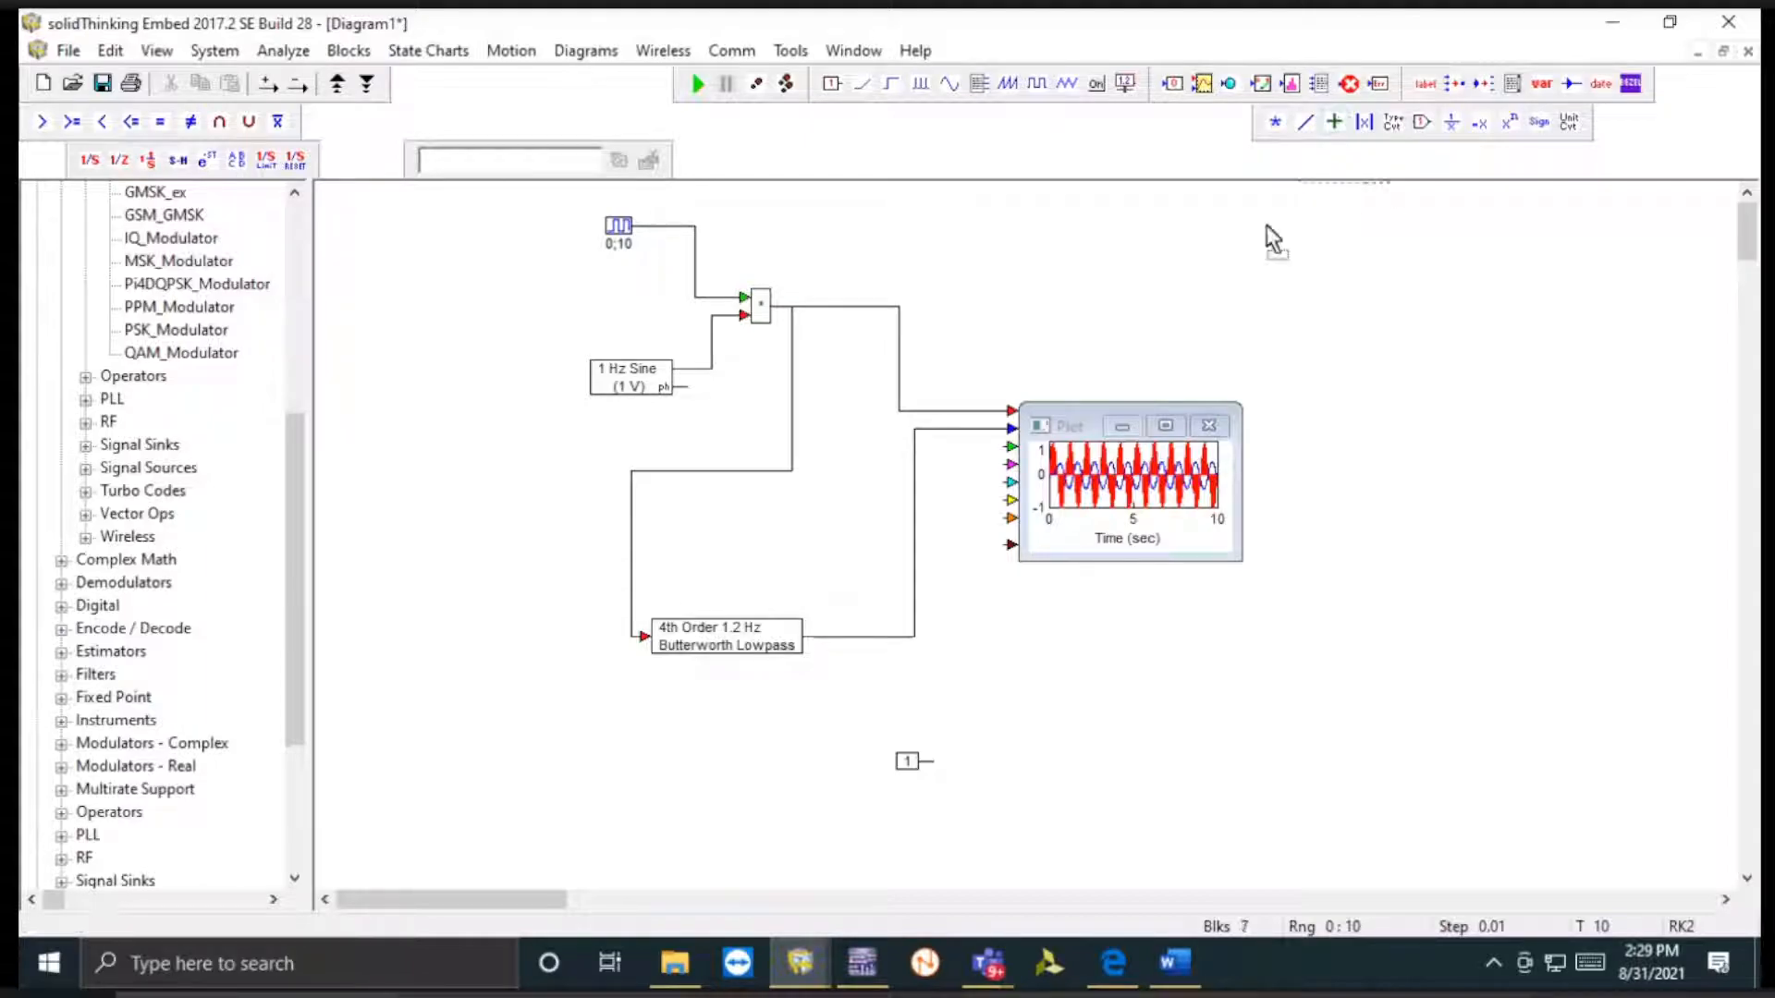
{"action": "left_click", "coordinate": [920, 717]}
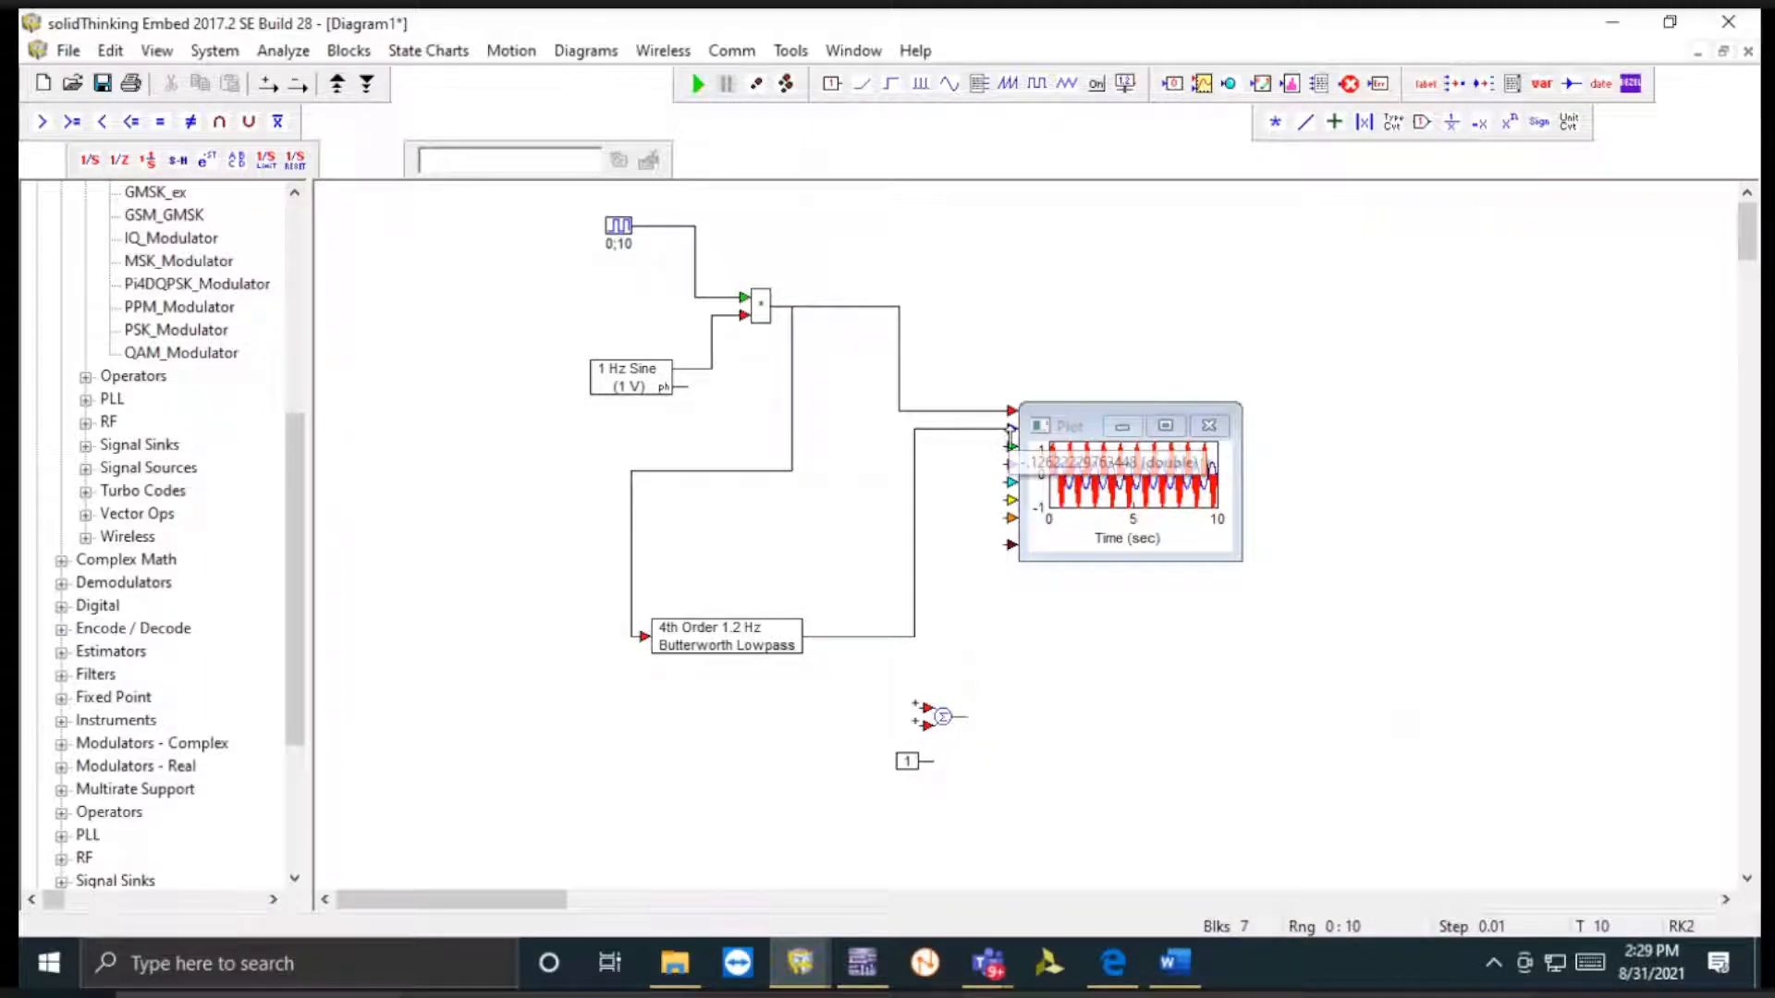
{"action": "left_click_drag", "start_coordinate": [1010, 430], "coordinate": [662, 787]}
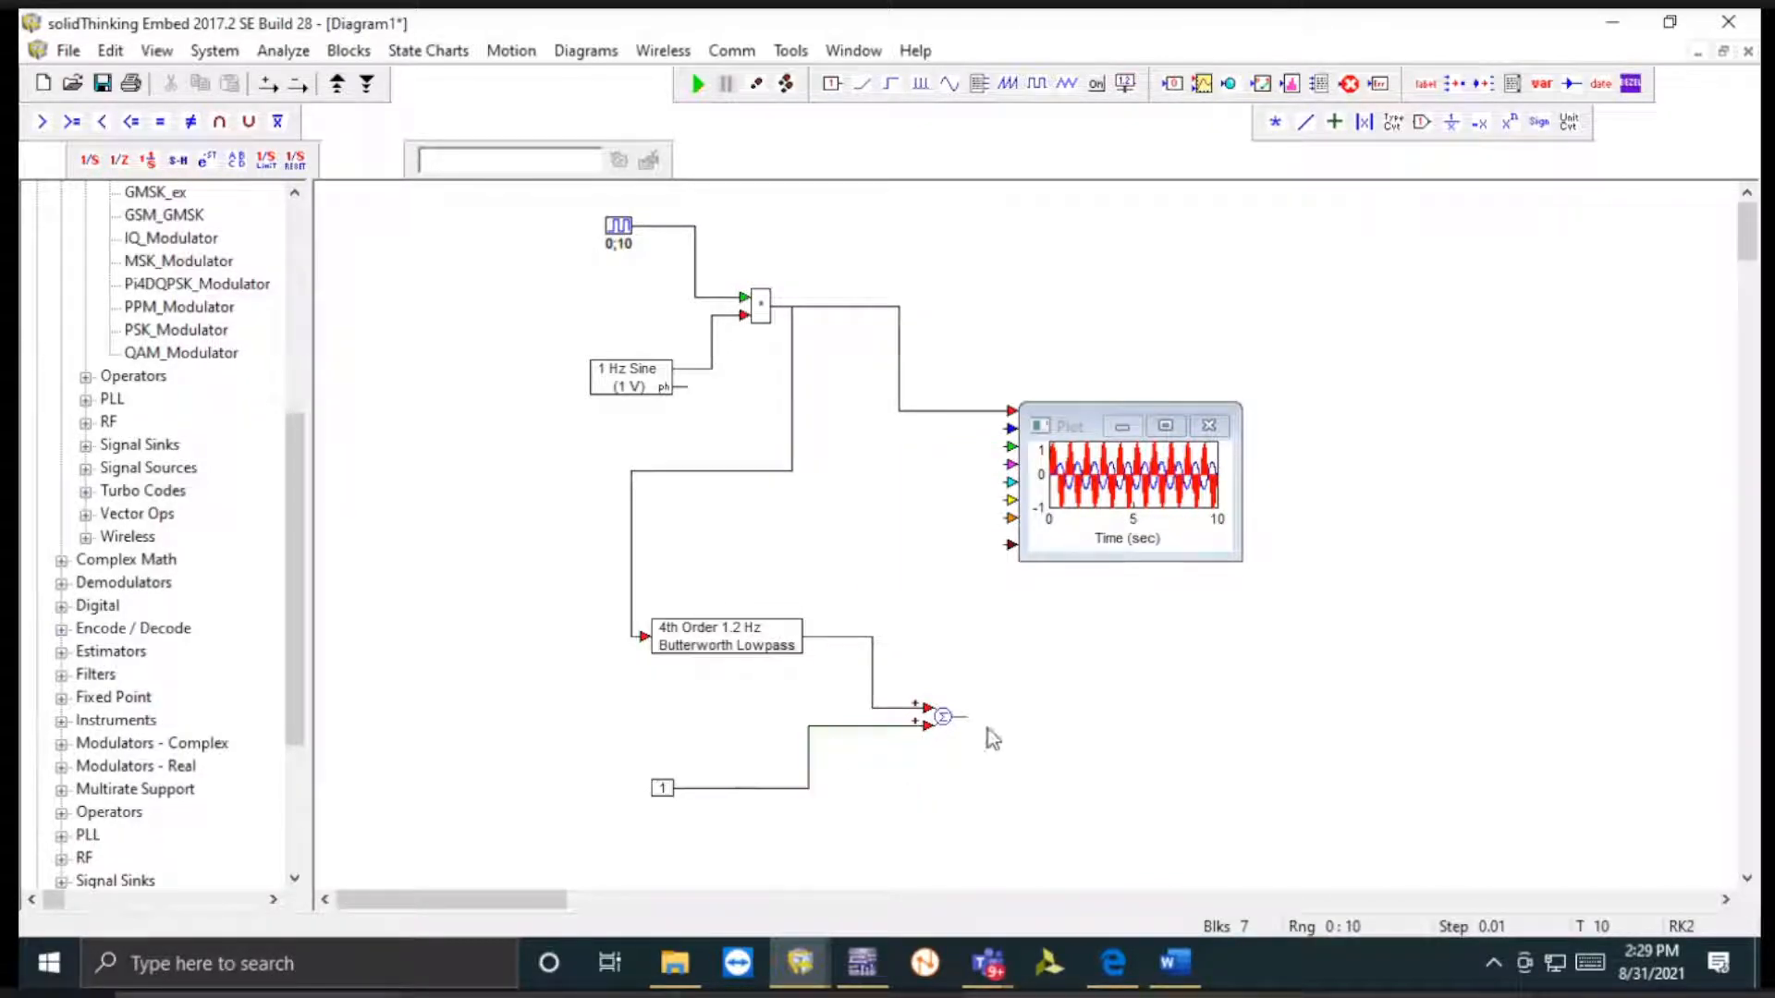
- Wire the summing junction's output to the plot's second input, run the simulation, and inspect the enlarged plot
{"action": "left_click_drag", "start_coordinate": [964, 717], "coordinate": [1009, 438]}
{"action": "left_click", "coordinate": [1017, 717]}
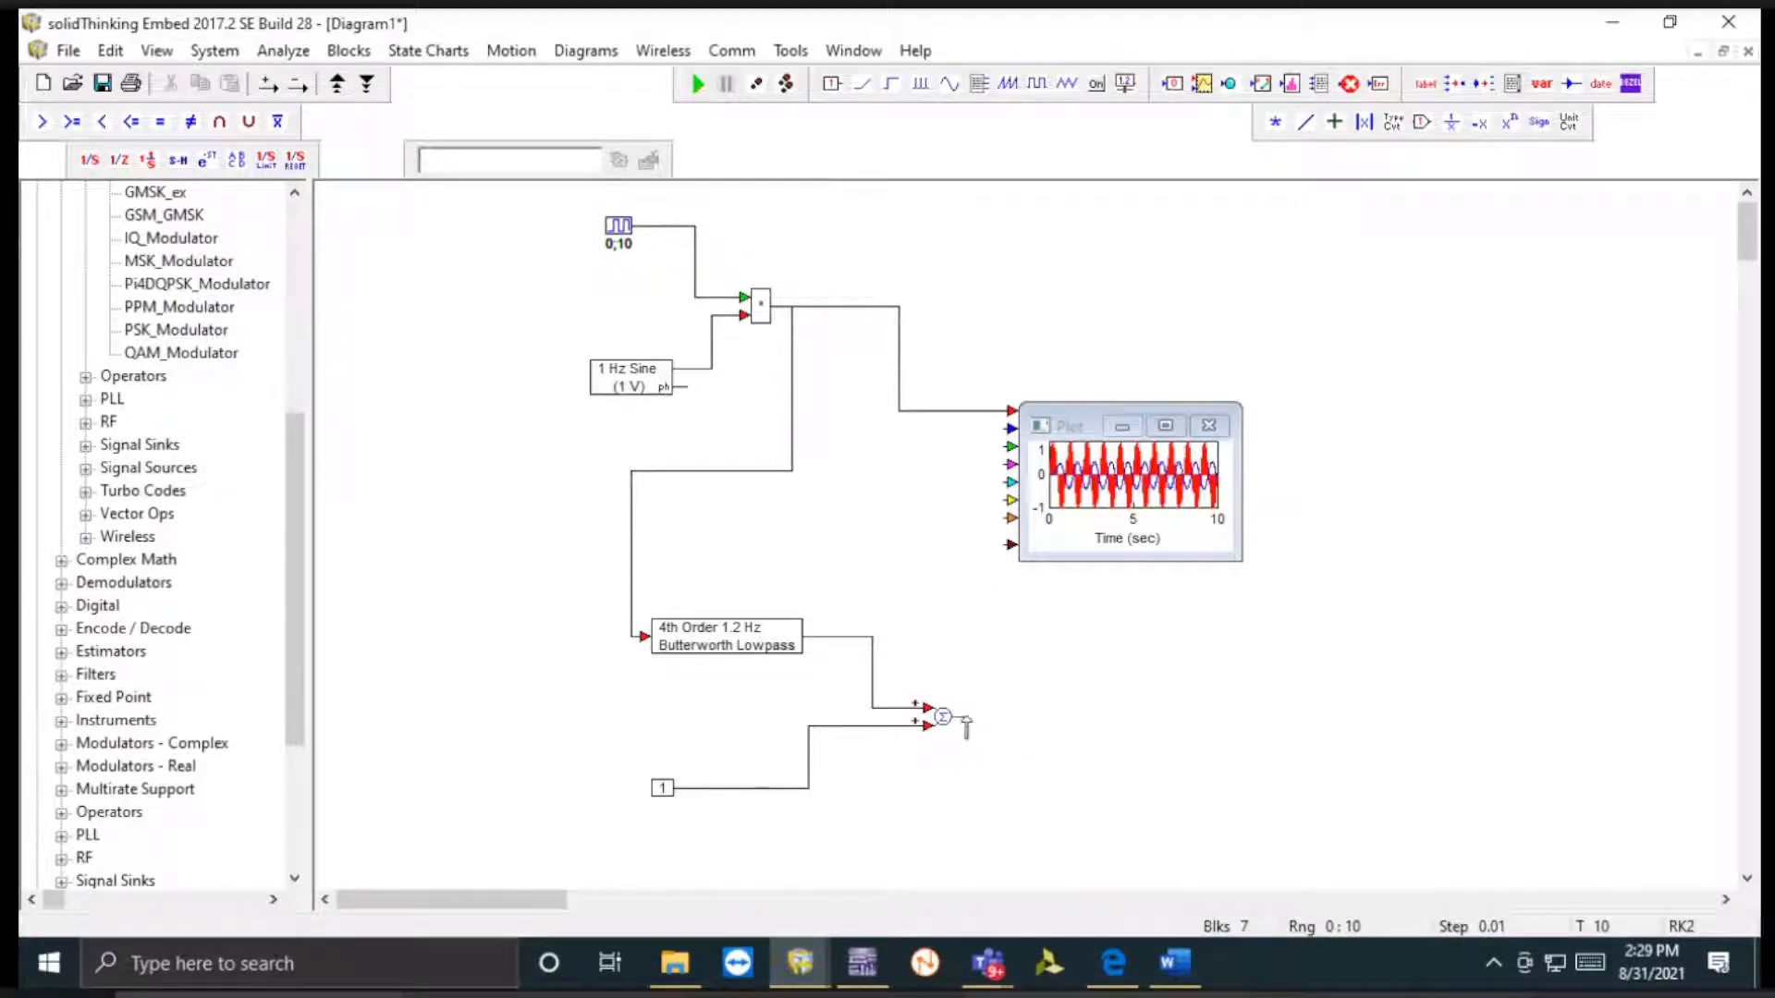
{"action": "mouse_move", "coordinate": [965, 719]}
{"action": "left_mouse_down"}
{"action": "mouse_move", "coordinate": [943, 634]}
{"action": "mouse_move", "coordinate": [1011, 439]}
{"action": "left_mouse_up"}
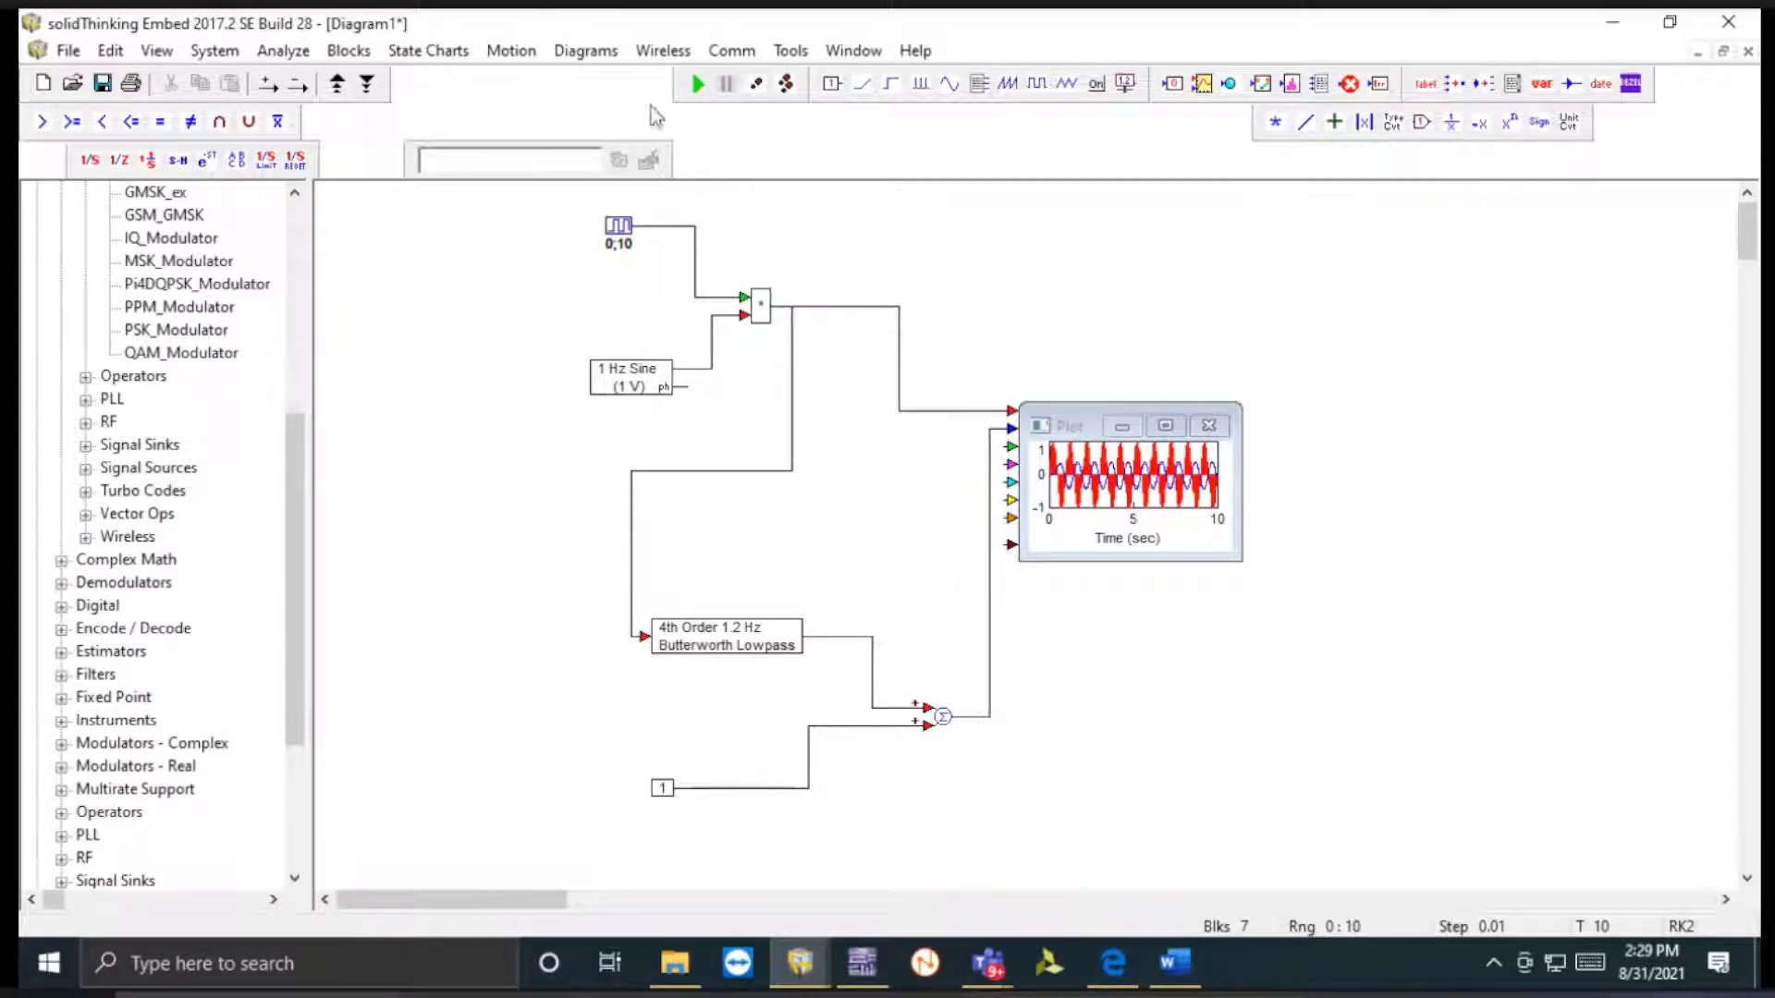
{"action": "left_click", "coordinate": [696, 85]}
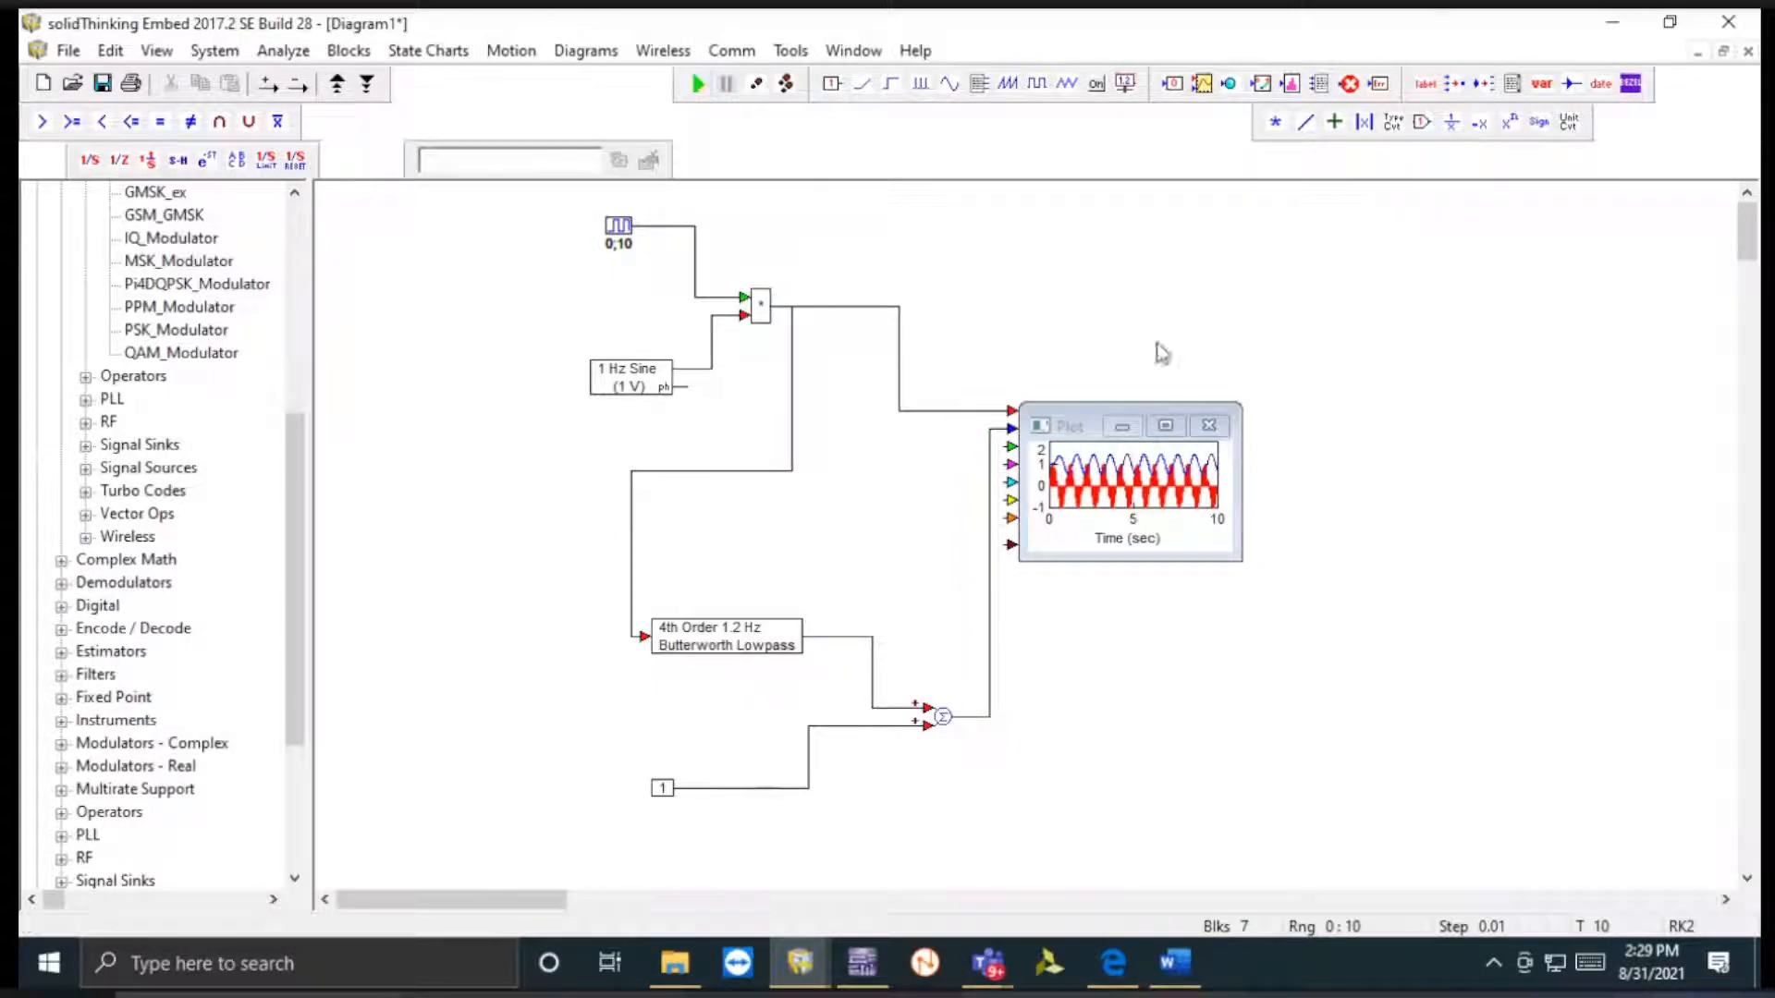
{"action": "left_click", "coordinate": [1164, 425]}
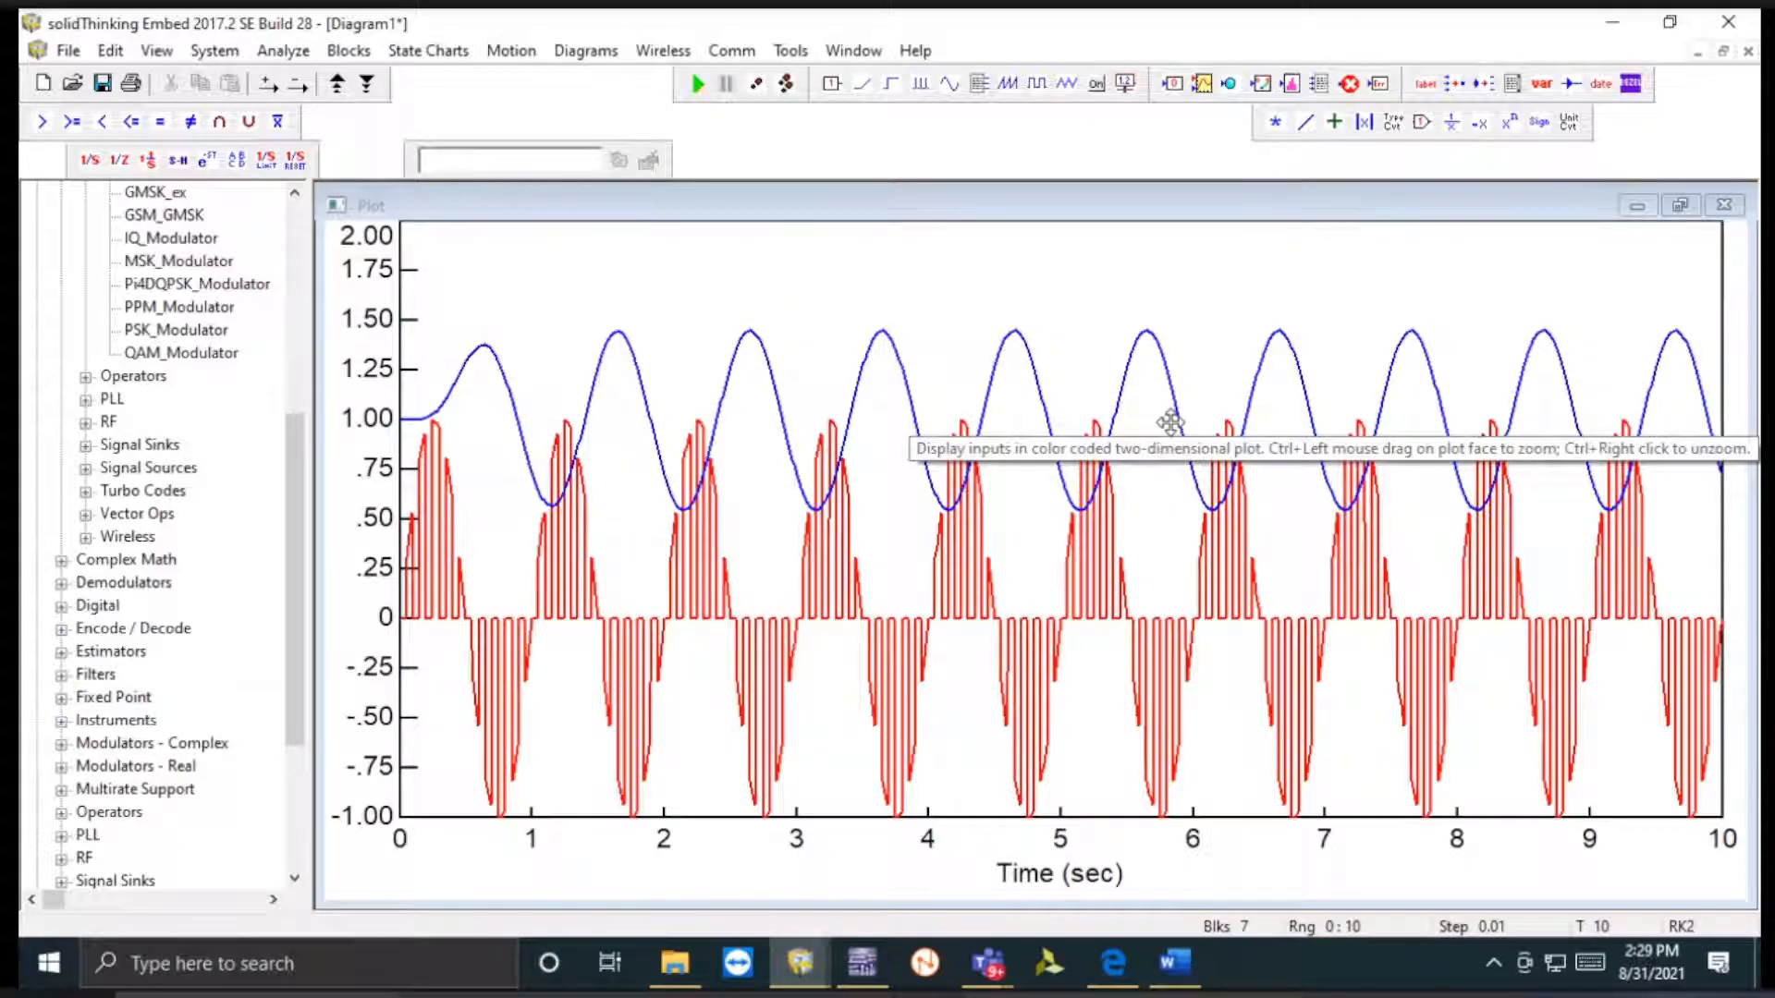
{"action": "left_click", "coordinate": [1681, 207]}
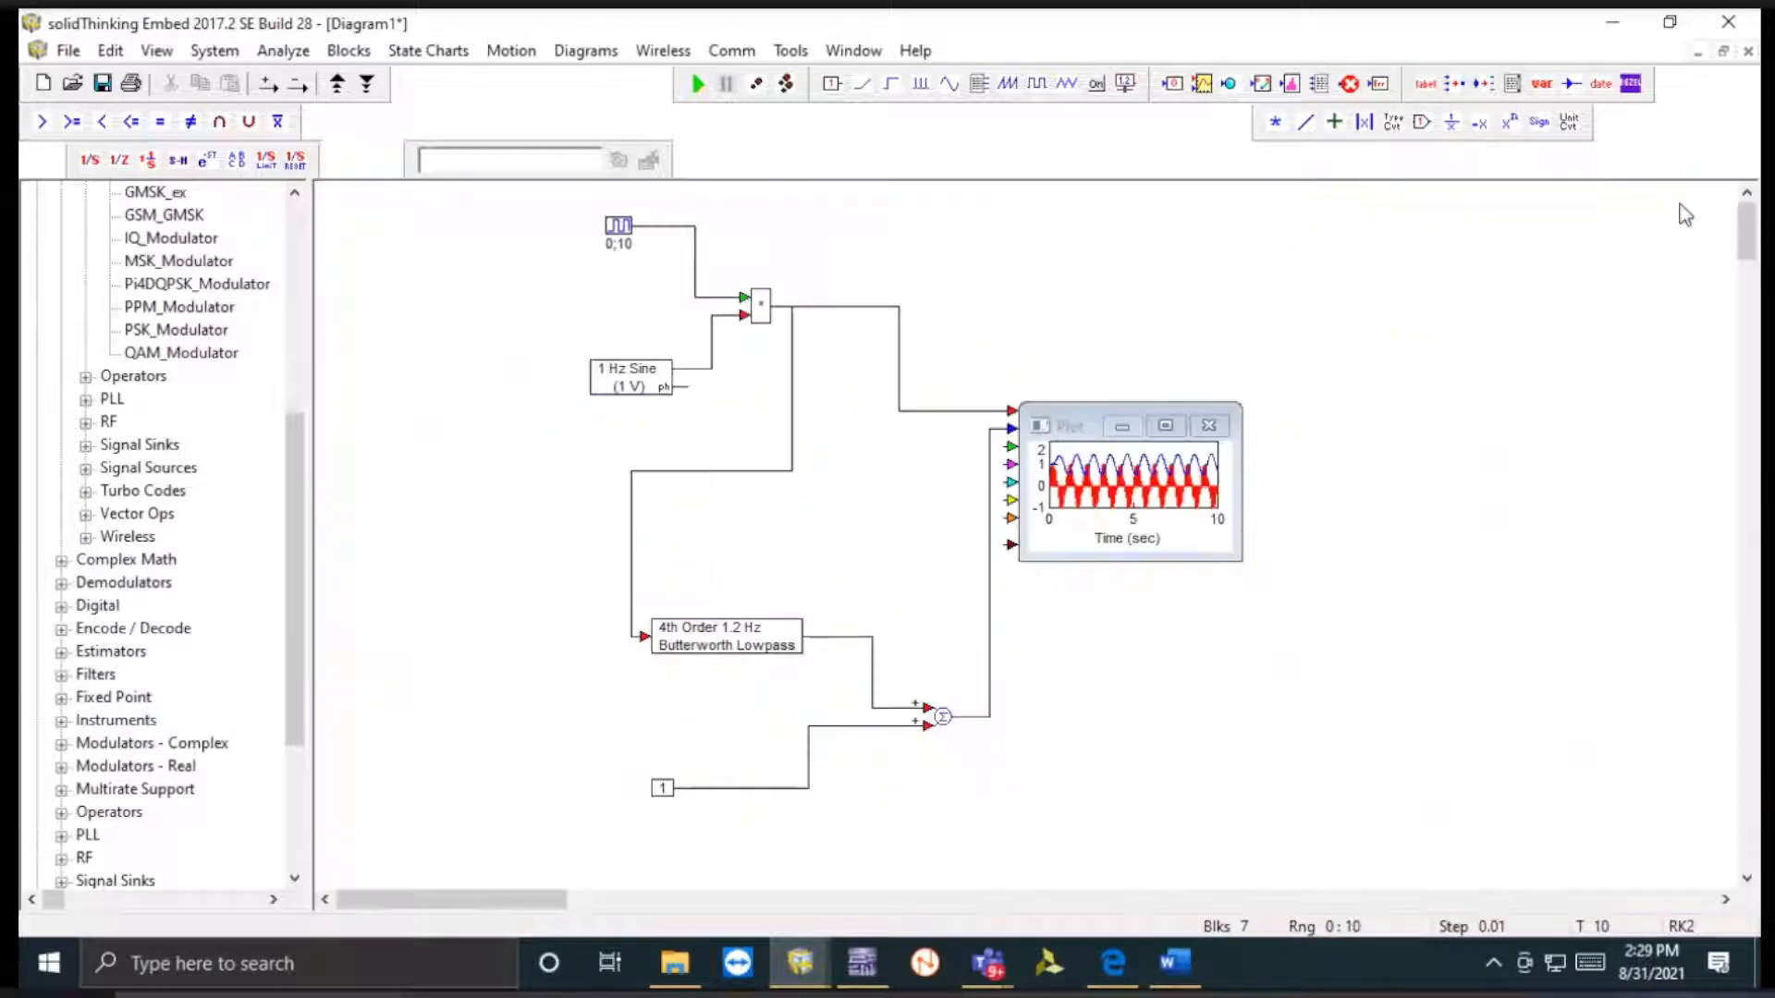
- Set the sine source's amplitude to .5 V and rerun the simulation
{"action": "double_click", "coordinate": [640, 384]}
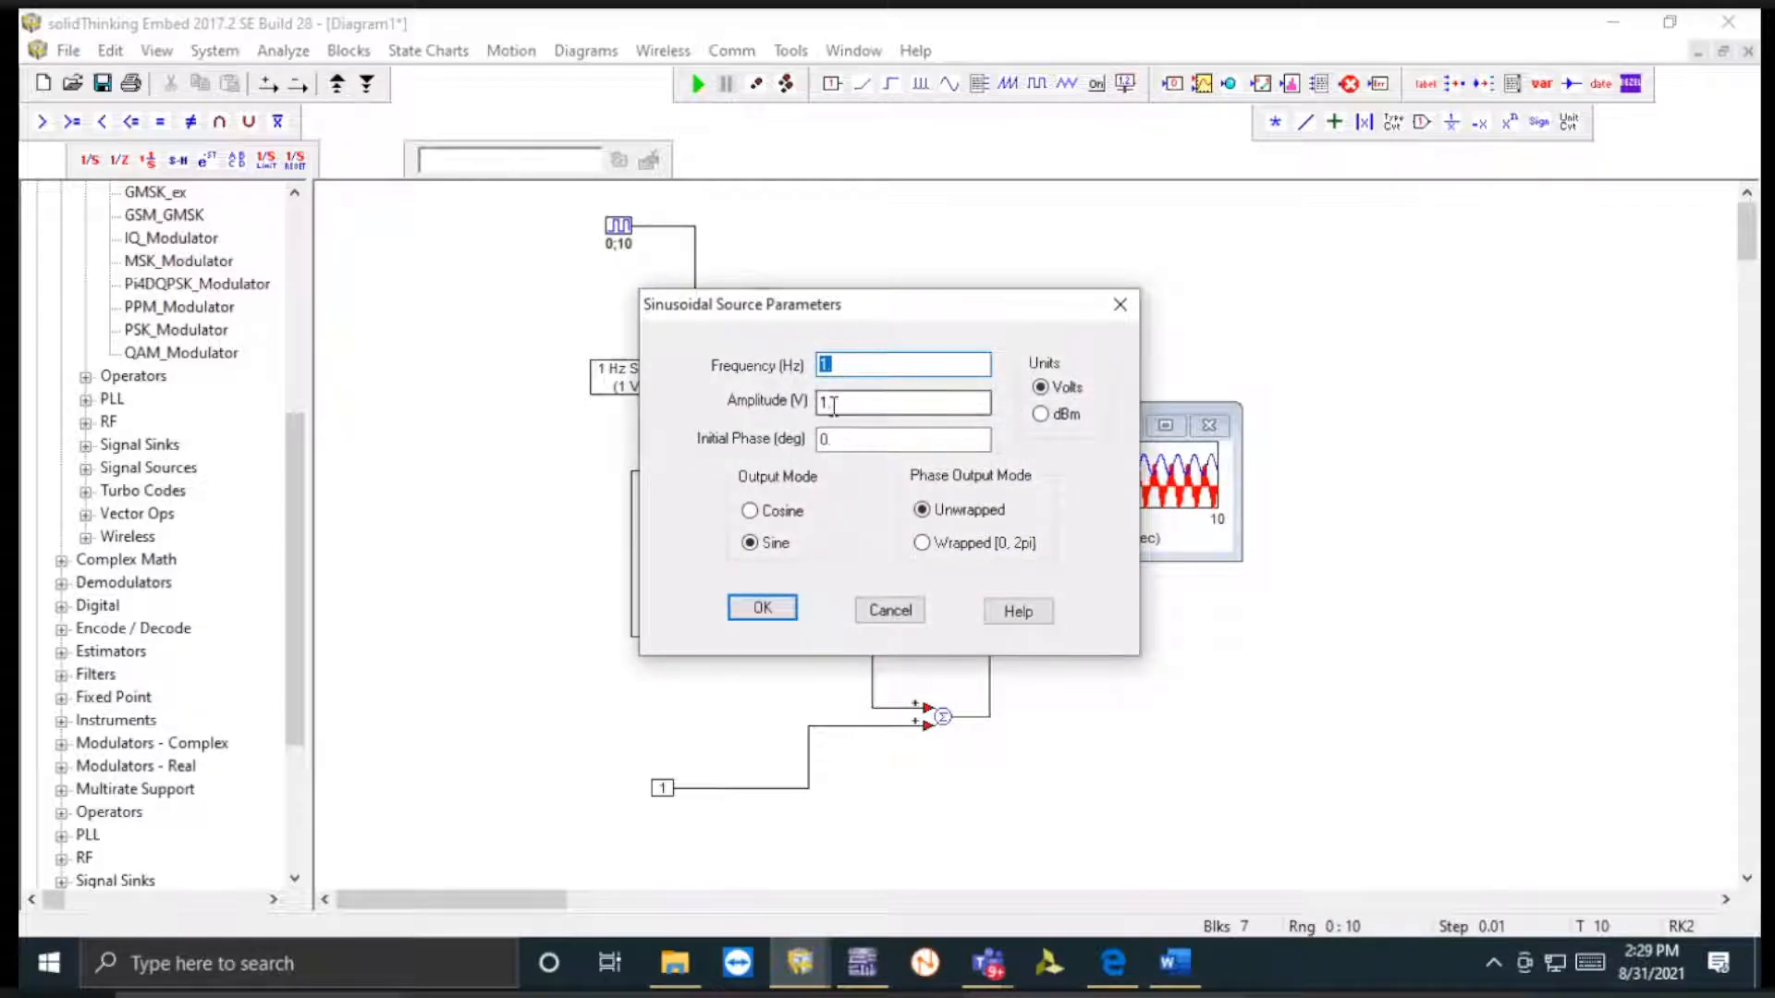
{"action": "key", "text": "Tab"}
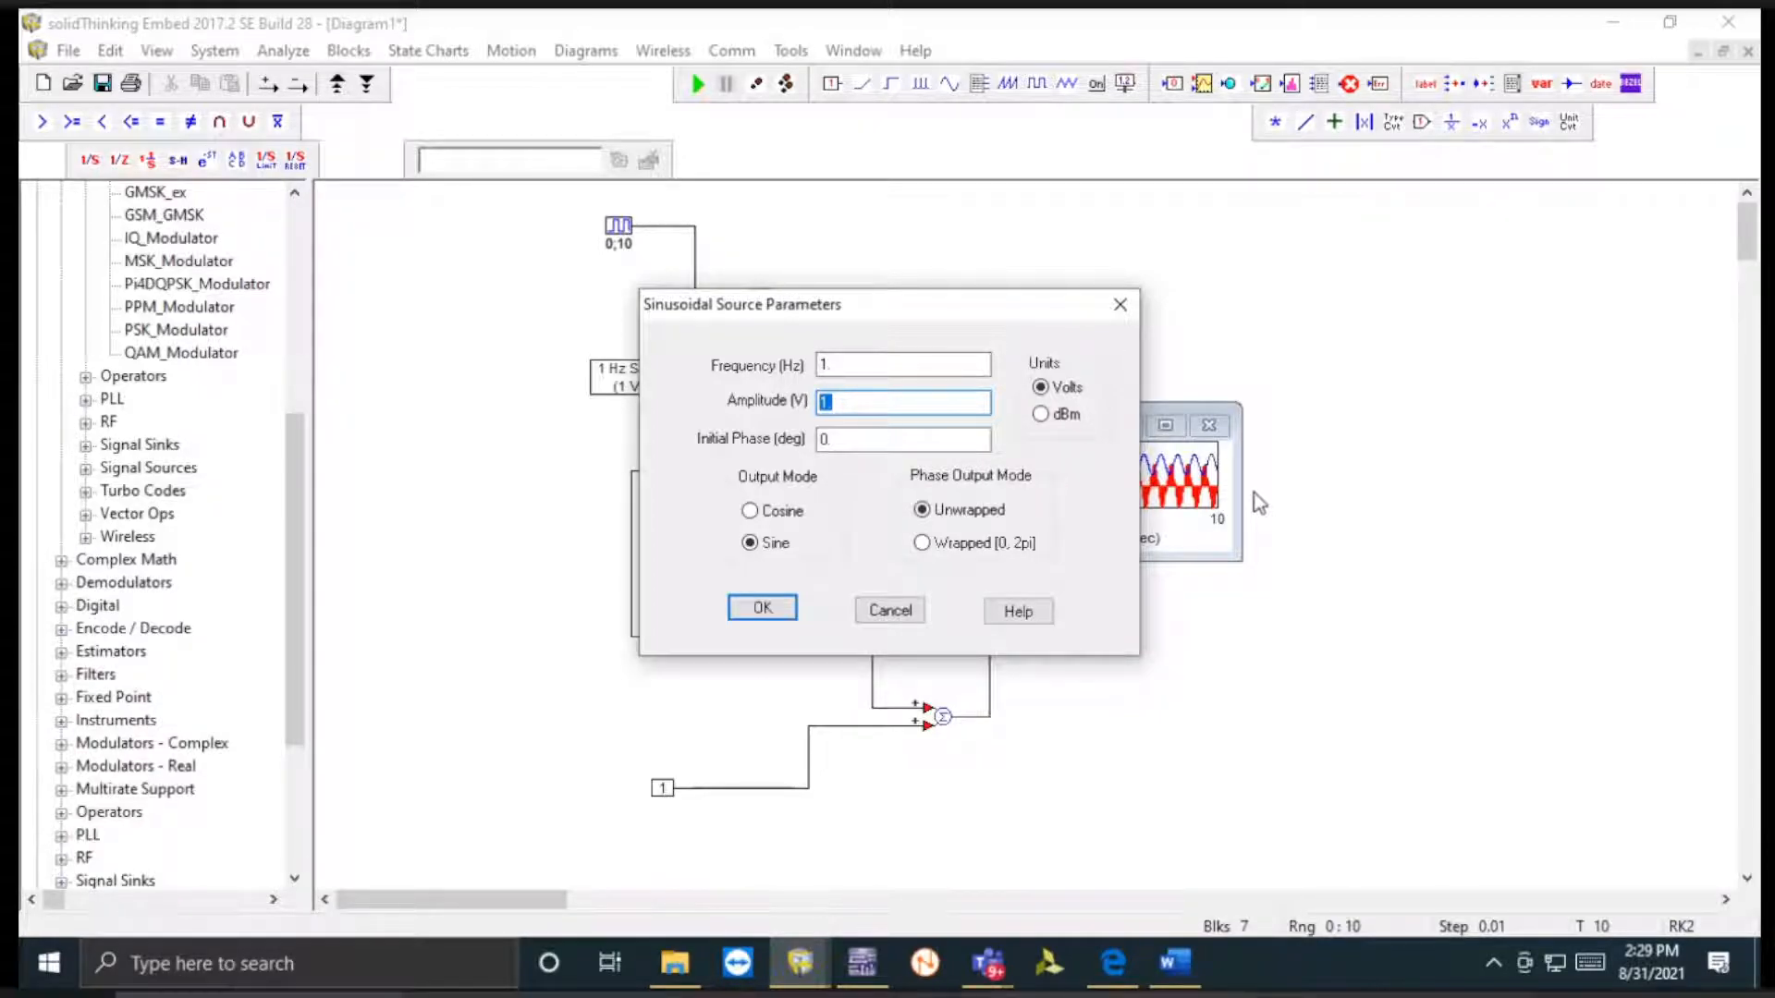
{"action": "key", "text": "BackSpace"}
{"action": "type", "text": ".5"}
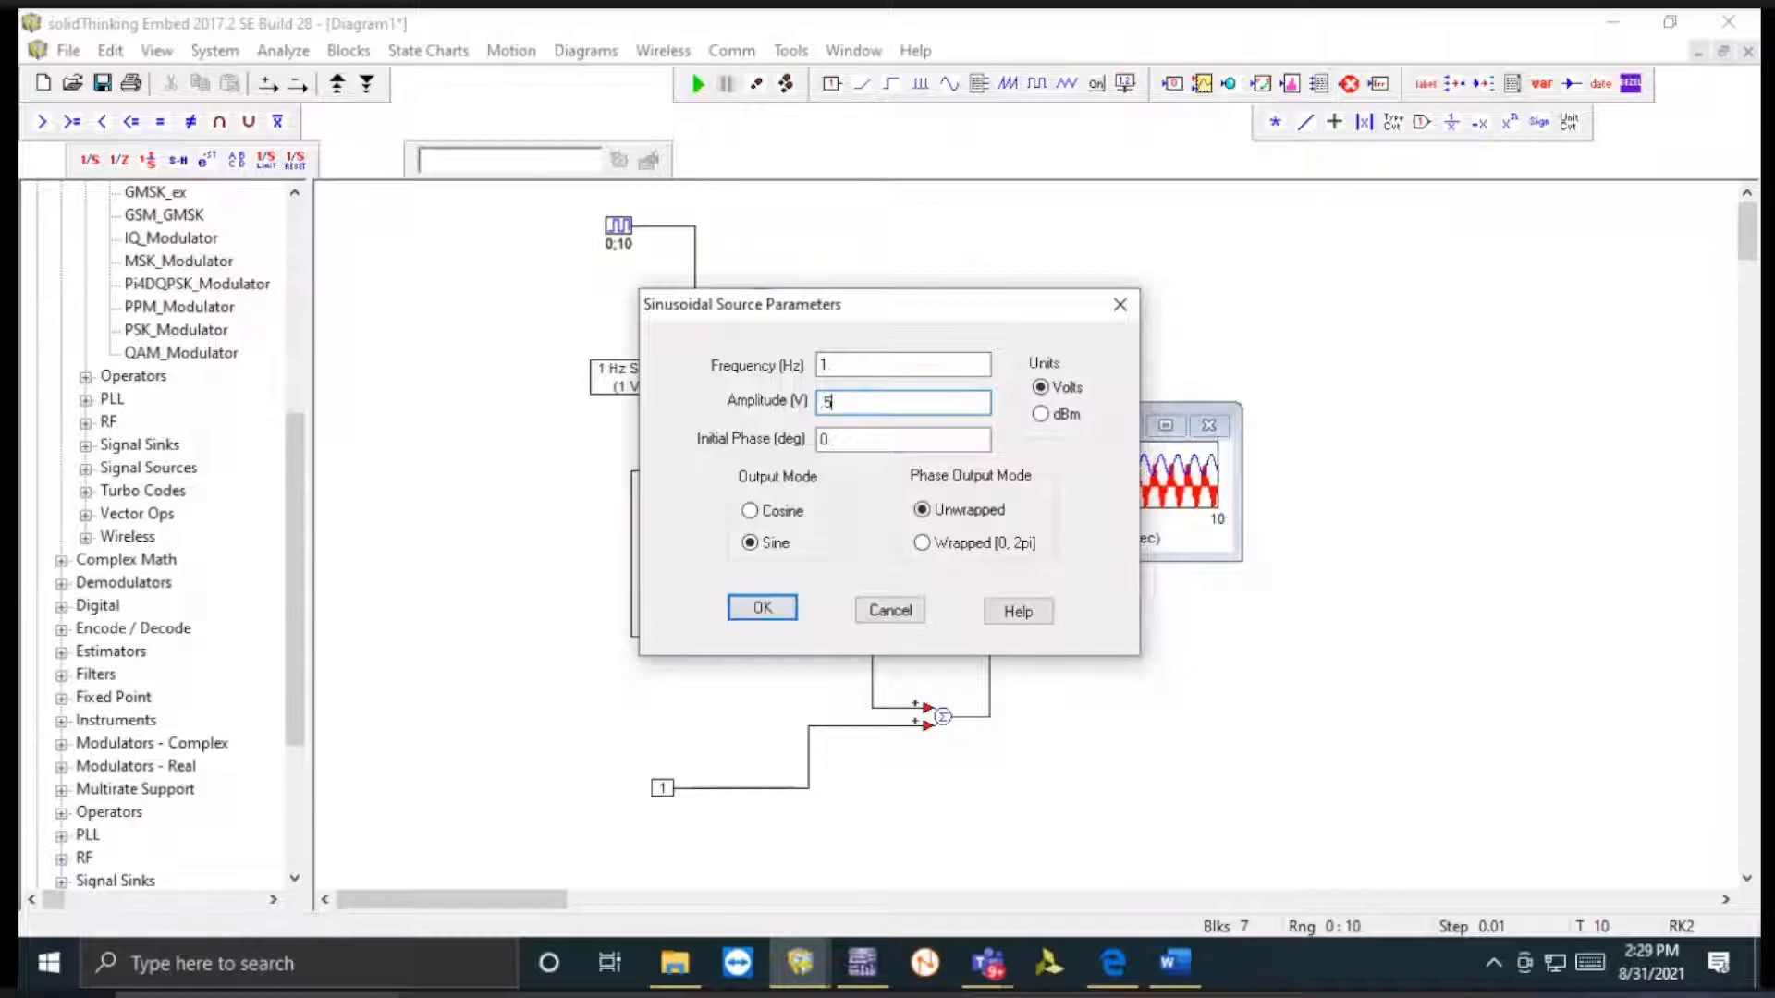
{"action": "left_click", "coordinate": [762, 607]}
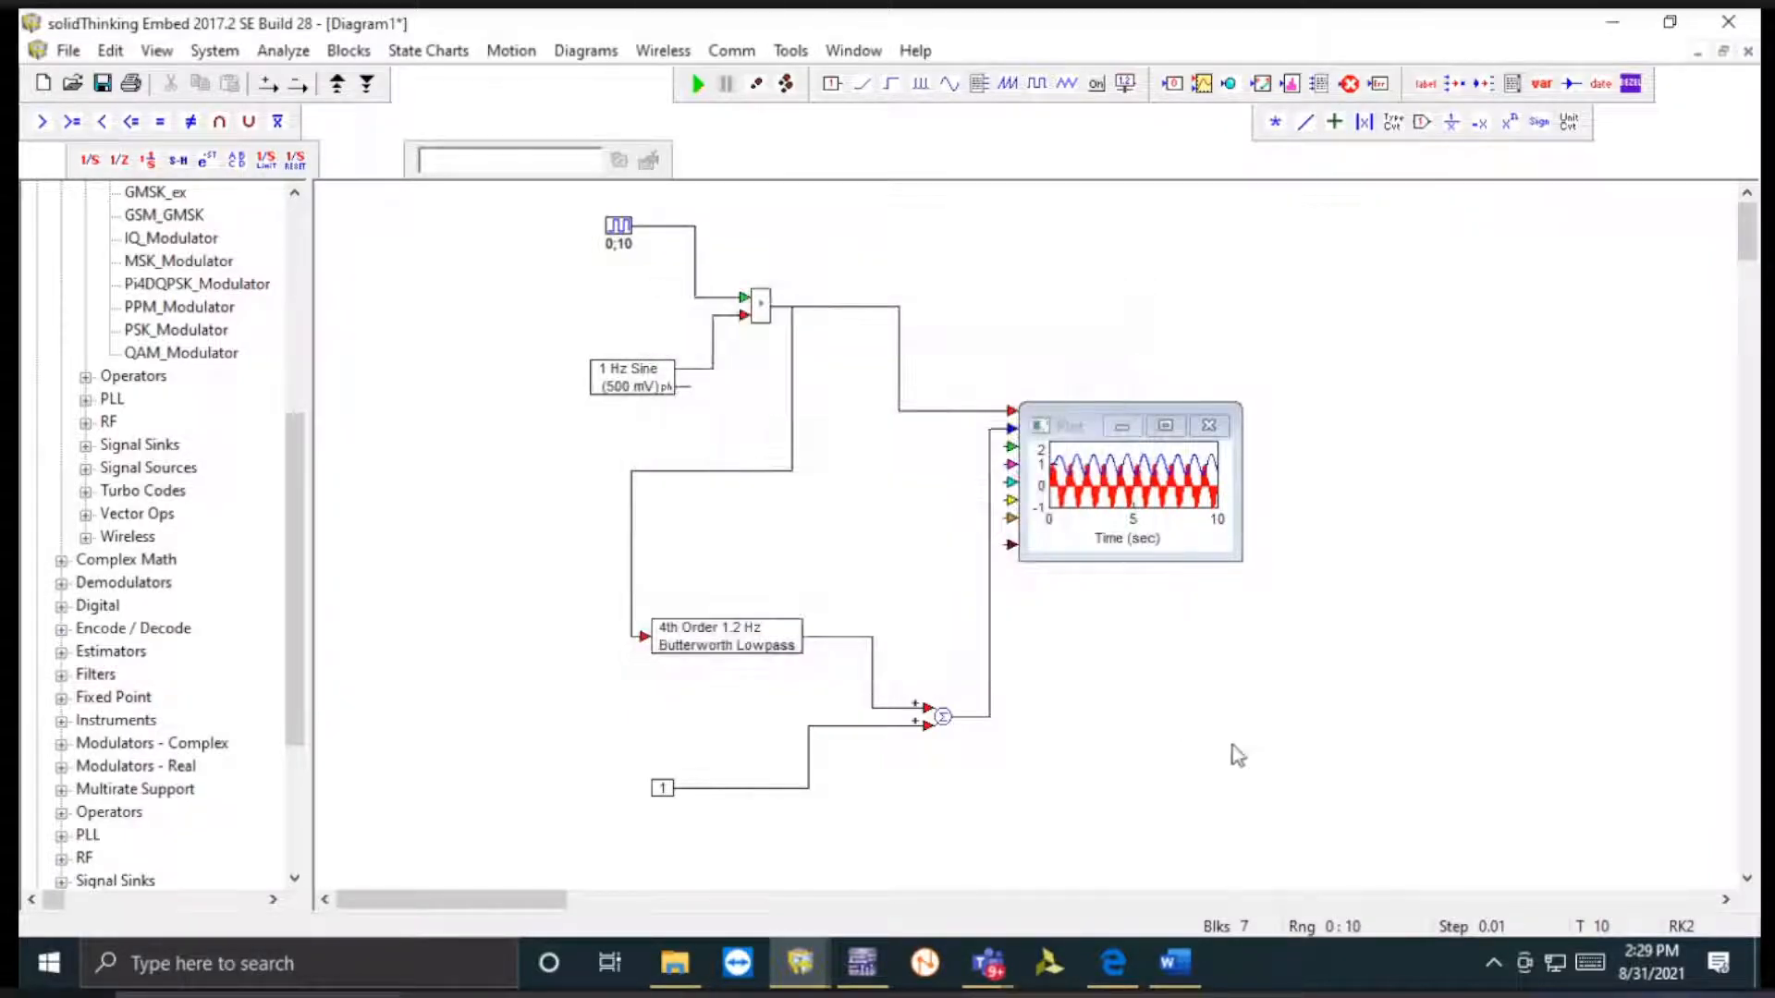
{"action": "left_click", "coordinate": [696, 90]}
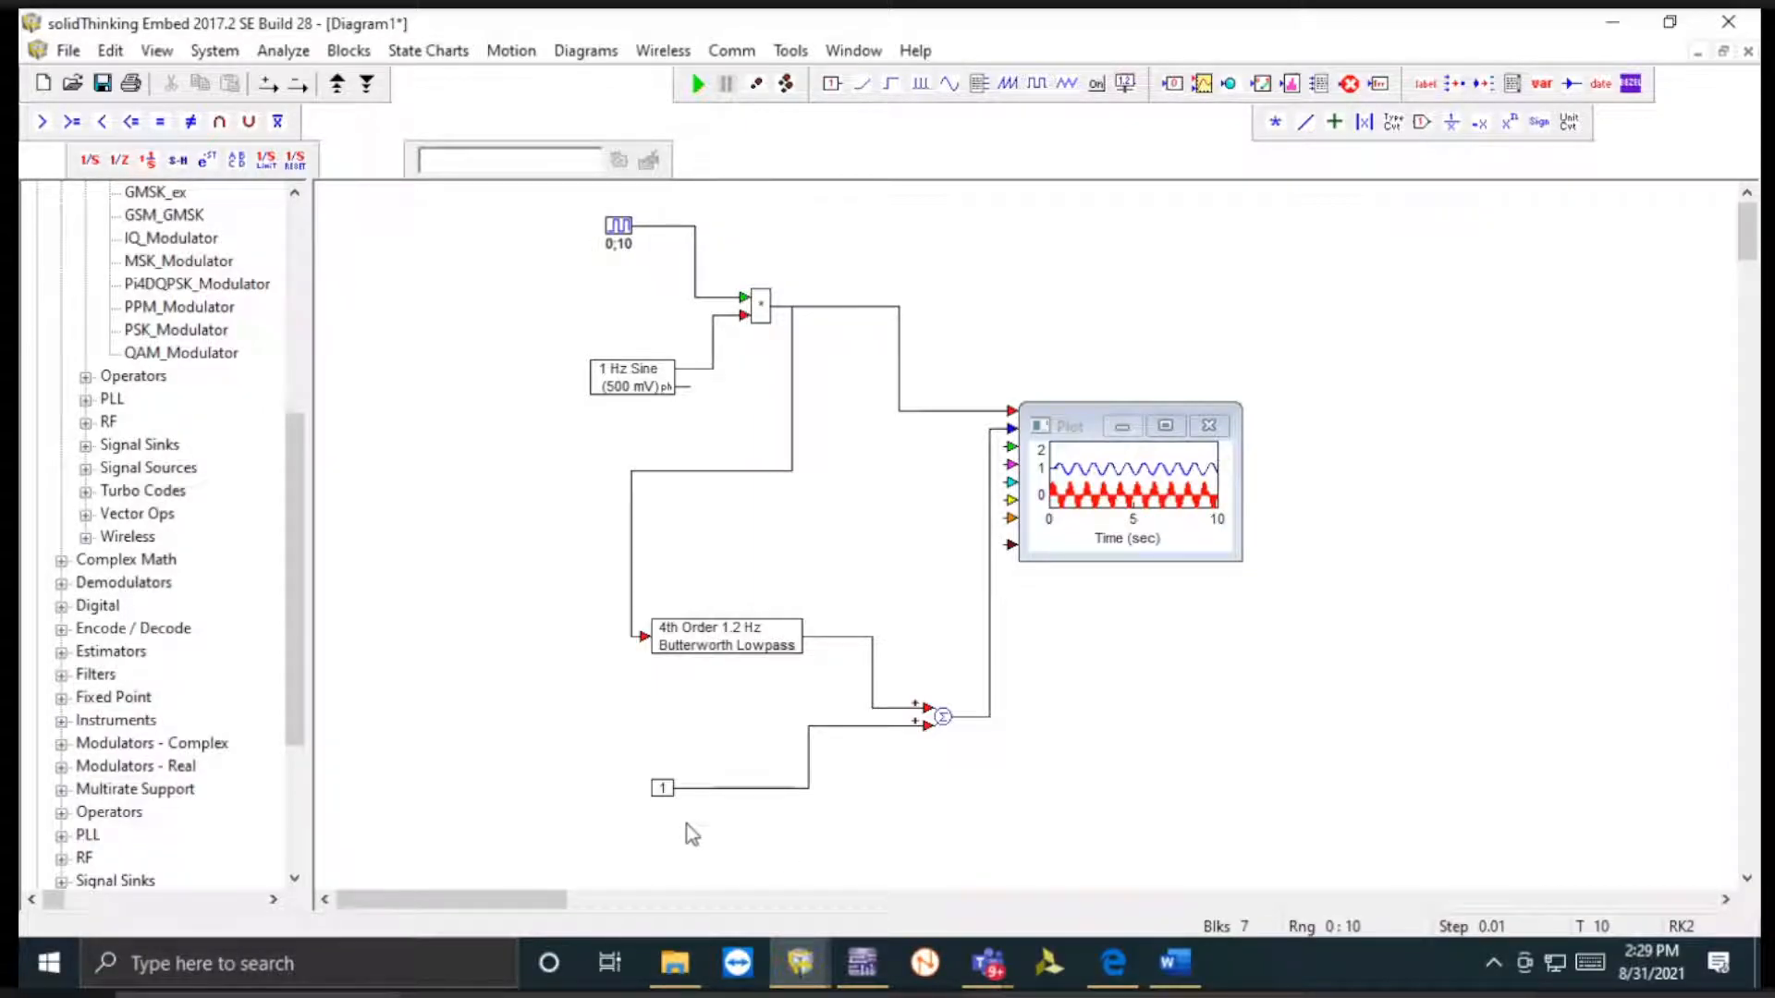
- Set the constant block feeding the summing junction to .5, rerun the simulation, and inspect the enlarged plot
{"action": "double_click", "coordinate": [661, 788]}
{"action": "type", "text": ".5"}
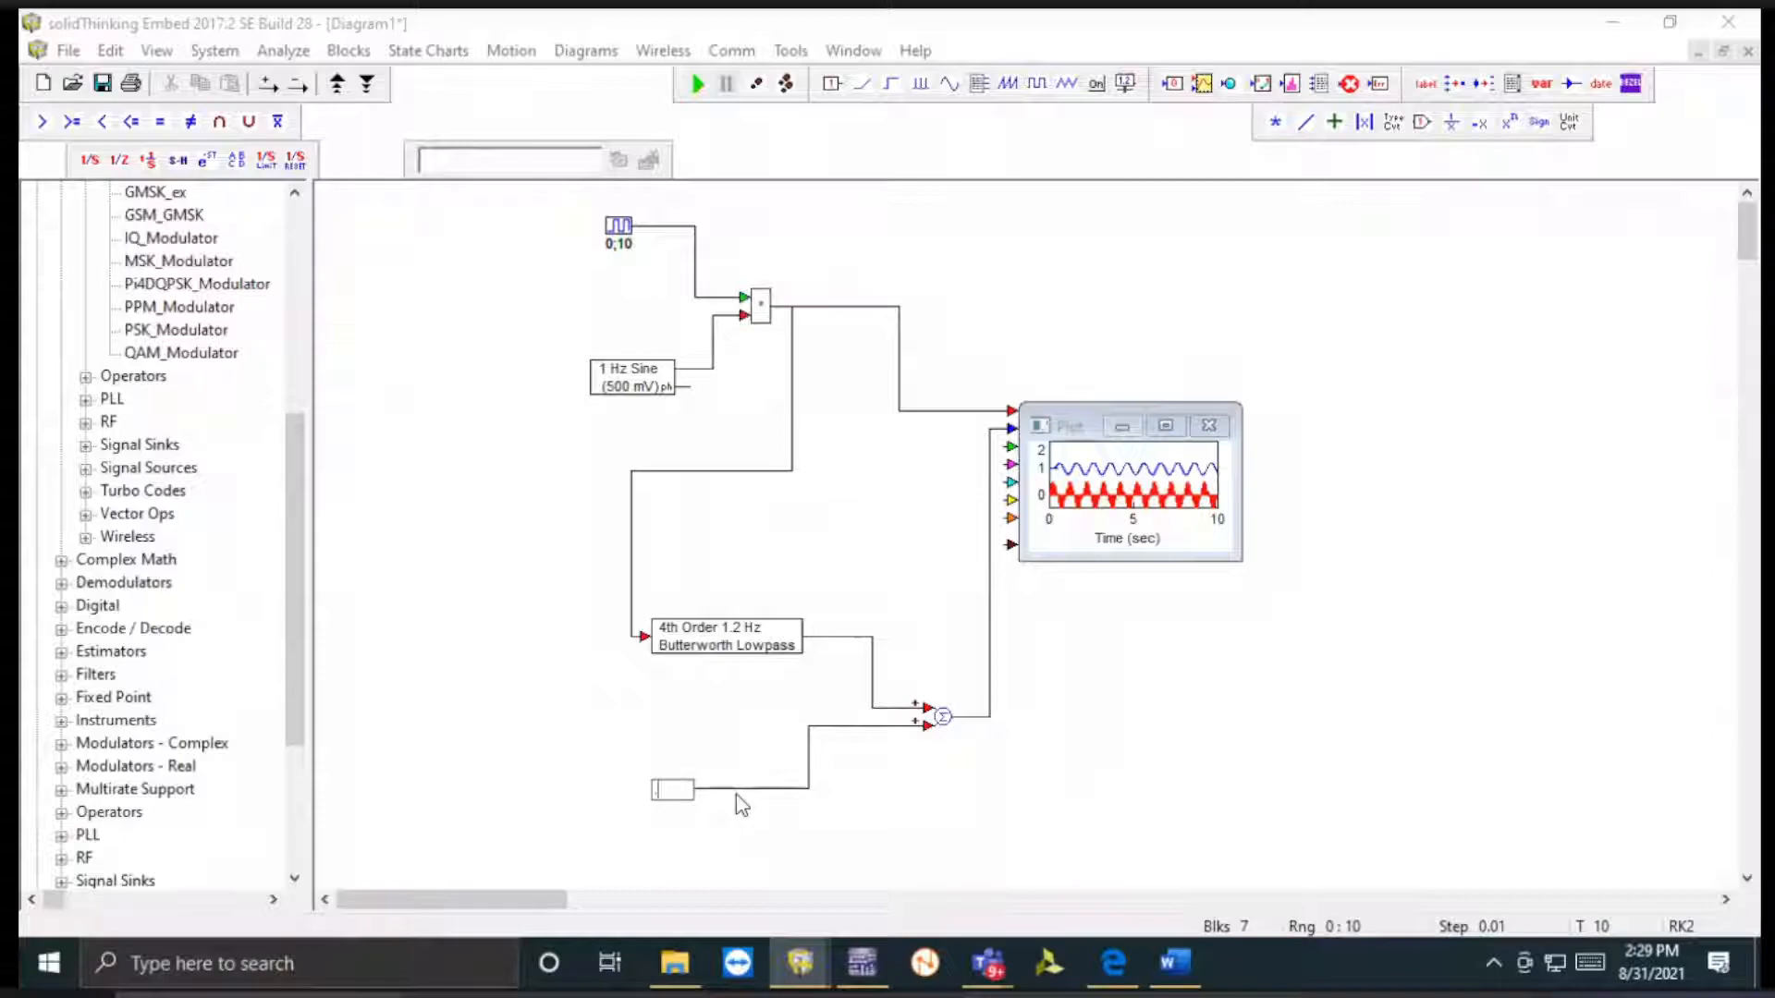
{"action": "left_click", "coordinate": [1006, 800]}
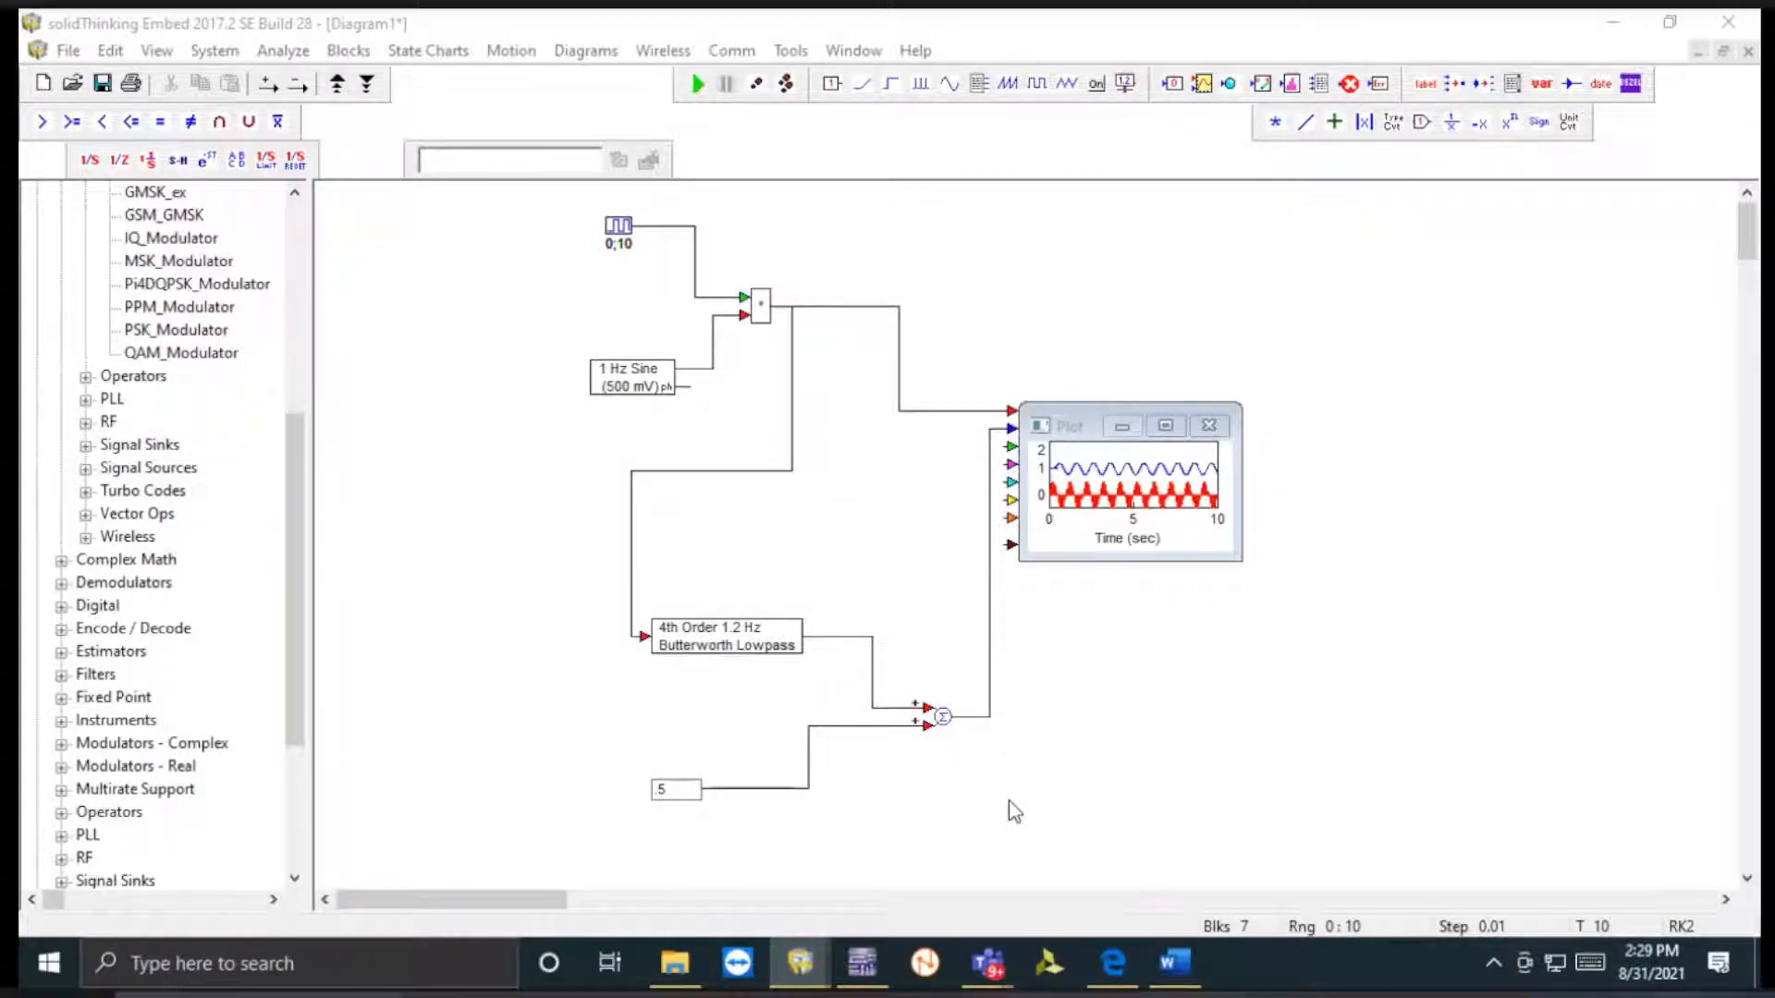
{"action": "left_click", "coordinate": [697, 92]}
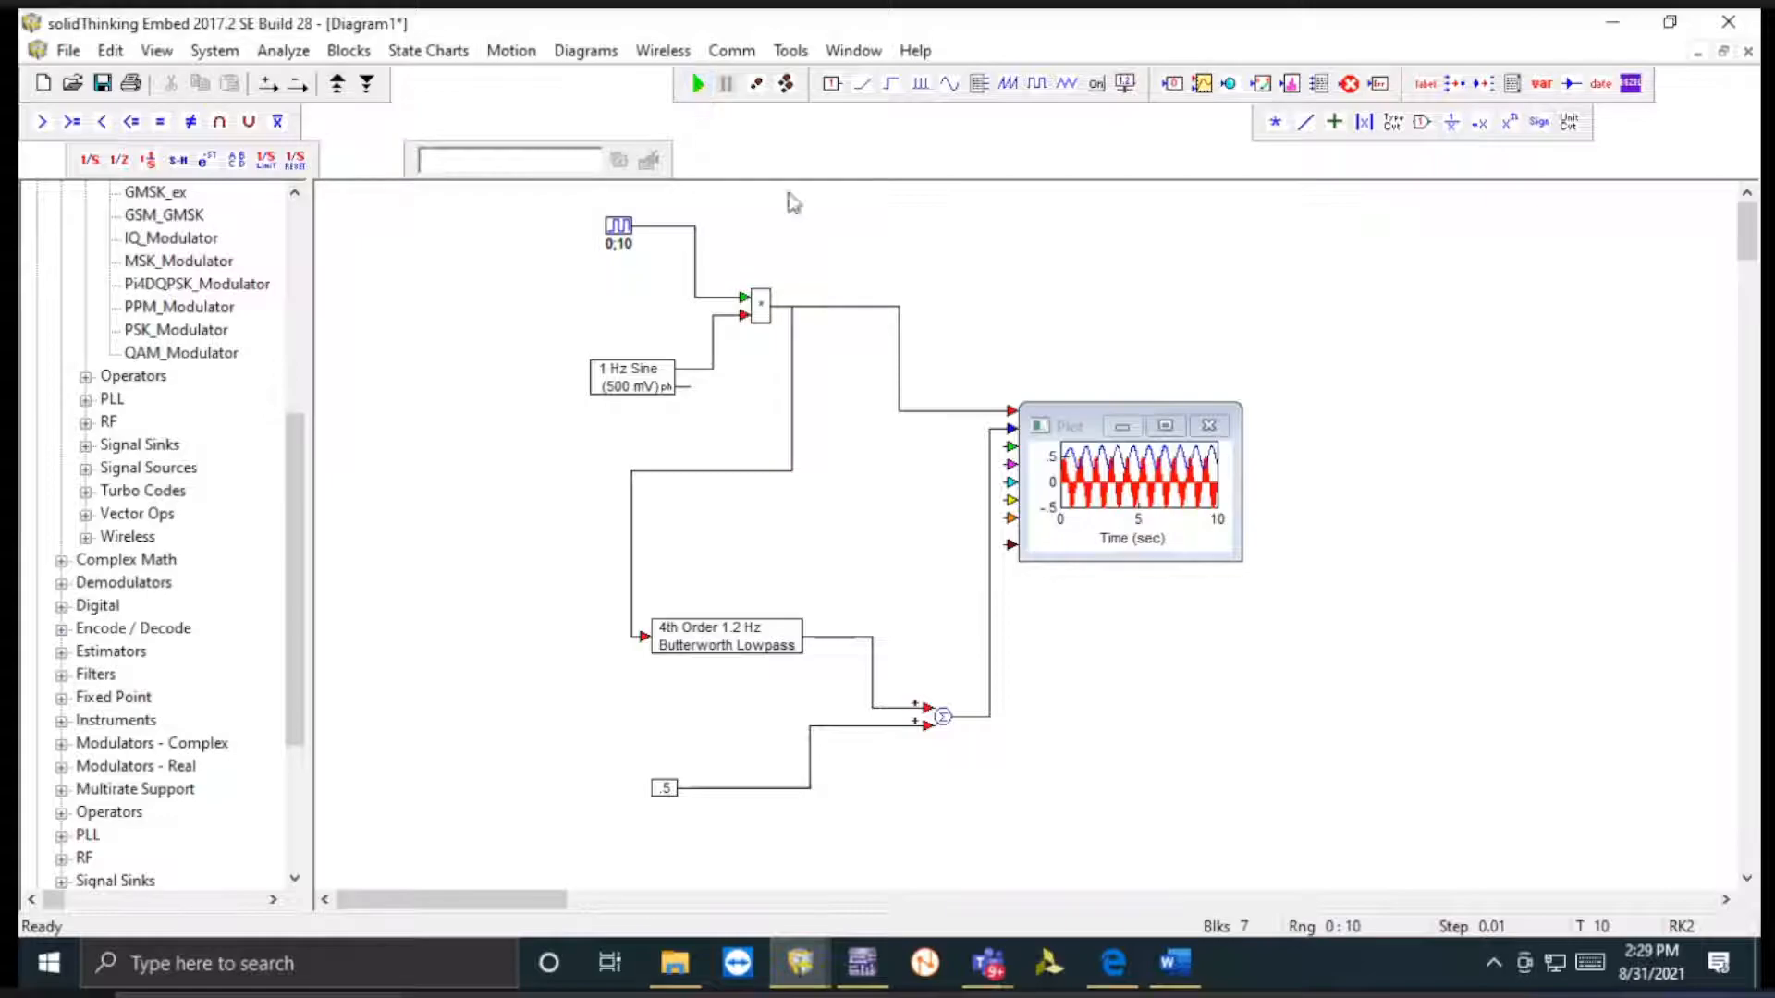
{"action": "left_click", "coordinate": [1164, 425]}
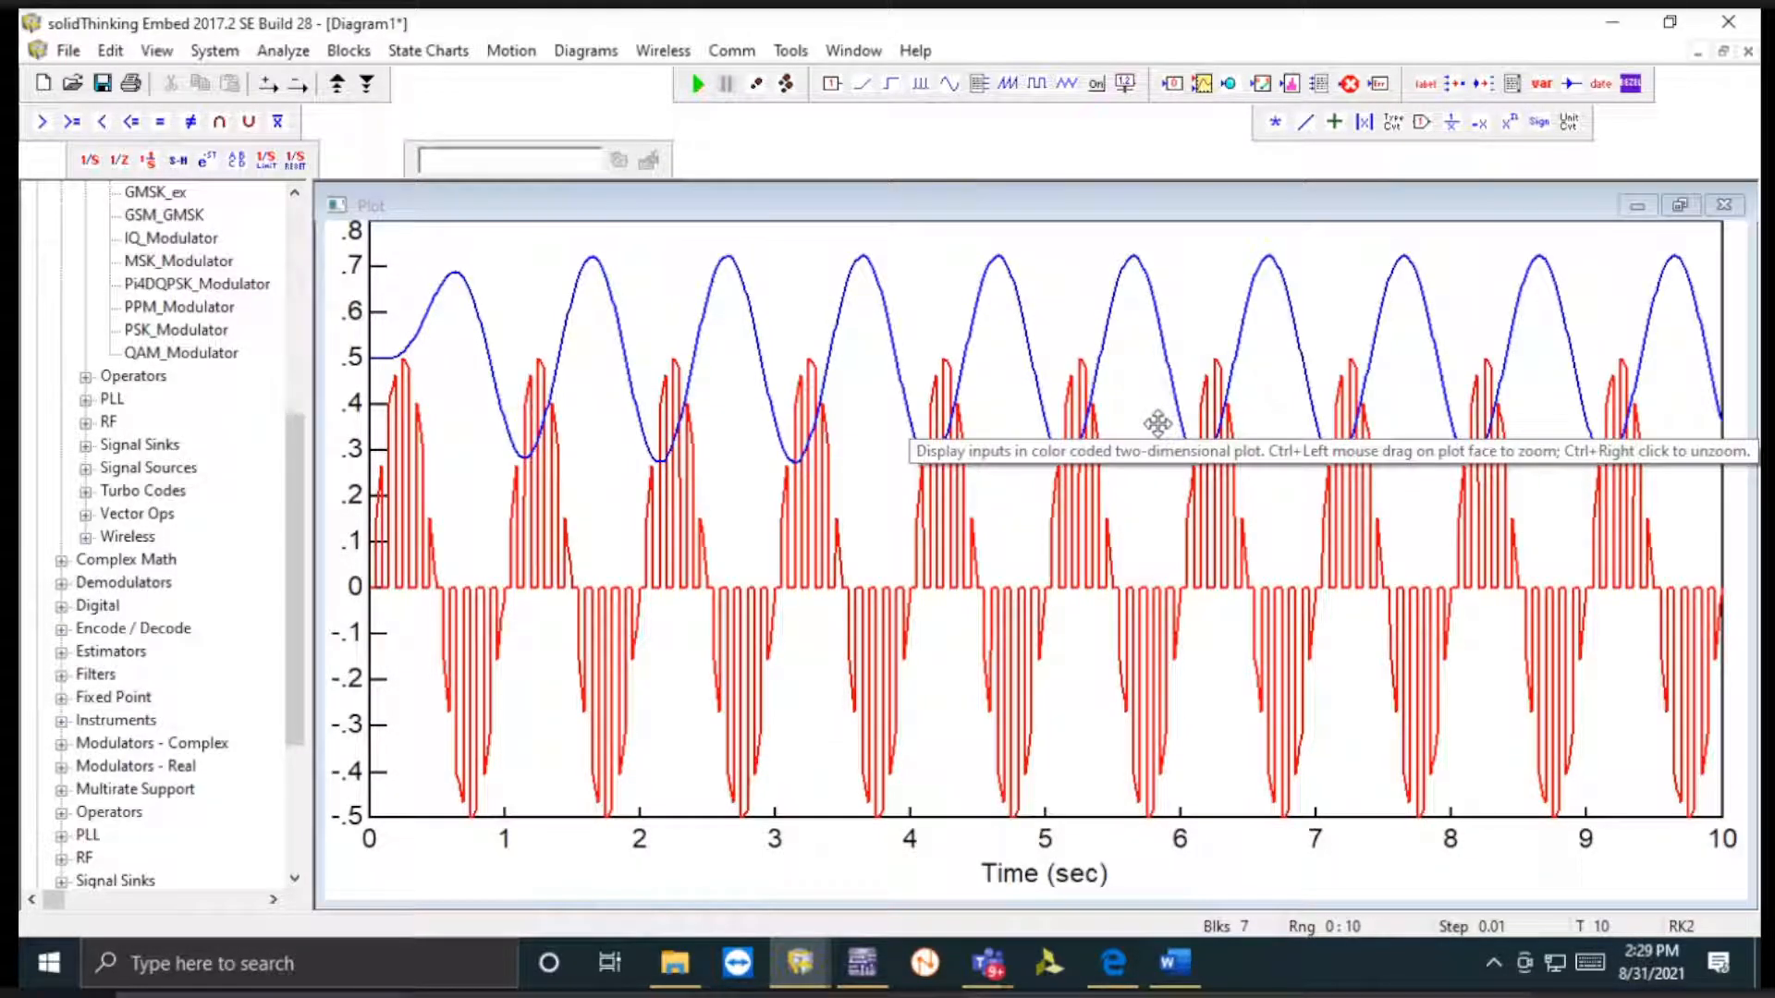
{"action": "left_click", "coordinate": [1680, 204]}
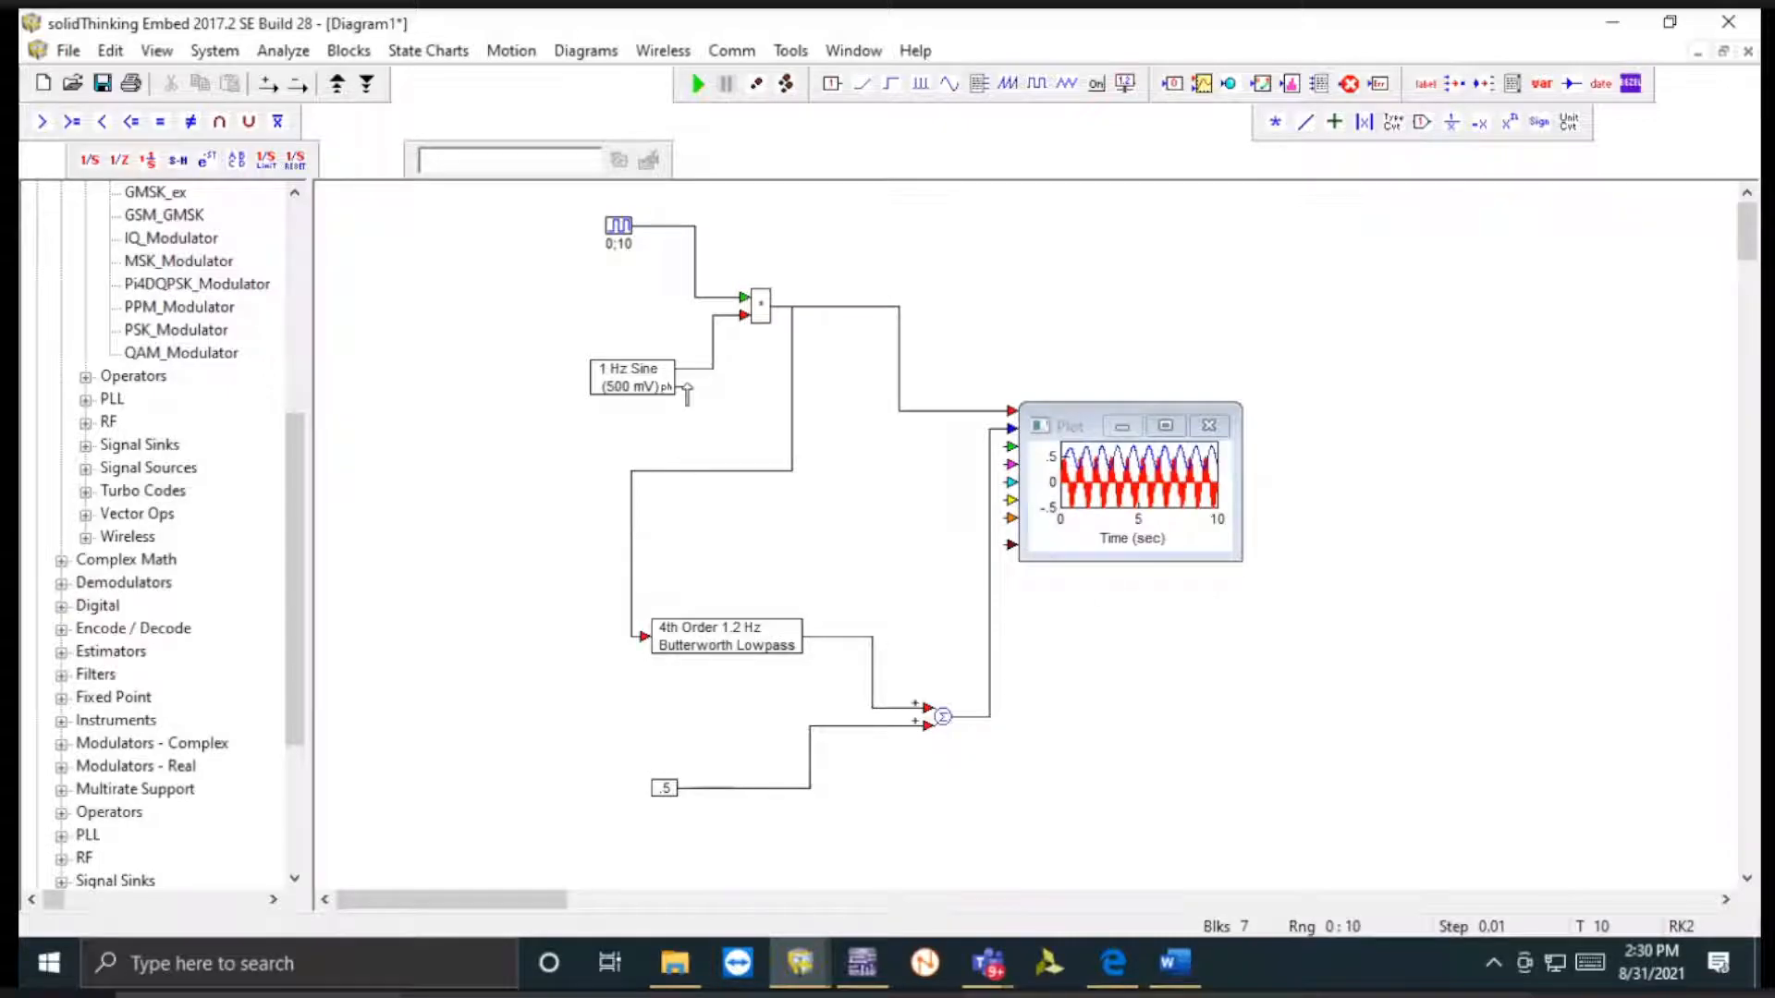
- Set the sine source's amplitude back to 1 V
{"action": "double_click", "coordinate": [632, 373]}
{"action": "key", "text": "Tab"}
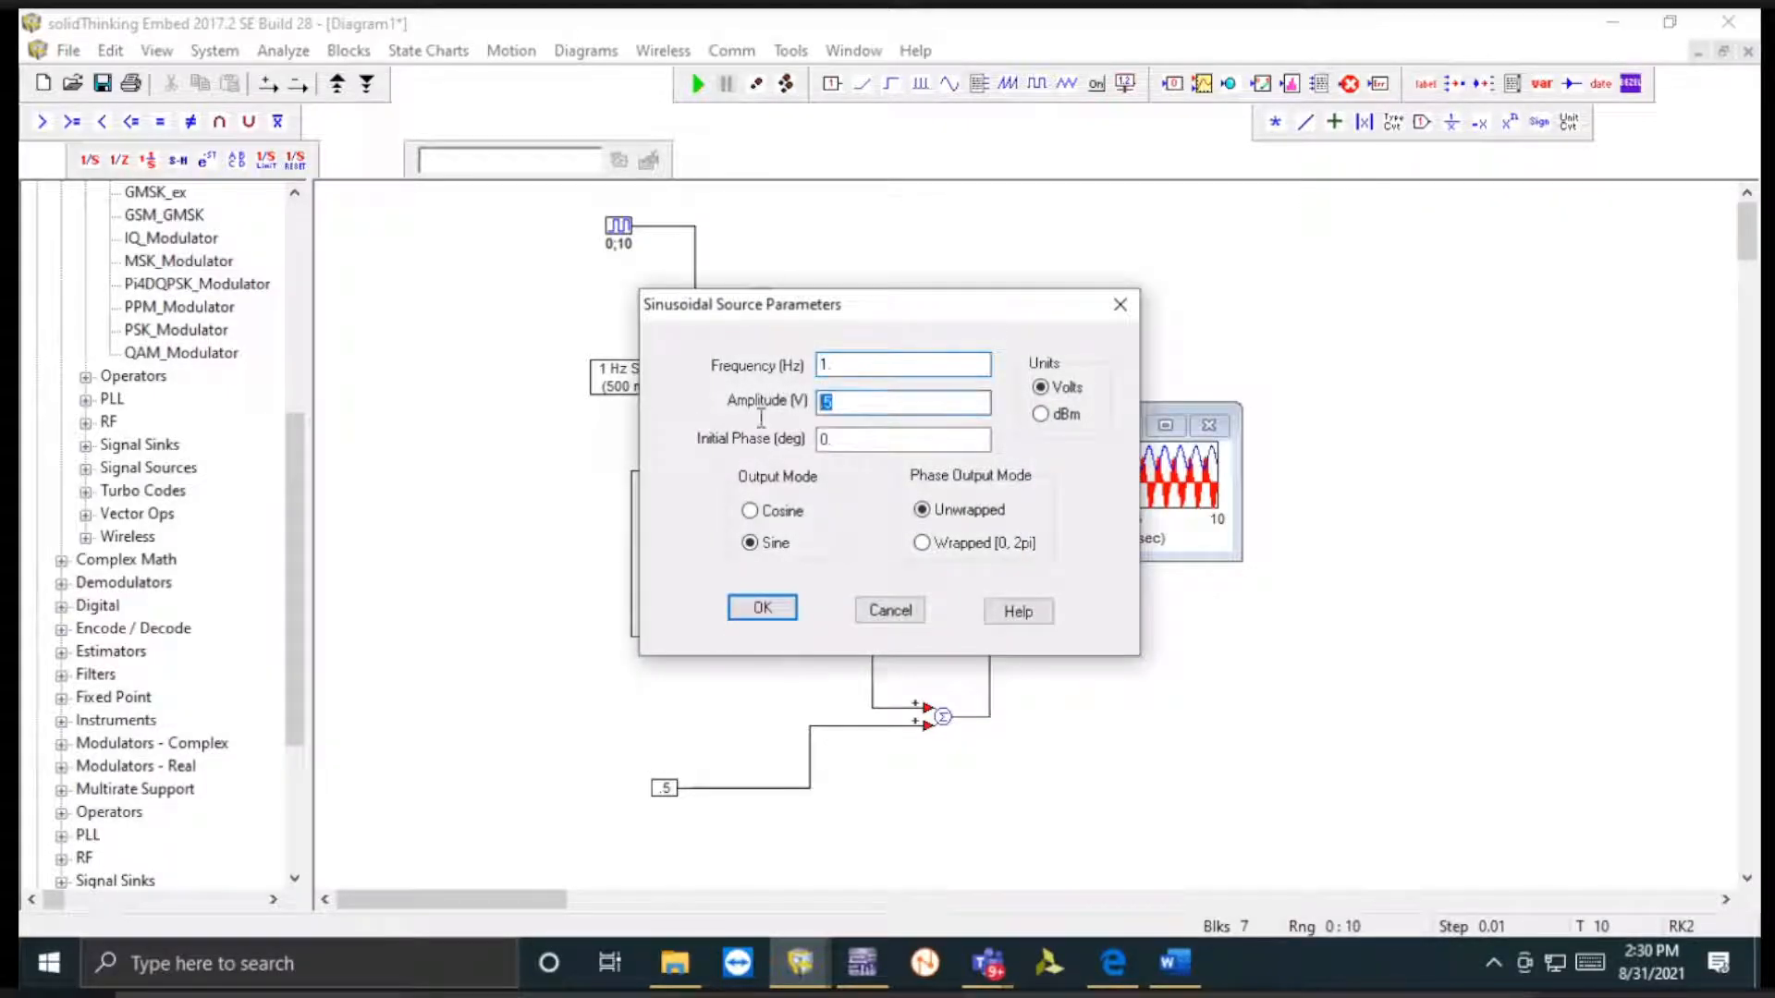
{"action": "type", "text": "1"}
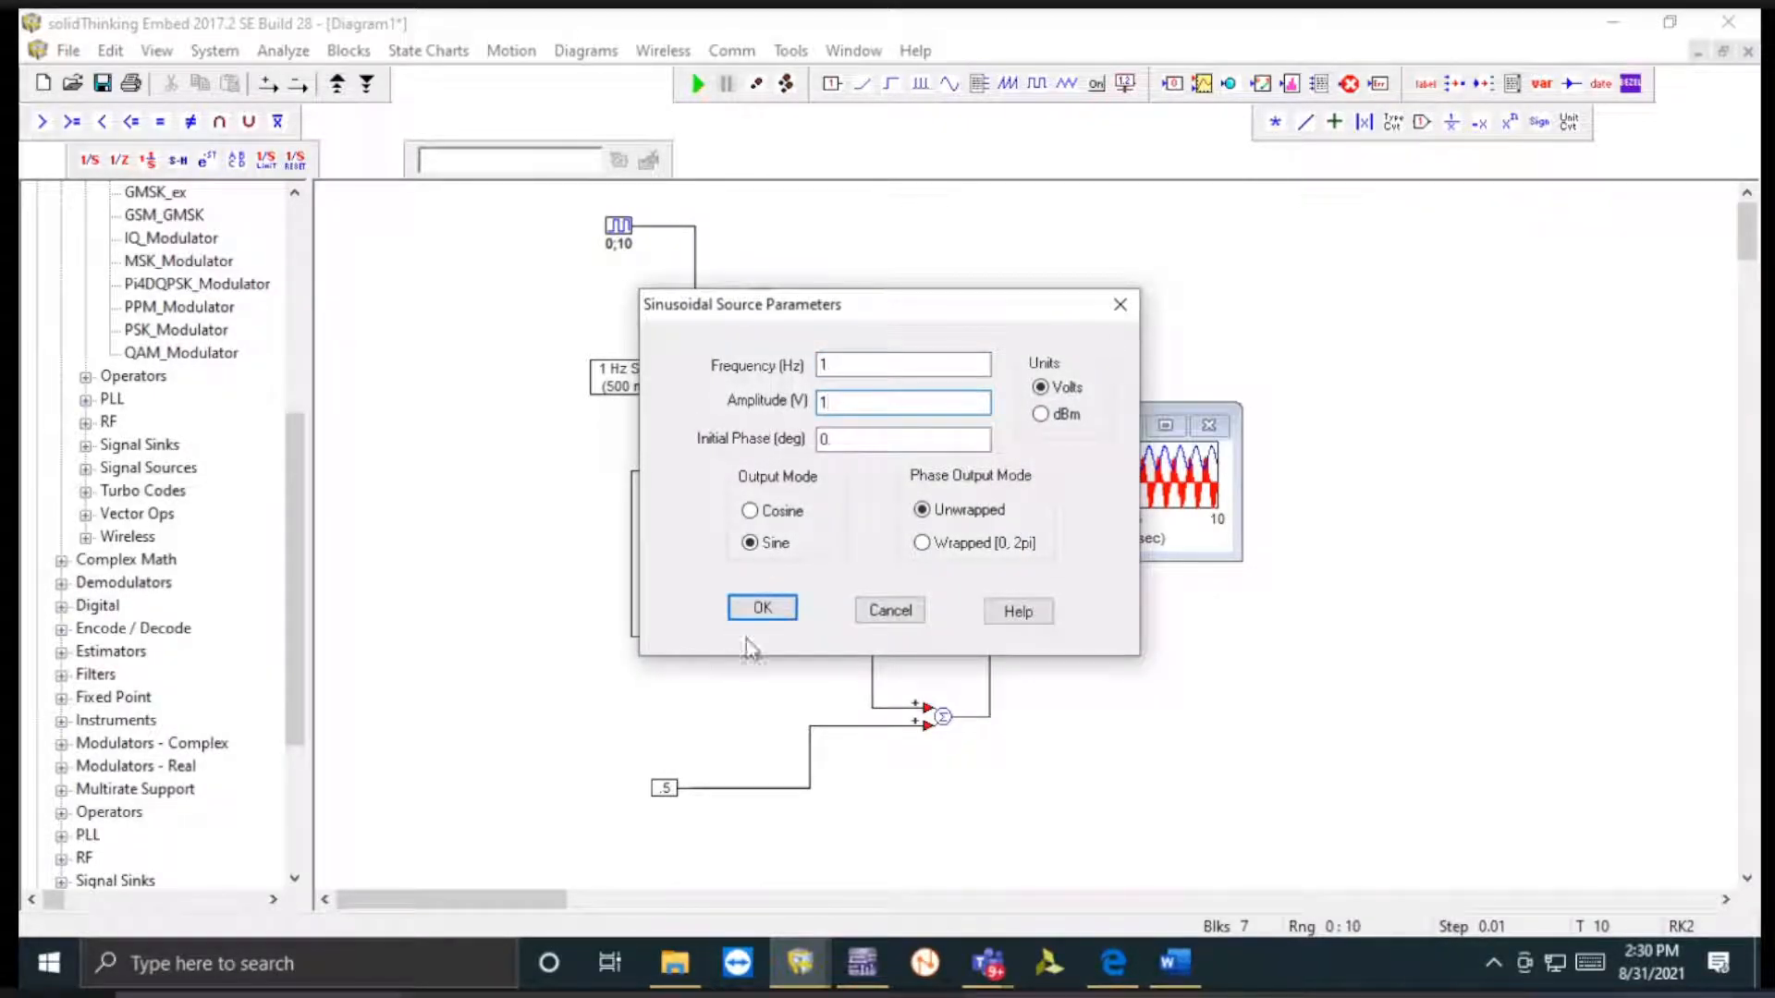
{"action": "left_click", "coordinate": [763, 609]}
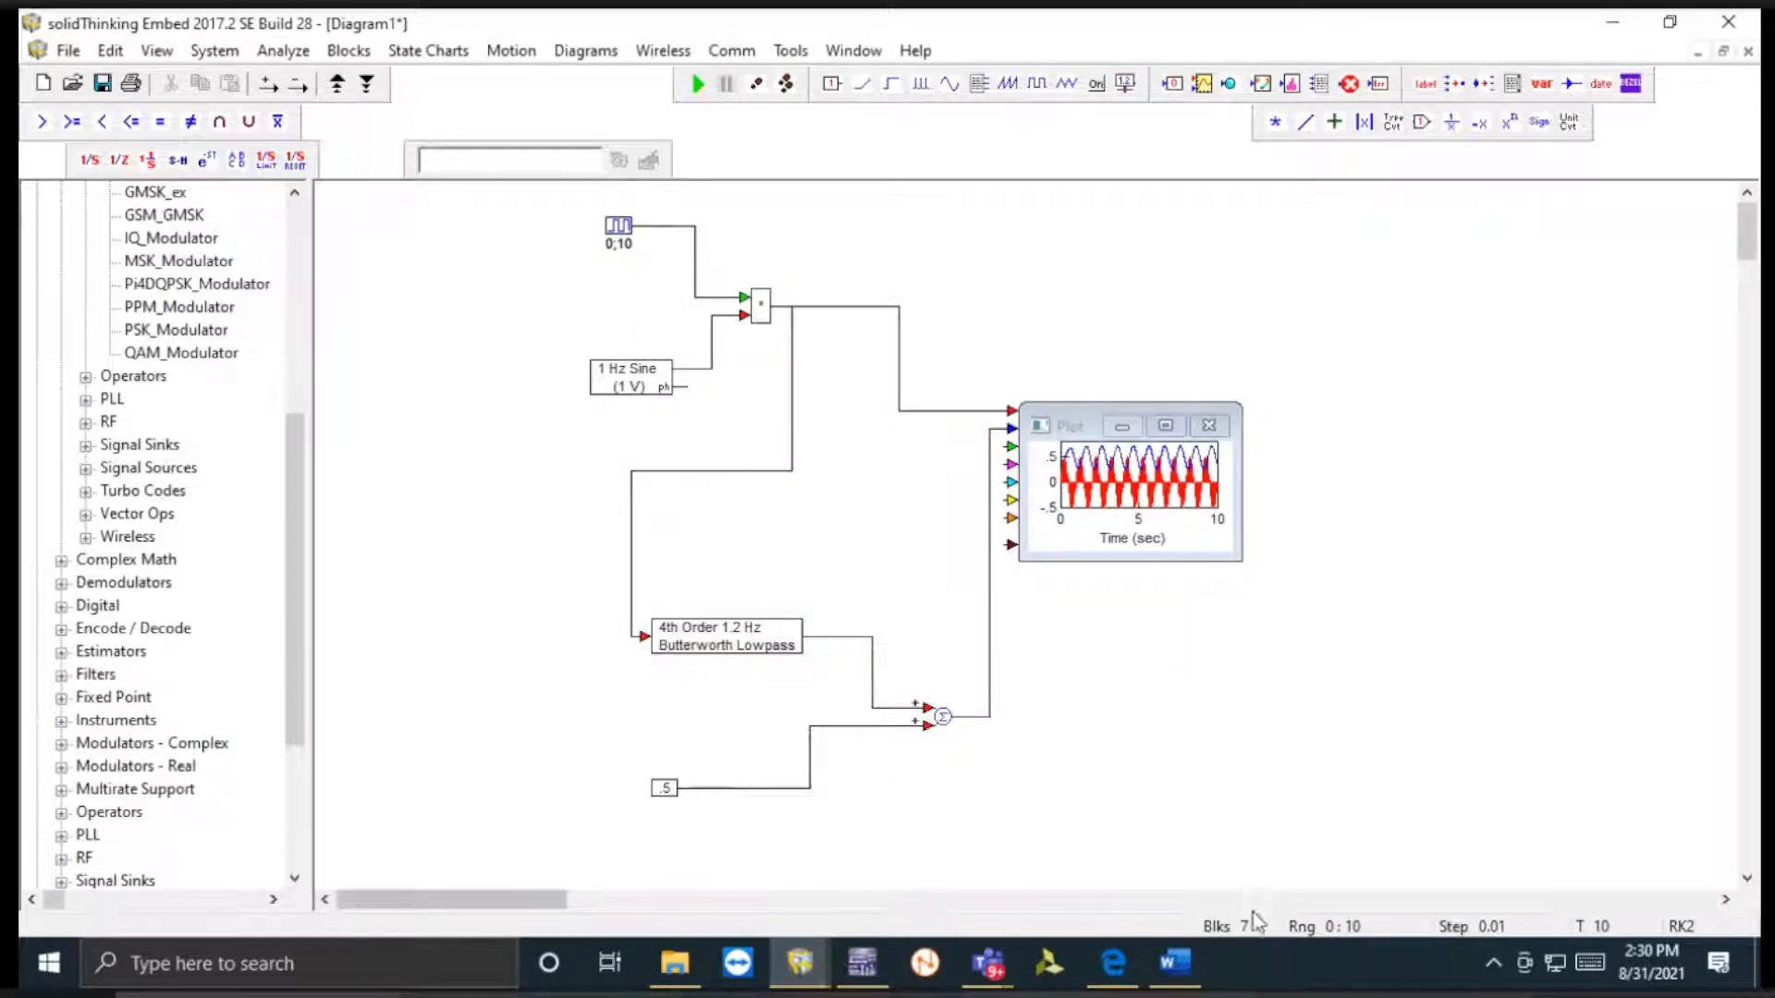
- Review the time-domain block diagram in the Word document, then return to Embed and compare it with the enlarged plot
{"action": "left_click", "coordinate": [1176, 959]}
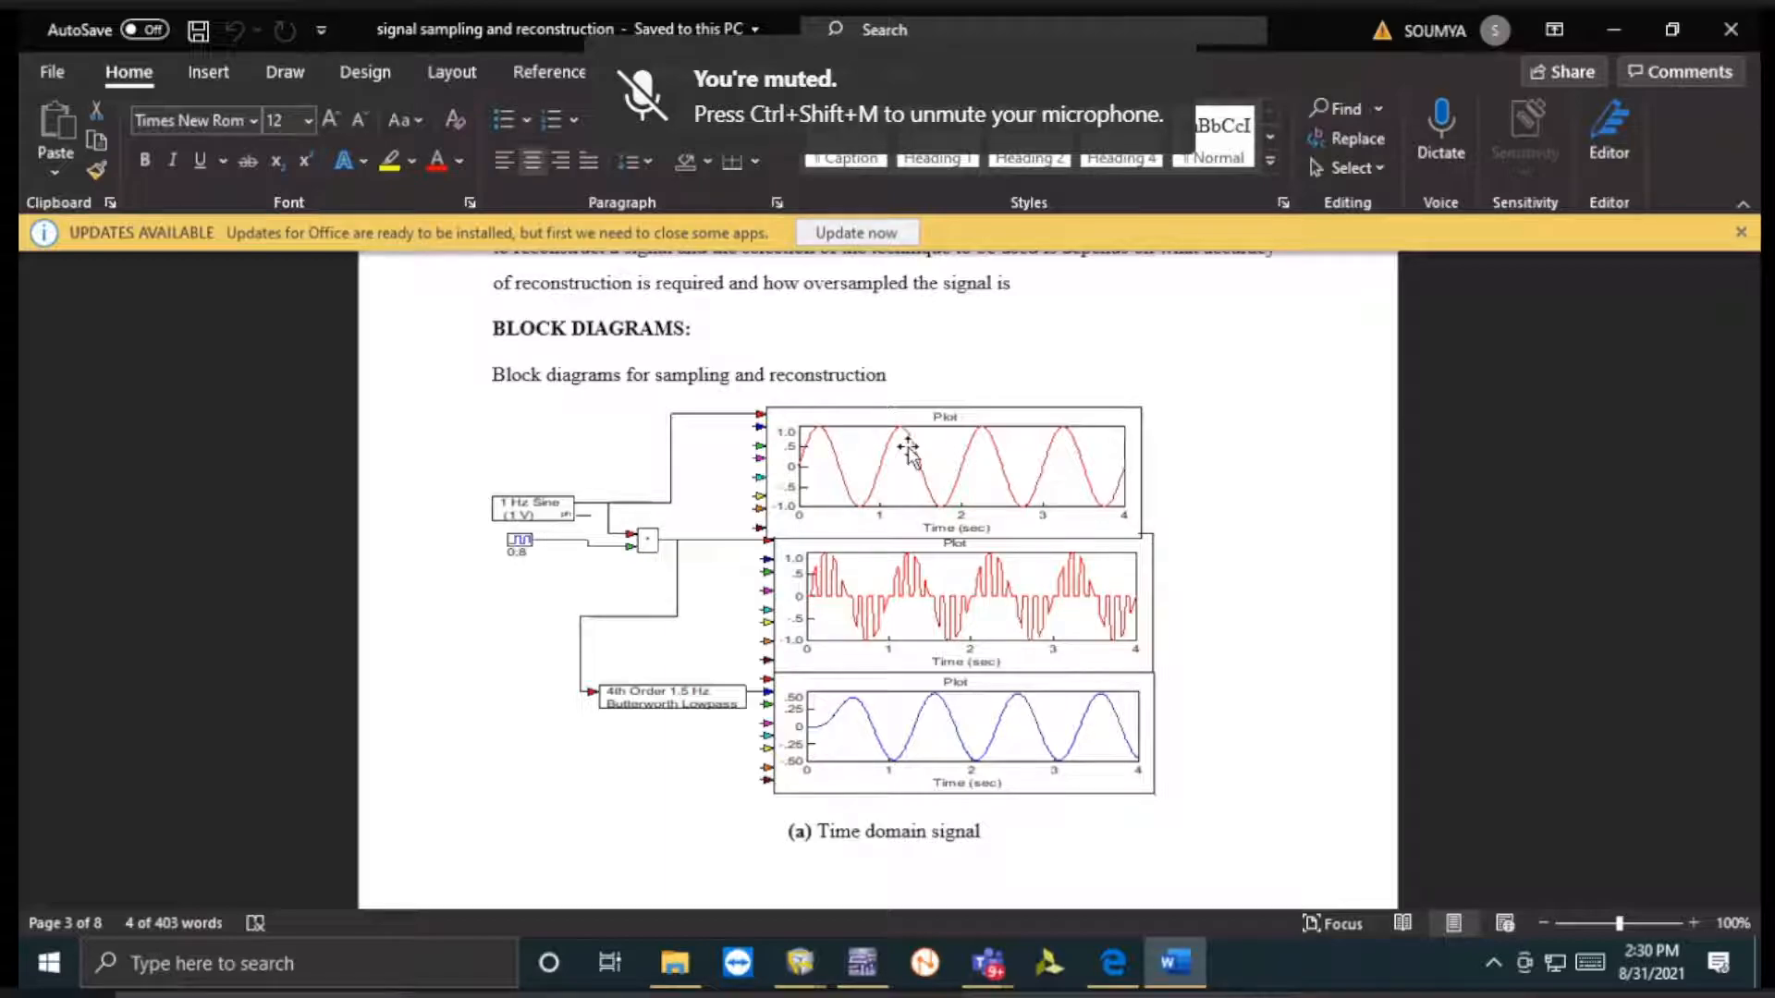
{"action": "left_click", "coordinate": [1624, 31]}
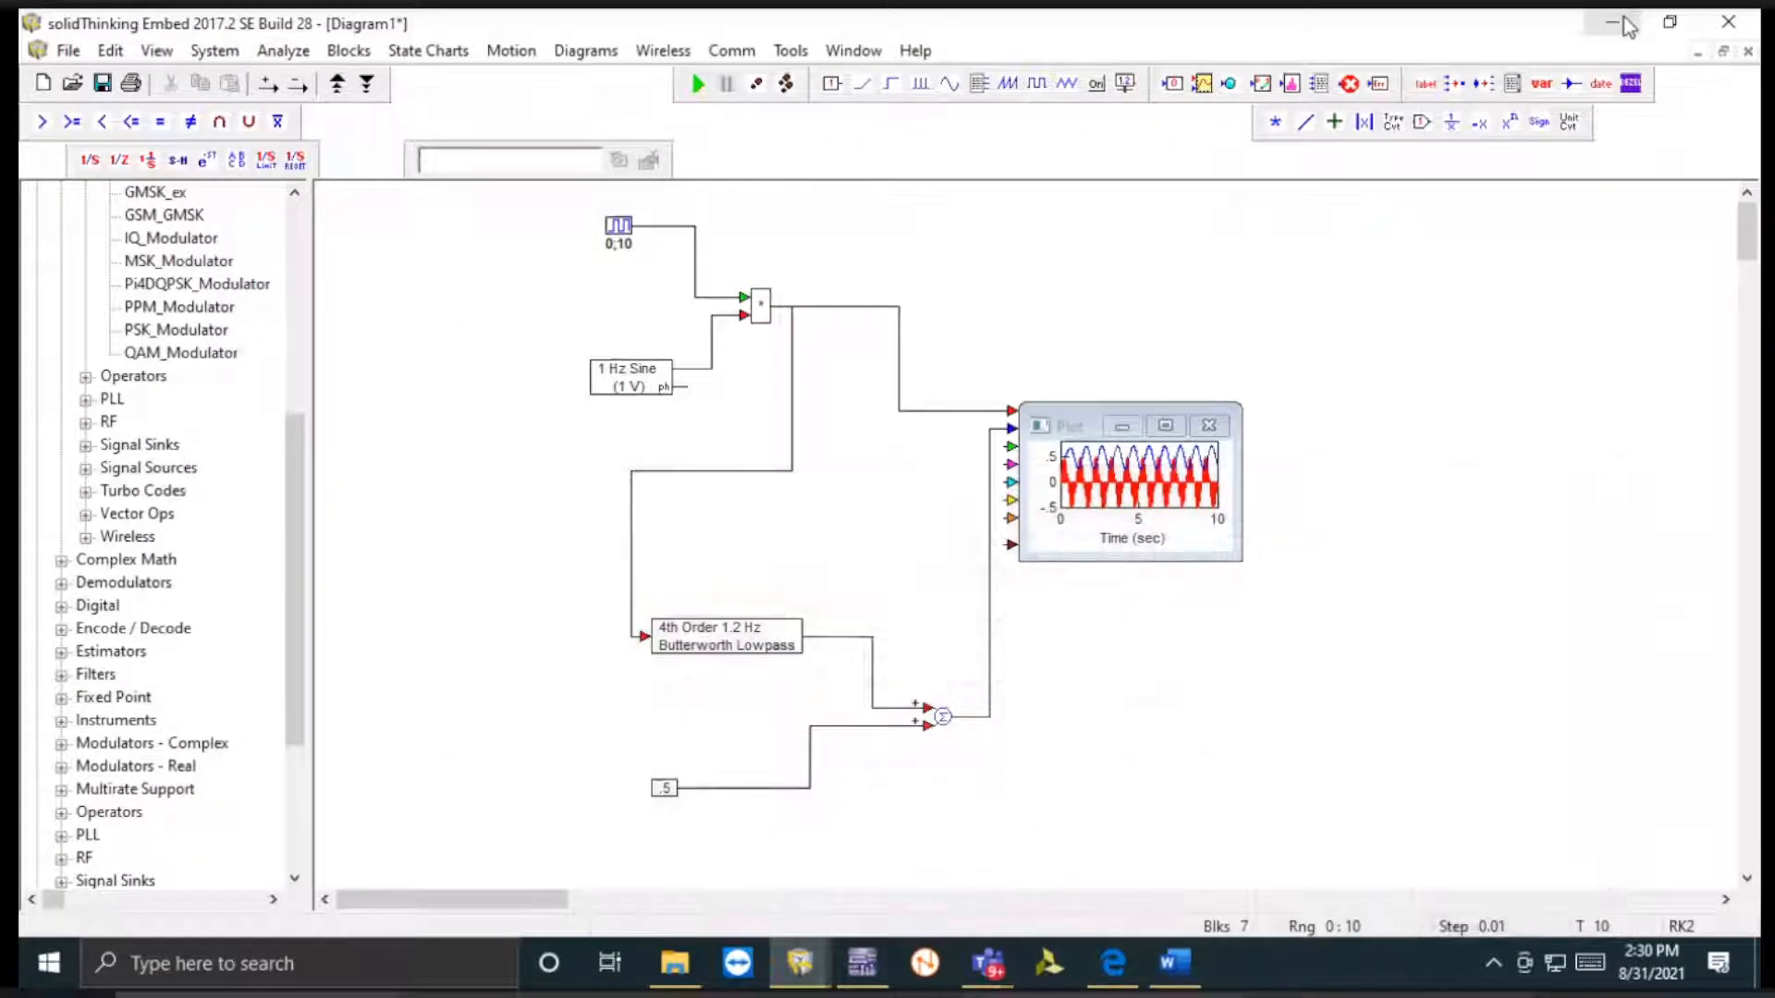
{"action": "left_click", "coordinate": [1166, 429]}
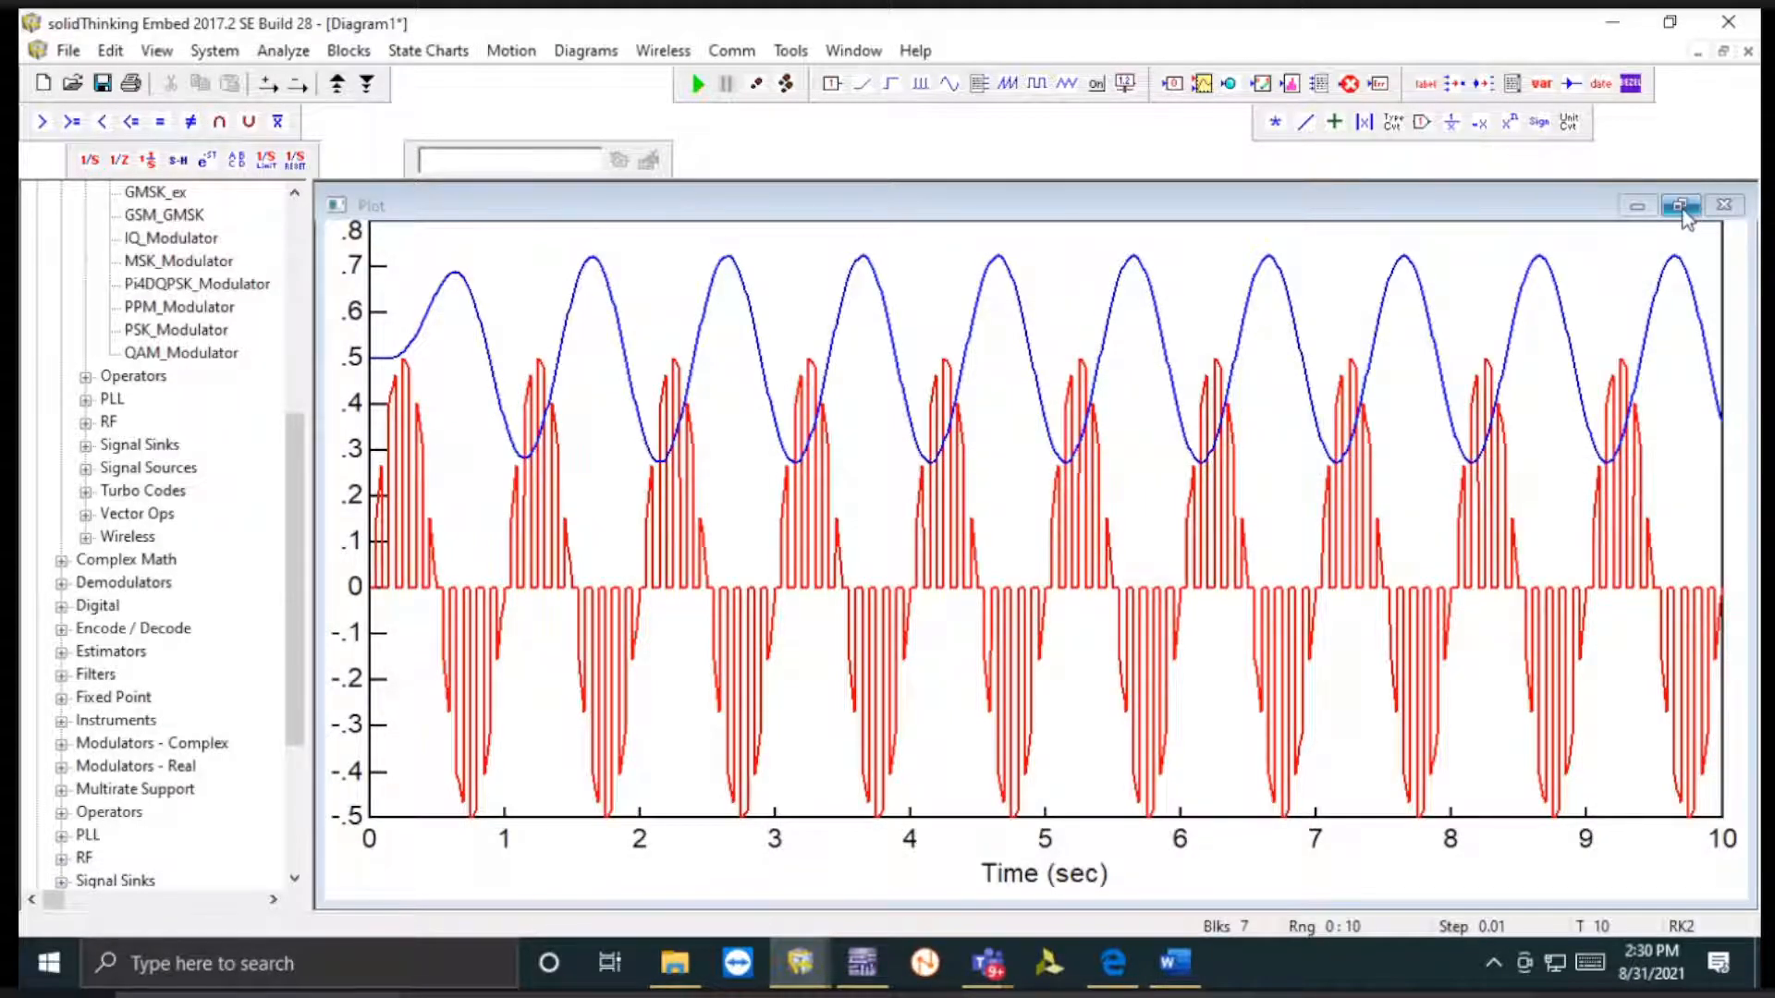
{"action": "left_click", "coordinate": [1681, 206]}
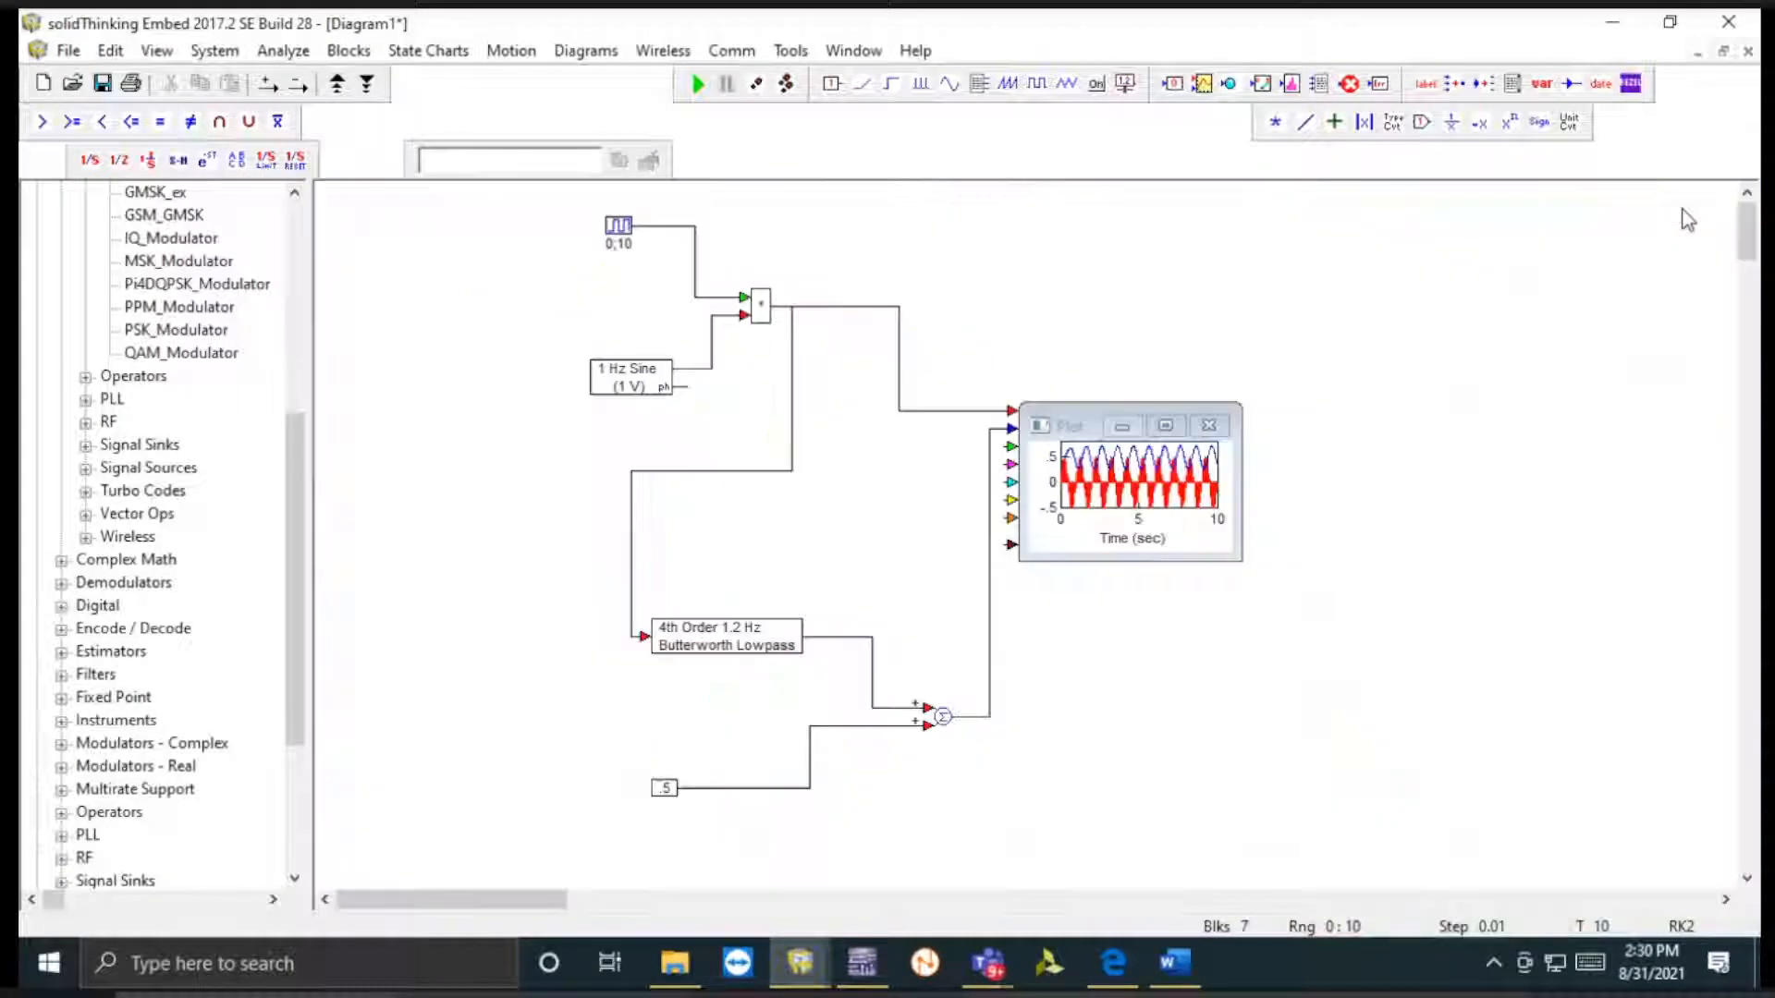
- Check the Butterworth lowpass filter's properties without changing them and inspect the enlarged plot again
{"action": "double_click", "coordinate": [742, 636]}
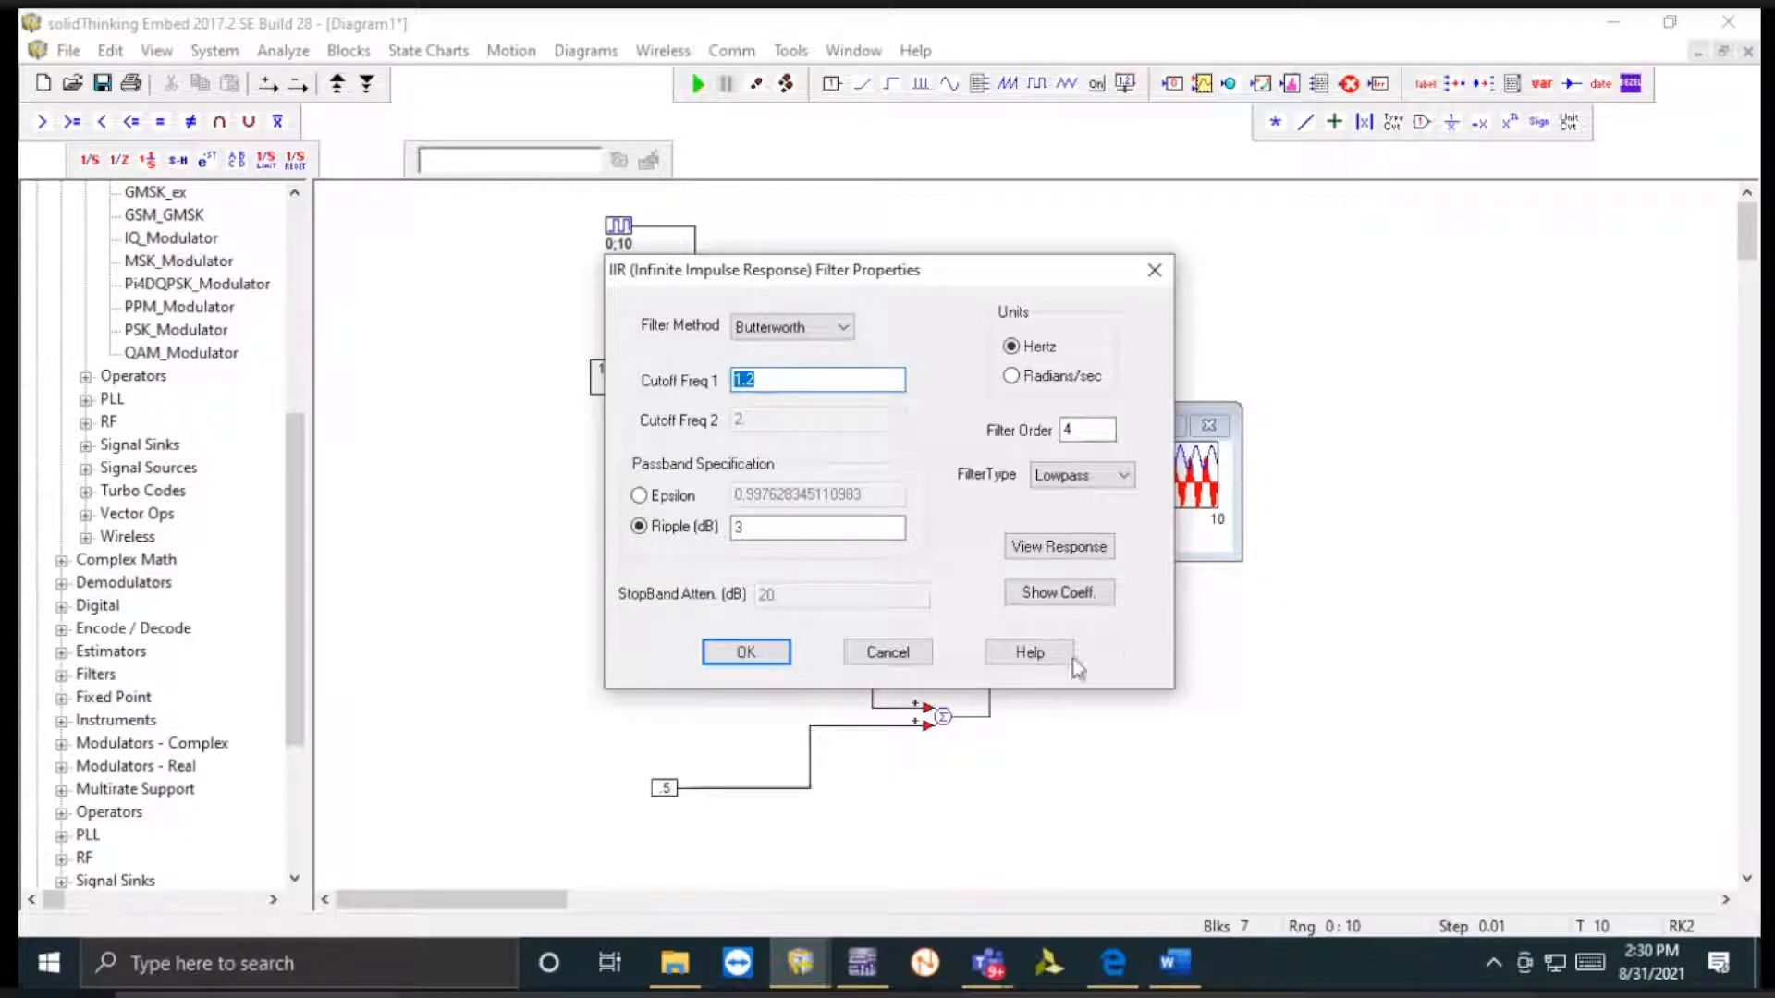
{"action": "left_click", "coordinate": [739, 652]}
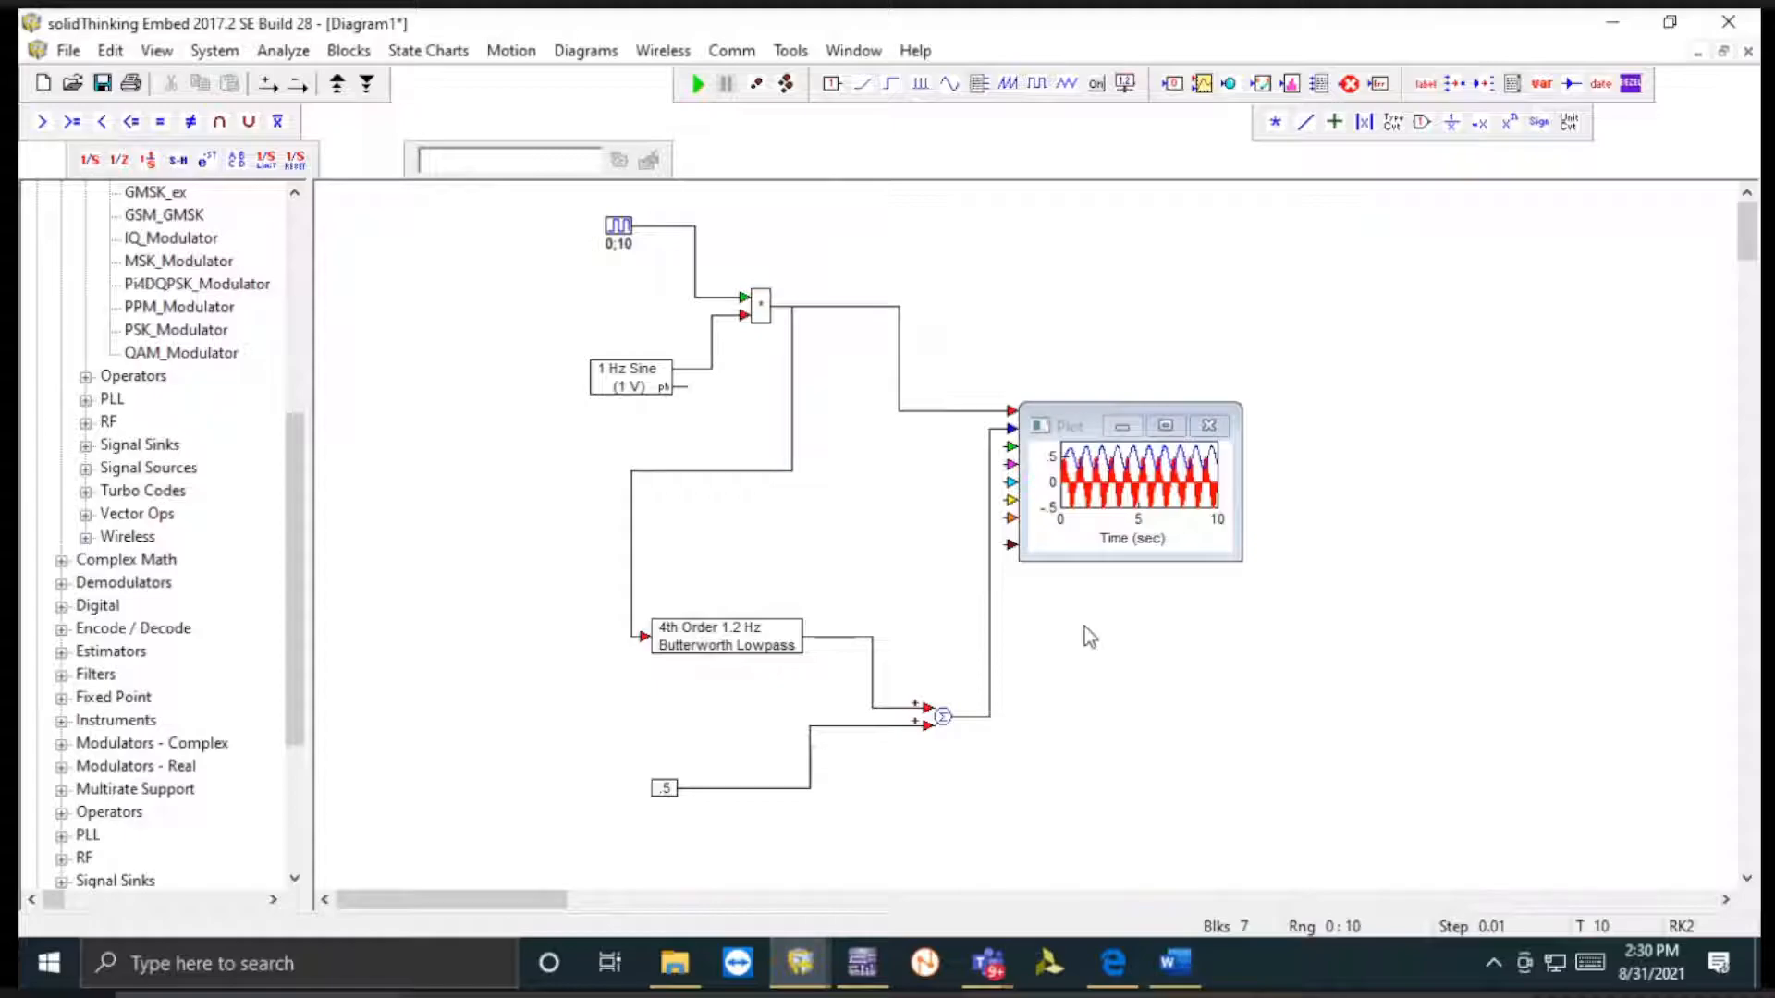
{"action": "left_click", "coordinate": [1164, 425]}
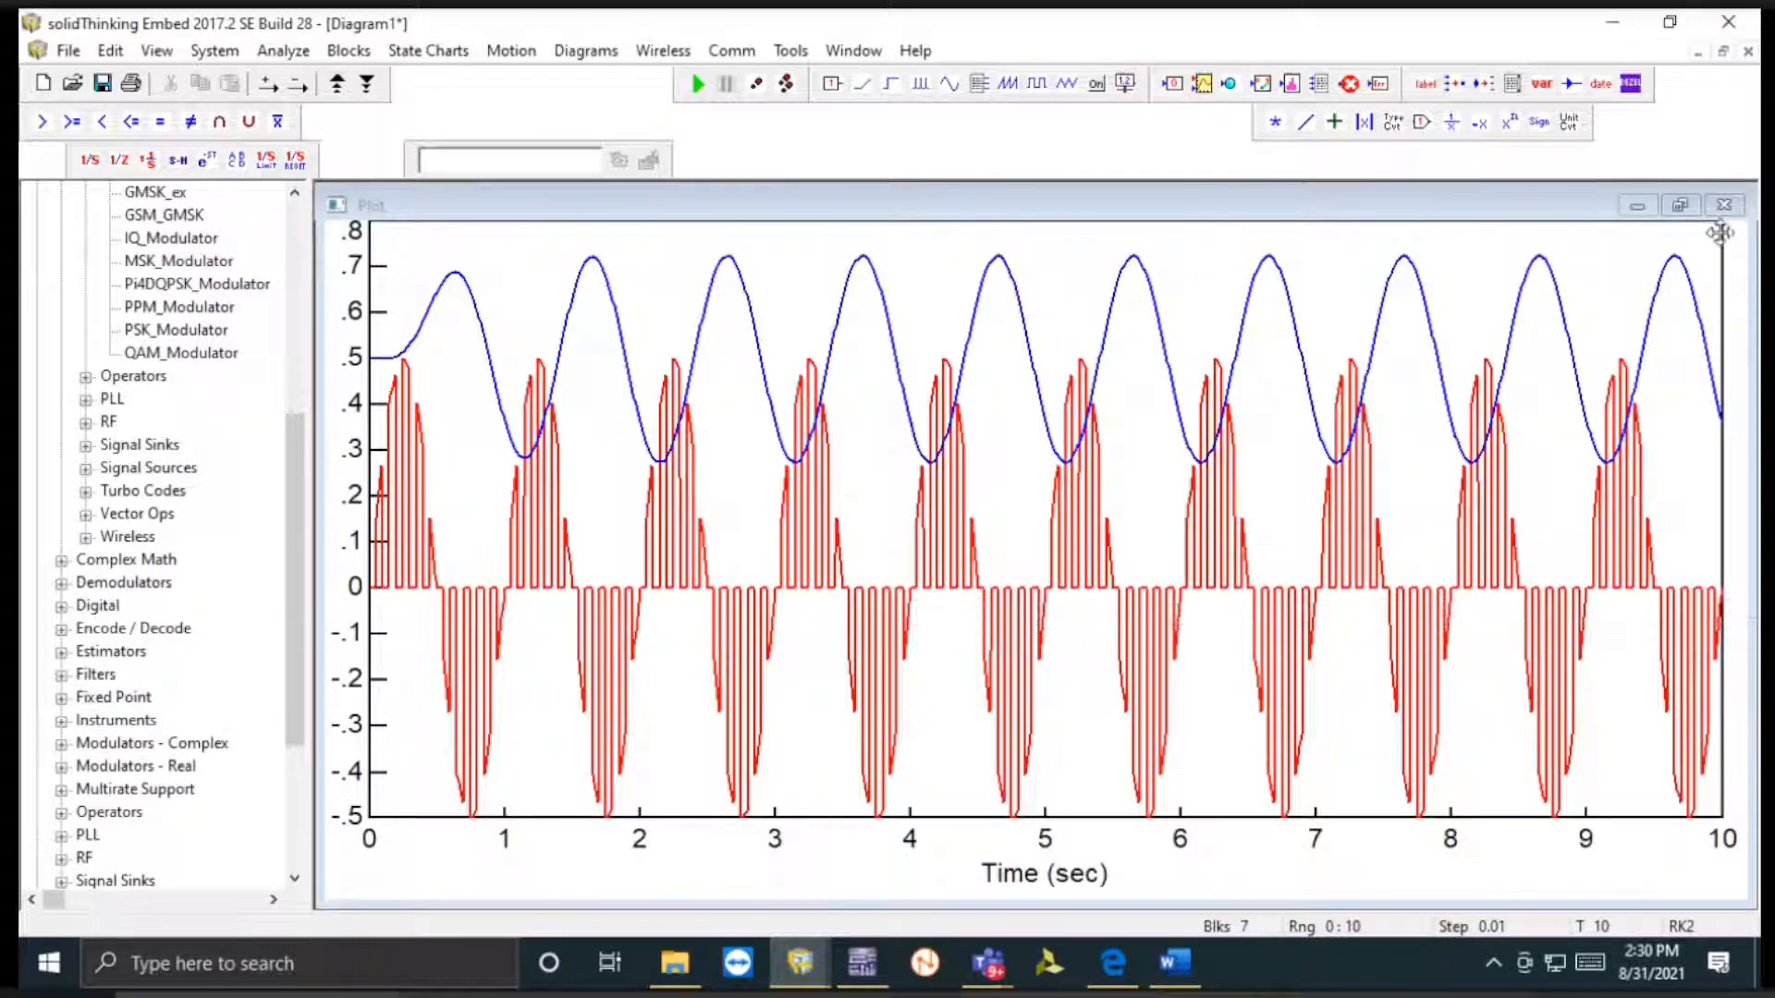
{"action": "left_click", "coordinate": [1679, 203]}
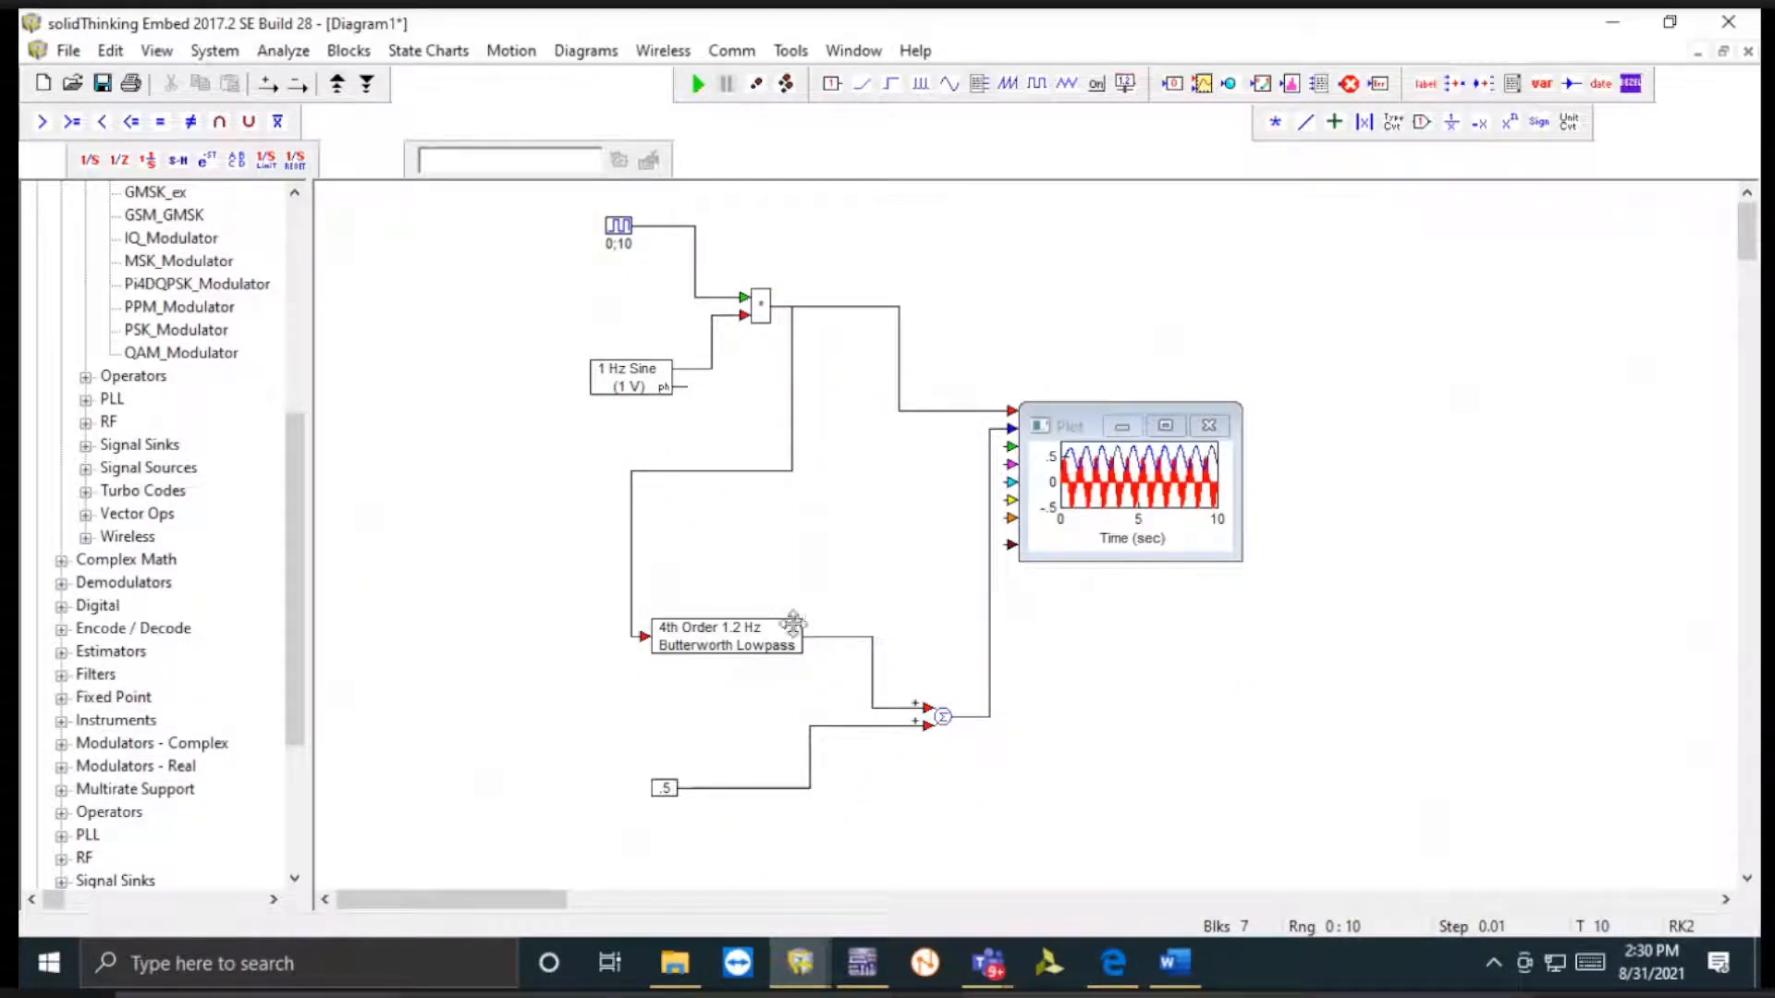
- Set the Butterworth lowpass filter's cutoff frequency to 1 Hz and rerun the simulation
{"action": "left_click", "coordinate": [749, 640]}
{"action": "double_click", "coordinate": [750, 640]}
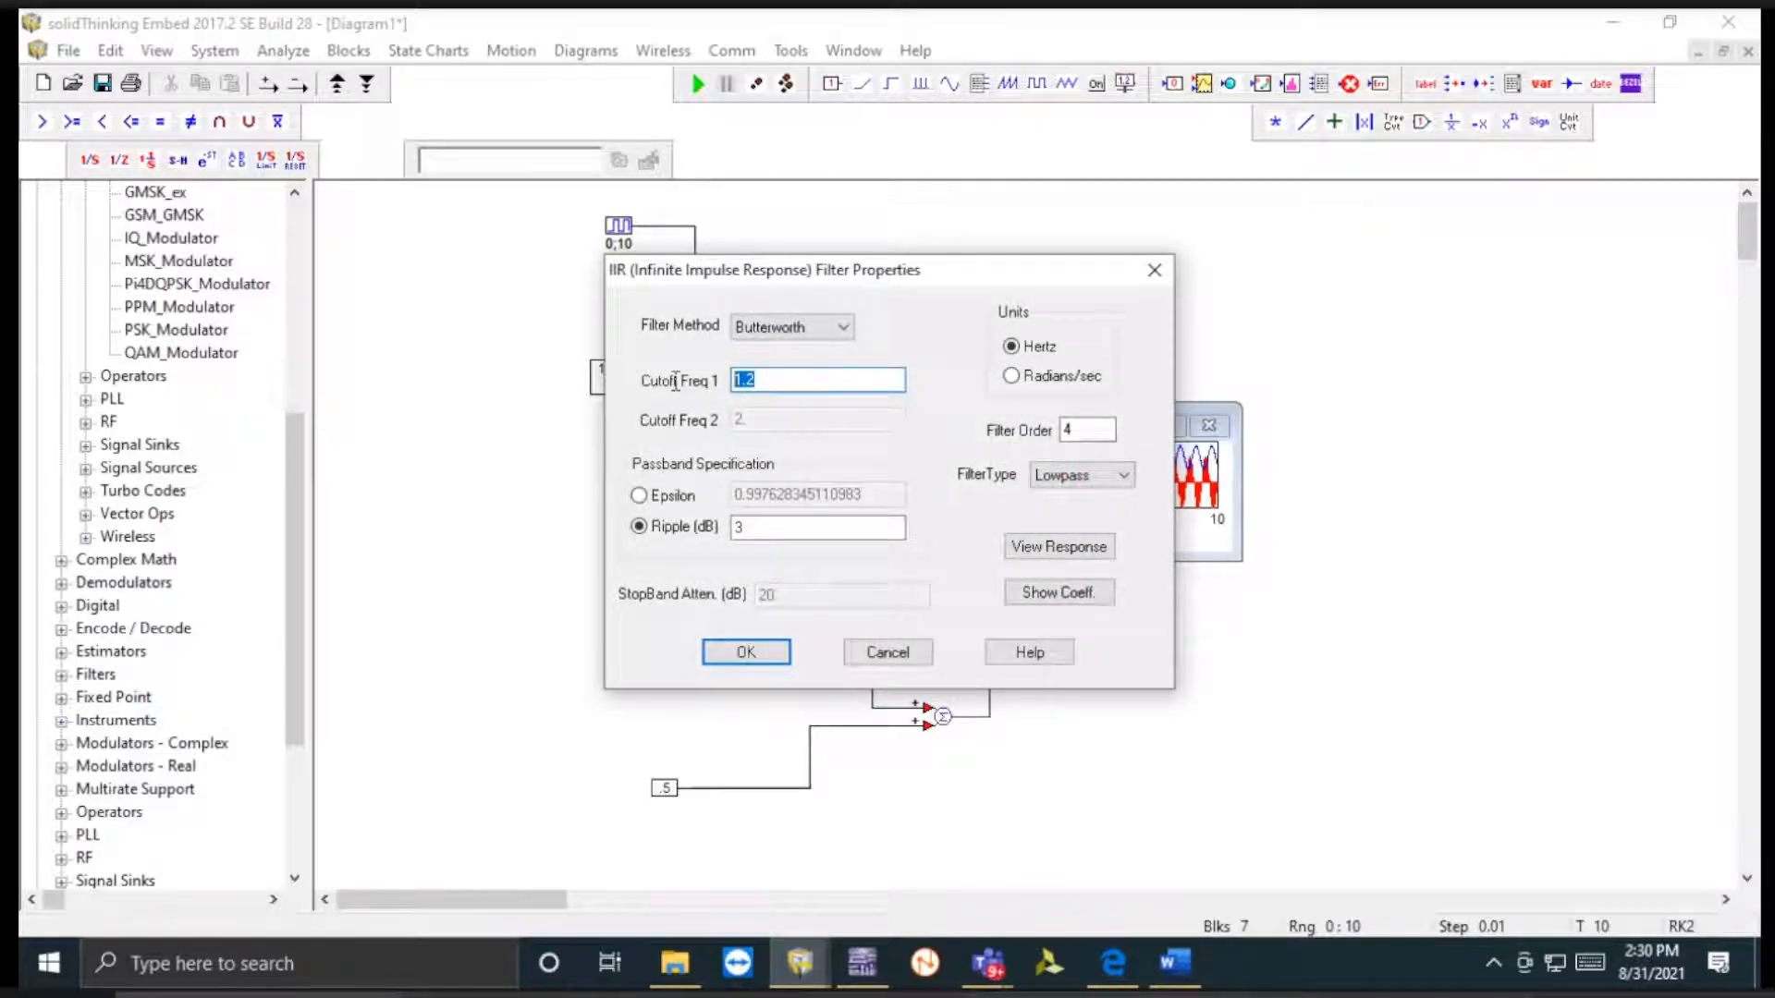
{"action": "type", "text": "1"}
{"action": "left_click", "coordinate": [740, 652]}
{"action": "left_click", "coordinate": [700, 86]}
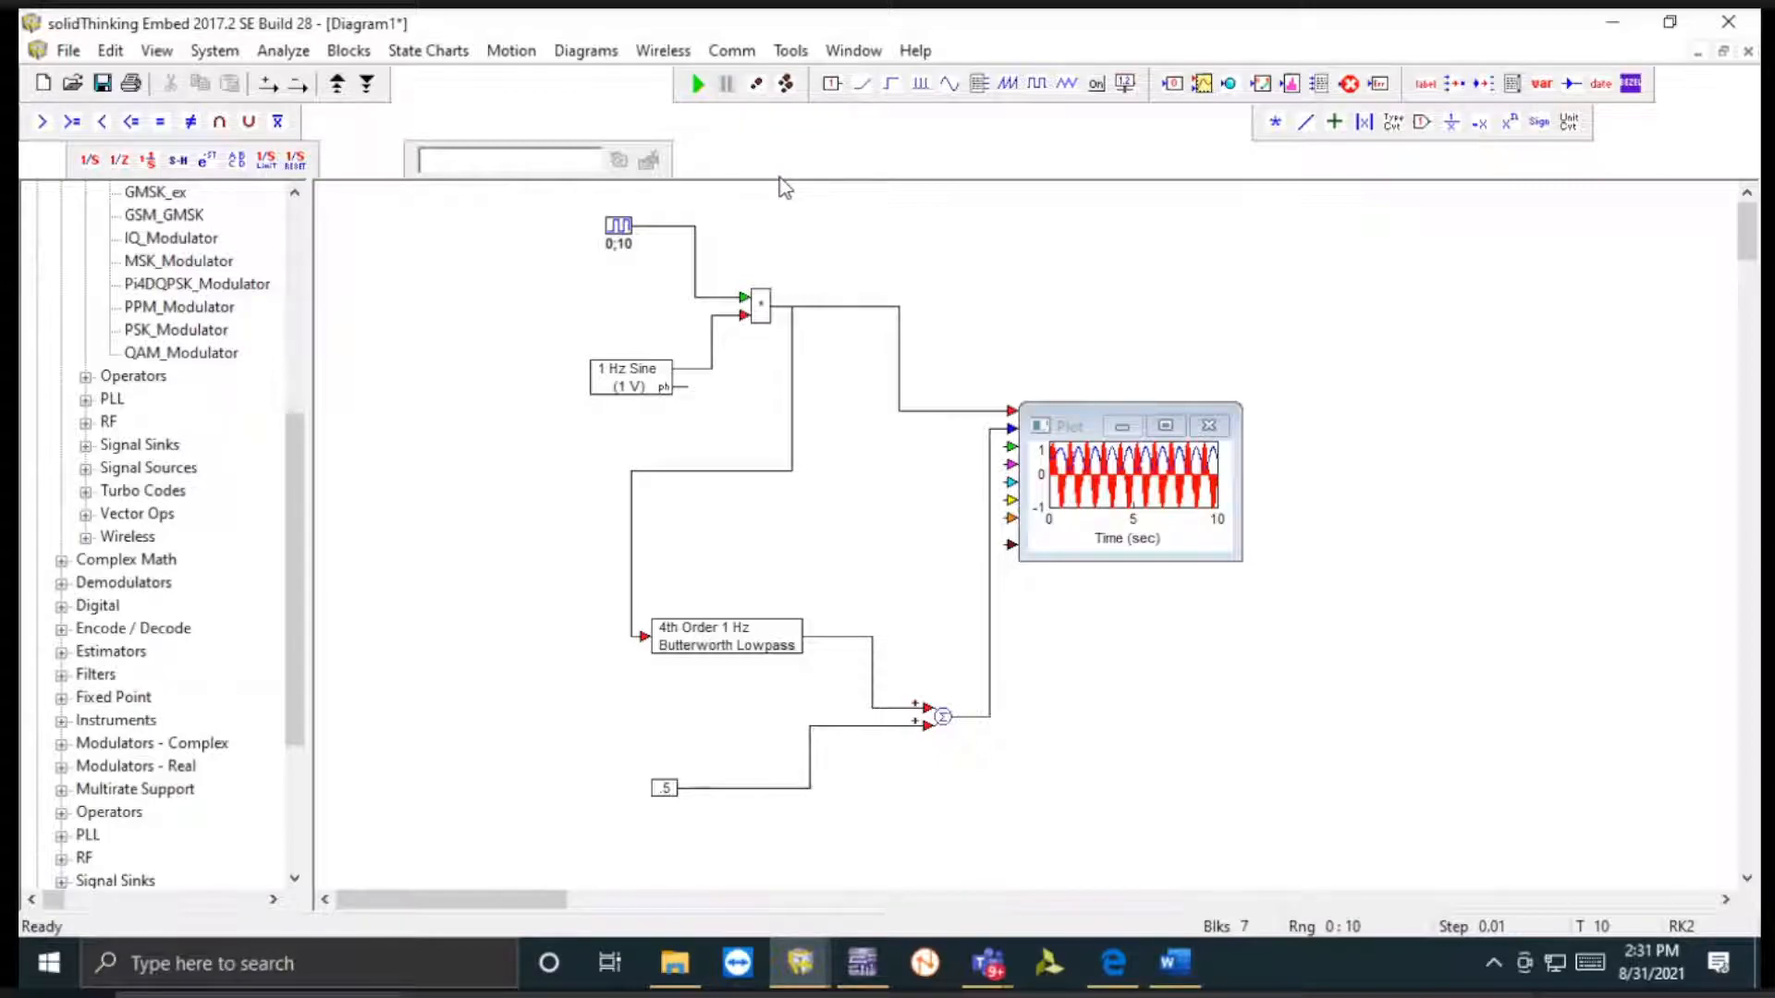
- Enter 5 as the square wave block's label and rerun the simulation
{"action": "double_click", "coordinate": [618, 225]}
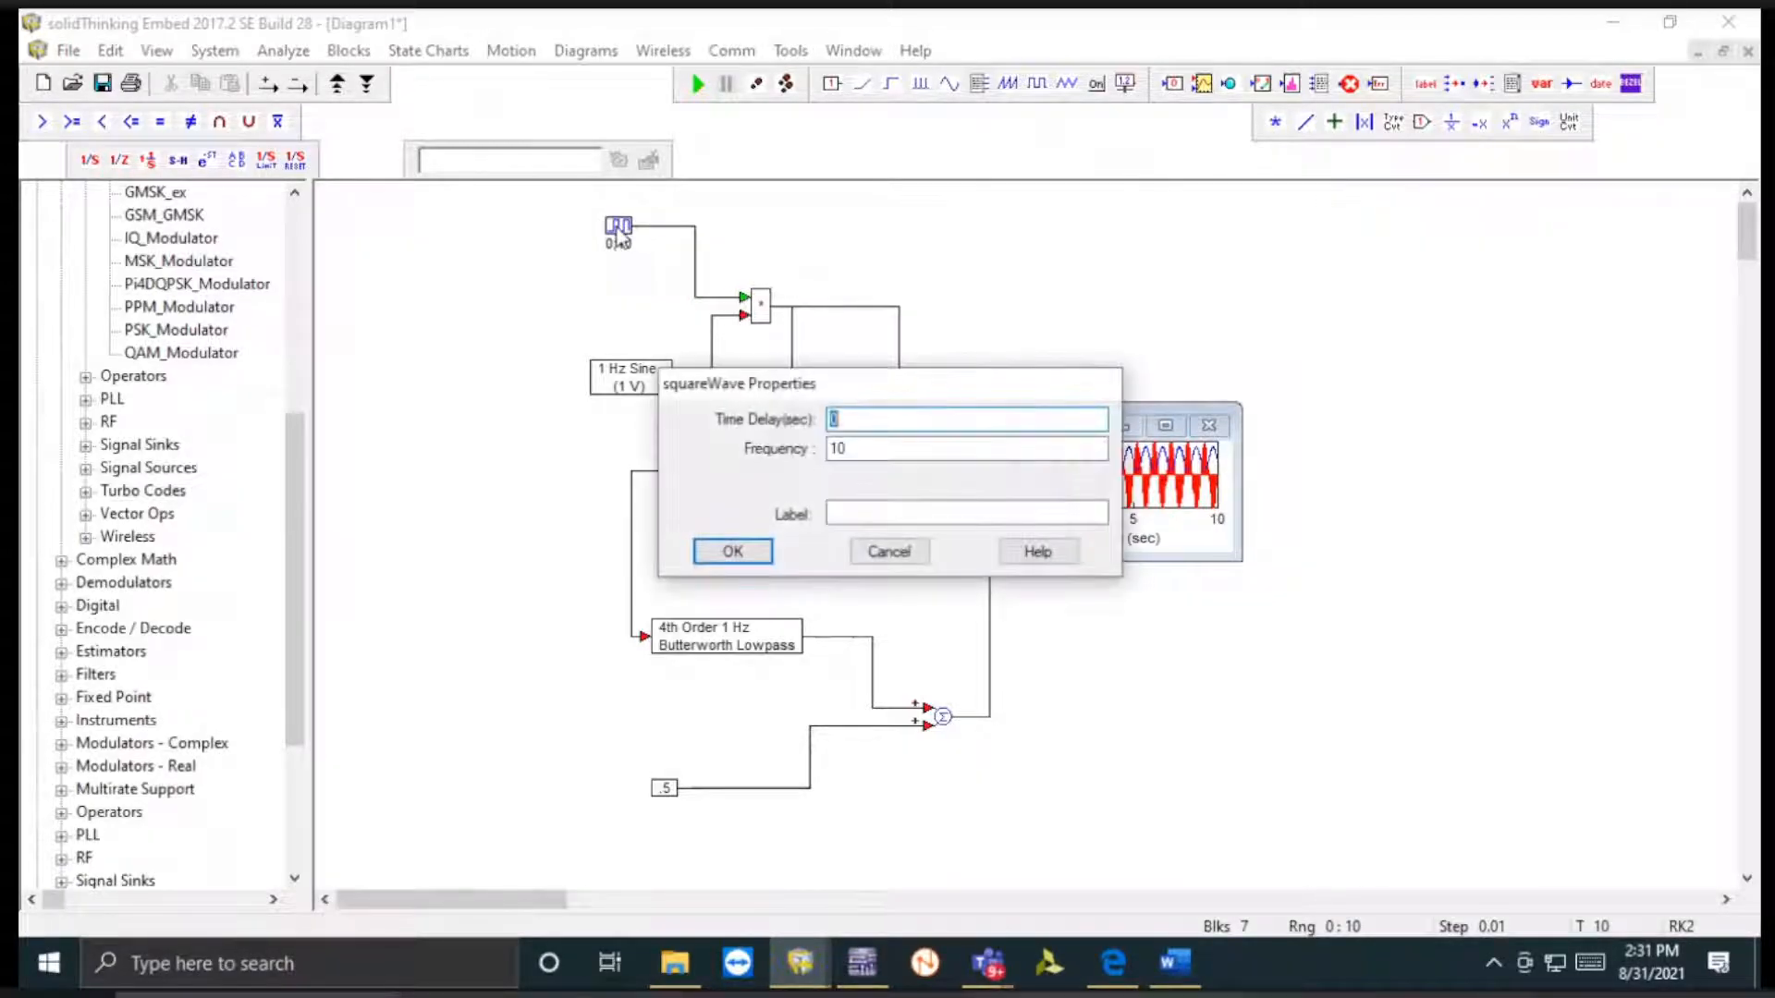
{"action": "left_click", "coordinate": [892, 554]}
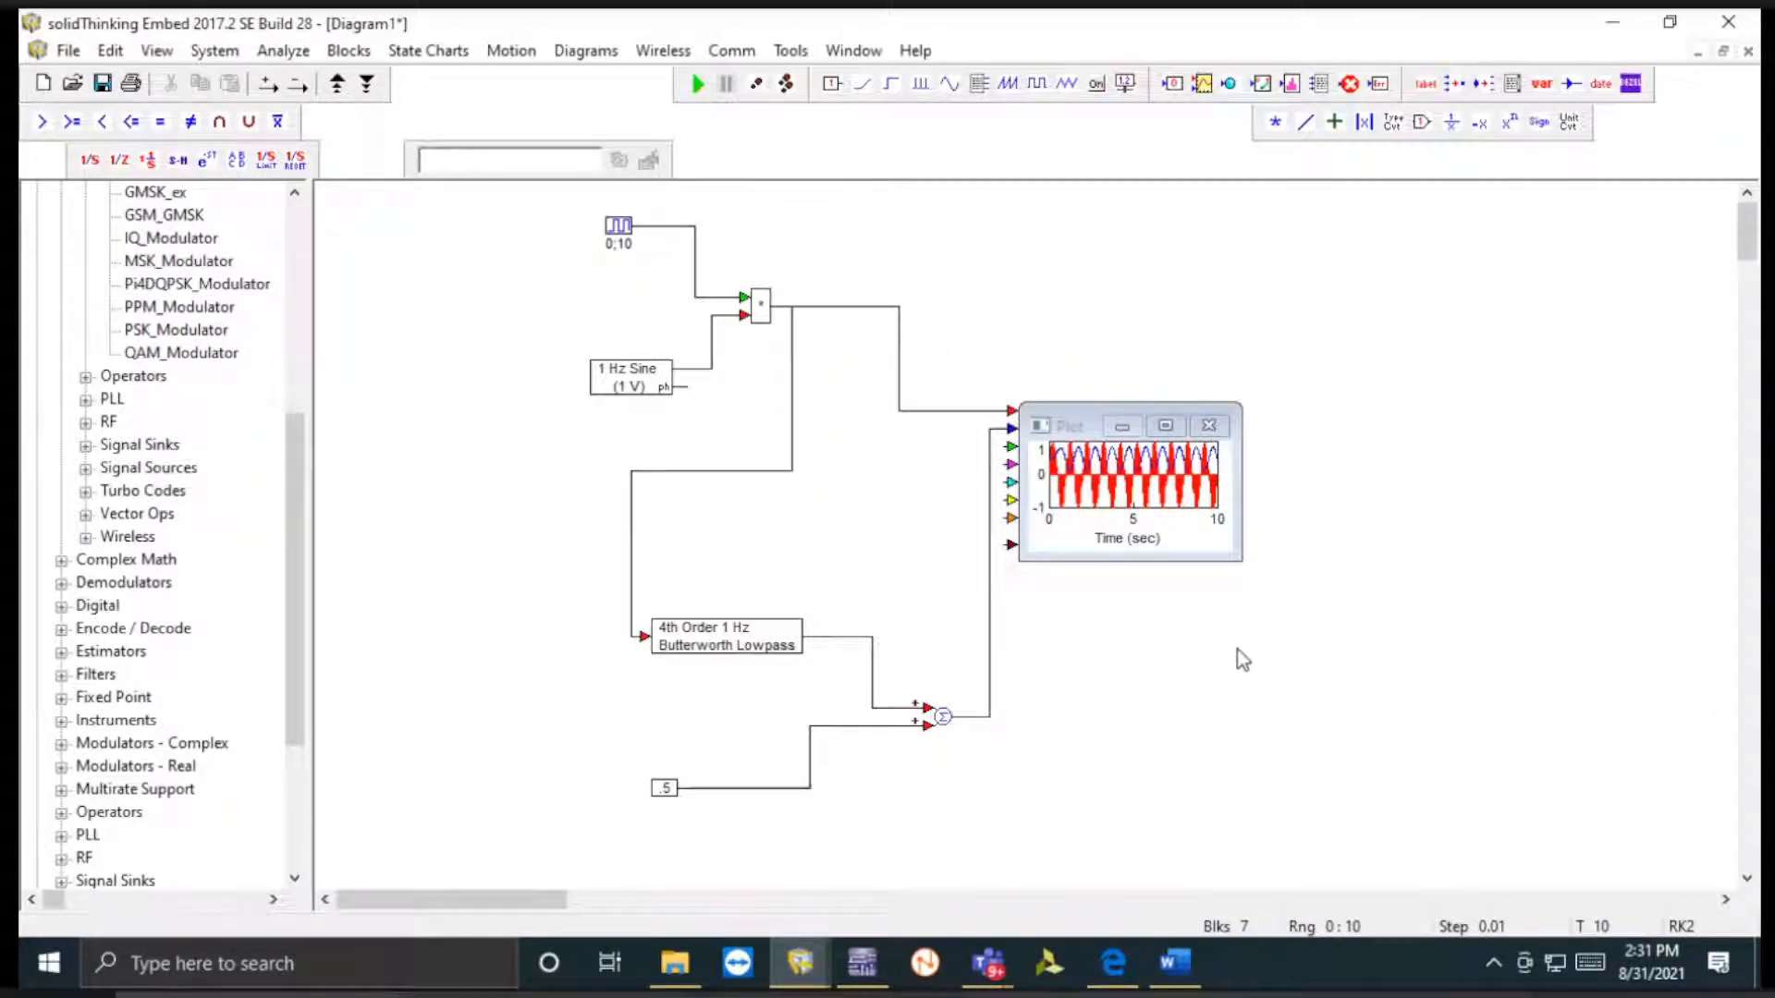
{"action": "double_click", "coordinate": [617, 226]}
{"action": "left_click", "coordinate": [855, 511]}
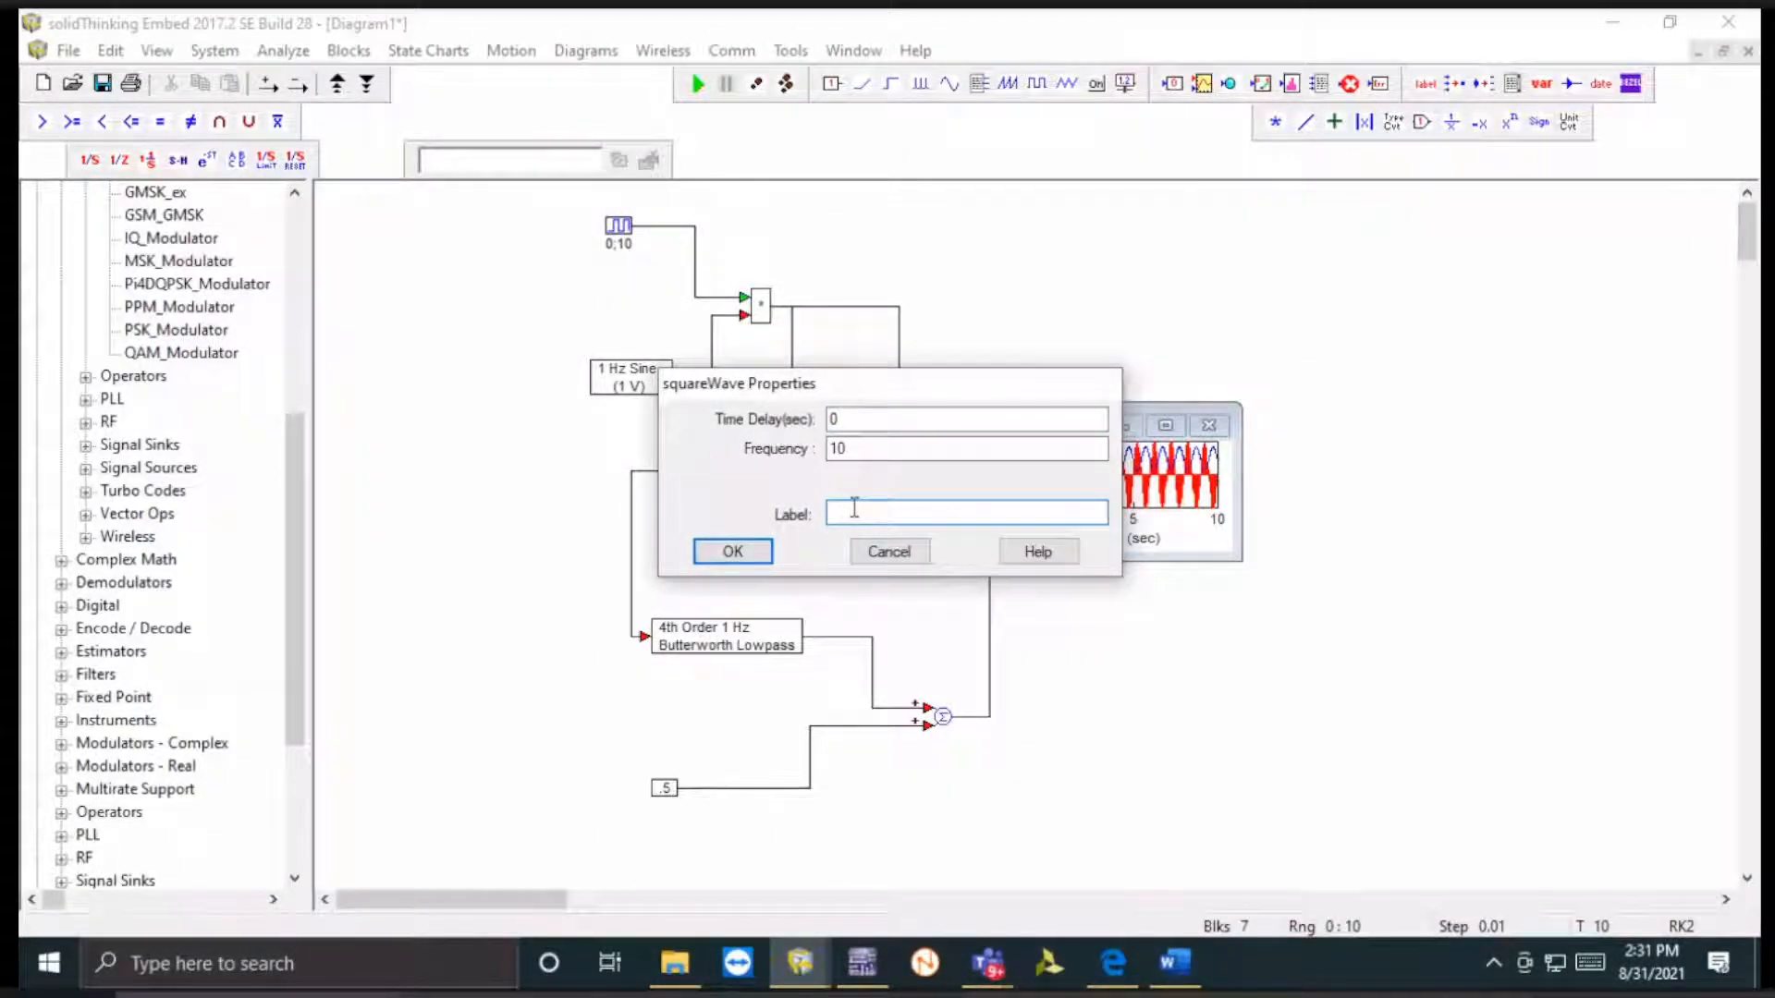
{"action": "type", "text": "5"}
{"action": "left_click", "coordinate": [732, 551]}
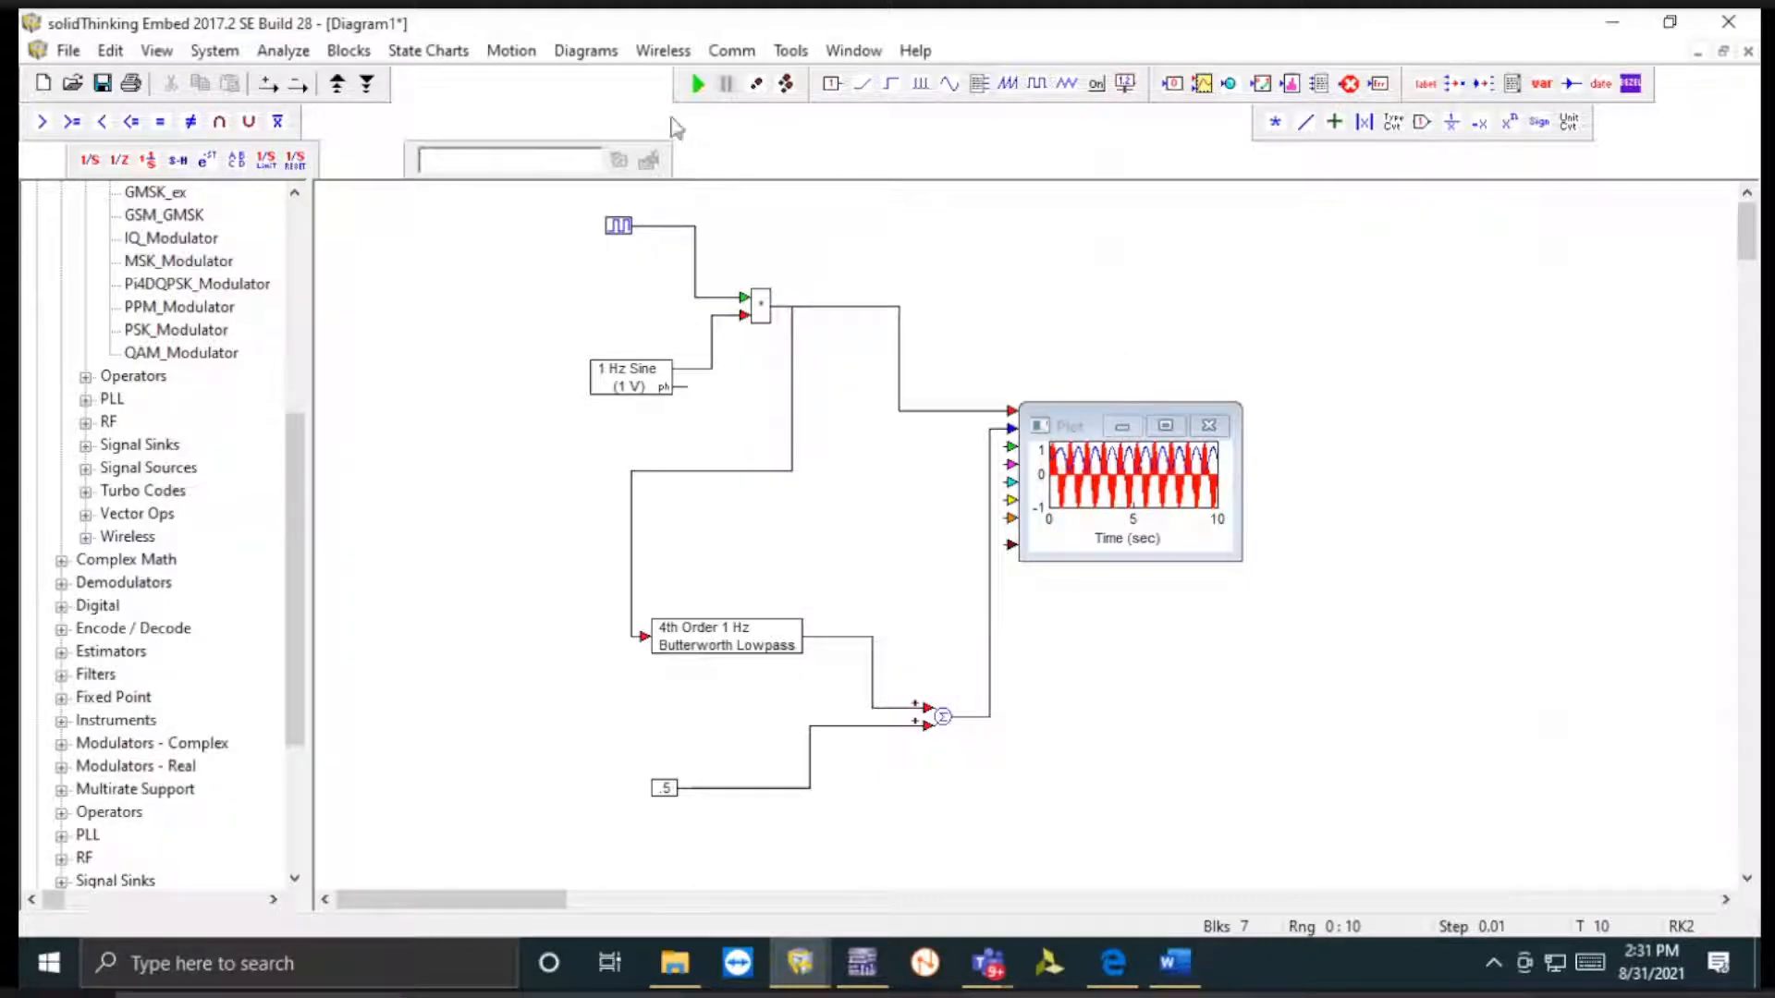
{"action": "left_click", "coordinate": [700, 87]}
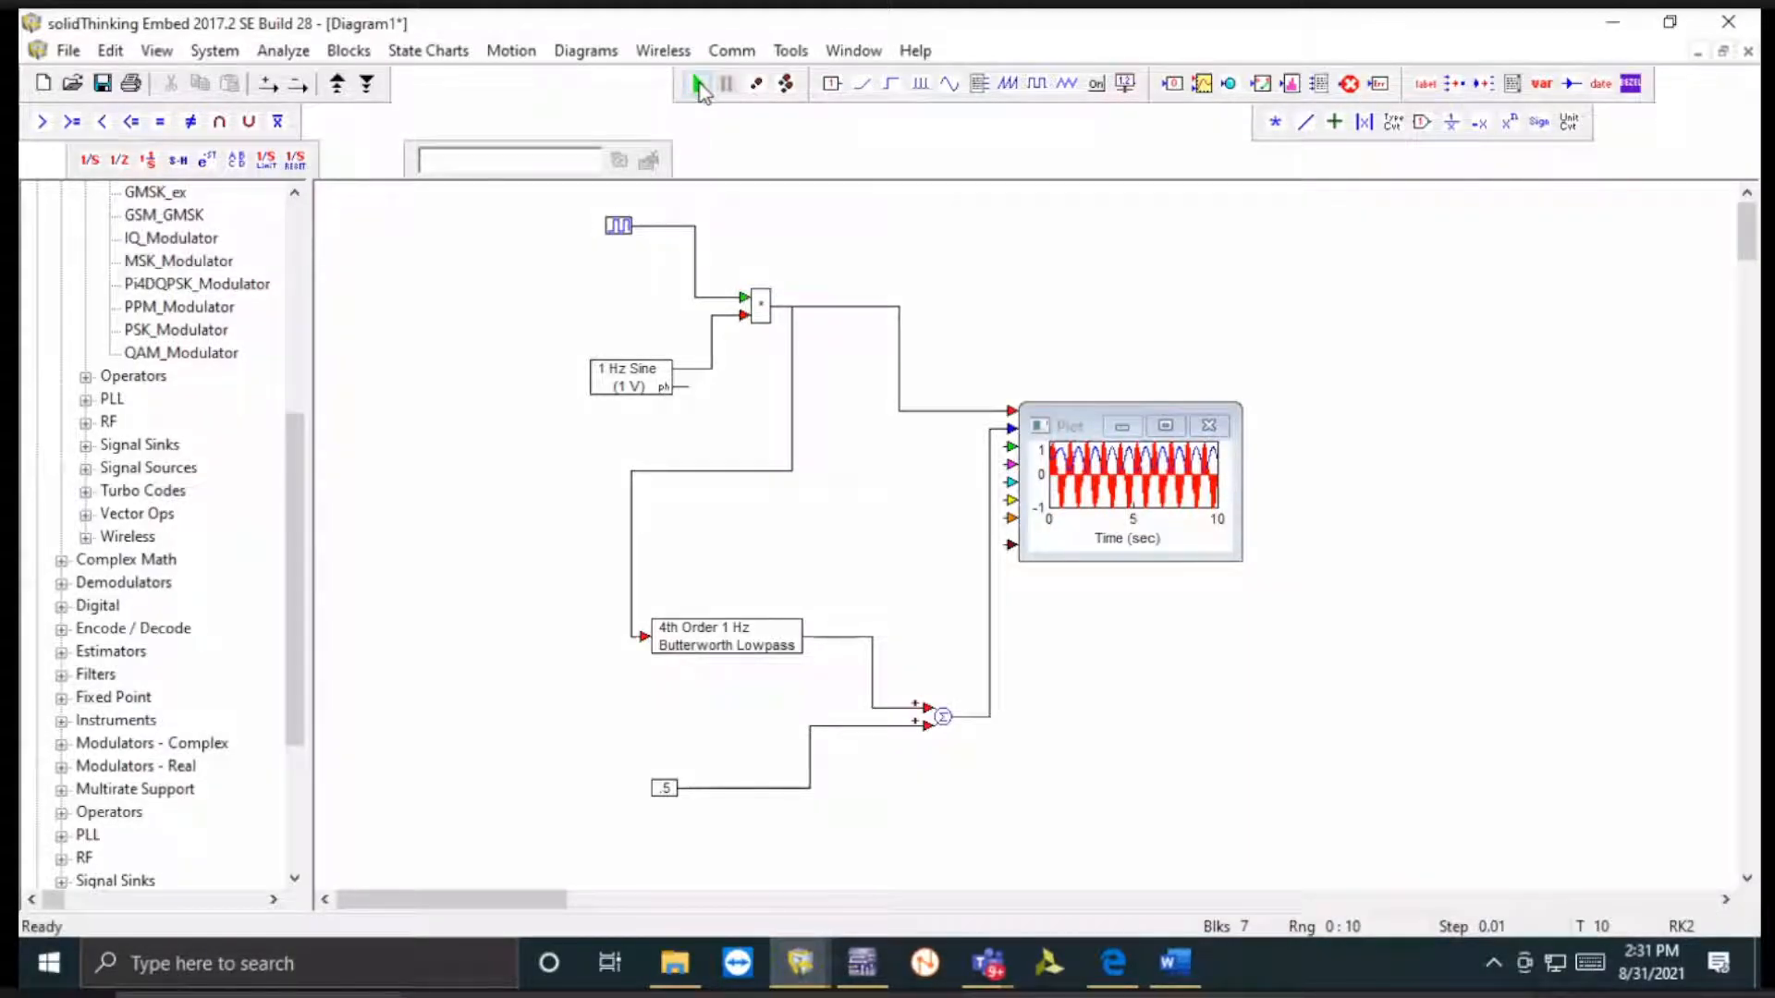
- Check the sine source's parameters without changing them
{"action": "double_click", "coordinate": [636, 370]}
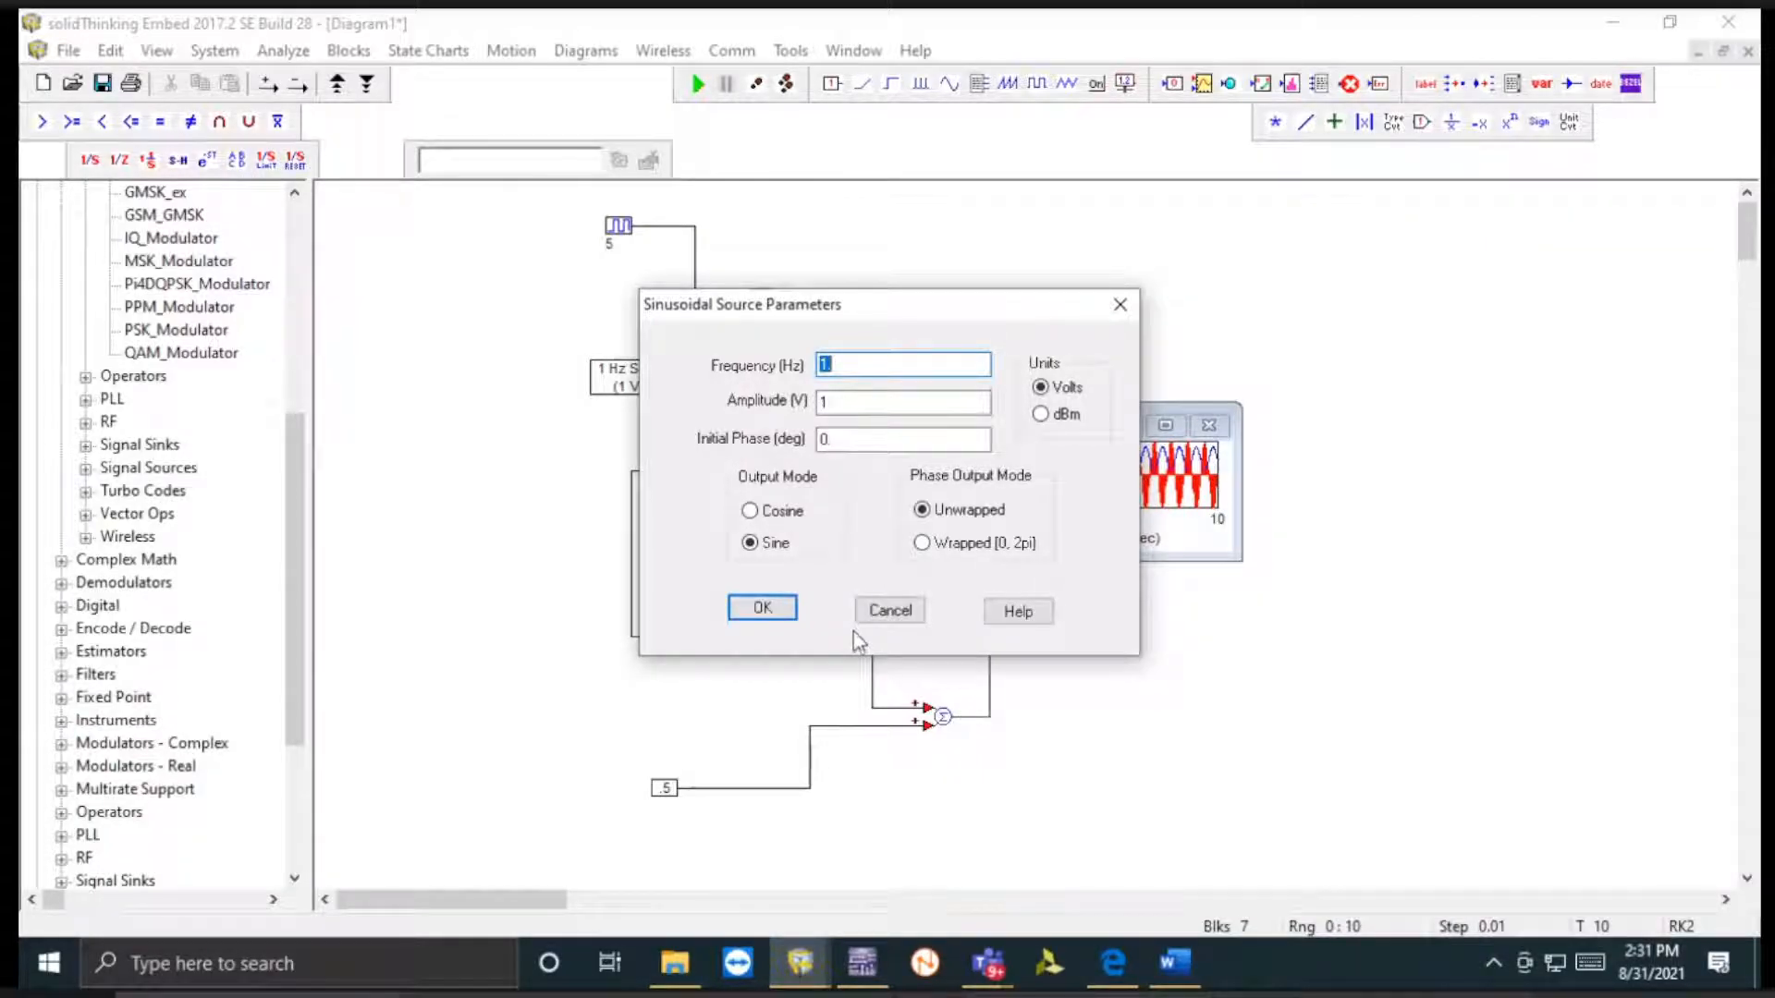
{"action": "left_click", "coordinate": [879, 614]}
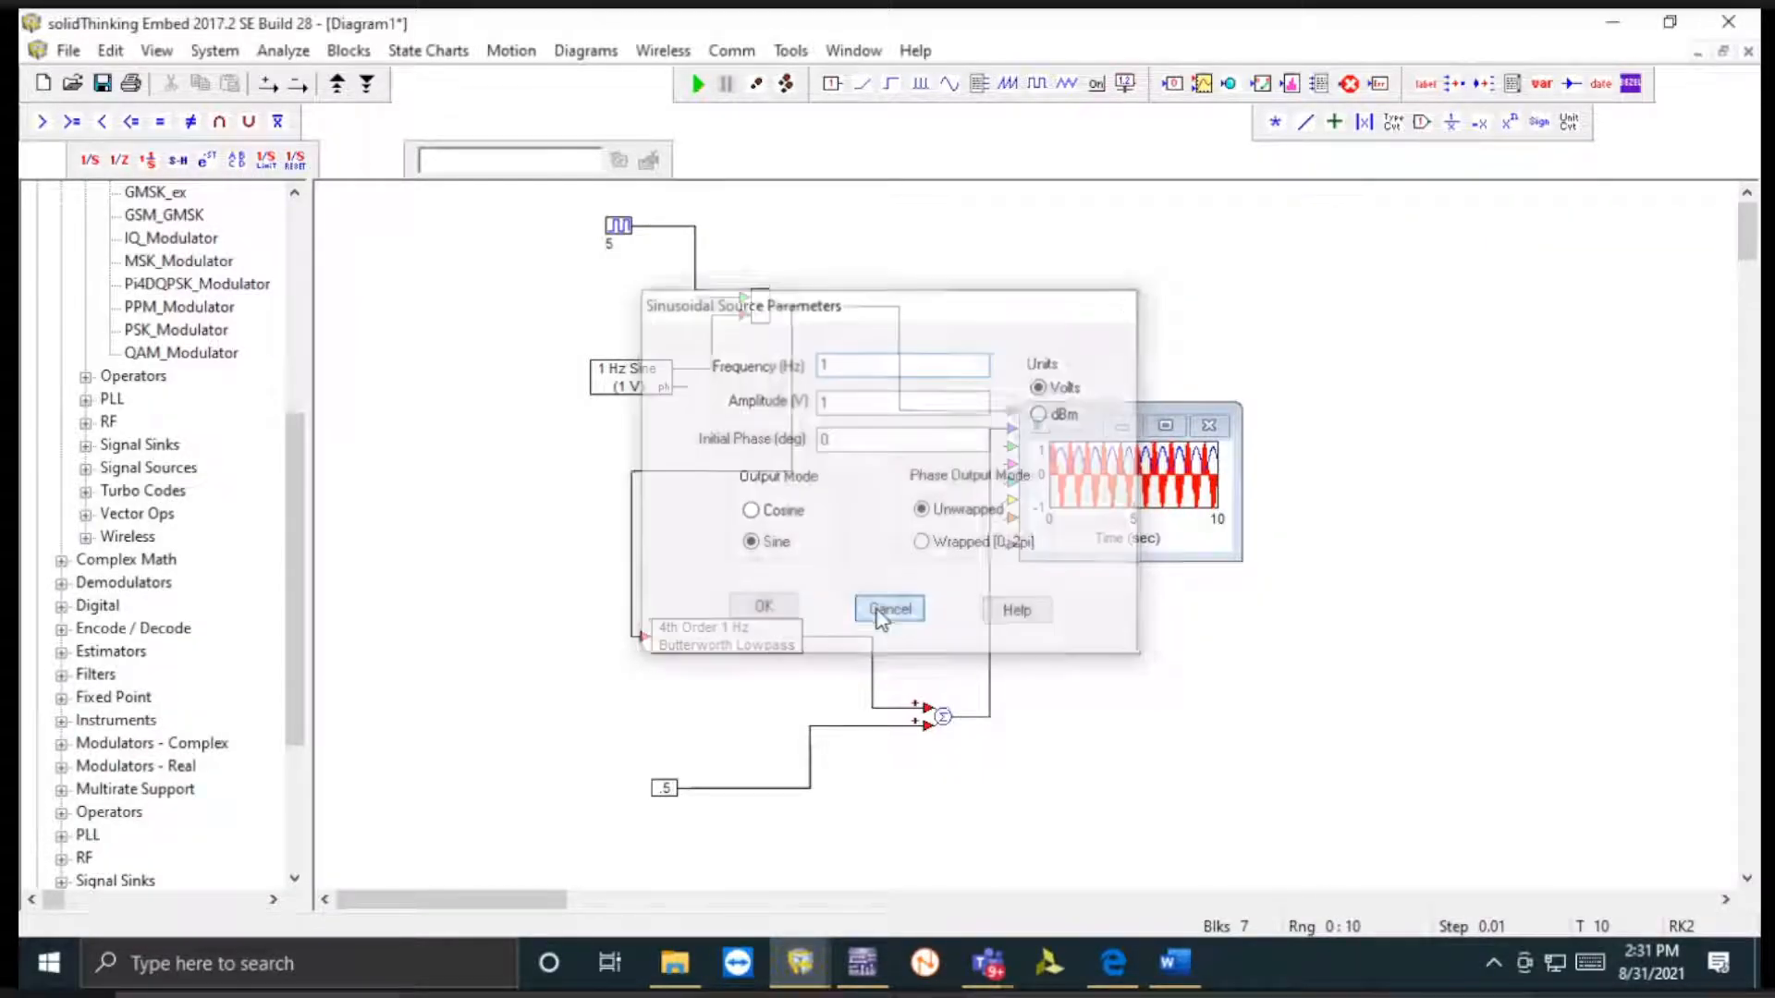
- Enlarge the plot to examine the sampled and recovered waveforms, and restore it to its normal size
{"action": "left_click", "coordinate": [1166, 426]}
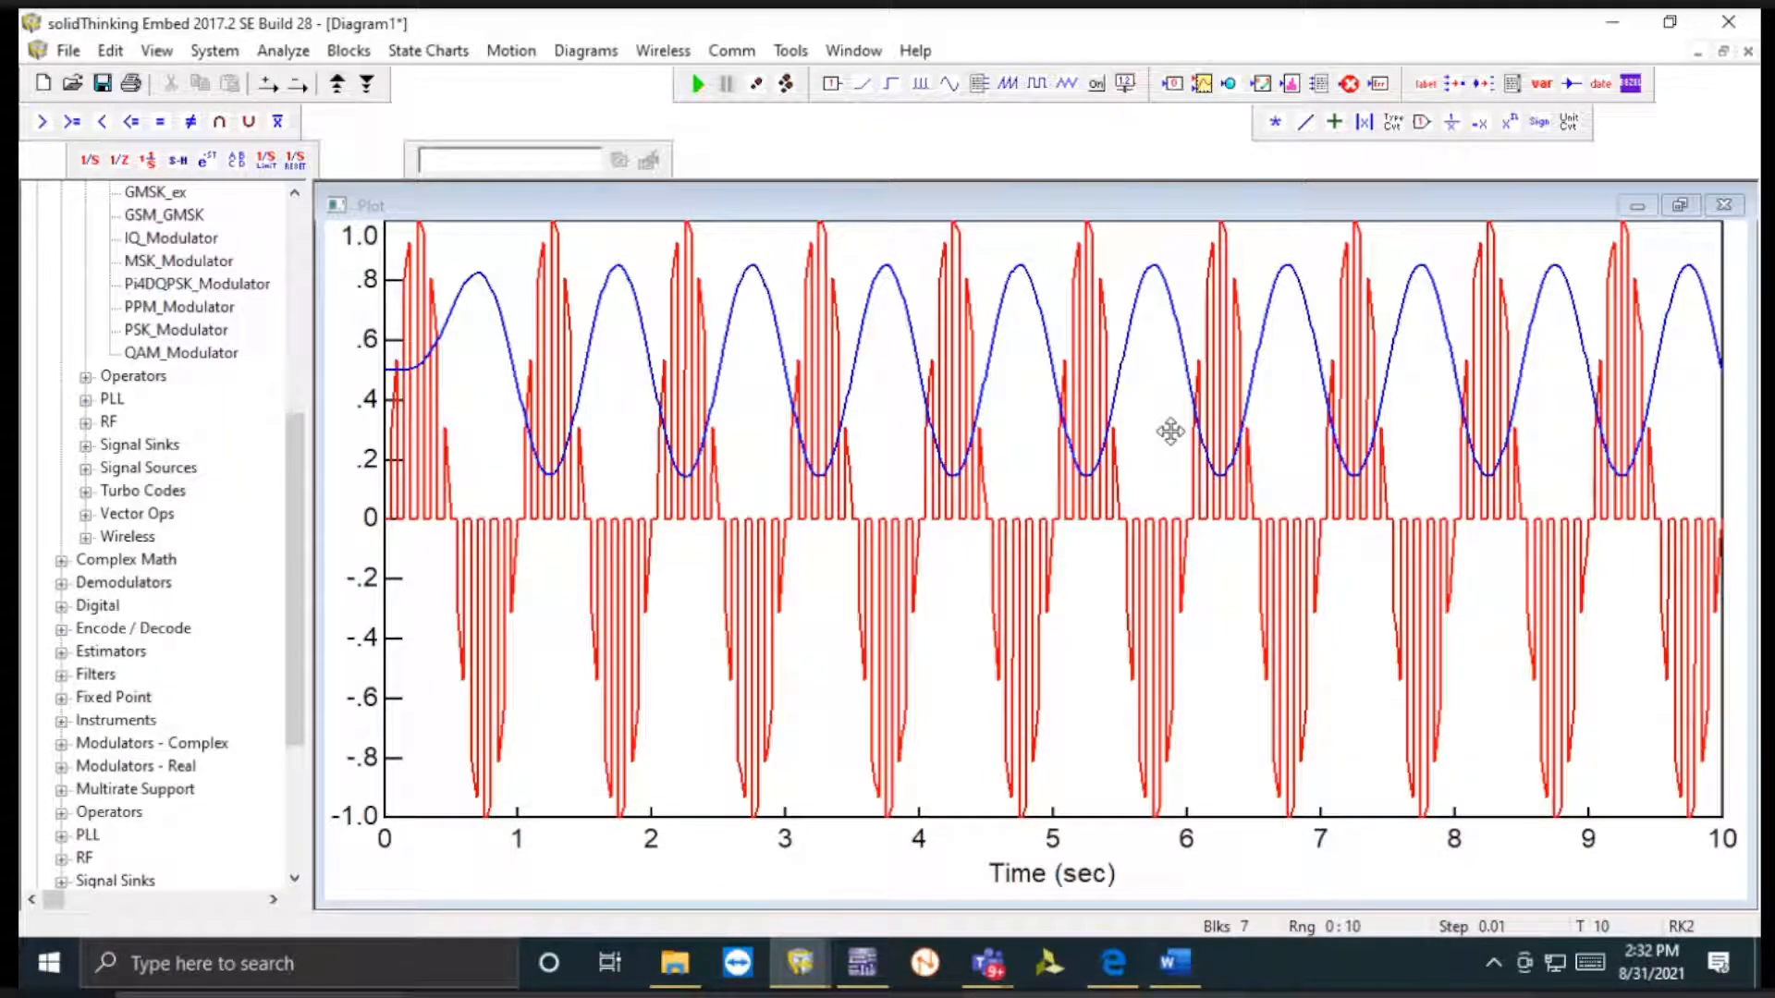
{"action": "left_click", "coordinate": [1684, 207]}
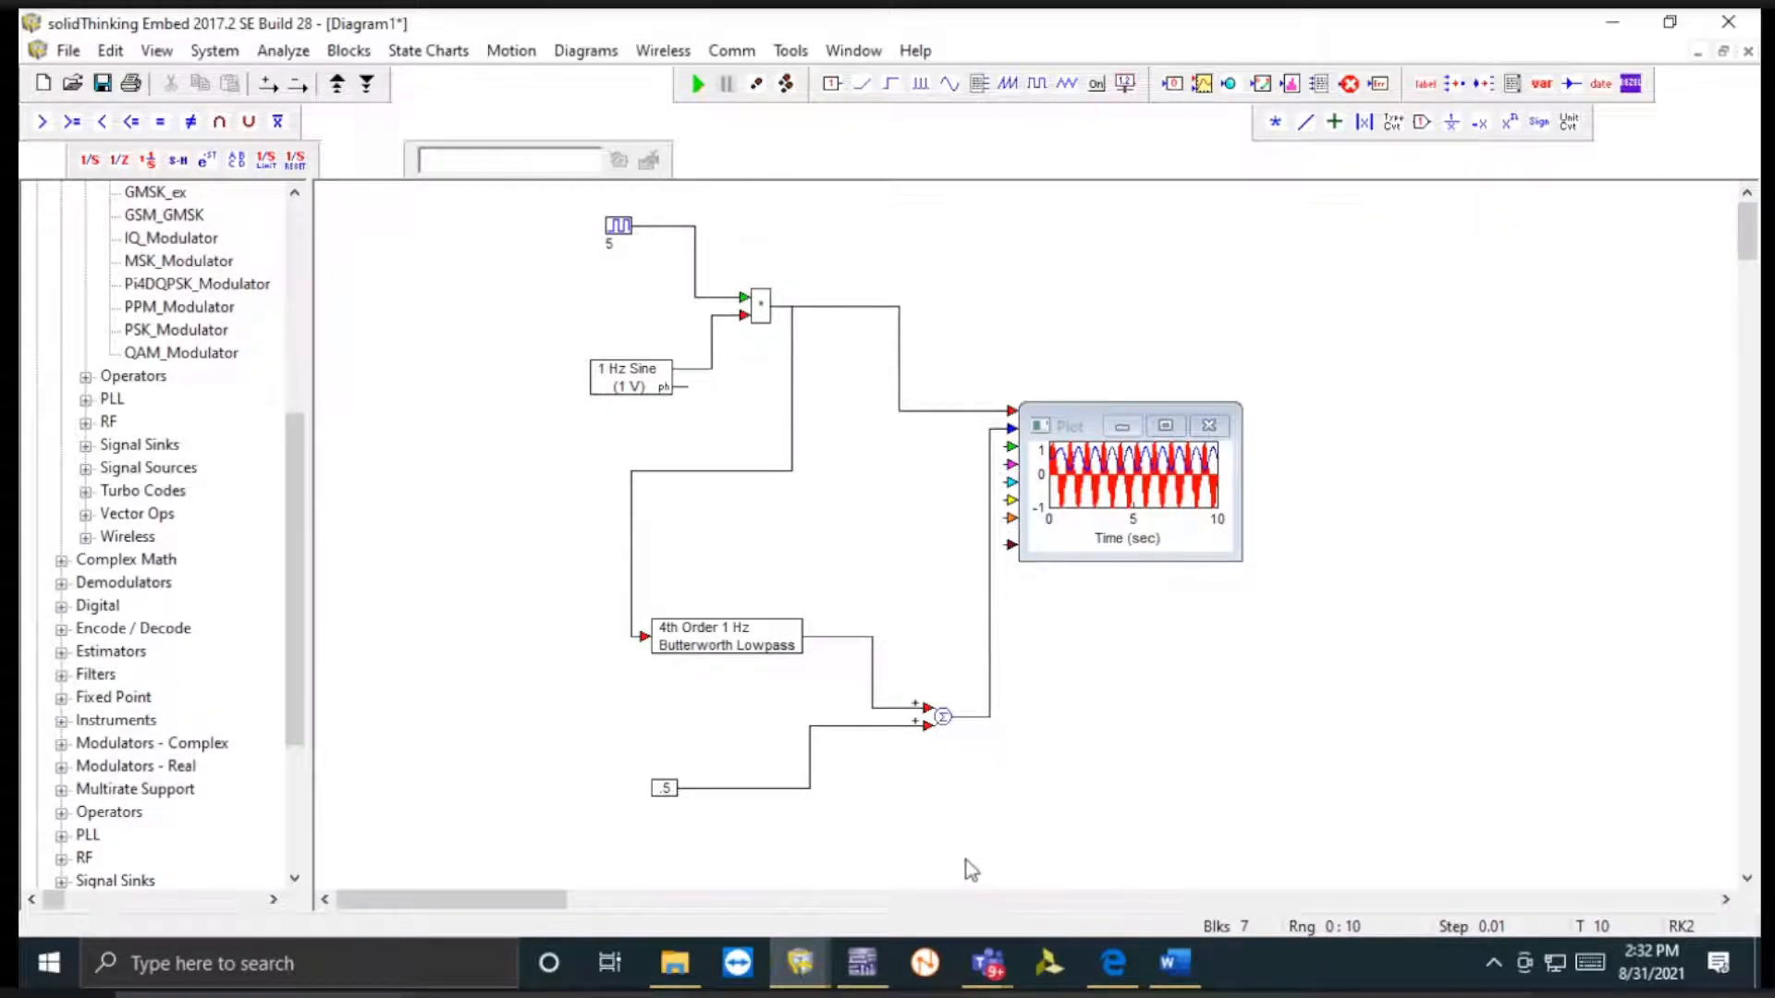
{"action": "scroll", "coordinate": [971, 870], "scroll_direction": "down", "scroll_amount": 10}
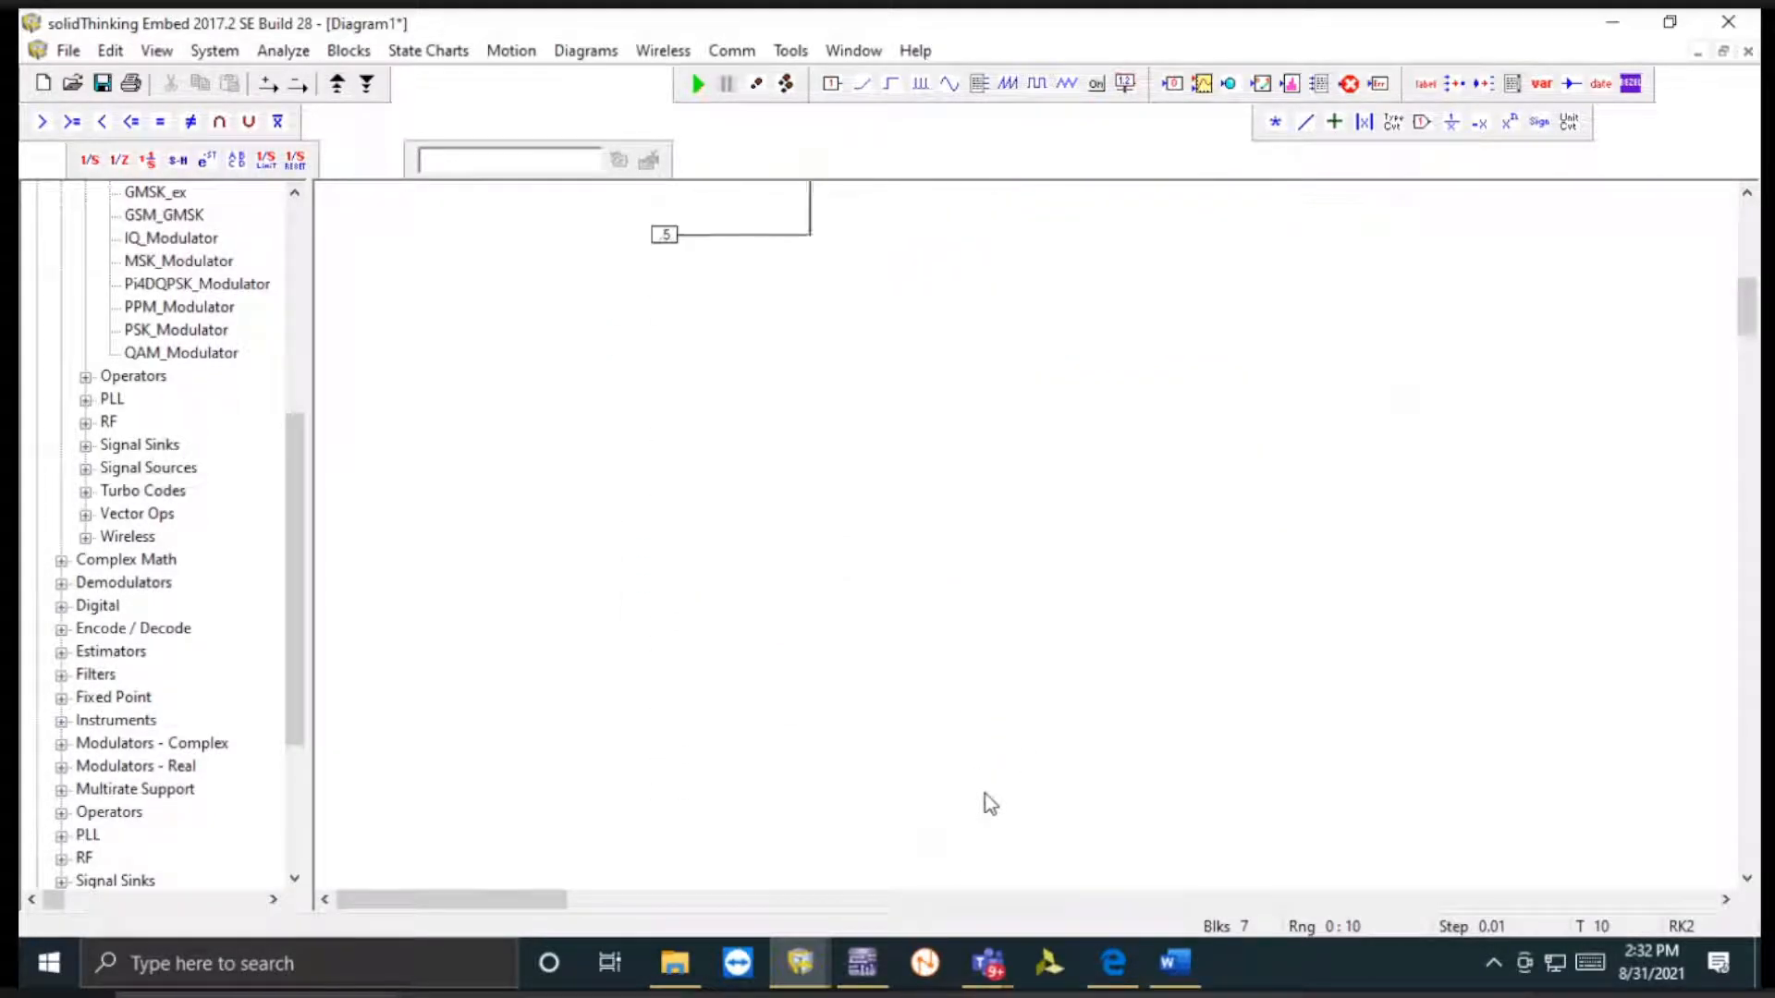
{"action": "scroll", "coordinate": [989, 802], "scroll_direction": "up", "scroll_amount": 10}
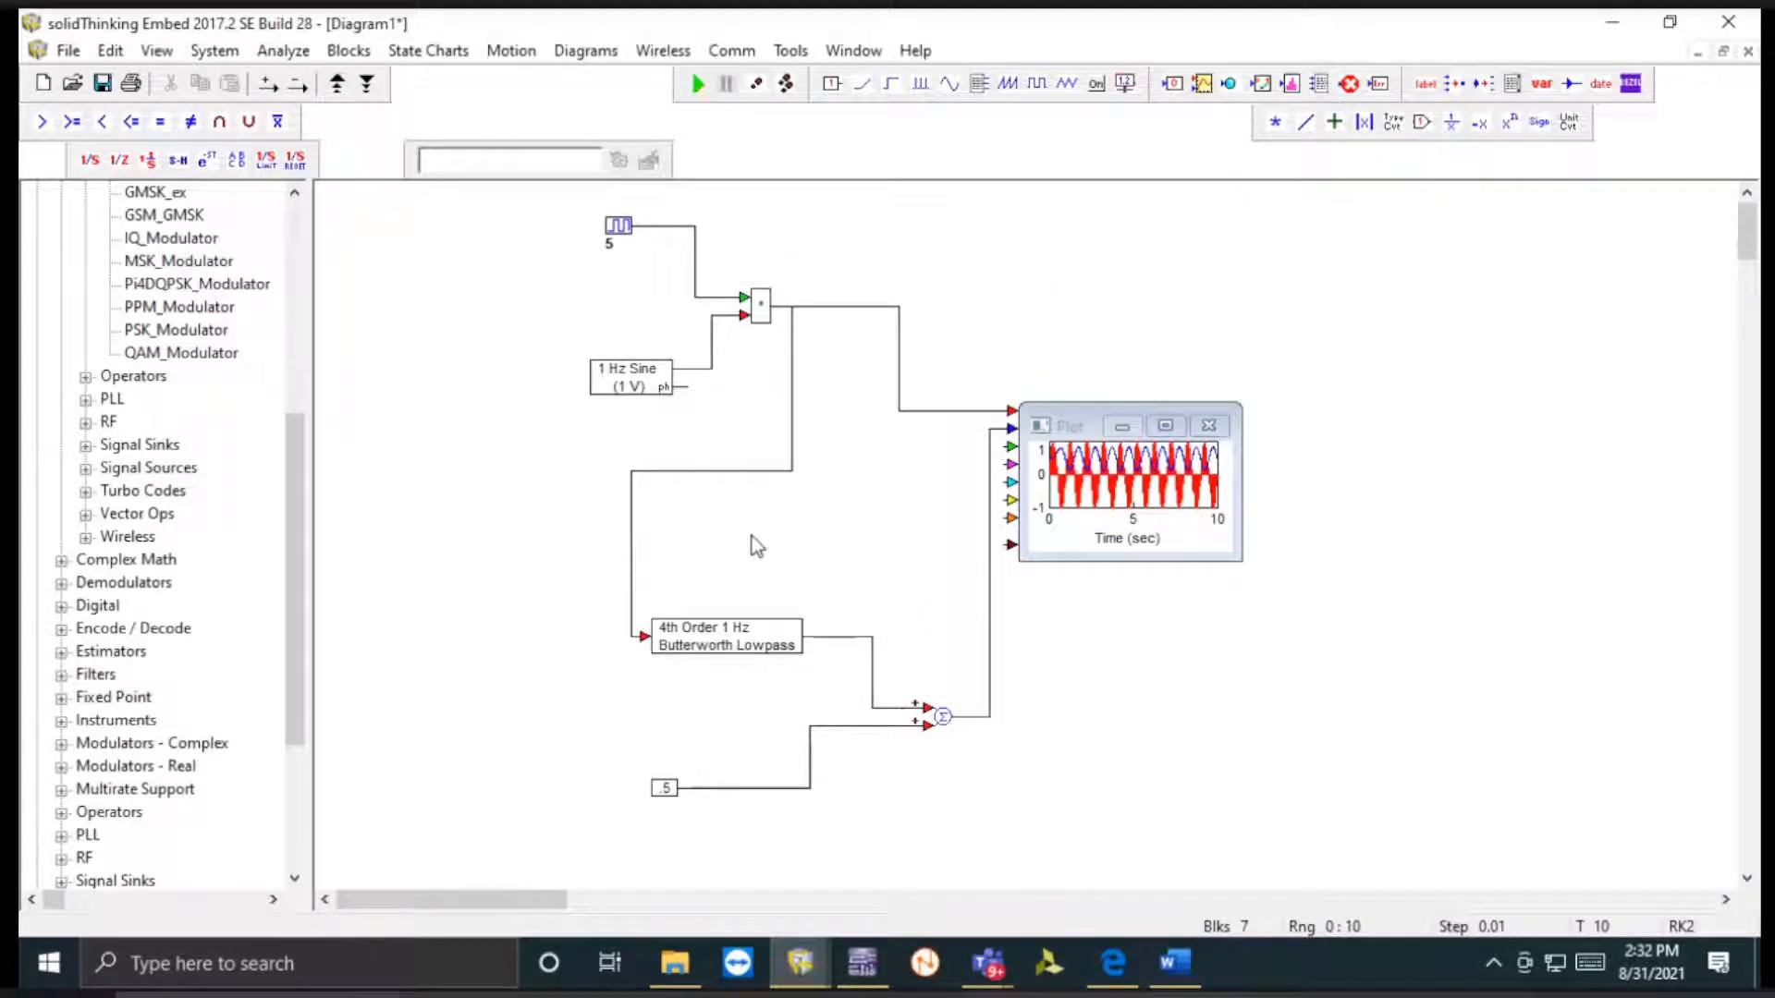
- Switch to the signal sampling and reconstruction document in Word, review the frequency-domain and pulse-train sampling figures, and return to the diagram
{"action": "left_click", "coordinate": [1174, 963]}
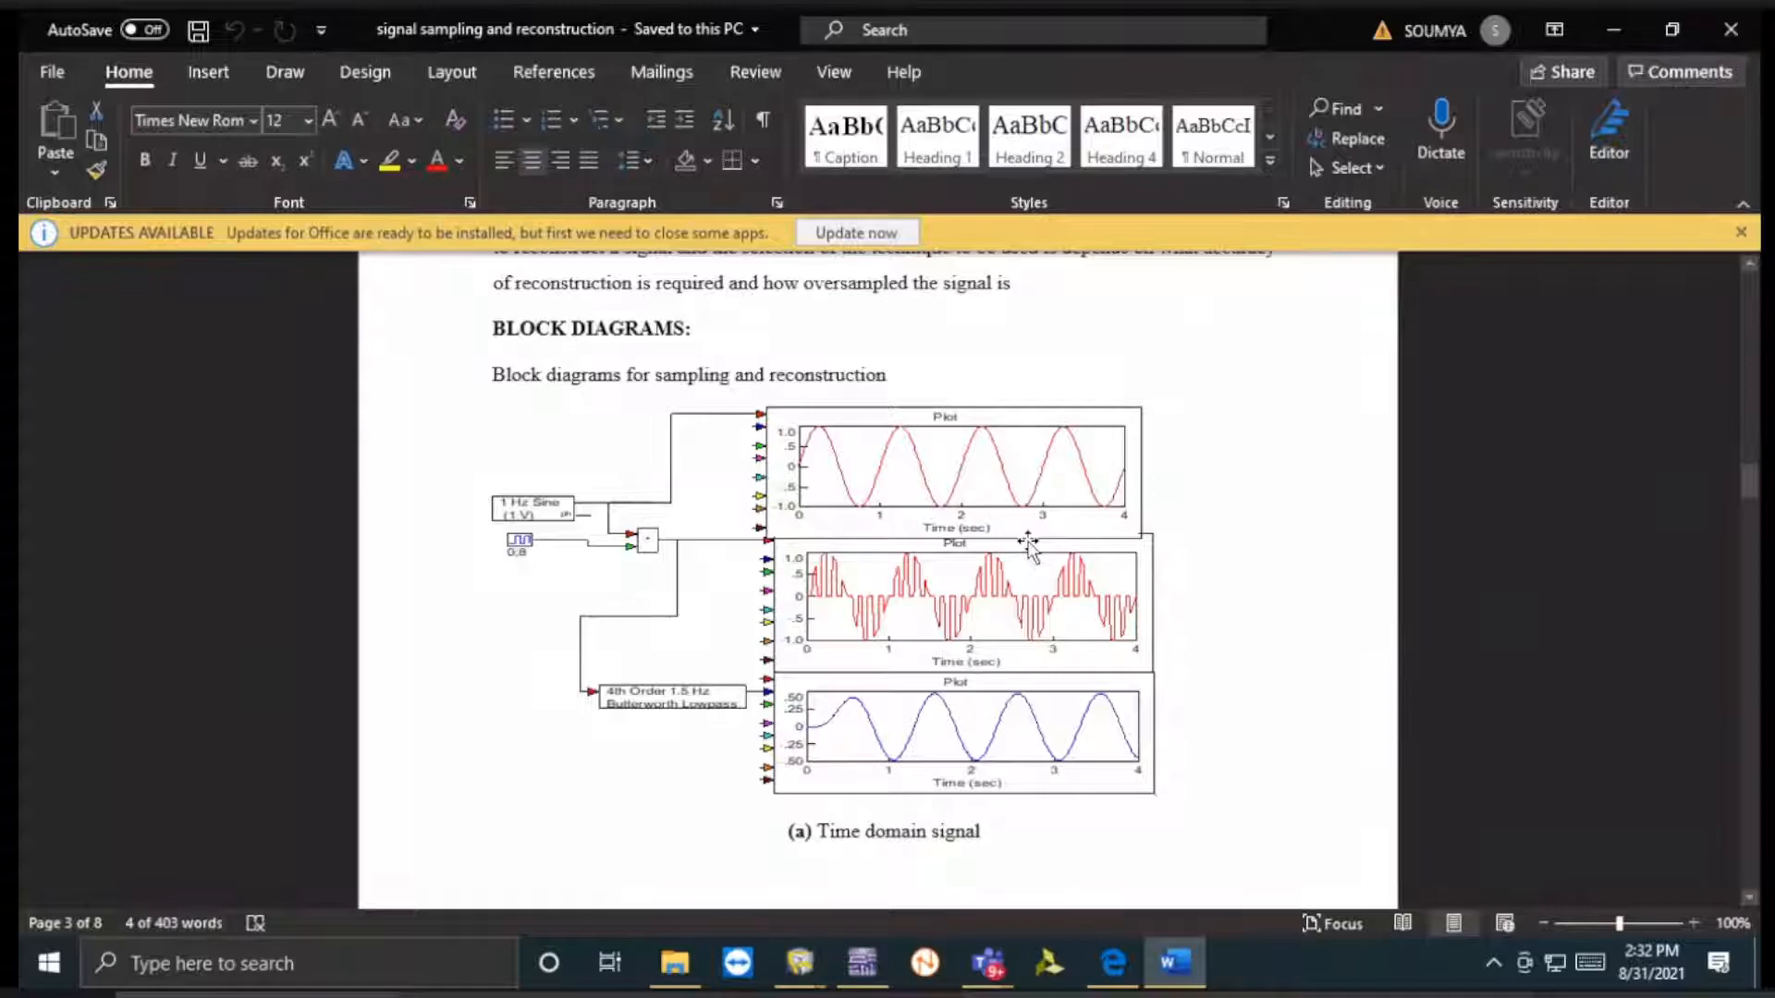
{"action": "scroll", "coordinate": [1028, 545], "scroll_direction": "down", "scroll_amount": 10}
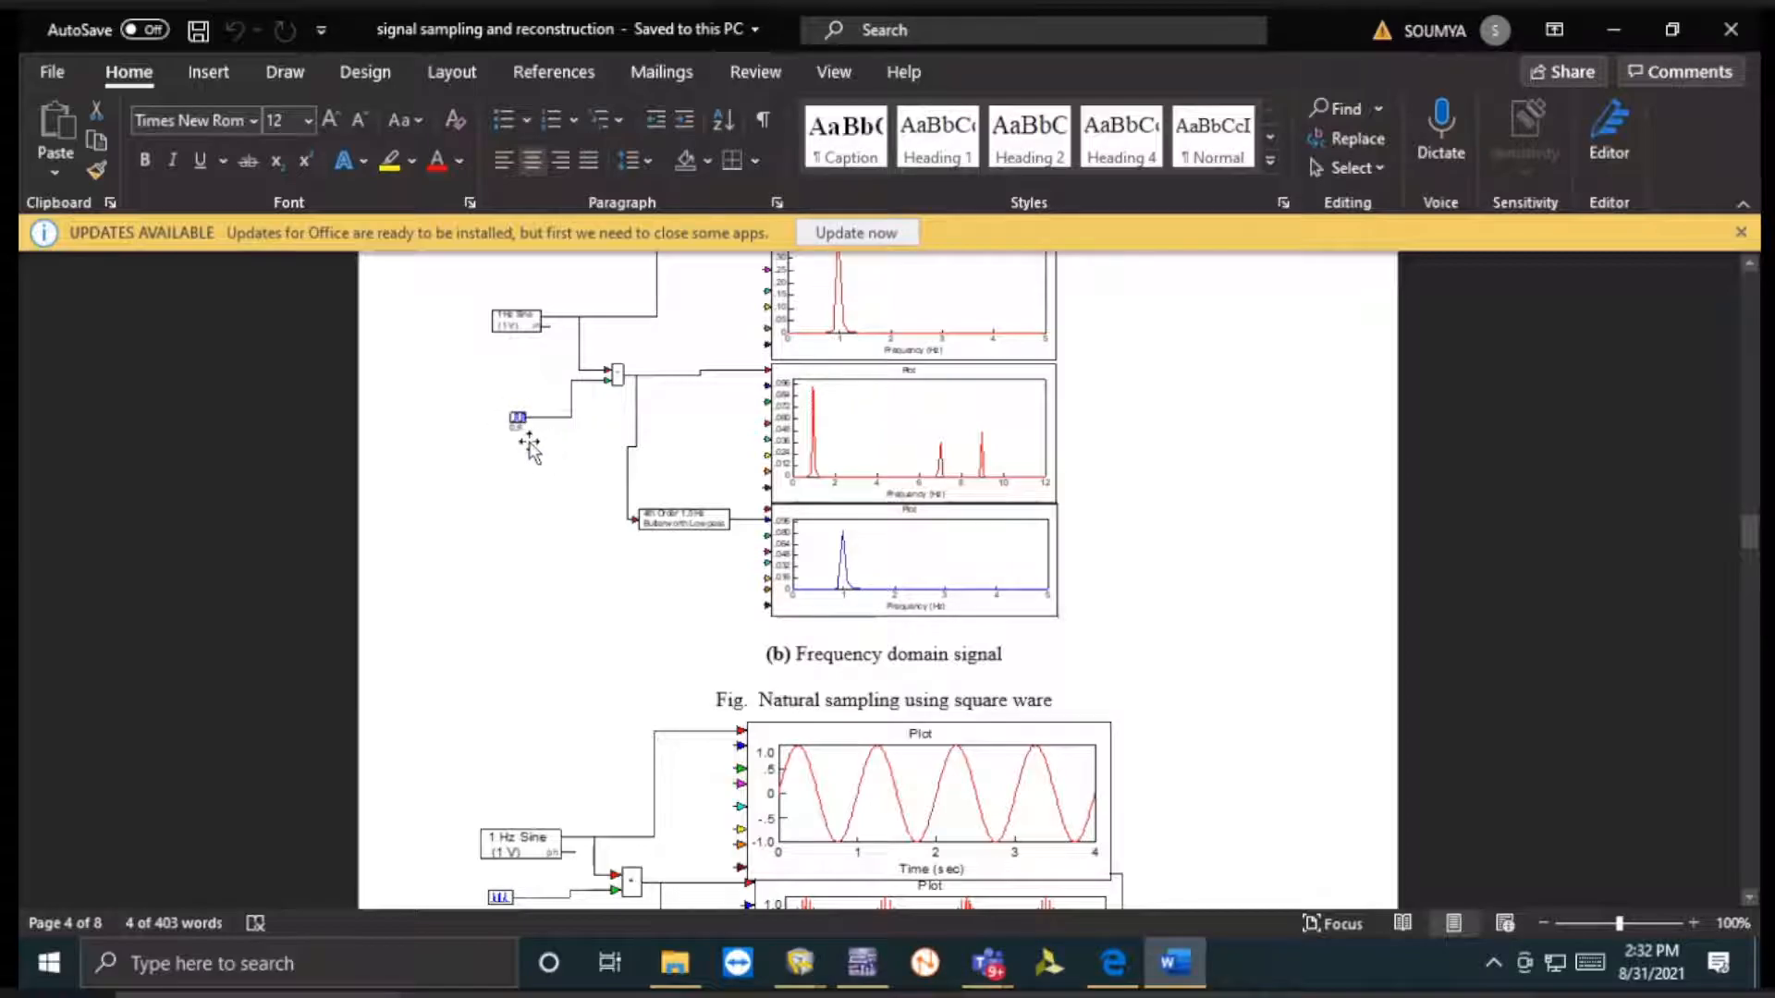
{"action": "scroll", "coordinate": [702, 517], "scroll_direction": "down", "scroll_amount": 3}
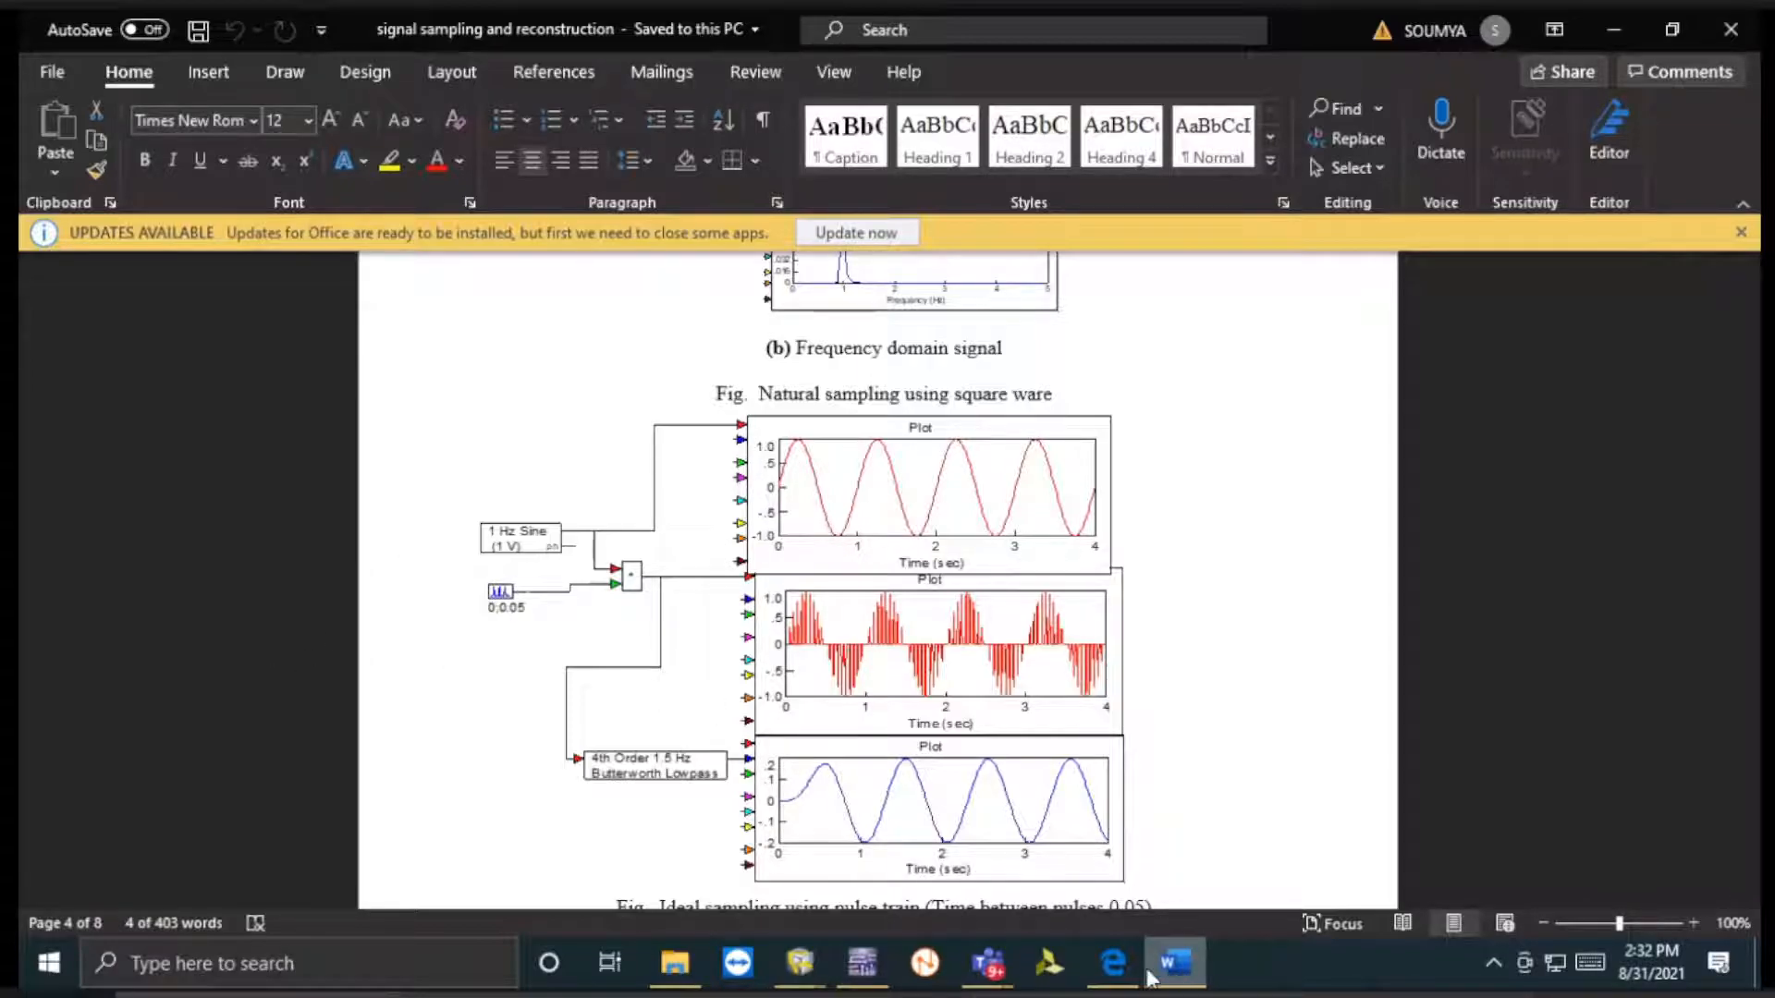
{"action": "left_click", "coordinate": [1191, 962]}
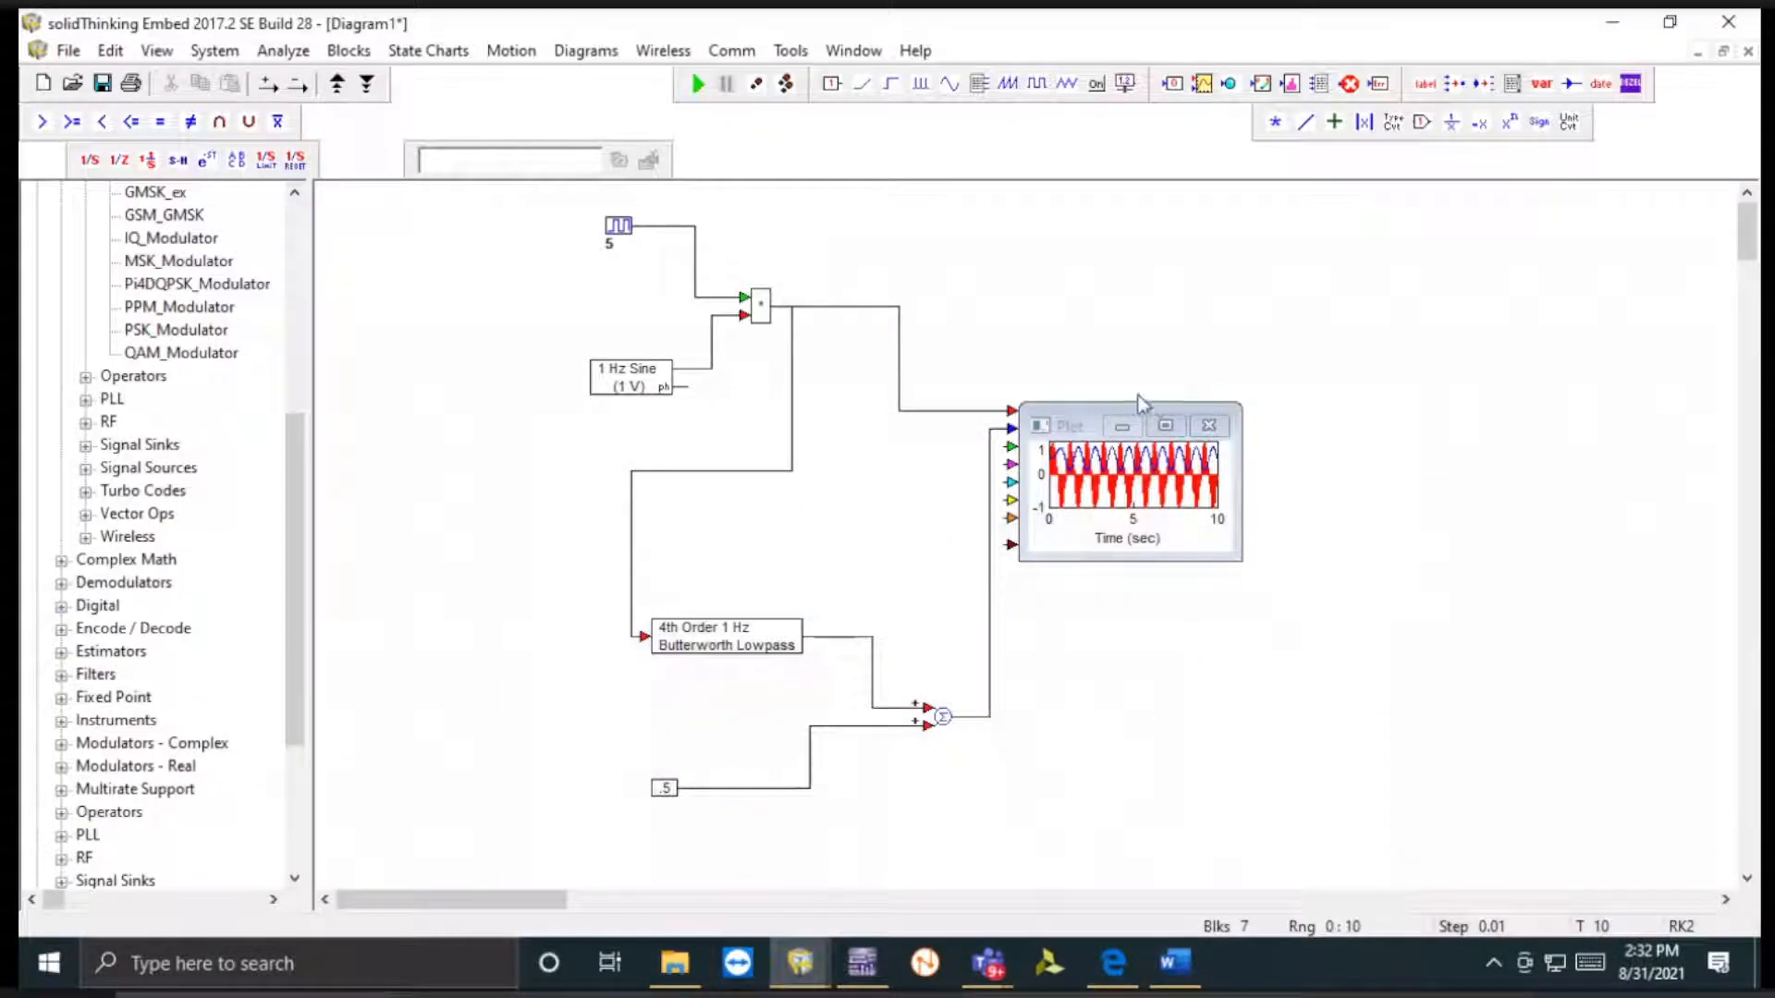
- Enlarge the plot and enable the Frequency Domain option in its properties
{"action": "left_click", "coordinate": [1165, 425]}
{"action": "right_click", "coordinate": [846, 462]}
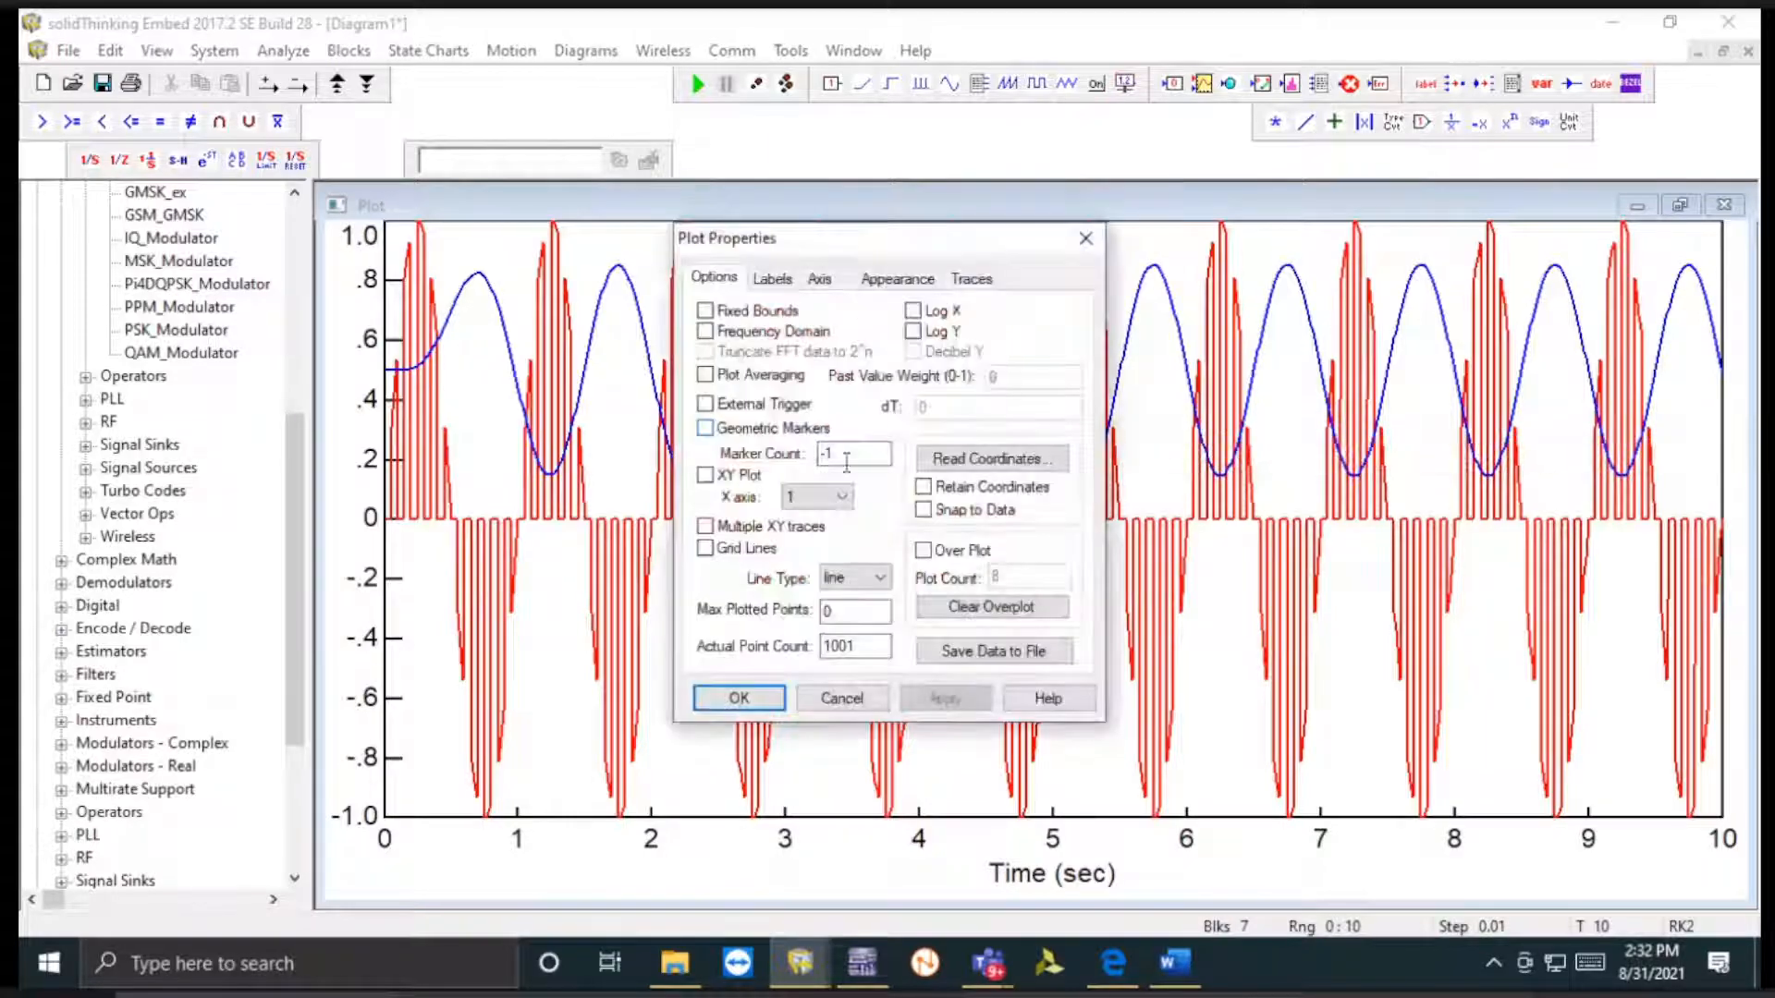
{"action": "left_click", "coordinate": [819, 278]}
{"action": "left_click", "coordinate": [730, 289]}
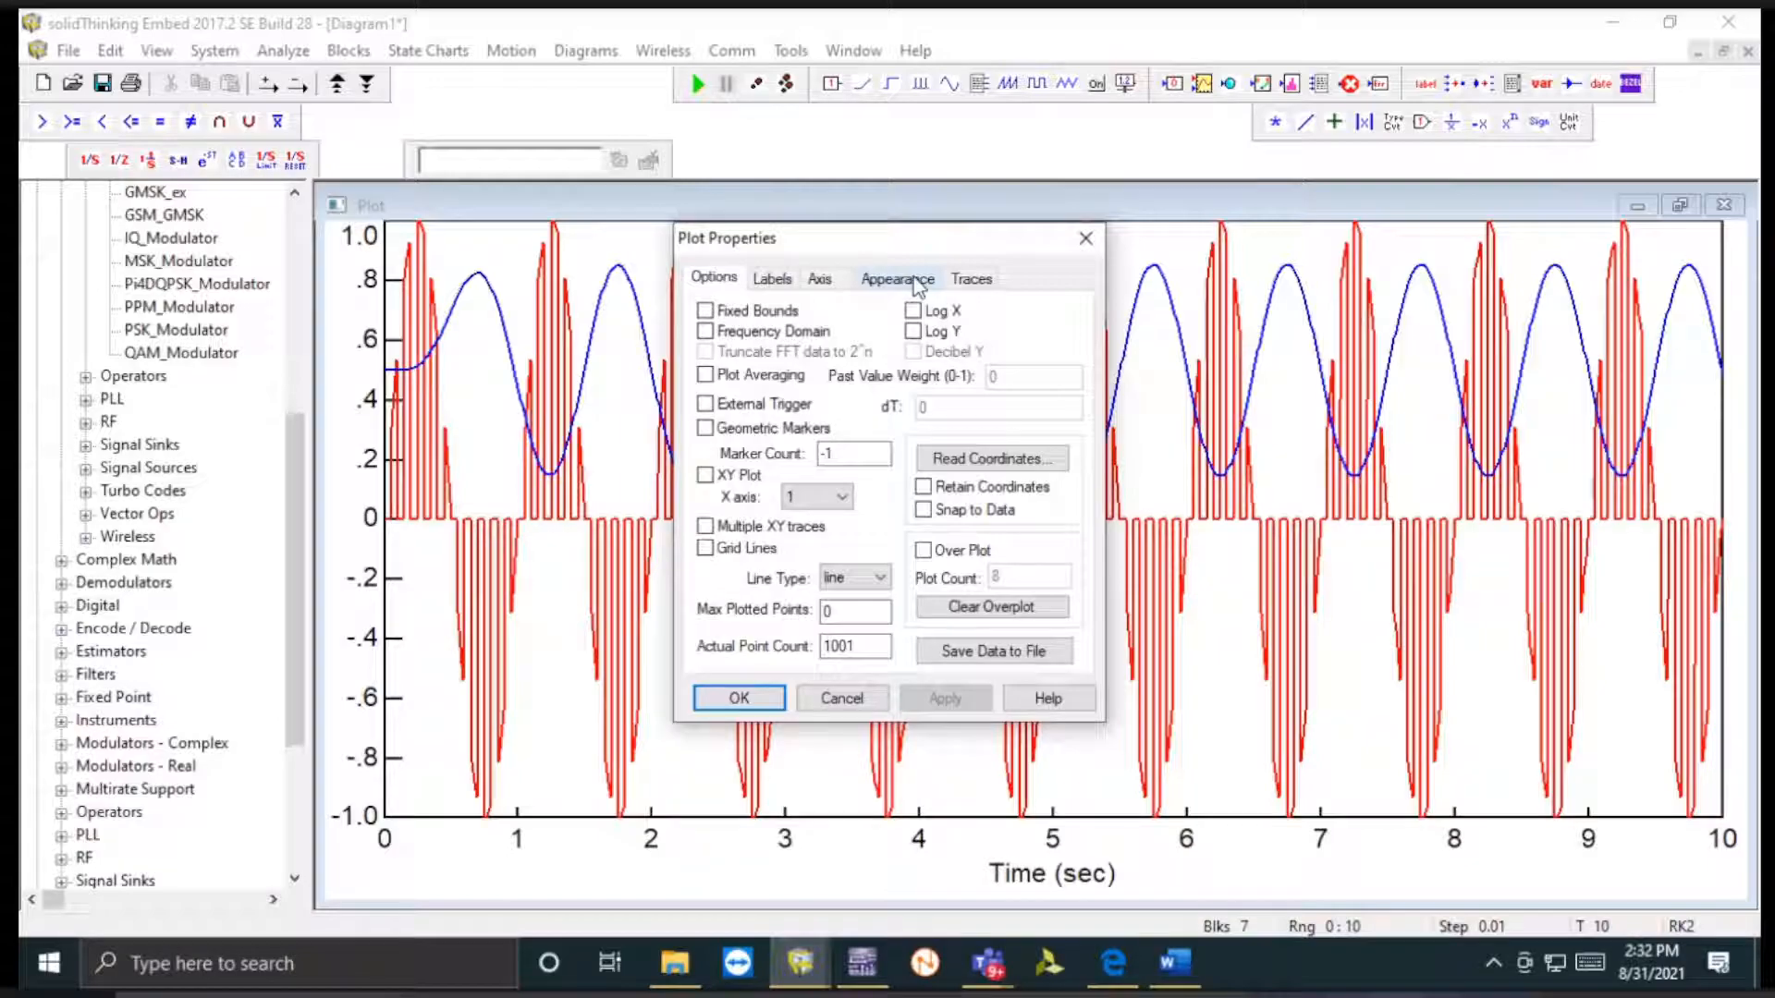
{"action": "left_click", "coordinate": [1086, 238]}
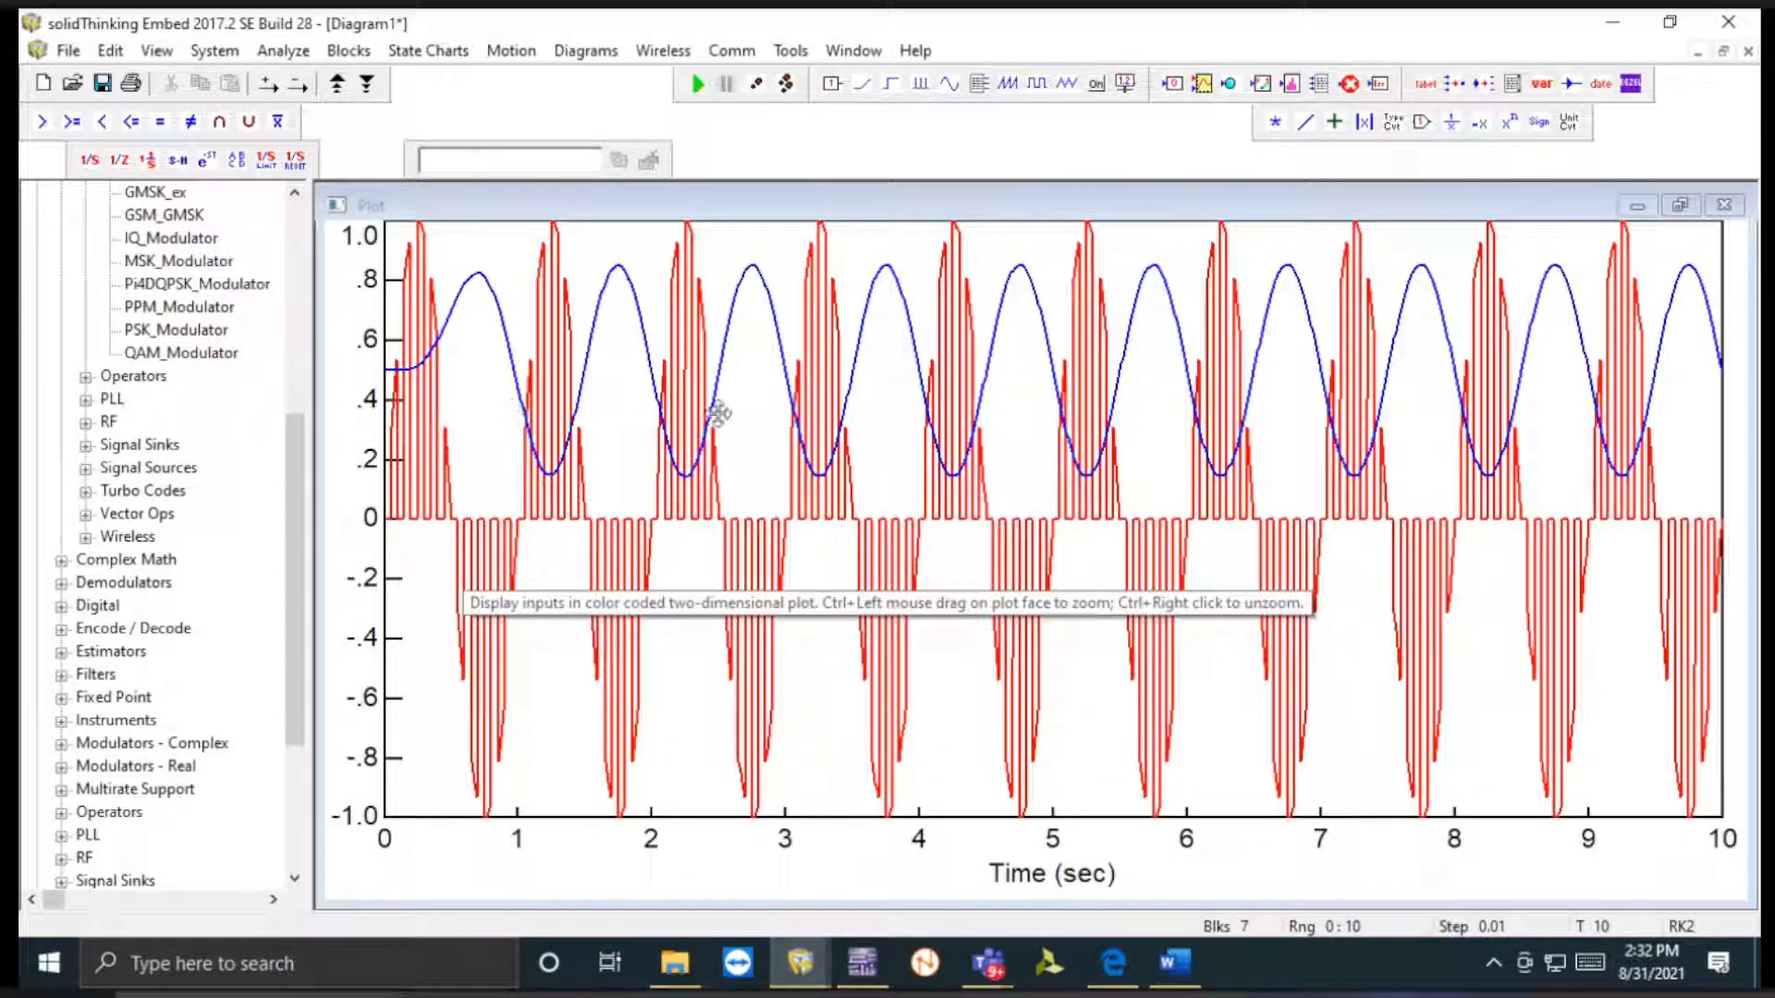
{"action": "right_click", "coordinate": [800, 379]}
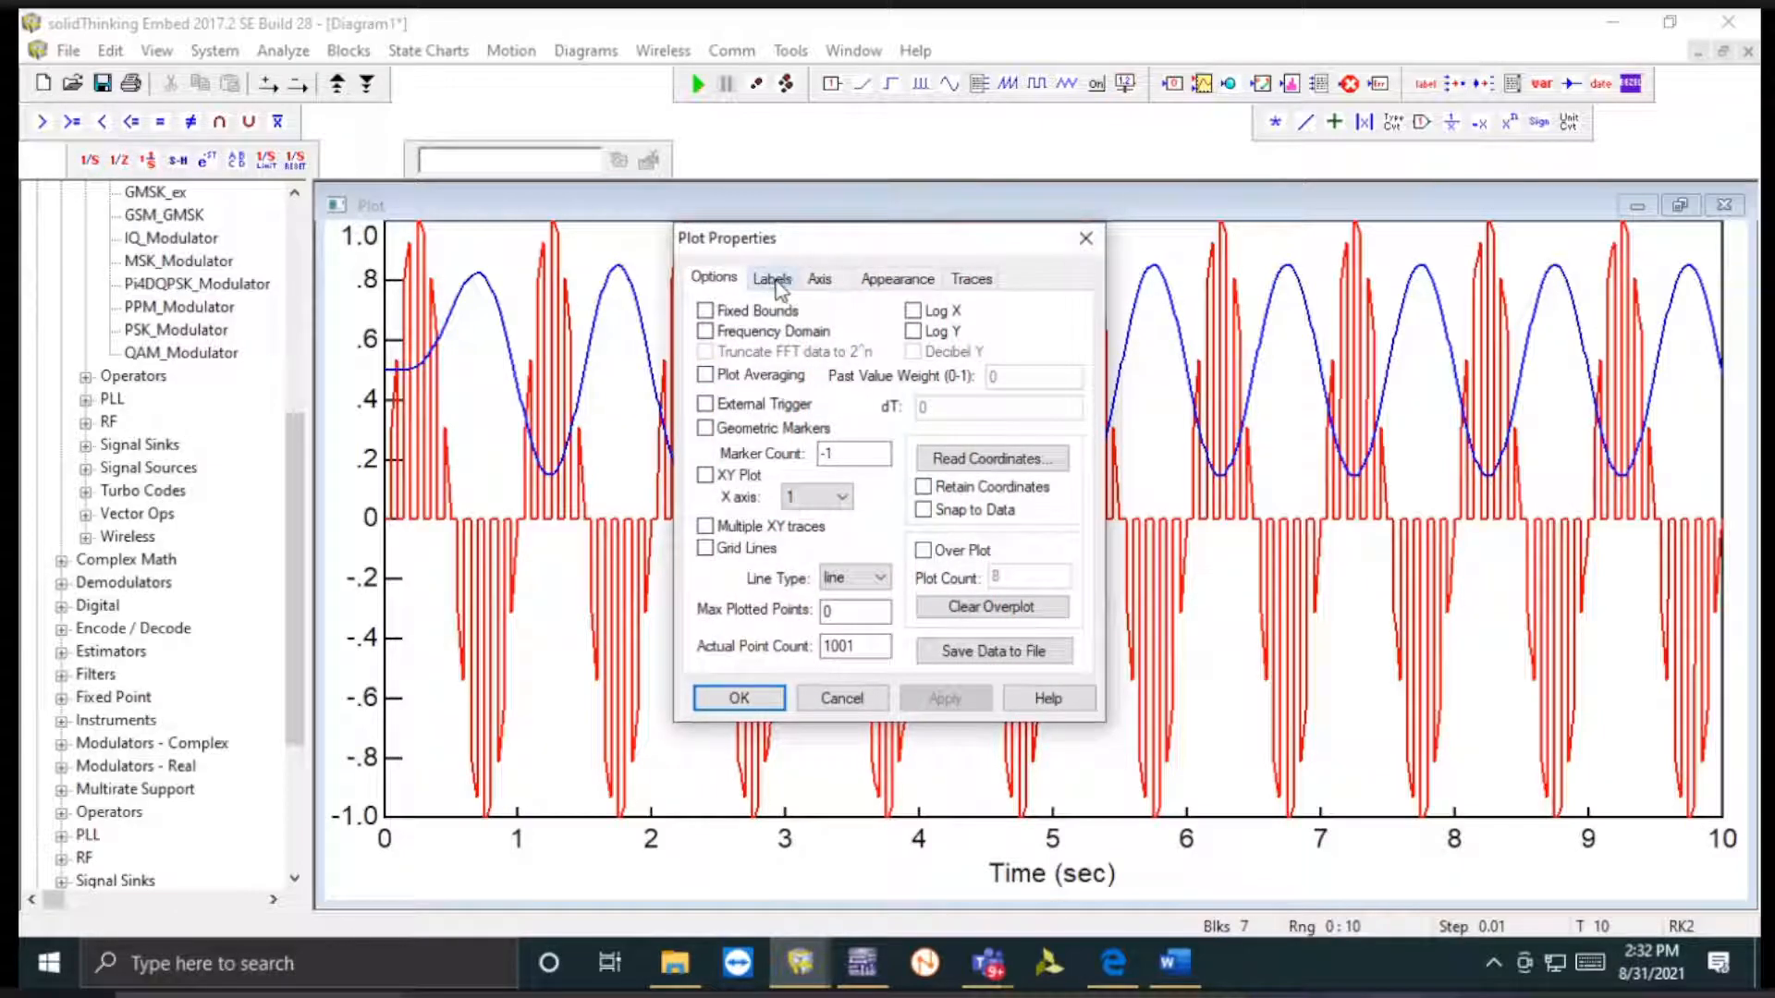
{"action": "left_click", "coordinate": [739, 333]}
{"action": "left_click", "coordinate": [740, 699]}
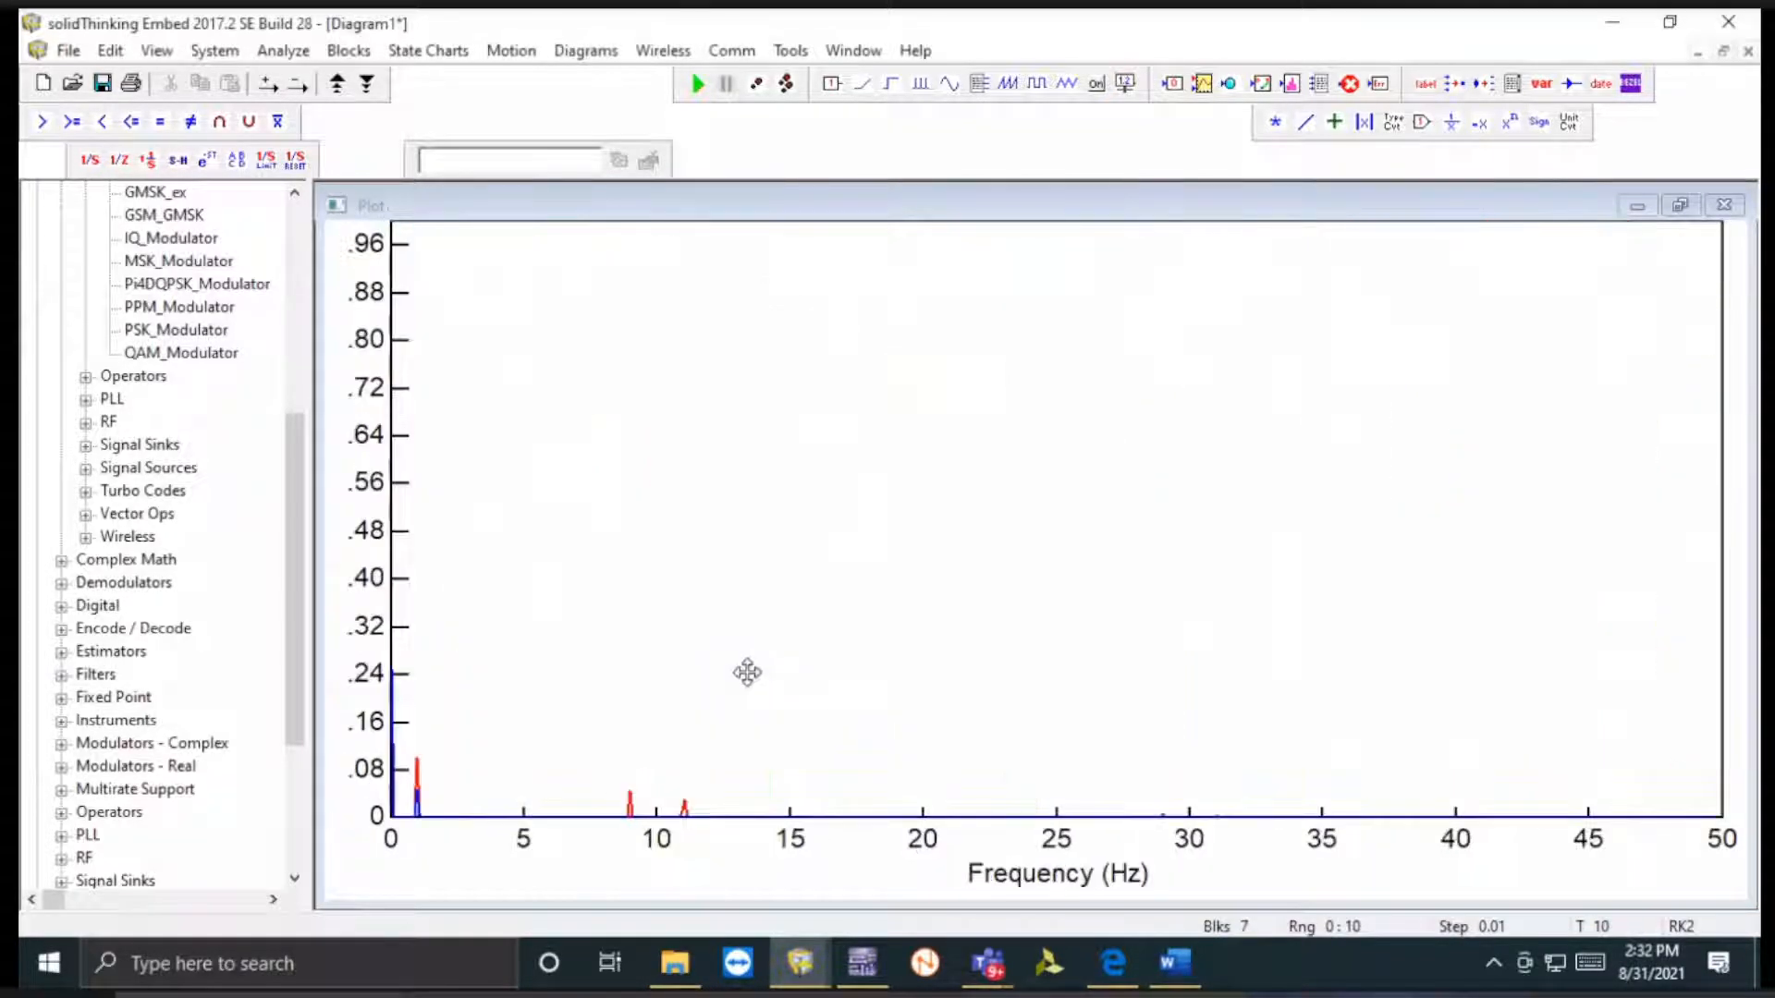
- Set the plot's Y axis bounds to 0 and .16 and its X upper bound to 15
{"action": "right_click", "coordinate": [649, 397]}
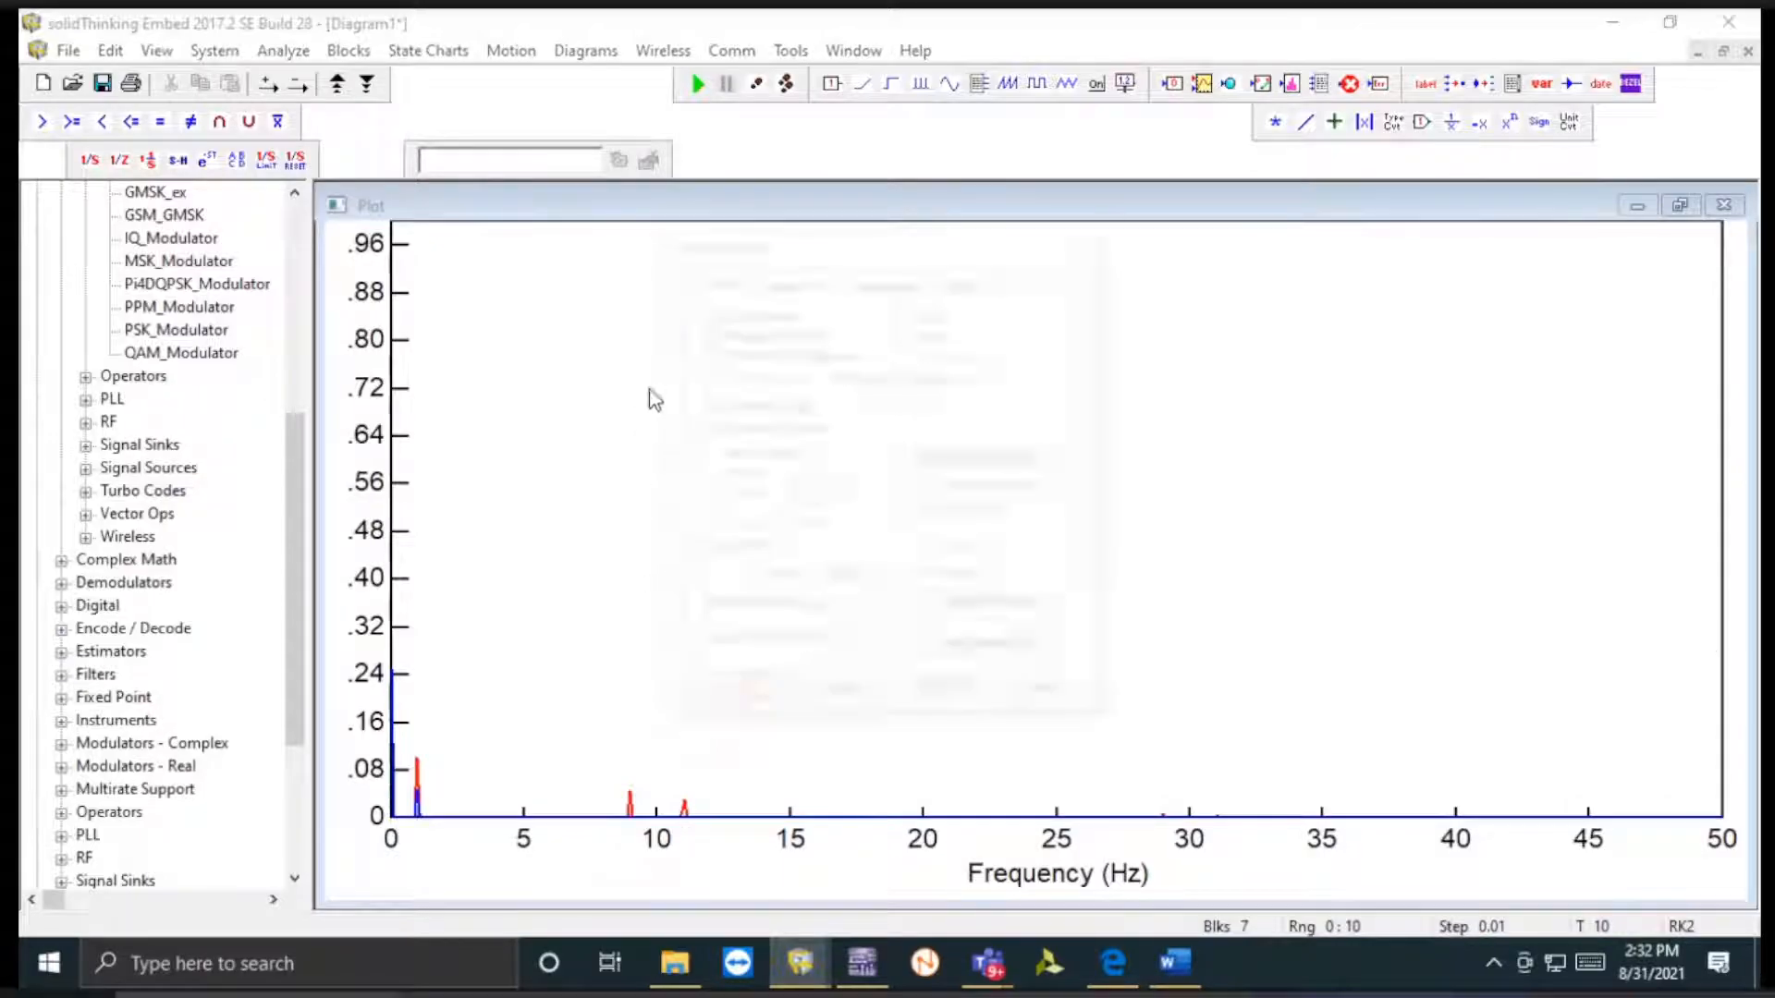
{"action": "left_click", "coordinate": [819, 280]}
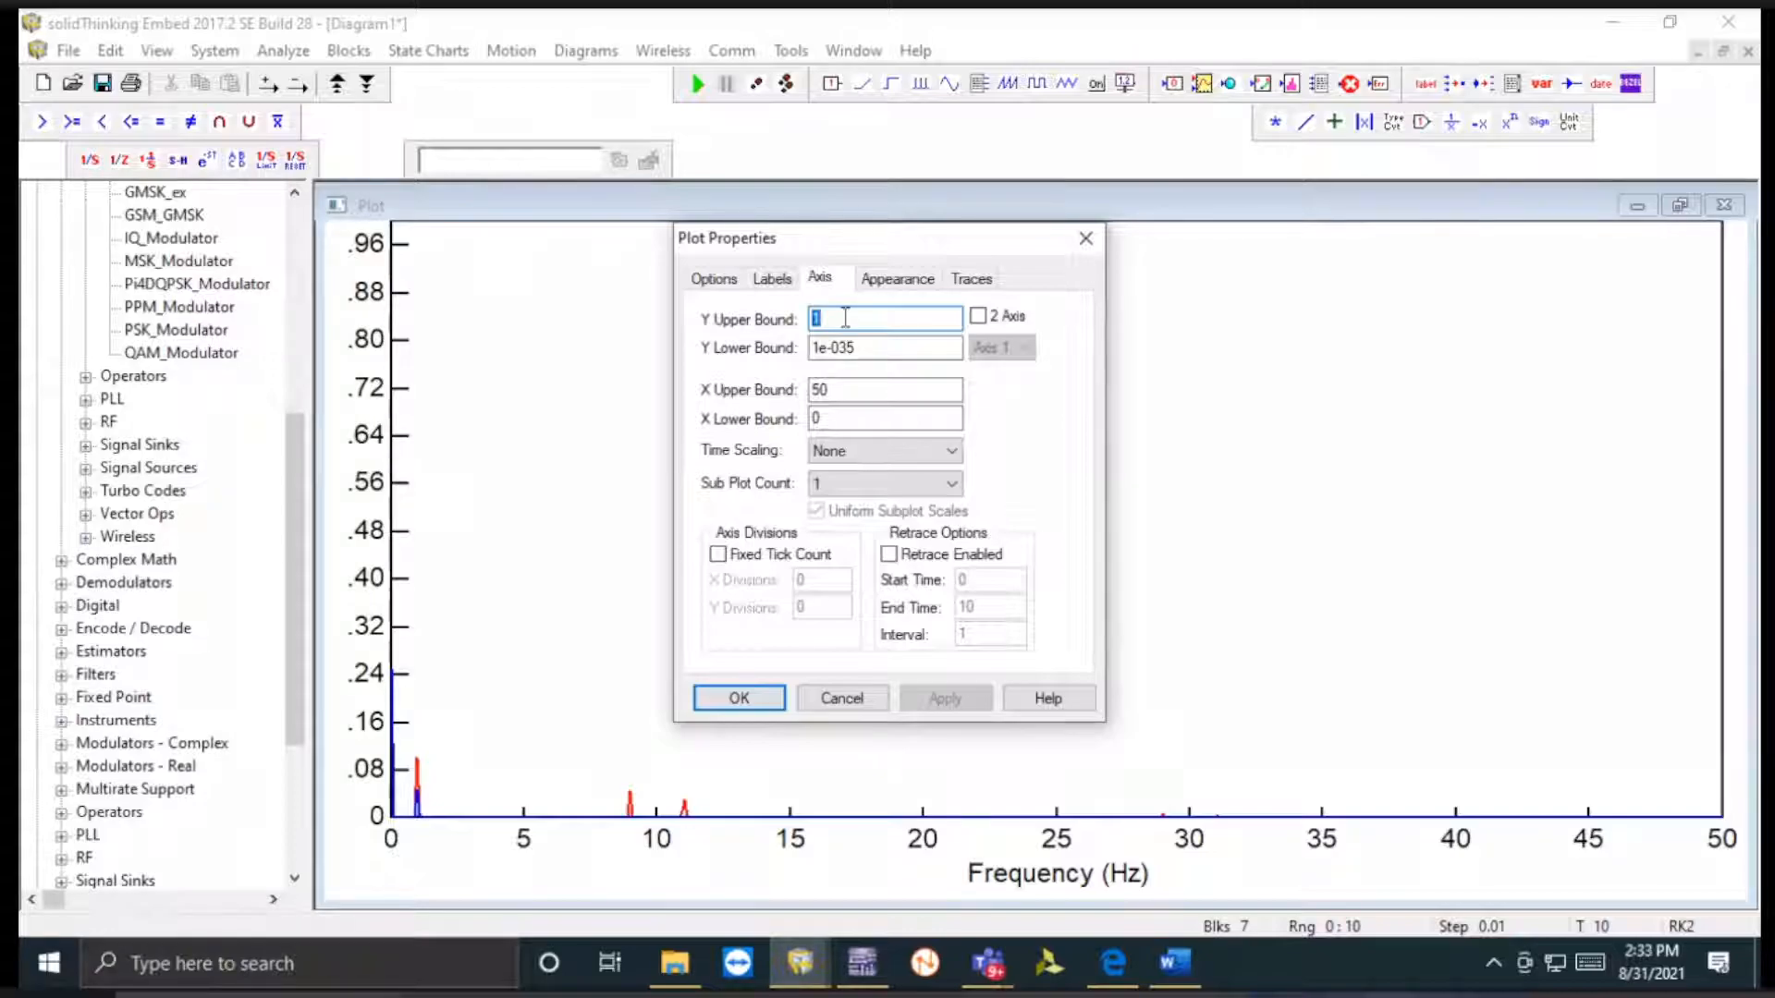
{"action": "type", "text": ".16"}
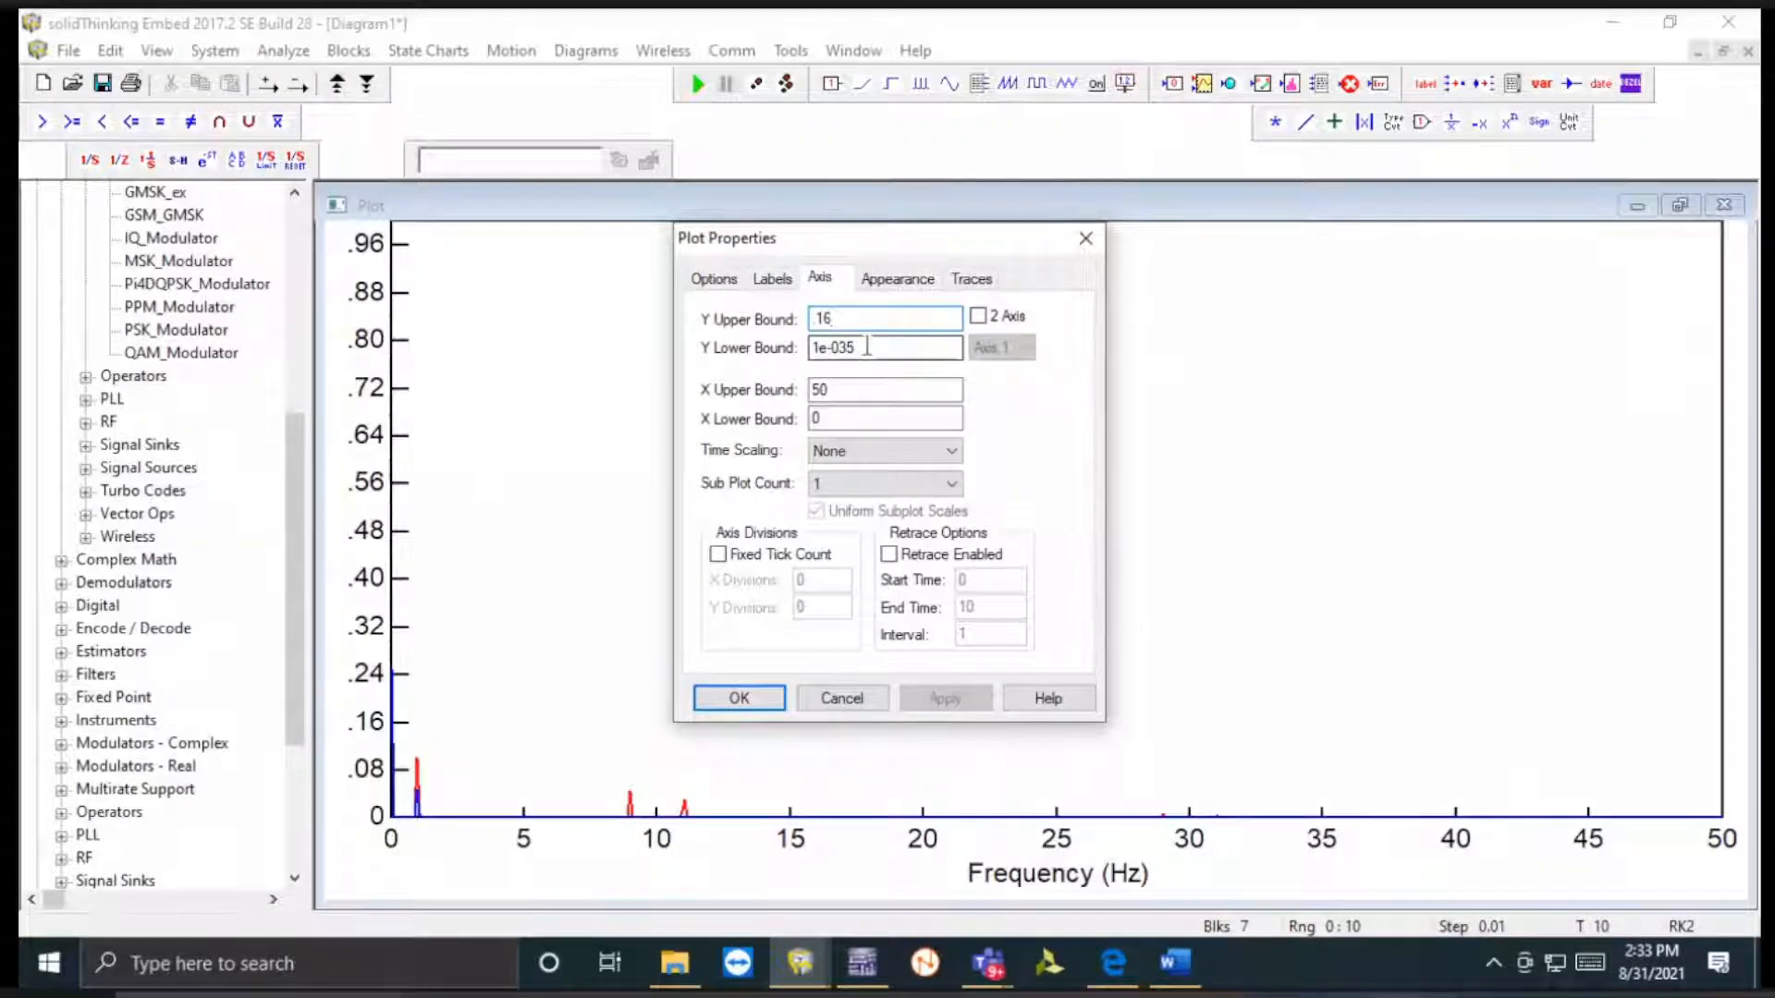
{"action": "left_click_drag", "start_coordinate": [867, 347], "coordinate": [769, 358]}
{"action": "type", "text": "0"}
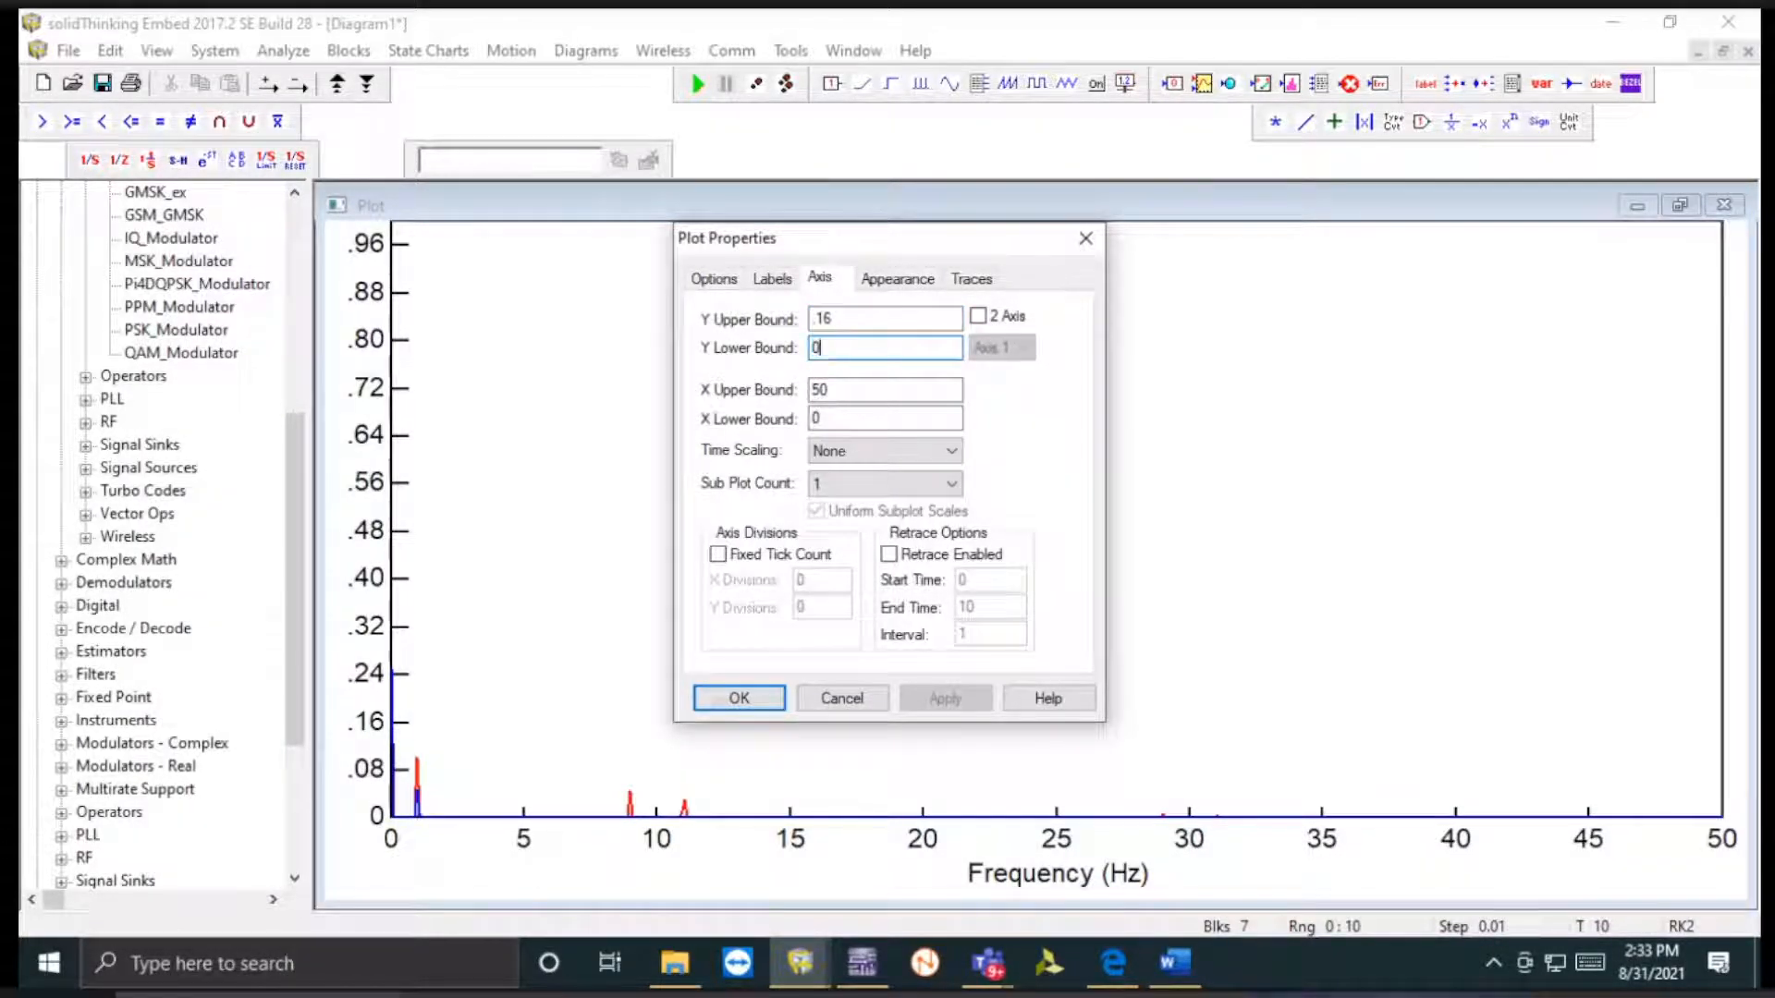
{"action": "left_click_drag", "start_coordinate": [830, 398], "coordinate": [788, 395]}
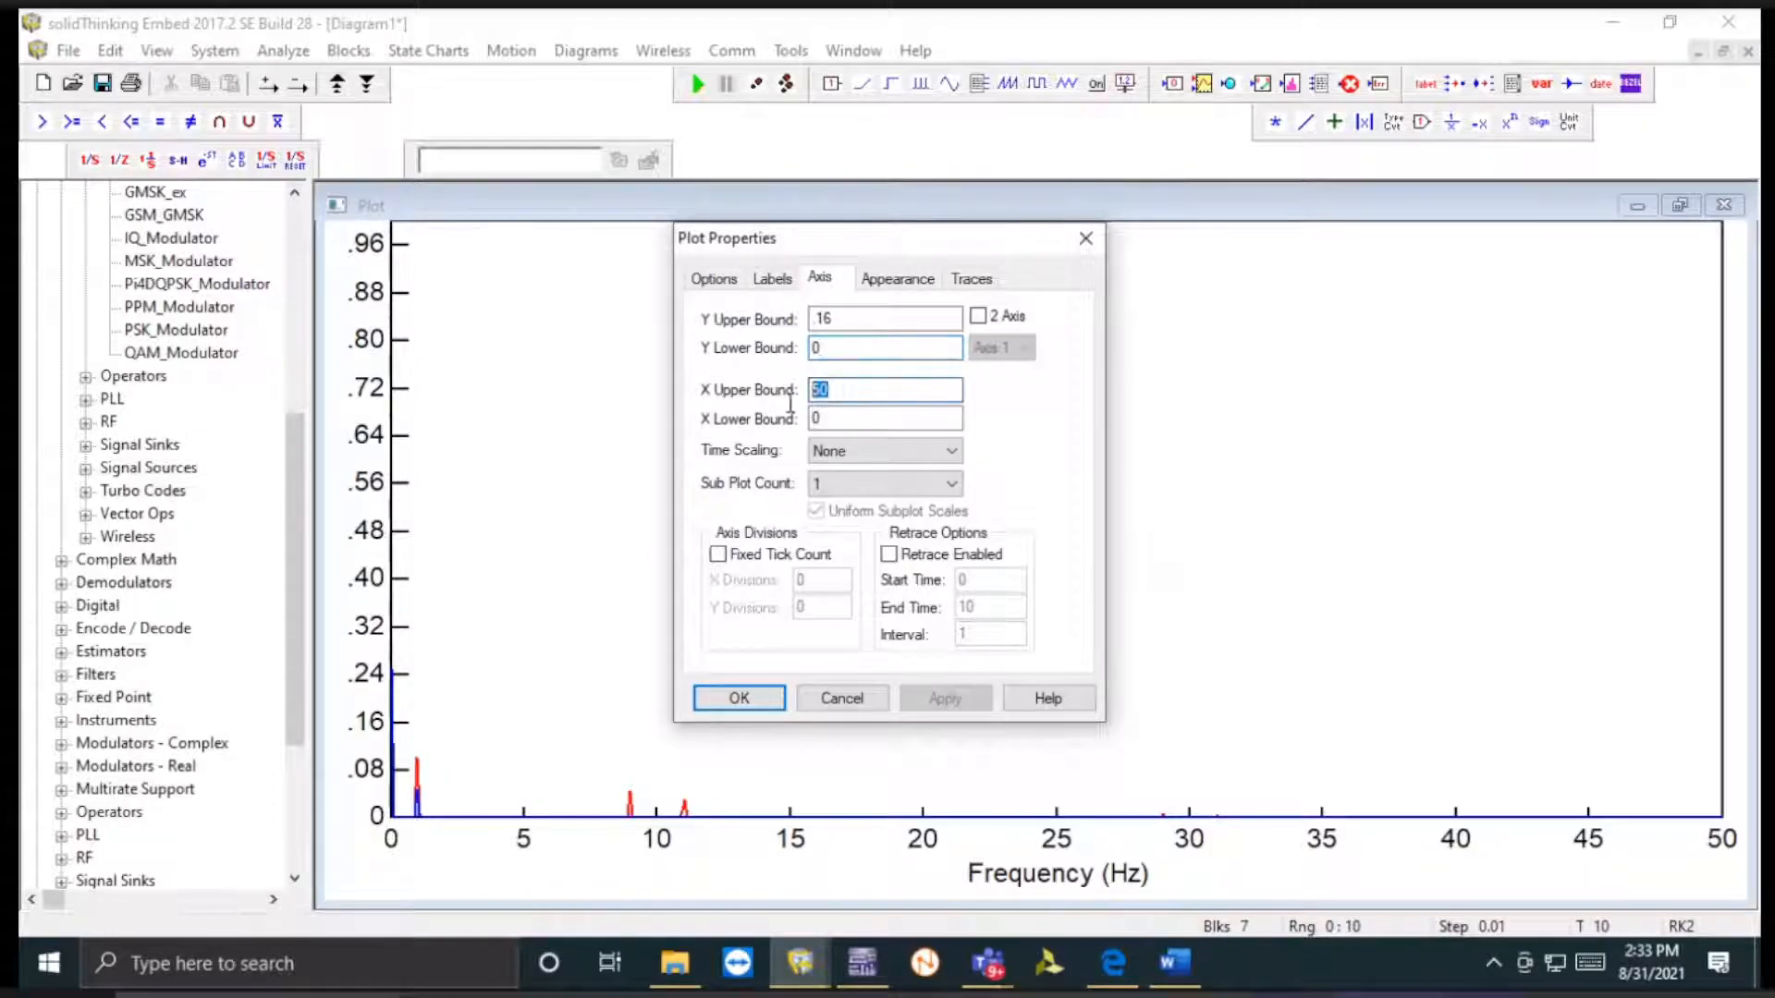
{"action": "type", "text": "1"}
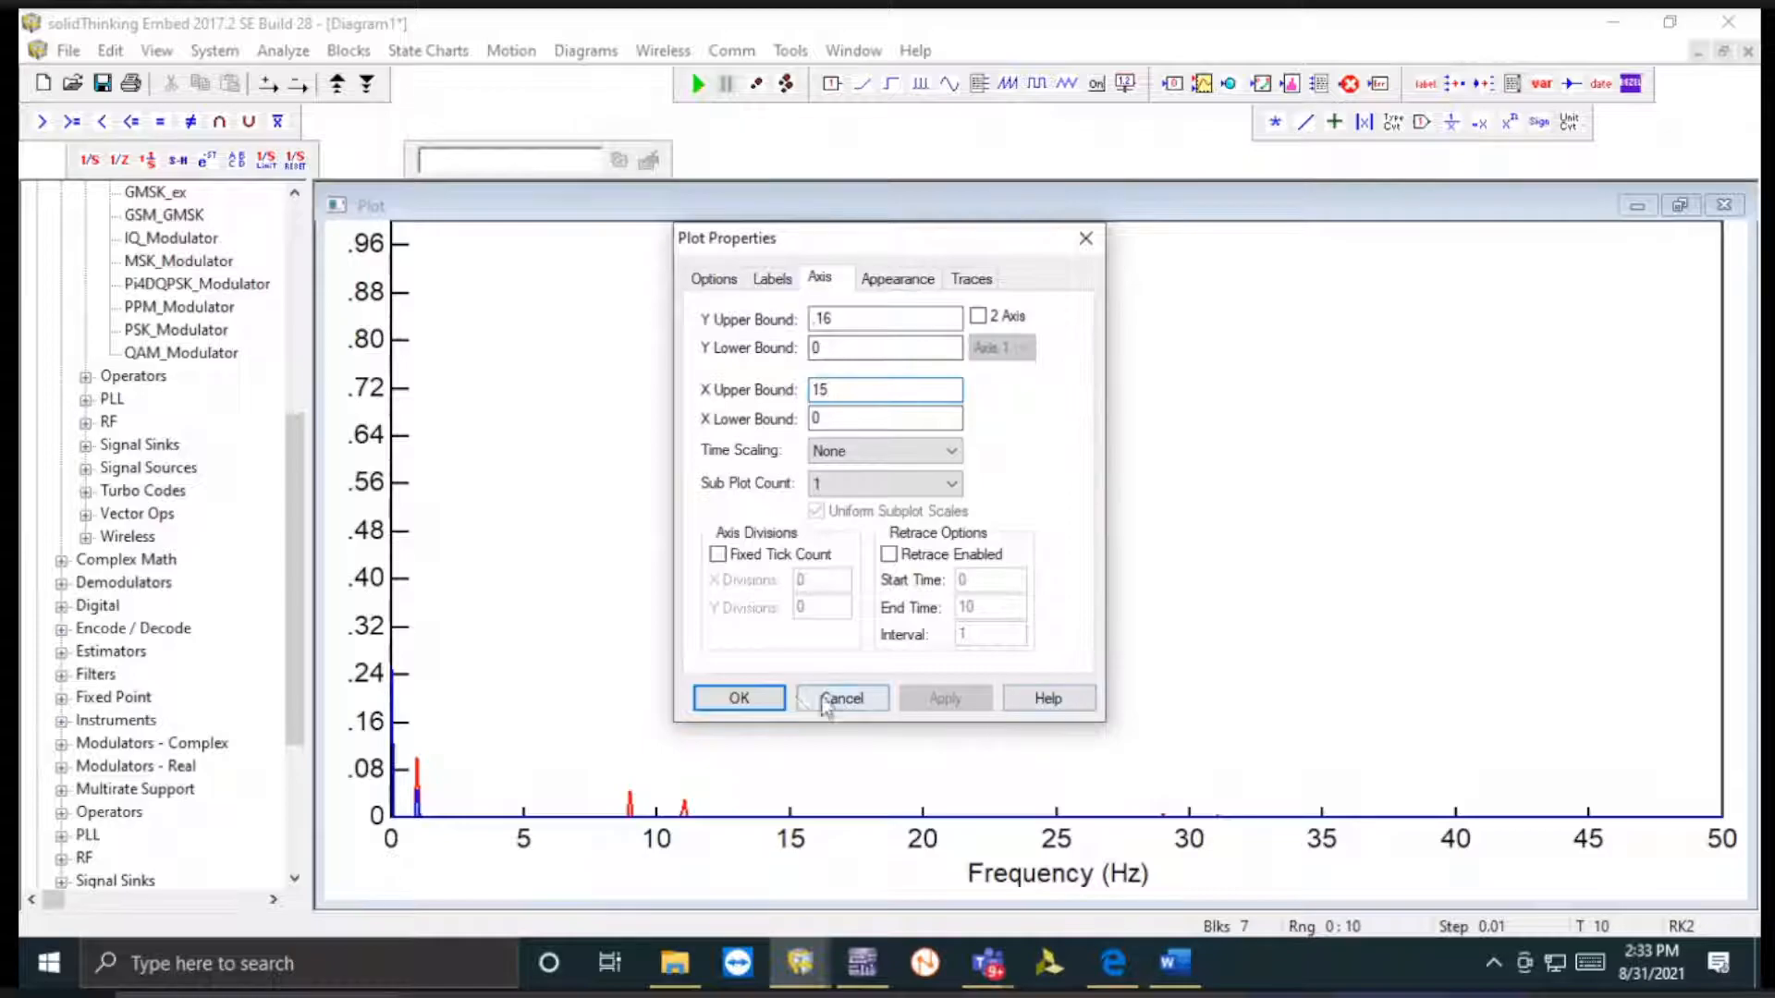
{"action": "left_click", "coordinate": [740, 698]}
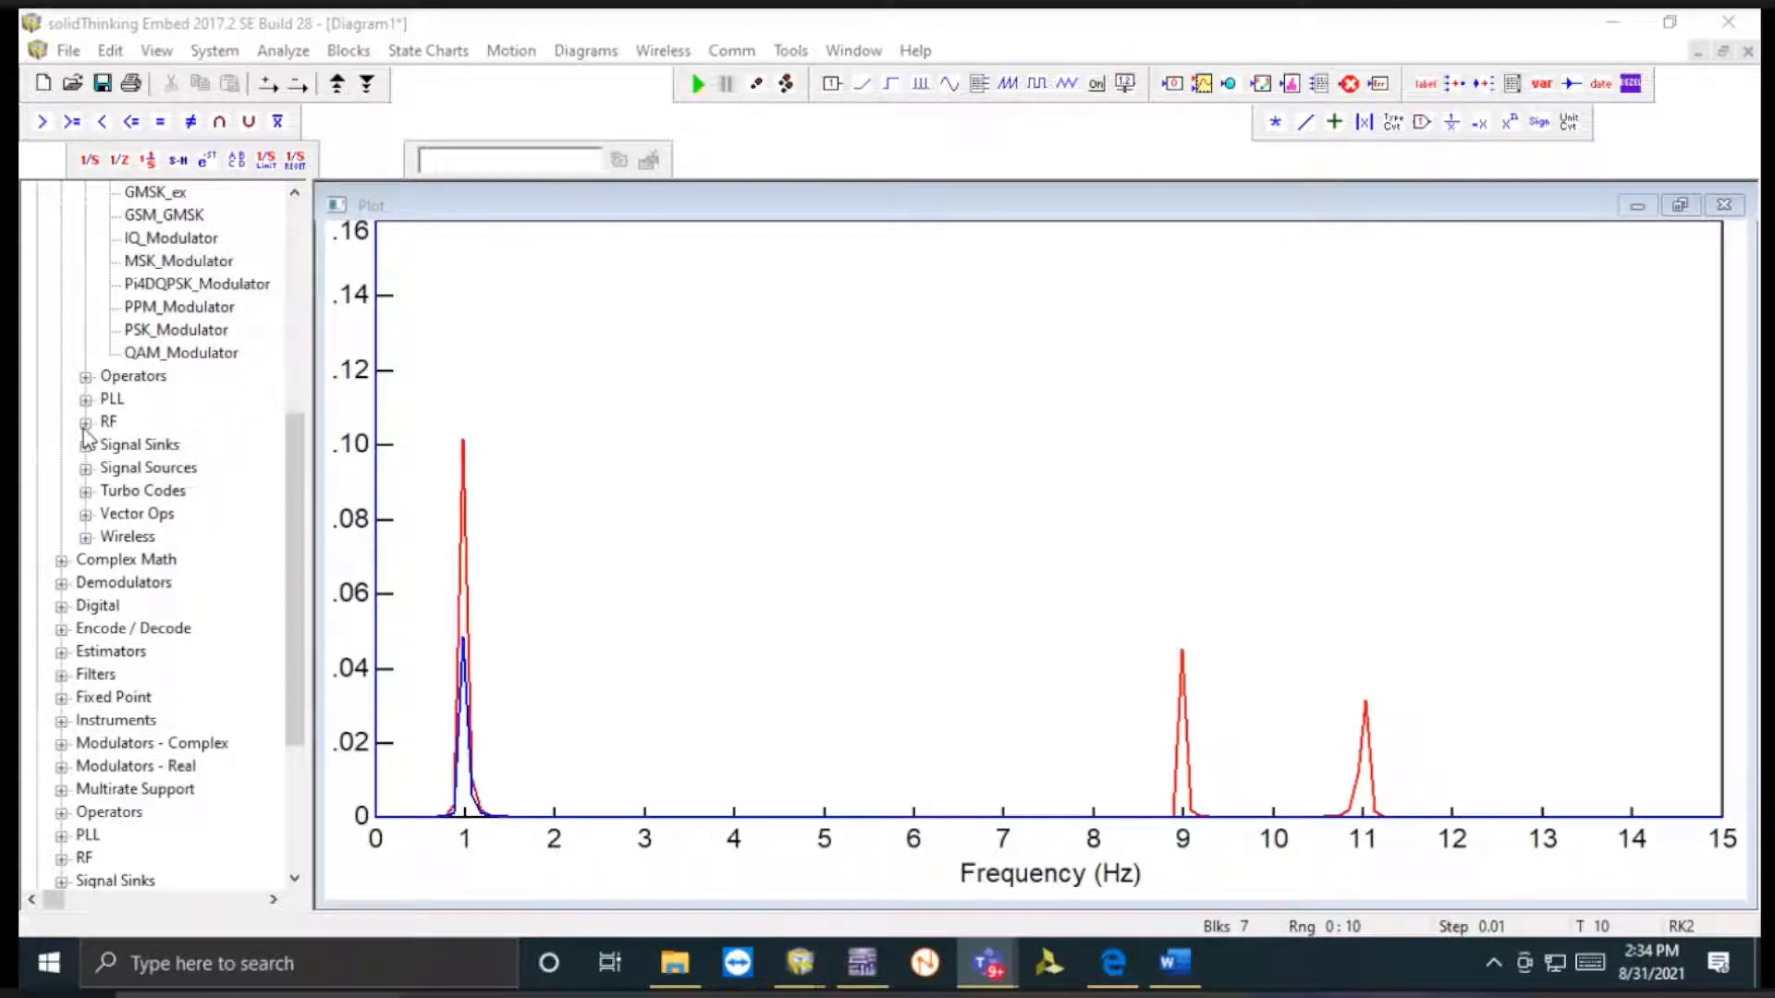
- Restore the plot to its normal size and check the square wave block's properties without changing them
{"action": "double_click", "coordinate": [1675, 285]}
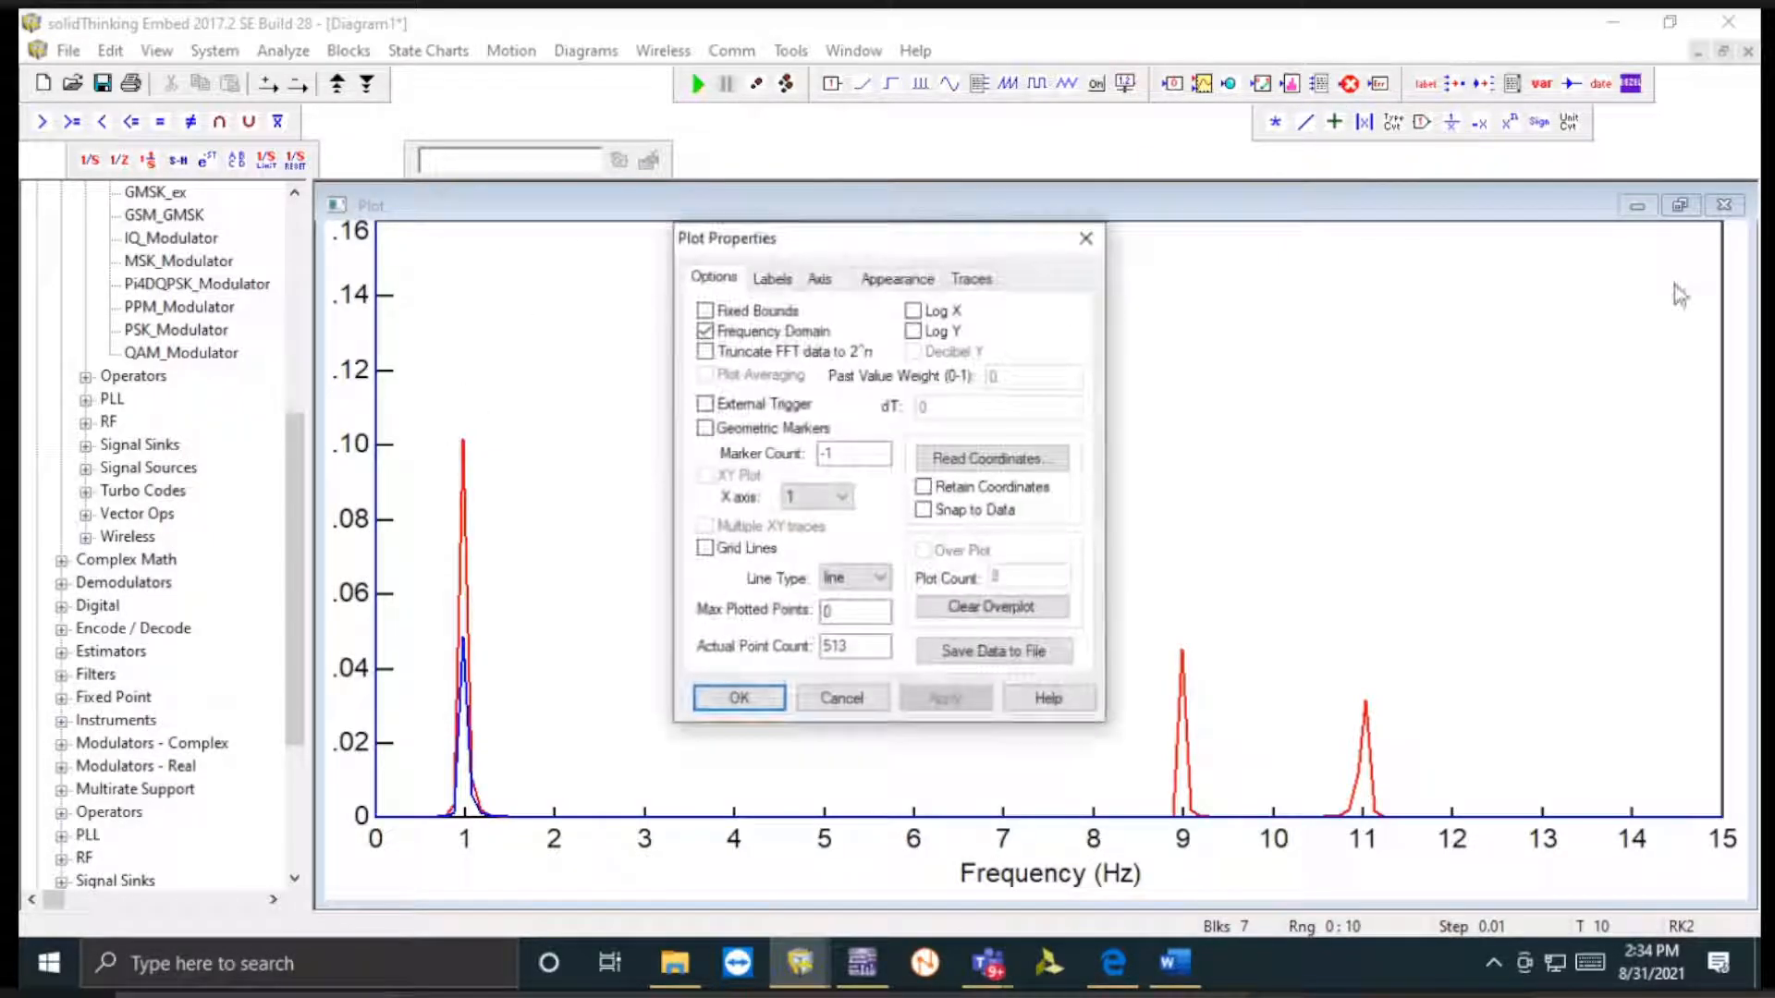
{"action": "left_click", "coordinate": [1086, 239]}
{"action": "left_click", "coordinate": [1680, 206]}
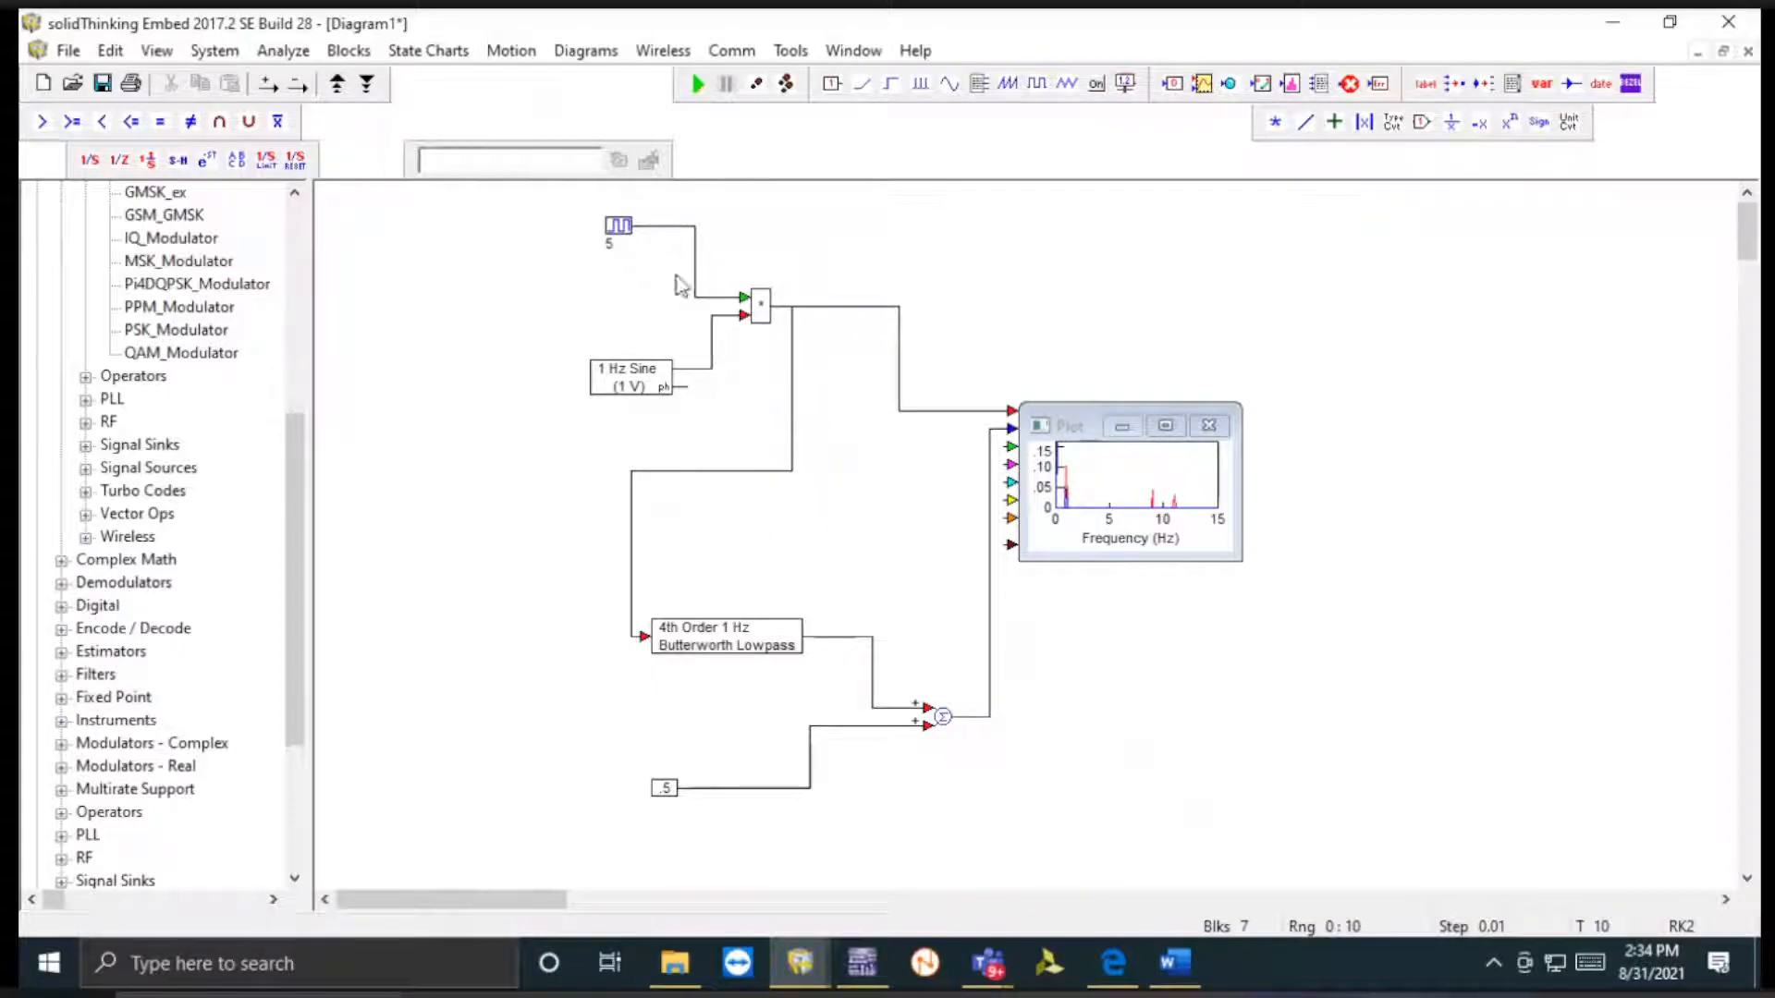
{"action": "double_click", "coordinate": [618, 225]}
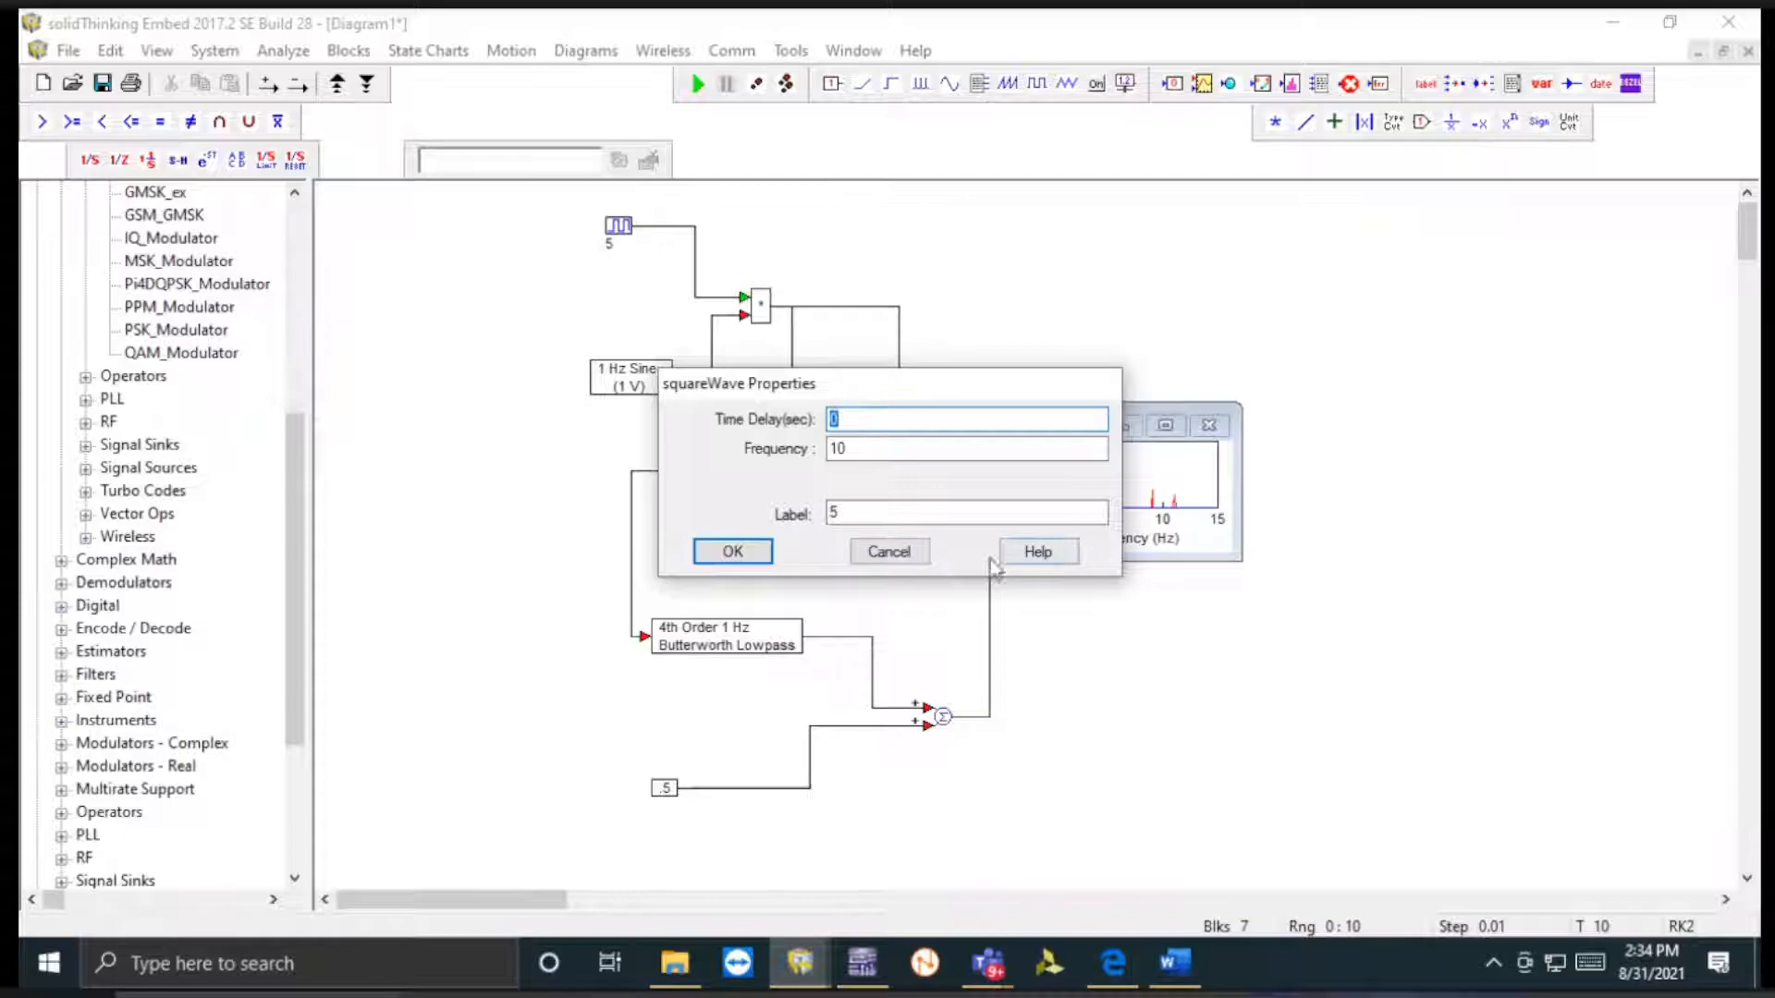
{"action": "left_click", "coordinate": [889, 553]}
- Replace the square wave block with a pulse train block wired to the multiplier's upper input, and run the simulation
{"action": "left_click_drag", "start_coordinate": [554, 202], "coordinate": [654, 265]}
{"action": "key", "text": "Delete"}
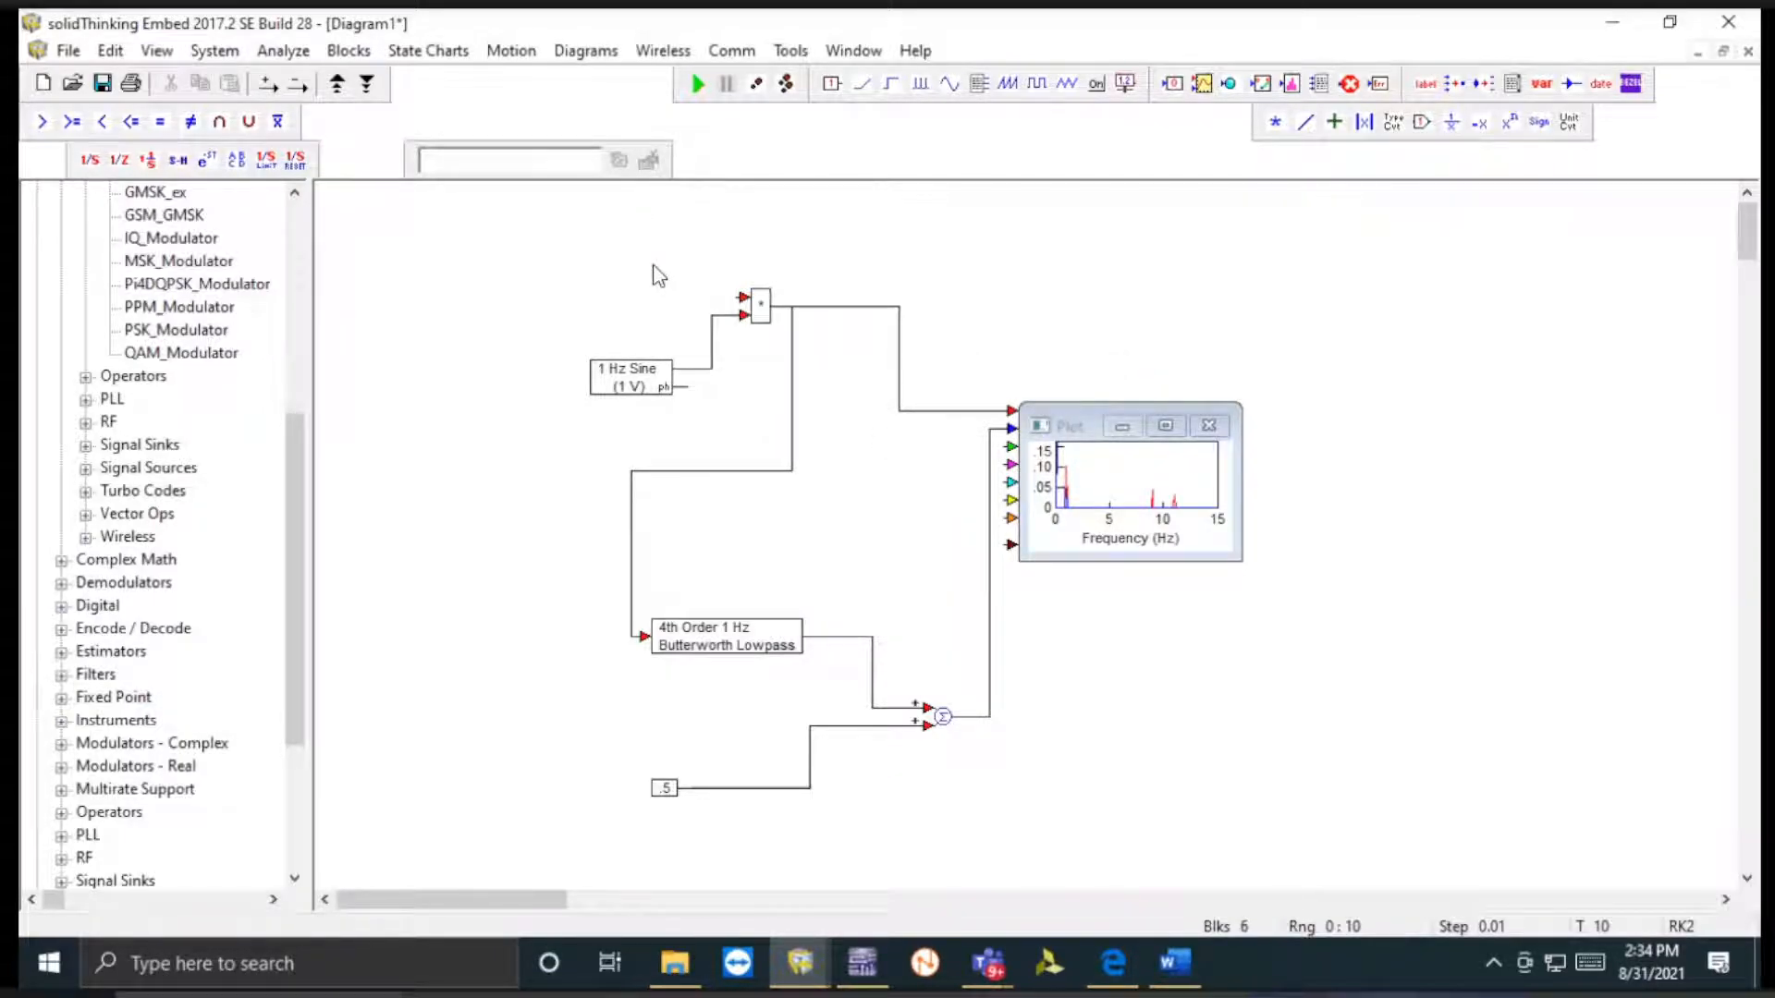
{"action": "left_click", "coordinate": [922, 92]}
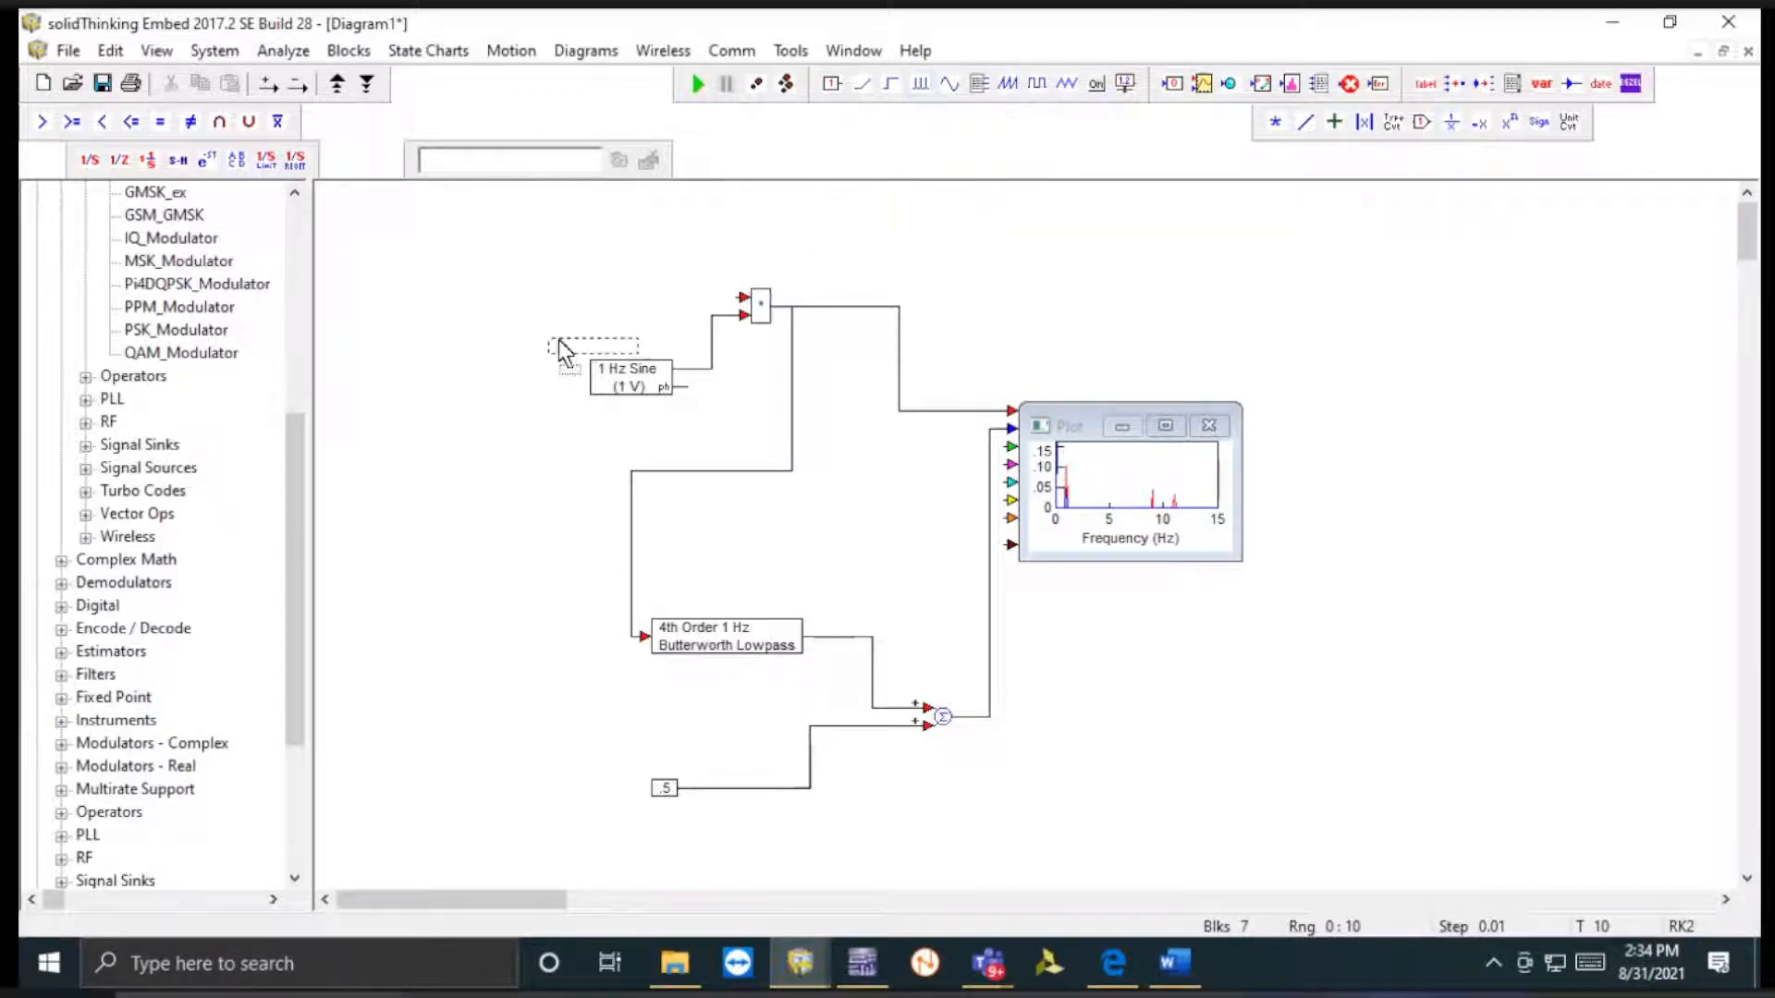
{"action": "left_click", "coordinate": [559, 275]}
{"action": "left_click_drag", "start_coordinate": [742, 301], "coordinate": [593, 279]}
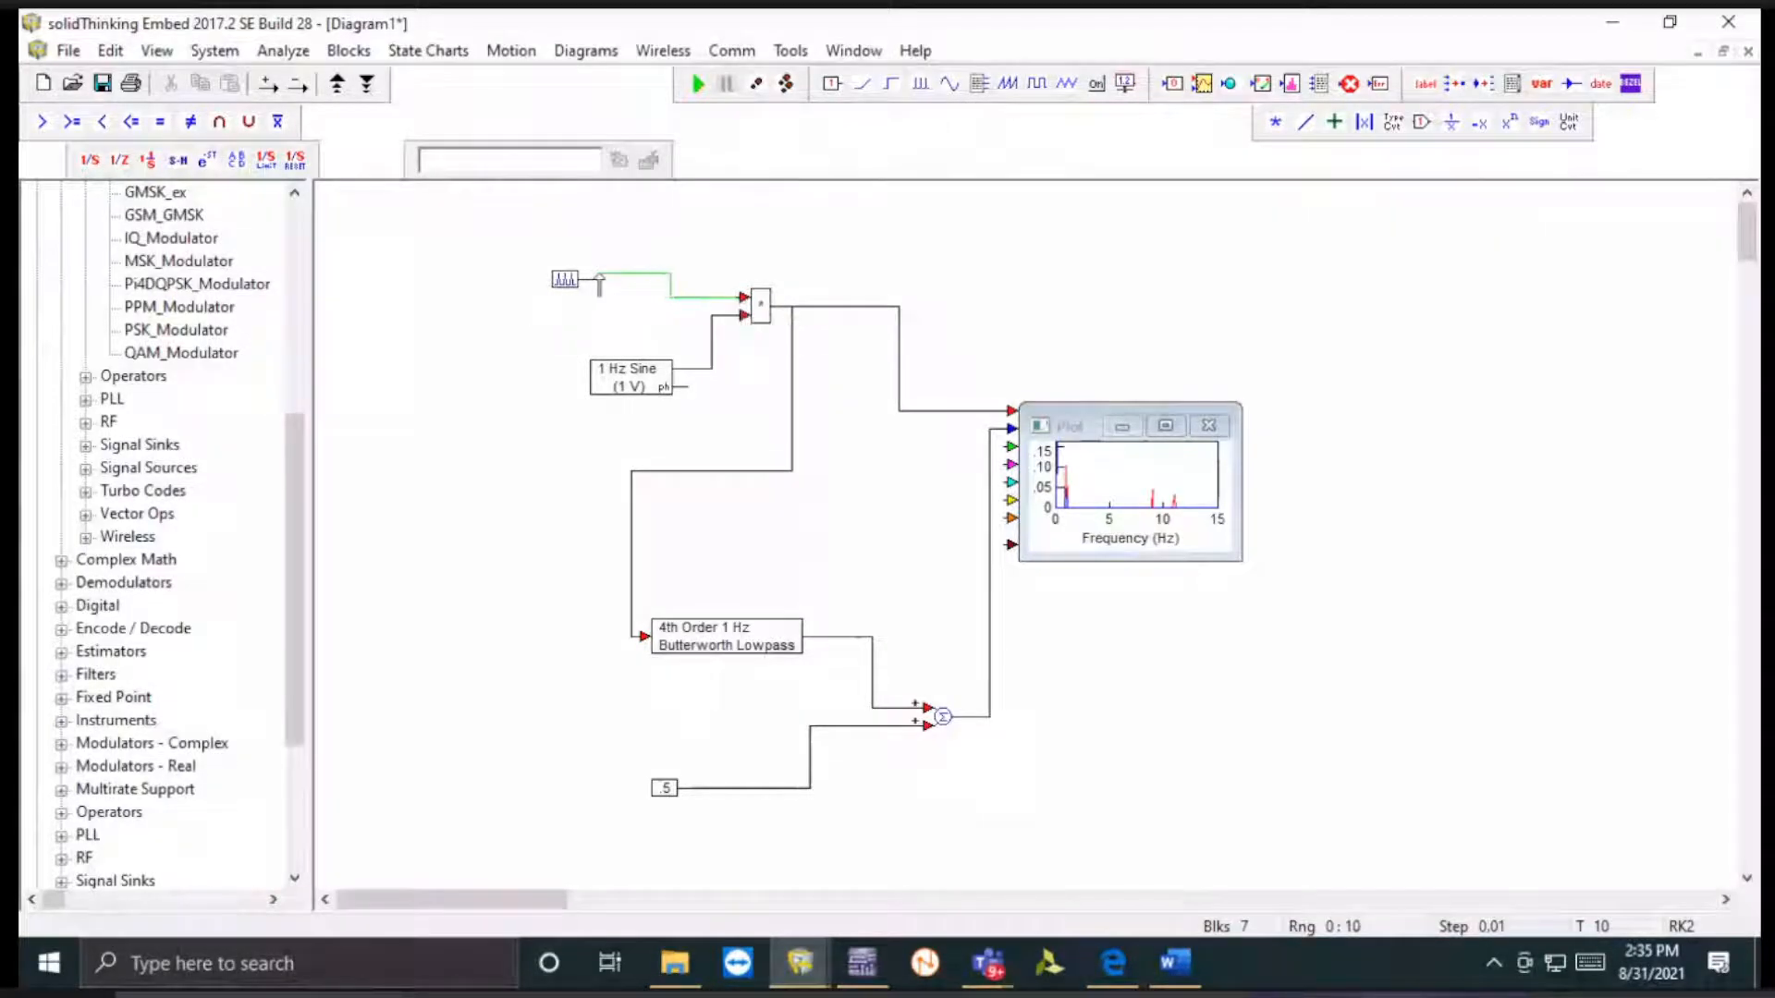
{"action": "left_click", "coordinate": [700, 83]}
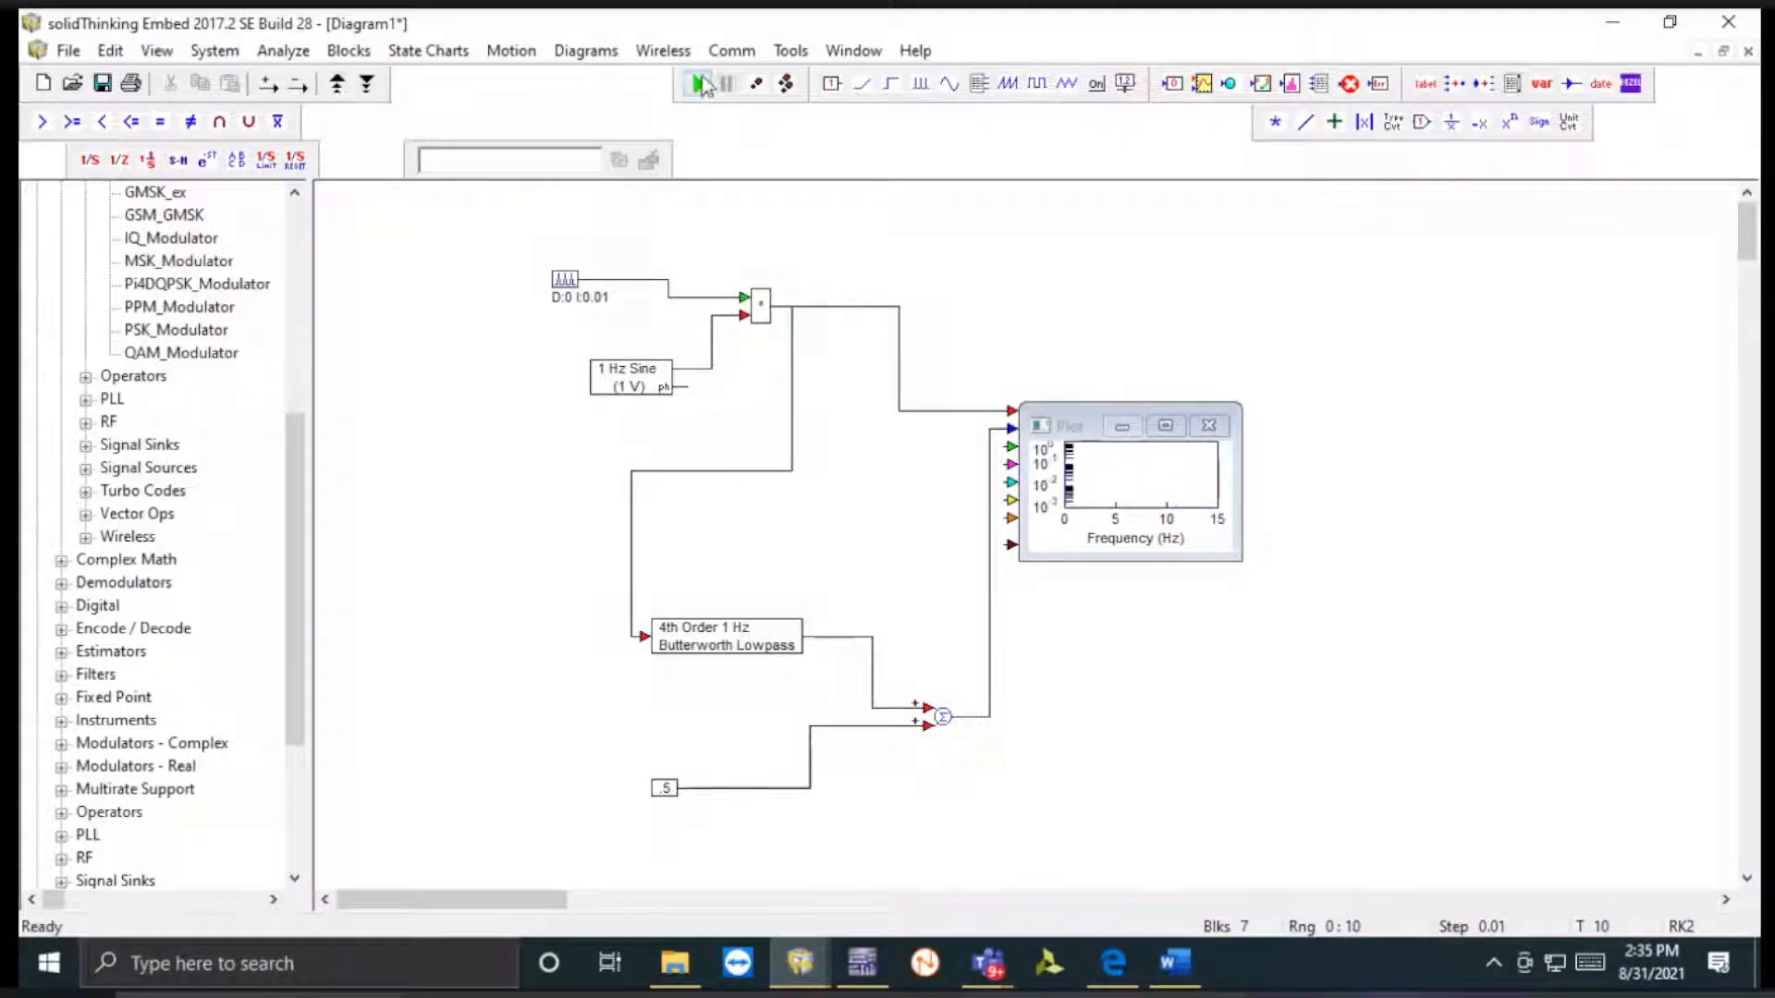
- Replace the plot with a new plot block, wire the multiplier's output to its first input, and run the simulation
{"action": "left_click", "coordinate": [1201, 427]}
{"action": "key", "text": "Delete"}
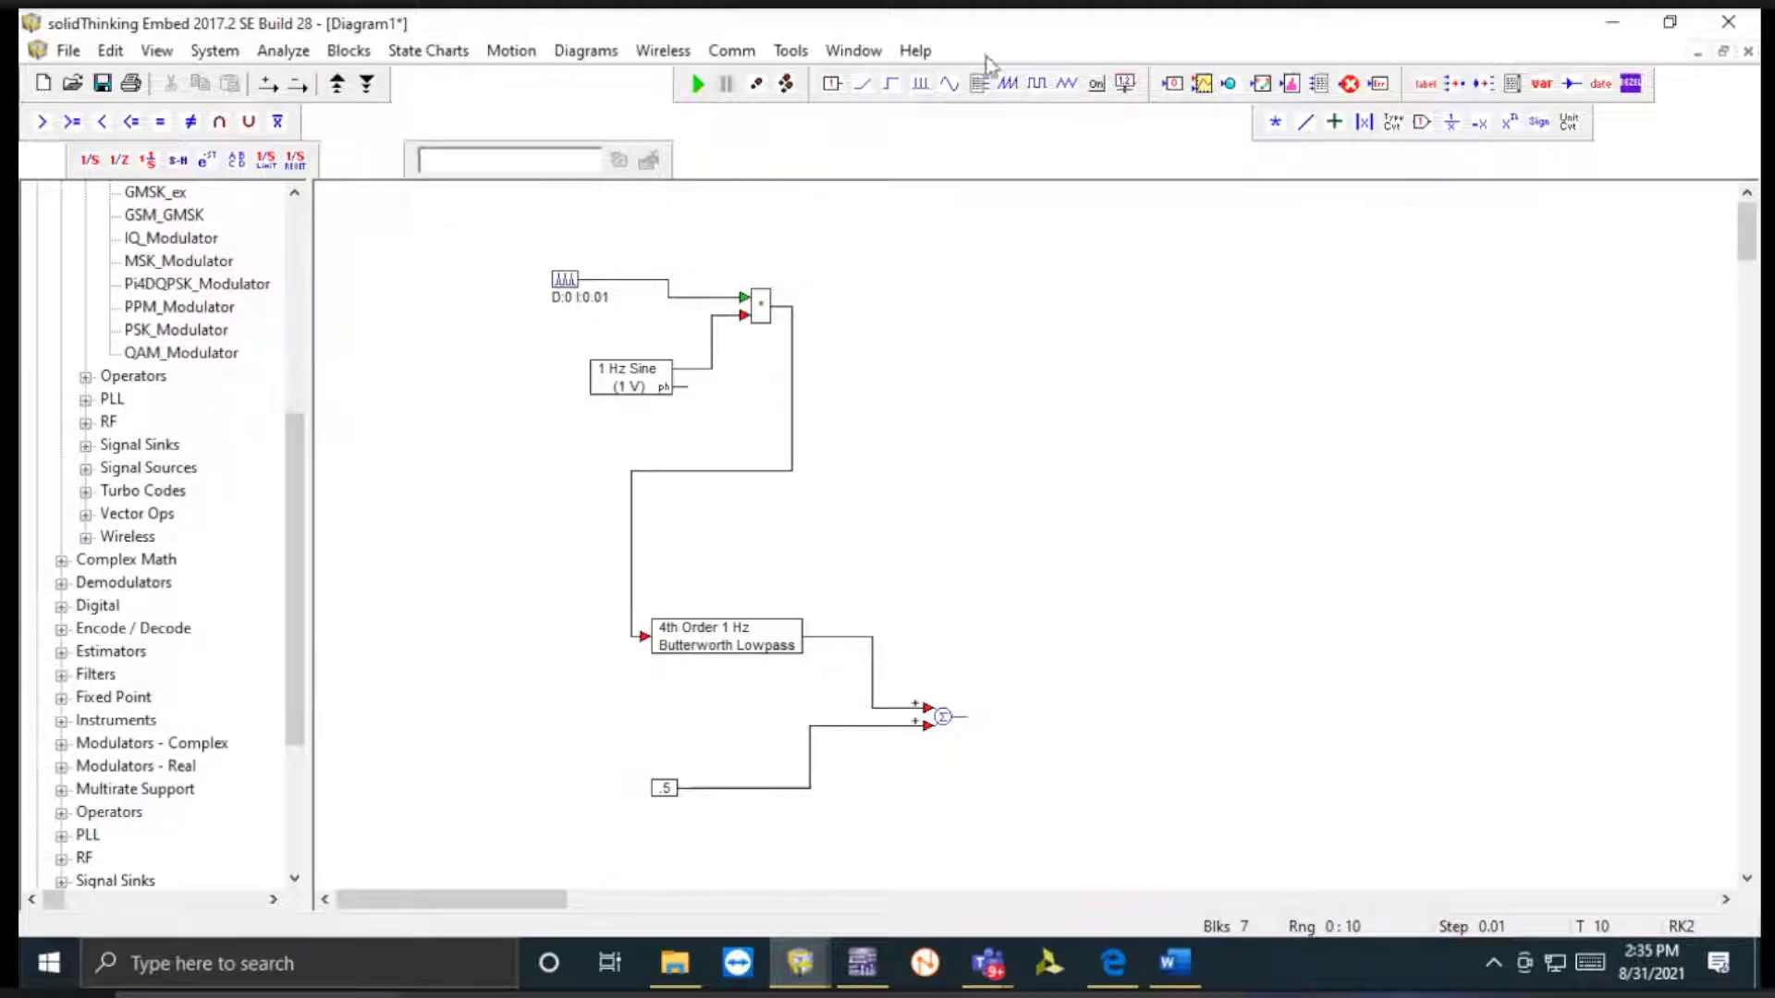
{"action": "left_click", "coordinate": [1201, 85]}
{"action": "left_click", "coordinate": [889, 382]}
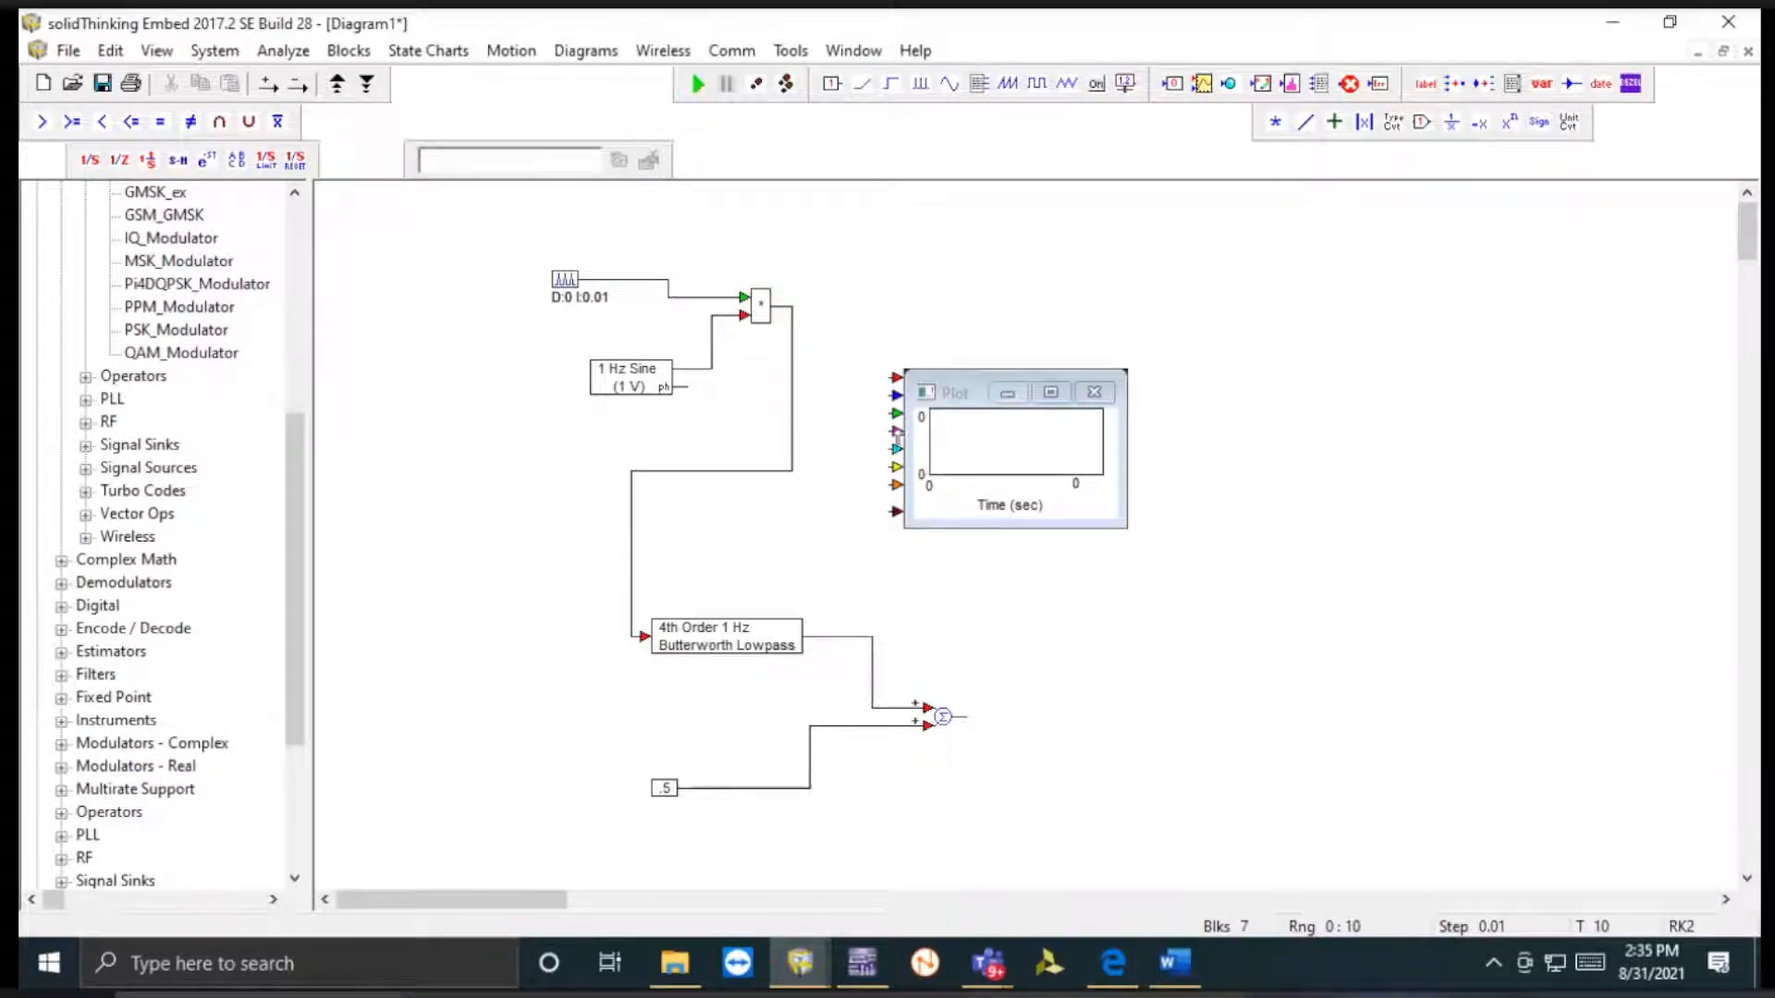
{"action": "left_click_drag", "start_coordinate": [804, 351], "coordinate": [784, 308]}
{"action": "left_click", "coordinate": [699, 86]}
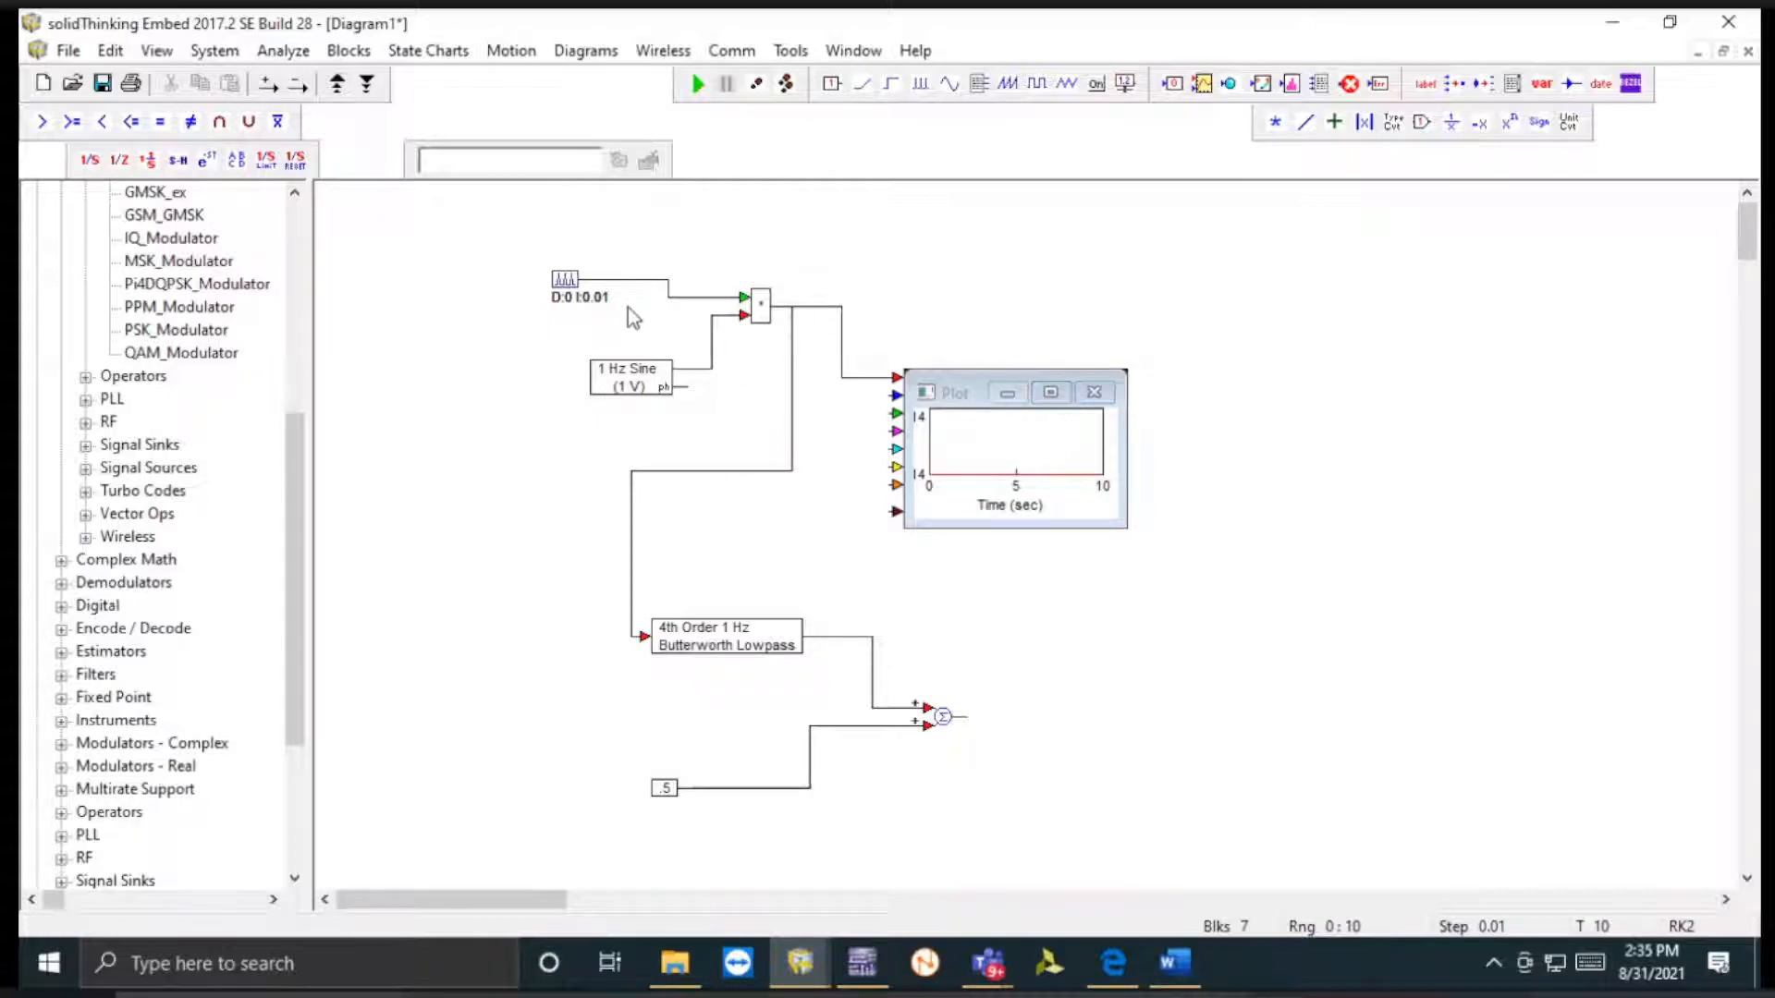
- Set the pulse train's time between pulses to .4 and rerun the simulation
{"action": "double_click", "coordinate": [565, 279]}
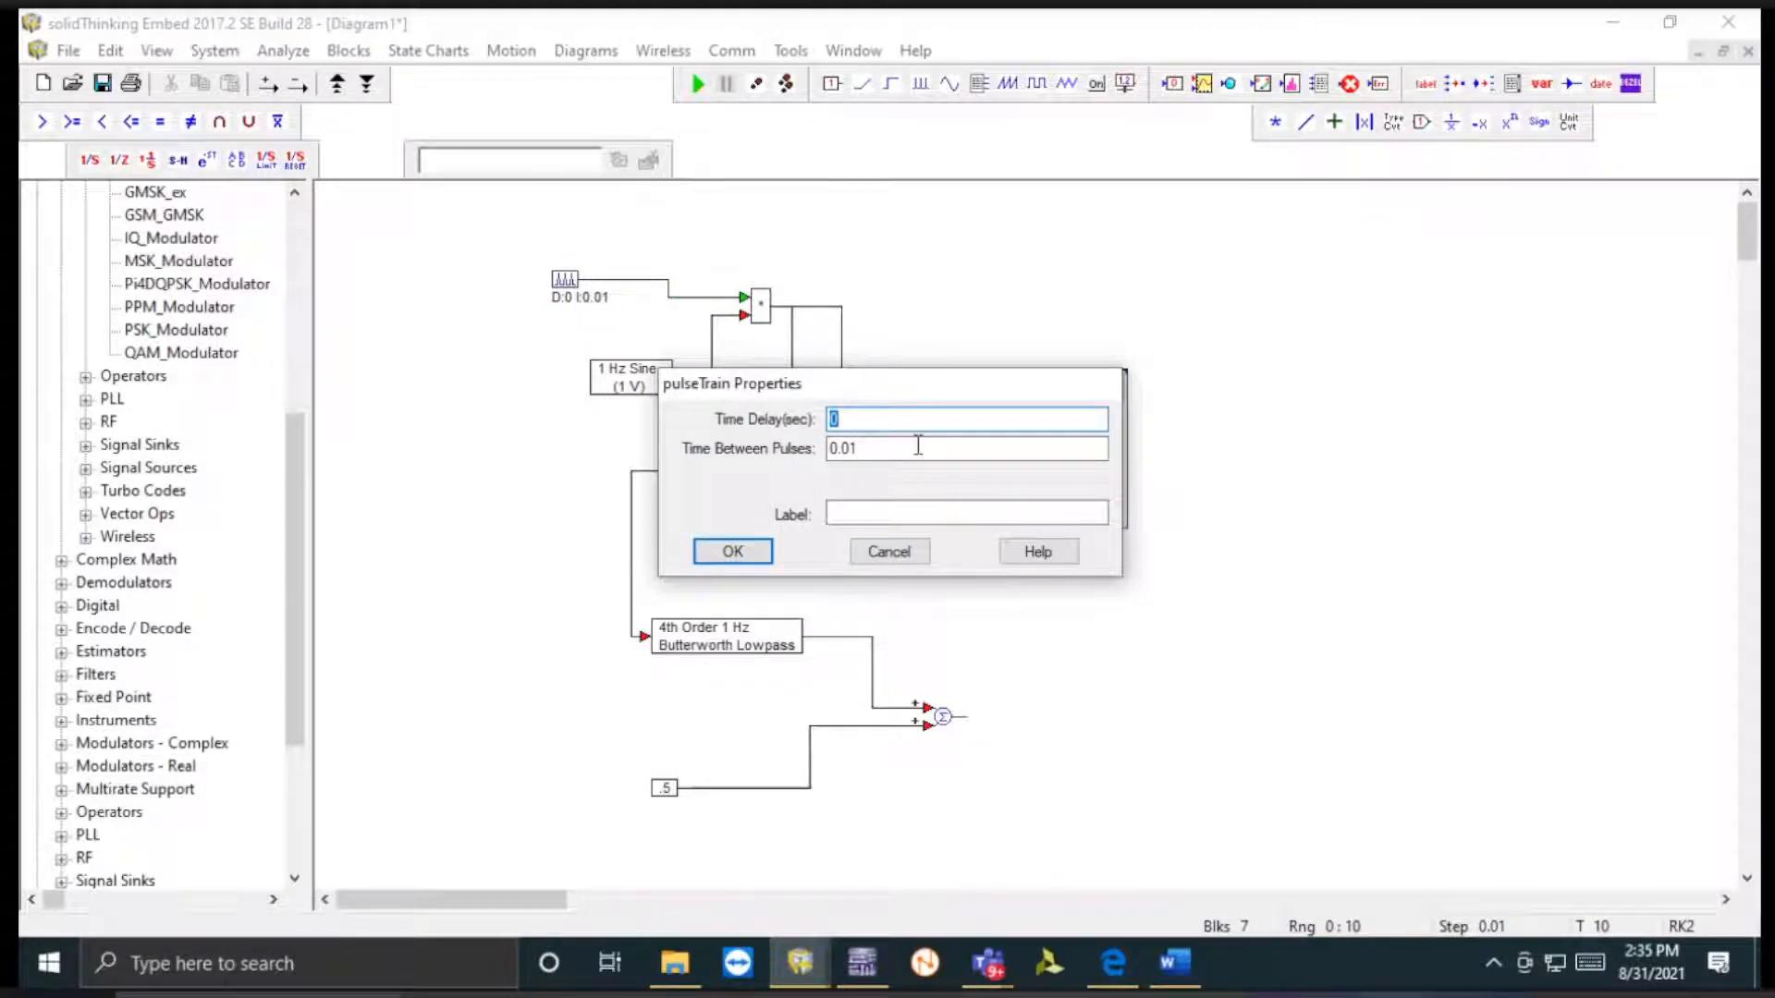
{"action": "left_click", "coordinate": [870, 450]}
{"action": "left_click_drag", "start_coordinate": [870, 450], "coordinate": [775, 459]}
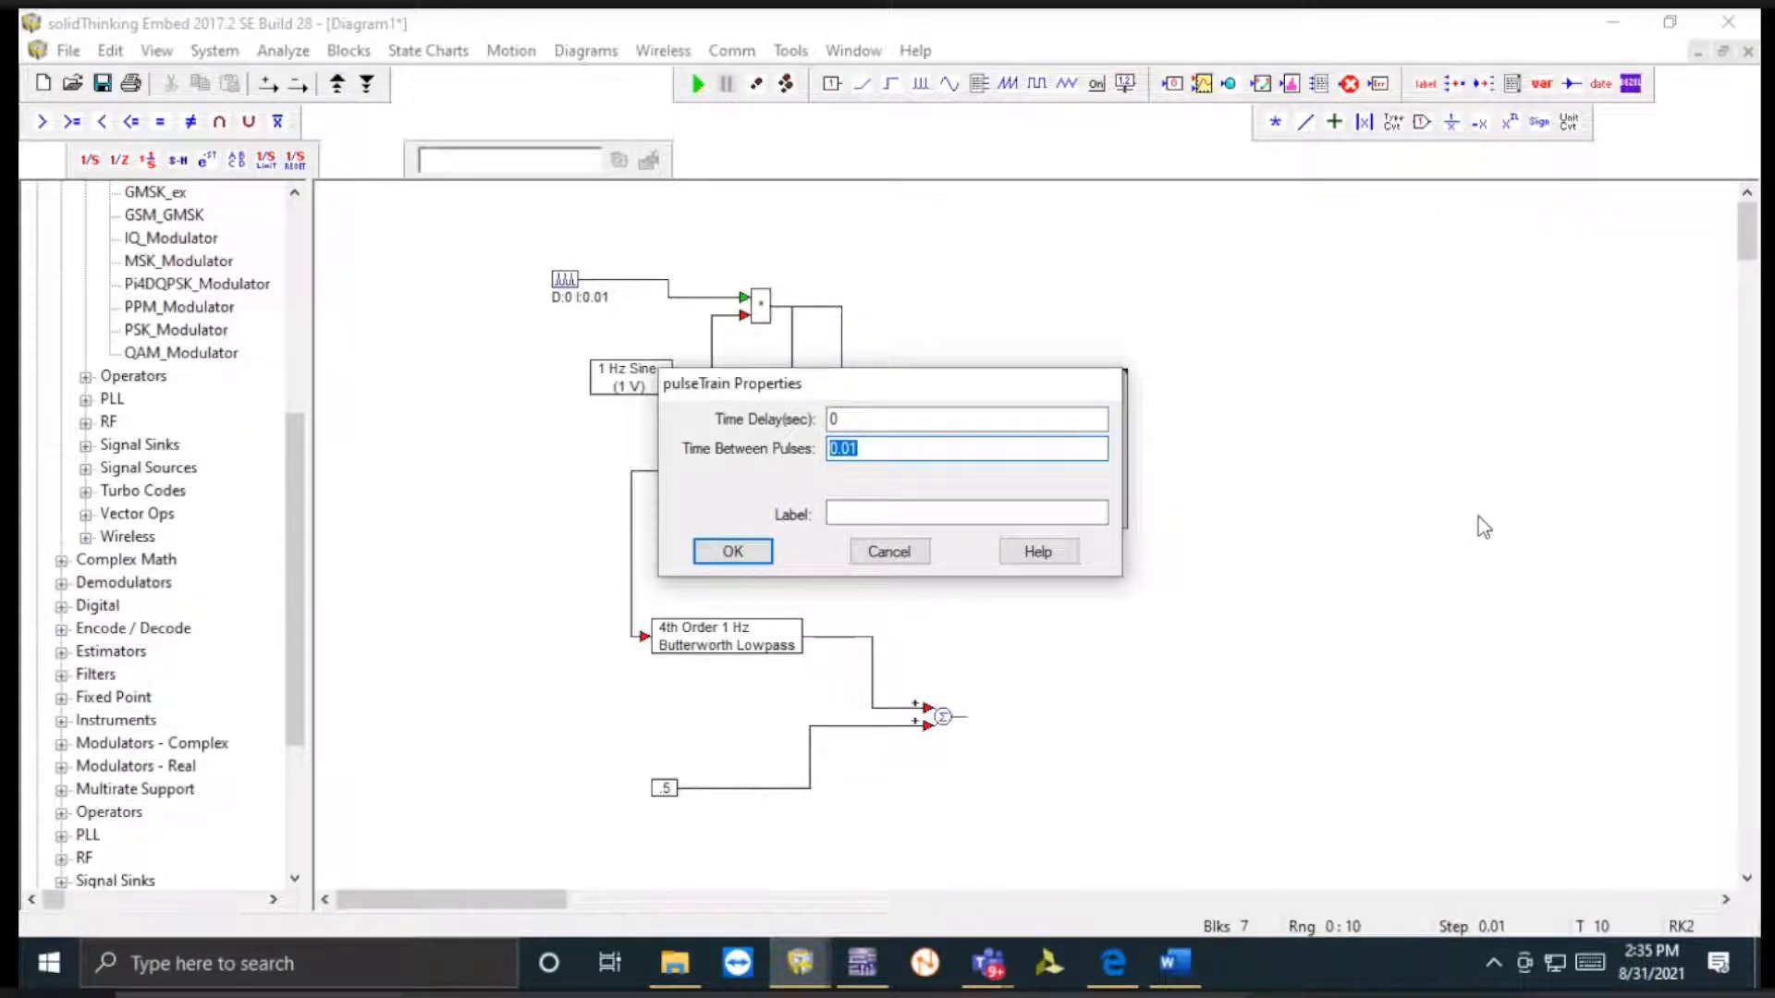
{"action": "key", "text": "BackSpace"}
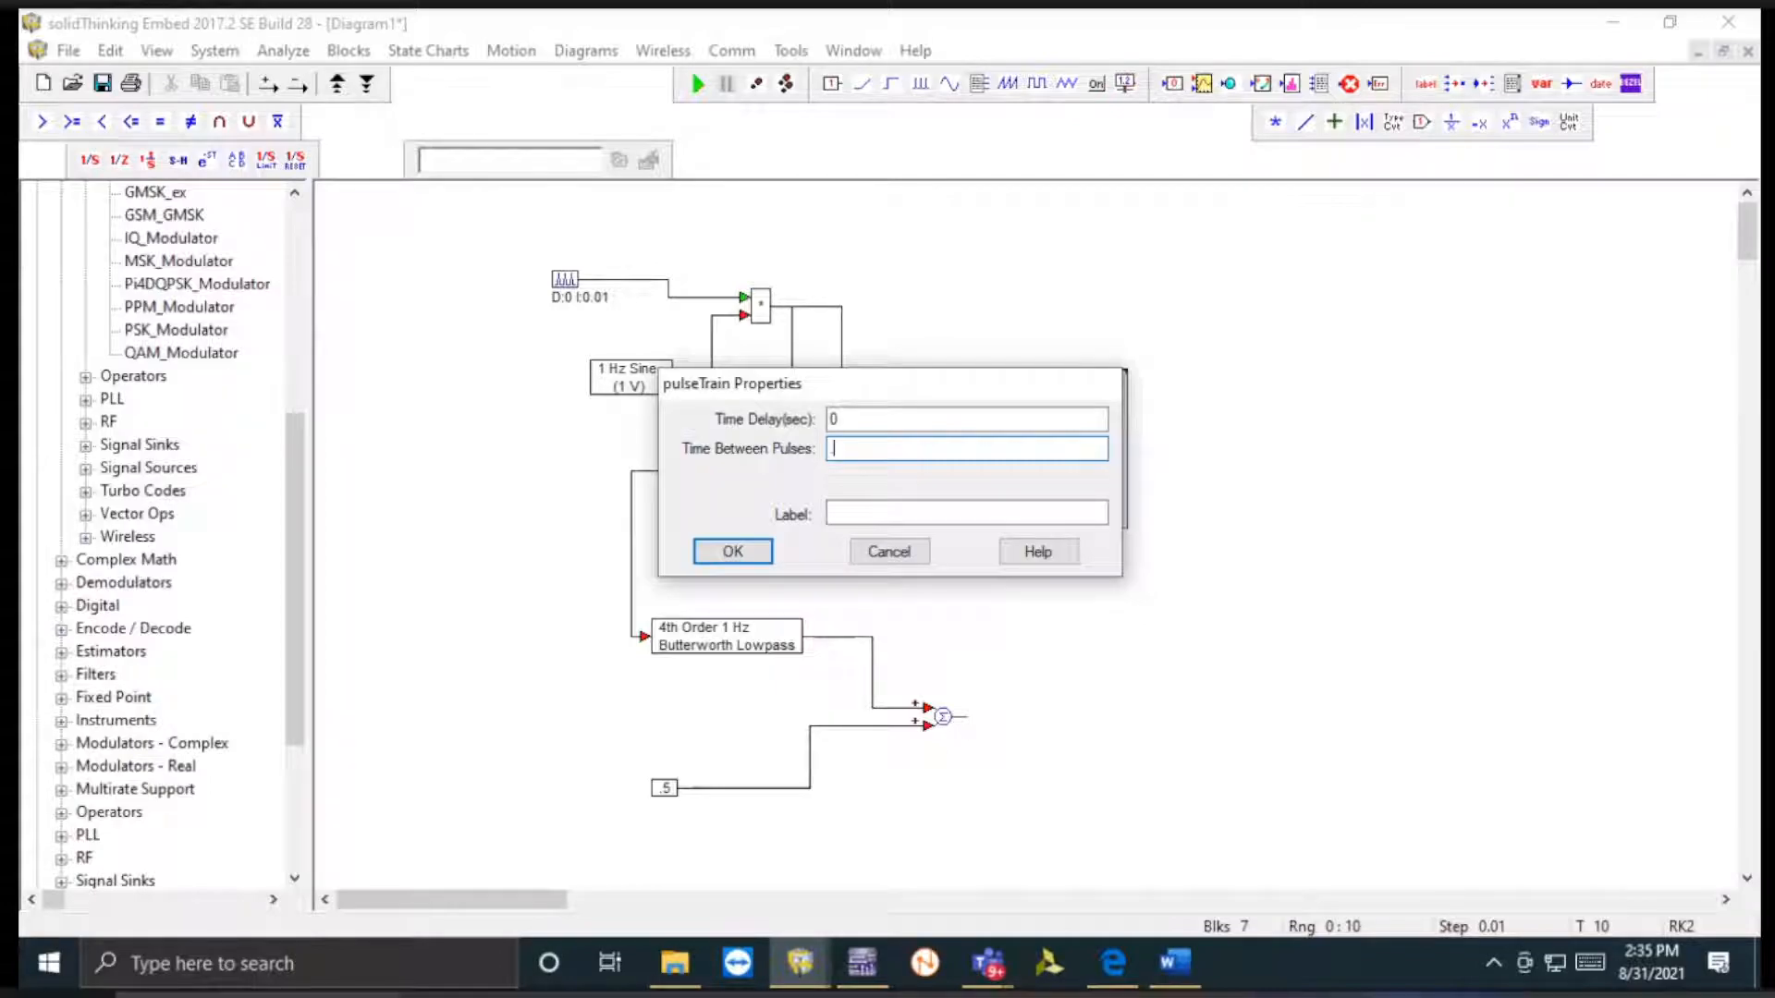
{"action": "type", "text": ".4"}
{"action": "left_click", "coordinate": [732, 552]}
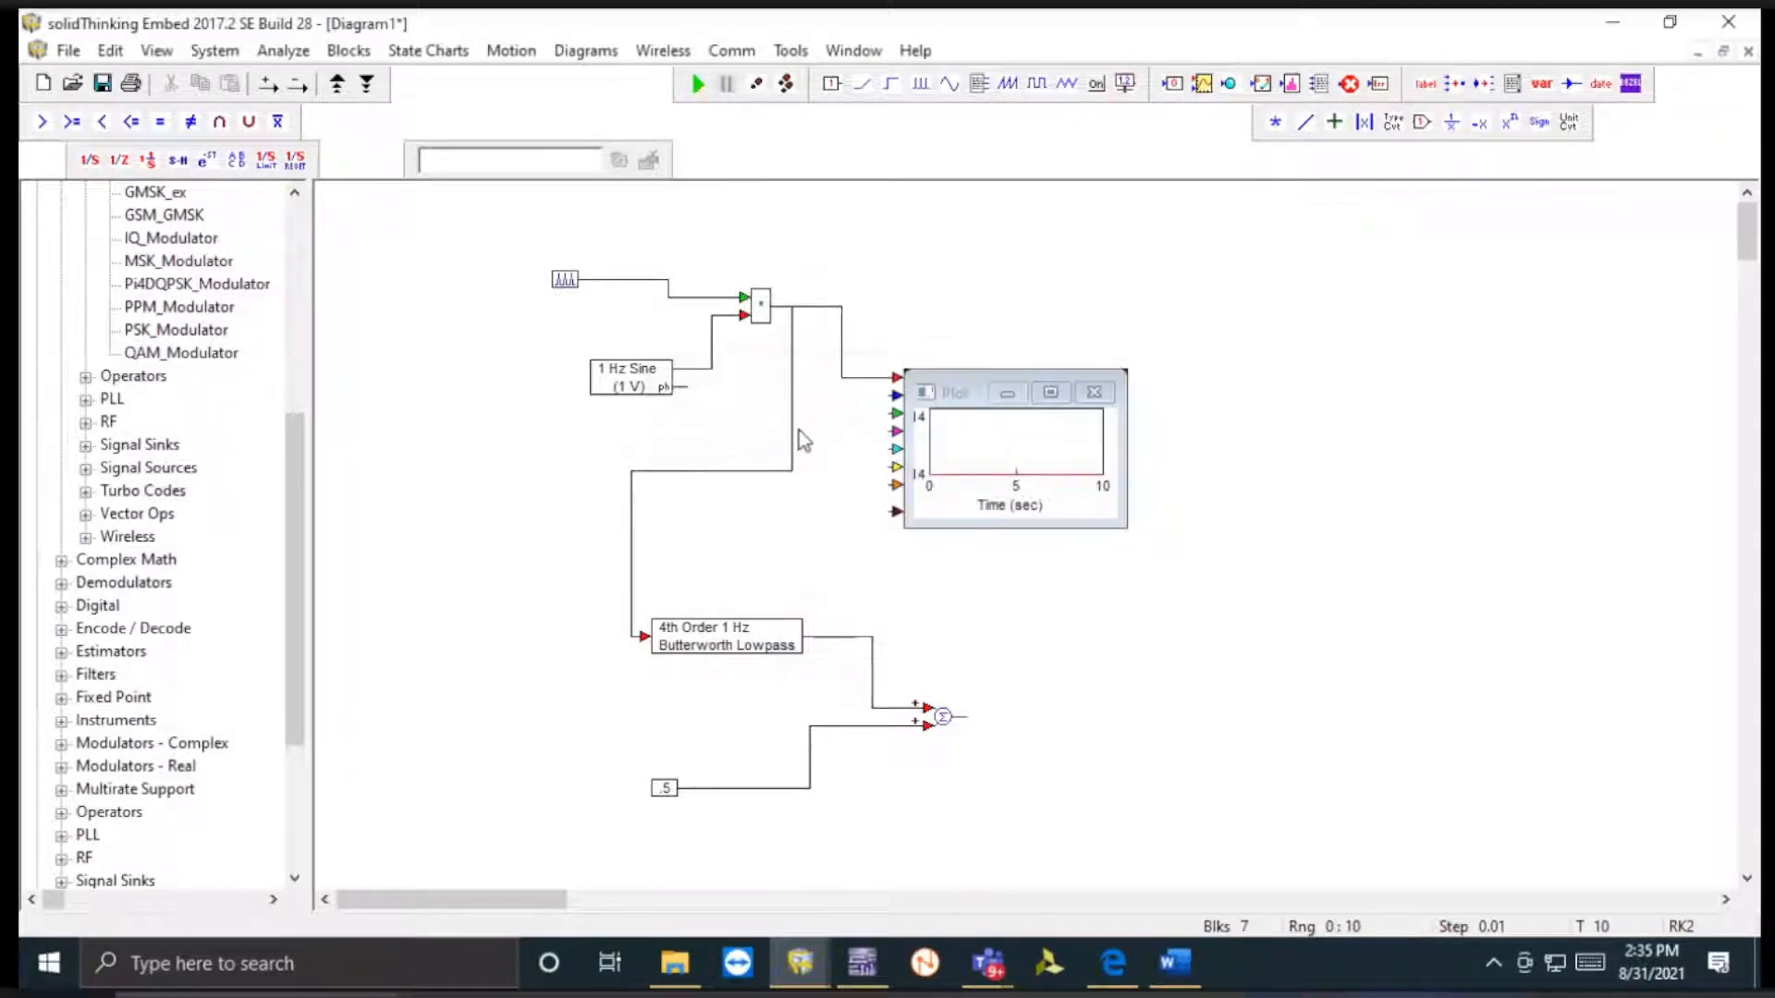
{"action": "left_click", "coordinate": [697, 84]}
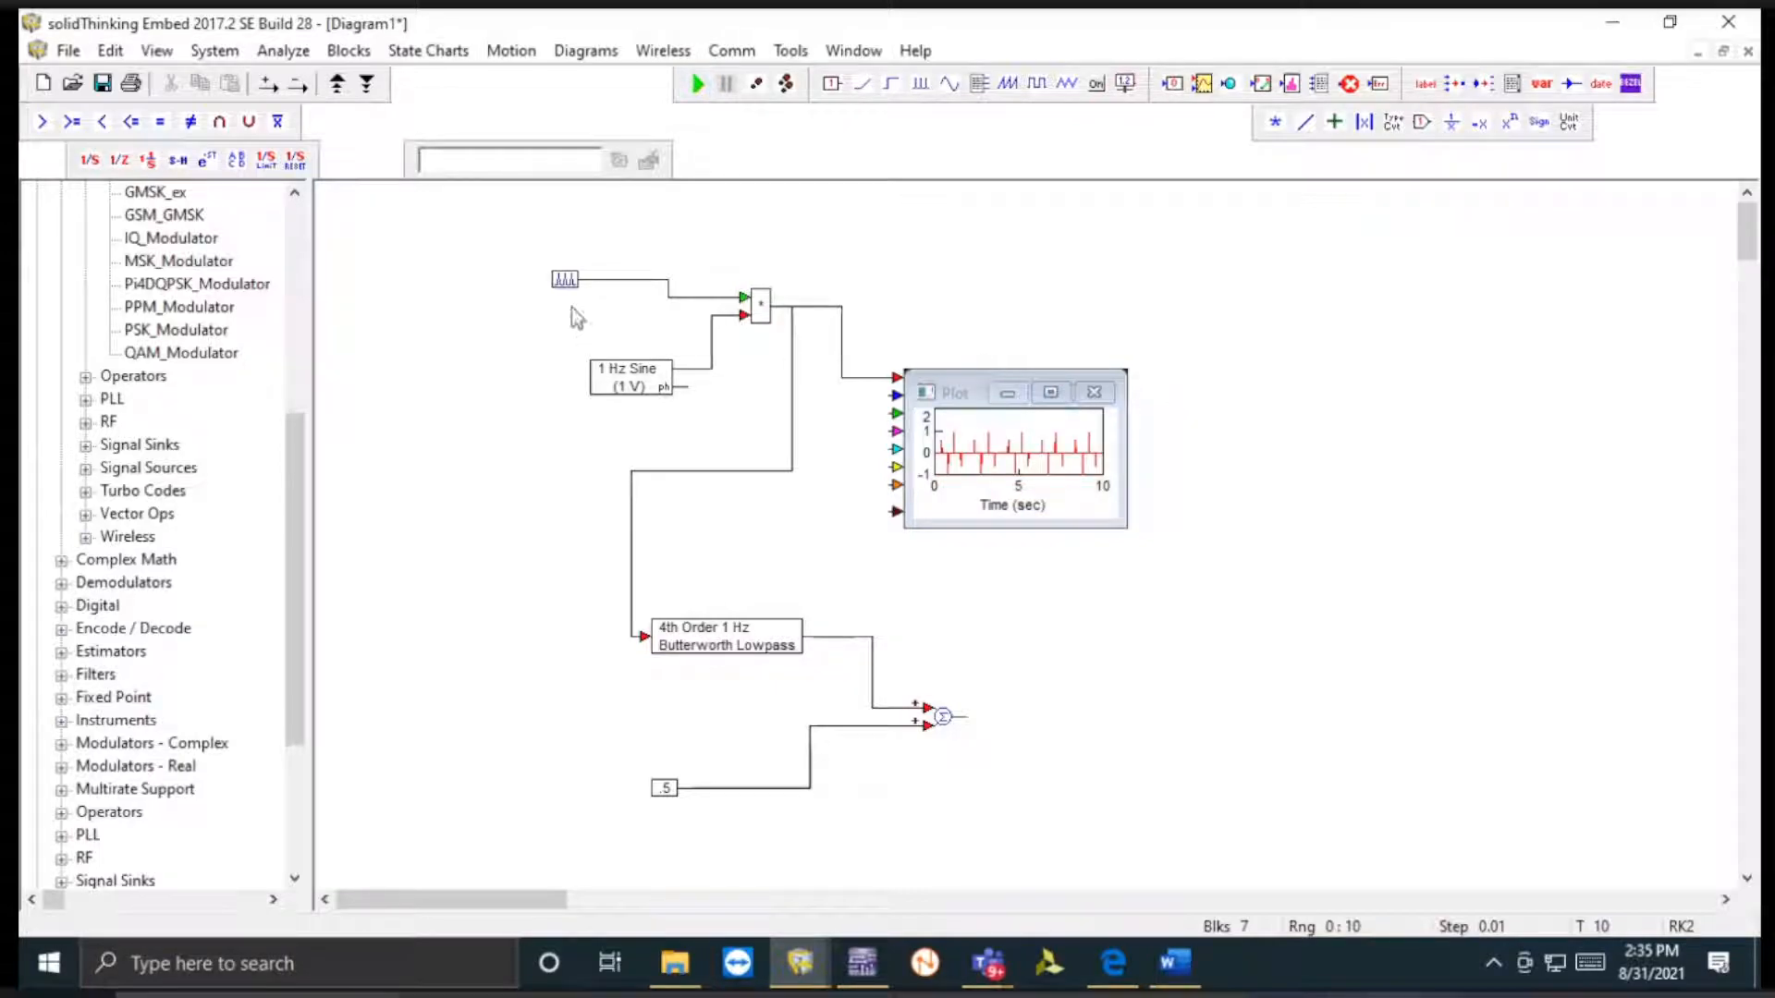
- Check the properties of the pulse train block and the 1 Hz sine source without changing them
{"action": "double_click", "coordinate": [565, 280]}
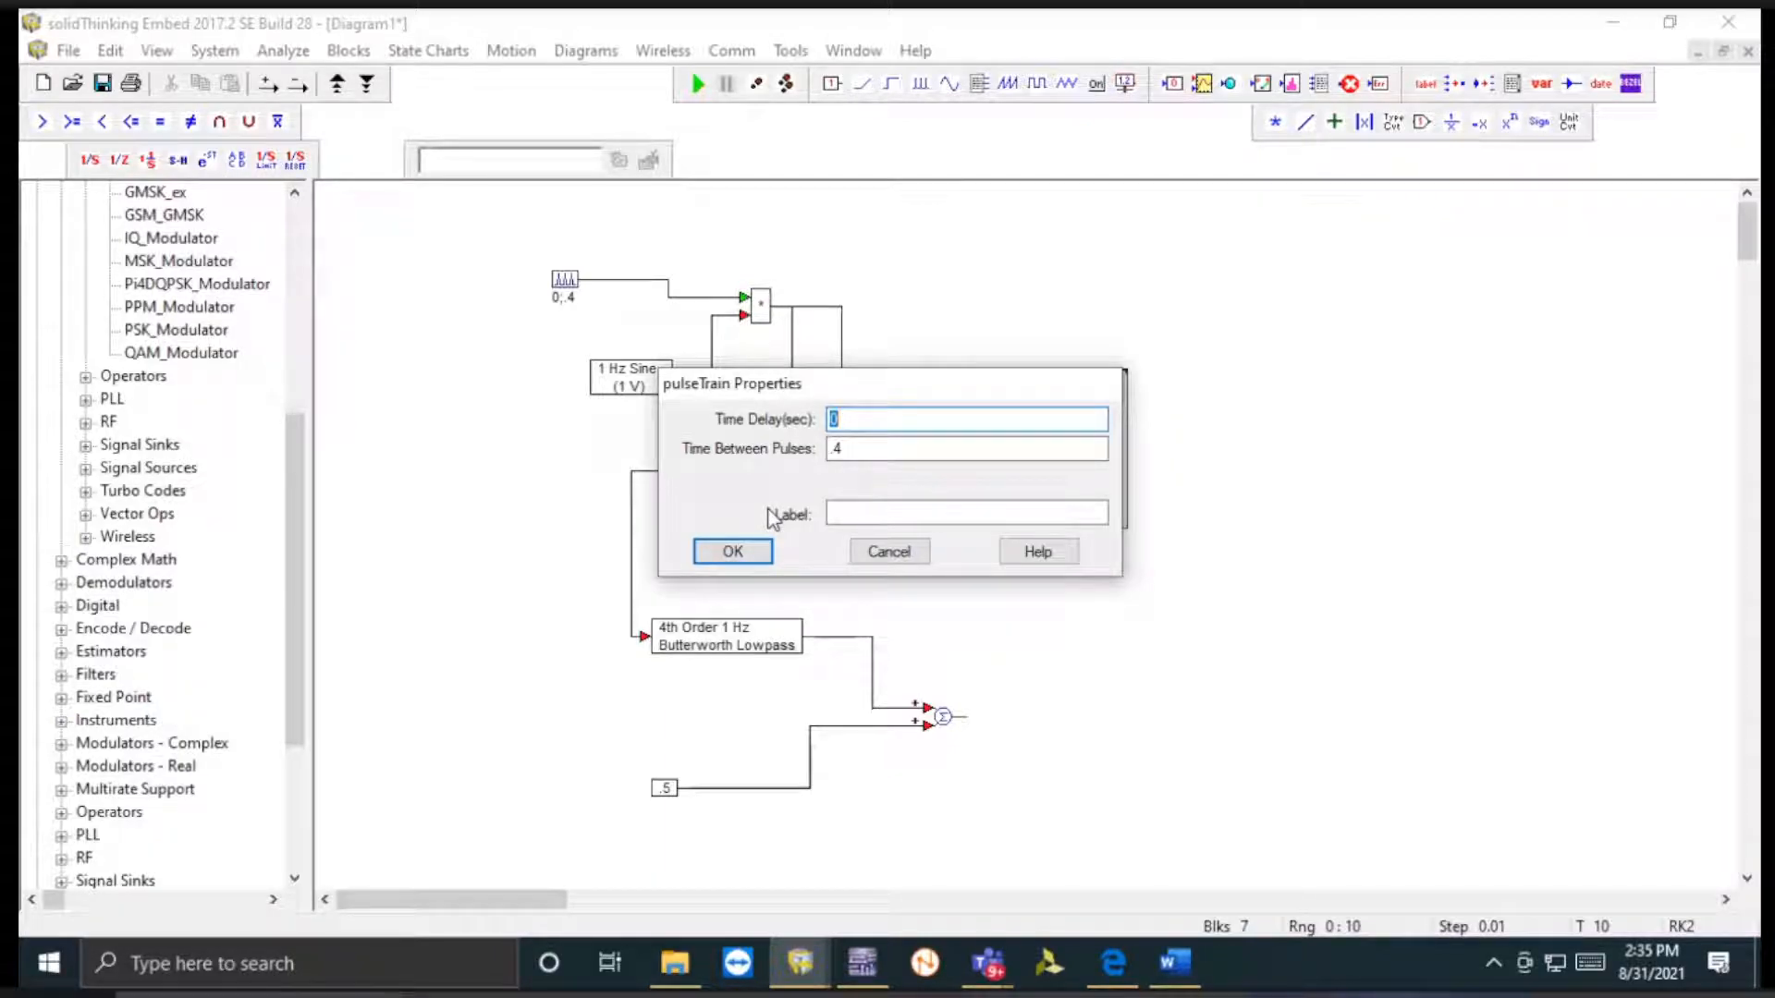
{"action": "left_click", "coordinate": [892, 551]}
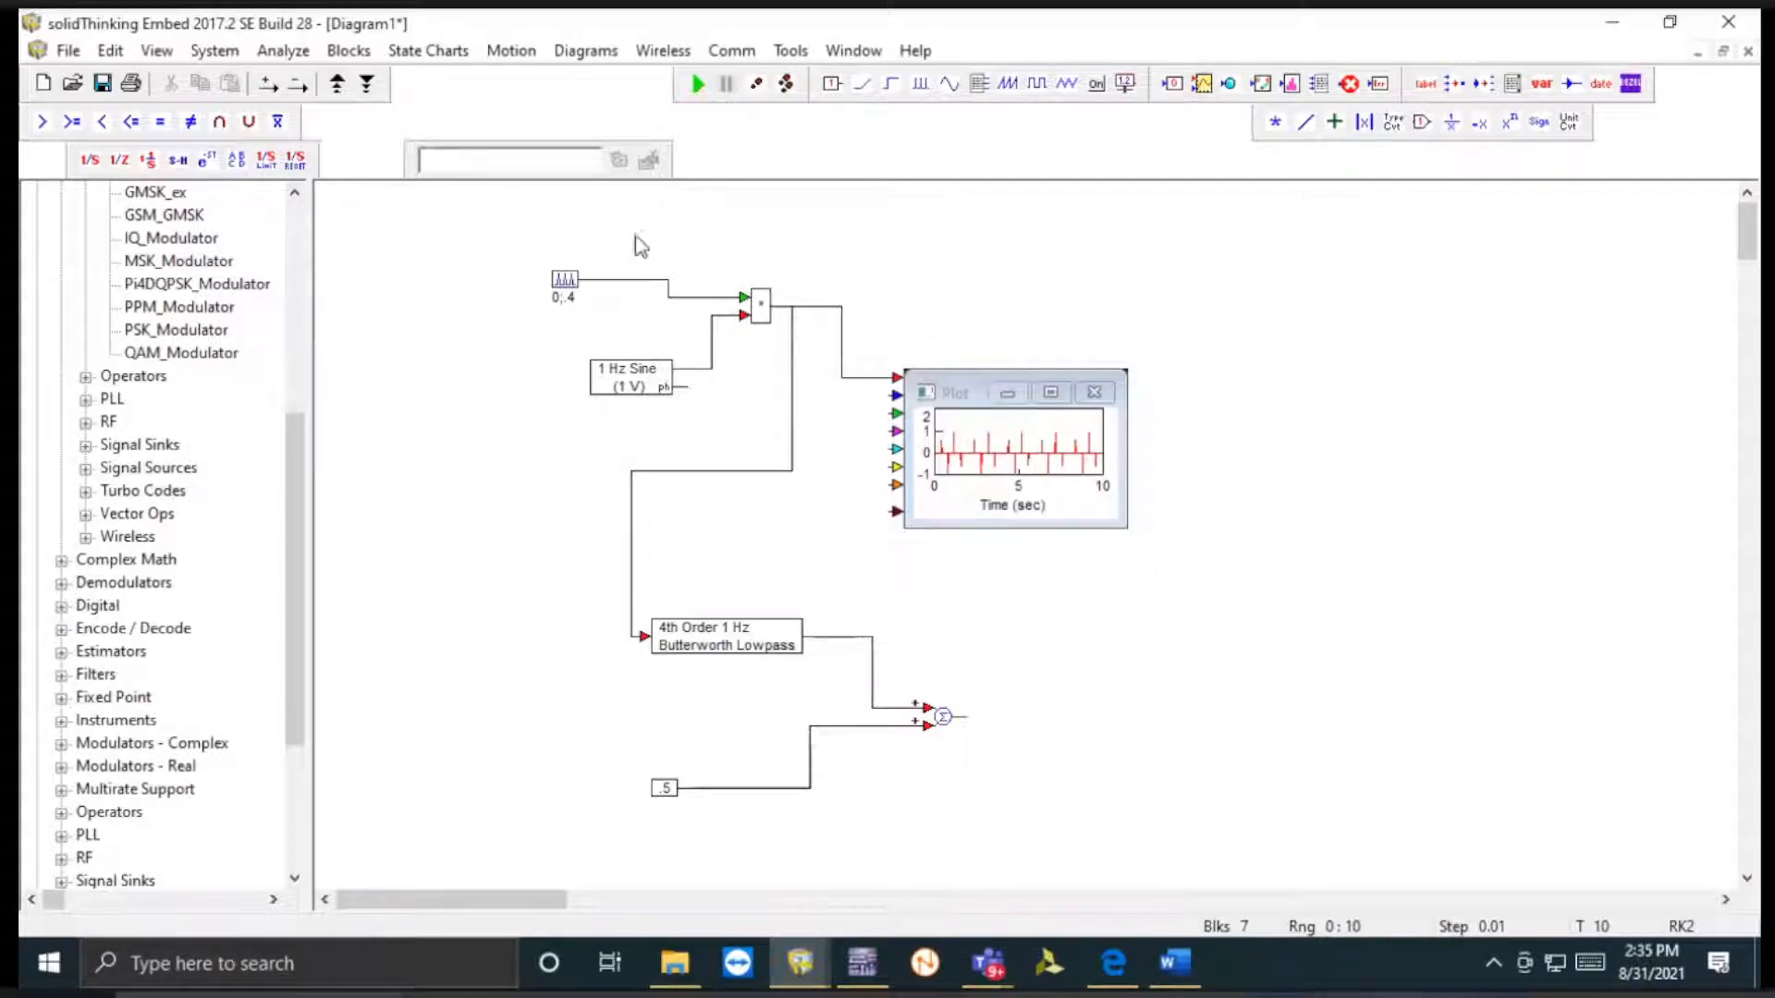
{"action": "double_click", "coordinate": [617, 375]}
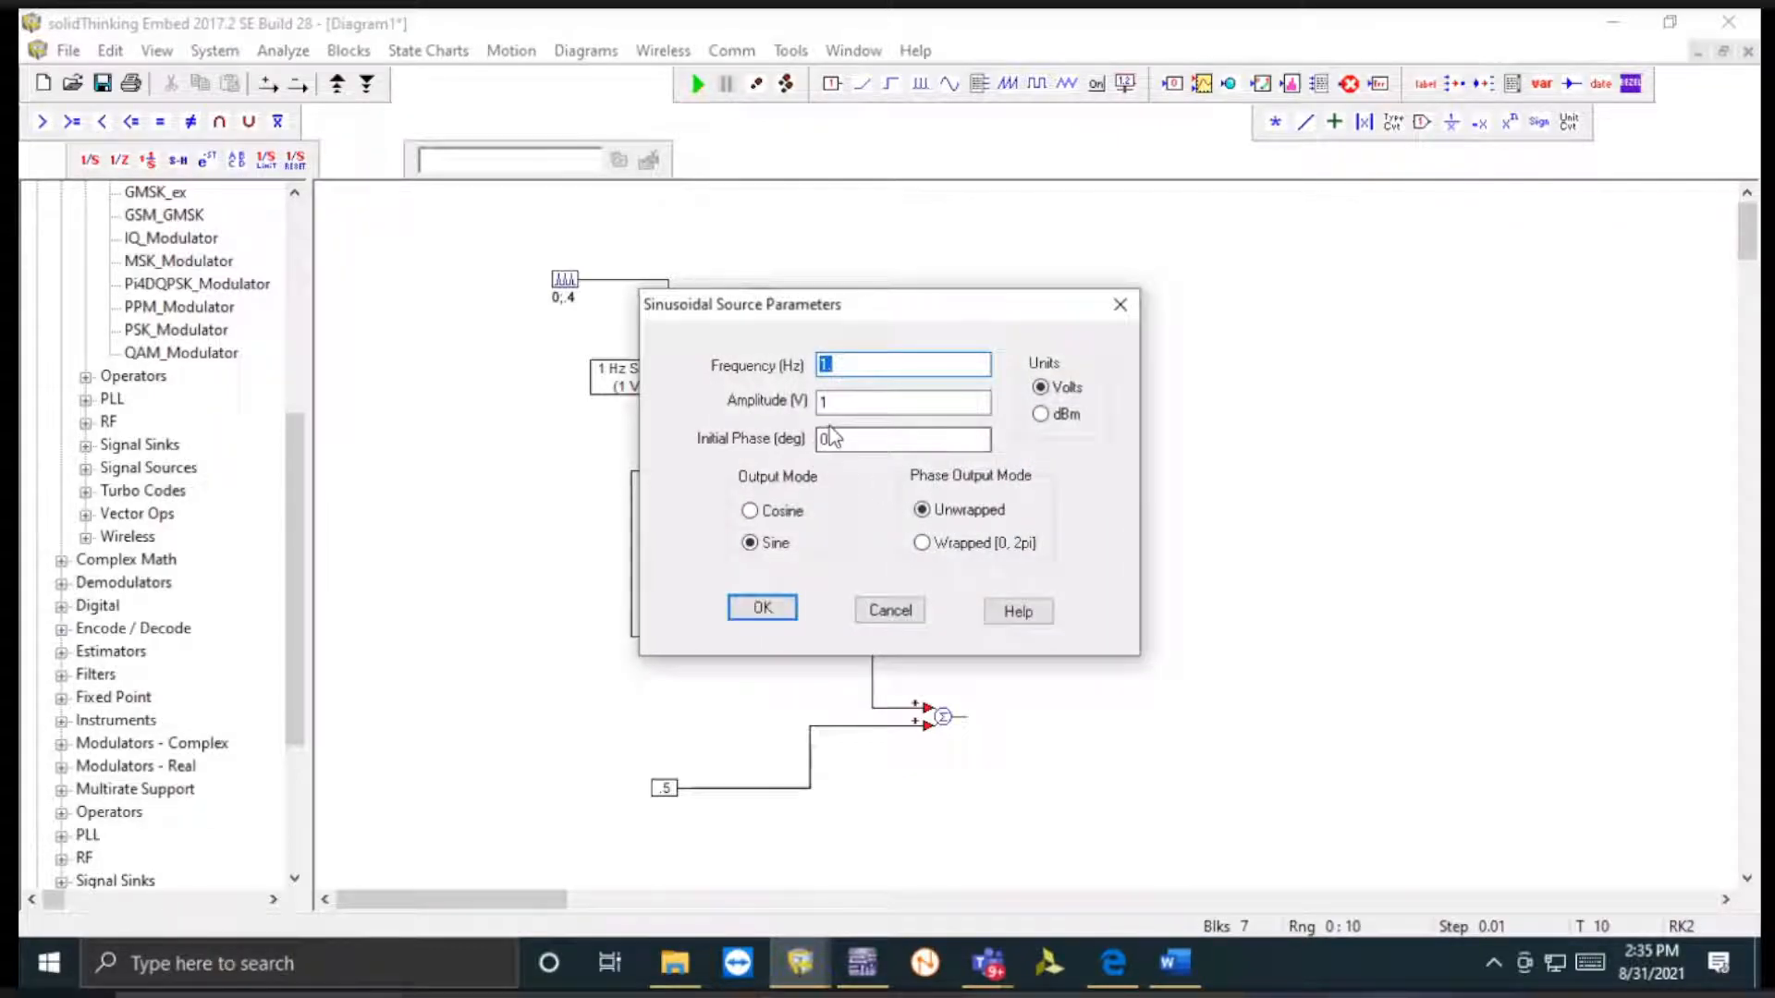
{"action": "left_click", "coordinate": [843, 364]}
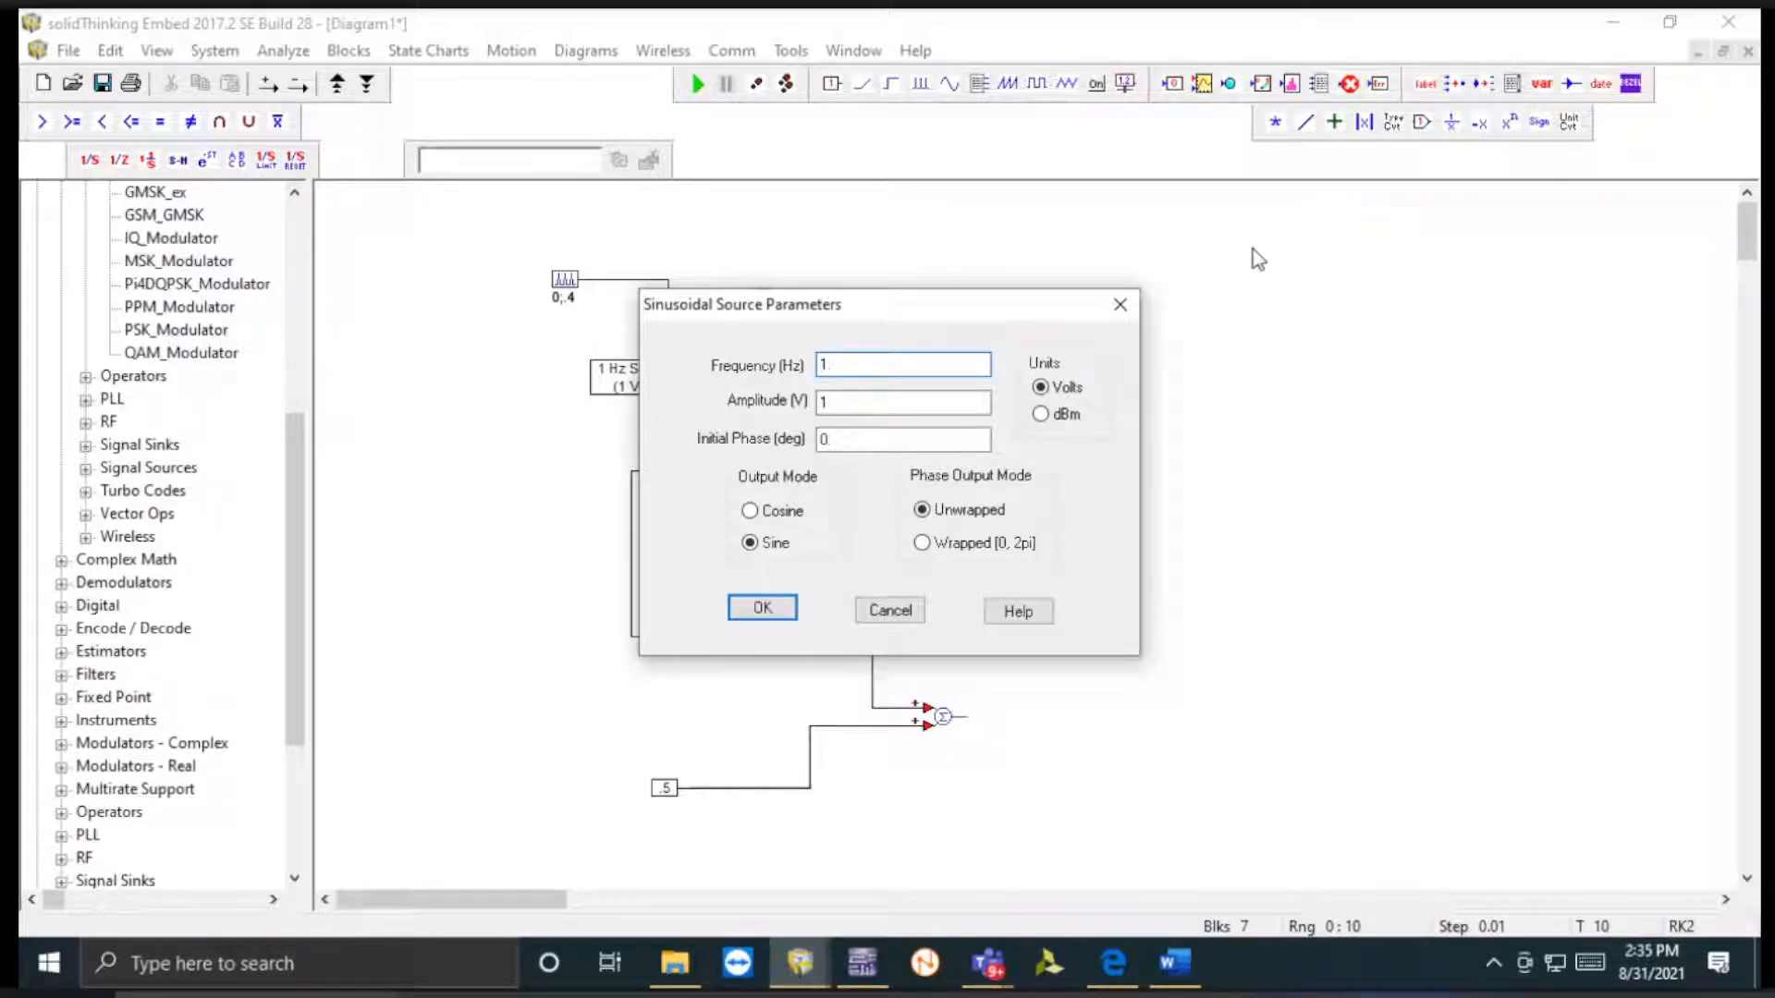
{"action": "left_click", "coordinate": [1118, 309]}
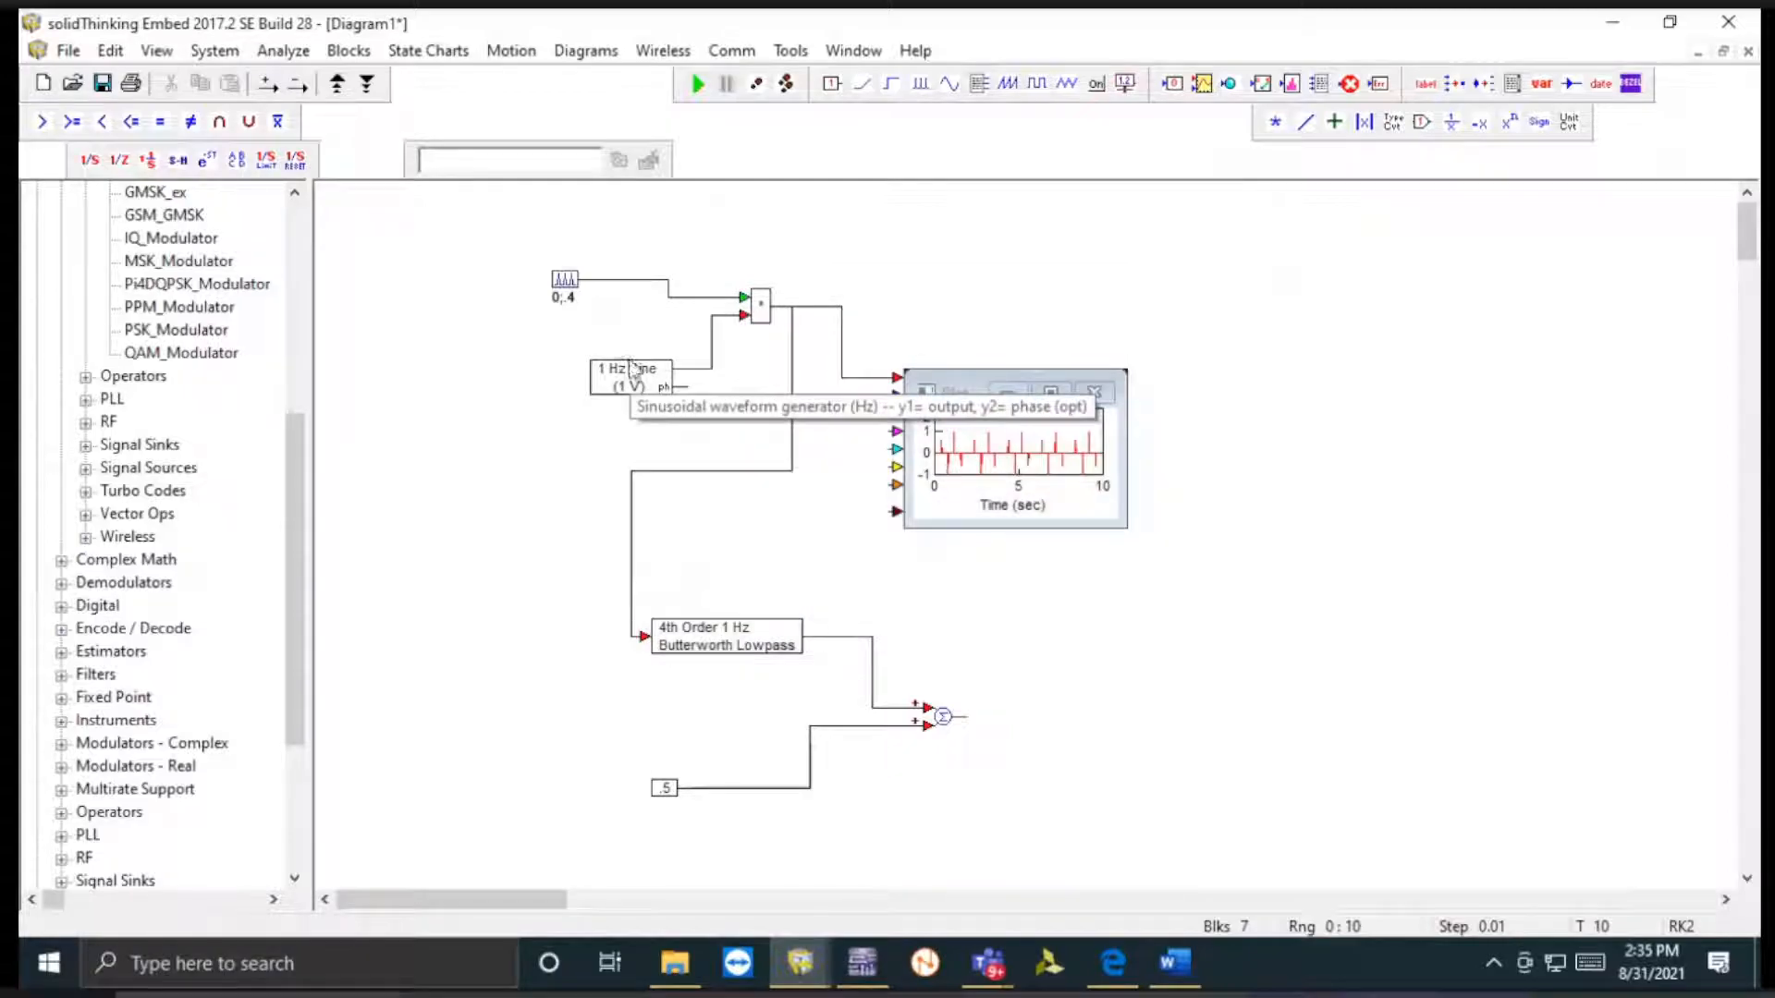
- Confirm the pulse train's existing properties, rerun the simulation, and examine the sampled signal in the enlarged plot
{"action": "right_click", "coordinate": [572, 279]}
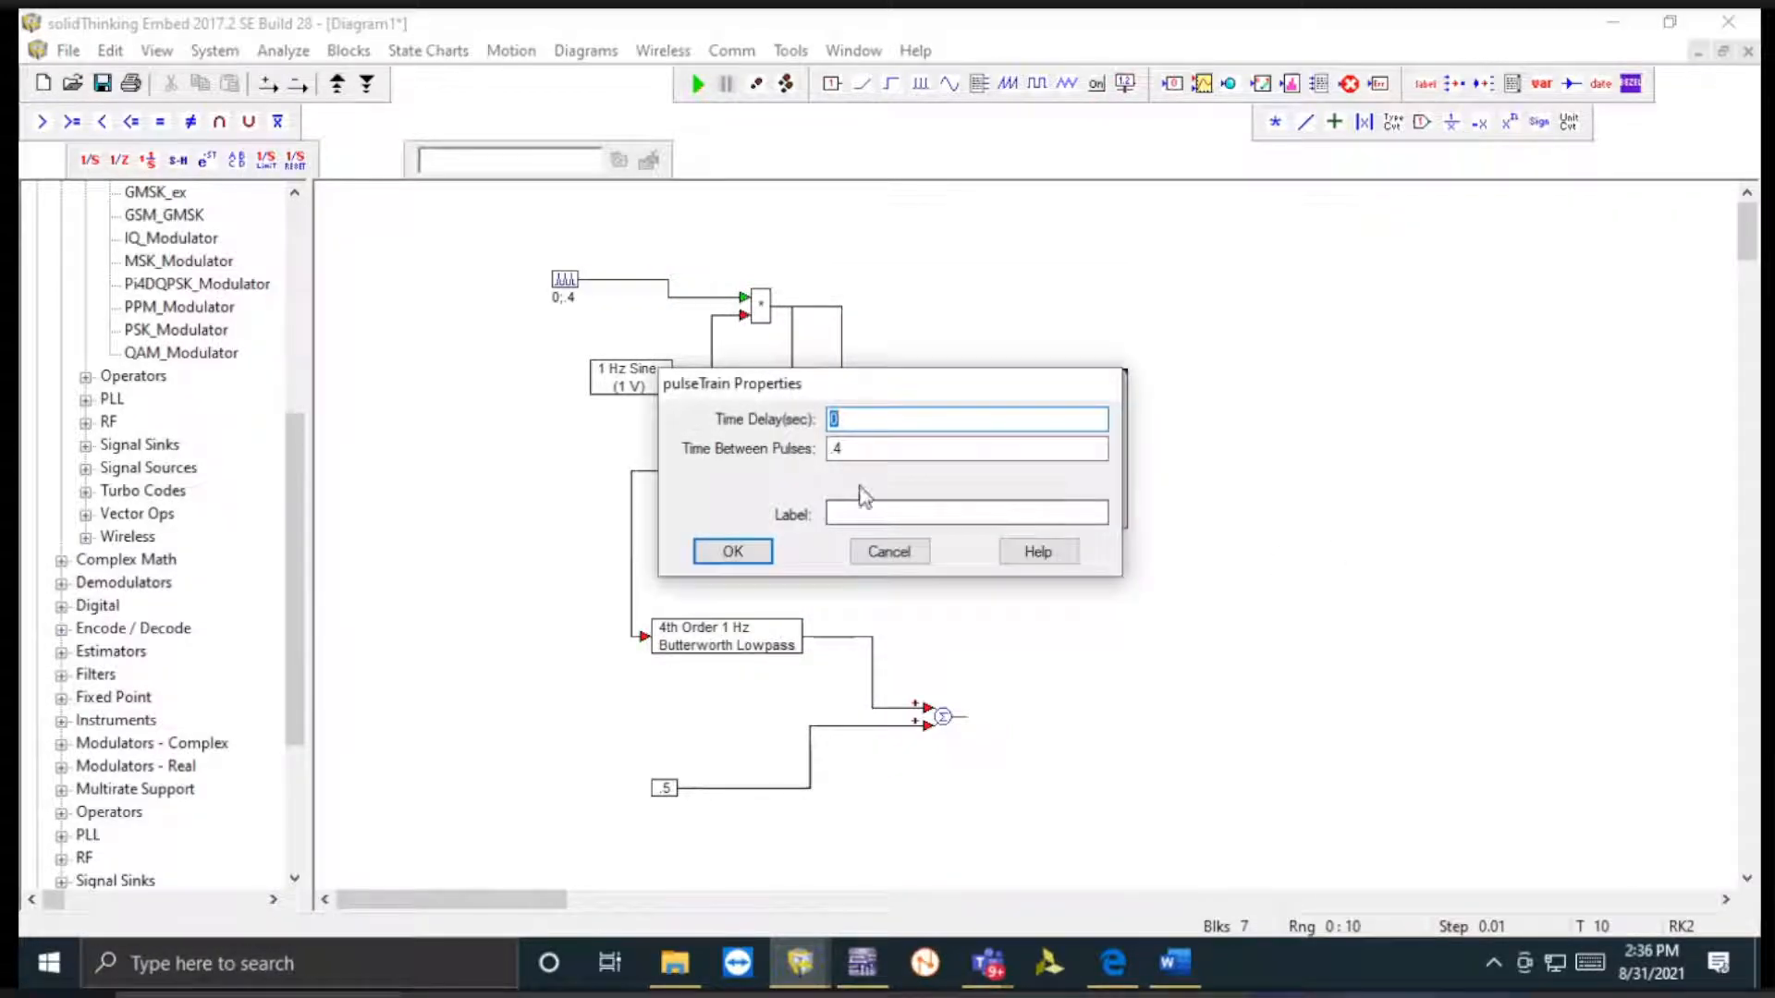
{"action": "left_click", "coordinate": [725, 553]}
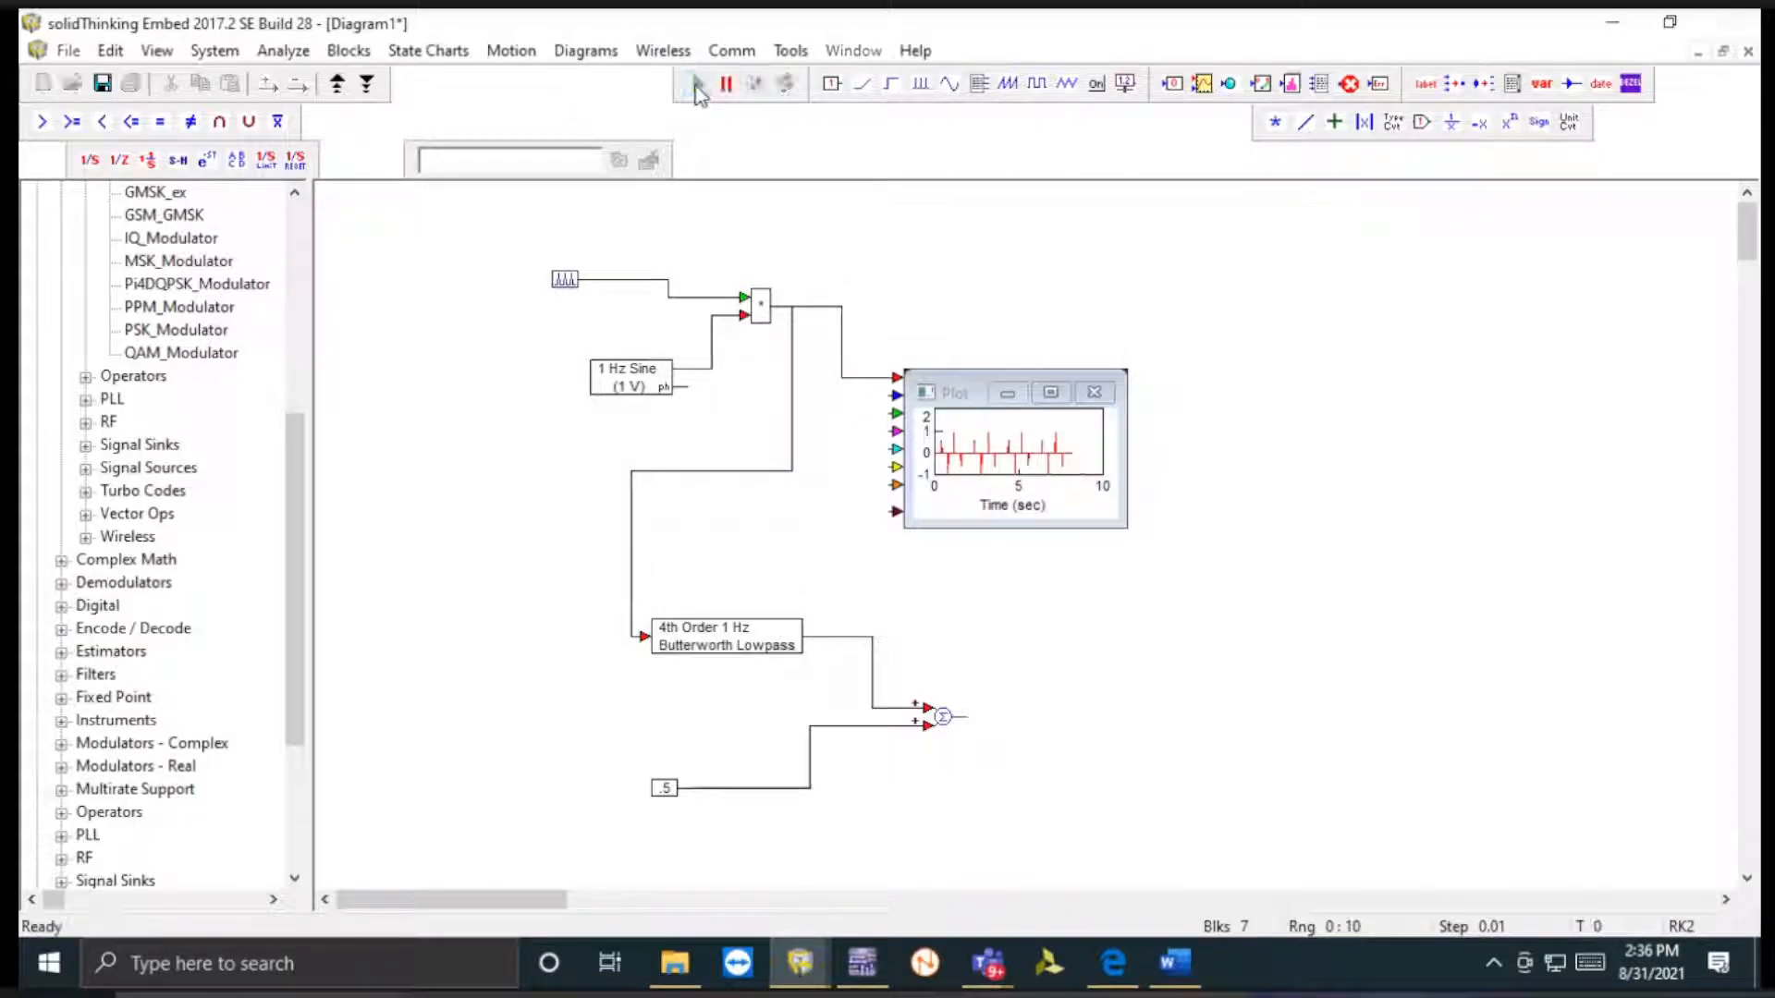
{"action": "left_click", "coordinate": [1051, 395]}
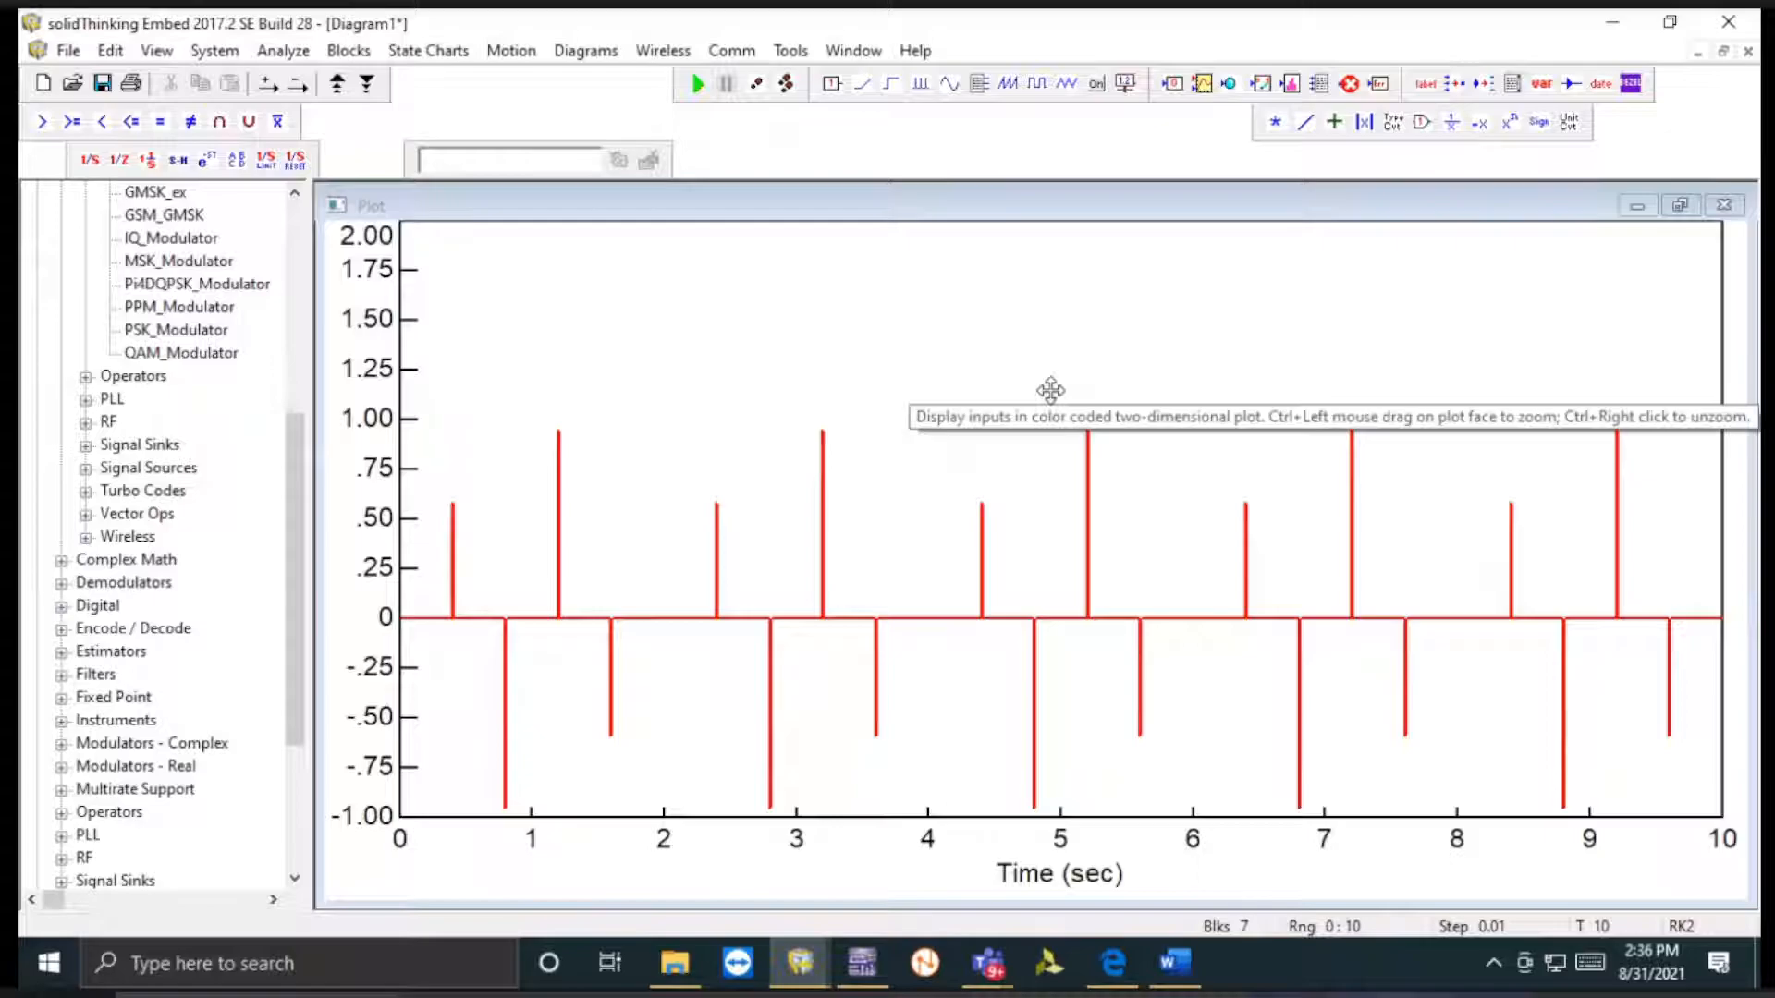
{"action": "left_click", "coordinate": [1681, 207]}
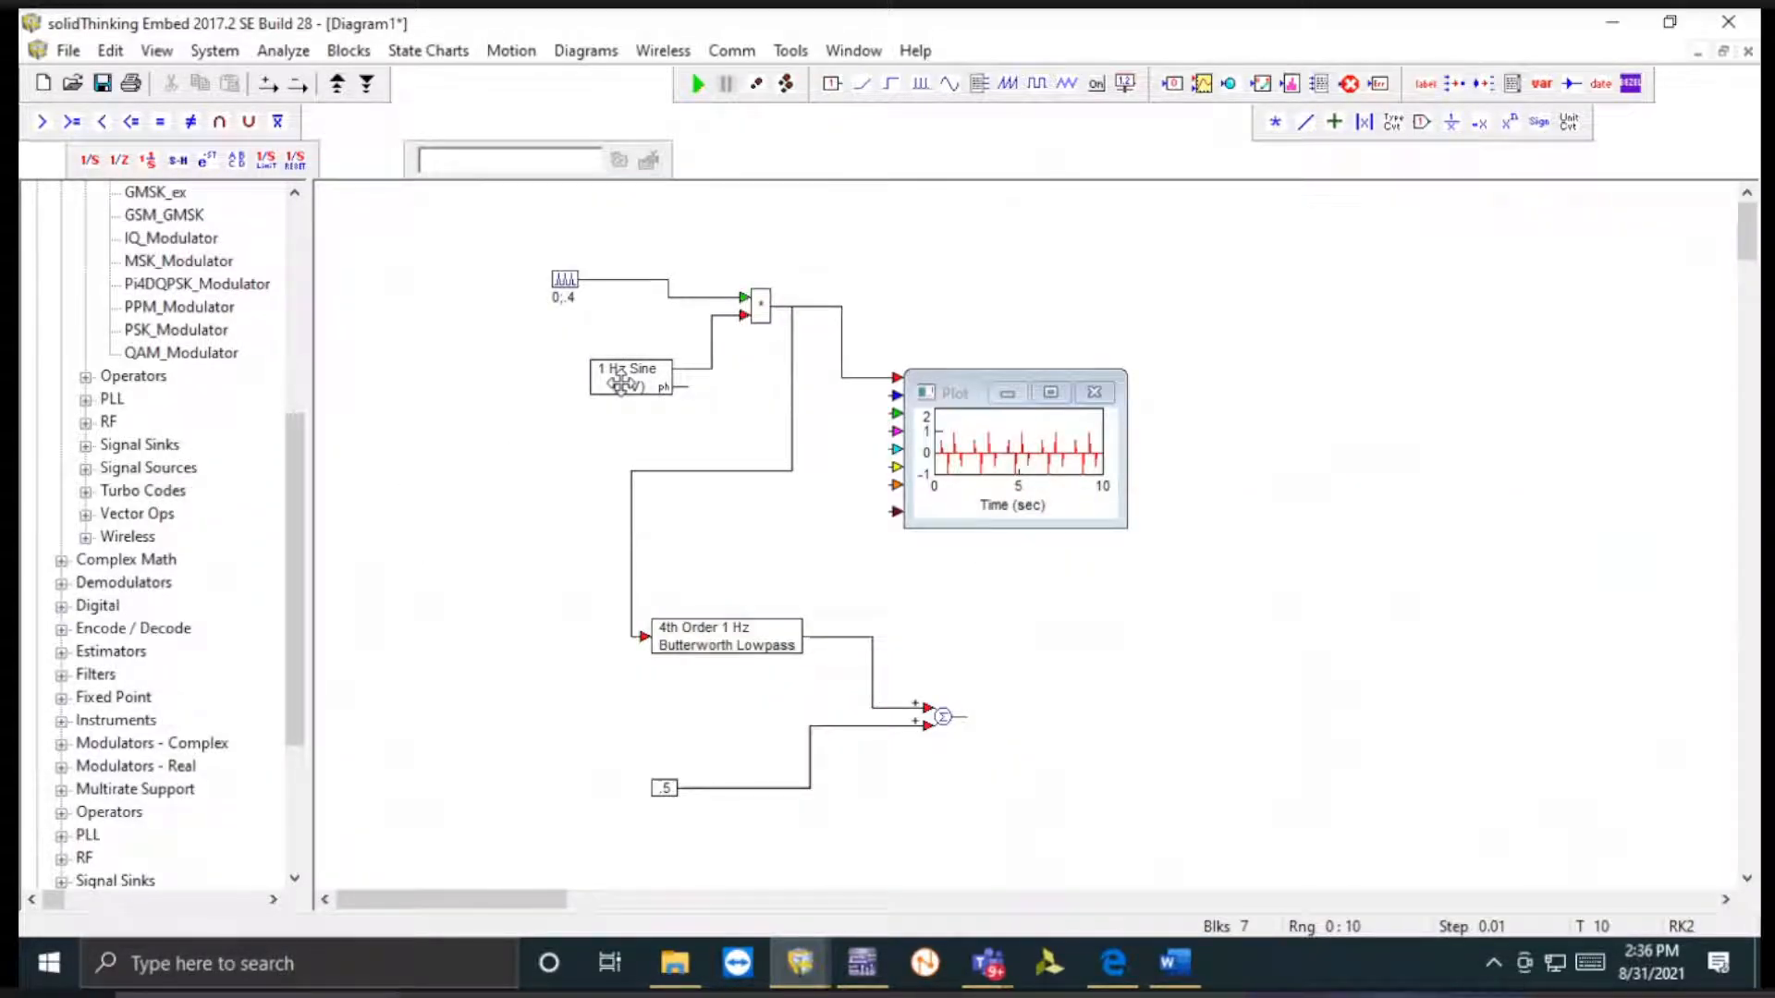
- Try to set the pulse train's time between pulses to .2 and rerun the simulation
{"action": "right_click", "coordinate": [565, 280]}
{"action": "left_click", "coordinate": [848, 451]}
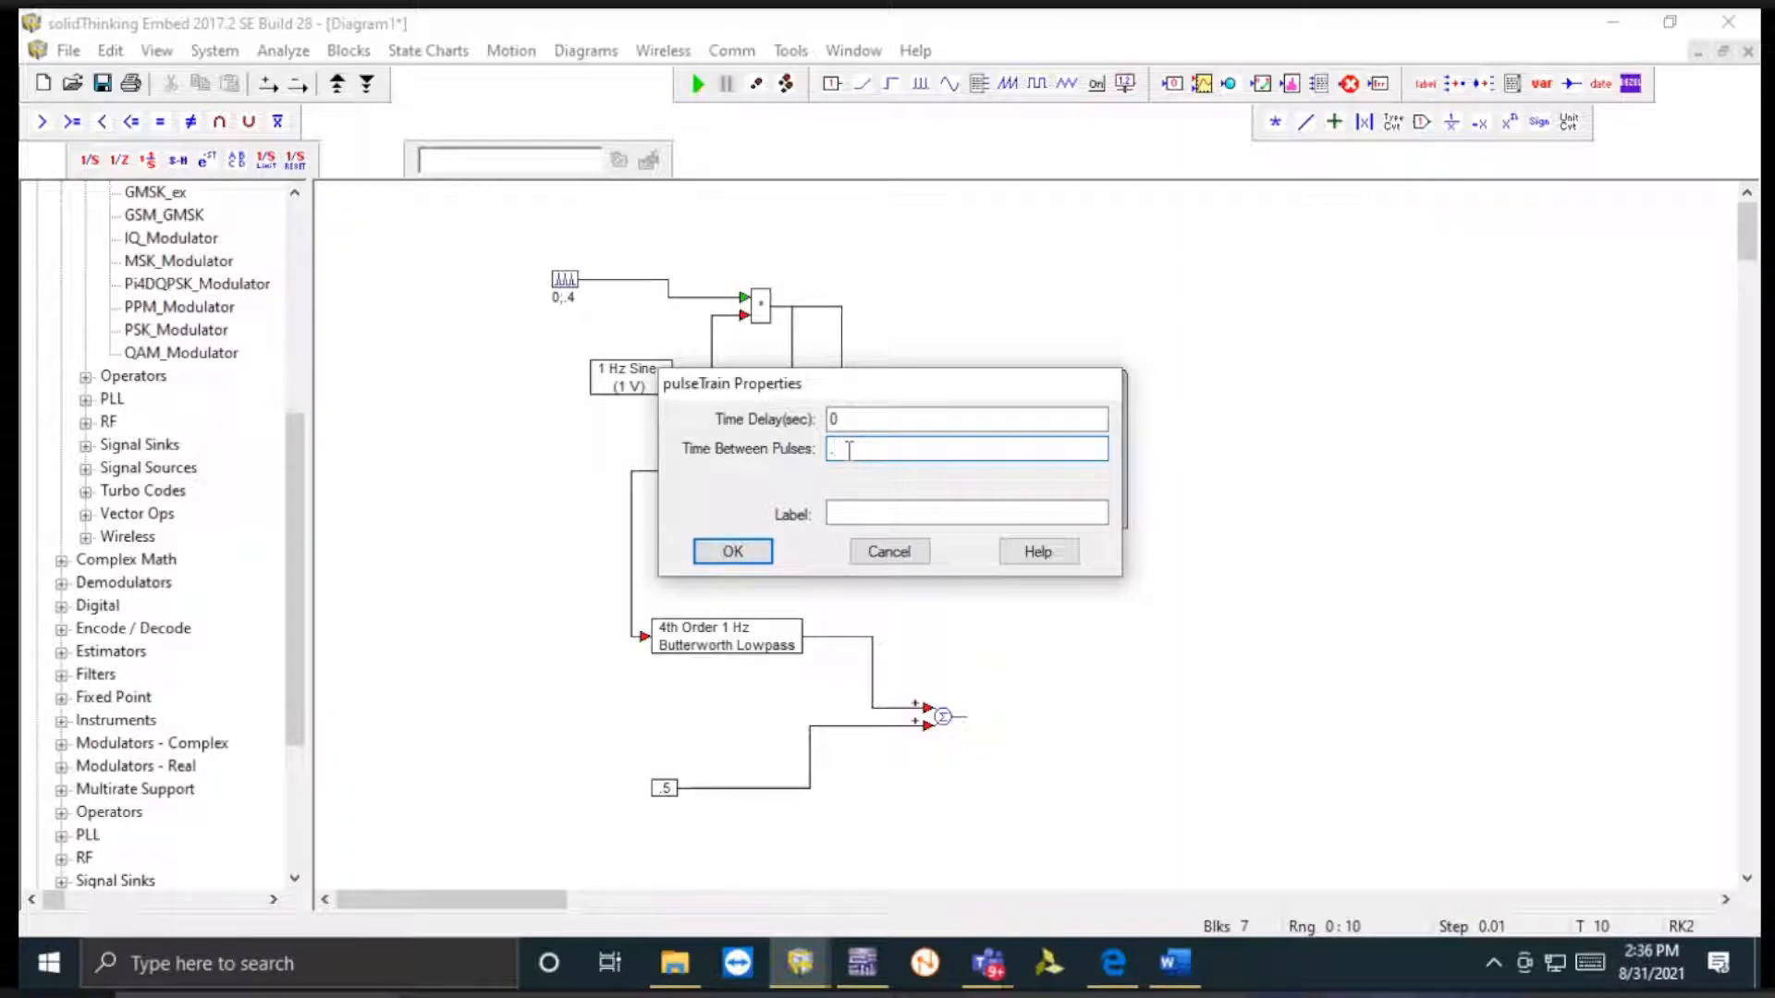
{"action": "type", "text": "2"}
{"action": "left_click", "coordinate": [732, 550]}
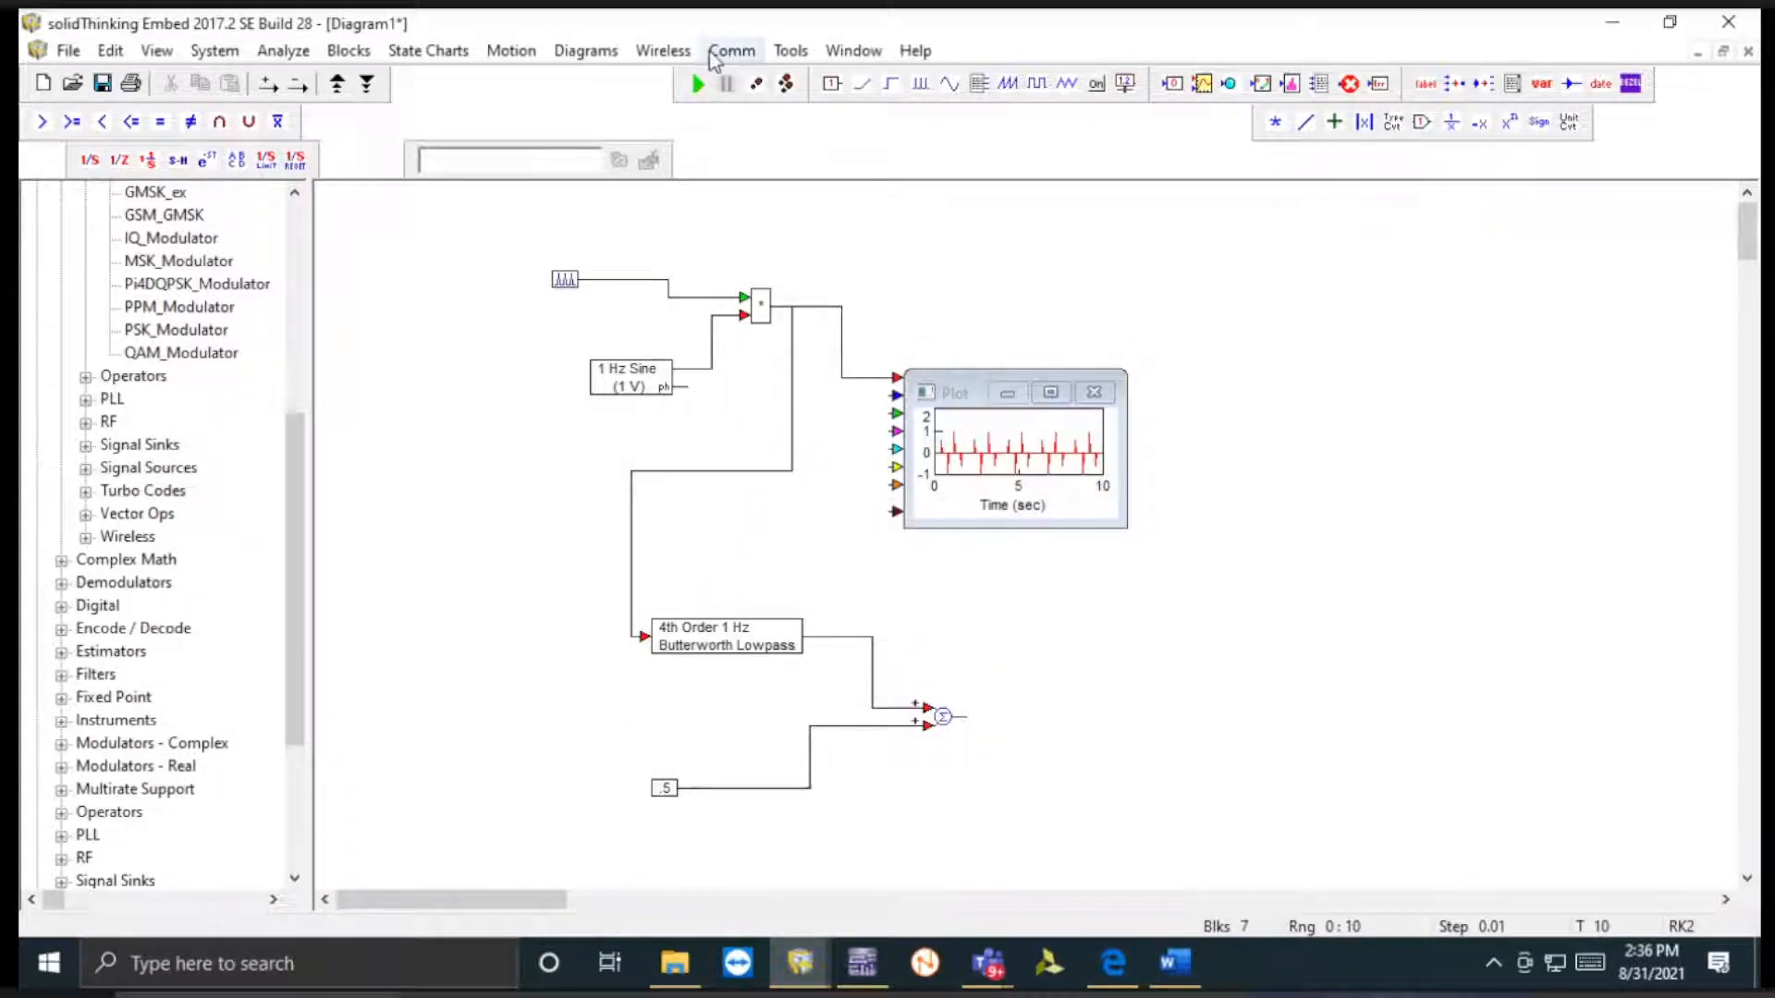
{"action": "left_click", "coordinate": [698, 84]}
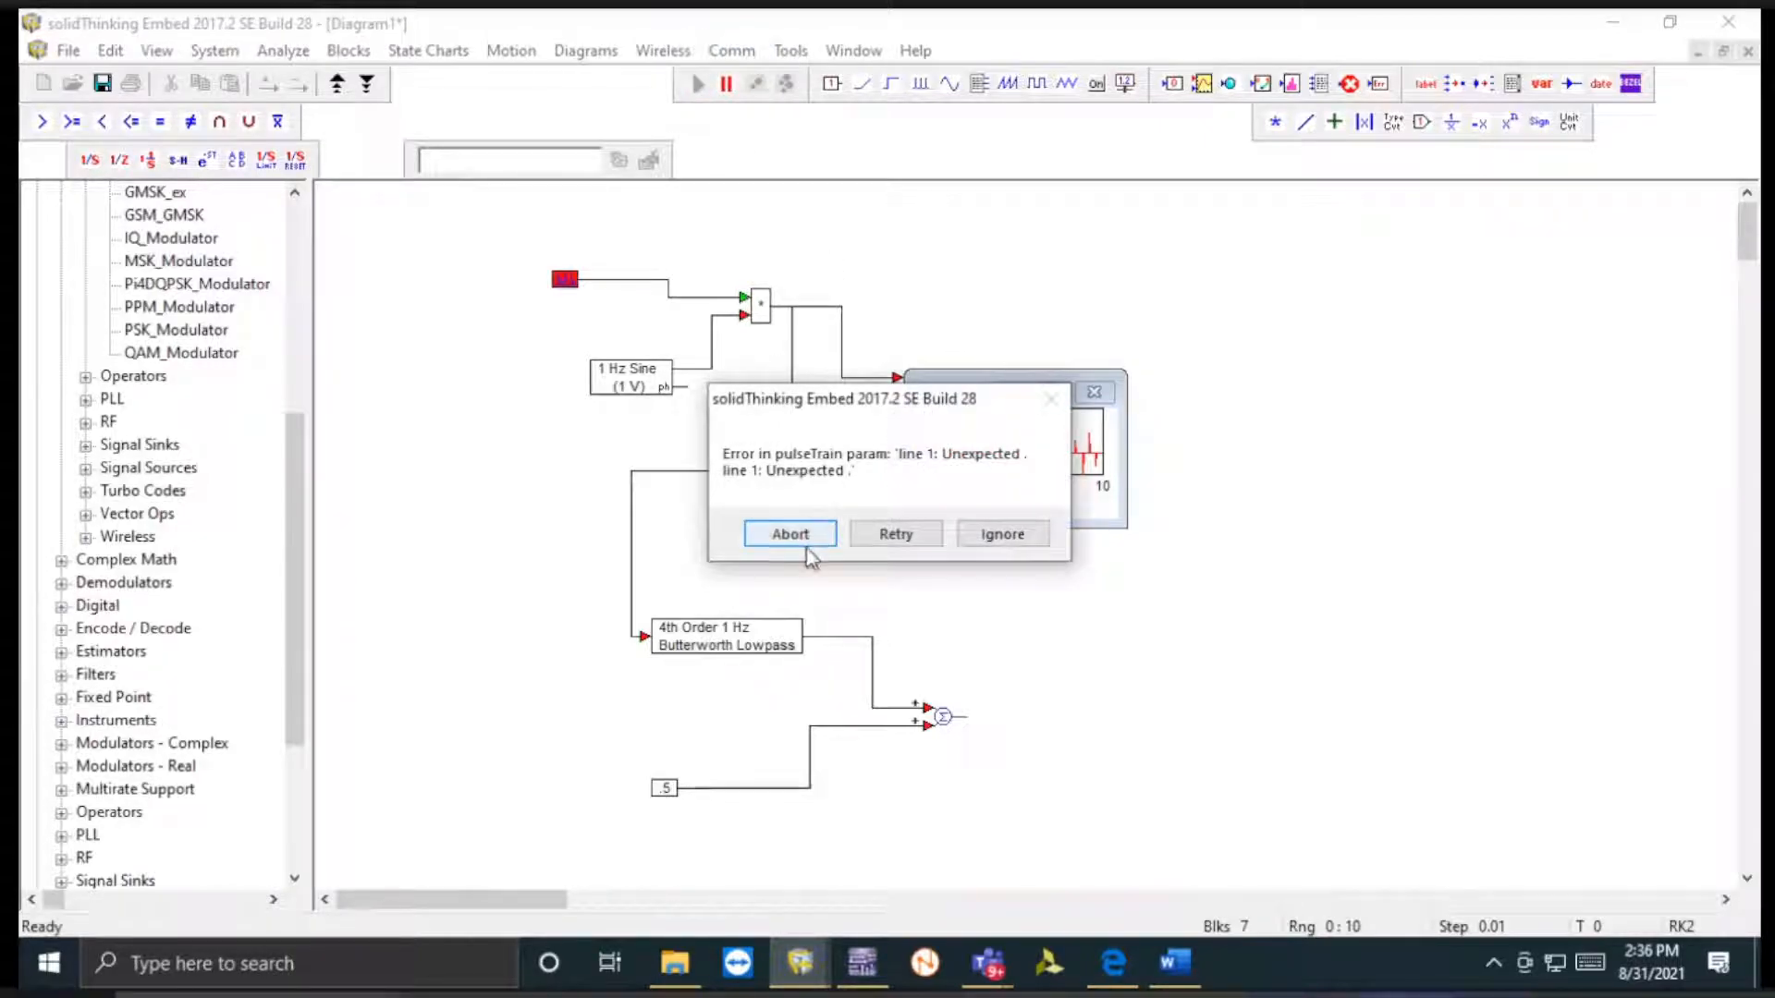
{"action": "left_click", "coordinate": [1002, 534]}
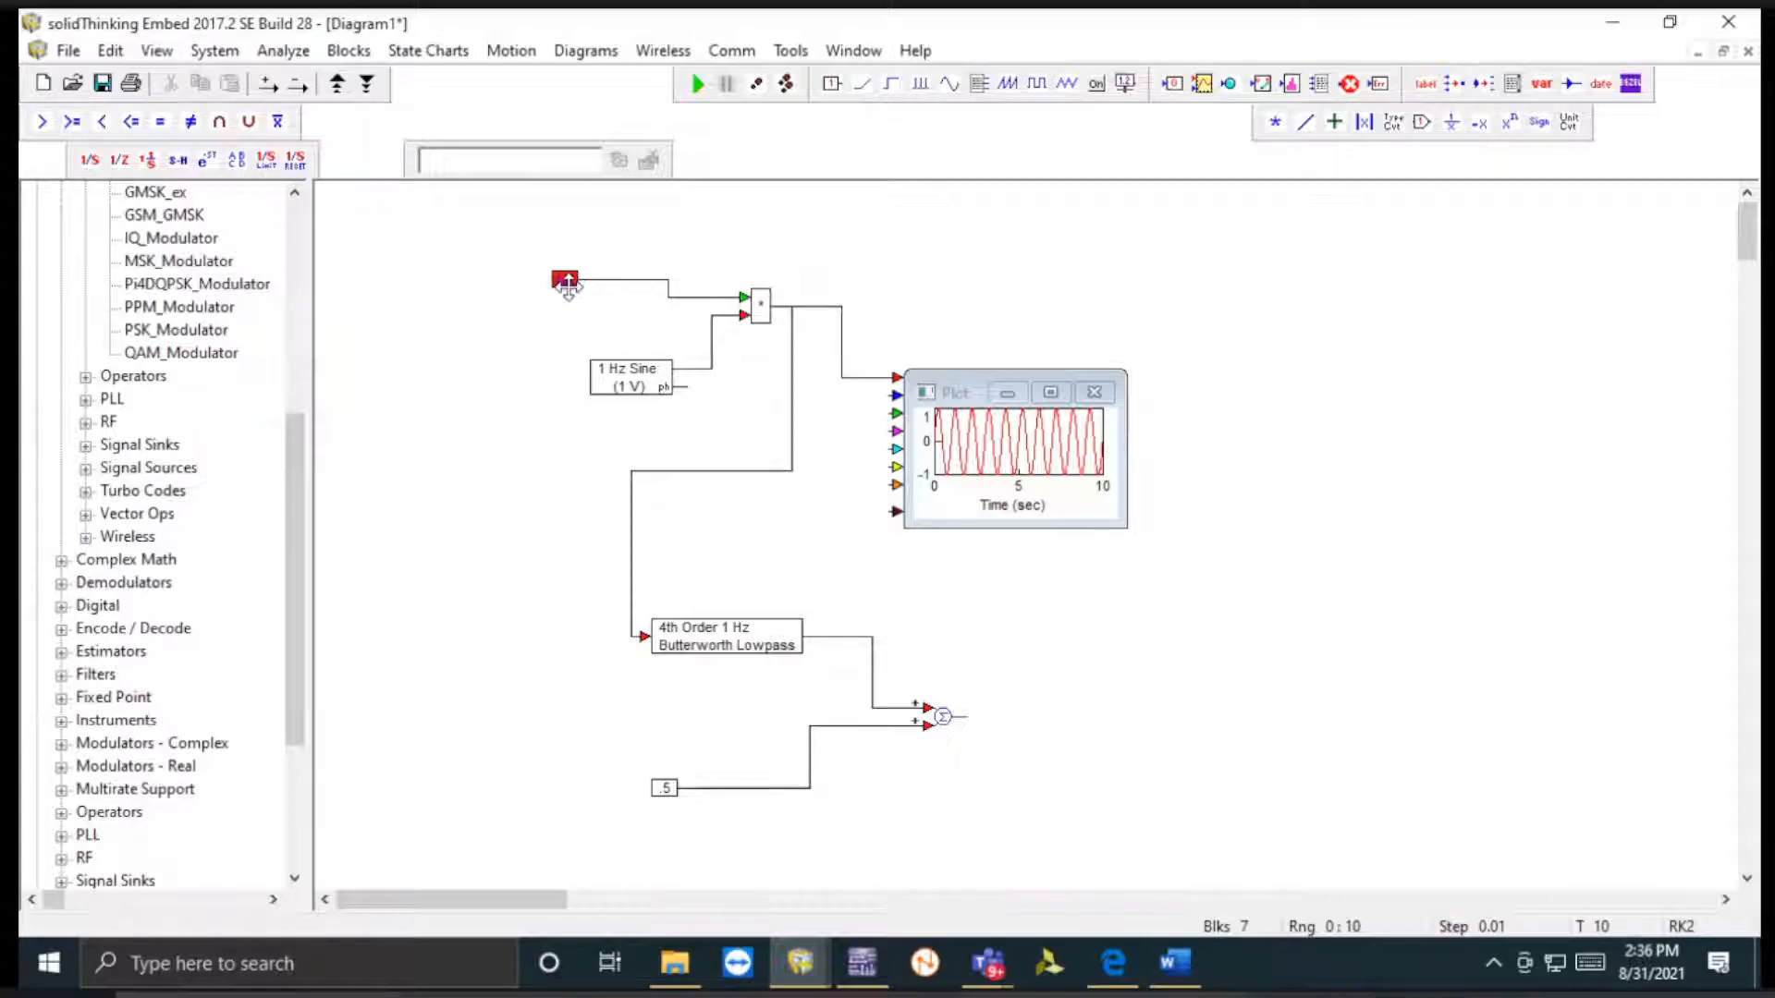
- Correct the pulse train's time between pulses to .2, rerun the simulation, and enlarge the plot
{"action": "left_click", "coordinate": [568, 284]}
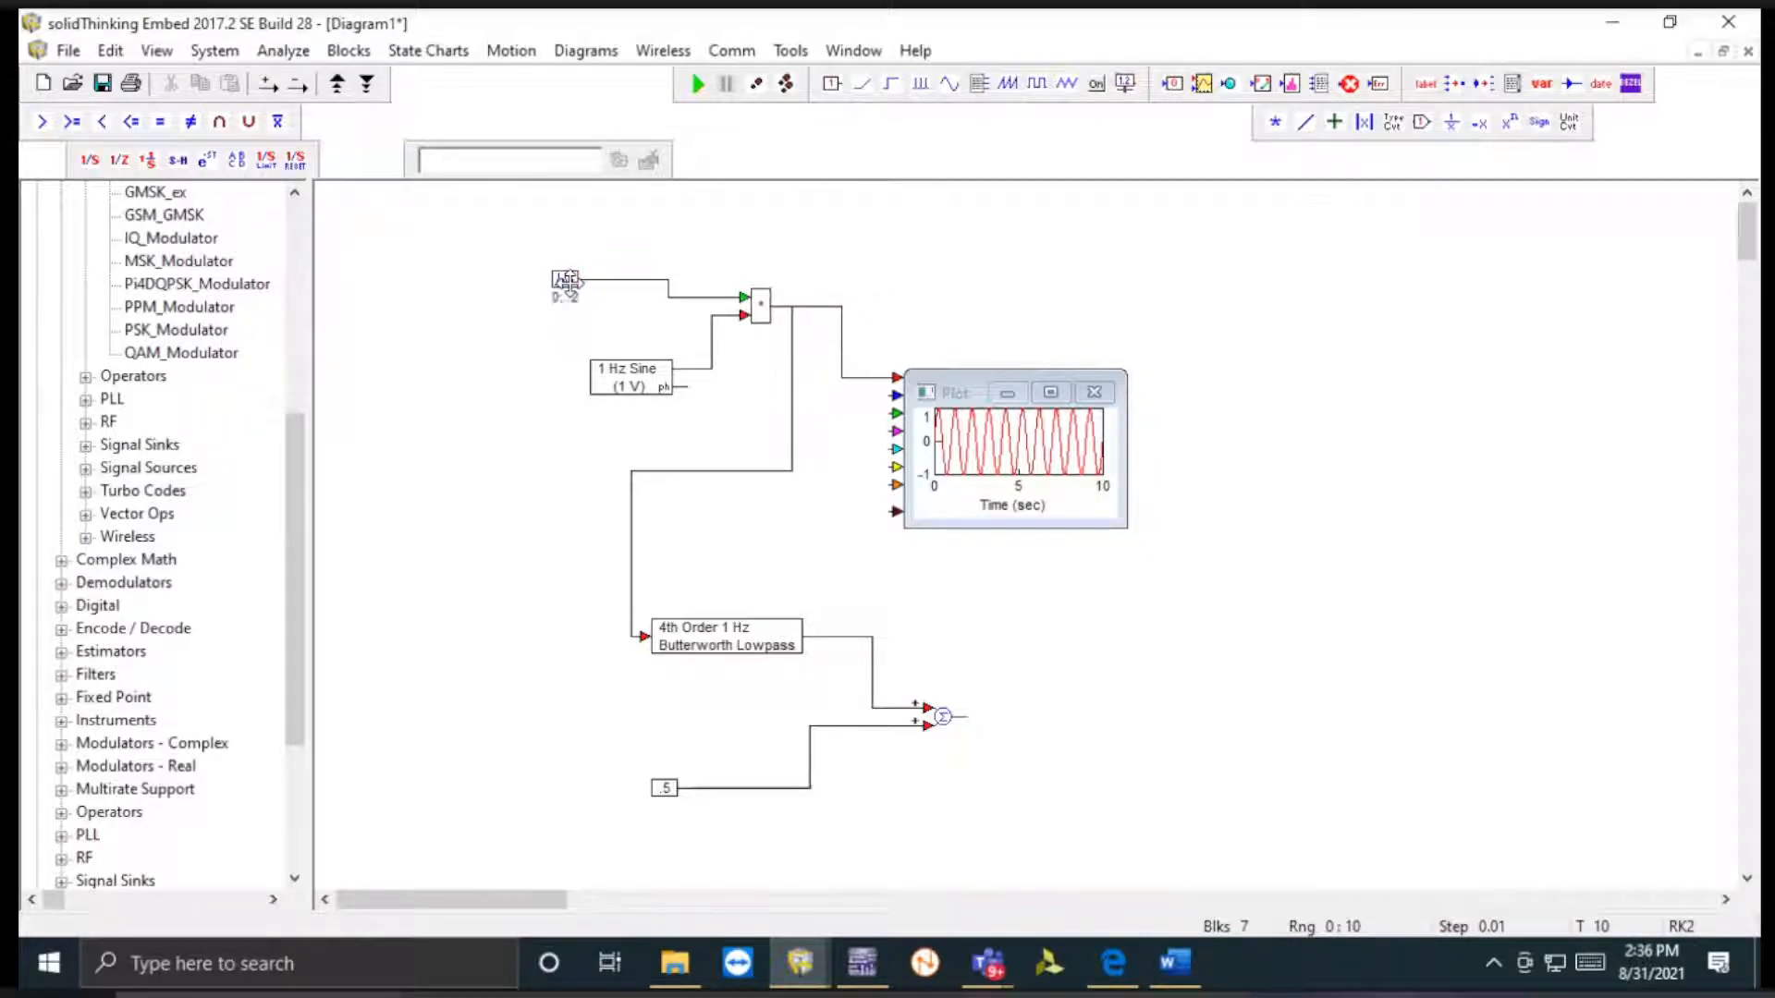
{"action": "double_click", "coordinate": [567, 282]}
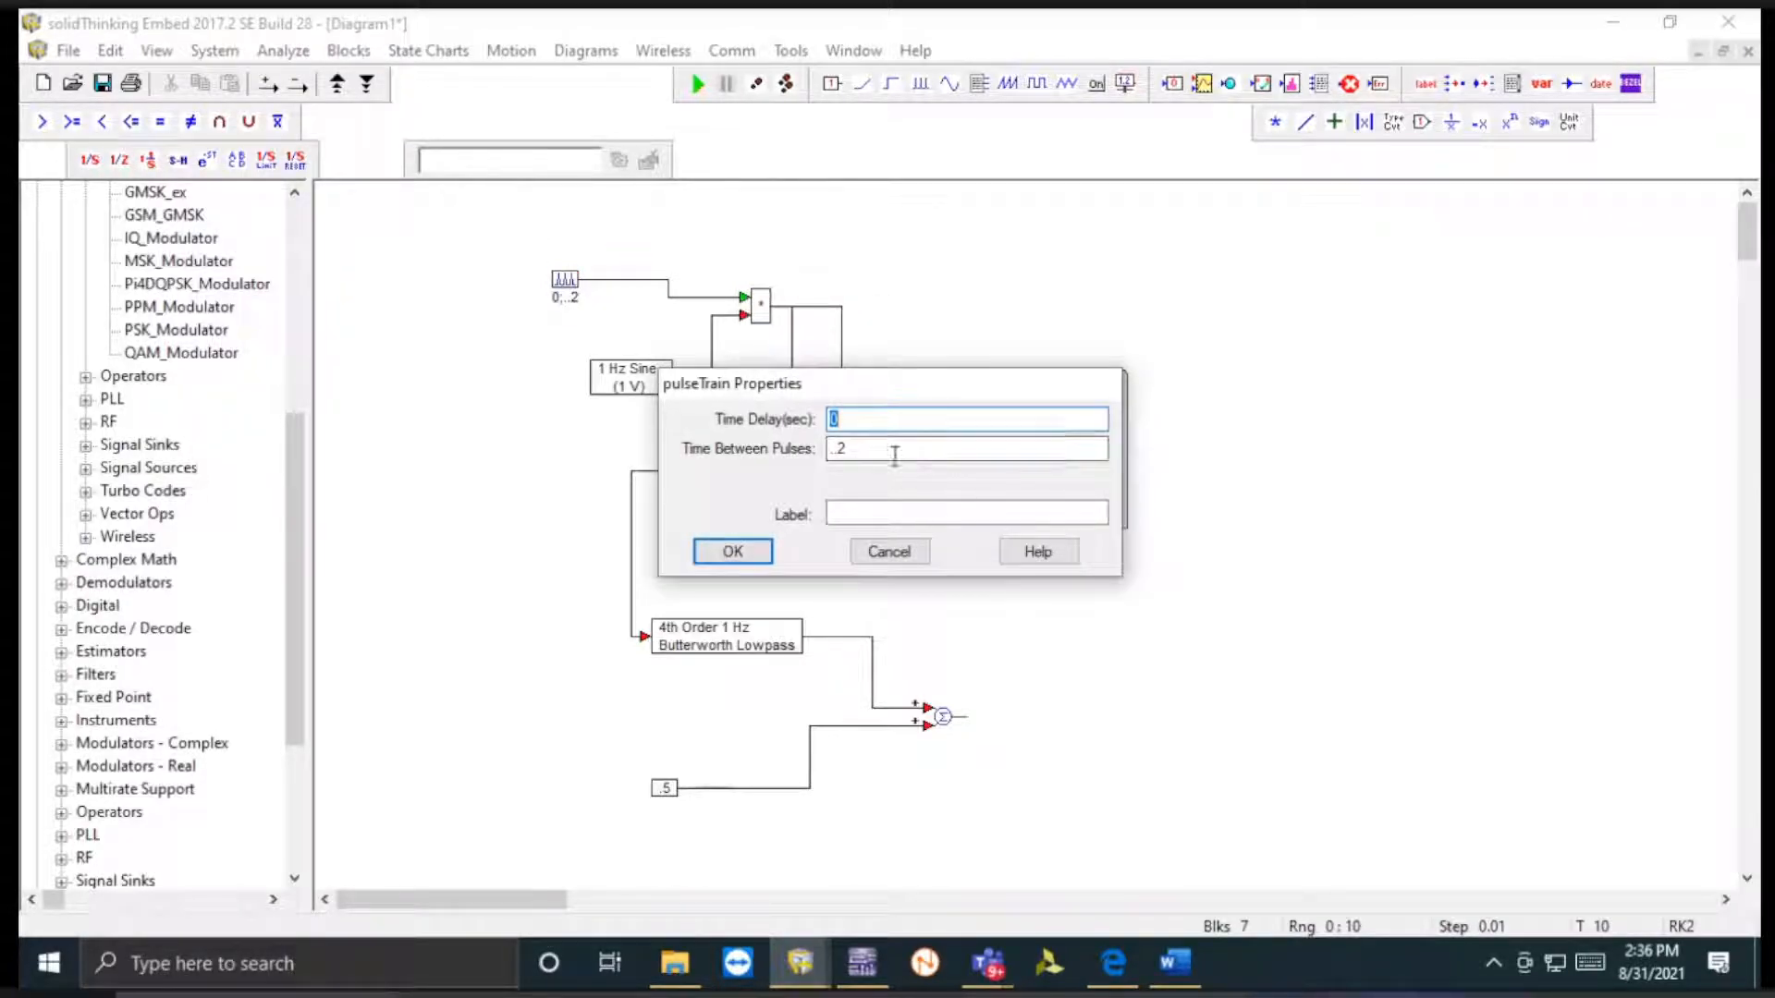
{"action": "left_click", "coordinate": [838, 448]}
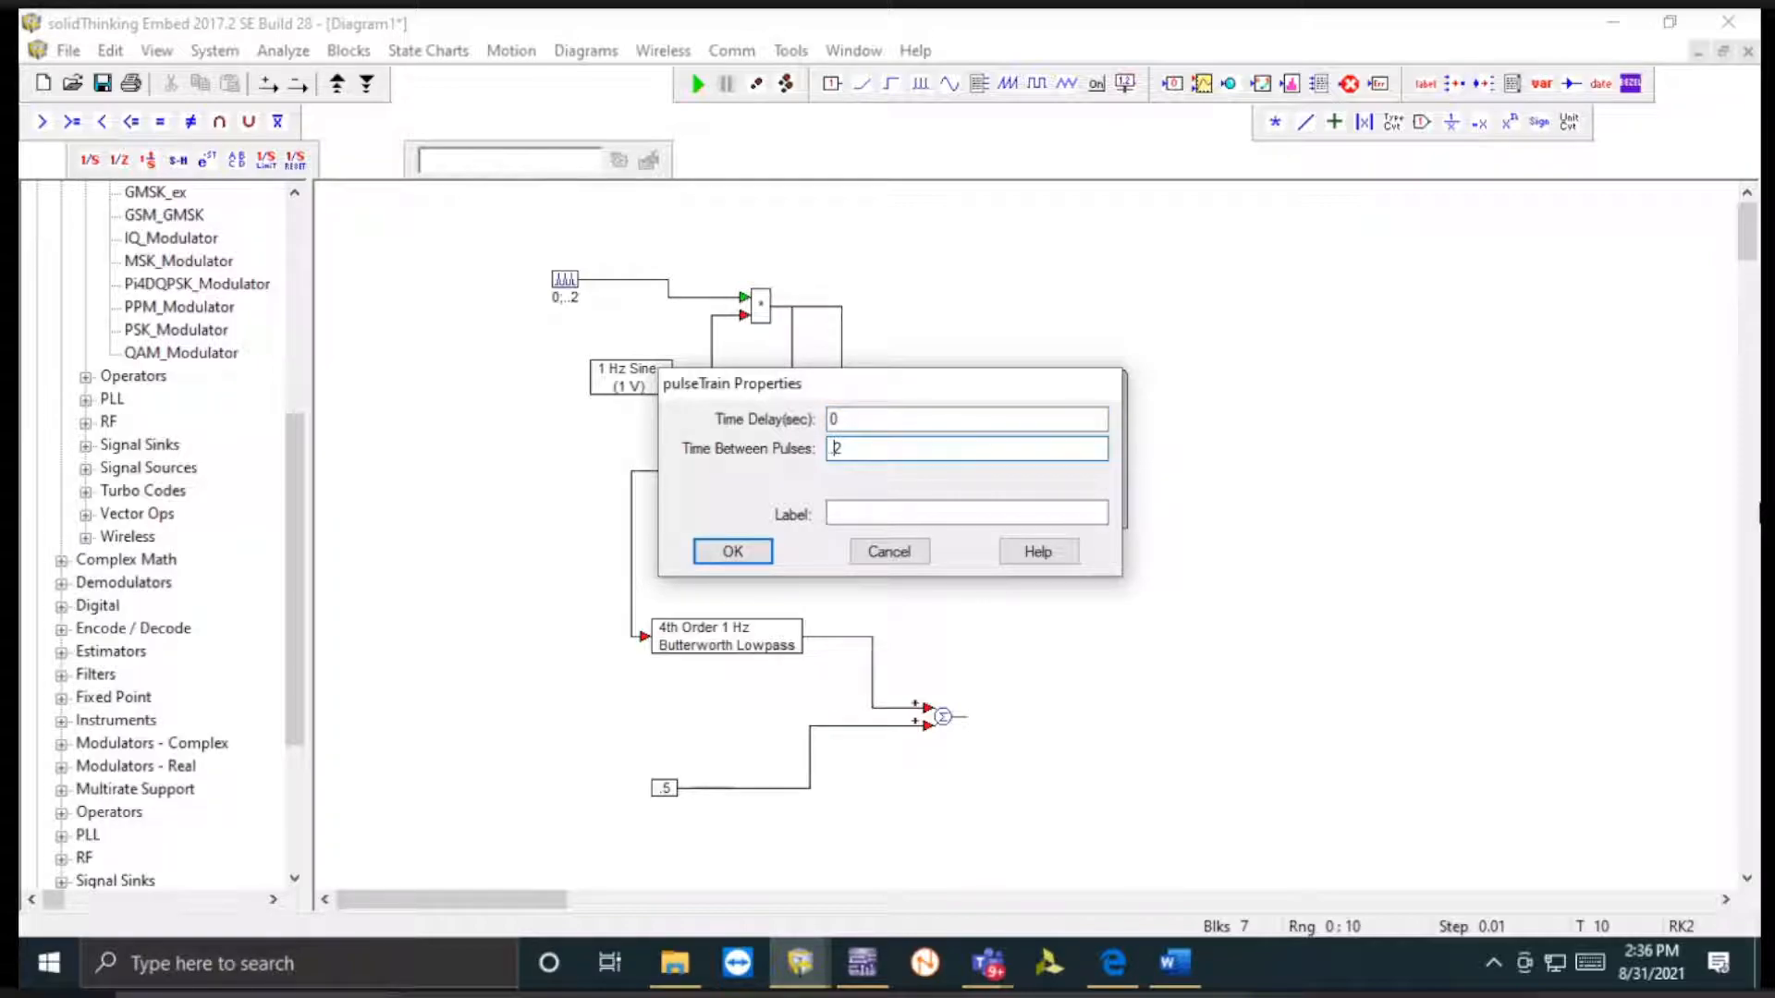
{"action": "left_click", "coordinate": [728, 552]}
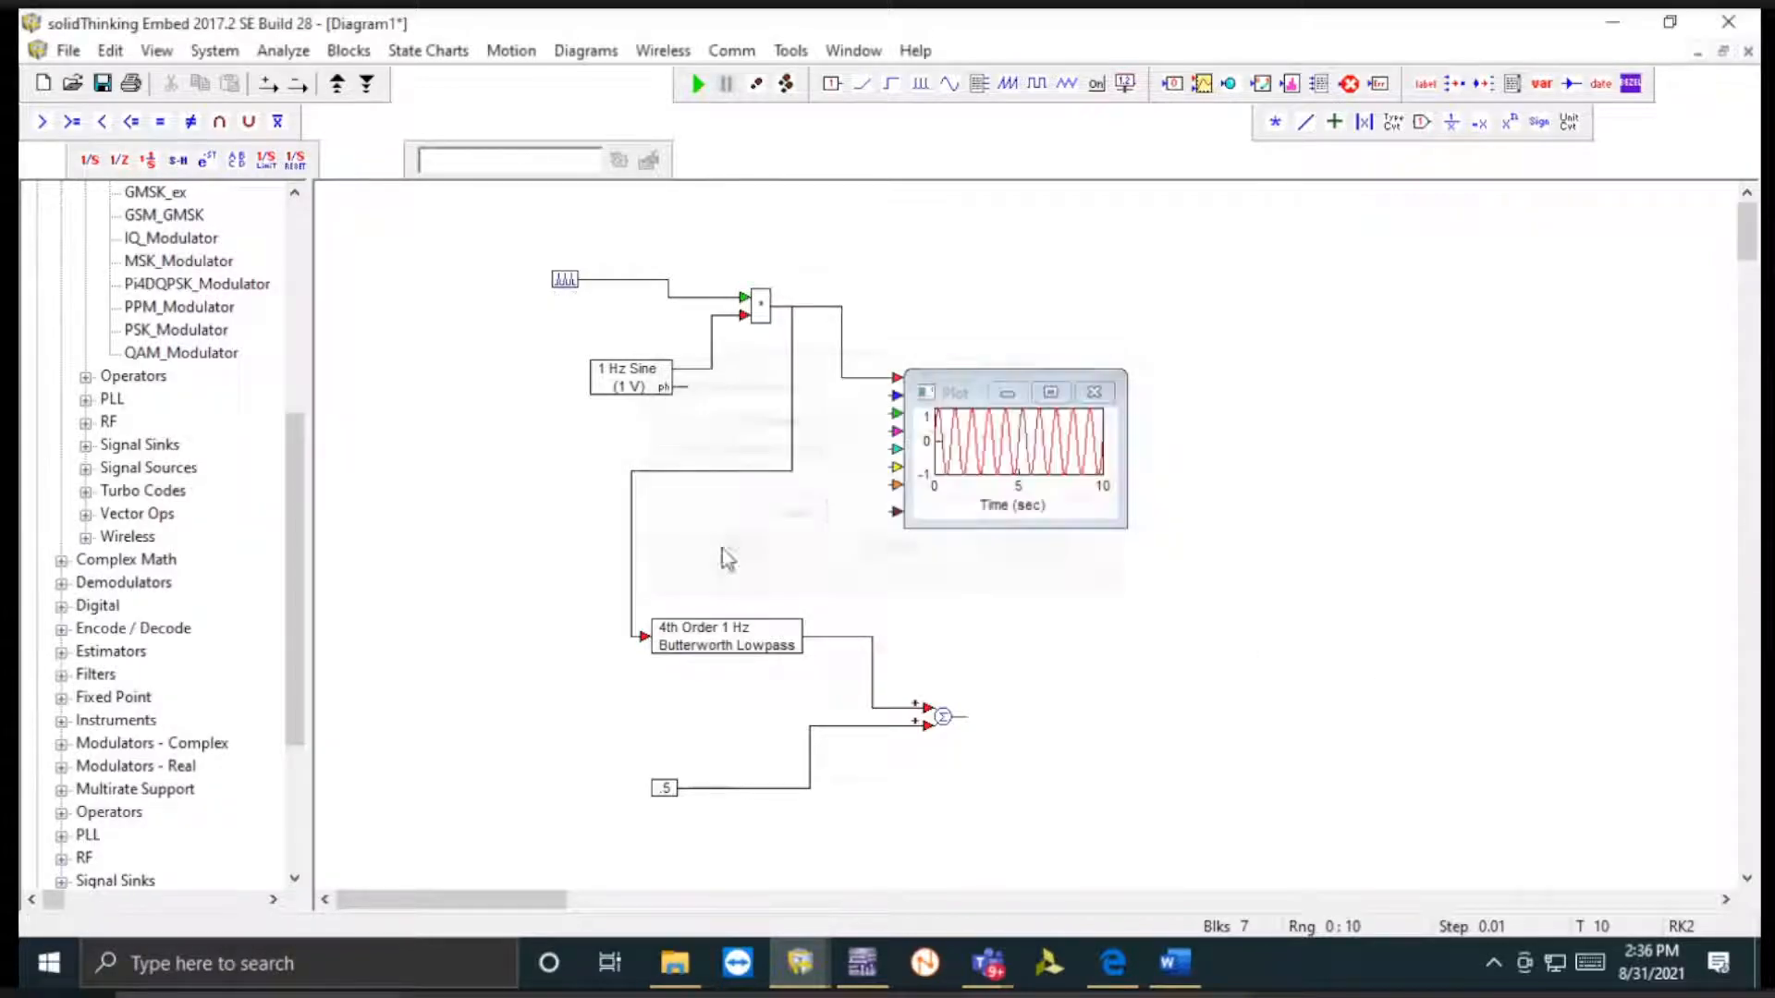
{"action": "left_click", "coordinate": [697, 84]}
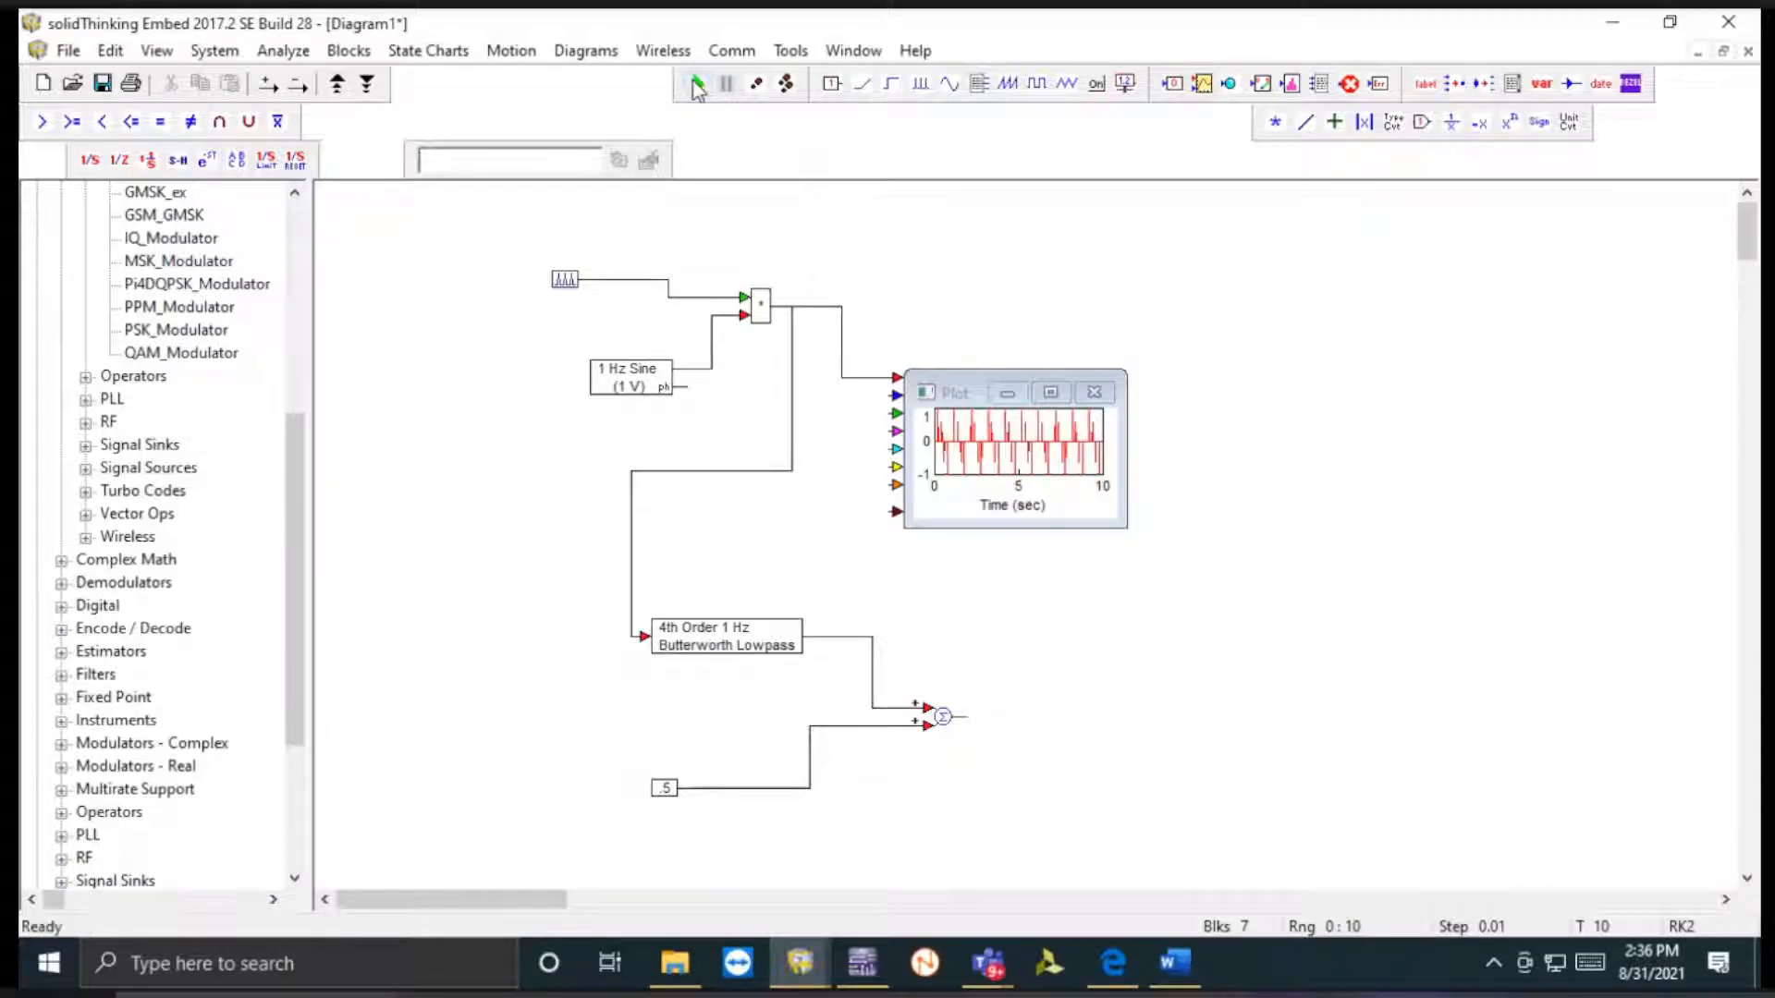
{"action": "left_click", "coordinate": [1050, 392]}
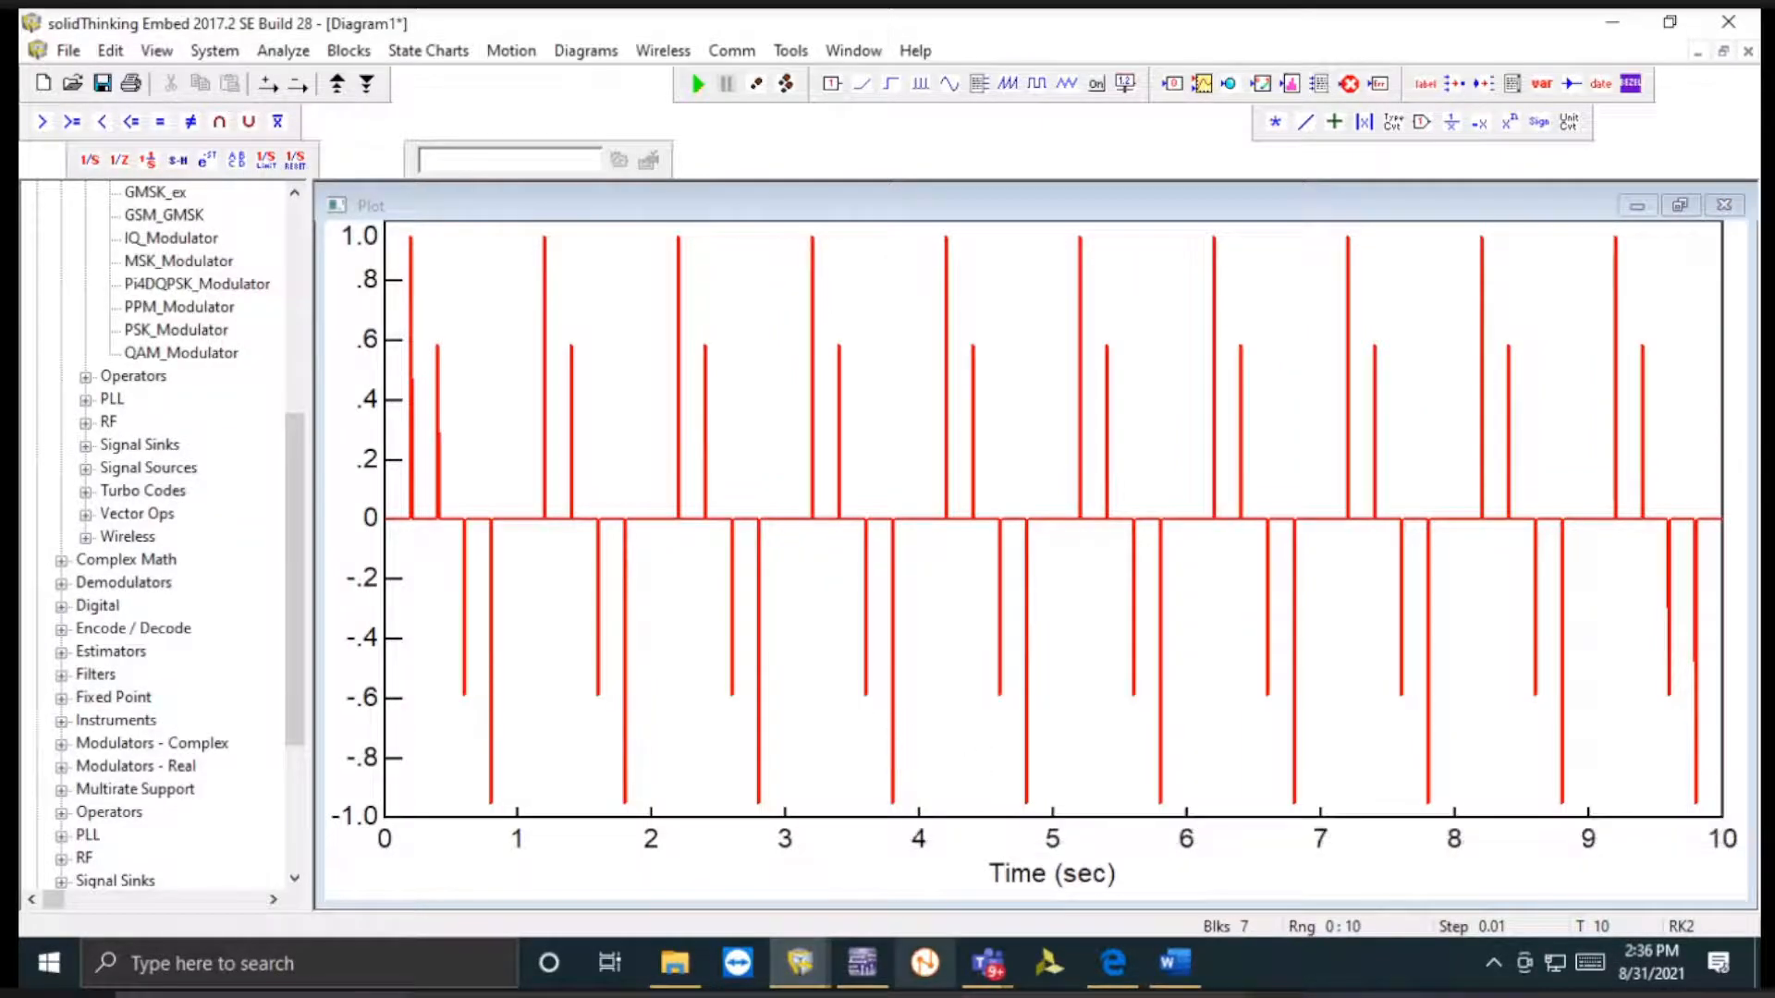
- Switch to the Word document to review the natural and ideal sampling figures, and return to the simulation
{"action": "left_click", "coordinate": [1190, 956]}
{"action": "scroll", "coordinate": [547, 504], "scroll_direction": "down", "scroll_amount": 10}
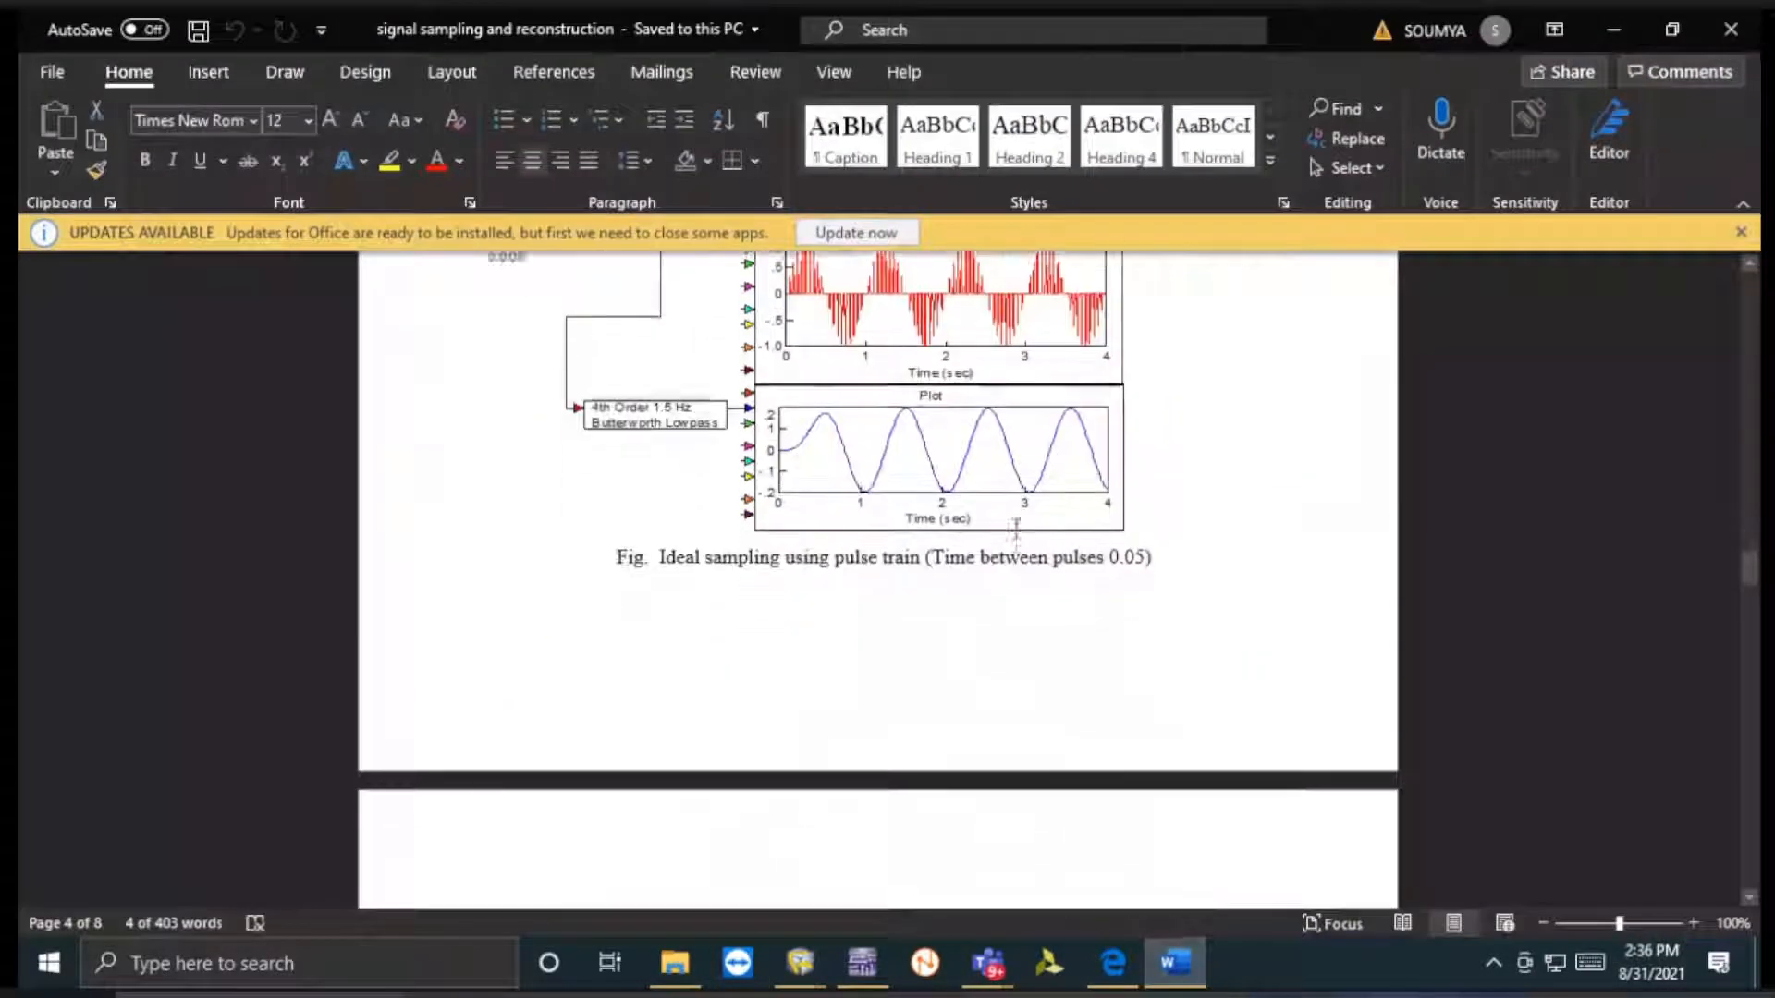
{"action": "scroll", "coordinate": [1015, 534], "scroll_direction": "up", "scroll_amount": 10}
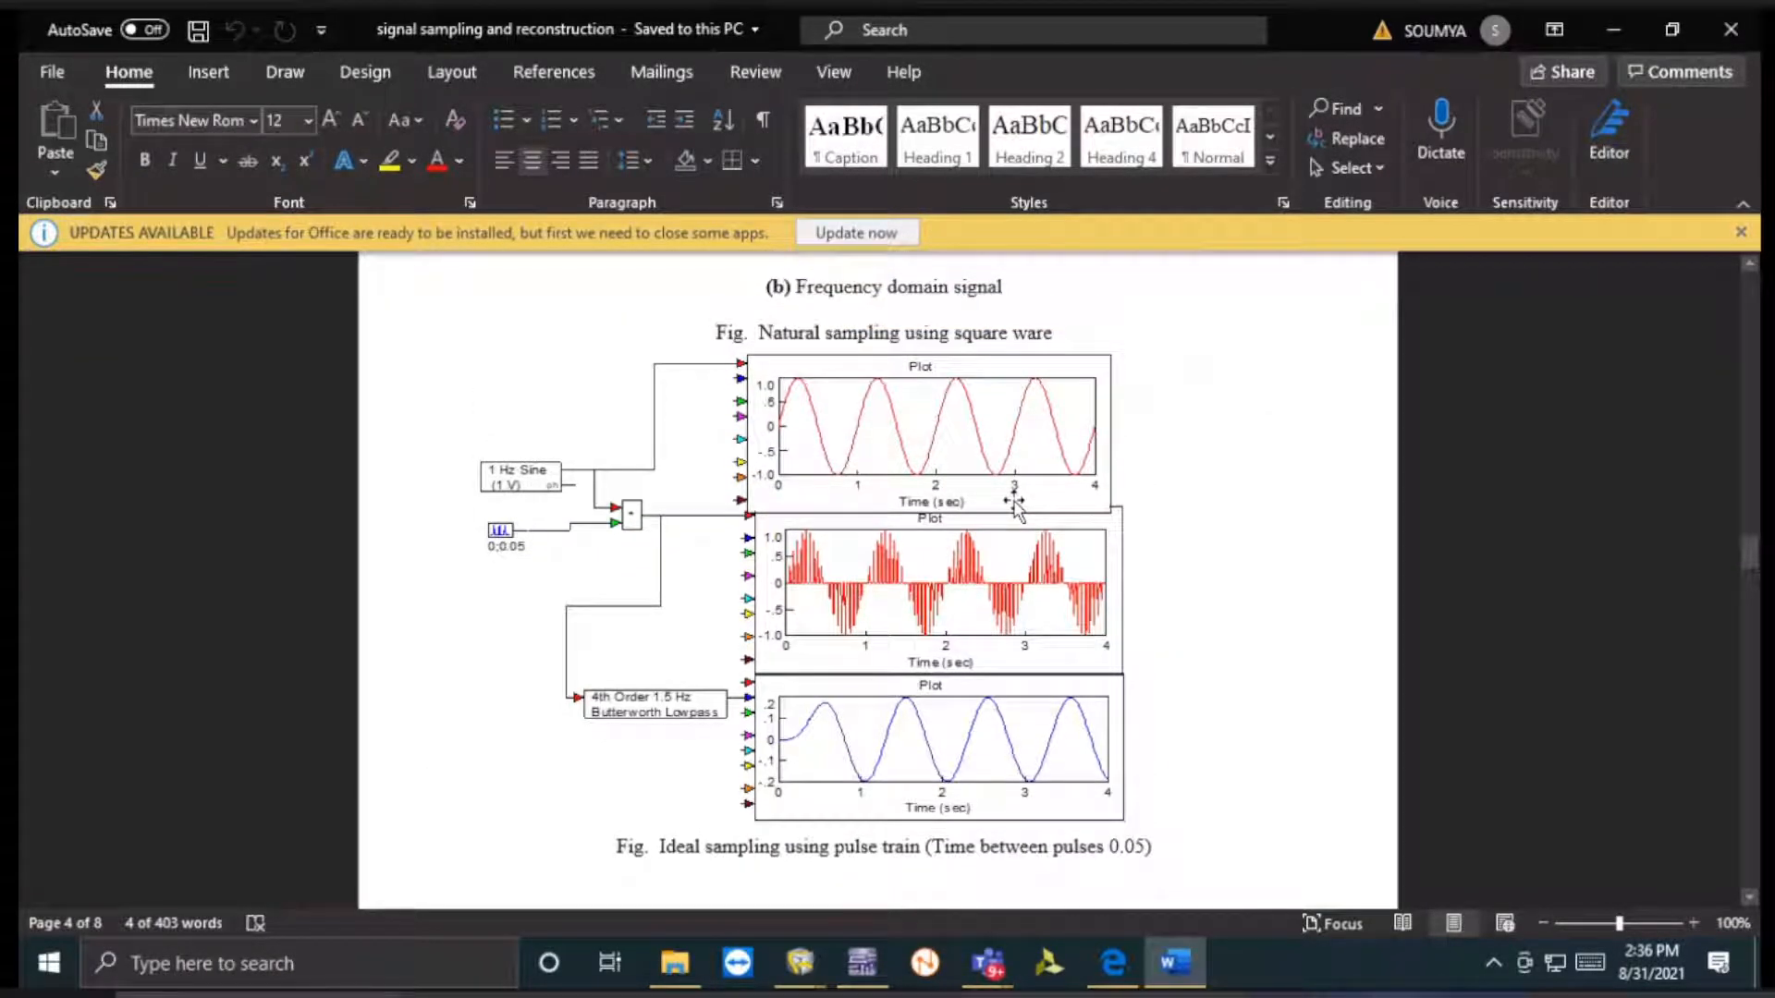
{"action": "scroll", "coordinate": [1014, 503], "scroll_direction": "up", "scroll_amount": 8}
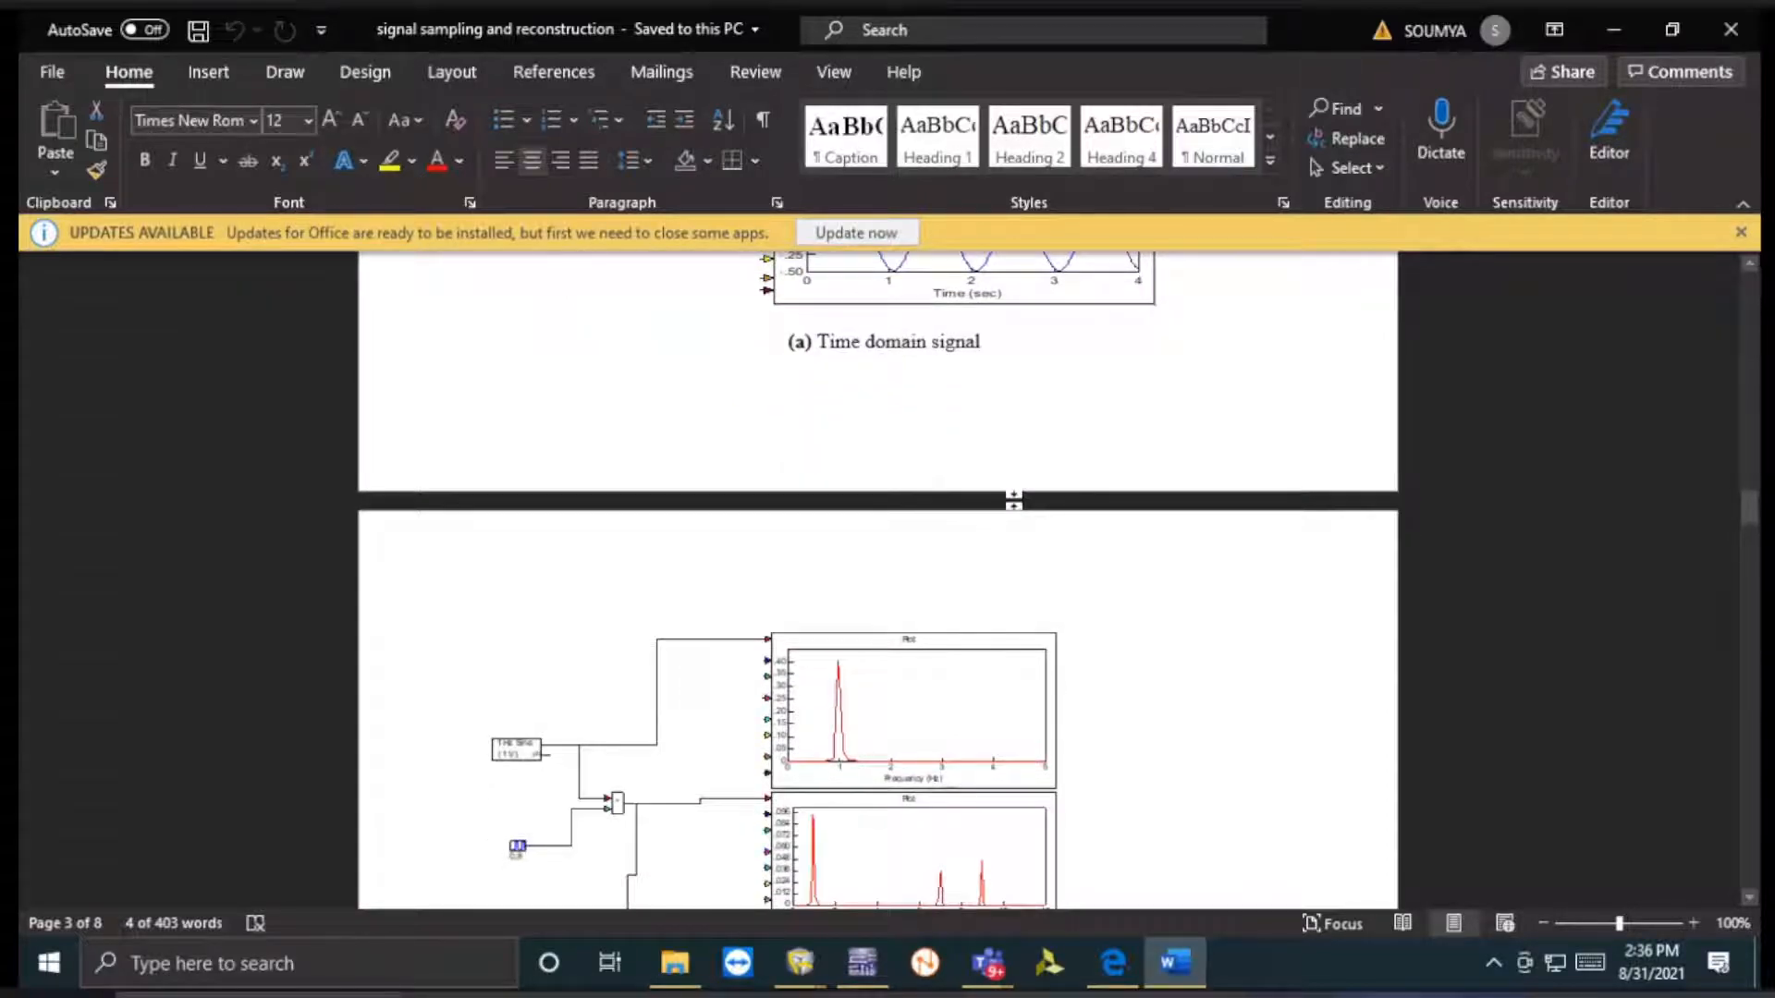
{"action": "scroll", "coordinate": [1014, 500], "scroll_direction": "down", "scroll_amount": 6}
{"action": "scroll", "coordinate": [1022, 496], "scroll_direction": "down", "scroll_amount": 2}
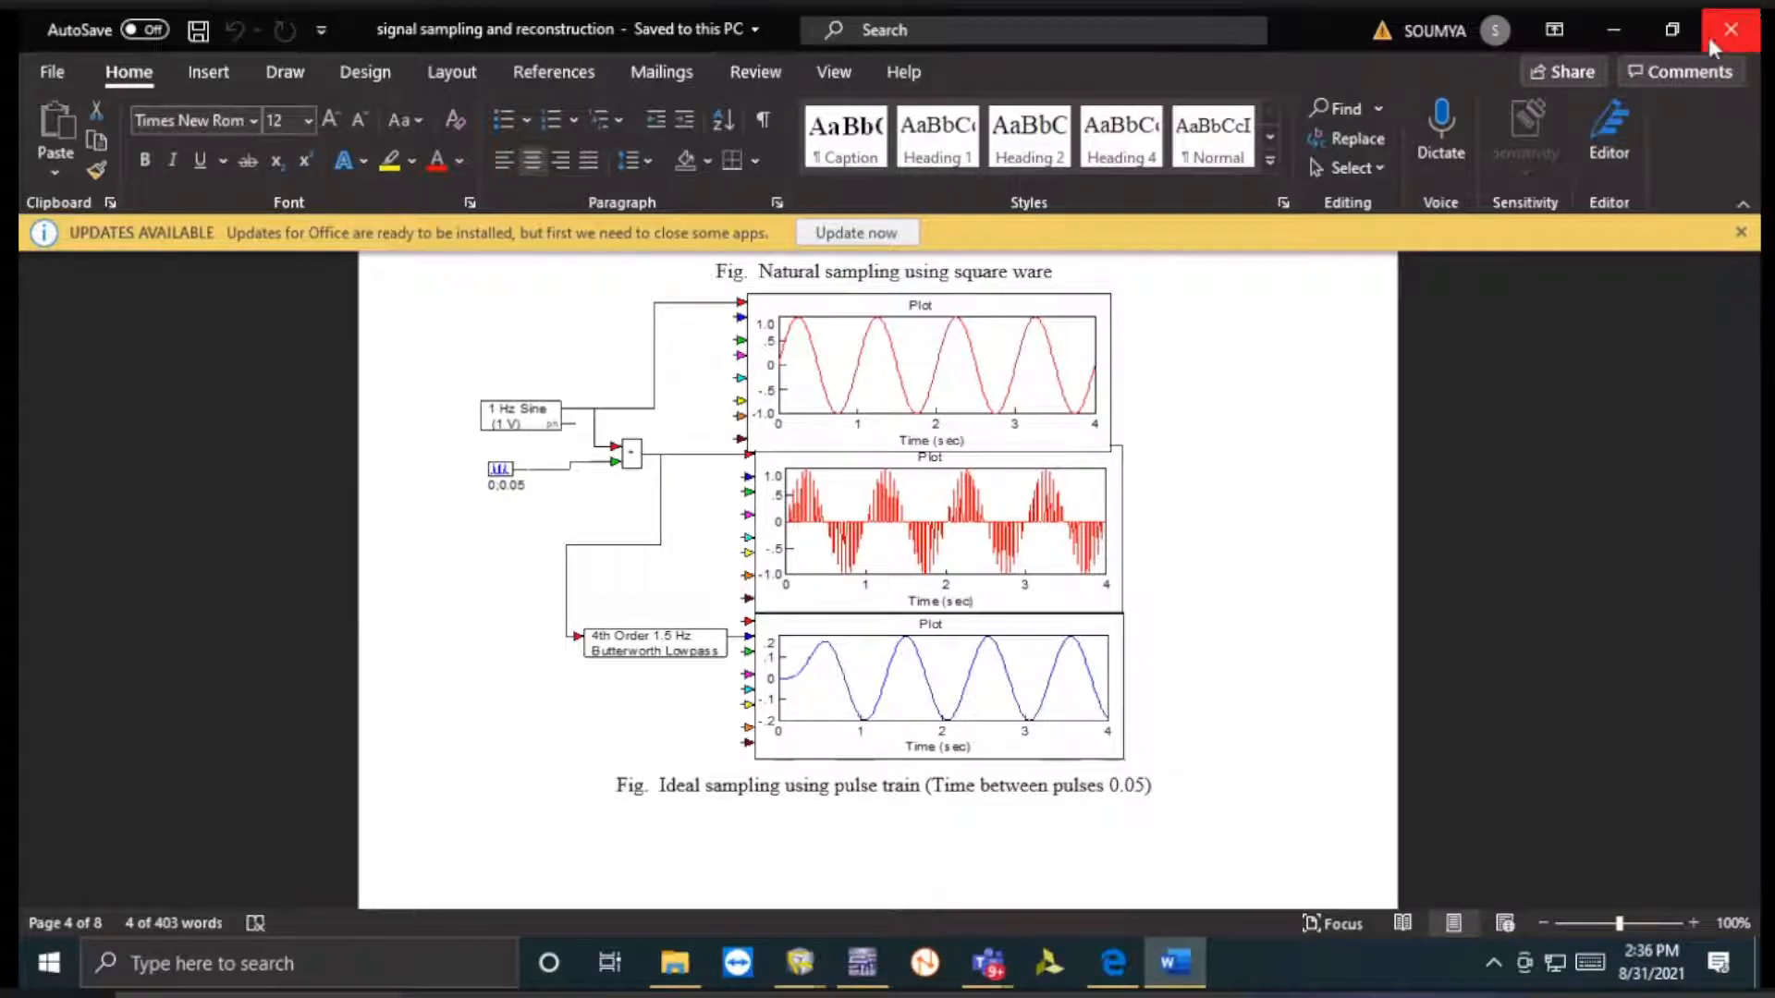
{"action": "left_click", "coordinate": [1613, 30]}
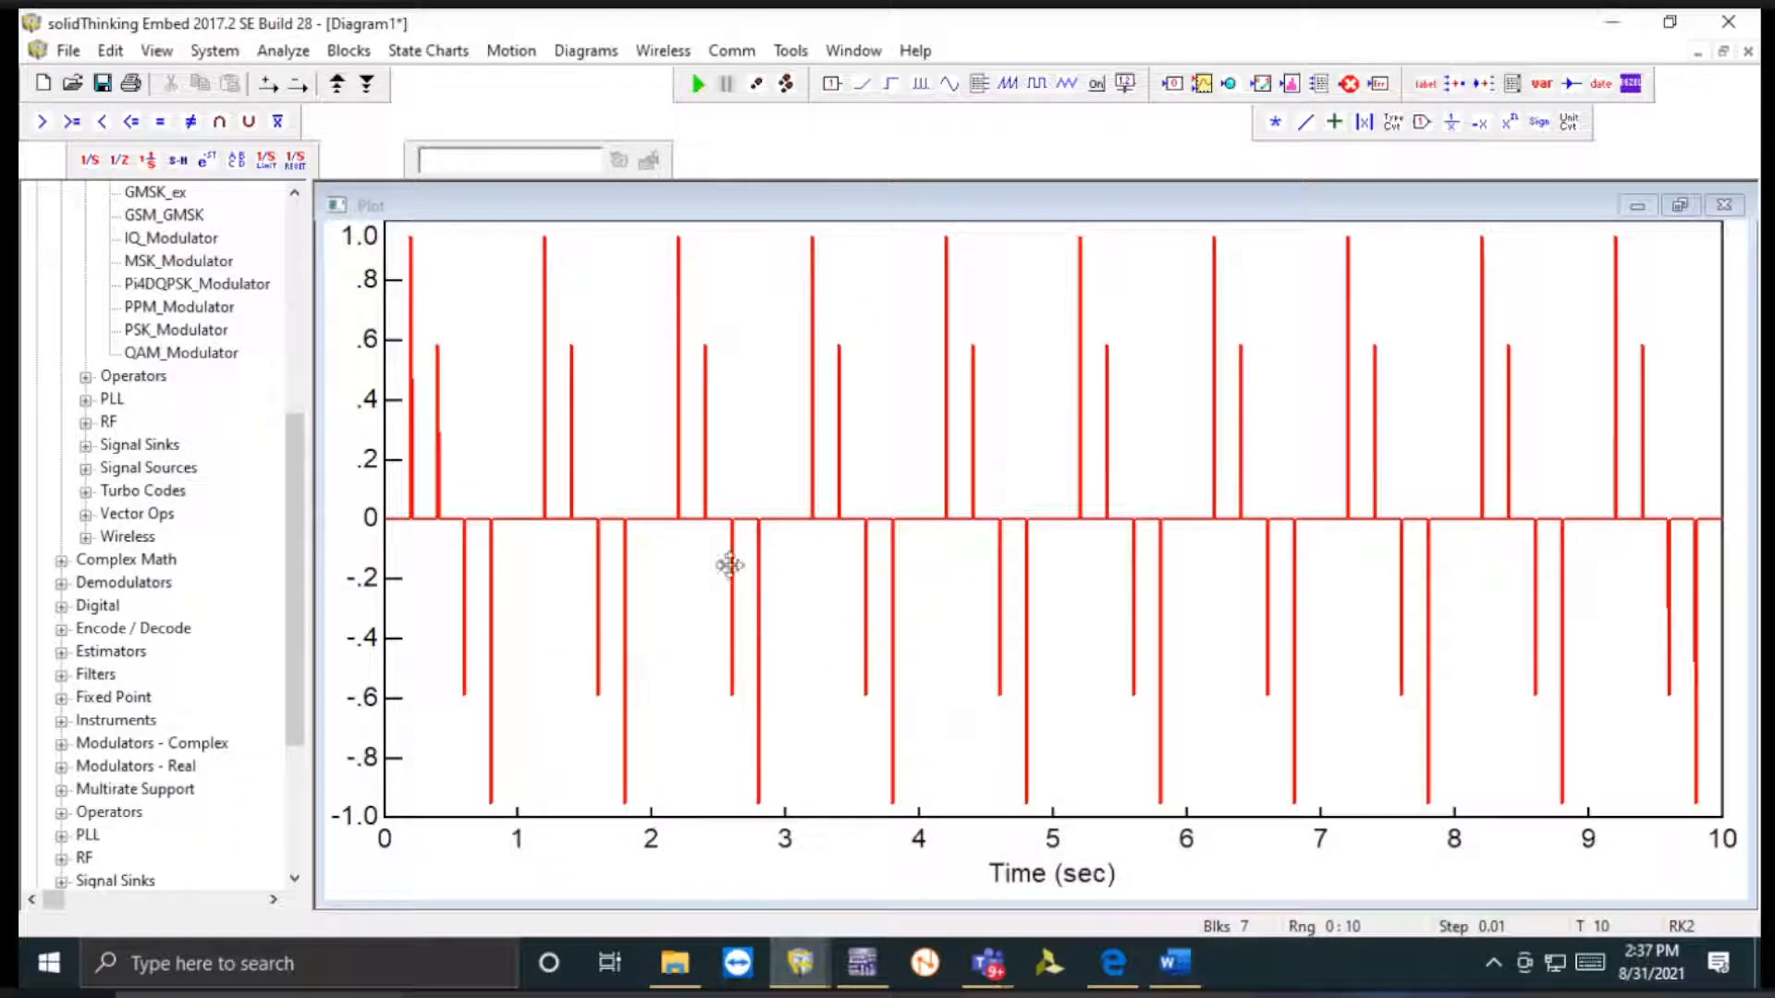
- Set the pulse train's time between pulses to .5, rerun the simulation, and examine the sampled signal in the enlarged plot
{"action": "left_click", "coordinate": [1679, 204]}
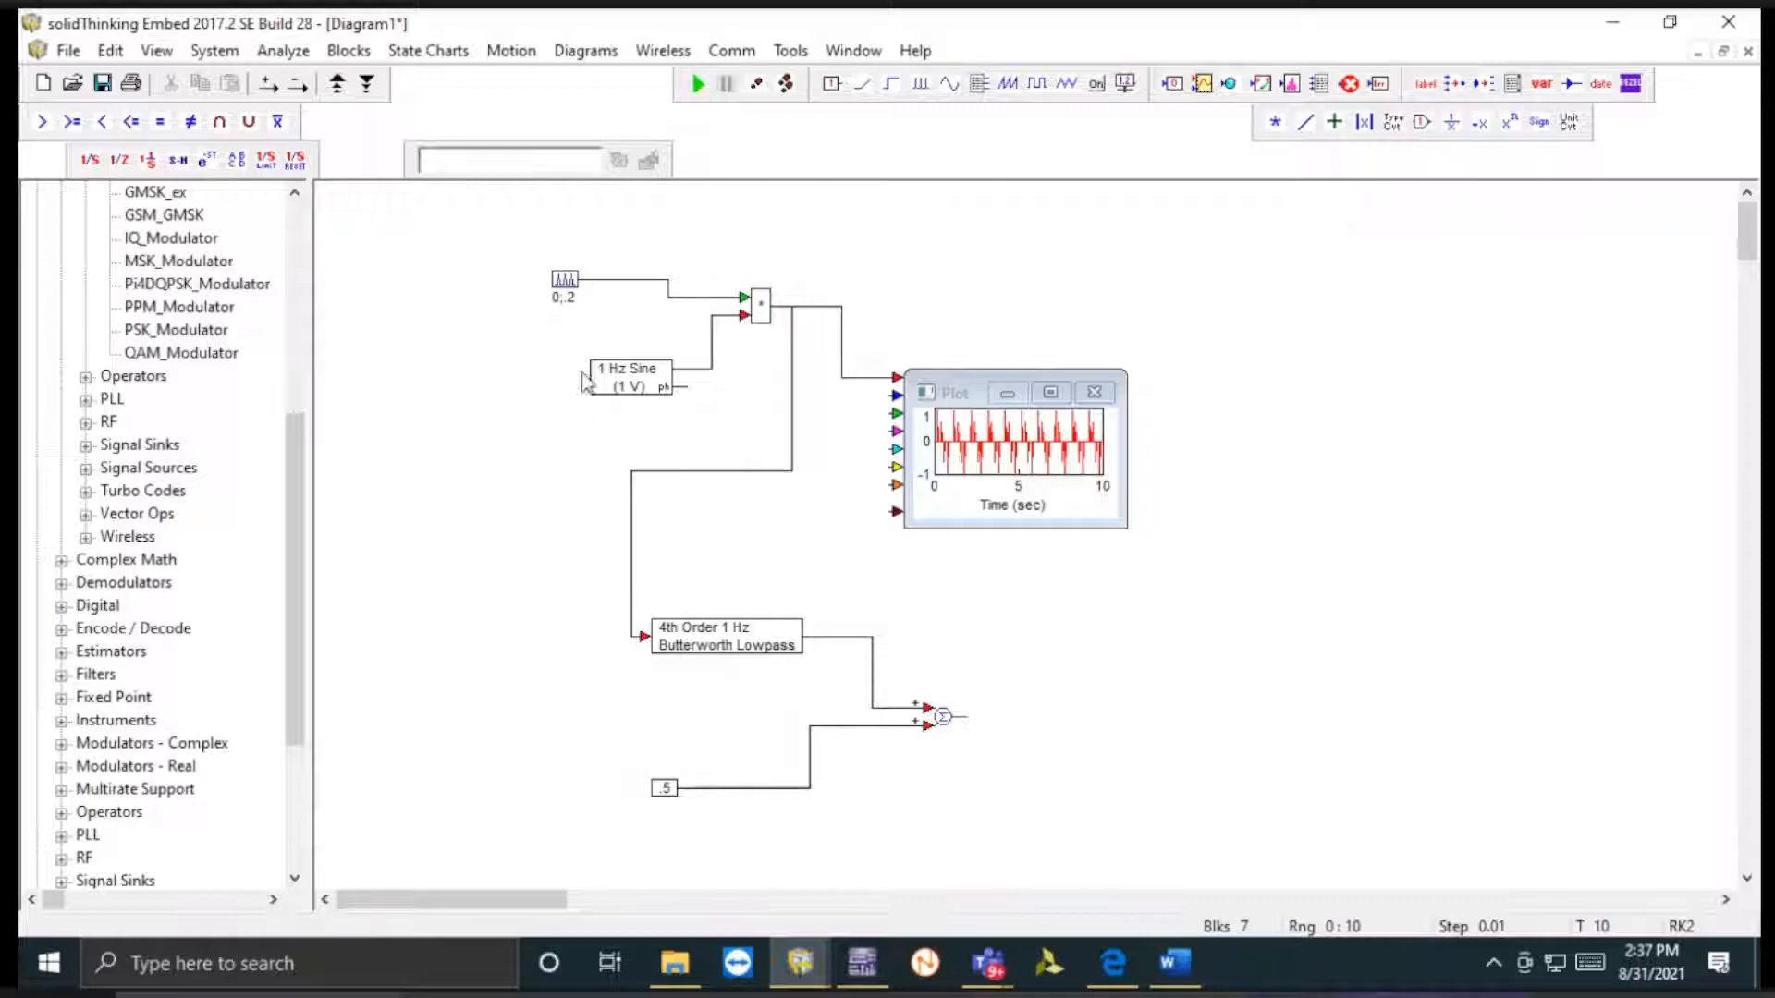
{"action": "double_click", "coordinate": [563, 279]}
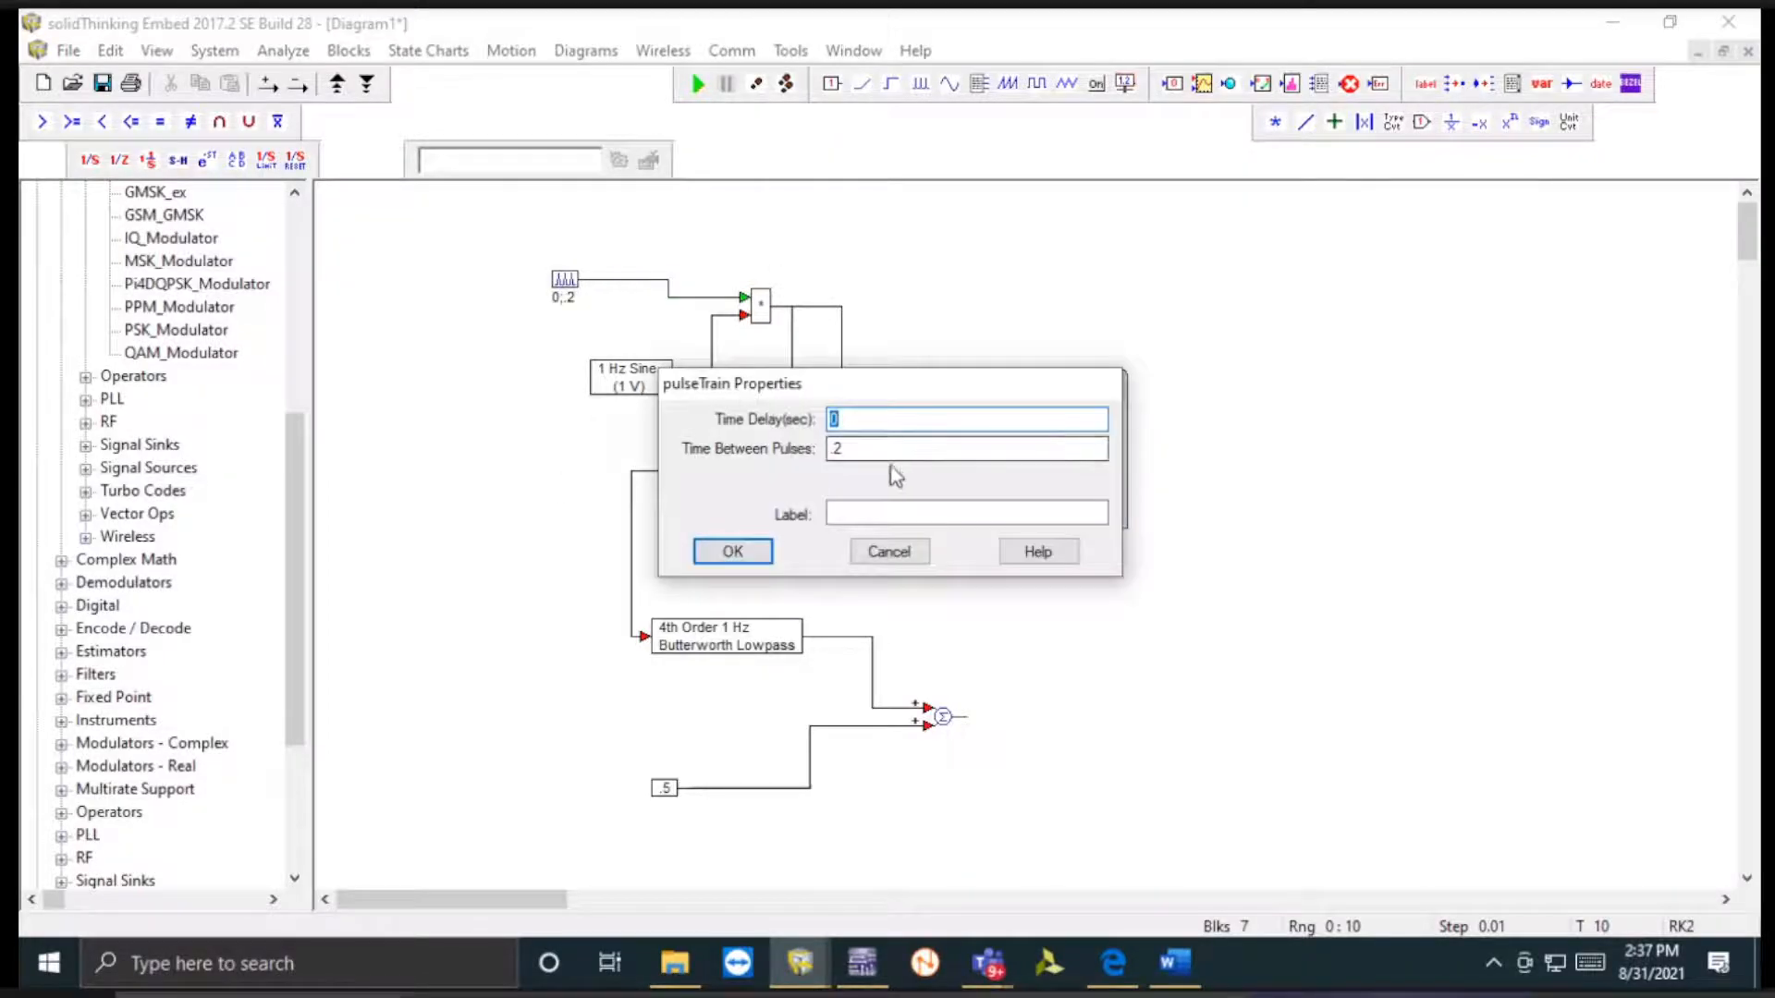
{"action": "double_click", "coordinate": [843, 448]}
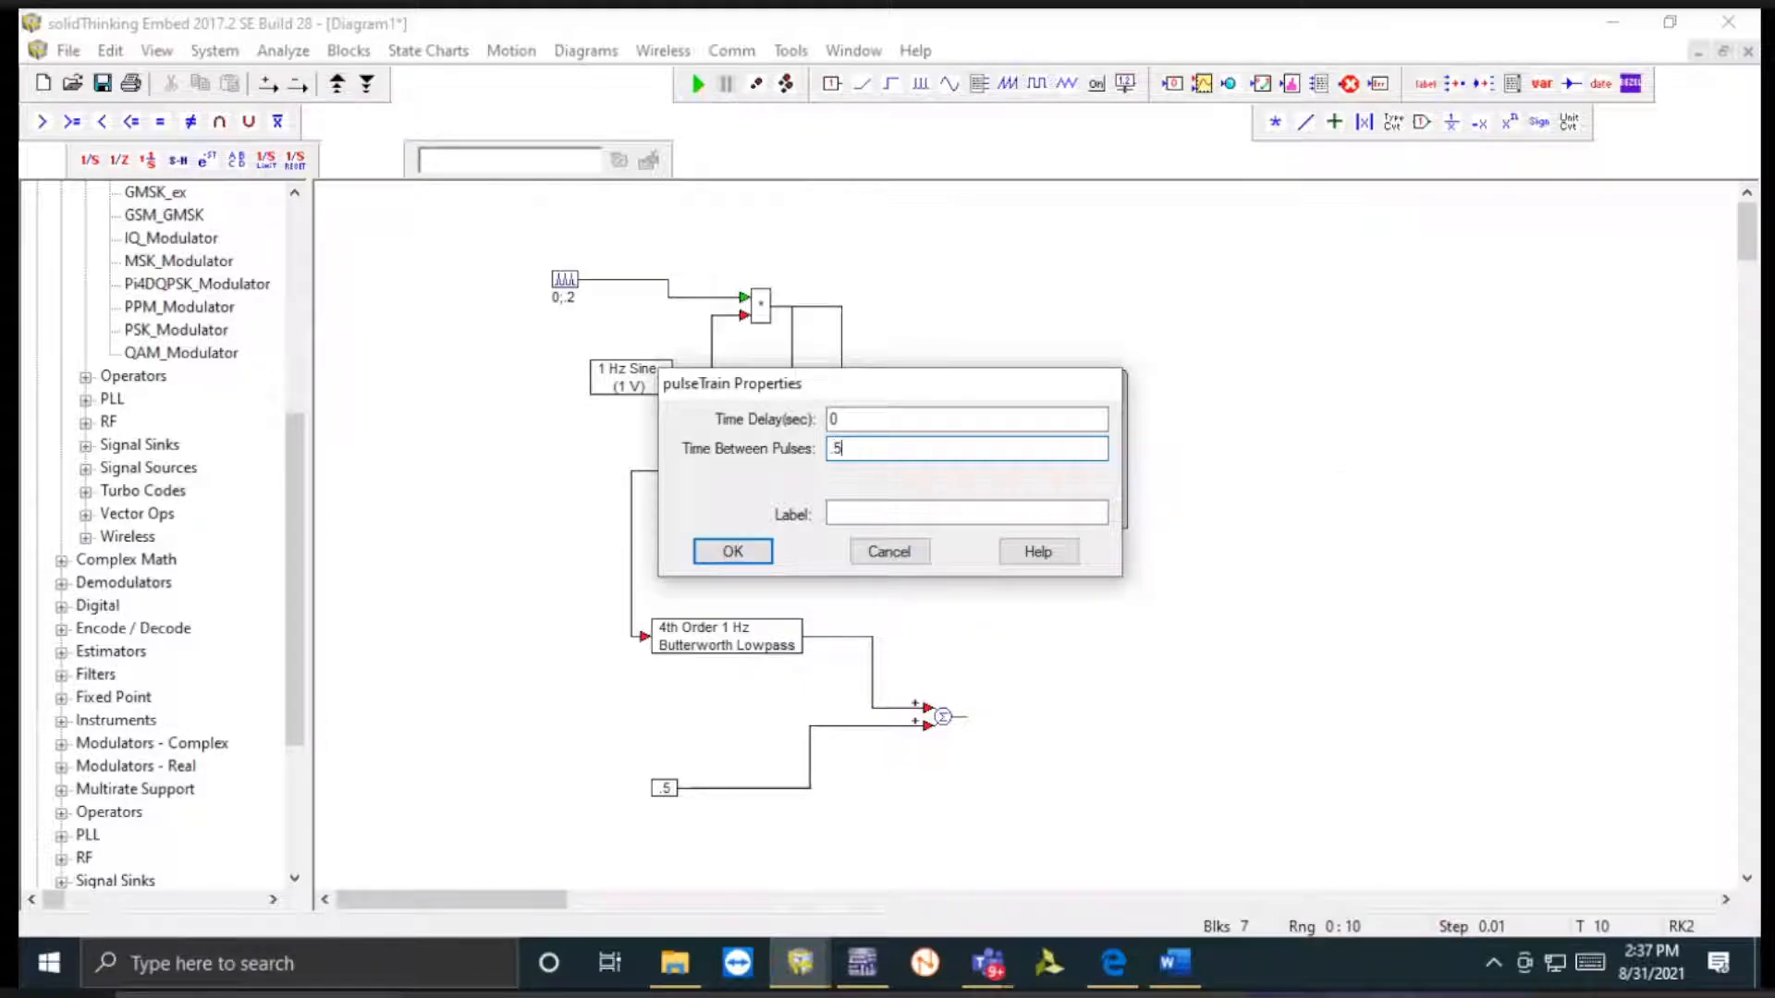
{"action": "key", "text": "Return"}
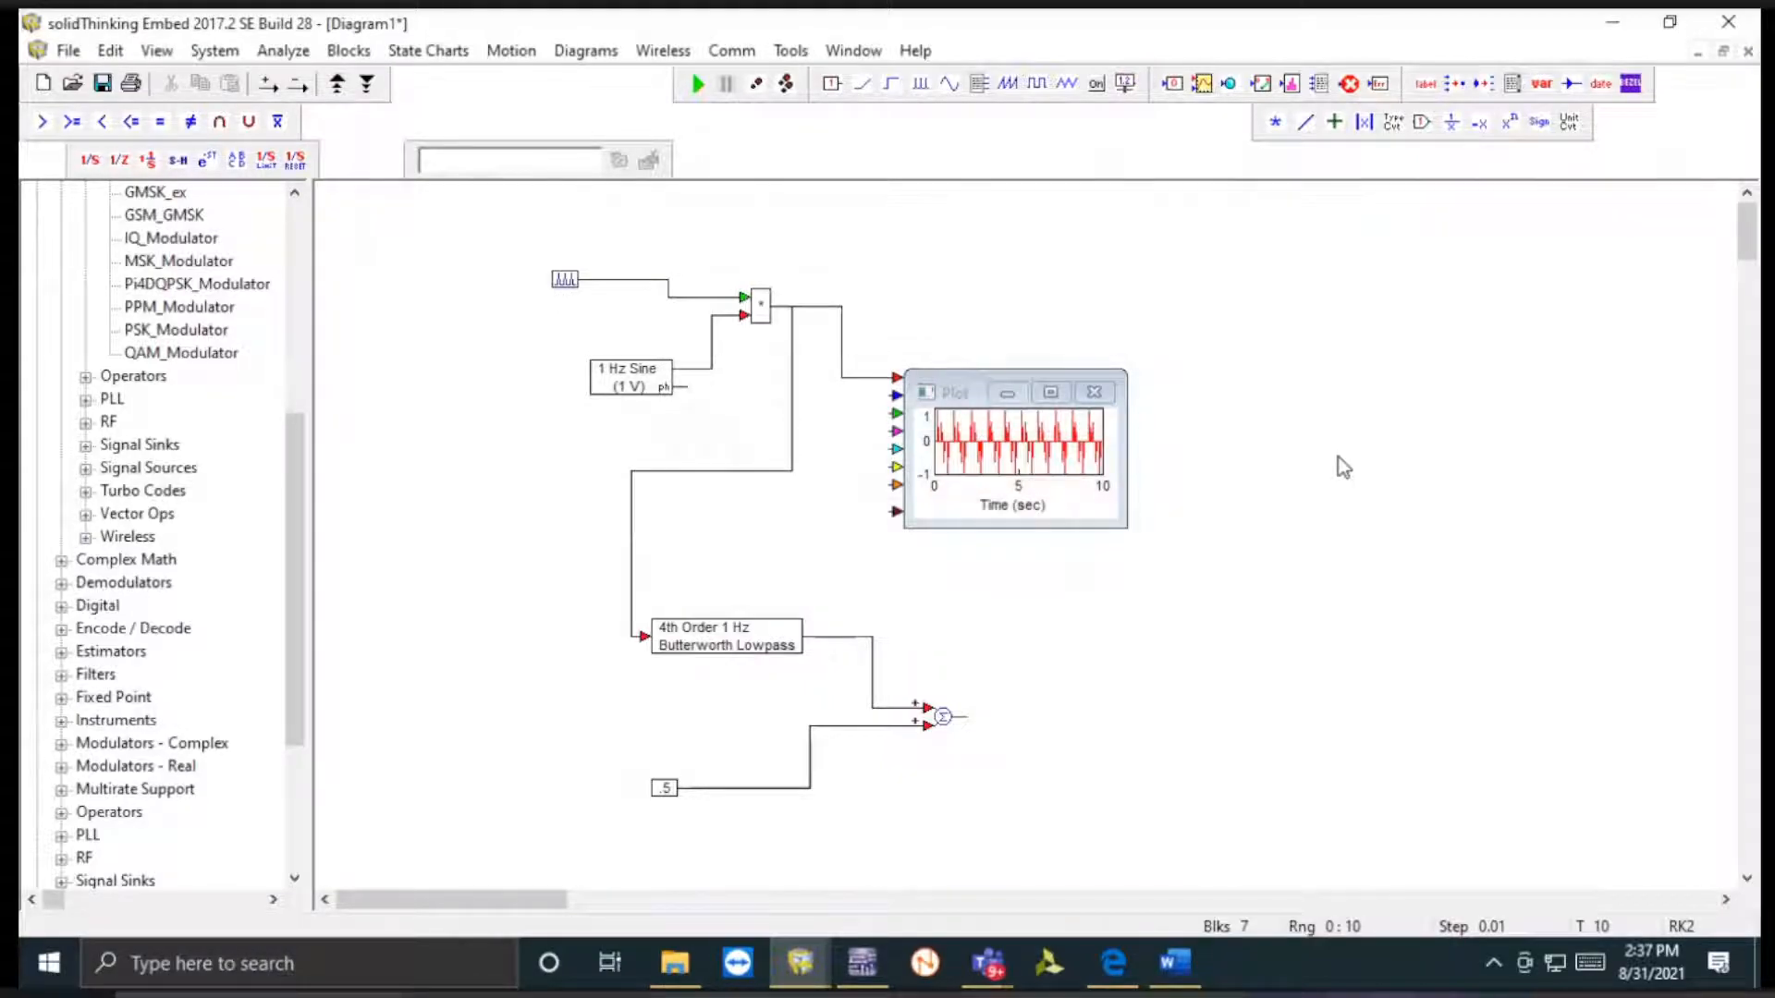
{"action": "left_click", "coordinate": [698, 85]}
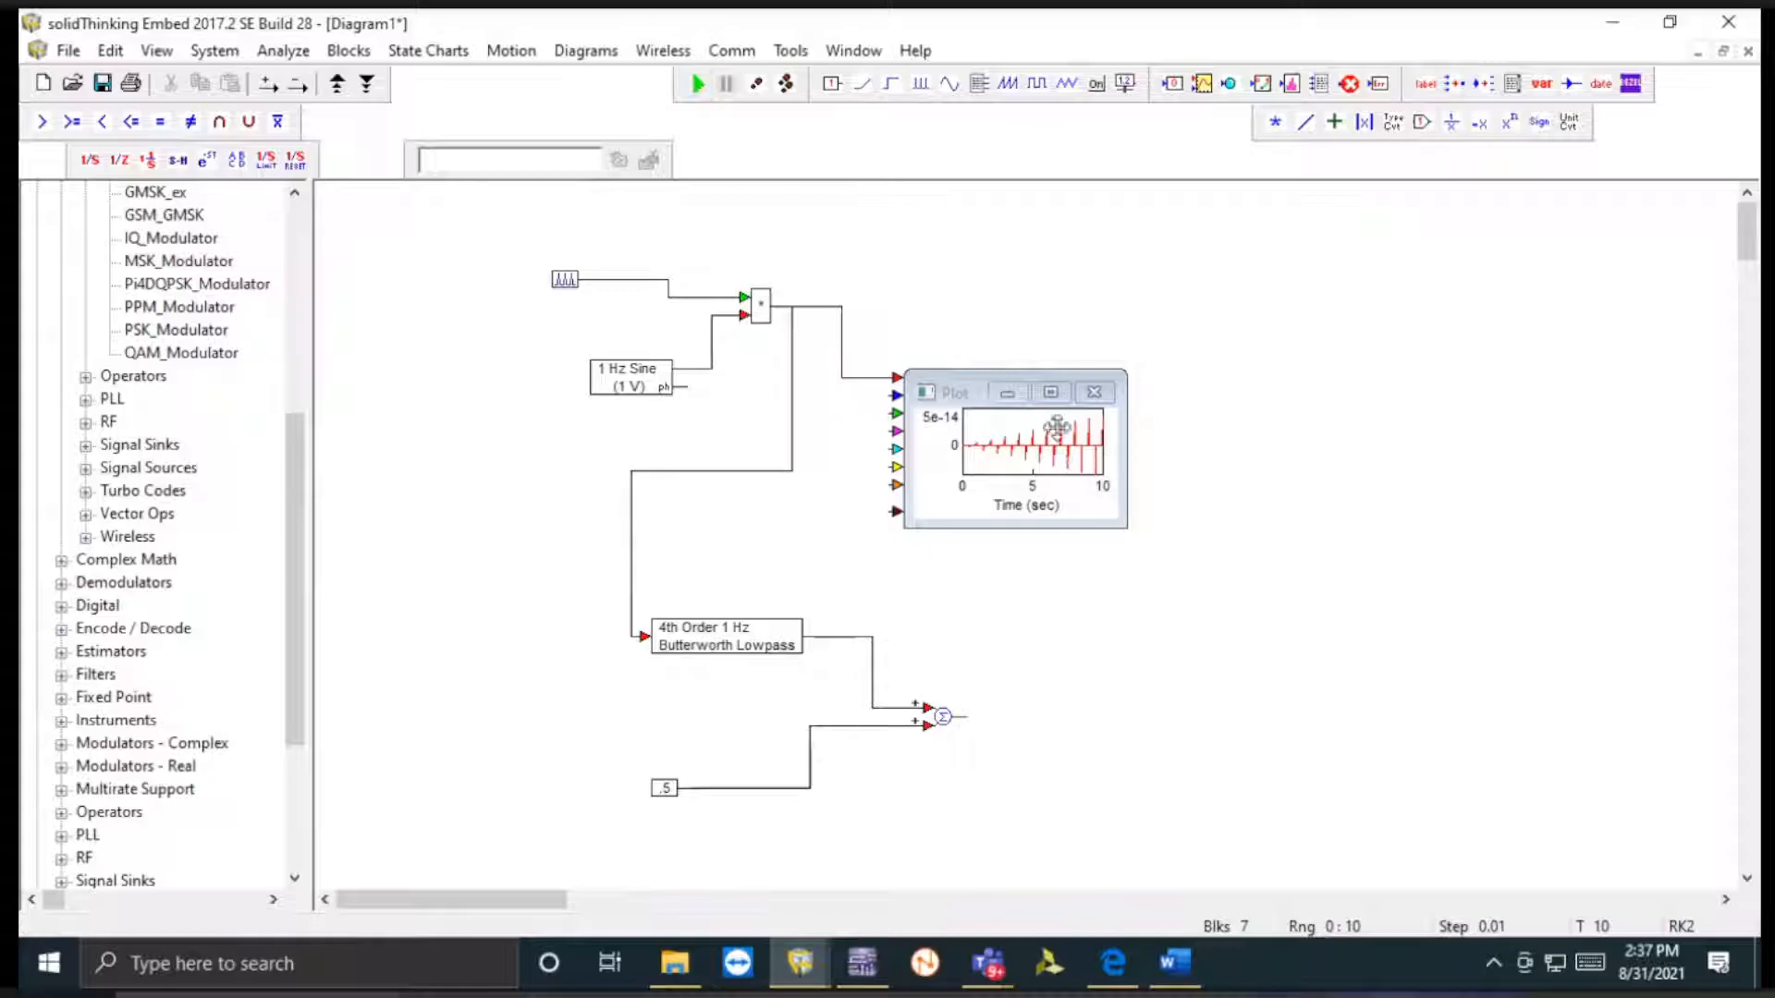
{"action": "left_click", "coordinate": [1058, 399]}
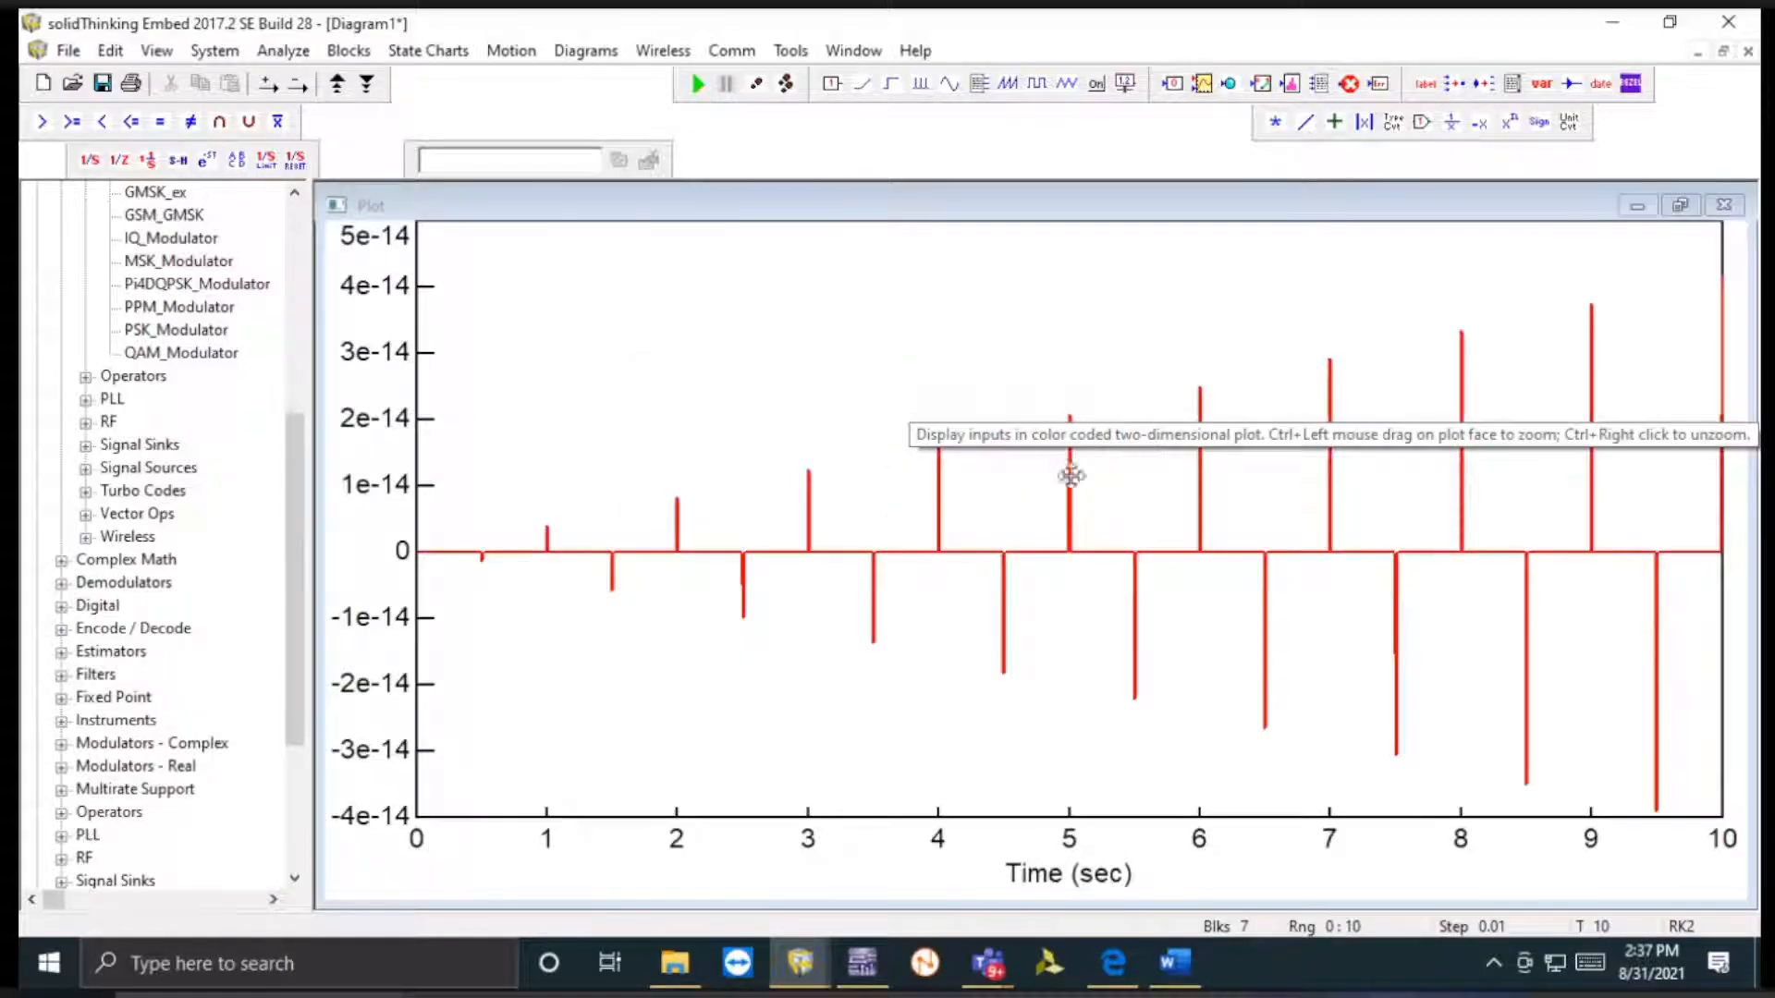
{"action": "left_click", "coordinate": [1680, 205]}
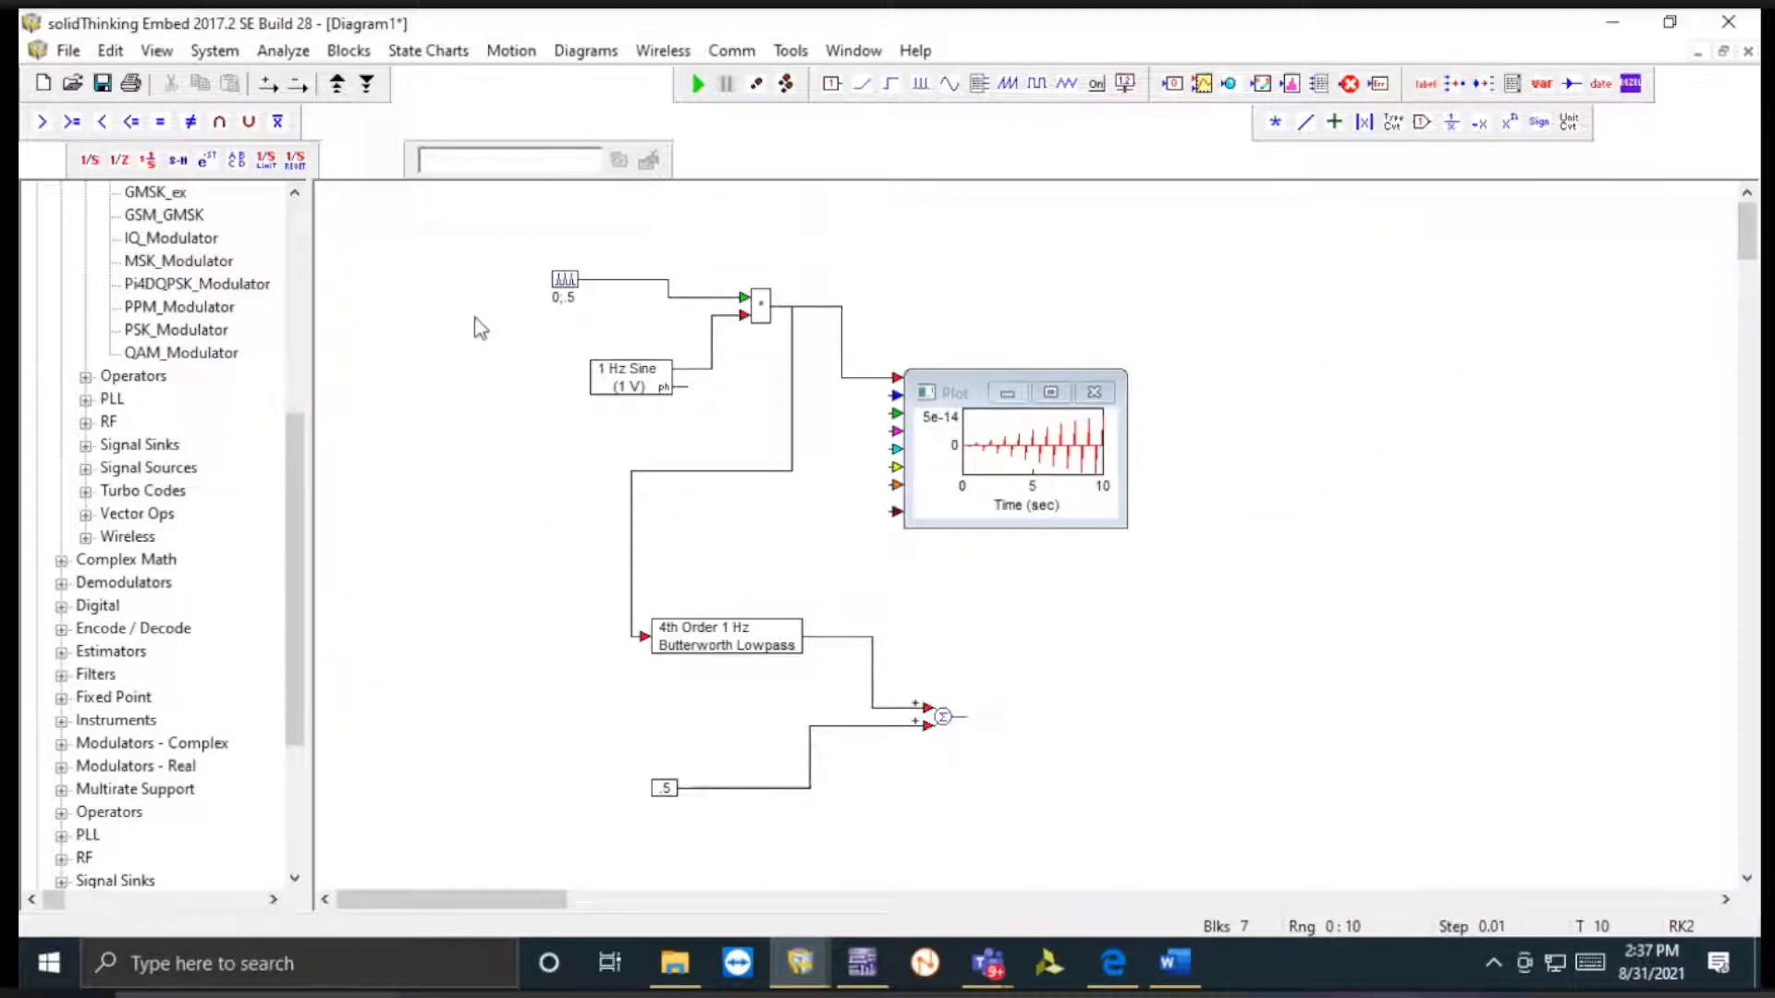
- Check the pulse train's properties without changing them, and switch to the Word document's figure of ideal sampling using a pulse train
{"action": "double_click", "coordinate": [564, 278]}
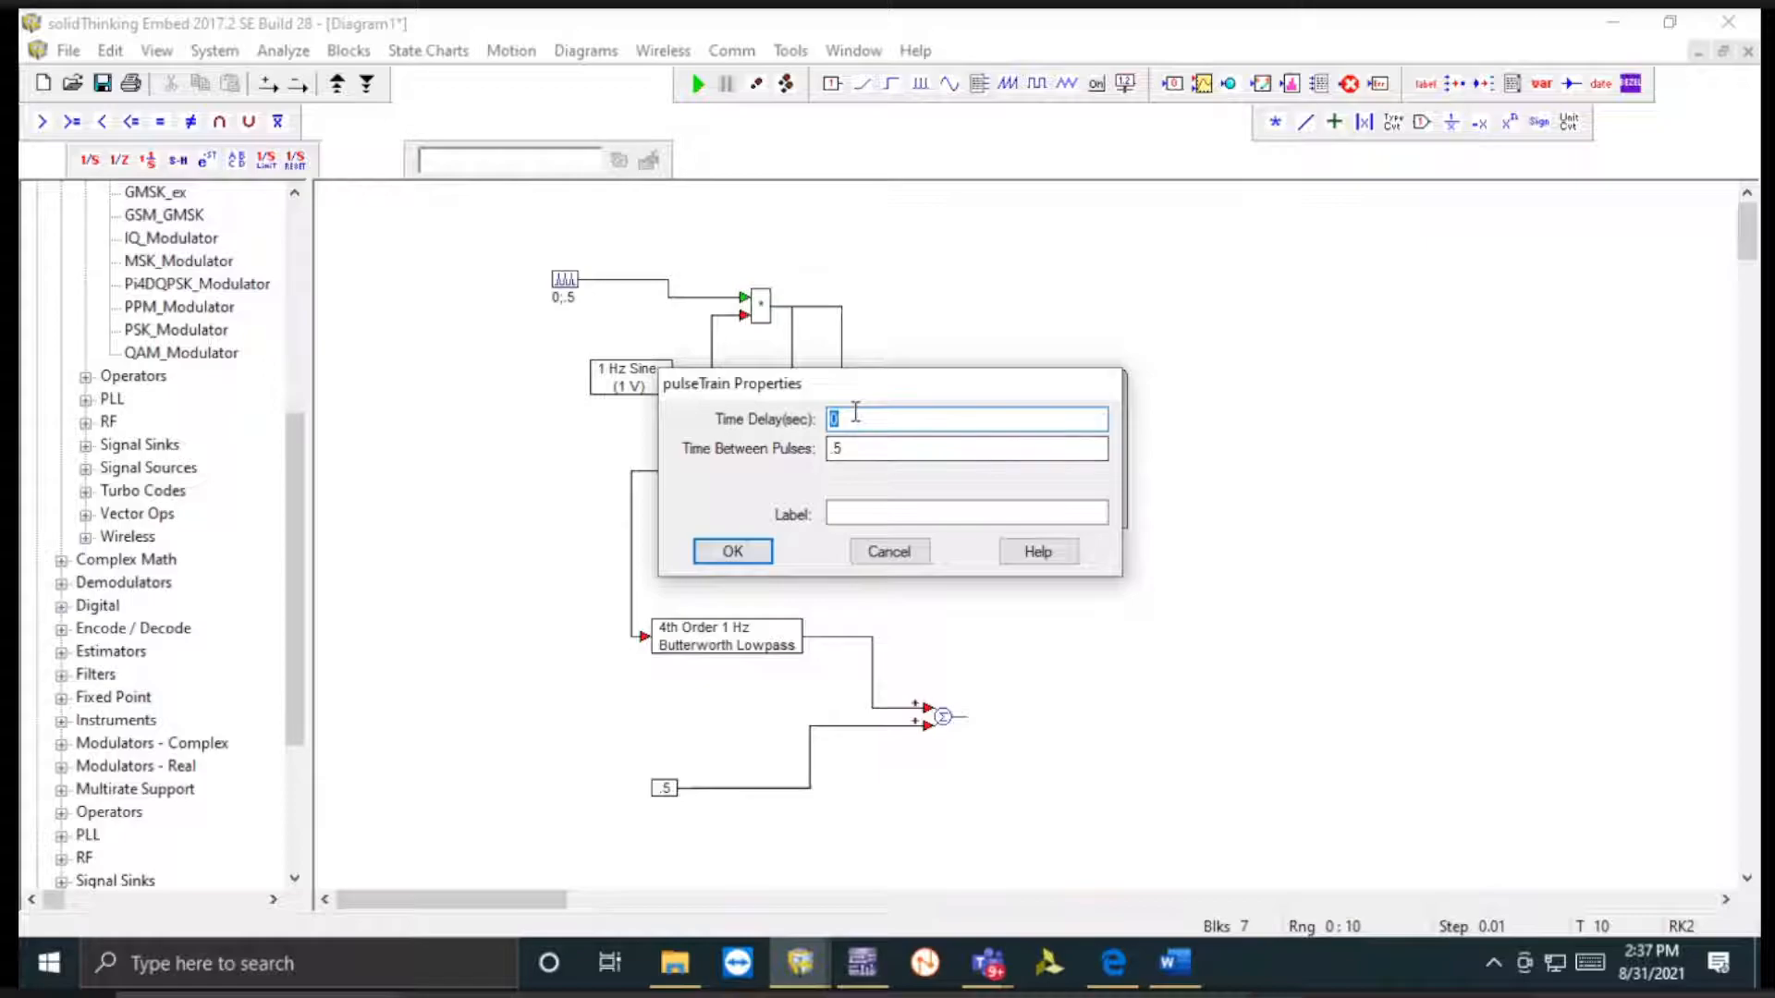
{"action": "left_click", "coordinate": [895, 558]}
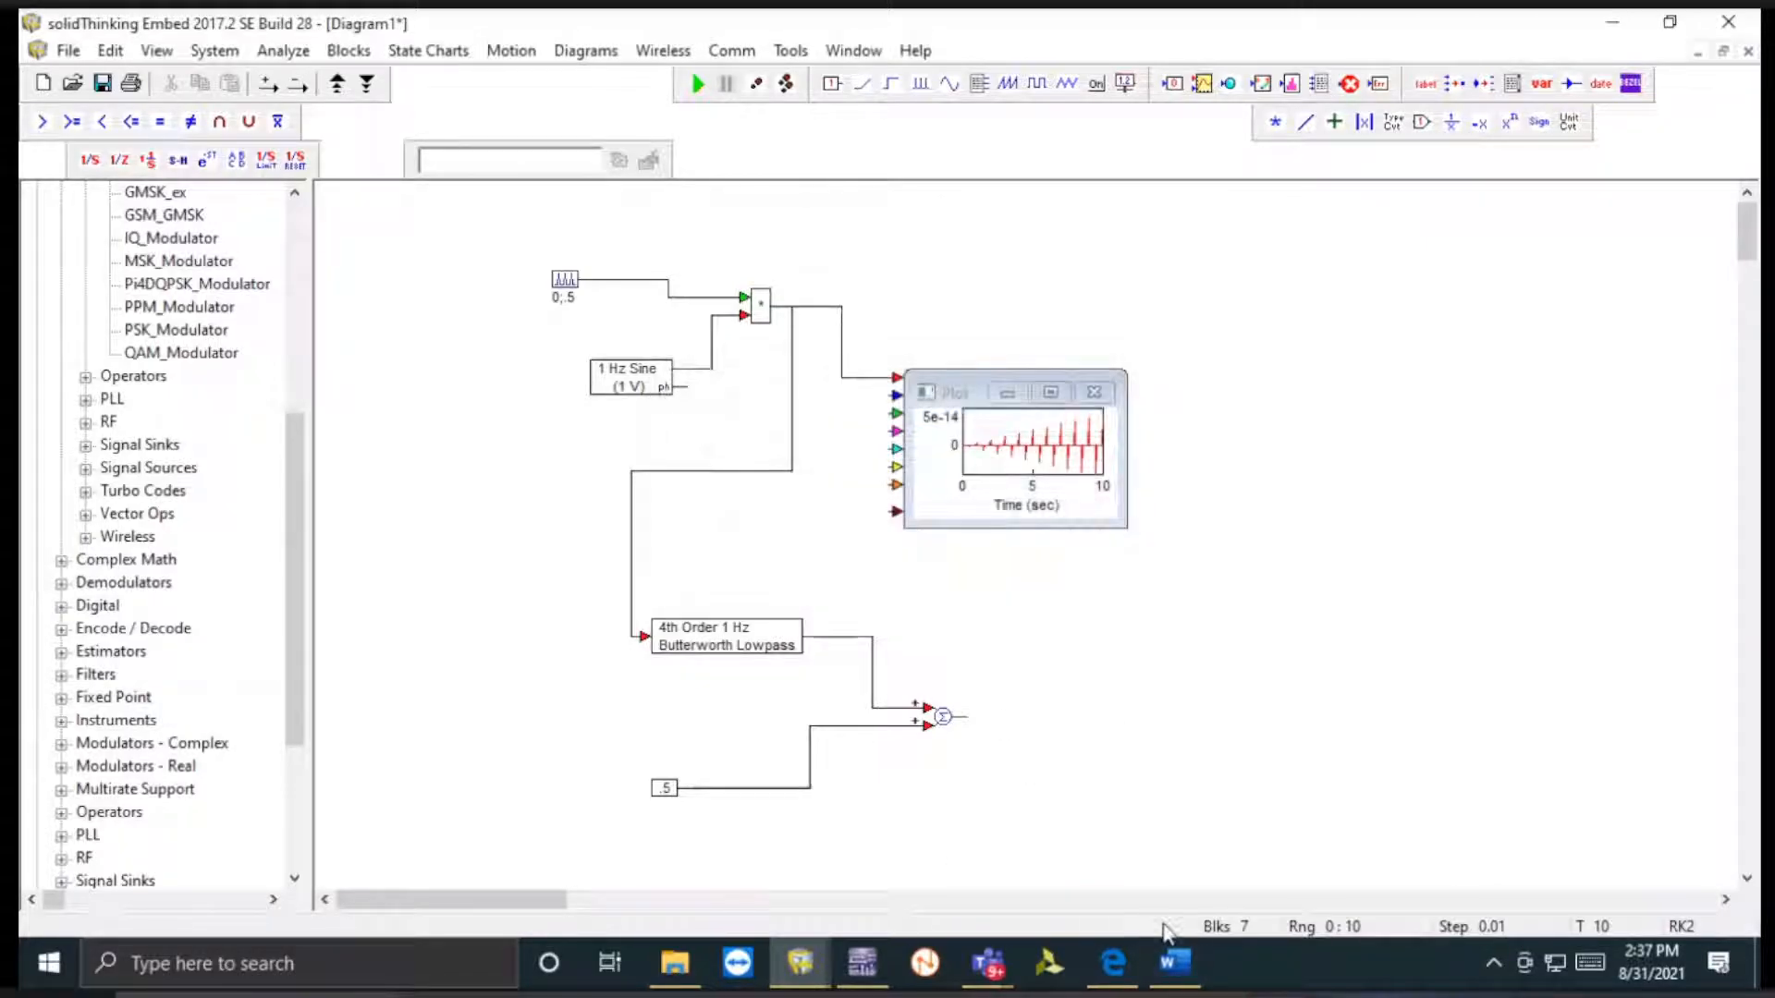
{"action": "left_click", "coordinate": [1169, 963]}
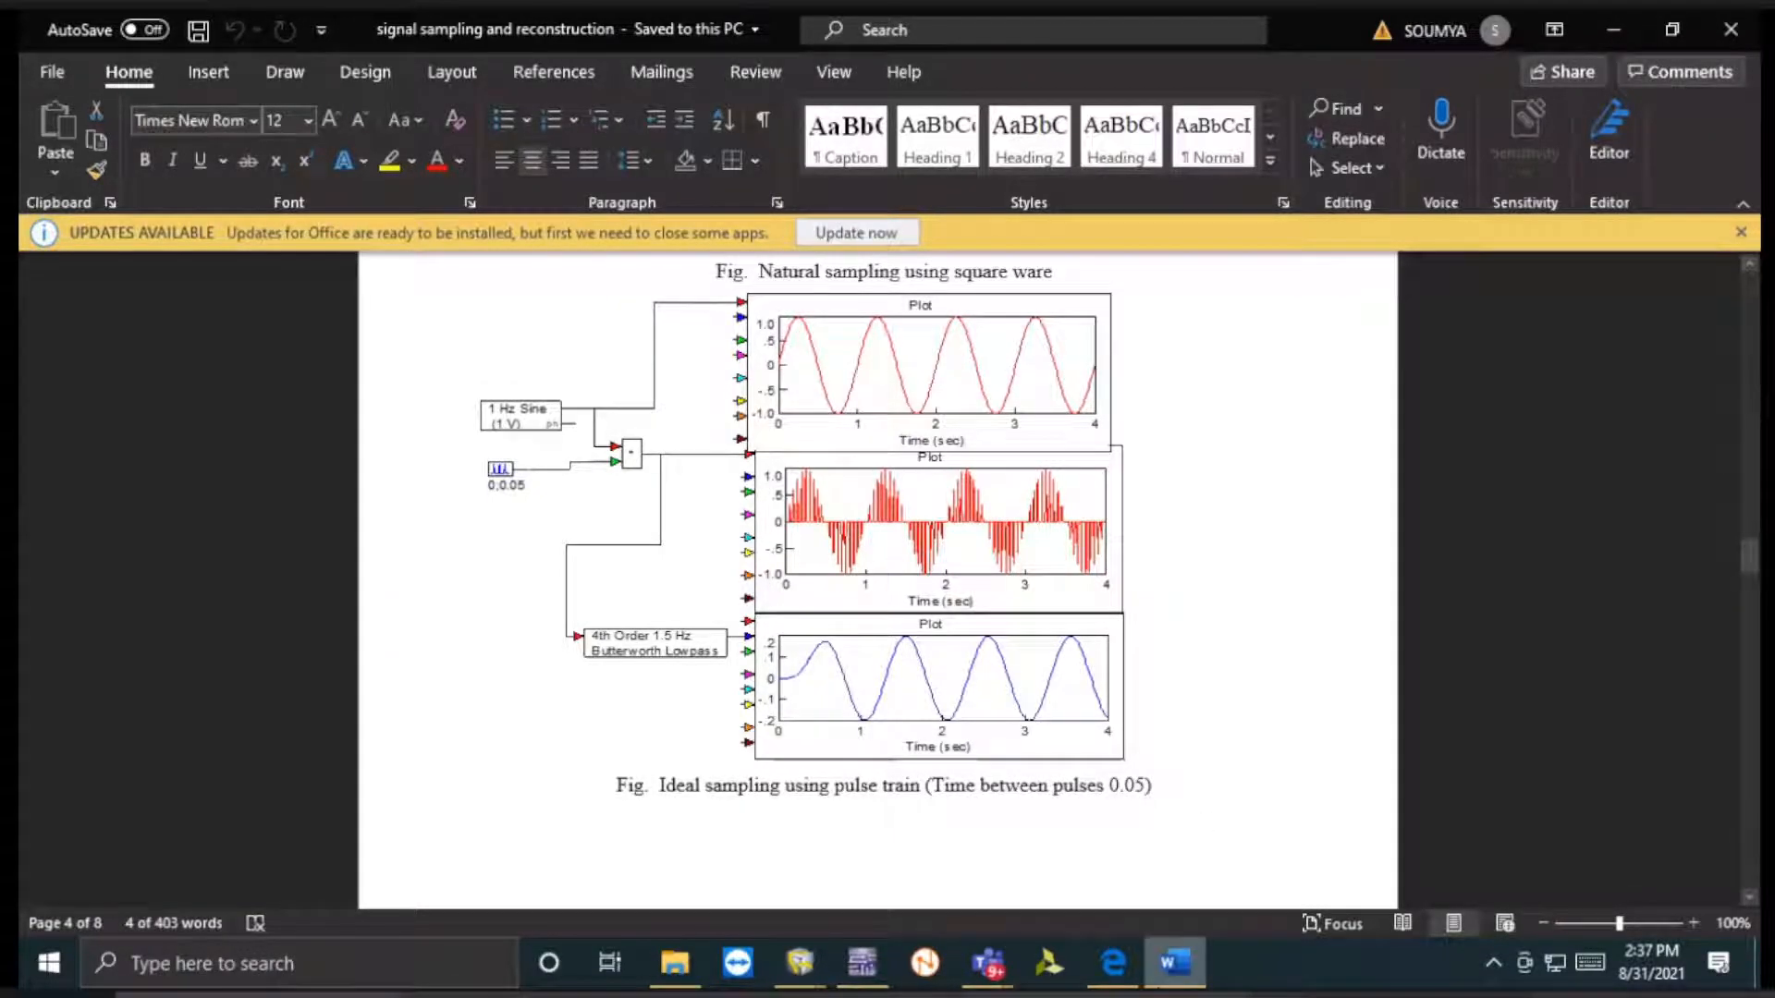
{"action": "left_click", "coordinate": [1114, 964]}
{"action": "left_click", "coordinate": [1116, 967]}
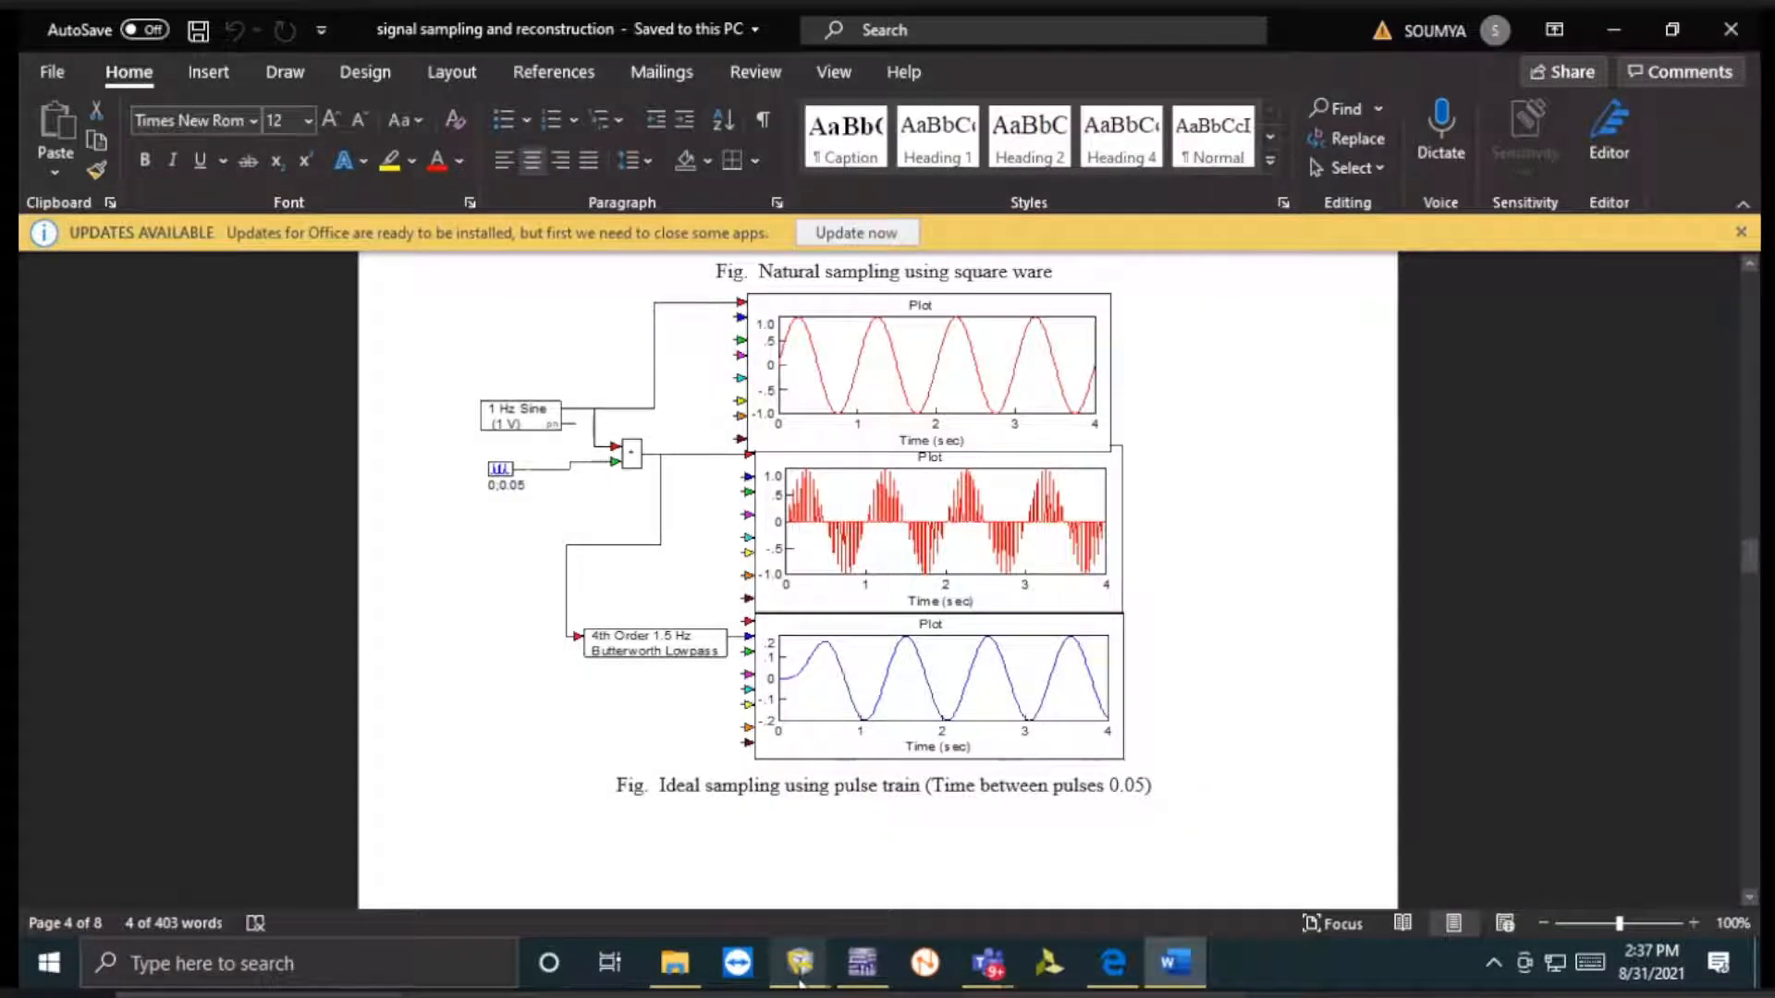
- Return to the simulation diagram and set the pulse train's time between pulses to .05
{"action": "left_click", "coordinate": [1610, 31]}
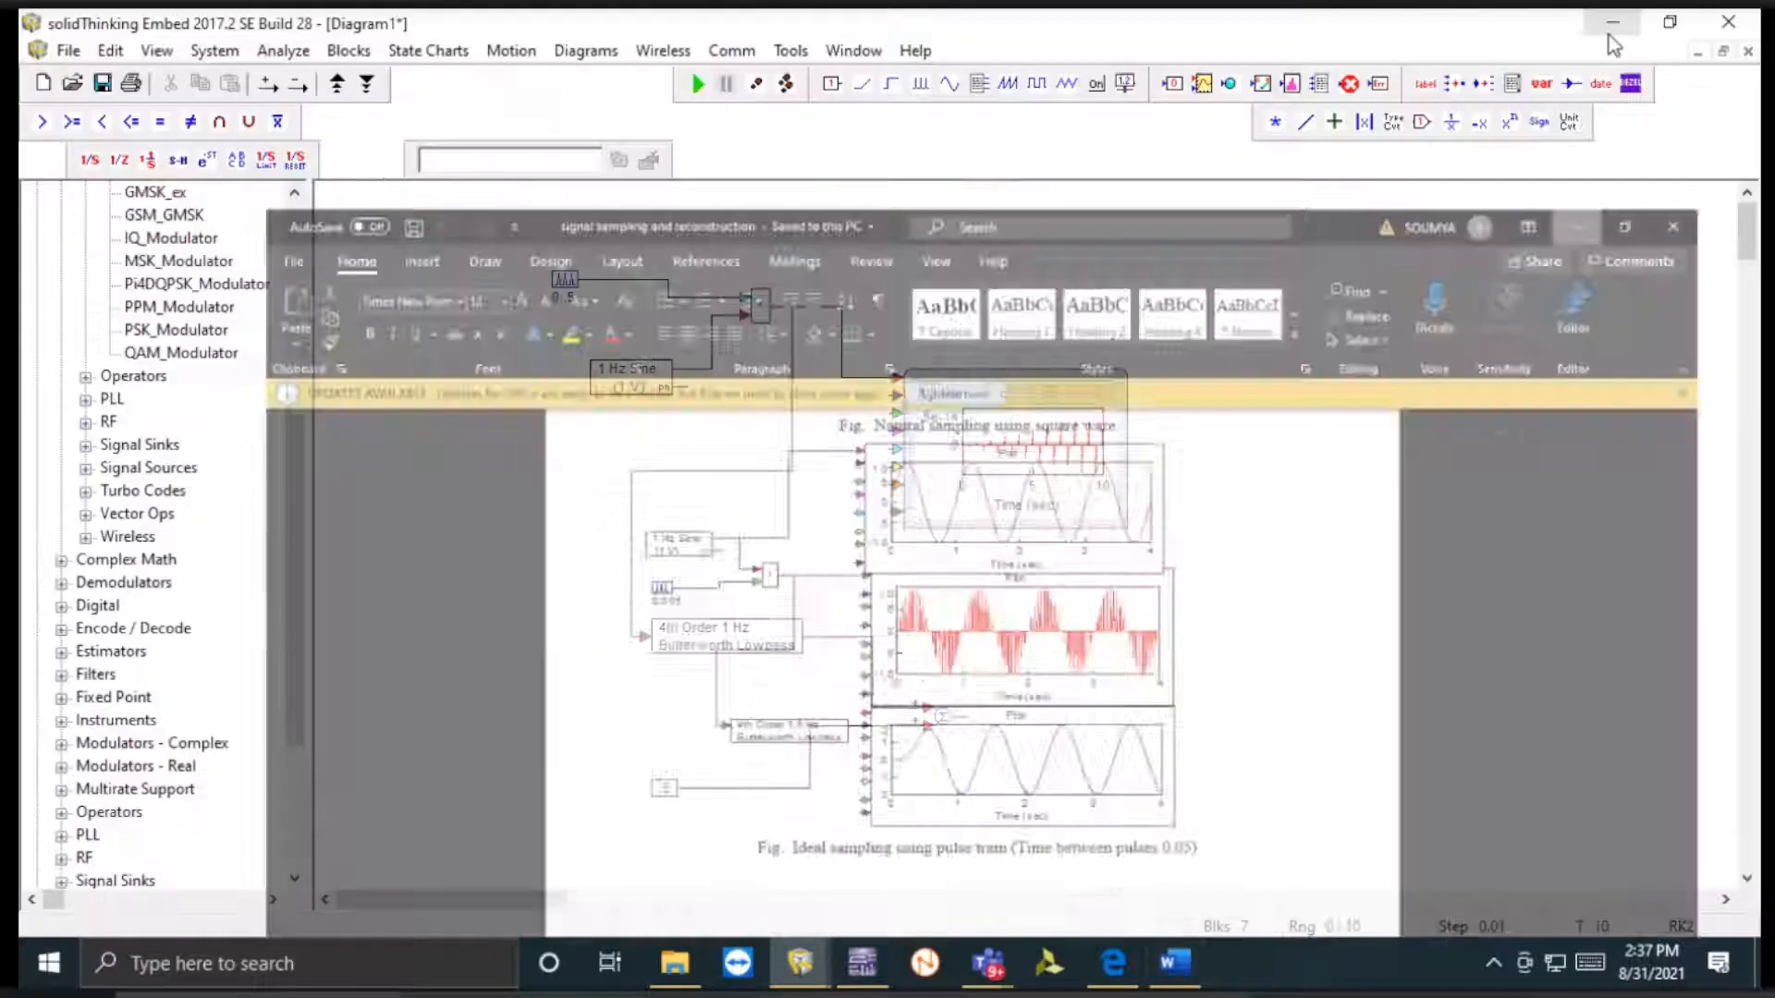
{"action": "double_click", "coordinate": [564, 281]}
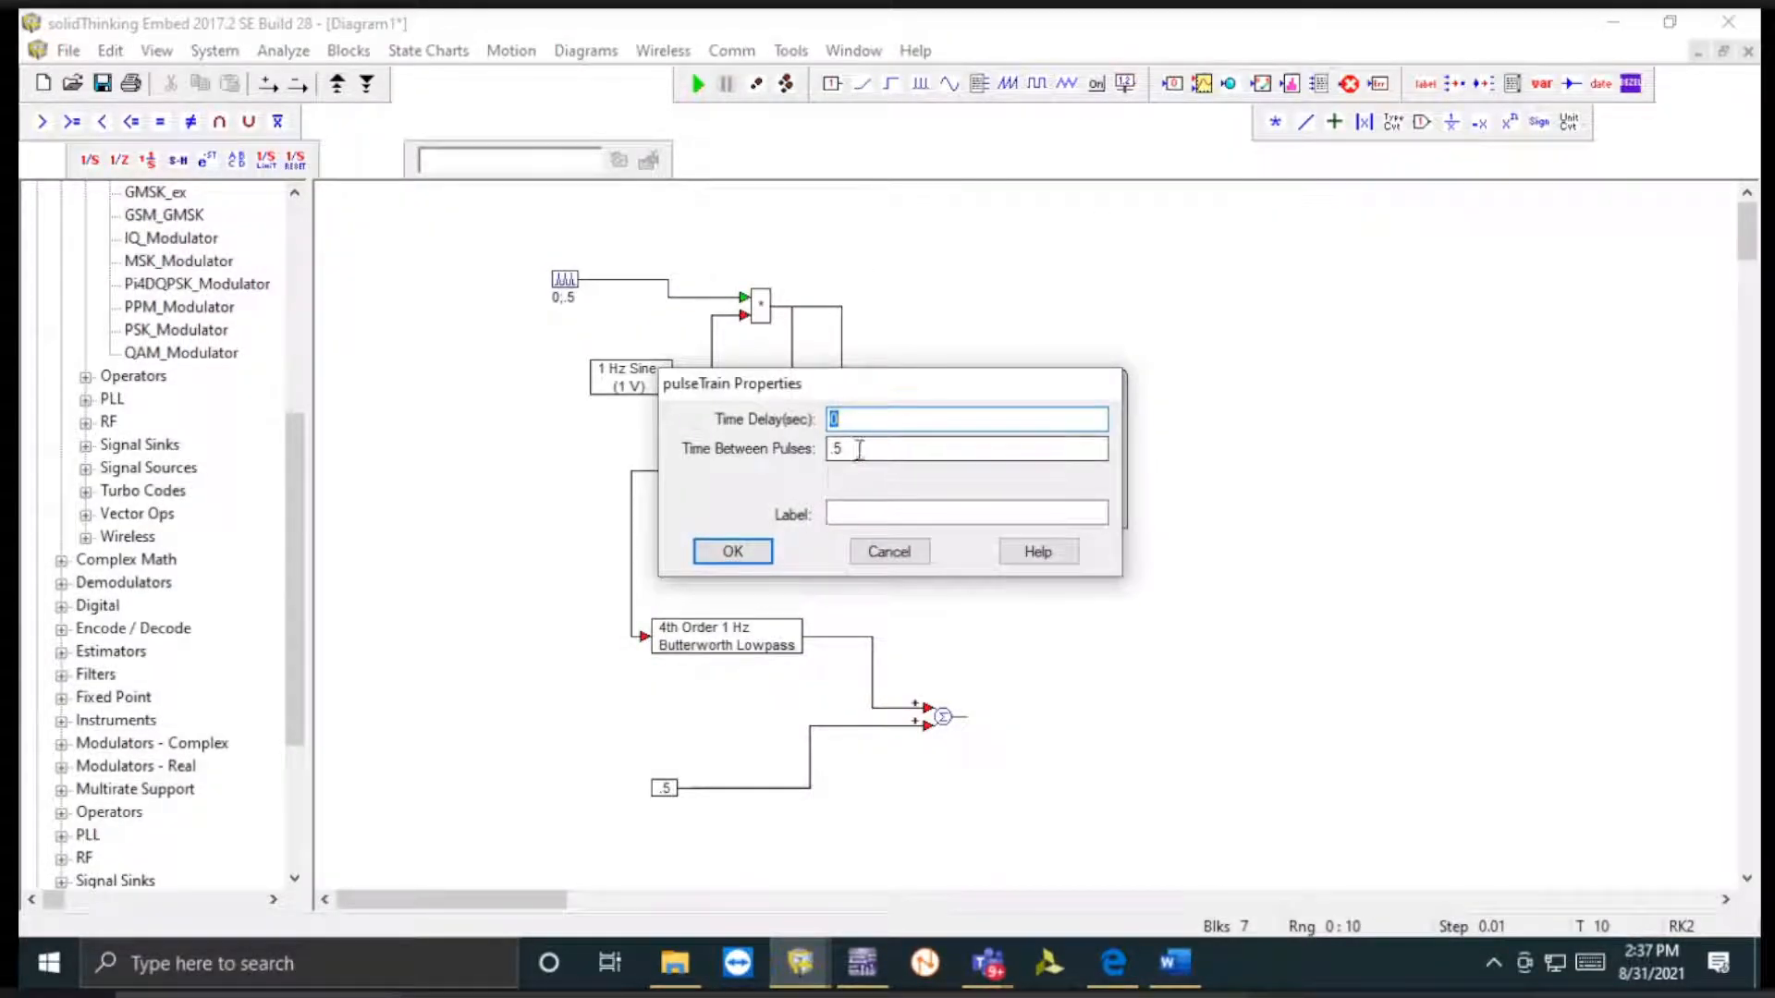
{"action": "left_click", "coordinate": [860, 448]}
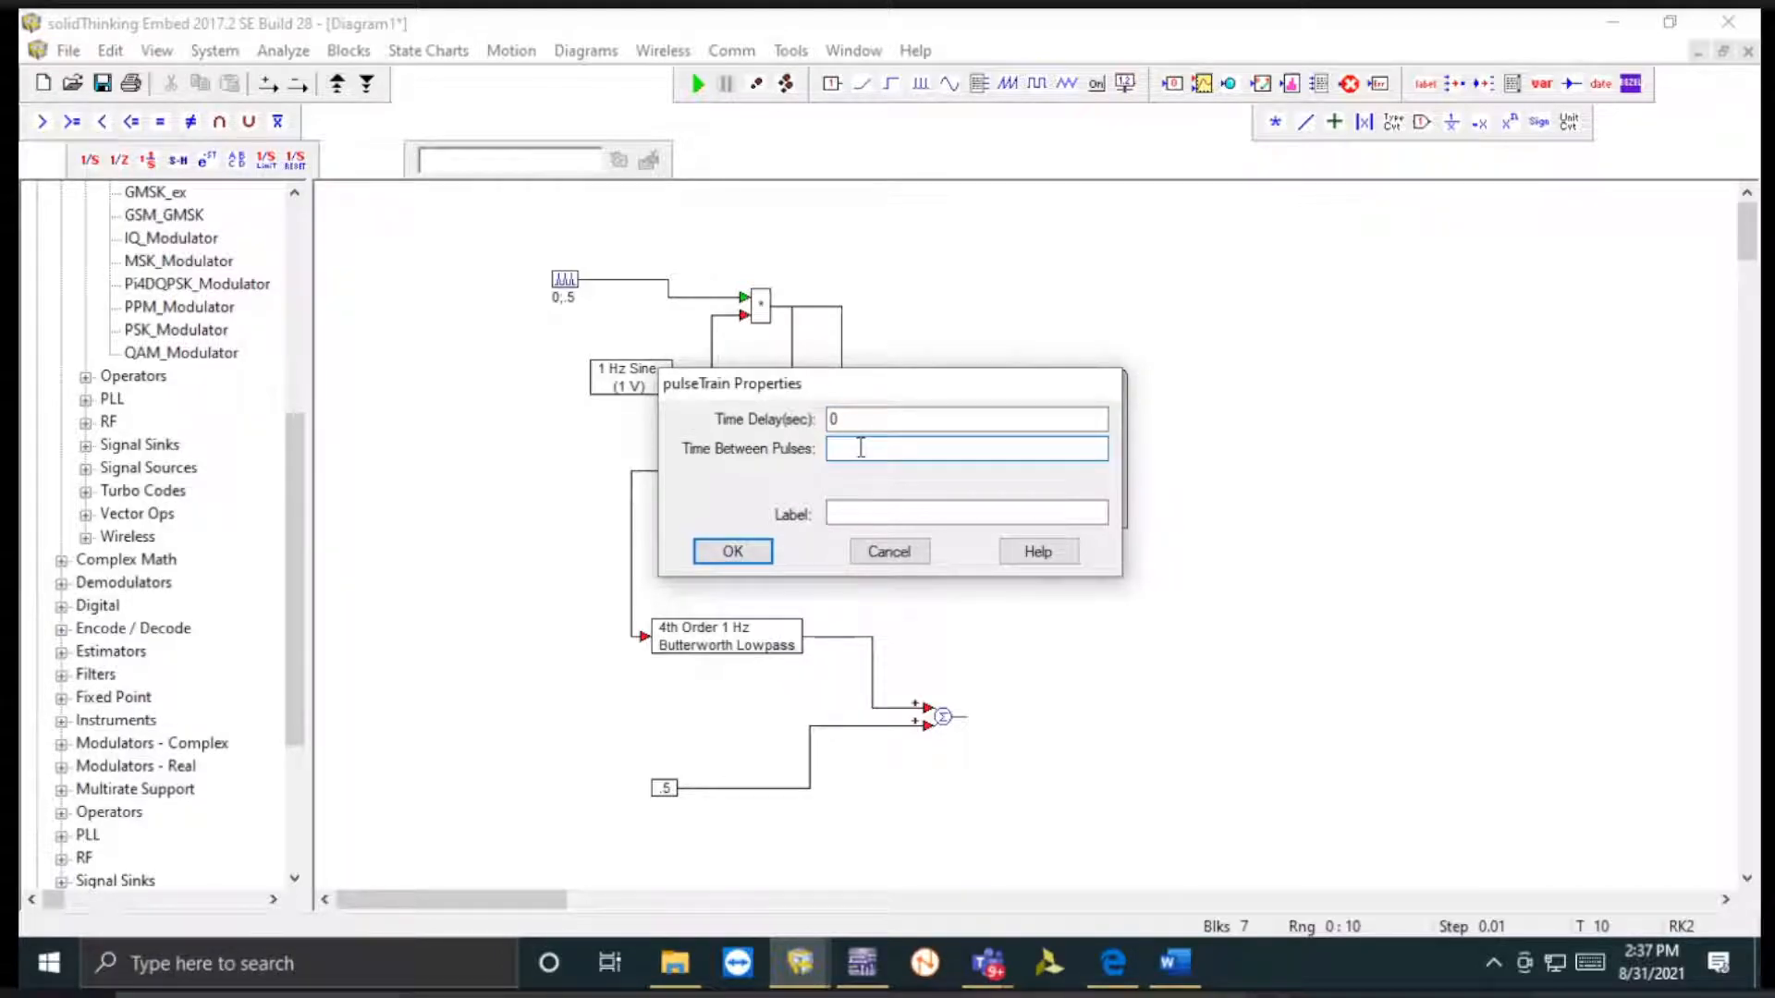
{"action": "type", "text": ".05"}
{"action": "left_click", "coordinate": [733, 552]}
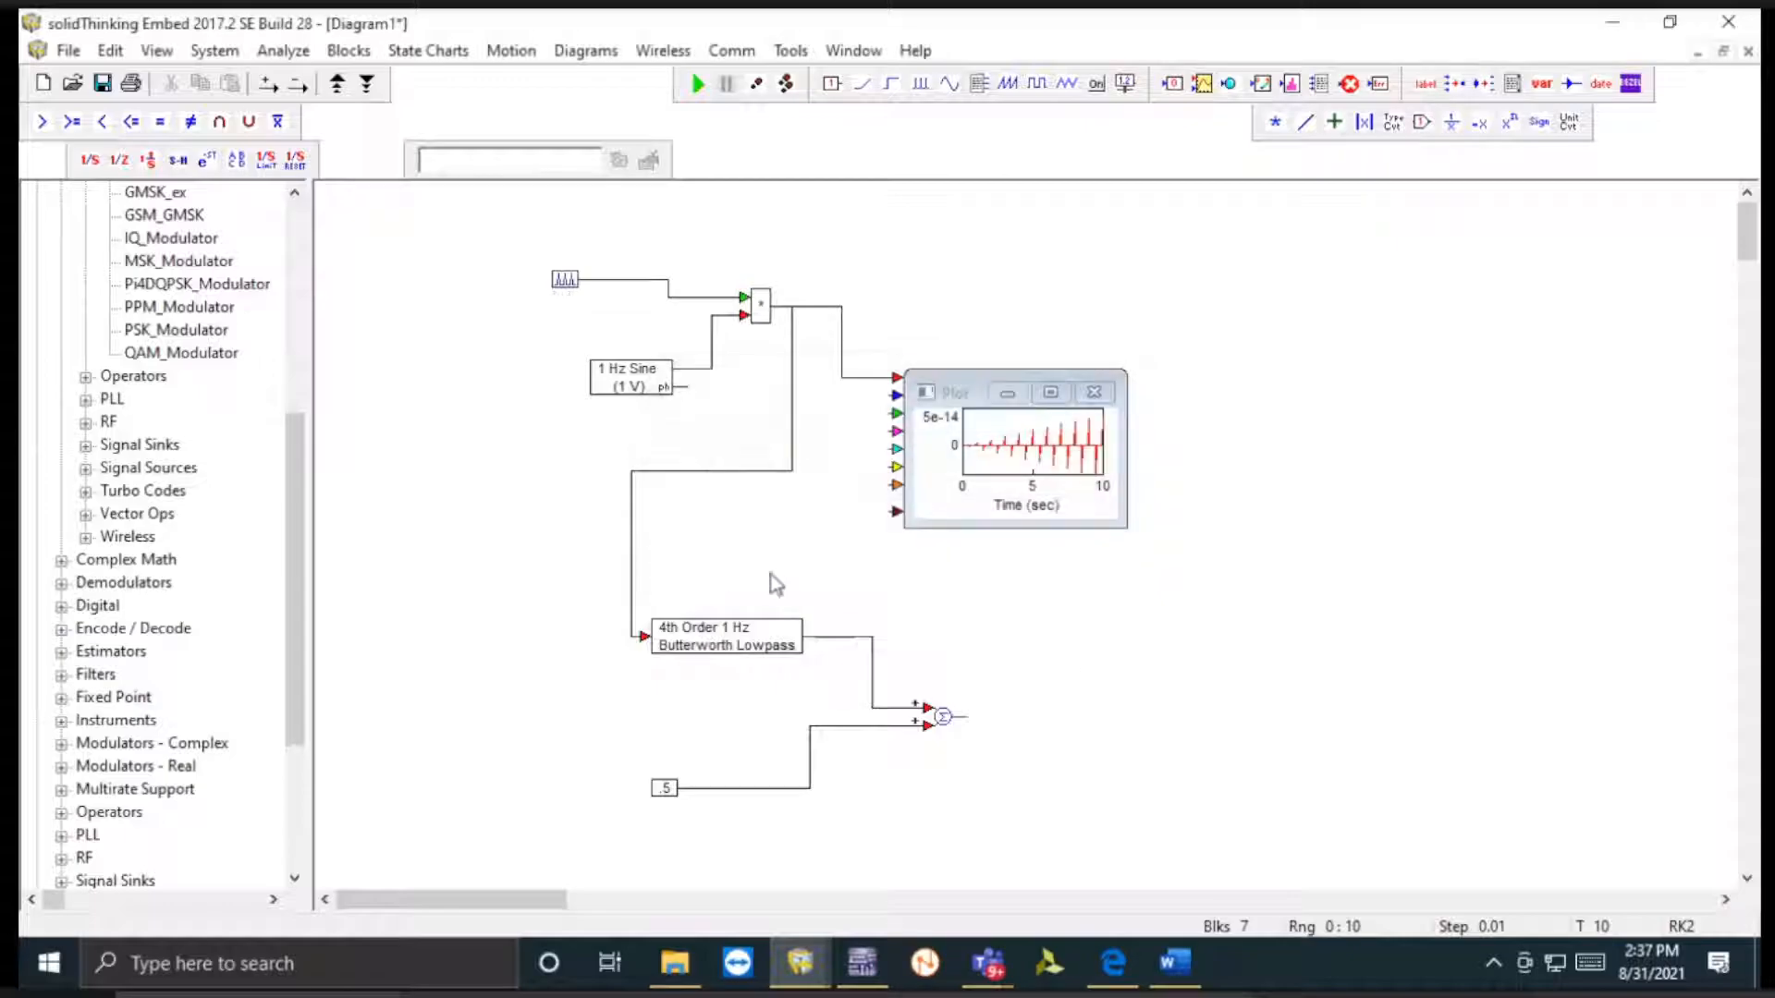
- Rerun the simulation, examine the sampled signal in the enlarged plot, and switch to the Word document's flat top sampling figure
{"action": "left_click", "coordinate": [703, 87]}
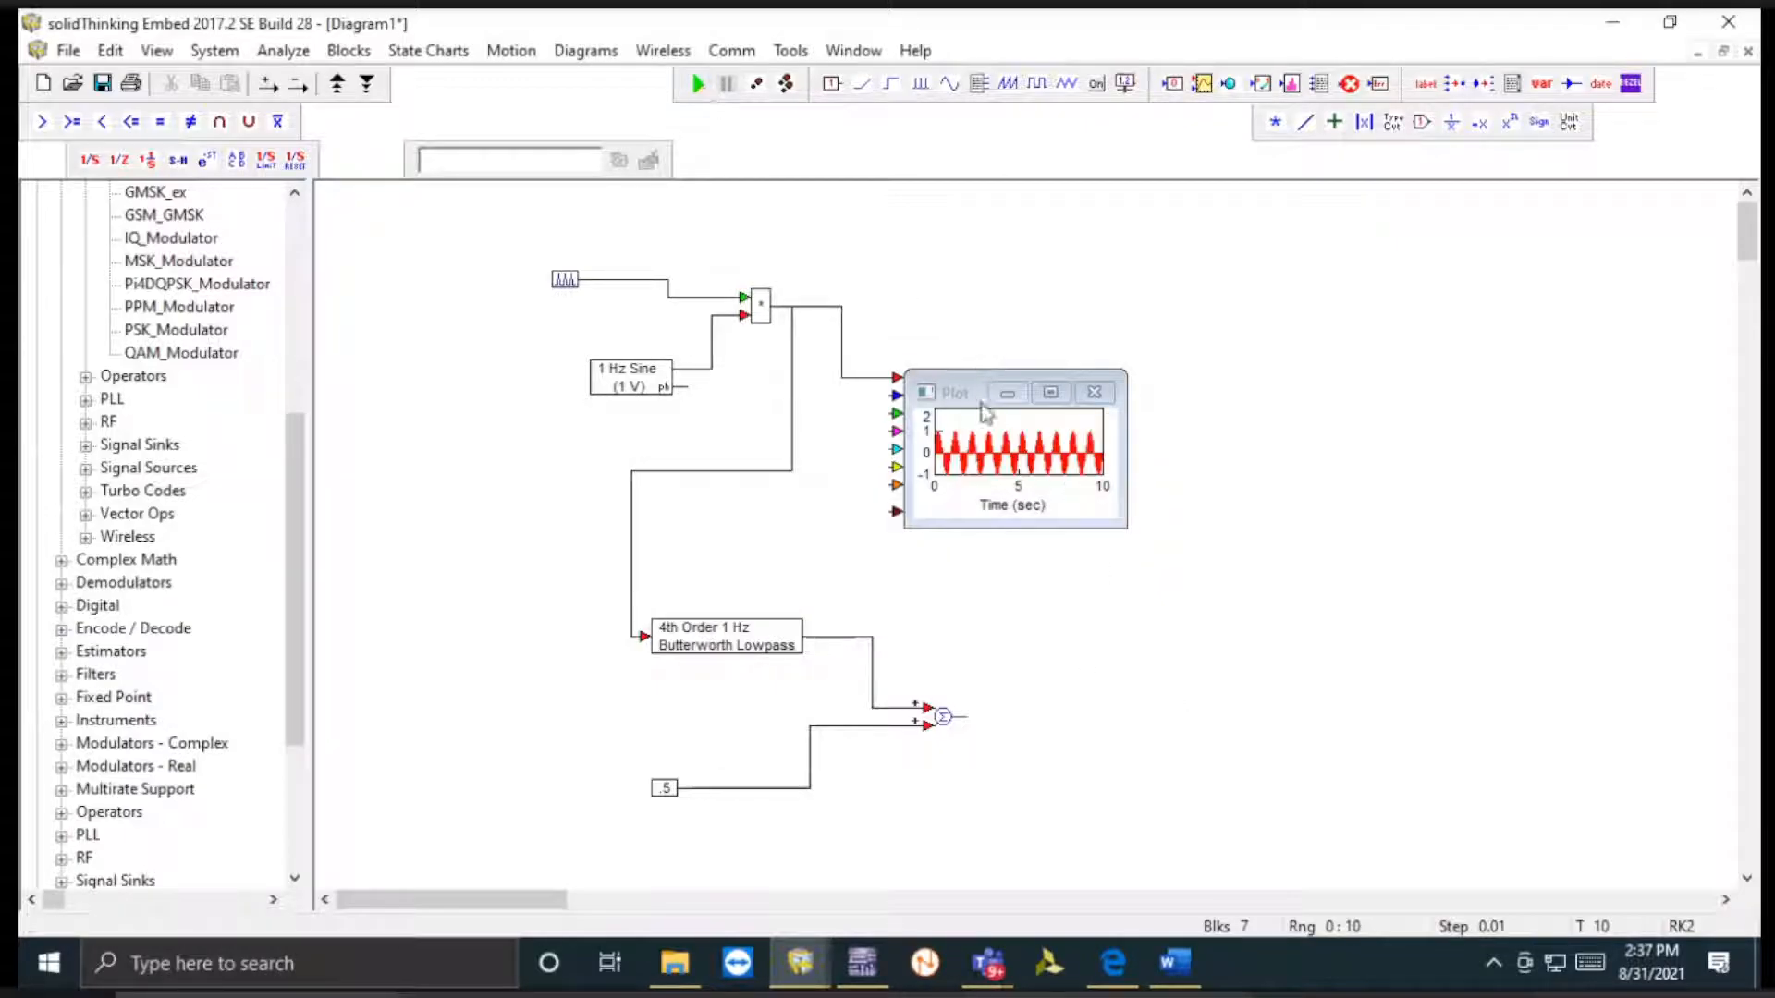
{"action": "left_click", "coordinate": [1050, 392]}
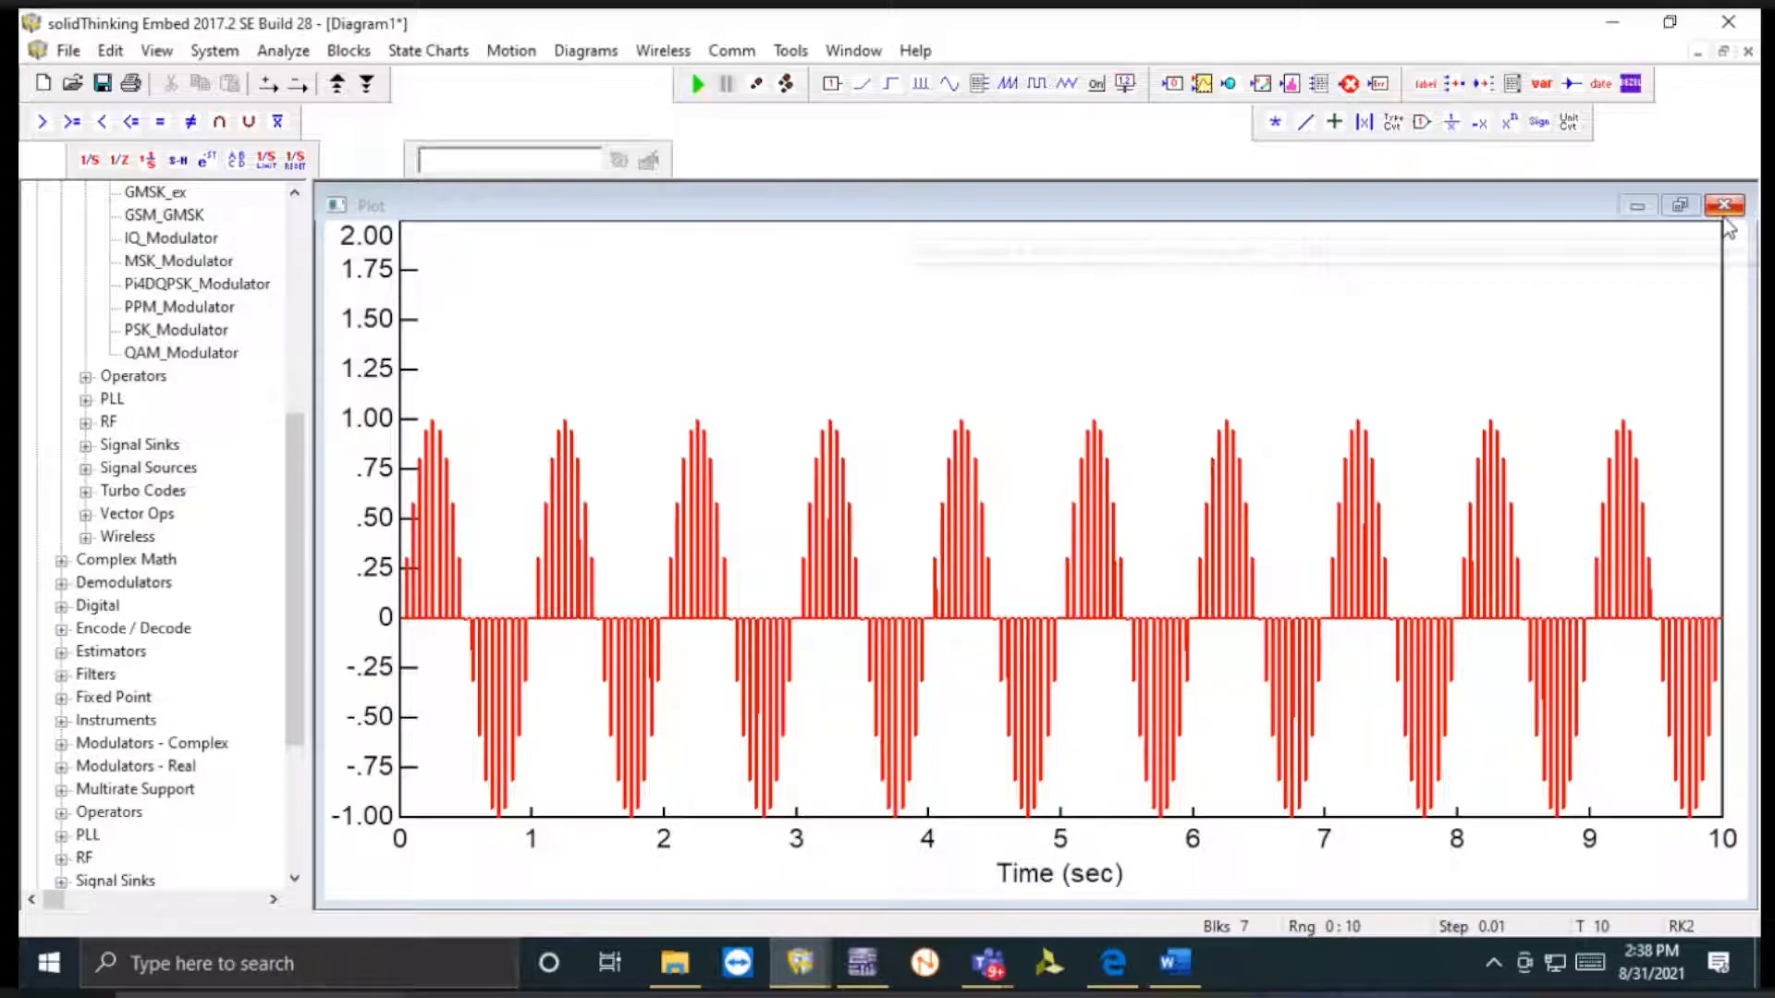
{"action": "left_click", "coordinate": [1175, 963]}
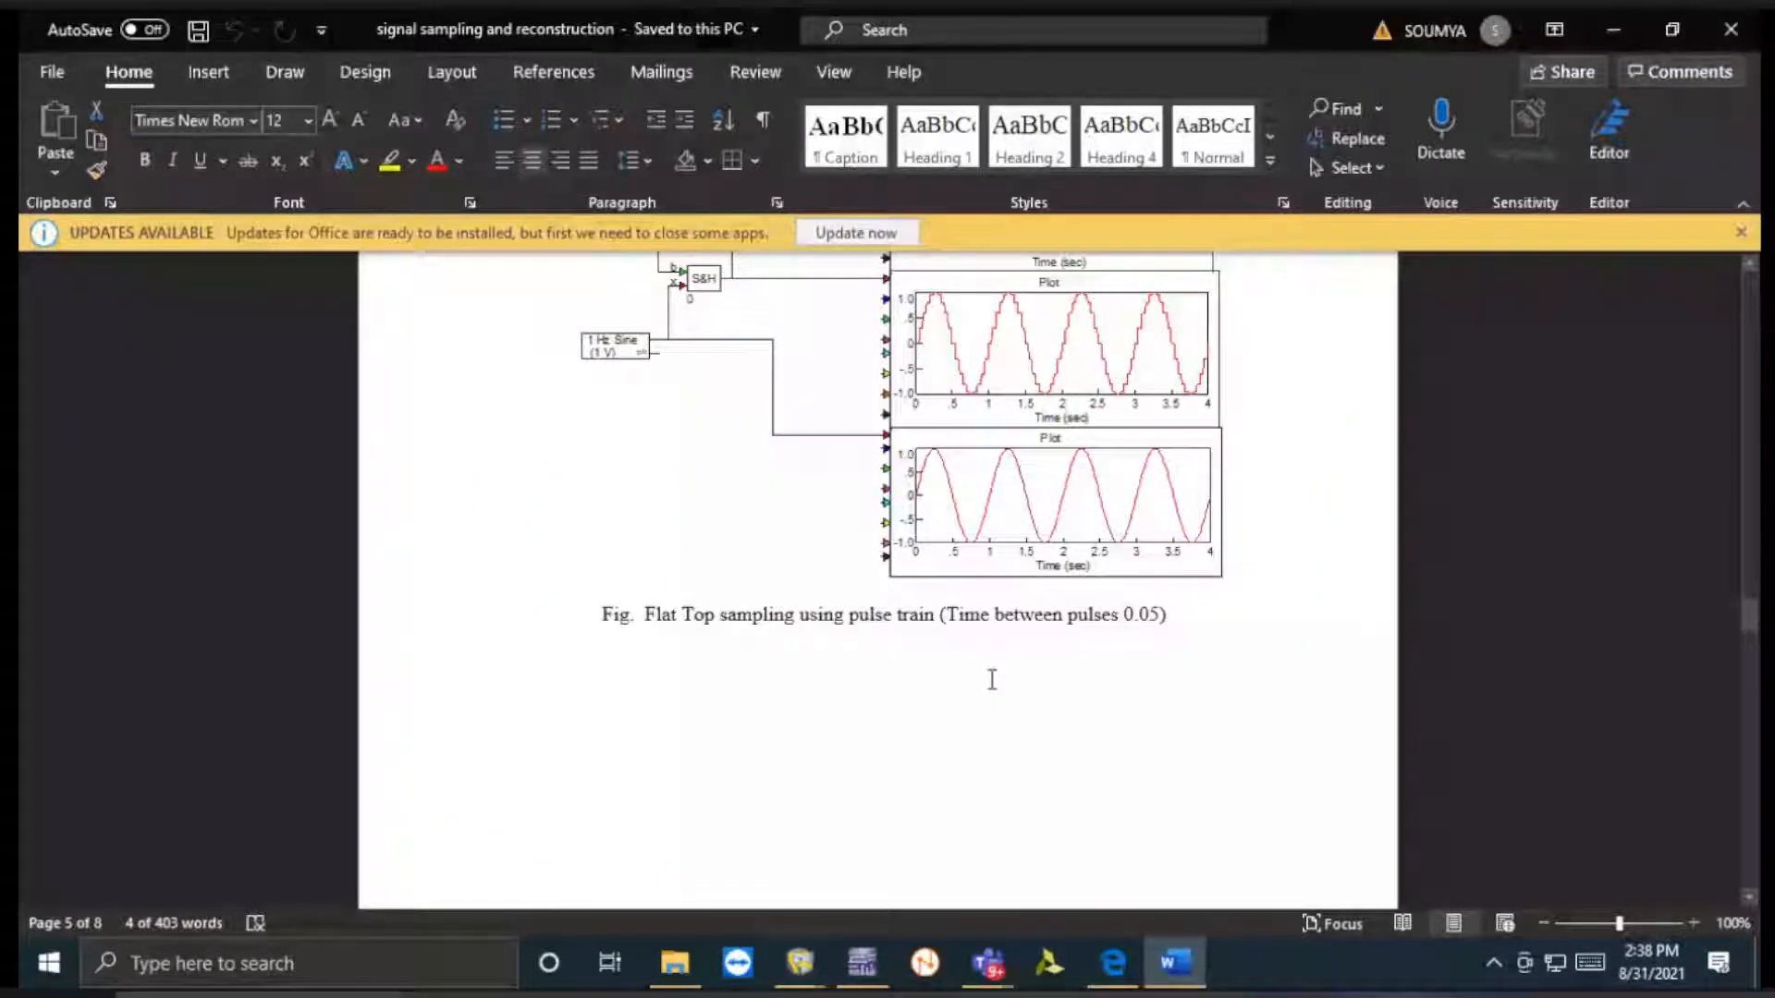
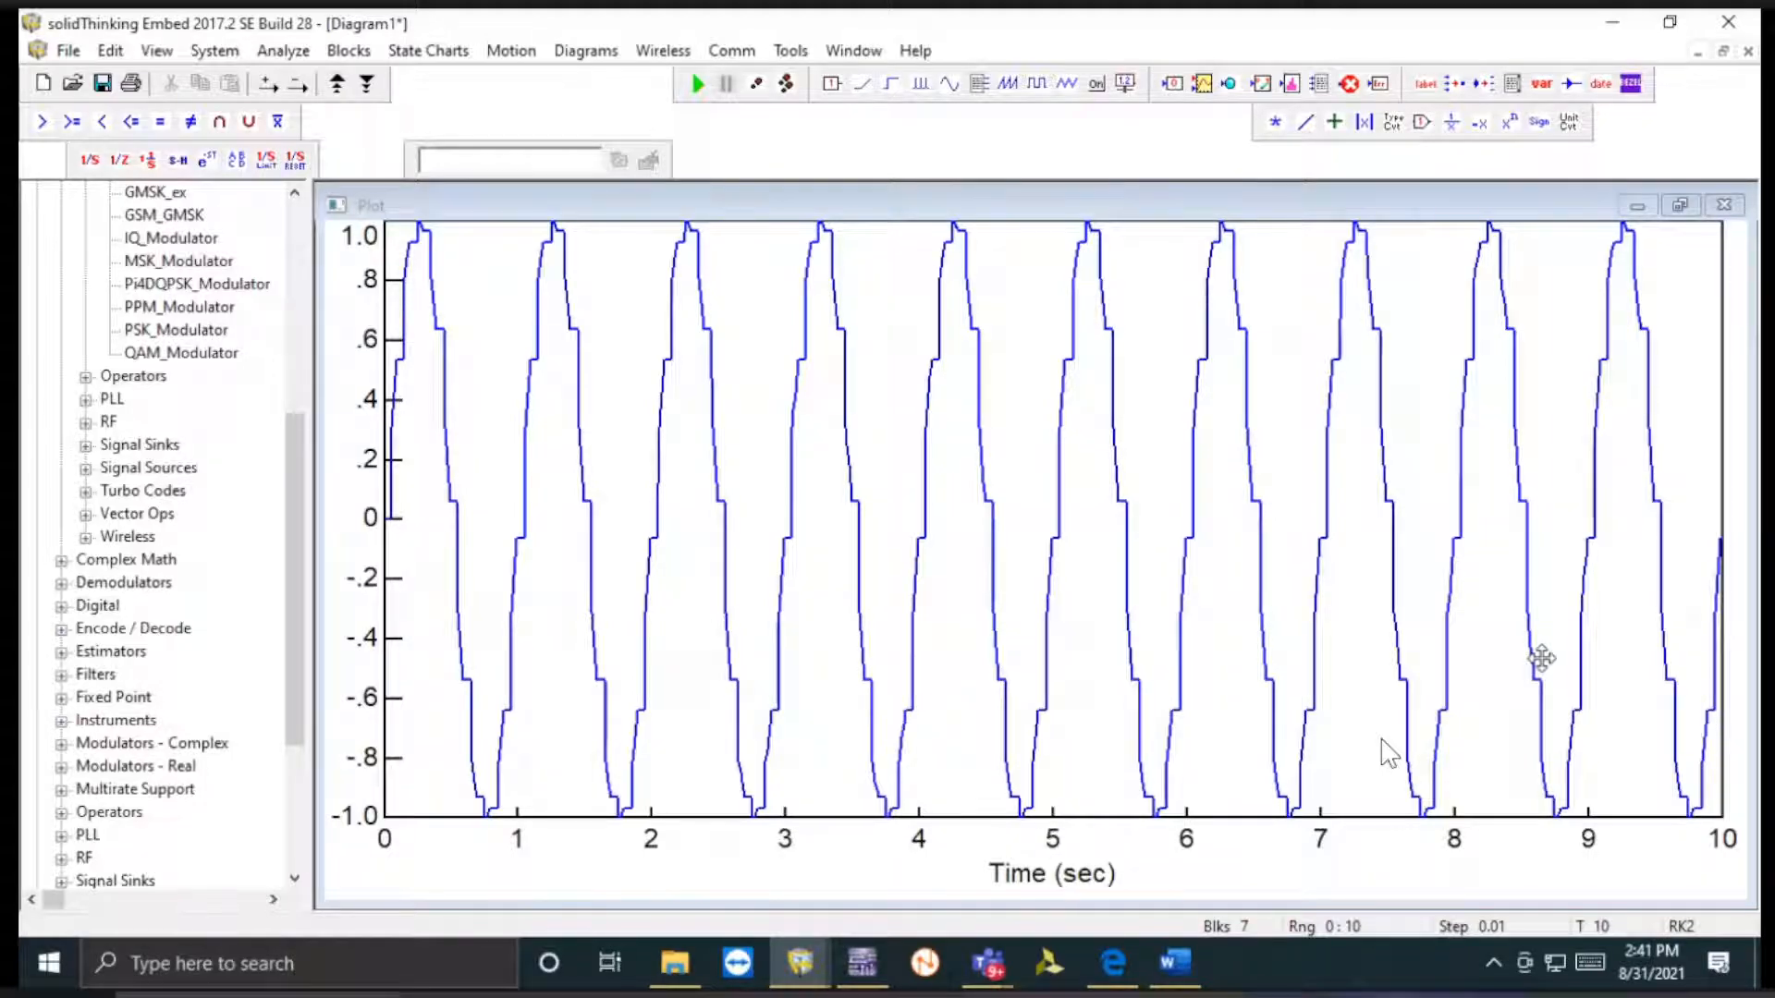
- Minimize the current diagram, then maximize the "sampling and reconstruction" diagram and look over its blocks
{"action": "left_click", "coordinate": [1705, 50]}
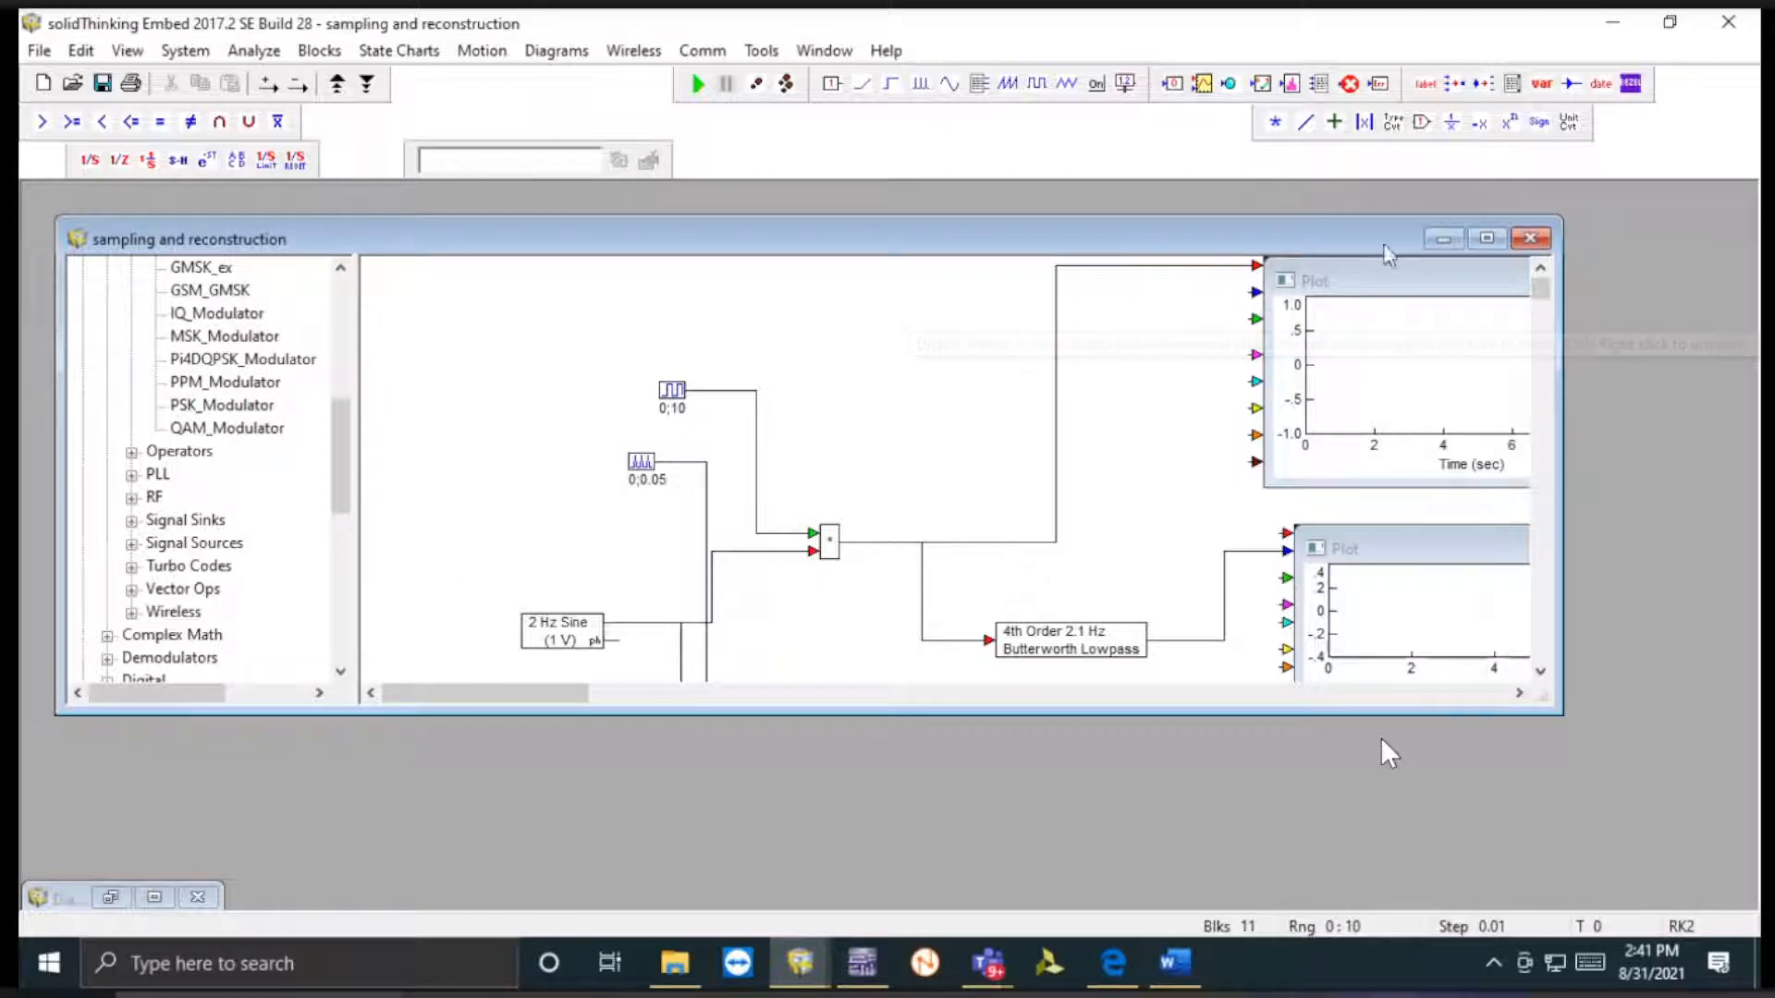
{"action": "left_click", "coordinate": [1492, 244]}
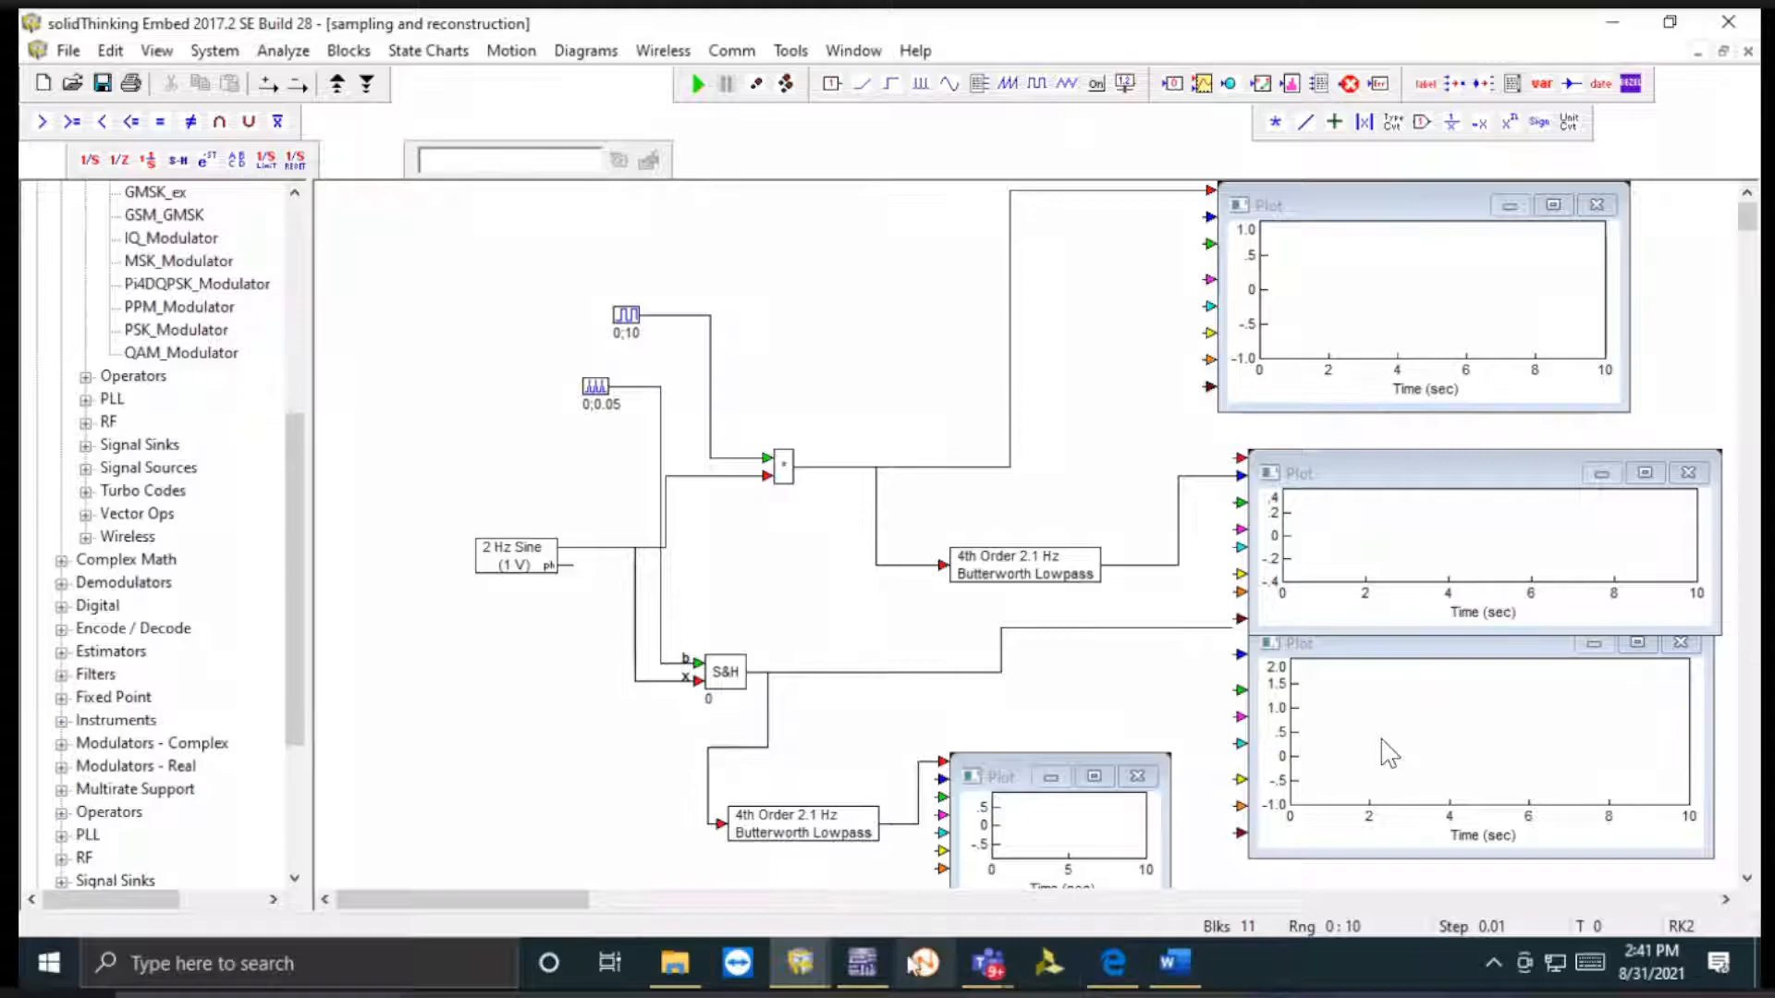
{"action": "left_click", "coordinate": [800, 962]}
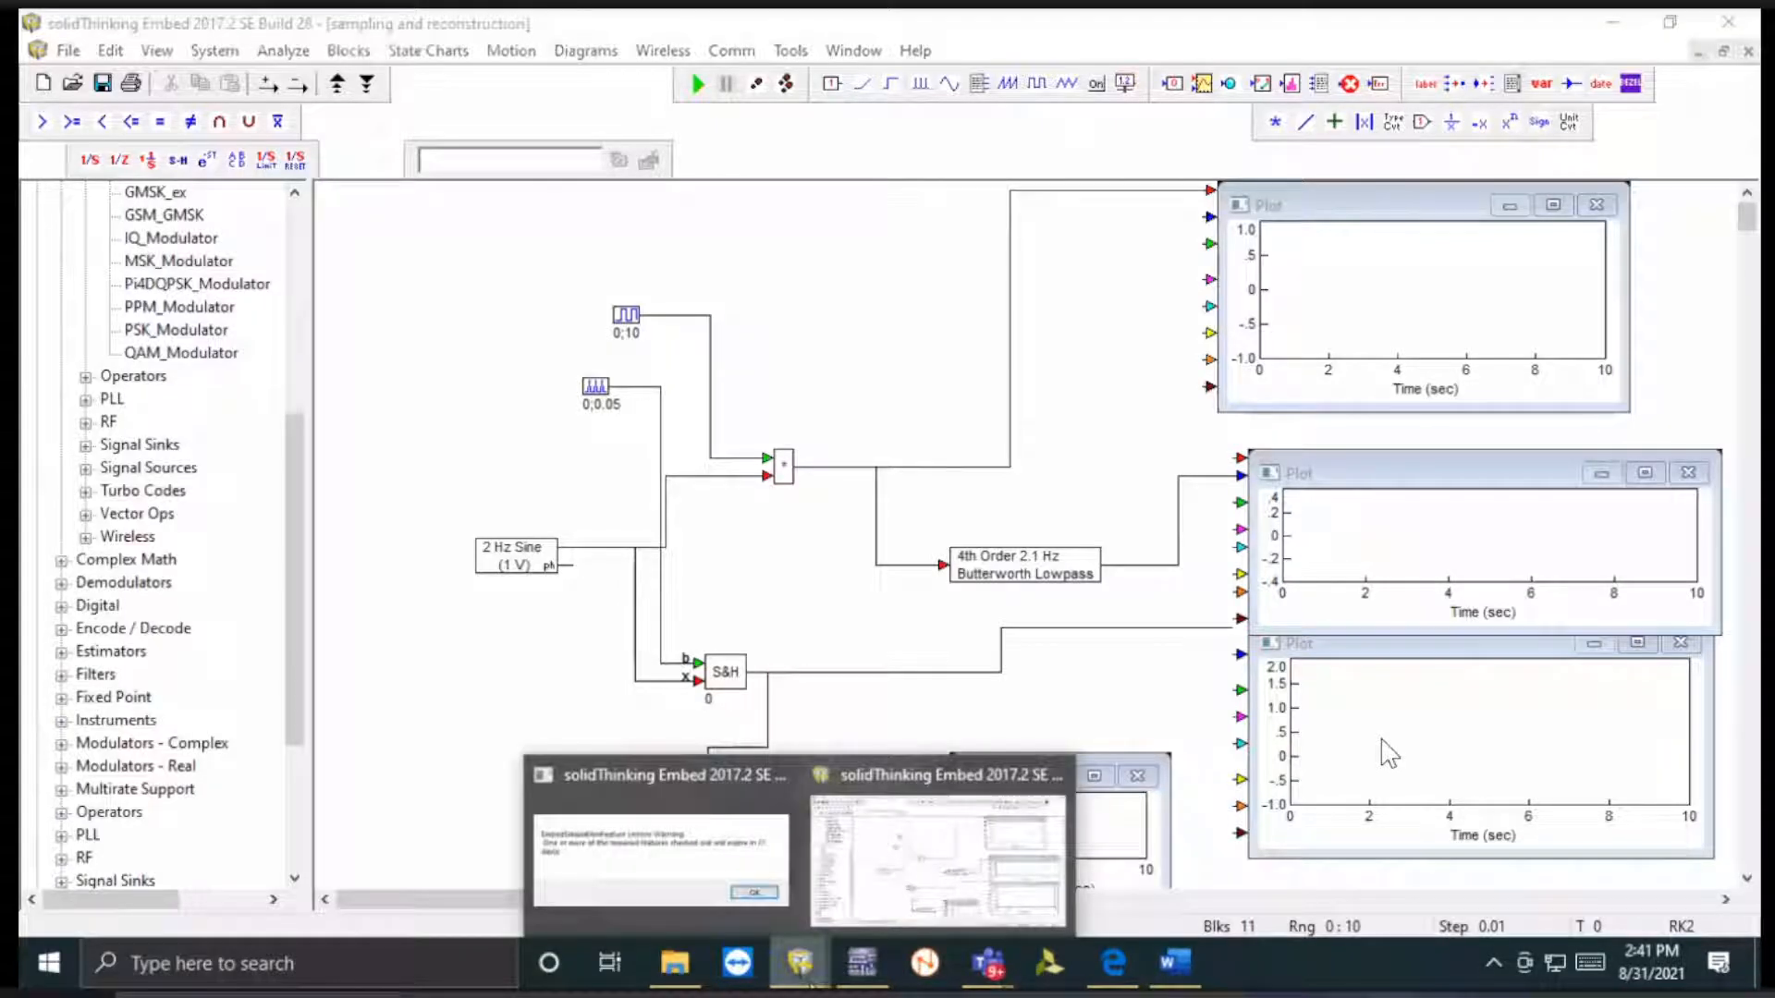
{"action": "left_click", "coordinate": [869, 876]}
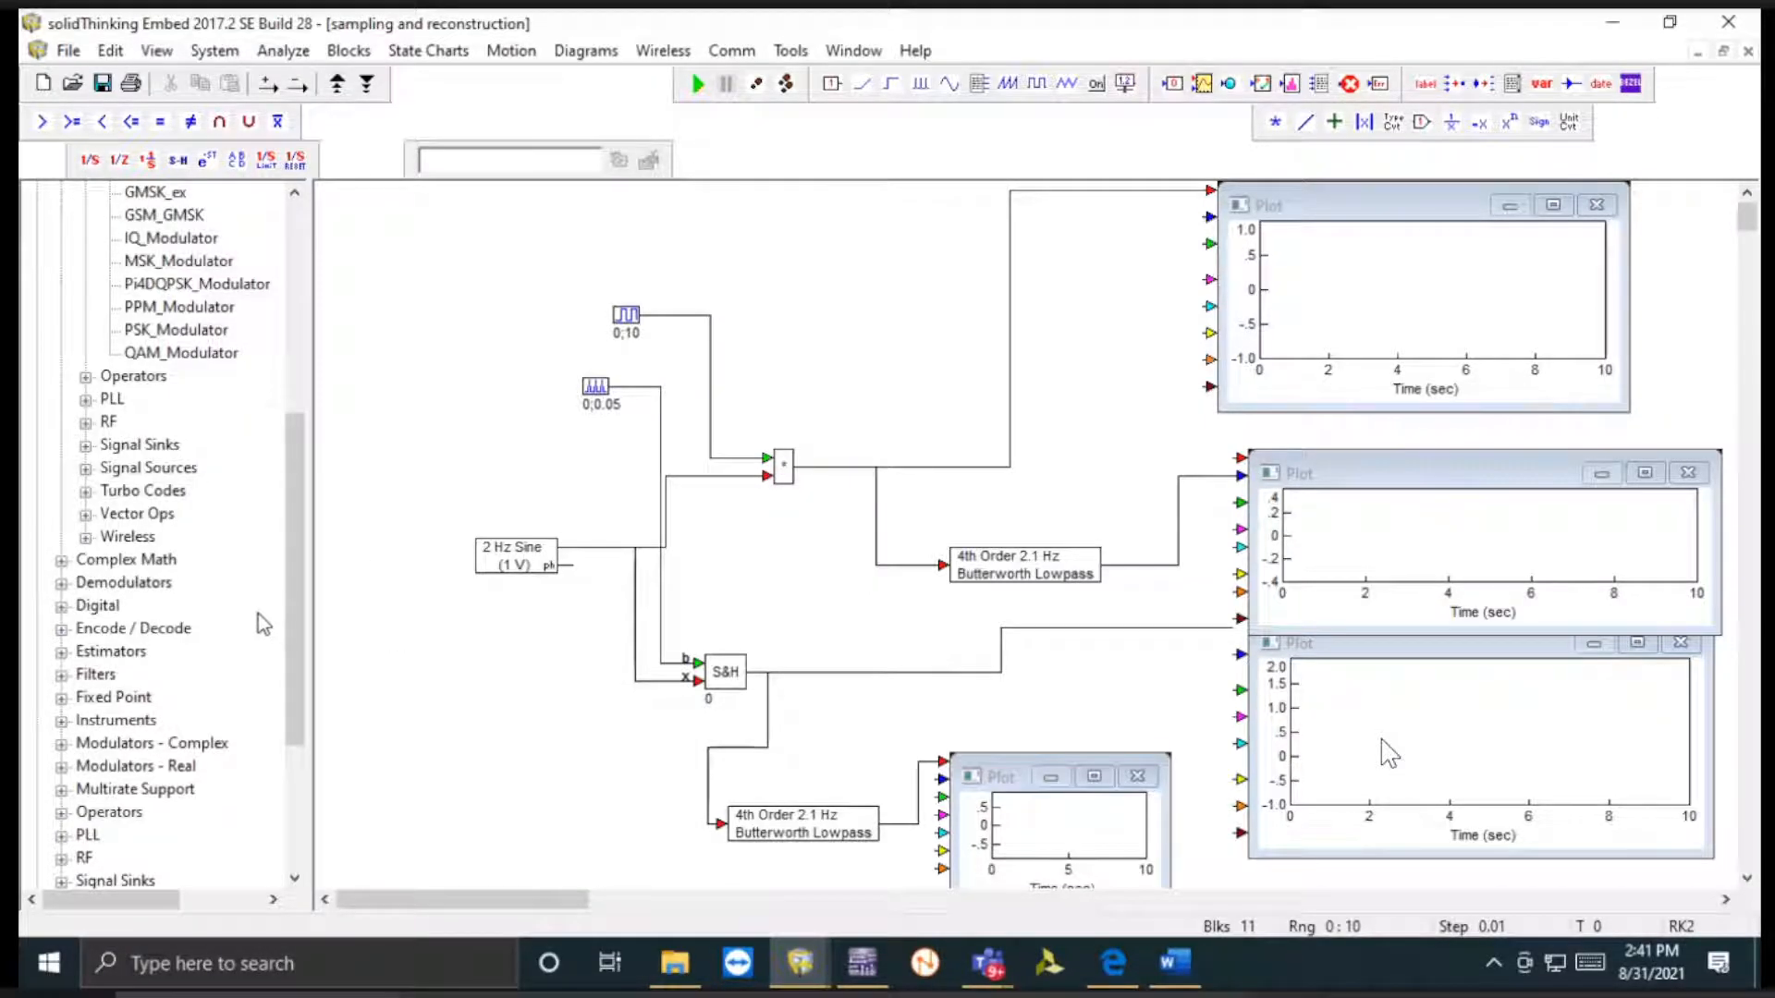
{"action": "scroll", "coordinate": [438, 698], "scroll_direction": "down", "scroll_amount": 1}
{"action": "scroll", "coordinate": [438, 697], "scroll_direction": "down", "scroll_amount": 10}
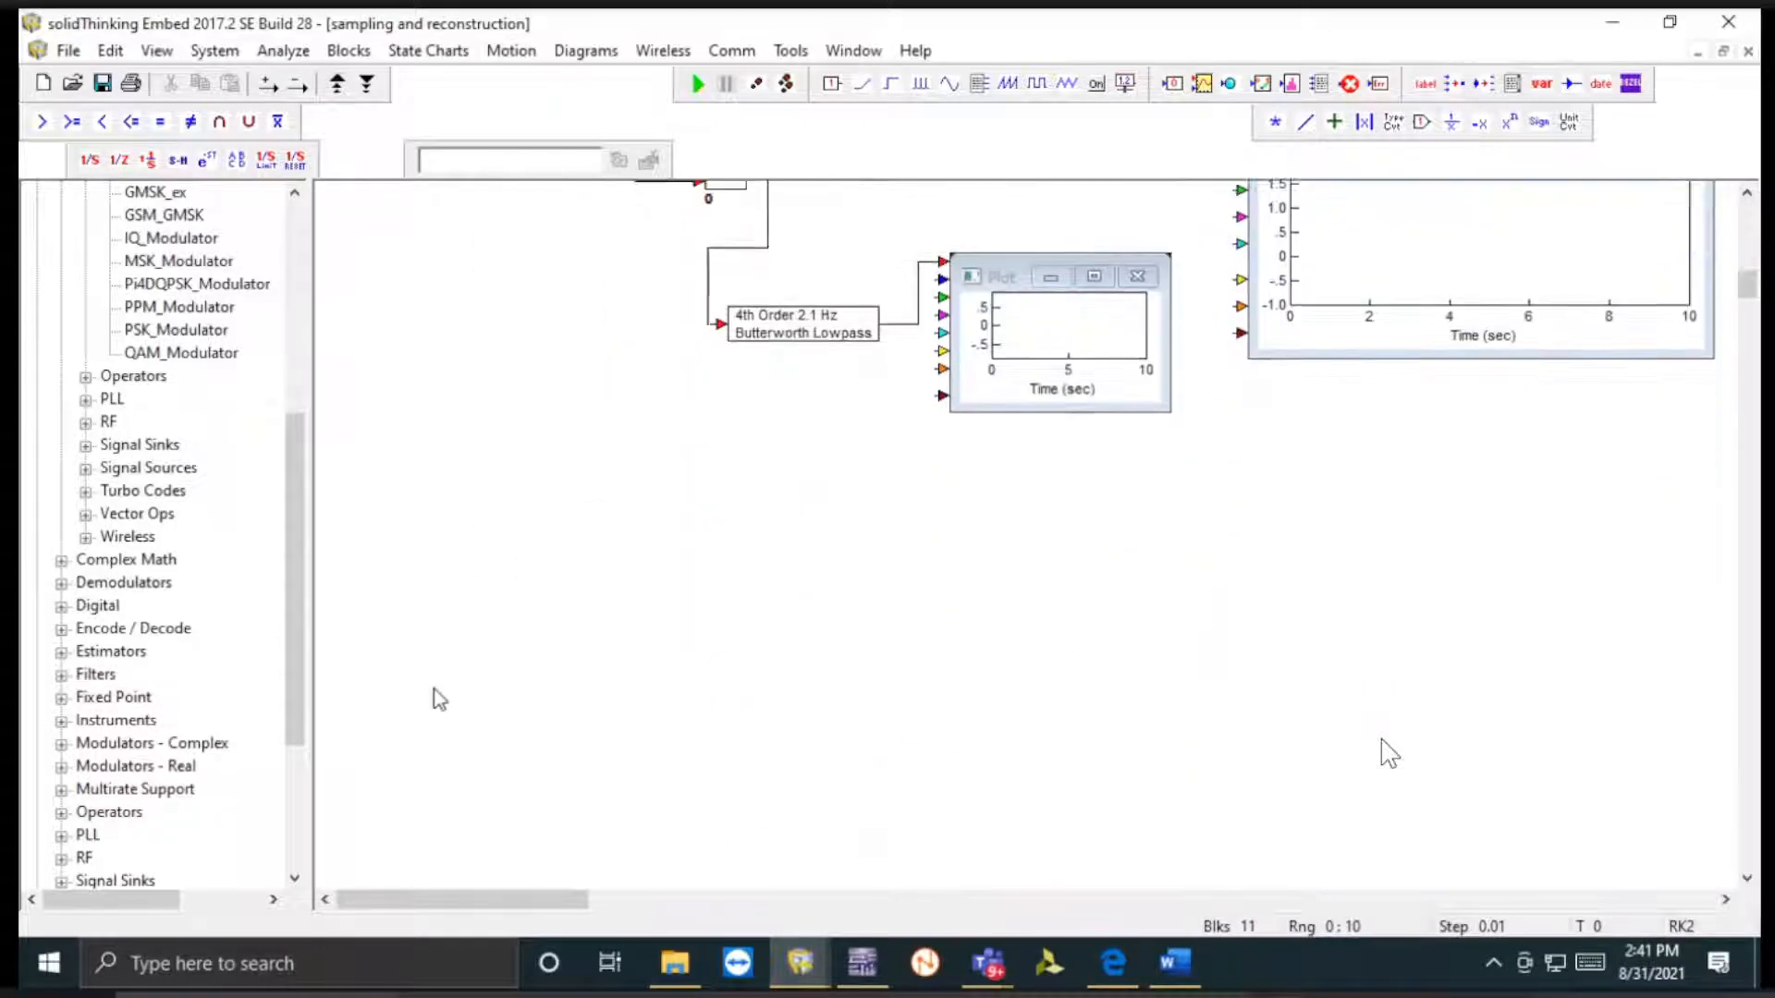
{"action": "left_click_drag", "start_coordinate": [1746, 303], "coordinate": [1747, 216]}
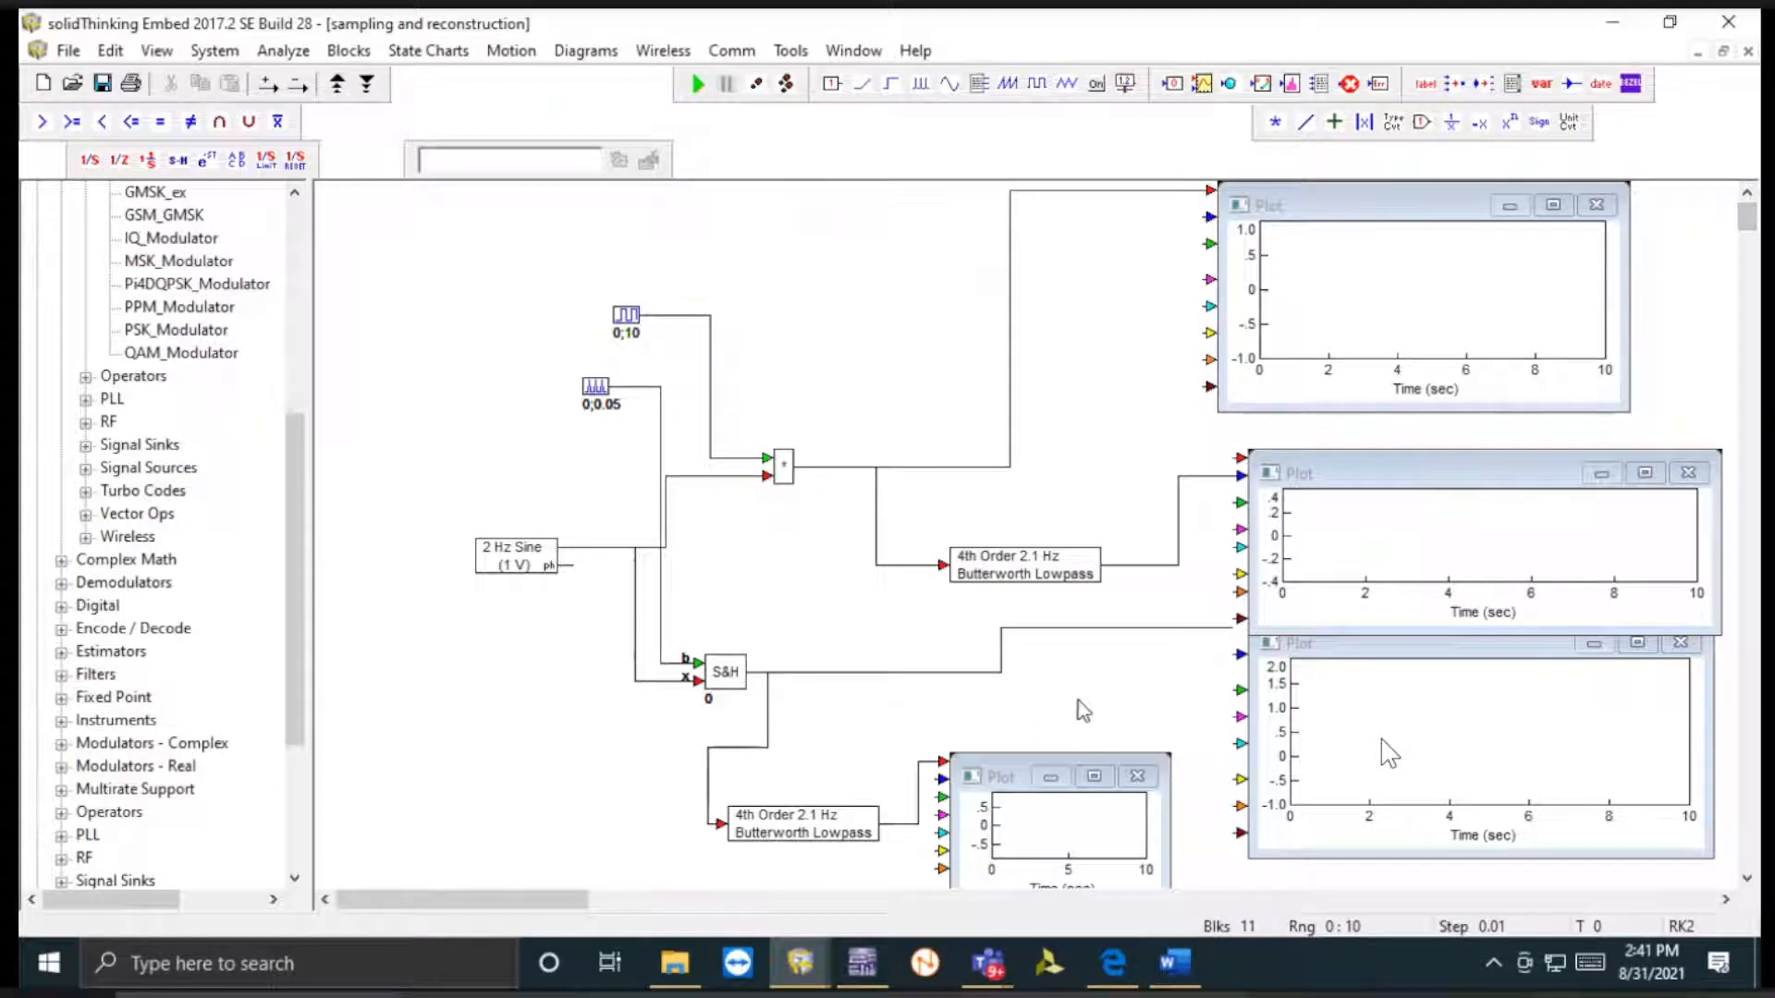
- Bring up the pending license warnings and dismiss both of them
{"action": "mouse_move", "coordinate": [827, 970]}
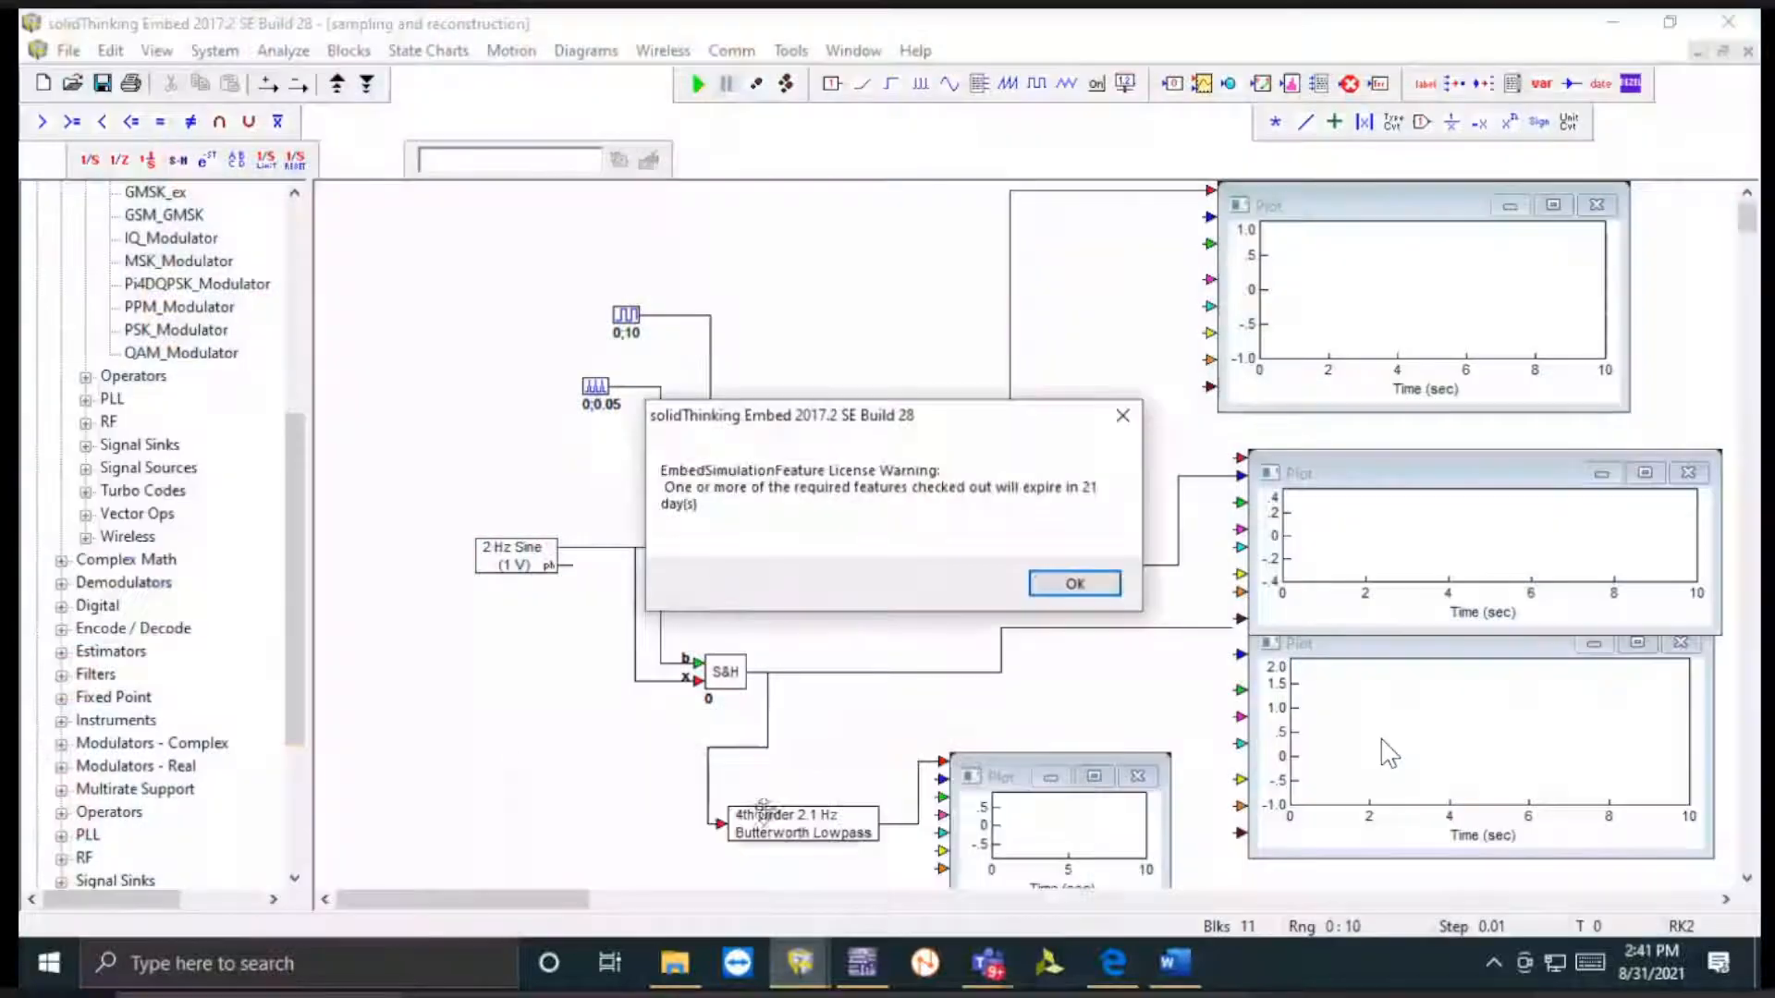
{"action": "left_click", "coordinate": [735, 887]}
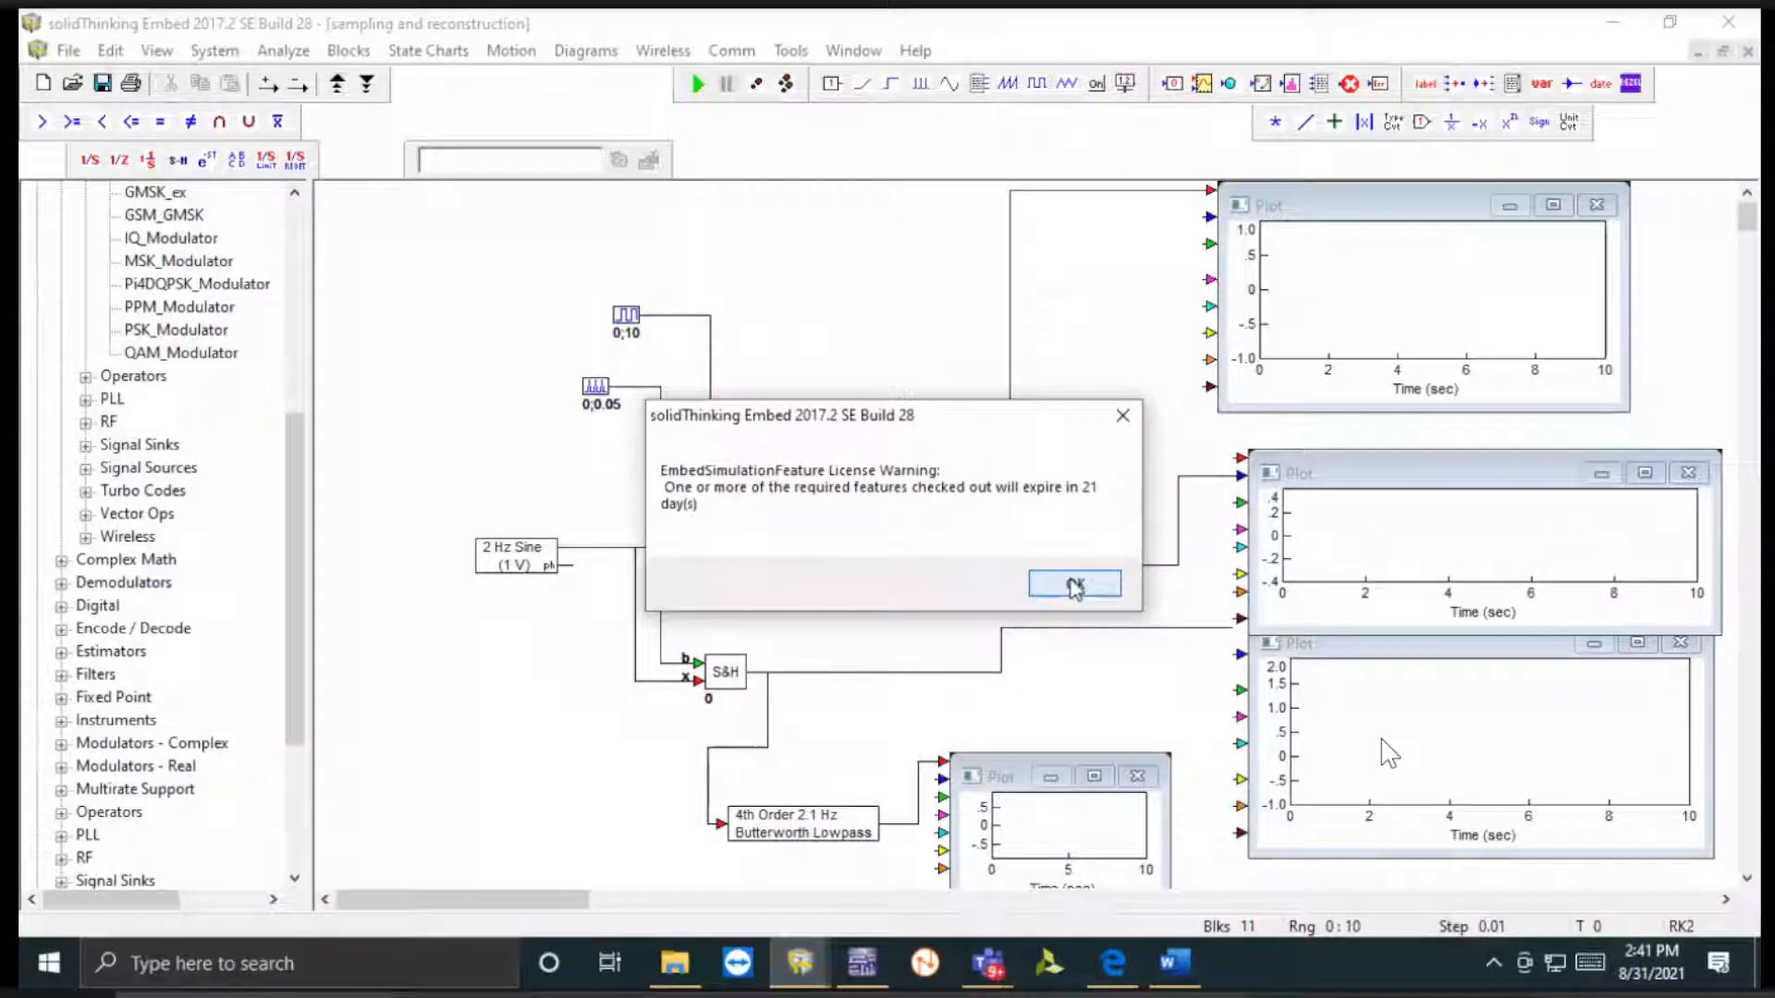
{"action": "left_click", "coordinate": [1075, 586]}
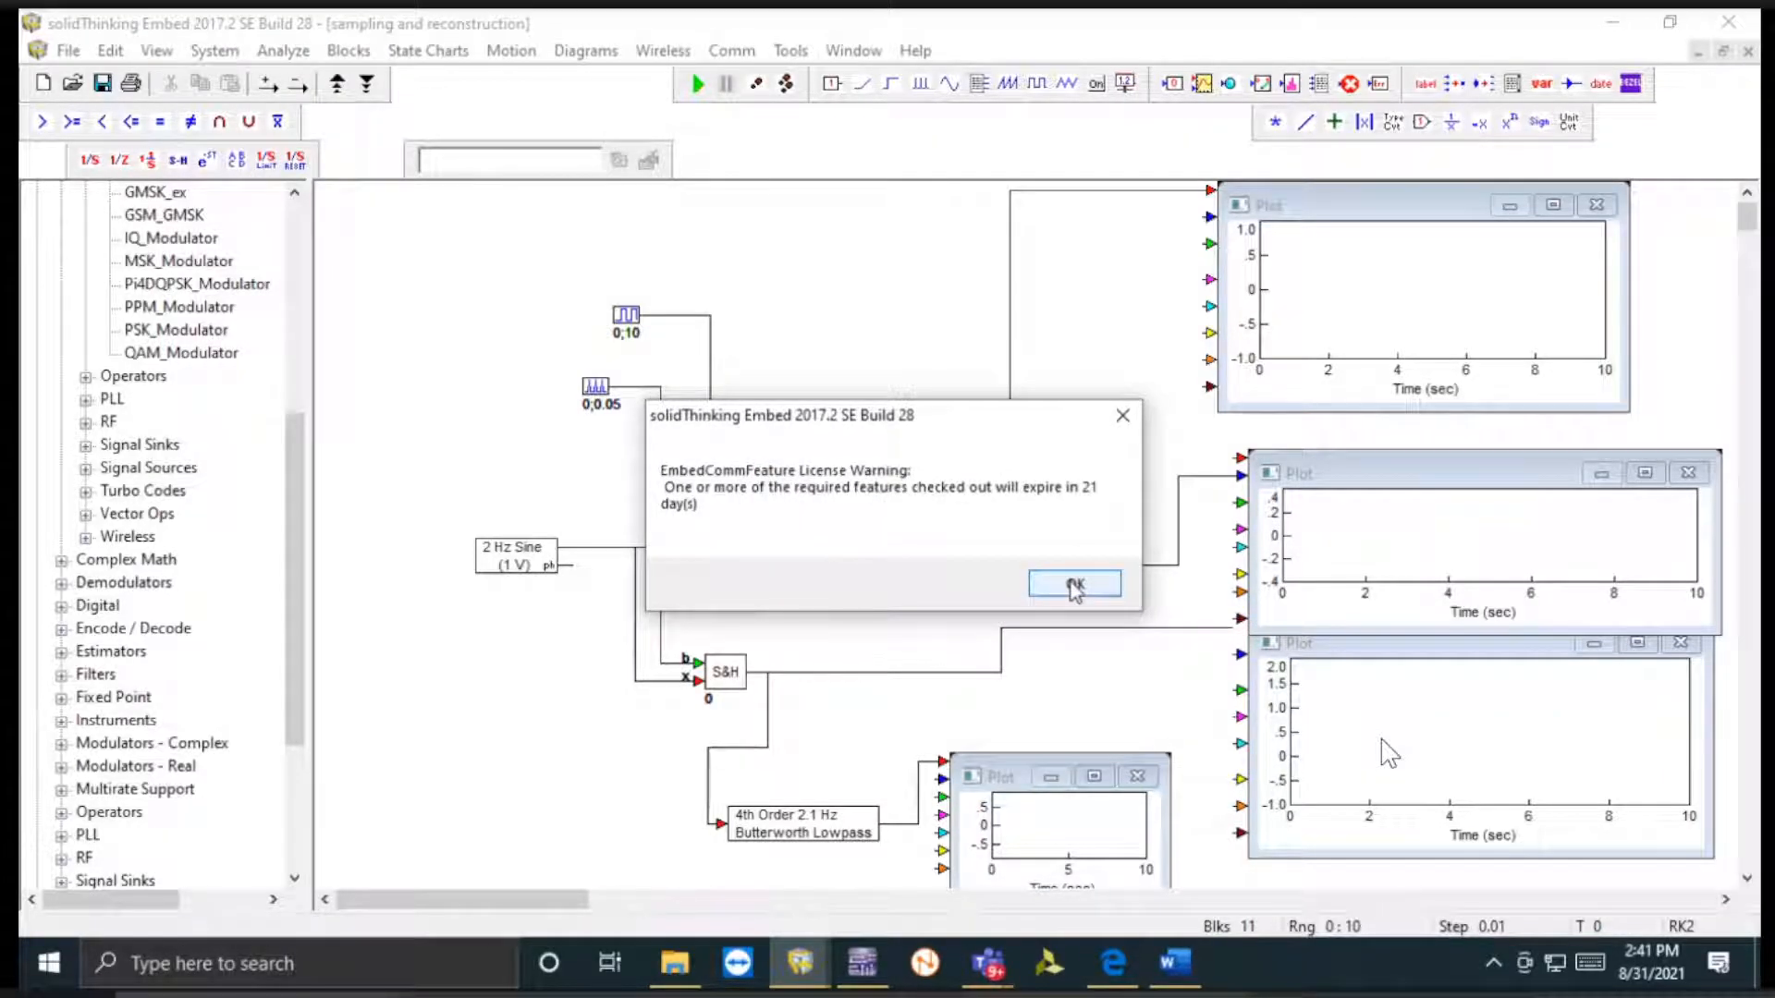
{"action": "left_click", "coordinate": [1074, 586]}
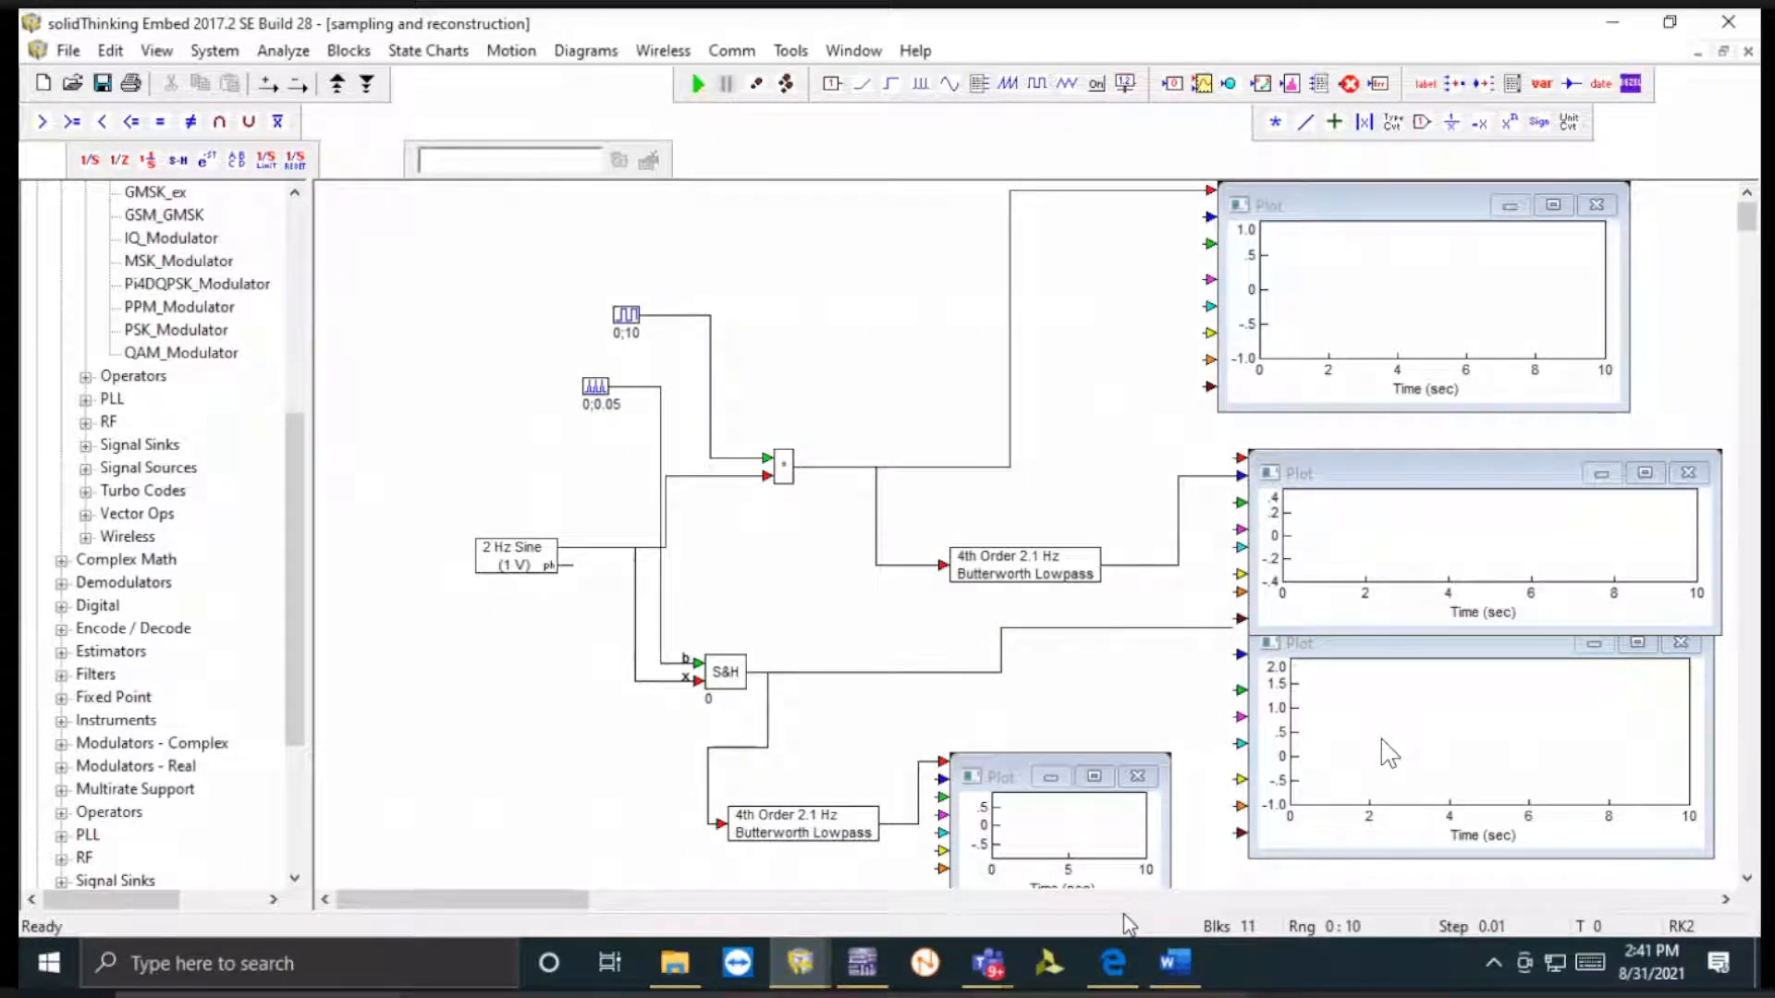
- Place a 1 Hz sinusoid signal source in the empty area below the existing sampling and reconstruction diagram
{"action": "scroll", "coordinate": [992, 425], "scroll_direction": "down", "scroll_amount": 3}
{"action": "scroll", "coordinate": [992, 426], "scroll_direction": "down", "scroll_amount": 10}
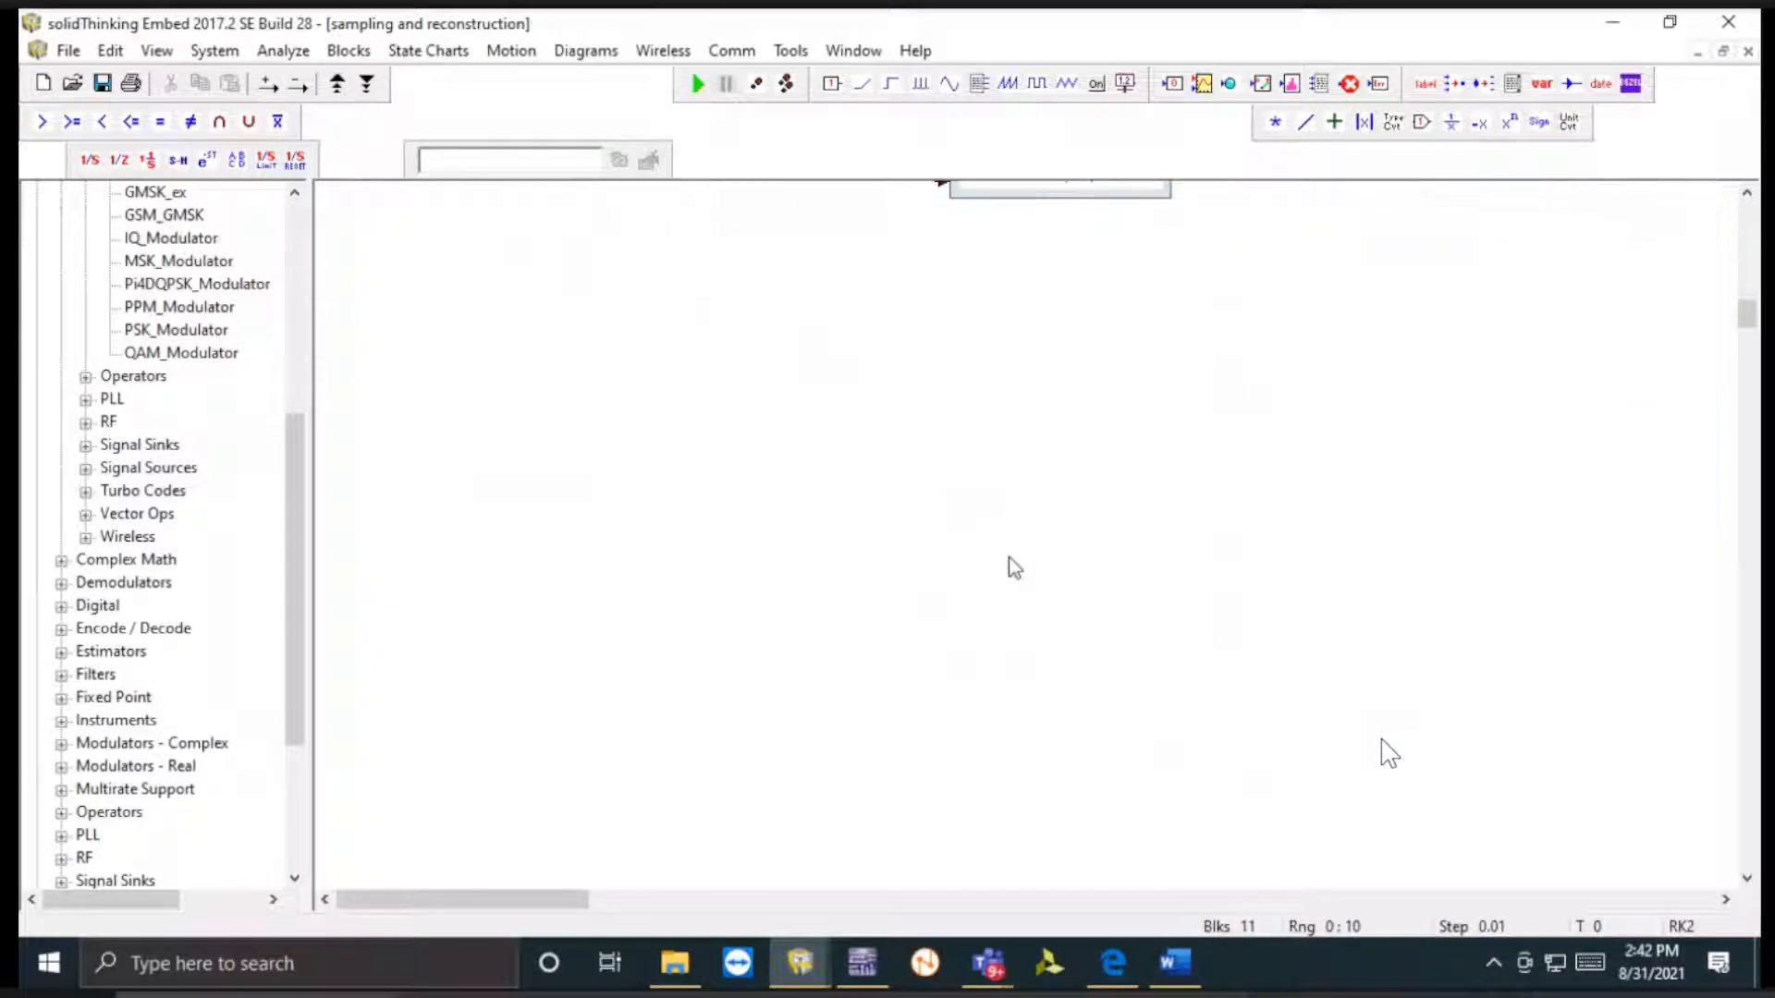
{"action": "scroll", "coordinate": [1109, 569], "scroll_direction": "down", "scroll_amount": 2}
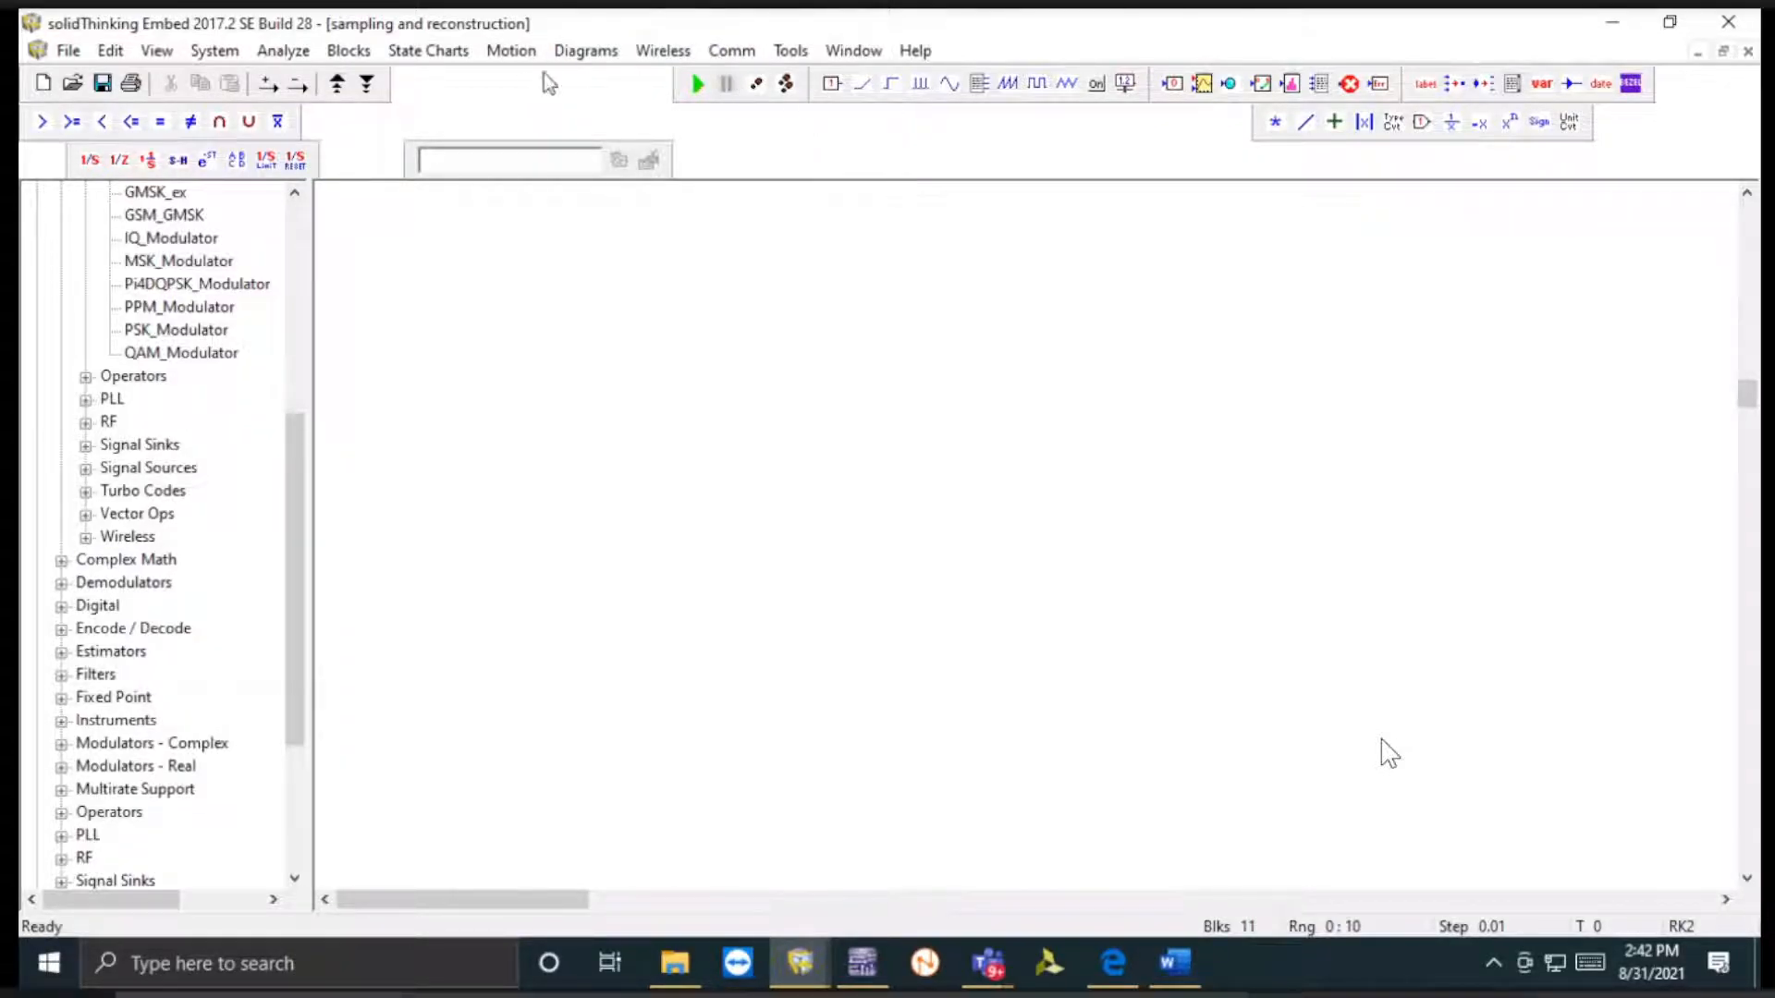
{"action": "left_click", "coordinate": [731, 50]}
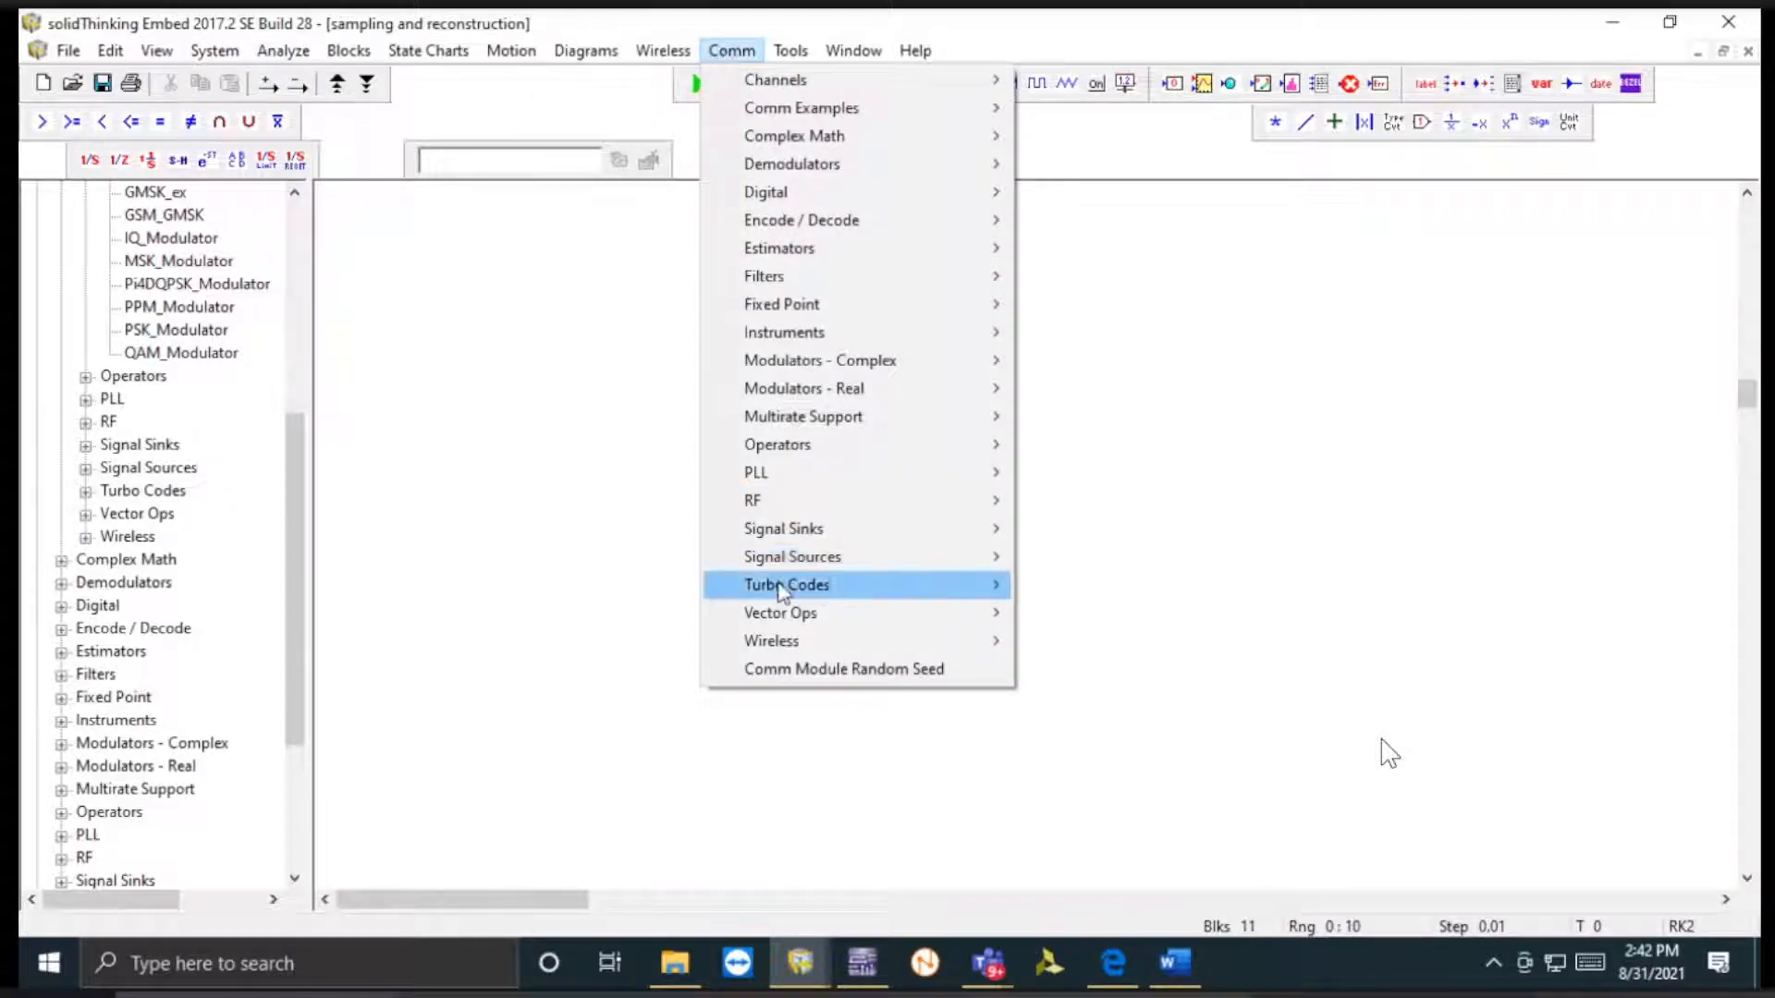
{"action": "mouse_move", "coordinate": [827, 558]}
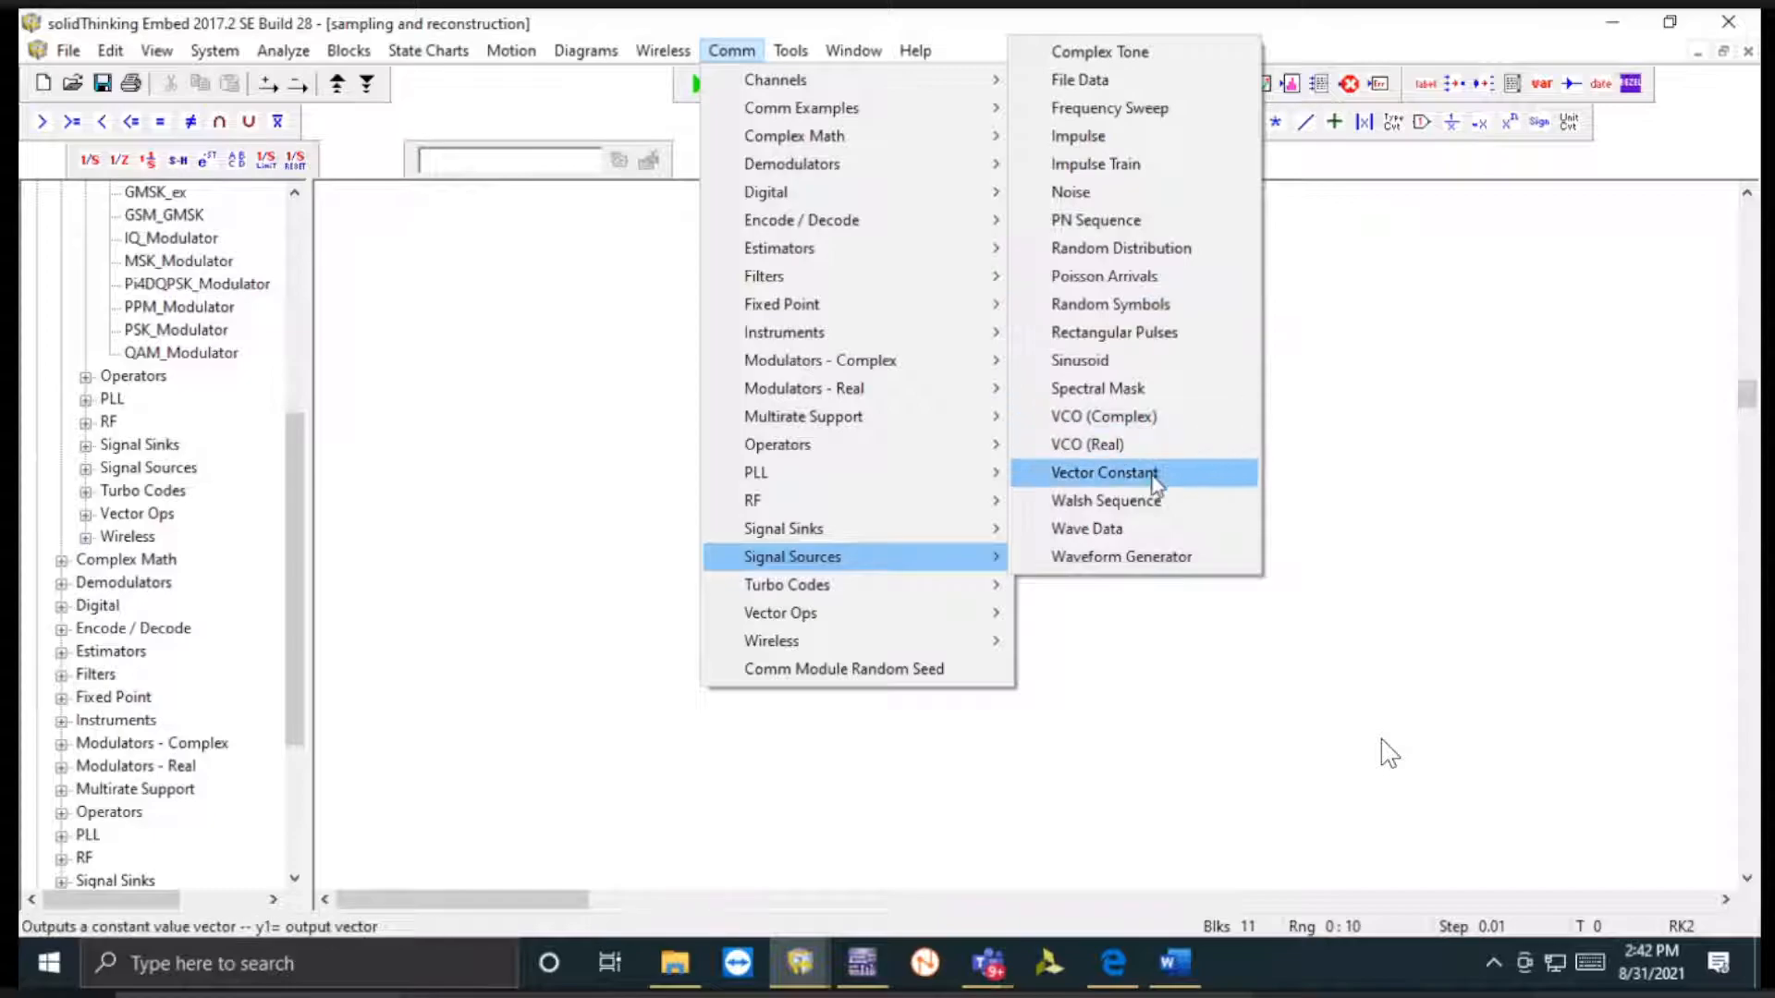
{"action": "left_click", "coordinate": [1155, 370]}
{"action": "left_click", "coordinate": [573, 428]}
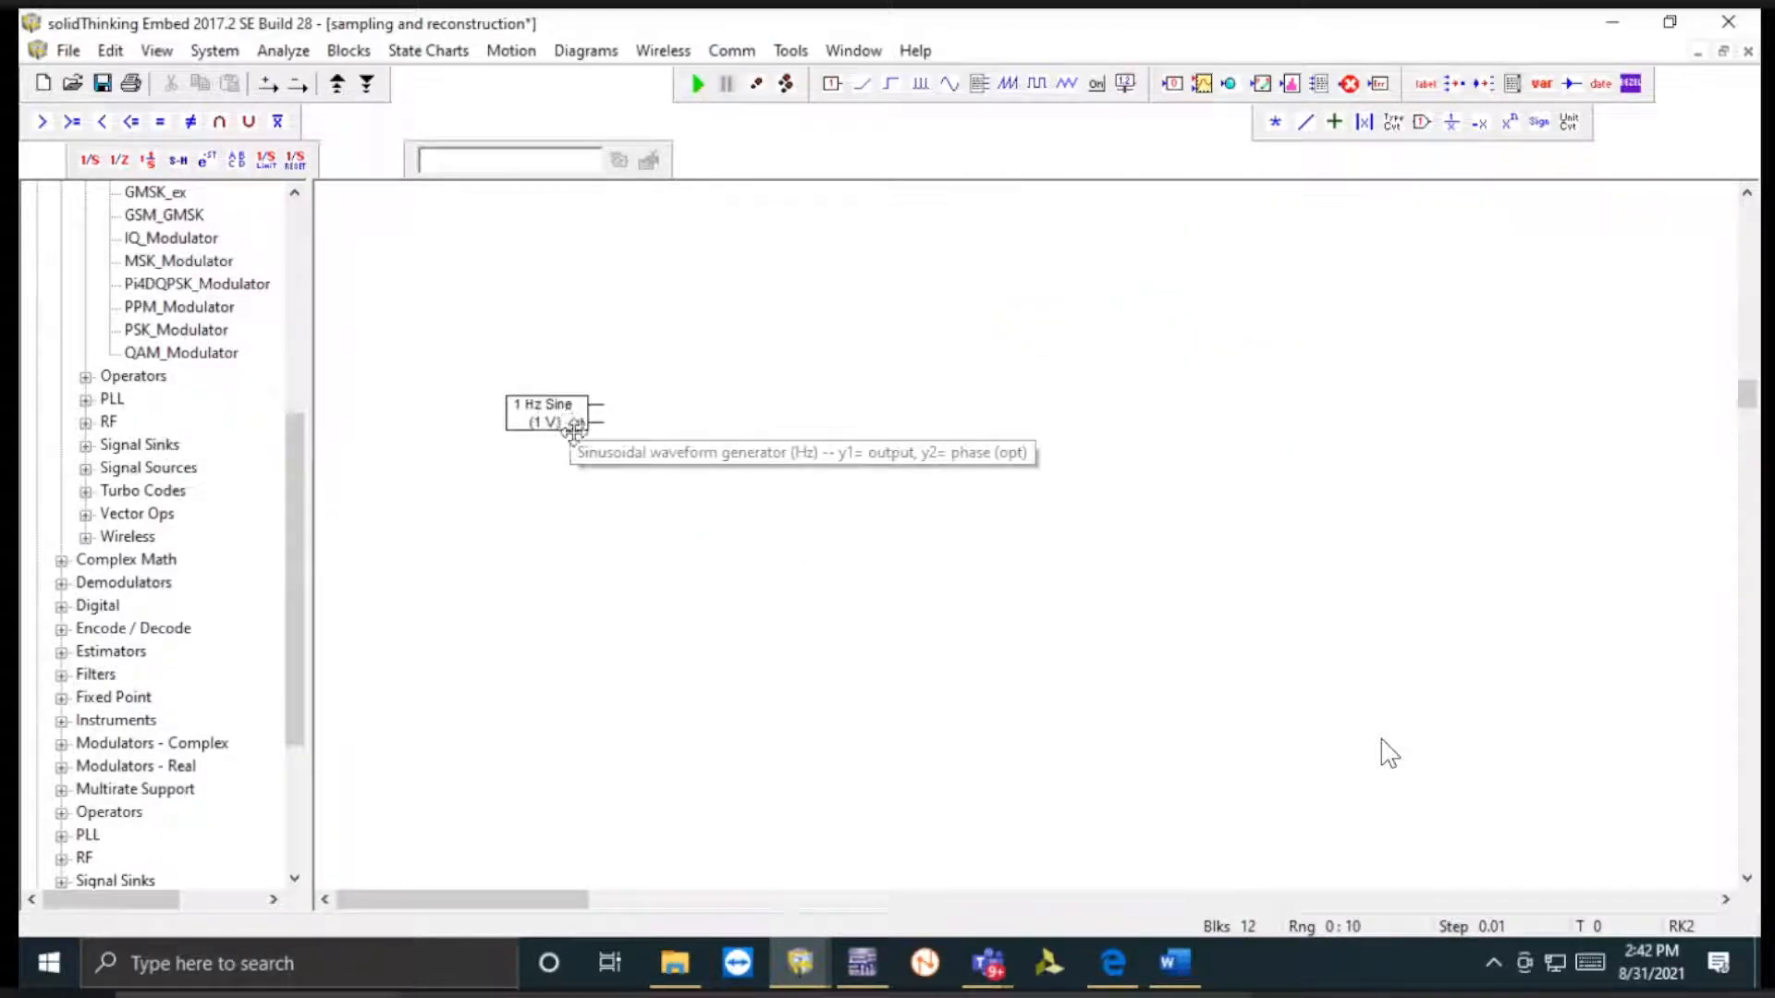
{"action": "left_click_drag", "start_coordinate": [573, 428], "coordinate": [635, 497]}
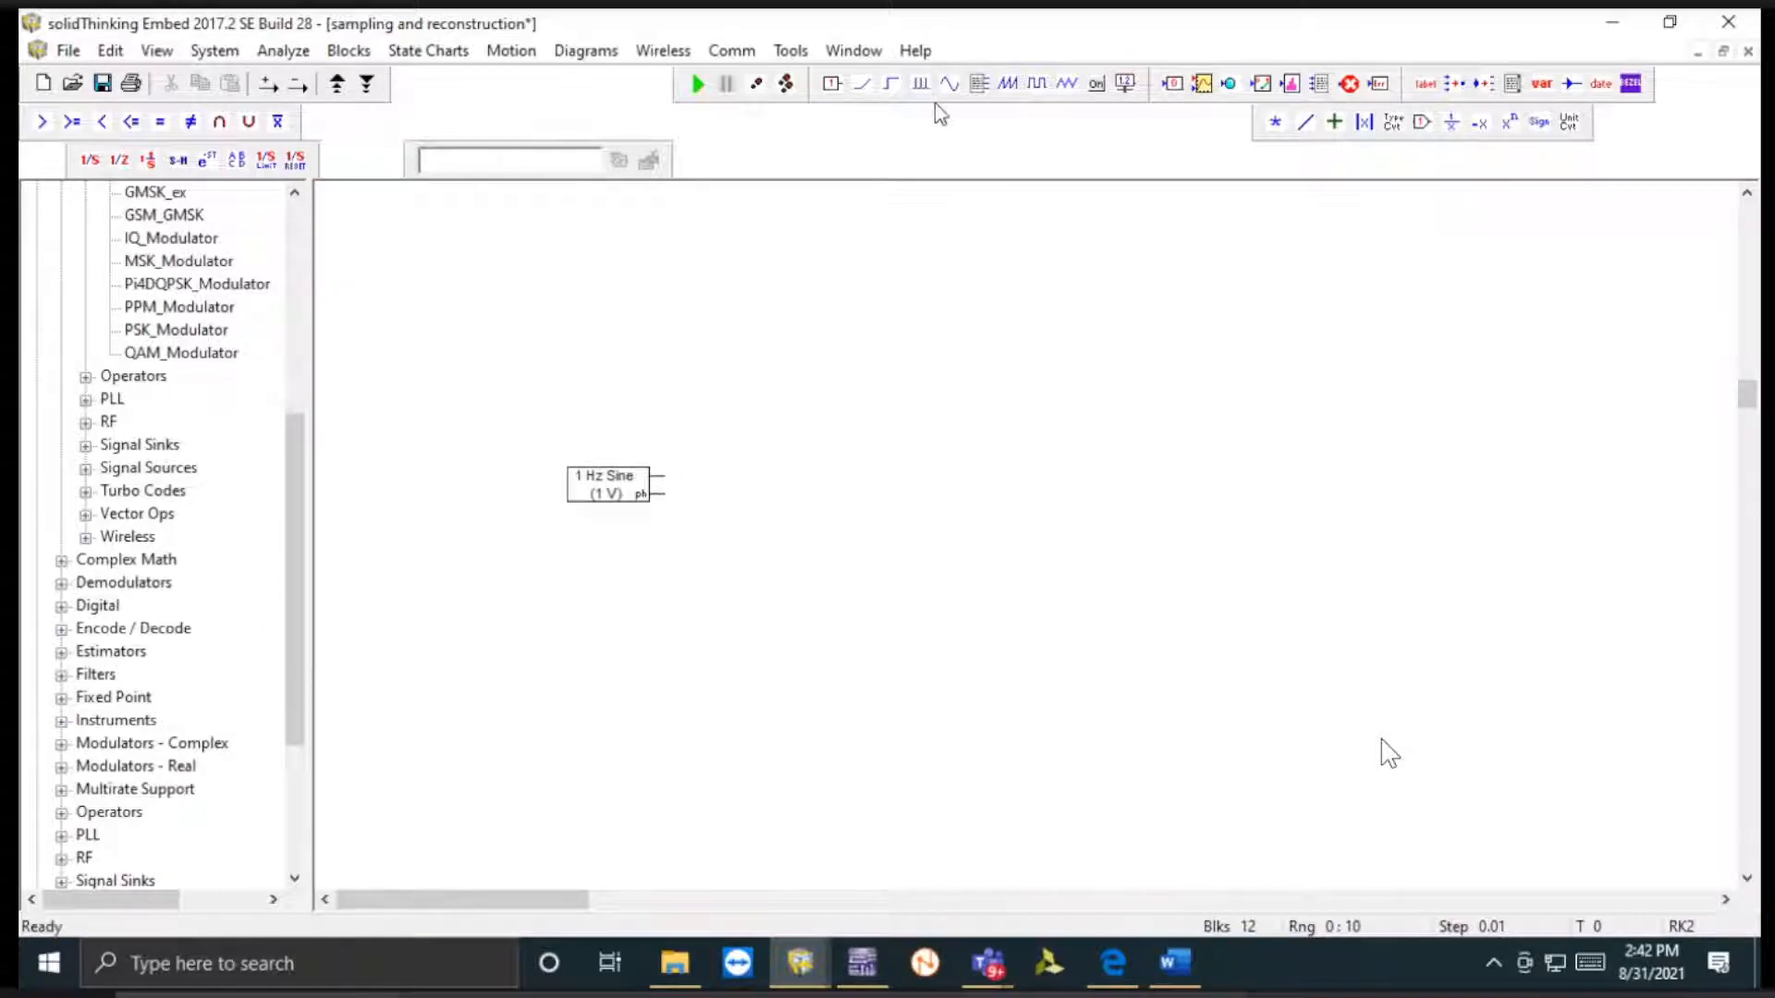
- Add a square wave block above the sine source and set its frequency to 10
{"action": "left_click", "coordinate": [1036, 84]}
{"action": "left_click", "coordinate": [596, 332]}
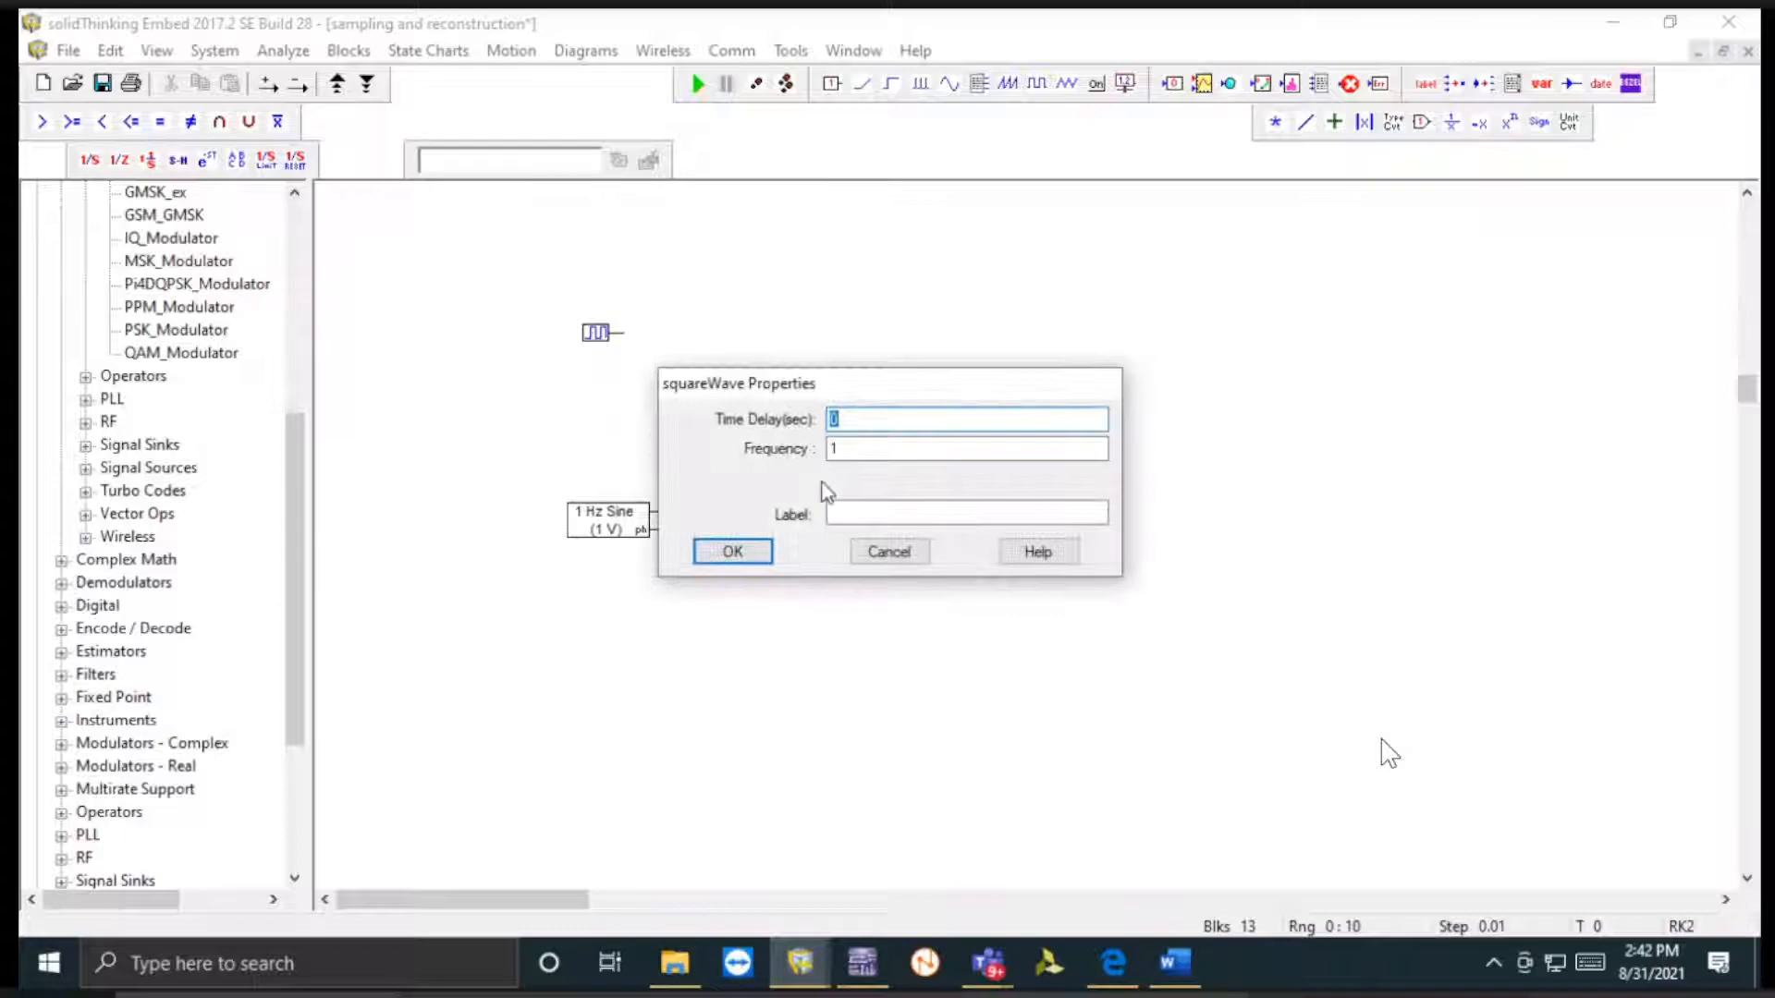
{"action": "left_click", "coordinate": [850, 447]}
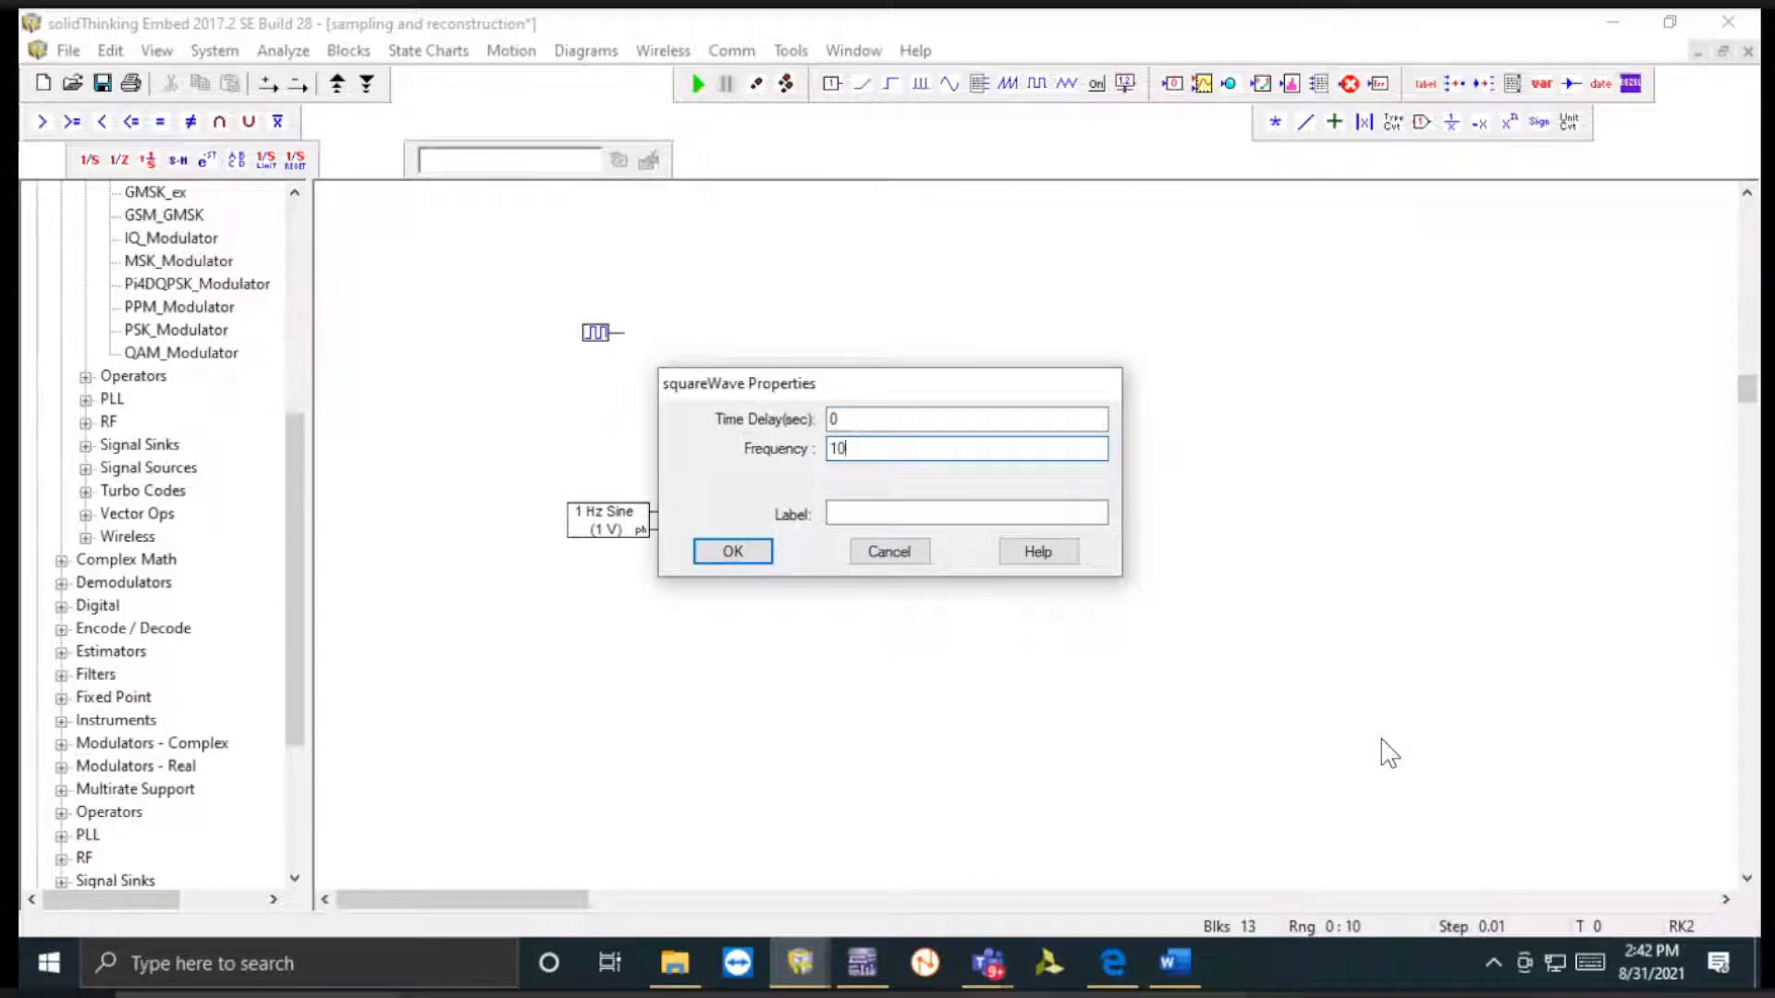
{"action": "left_click", "coordinate": [733, 552]}
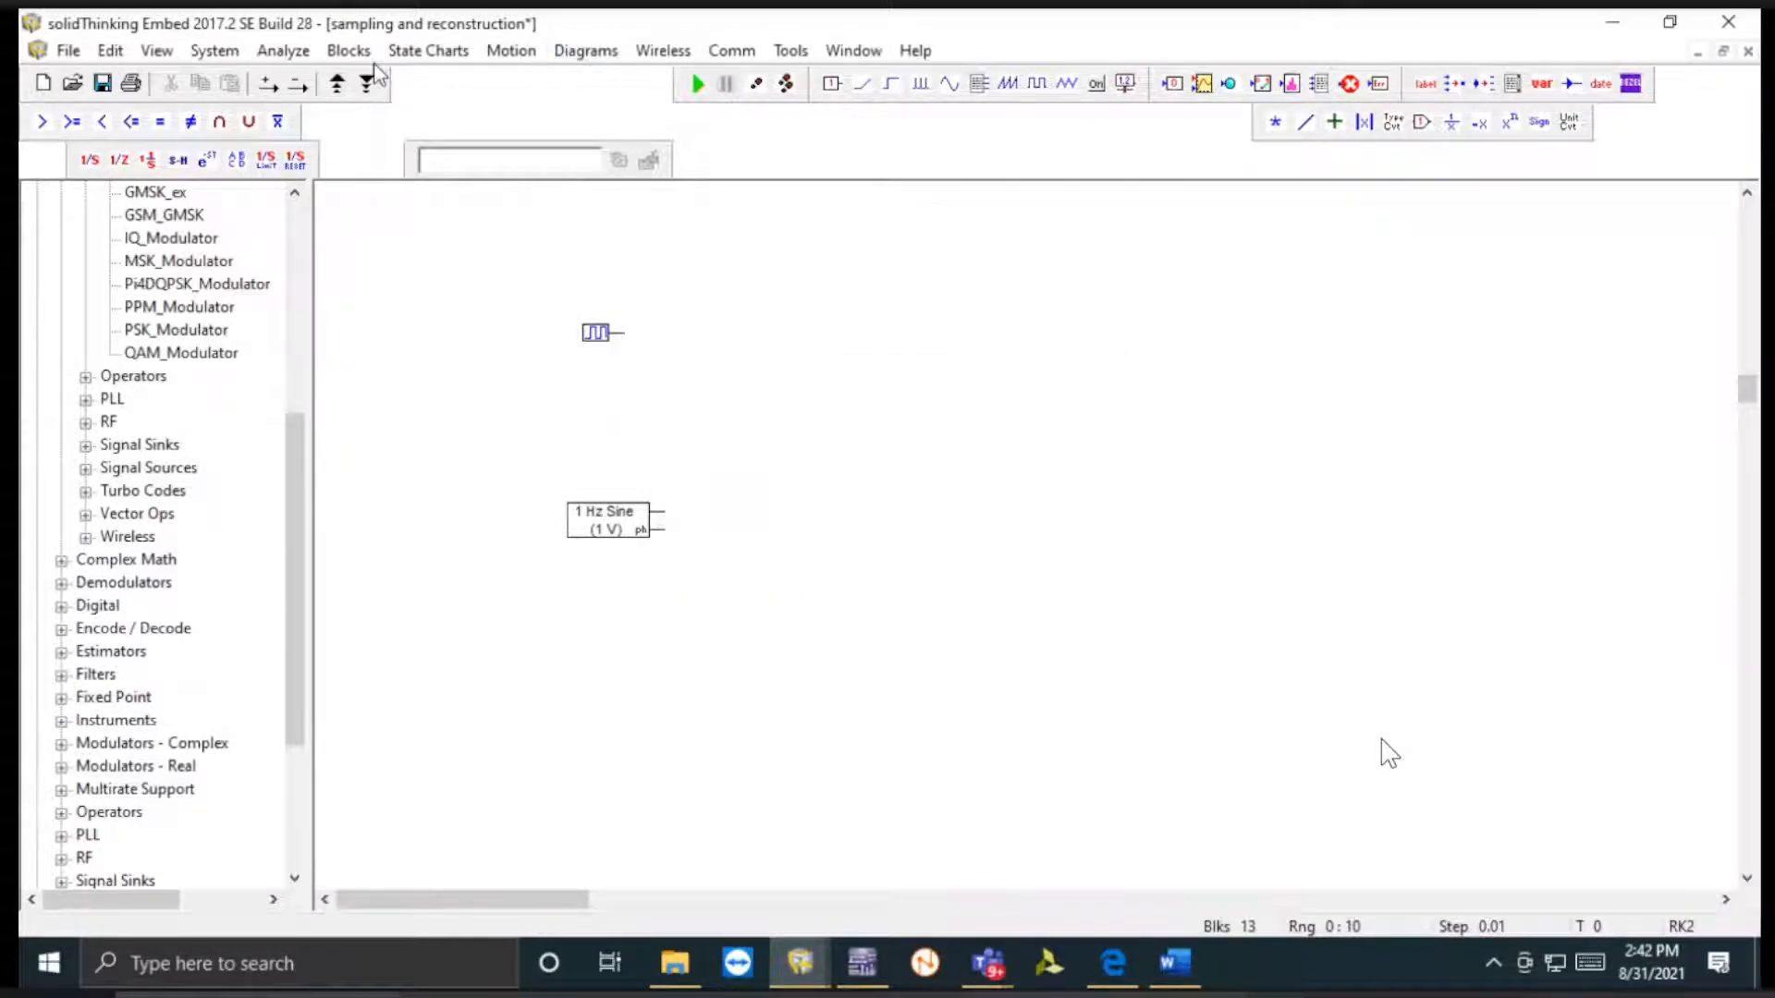
- Place a sampleHold block to the right of the square wave and sine sources
{"action": "left_click", "coordinate": [744, 50]}
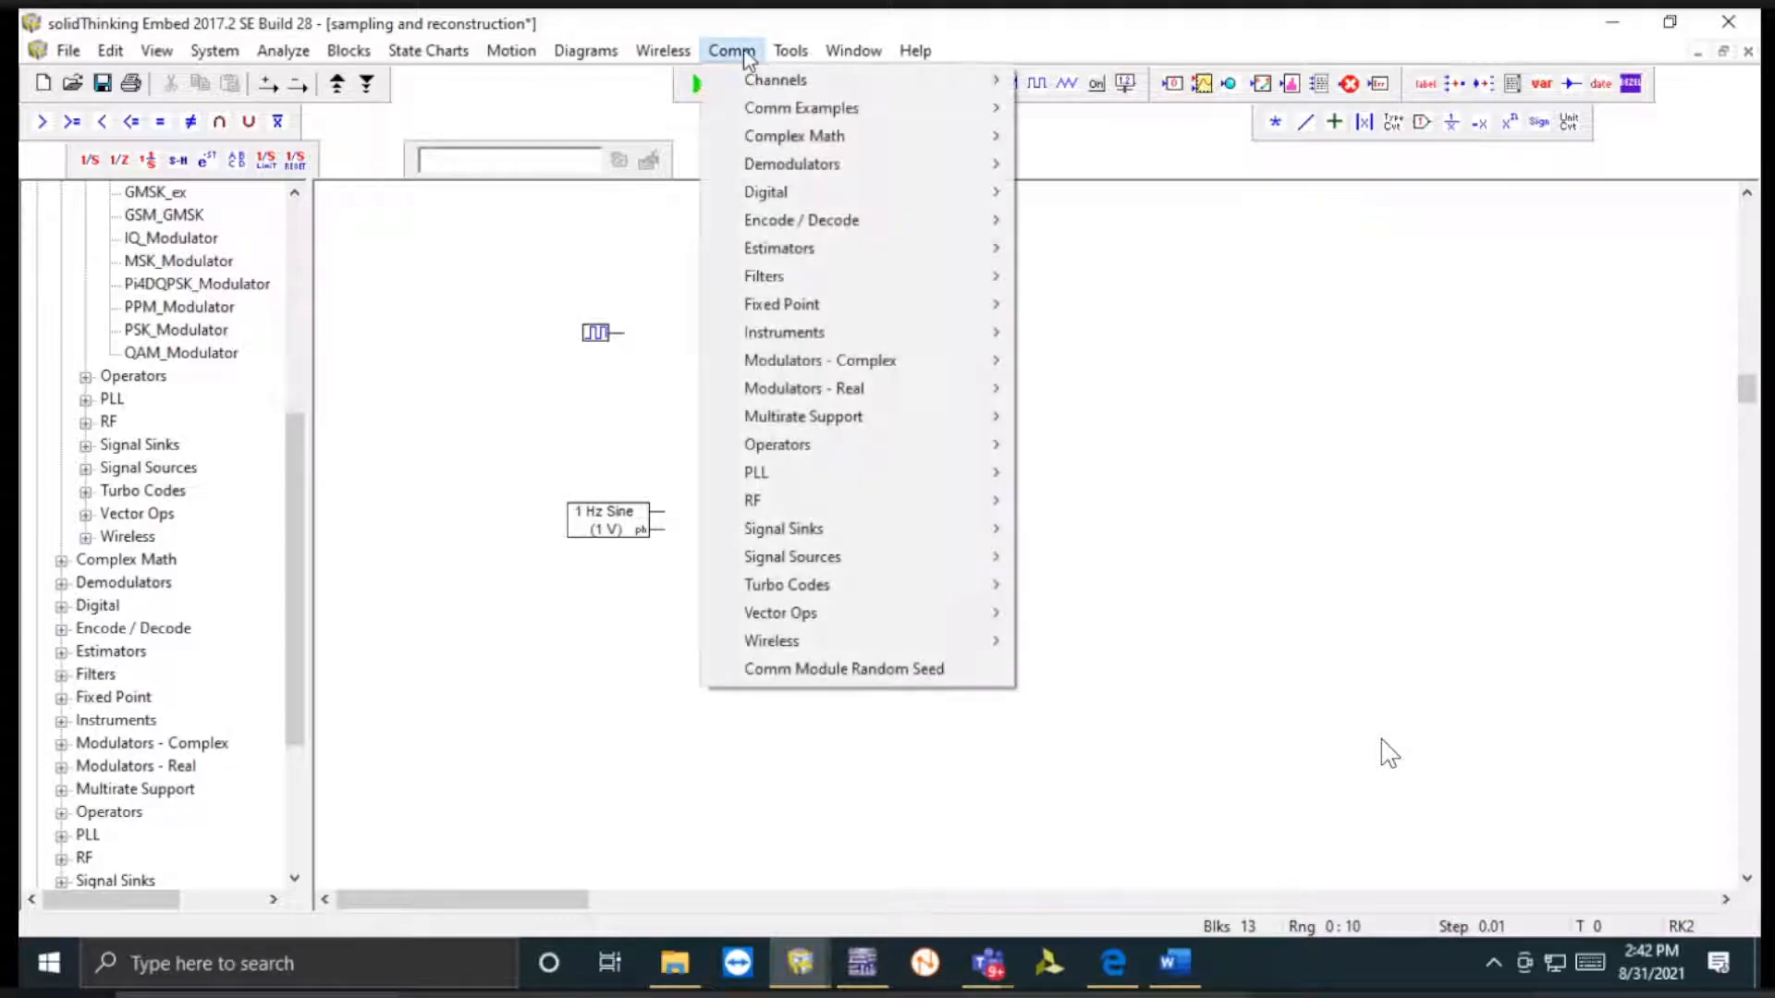
{"action": "mouse_move", "coordinate": [348, 51]}
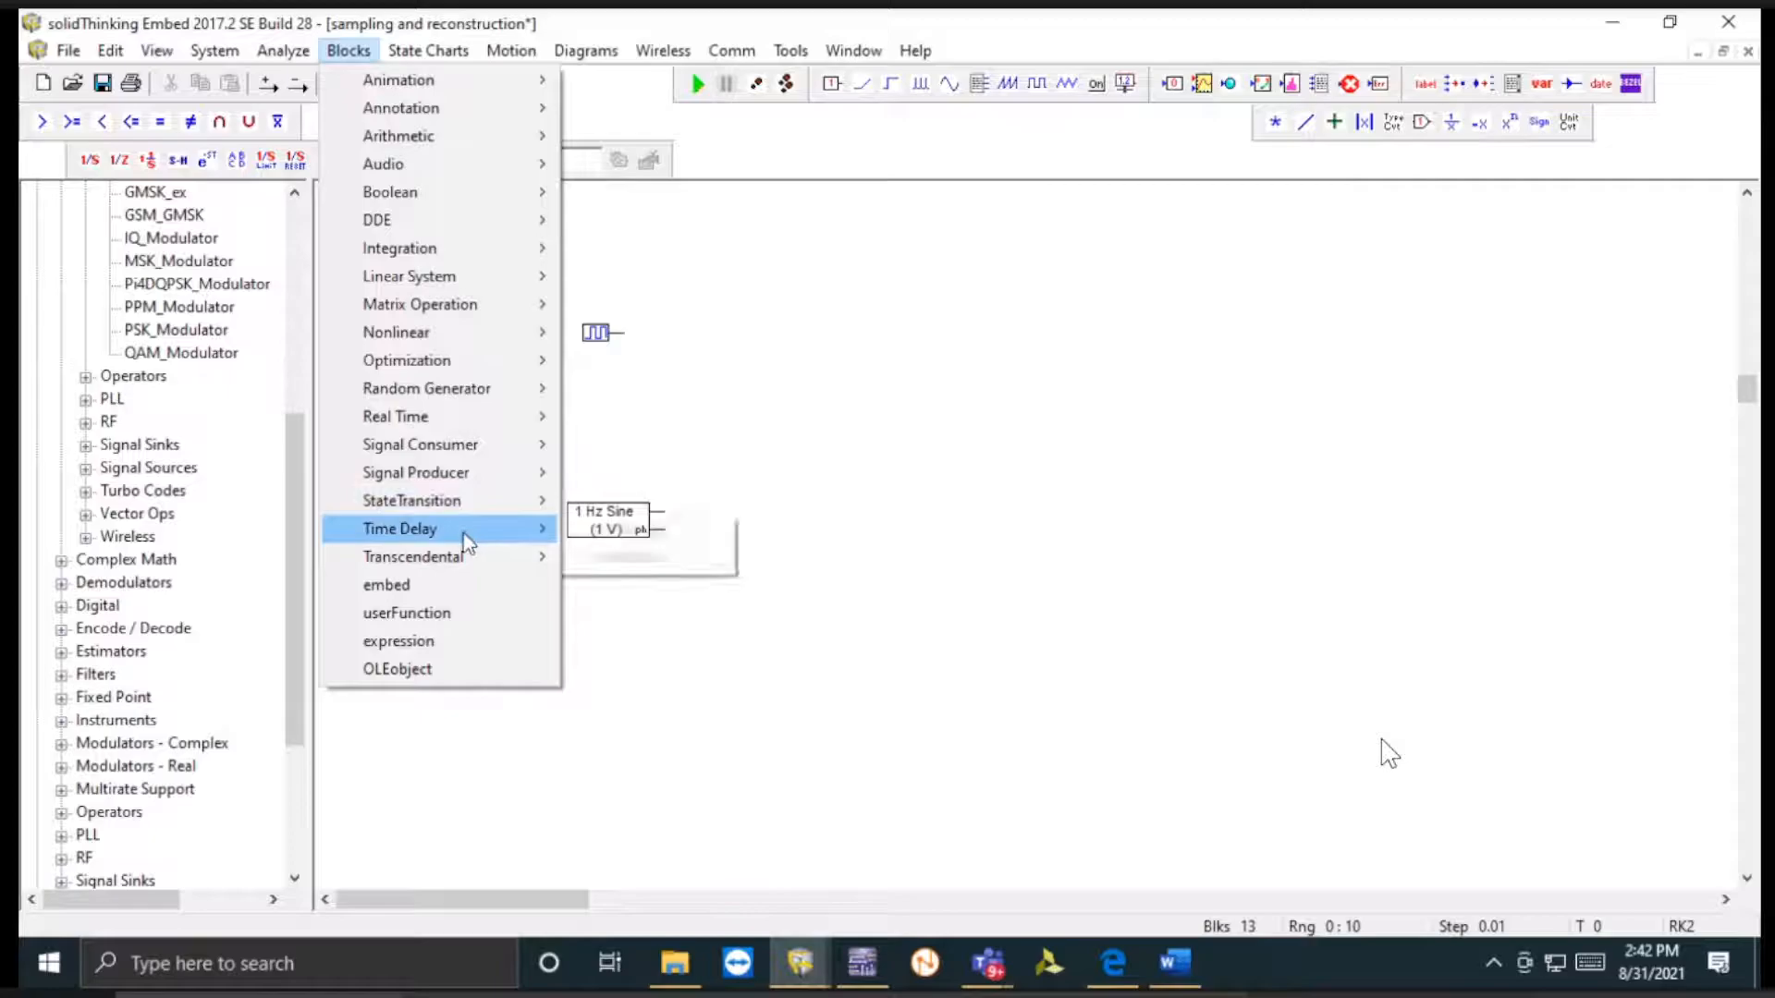
{"action": "mouse_move", "coordinate": [438, 472]}
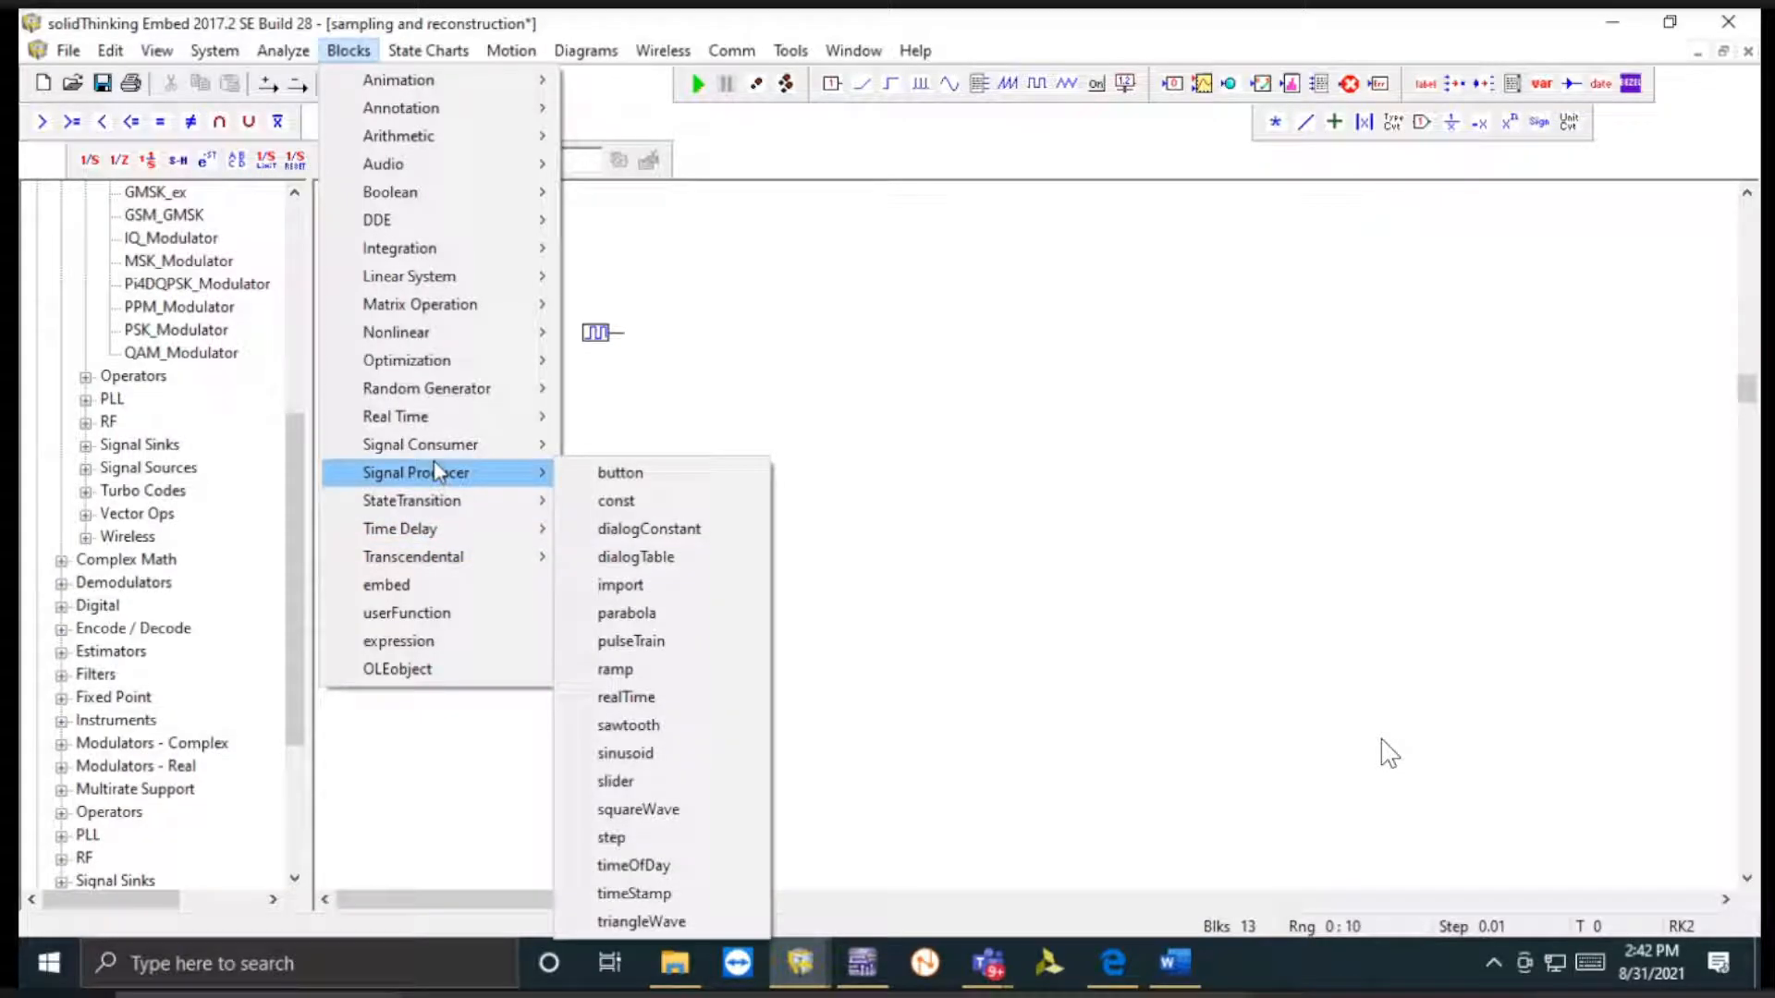
{"action": "mouse_move", "coordinate": [441, 331]}
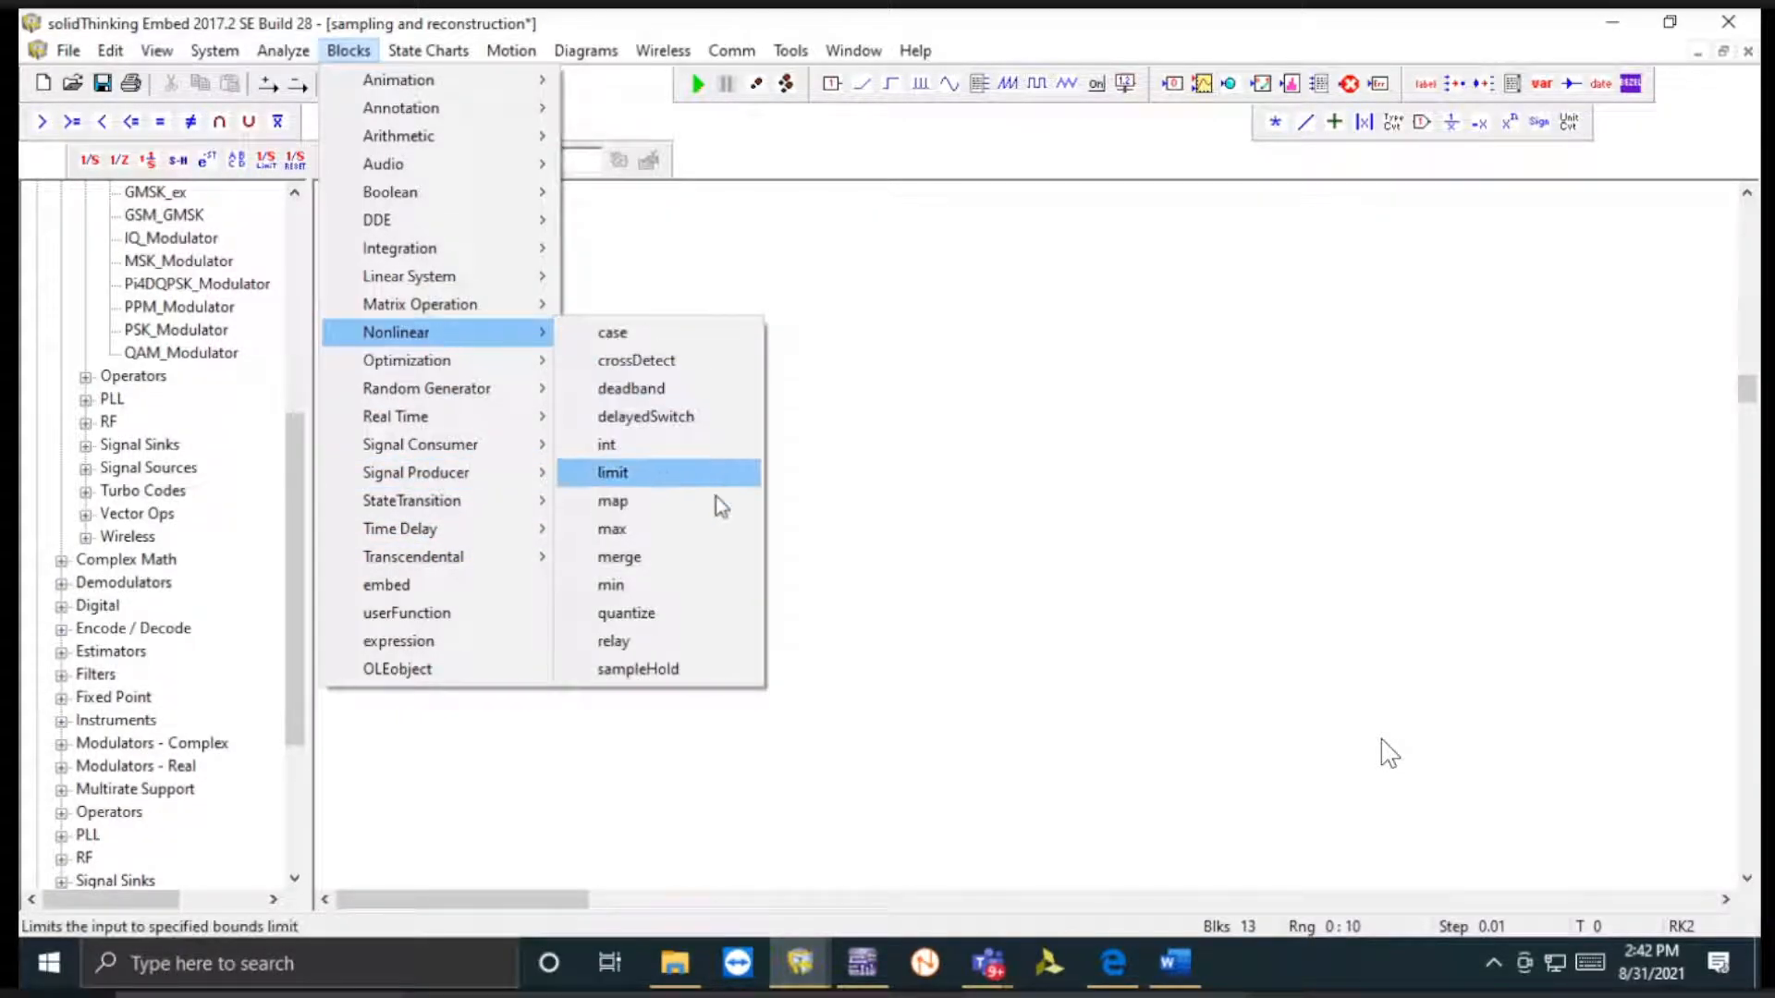
{"action": "left_click", "coordinate": [679, 671]}
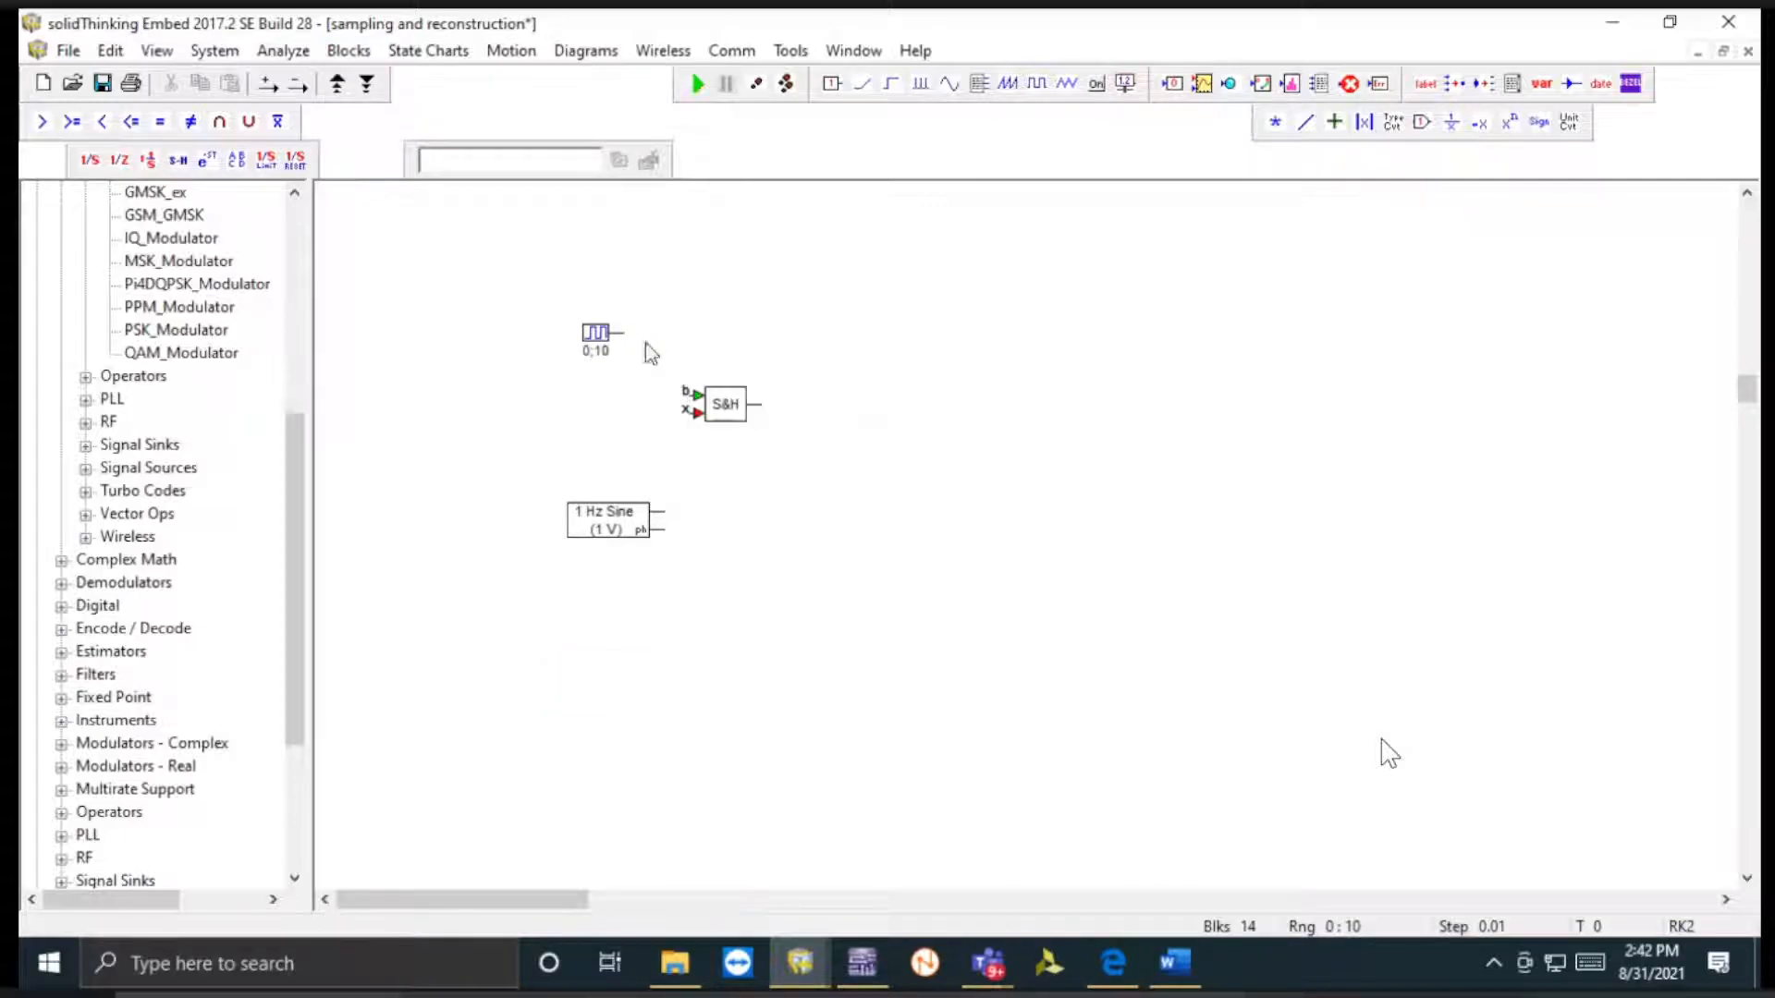
- Wire the square wave to the sample-and-hold block's b input and the sine output to its x input
{"action": "left_click_drag", "start_coordinate": [623, 333], "coordinate": [678, 529]}
{"action": "left_click_drag", "start_coordinate": [697, 399], "coordinate": [668, 507]}
{"action": "left_click_drag", "start_coordinate": [623, 335], "coordinate": [694, 393]}
{"action": "left_click_drag", "start_coordinate": [691, 418], "coordinate": [665, 513]}
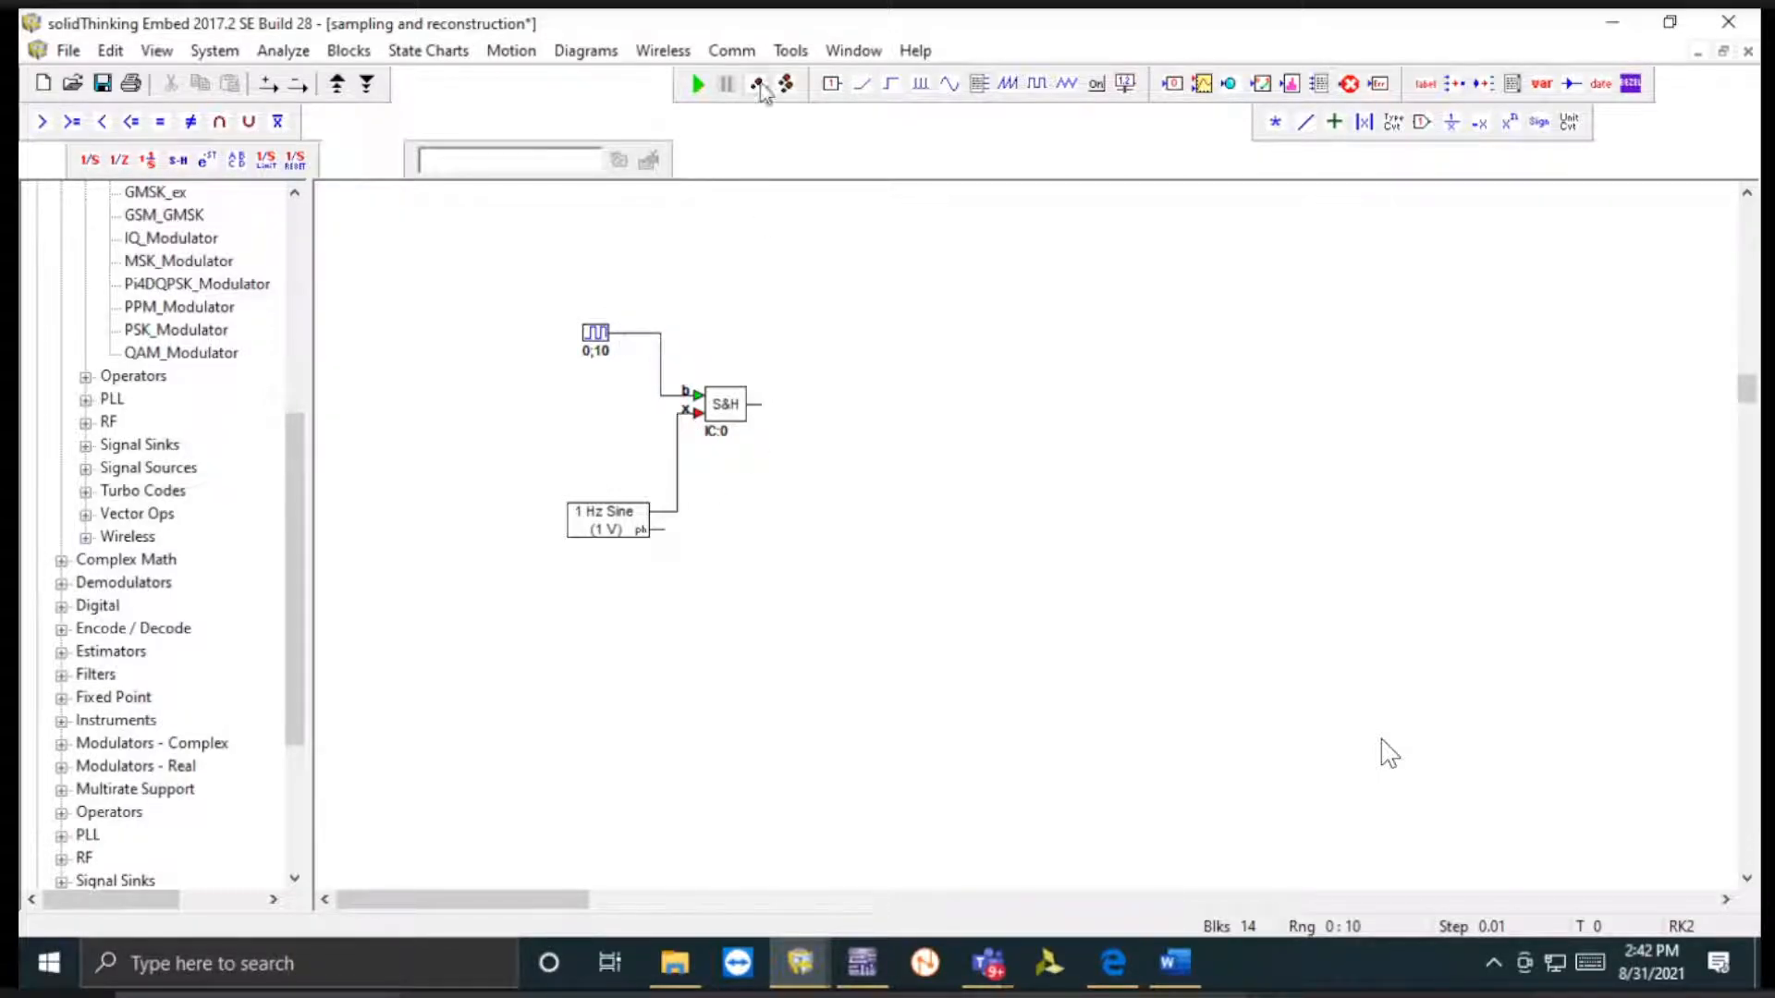
- Add a plot connected to the sample-and-hold block's output and run the simulation
{"action": "left_click", "coordinate": [1226, 84]}
{"action": "left_click", "coordinate": [934, 492]}
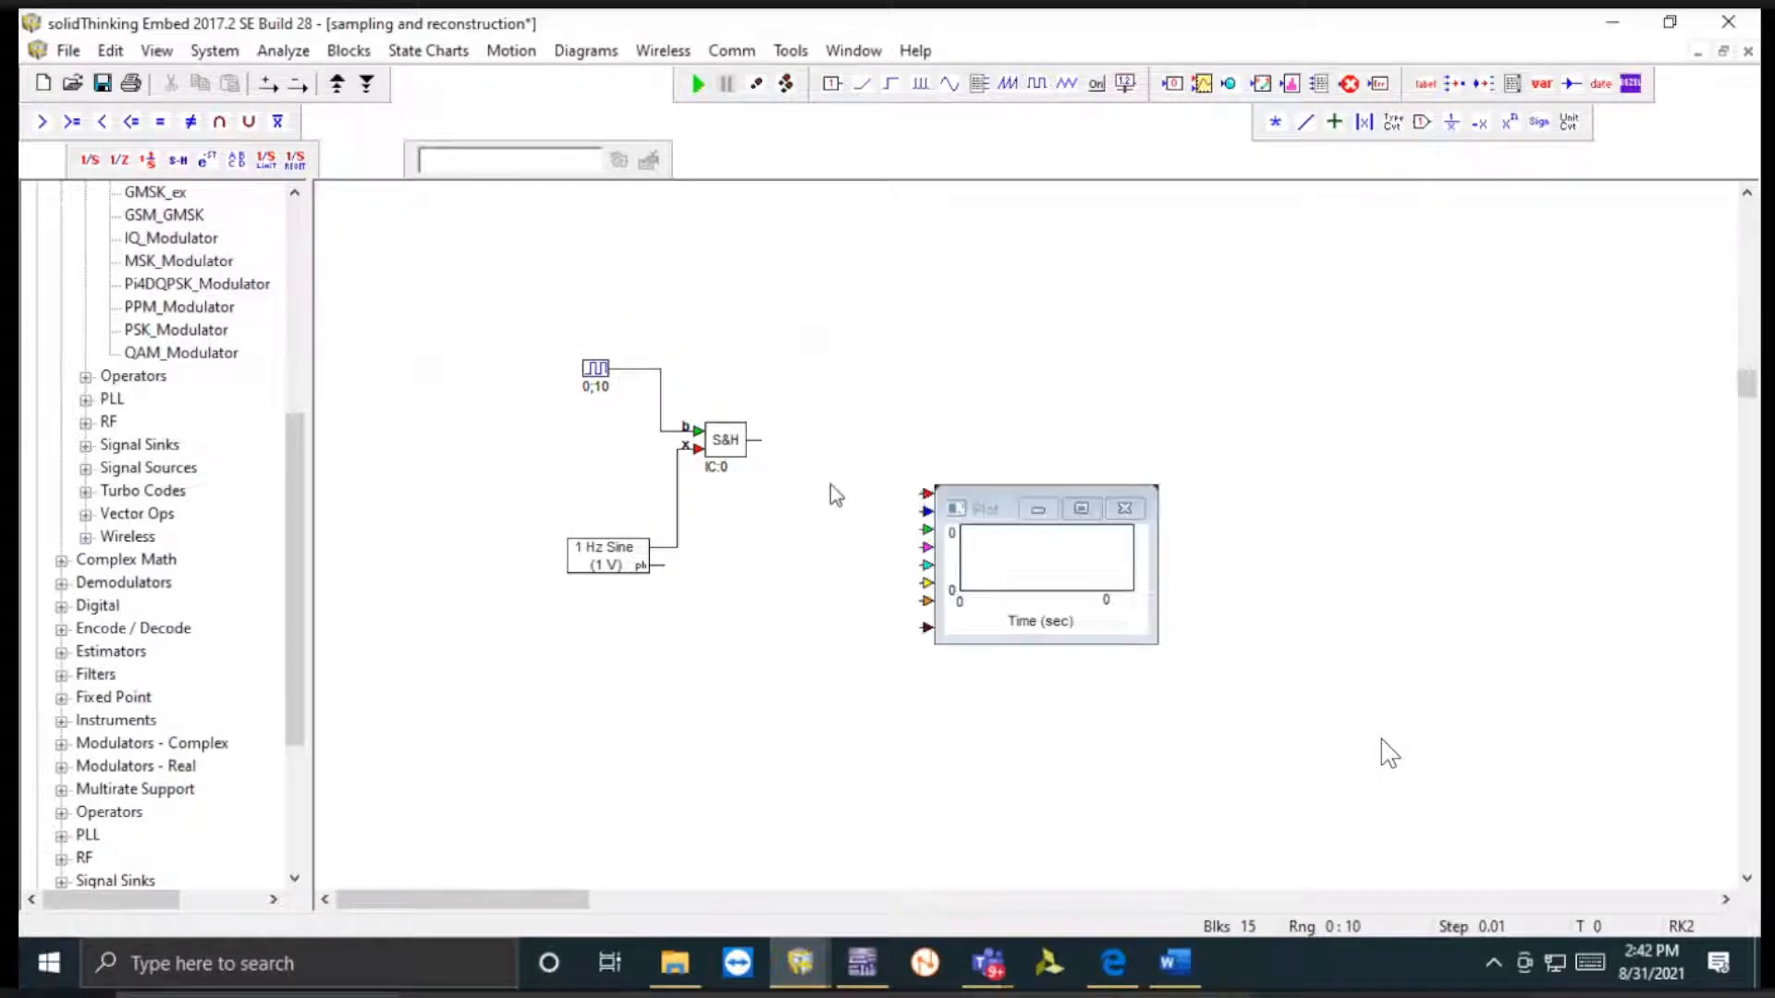
{"action": "left_click_drag", "start_coordinate": [784, 459], "coordinate": [926, 492]}
{"action": "left_click", "coordinate": [697, 84]}
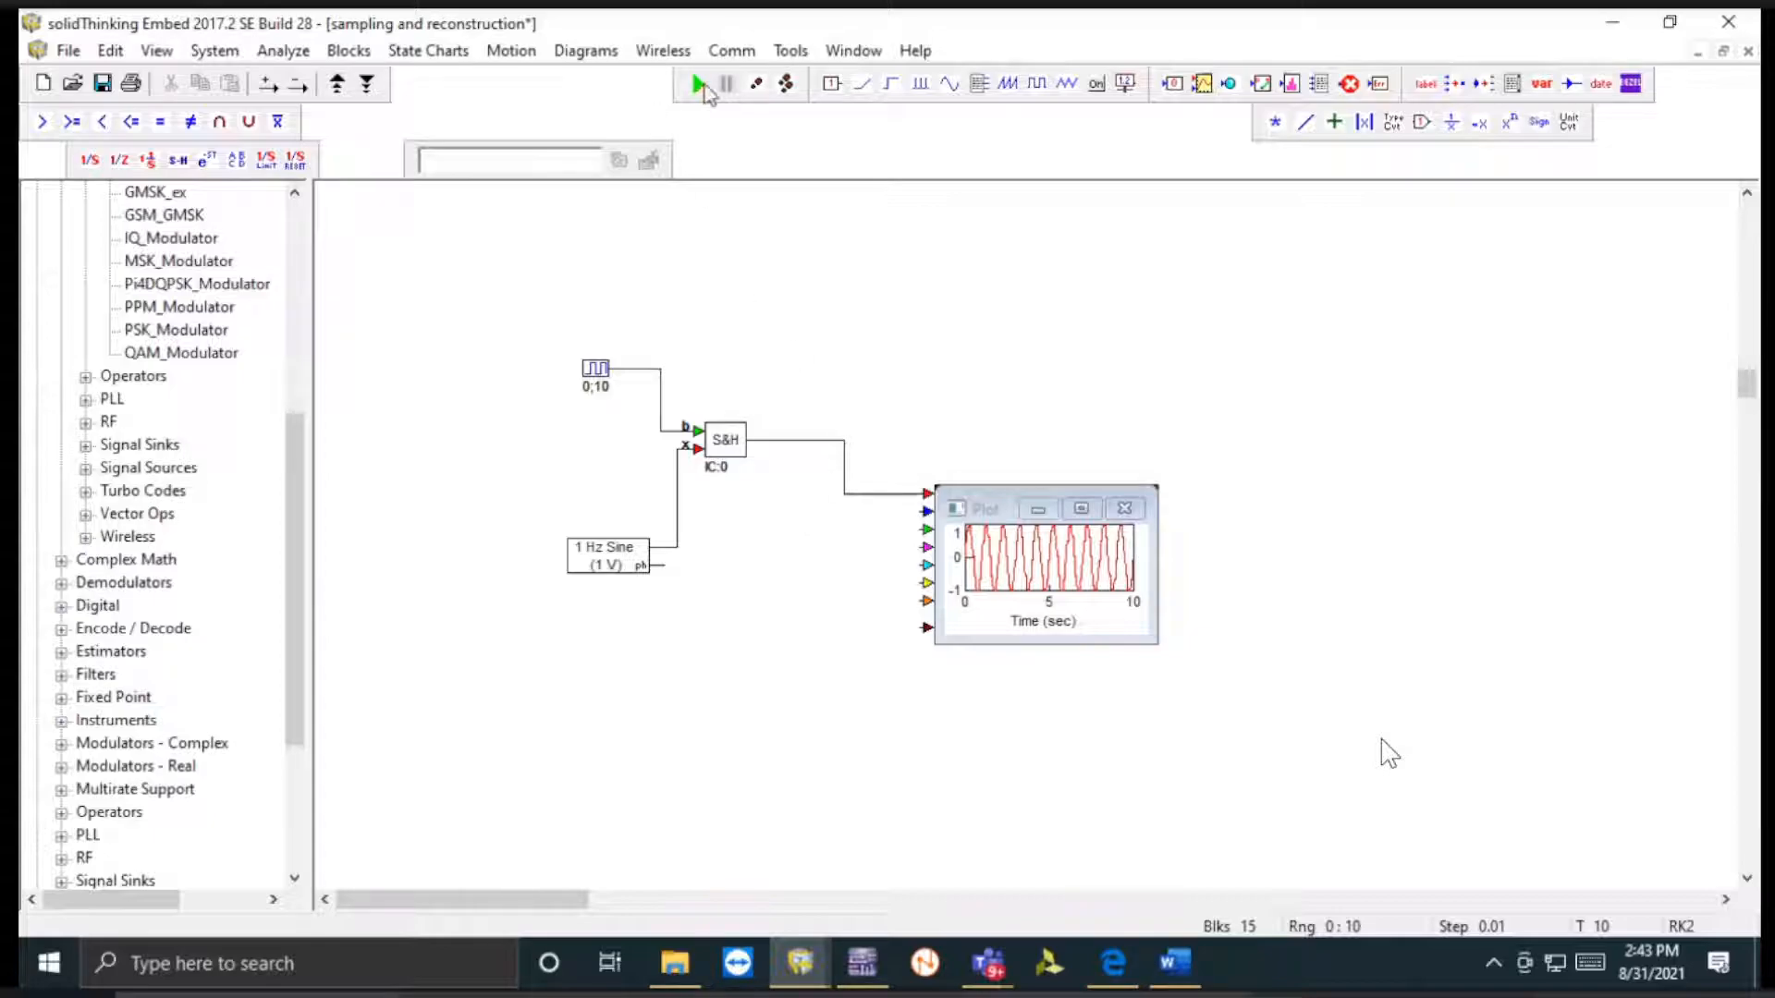
- Place an IIR (Infinite Impulse Response) filter block below the sample-and-hold block and wire its output to the plot's second input
{"action": "left_click", "coordinate": [747, 58]}
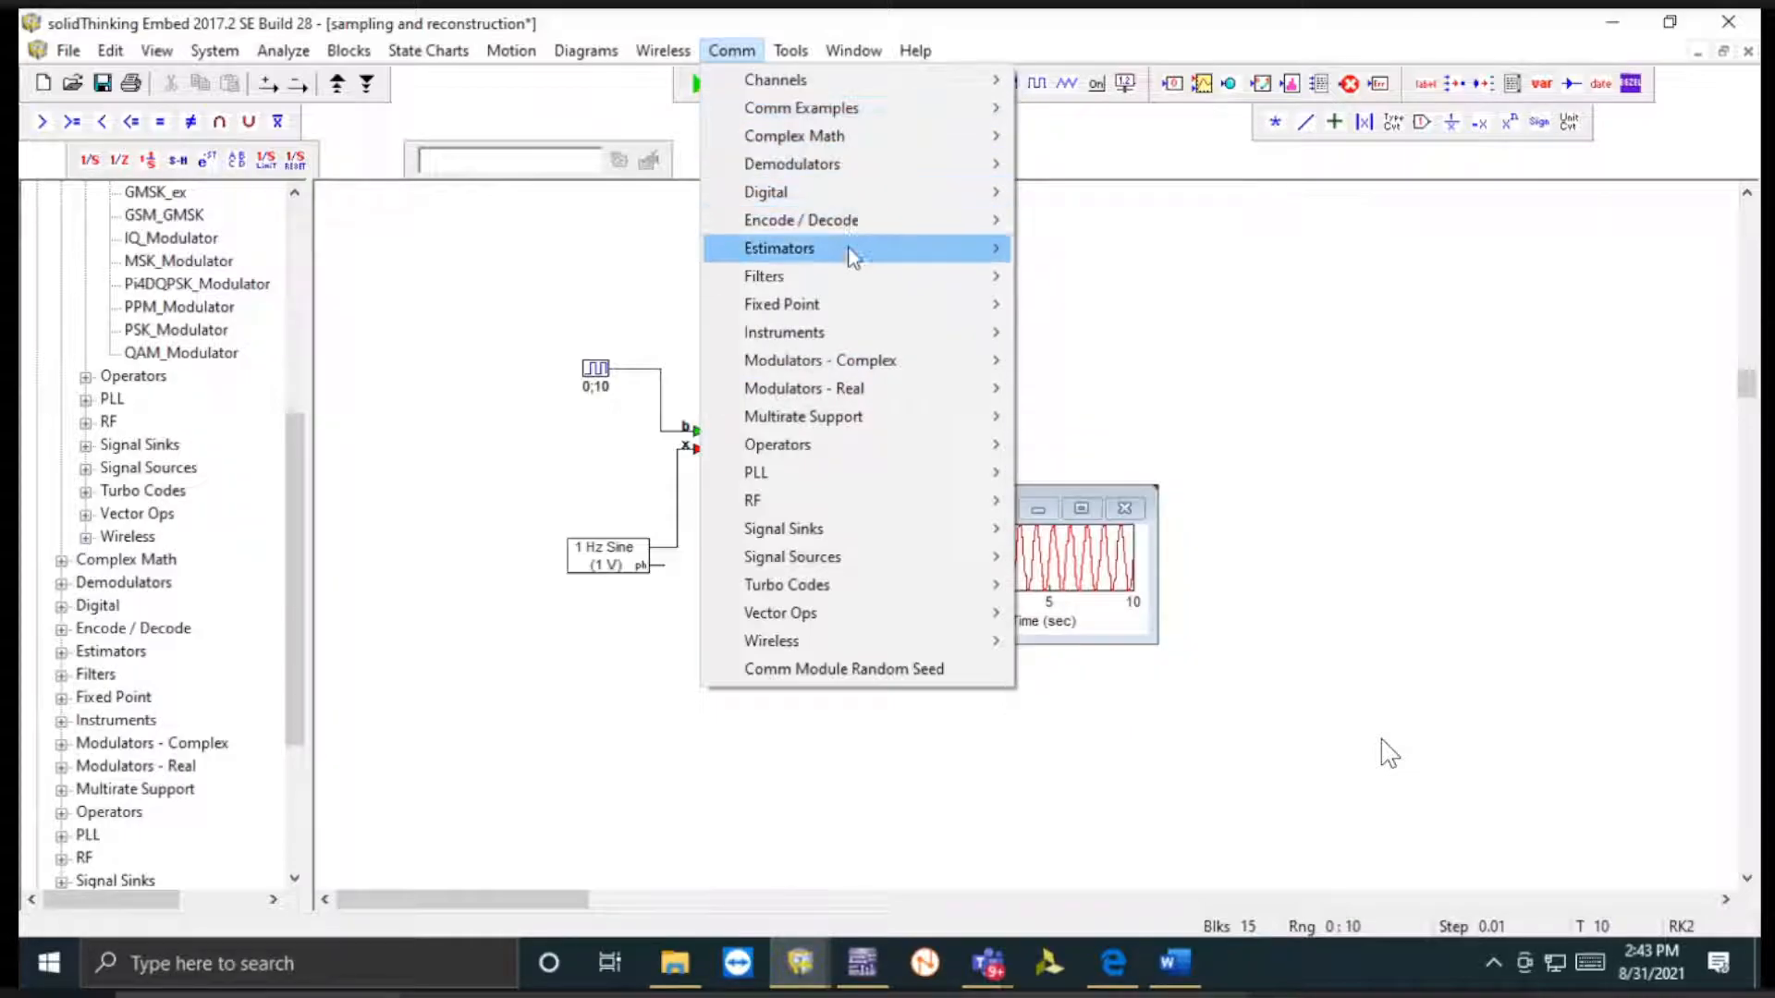
{"action": "mouse_move", "coordinate": [922, 271]}
{"action": "left_click", "coordinate": [1178, 448]}
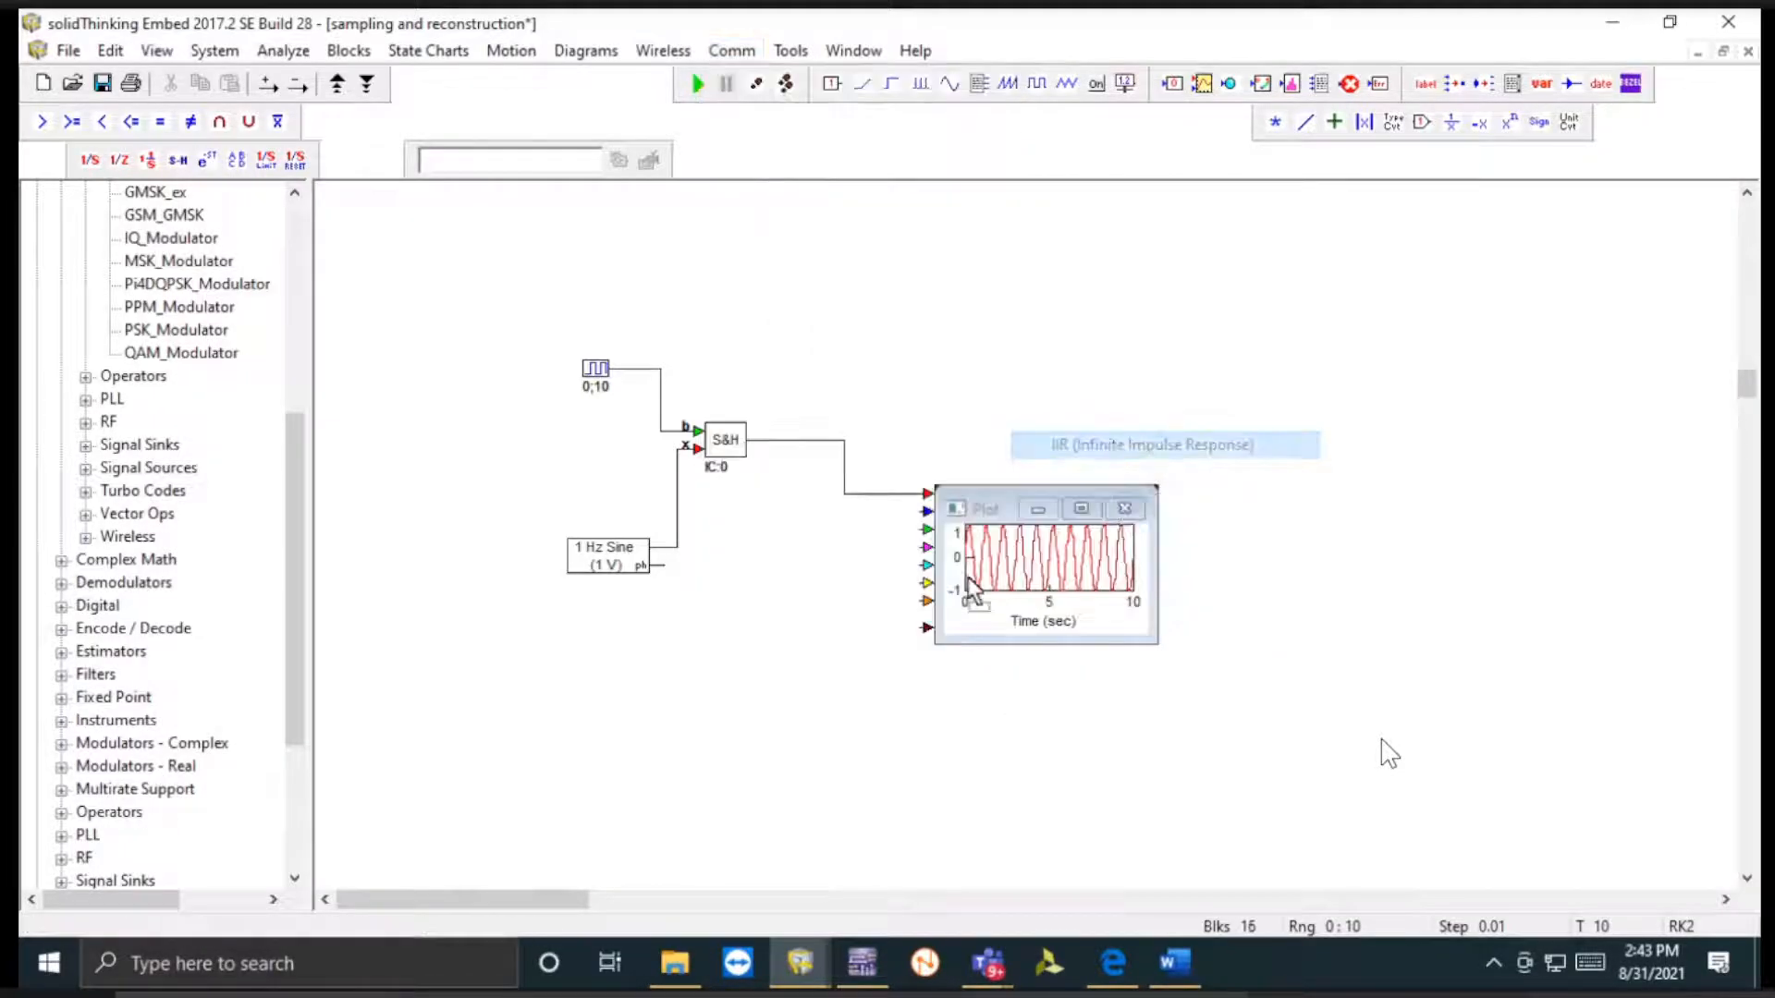
{"action": "left_click", "coordinate": [682, 686]}
{"action": "left_click_drag", "start_coordinate": [858, 690], "coordinate": [927, 511]}
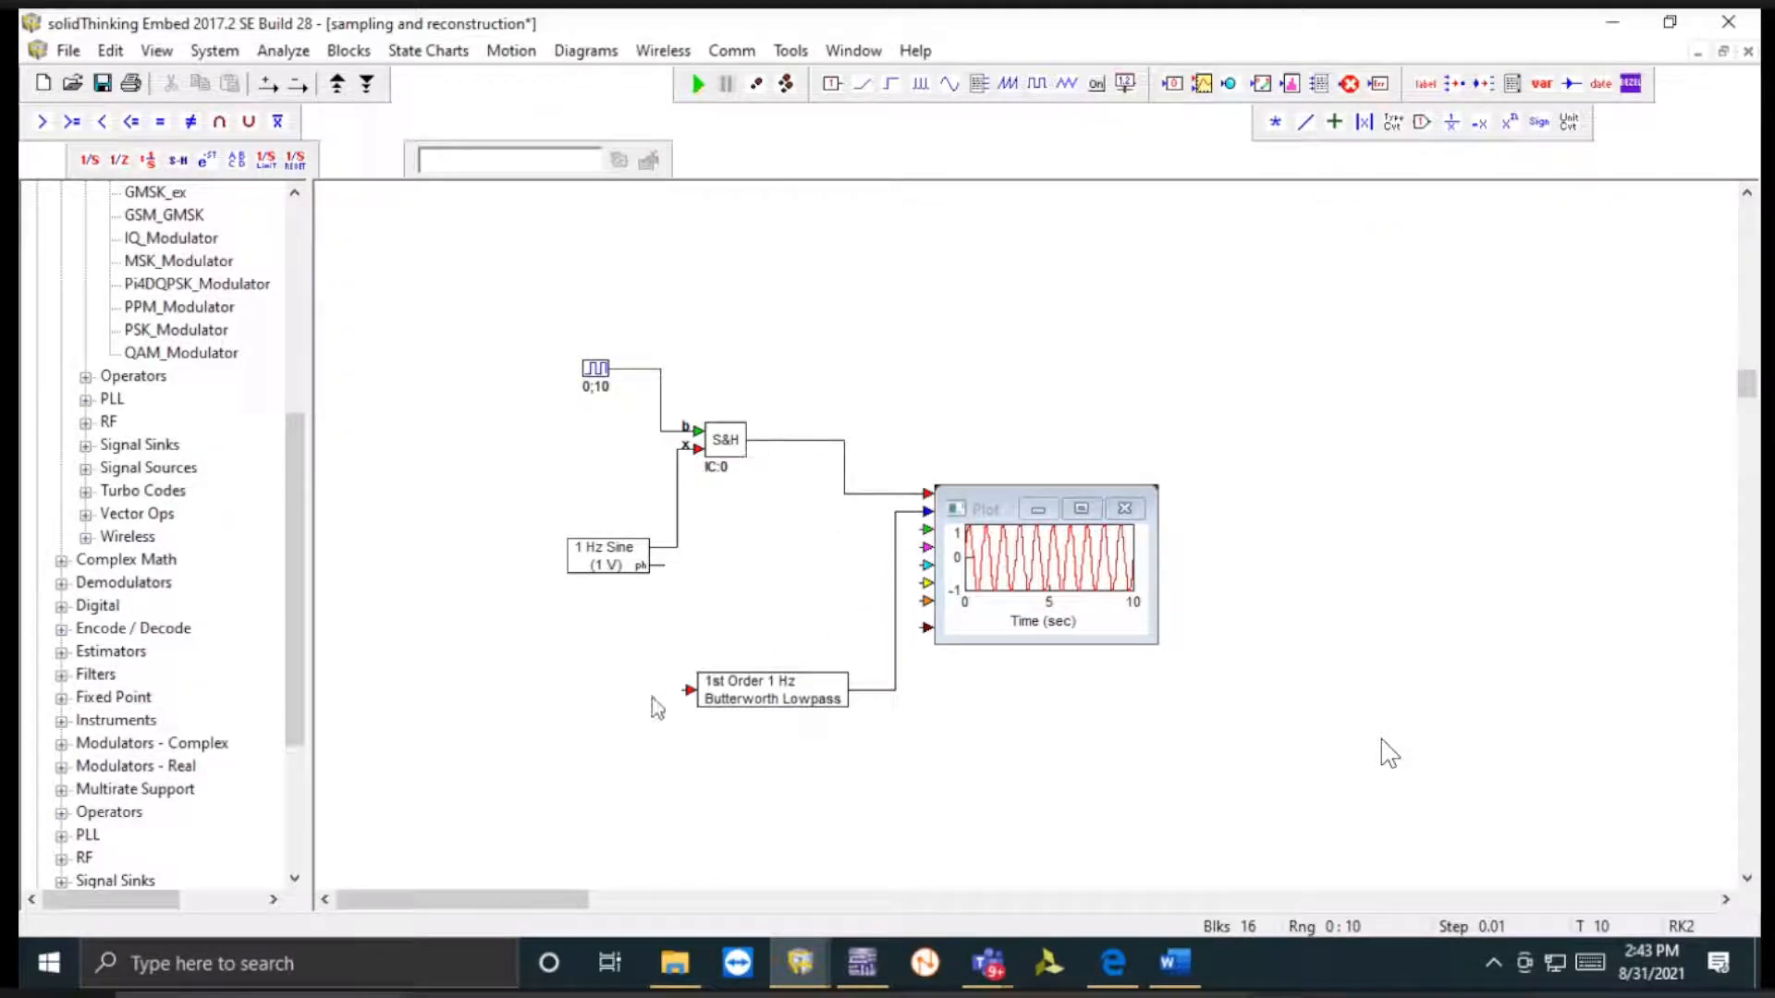
- Wire the sample-and-hold block's output to the Butterworth lowpass filter's input and run the simulation
{"action": "left_click_drag", "start_coordinate": [688, 691], "coordinate": [844, 483]}
{"action": "left_click_drag", "start_coordinate": [685, 690], "coordinate": [882, 499]}
{"action": "mouse_move", "coordinate": [687, 691]}
{"action": "left_mouse_down"}
{"action": "mouse_move", "coordinate": [851, 500]}
{"action": "mouse_move", "coordinate": [821, 485]}
{"action": "mouse_move", "coordinate": [846, 481]}
{"action": "mouse_move", "coordinate": [820, 450]}
{"action": "mouse_move", "coordinate": [849, 451]}
{"action": "left_mouse_up"}
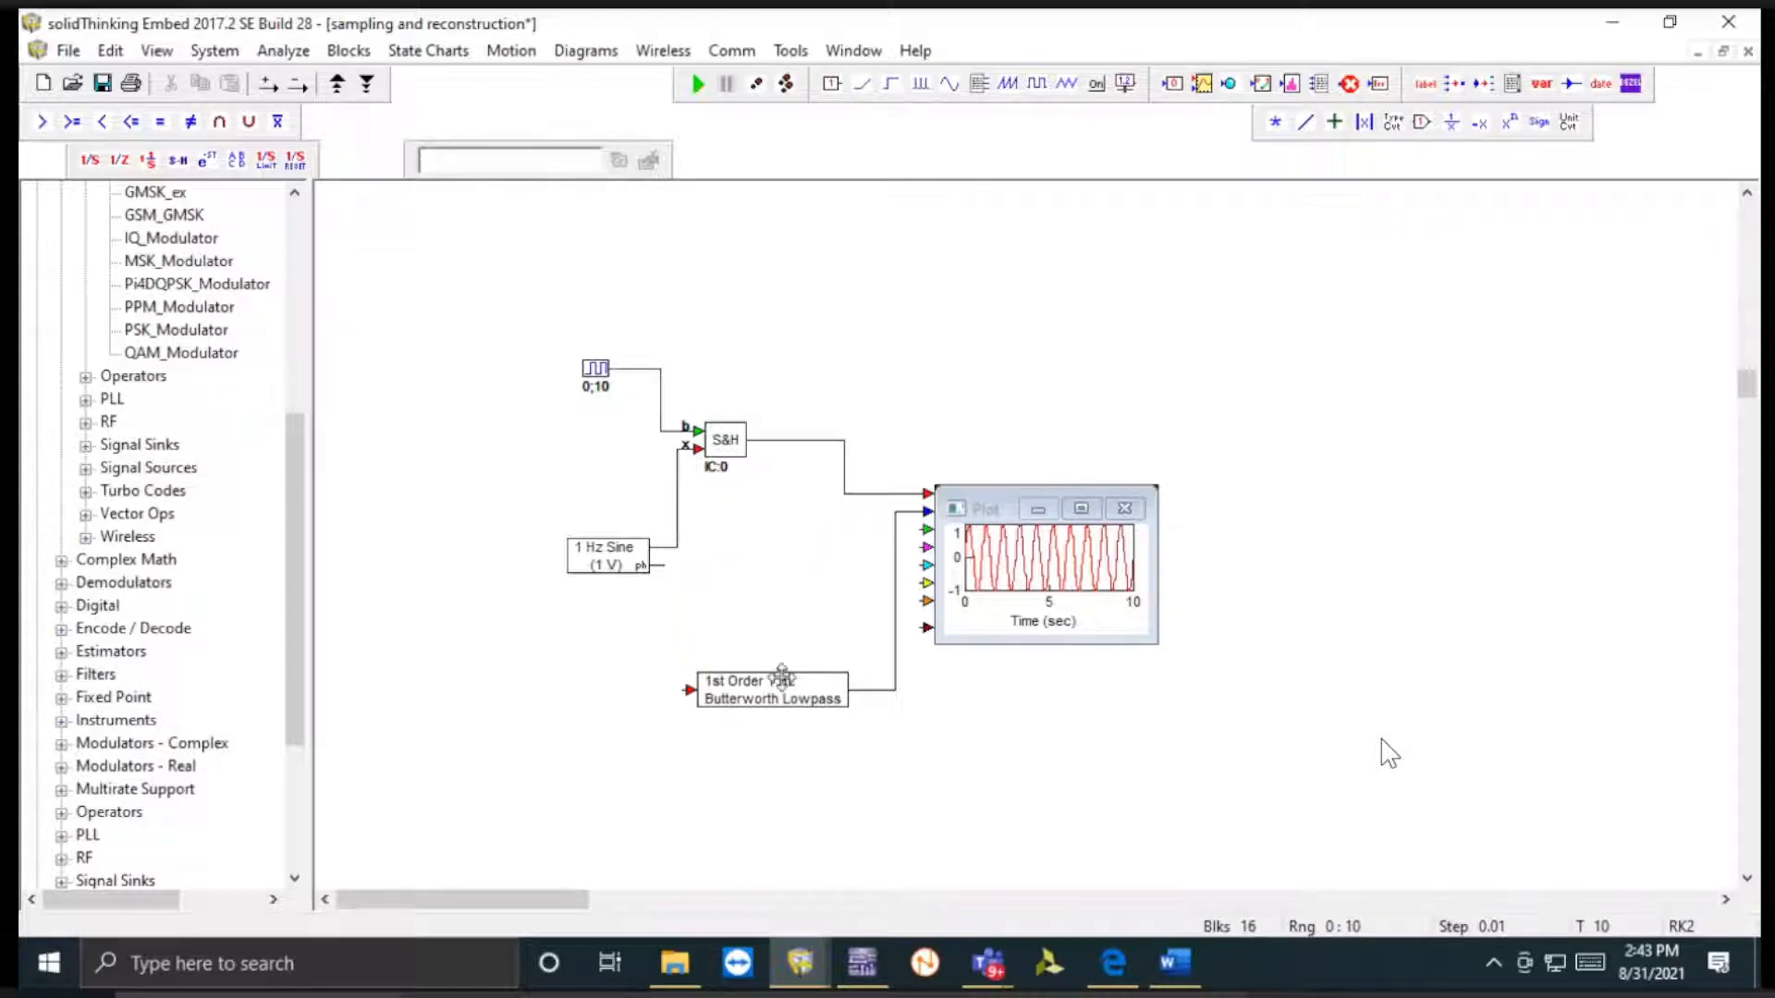
{"action": "left_click_drag", "start_coordinate": [689, 689], "coordinate": [860, 501]}
{"action": "mouse_move", "coordinate": [689, 690]}
{"action": "left_mouse_down"}
{"action": "mouse_move", "coordinate": [731, 596]}
{"action": "mouse_move", "coordinate": [888, 494]}
{"action": "mouse_move", "coordinate": [667, 685]}
{"action": "mouse_move", "coordinate": [691, 689]}
{"action": "left_mouse_up"}
{"action": "left_click_drag", "start_coordinate": [925, 493], "coordinate": [747, 440]}
{"action": "left_click", "coordinate": [696, 86]}
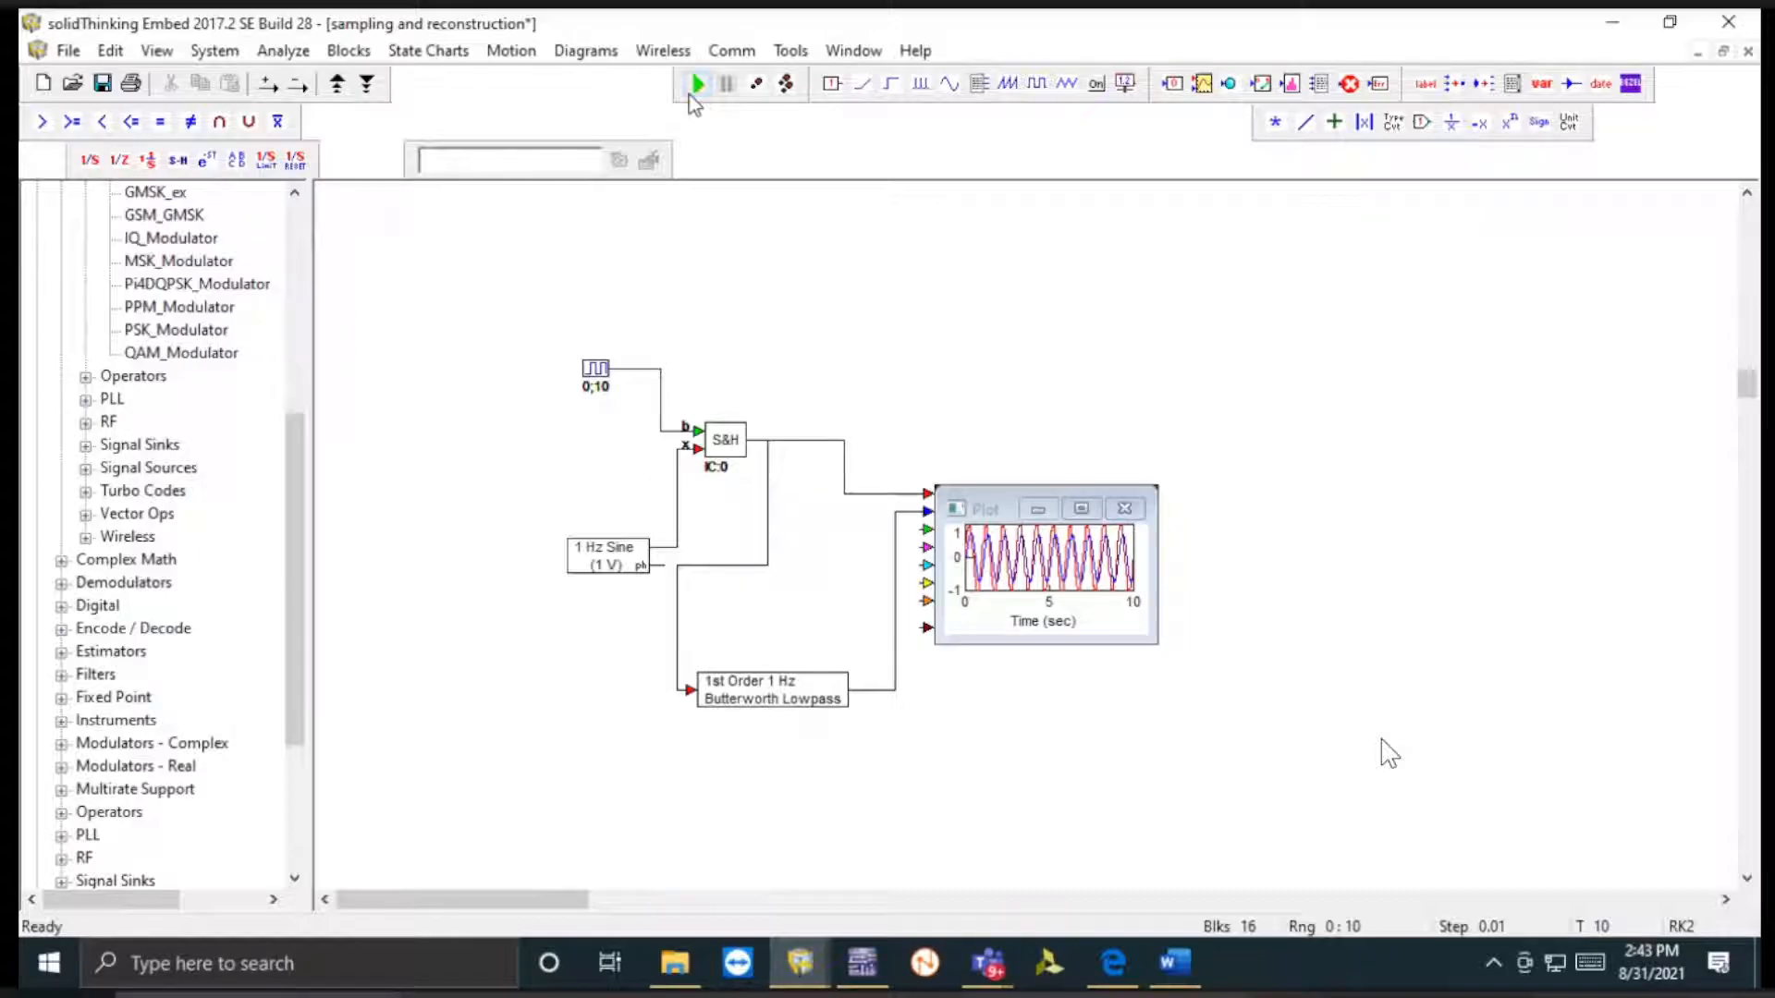
- Maximize the plot to compare the flat top sampled signal with the filtered signal, and start closing the program
{"action": "left_click", "coordinate": [1083, 511]}
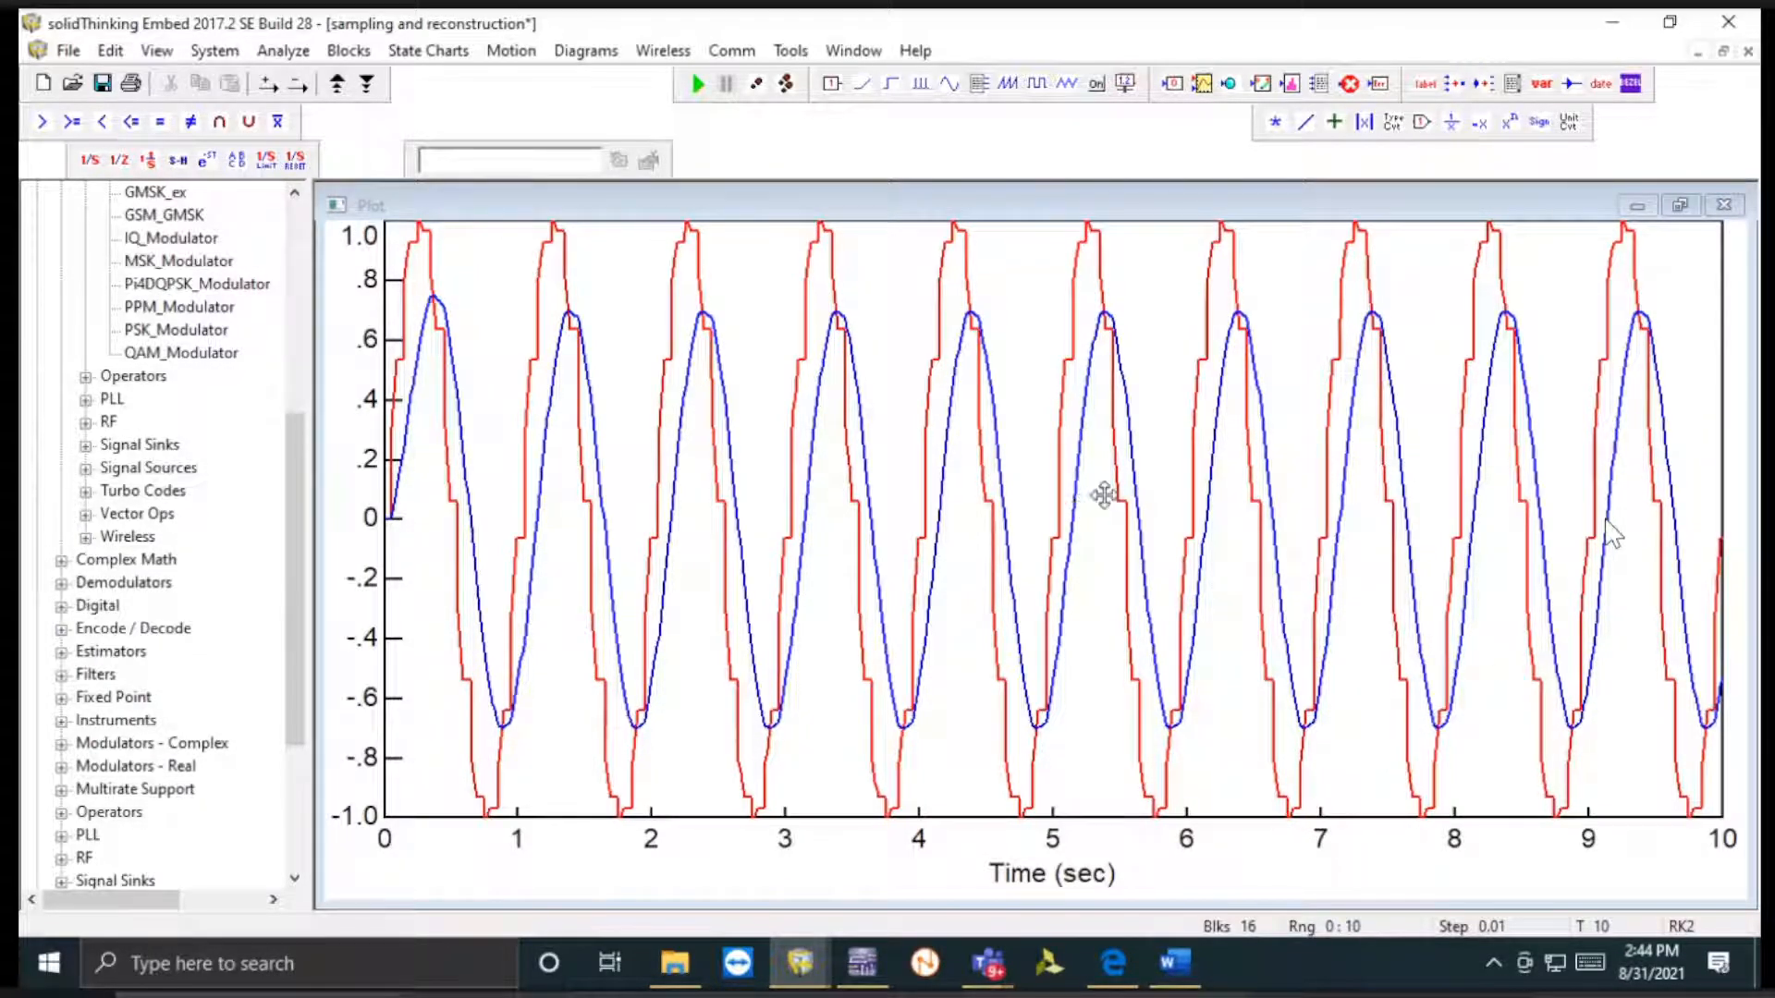
{"action": "left_click", "coordinate": [1736, 23]}
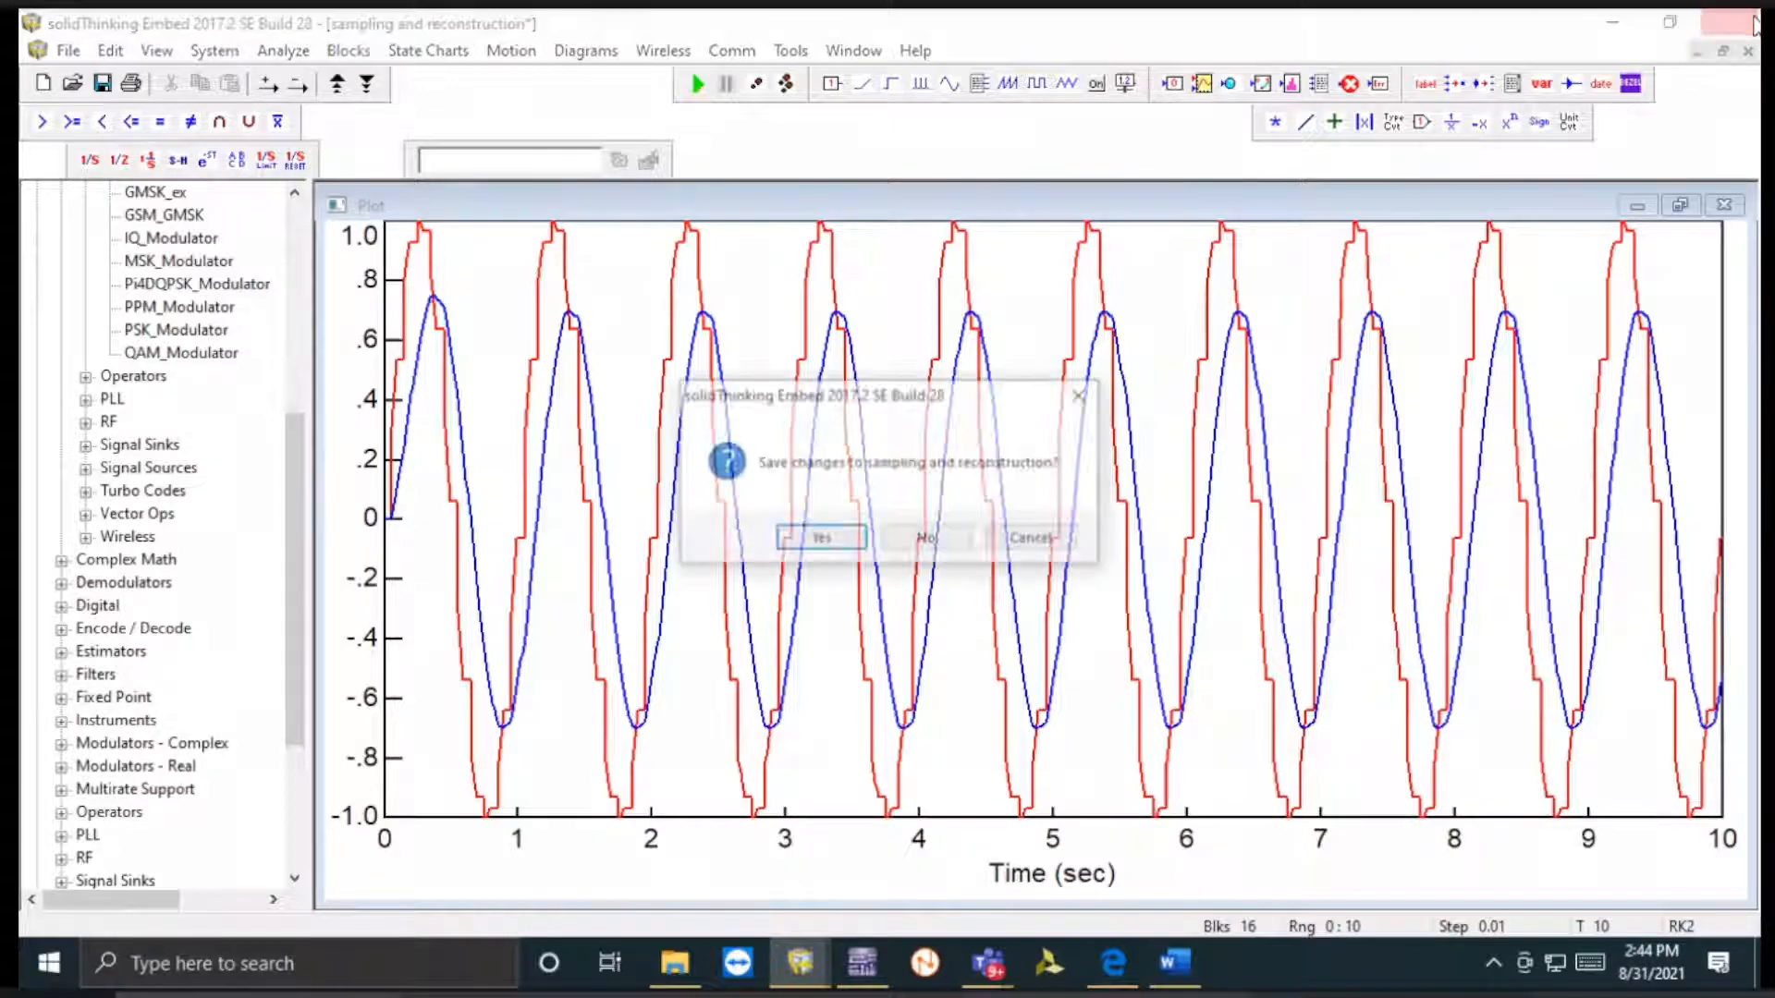